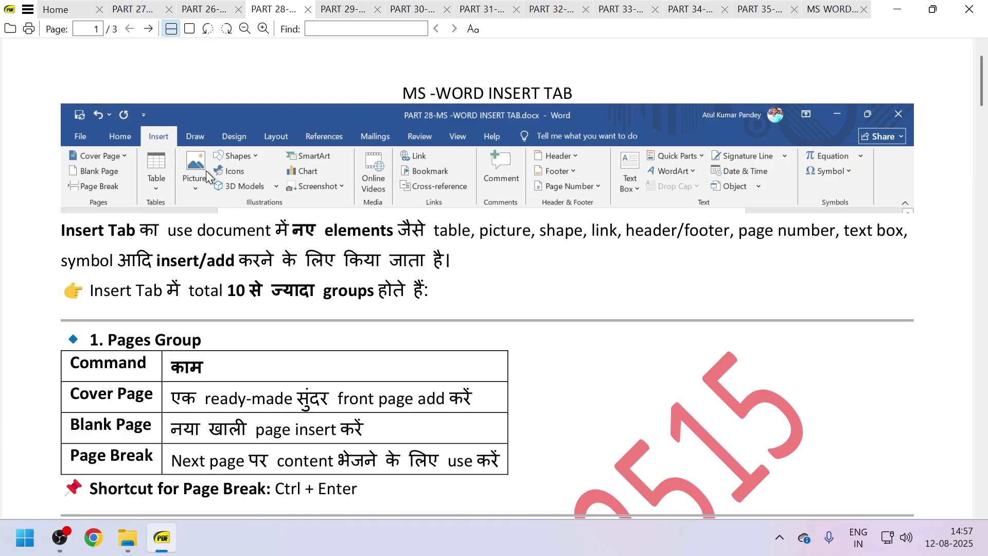
Review the introduction and ribbon picture of the MS-WORD INSERT TAB notes, highlighting the lines on its purpose and groups.
{"action": "scroll", "coordinate": [222, 223], "scroll_direction": "down", "scroll_amount": 3}
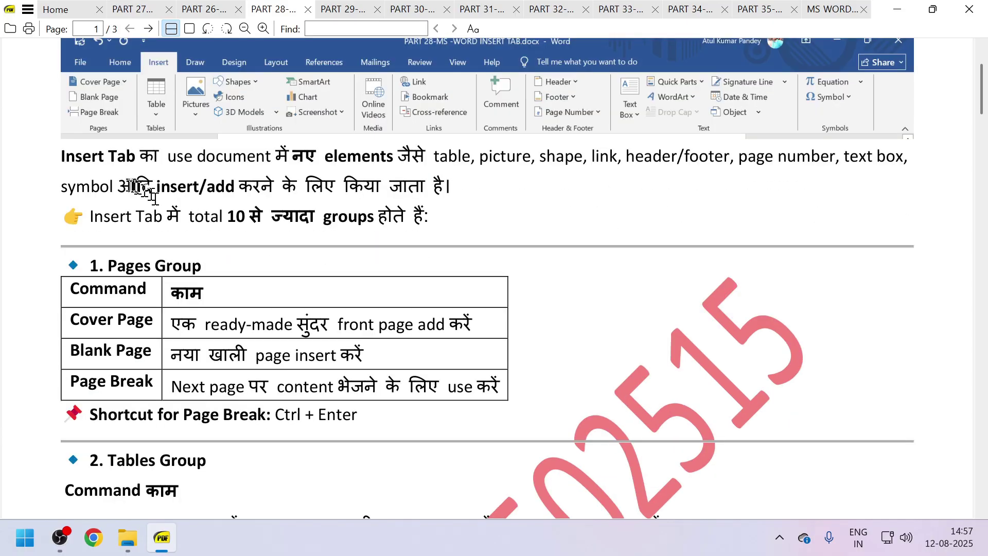
{"action": "left_click_drag", "start_coordinate": [78, 166], "coordinate": [875, 168]}
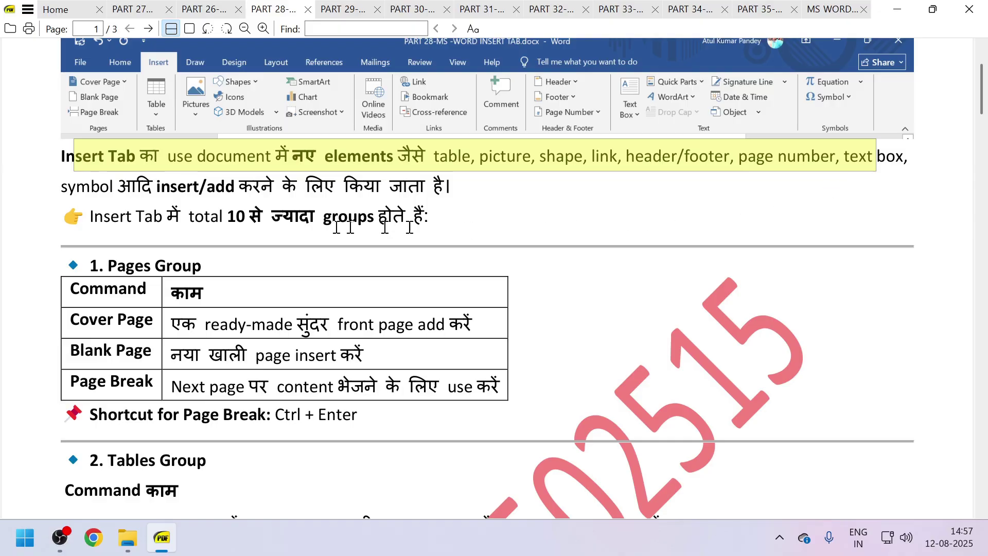
{"action": "left_click_drag", "start_coordinate": [224, 187], "coordinate": [465, 187]}
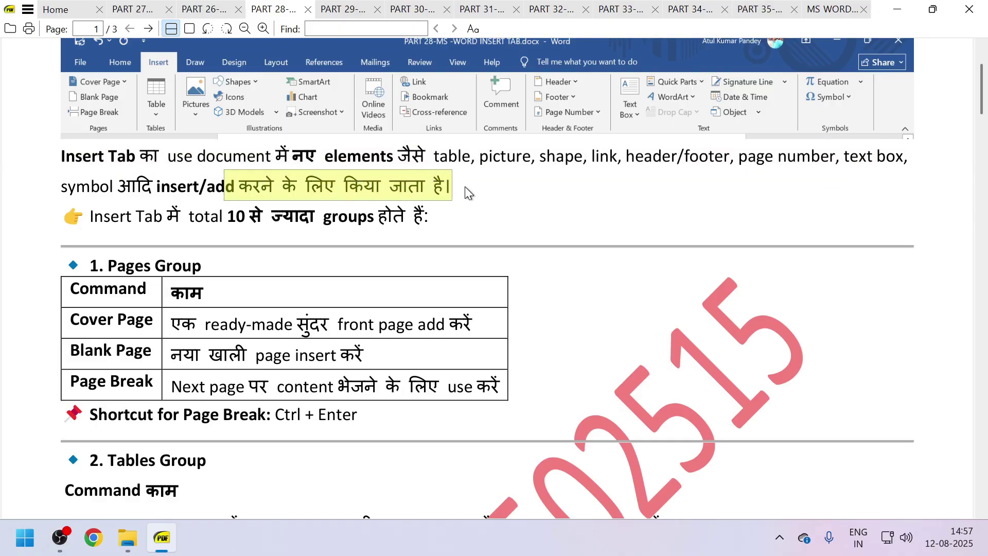
{"action": "scroll", "coordinate": [360, 257], "scroll_direction": "down", "scroll_amount": 3}
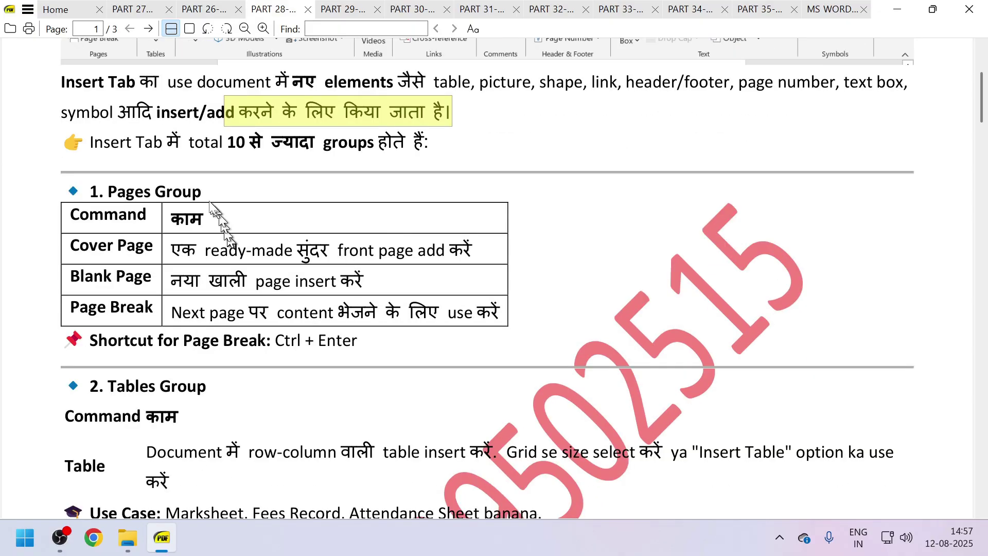
{"action": "left_click_drag", "start_coordinate": [118, 145], "coordinate": [412, 148]}
{"action": "scroll", "coordinate": [128, 231], "scroll_direction": "up", "scroll_amount": 5}
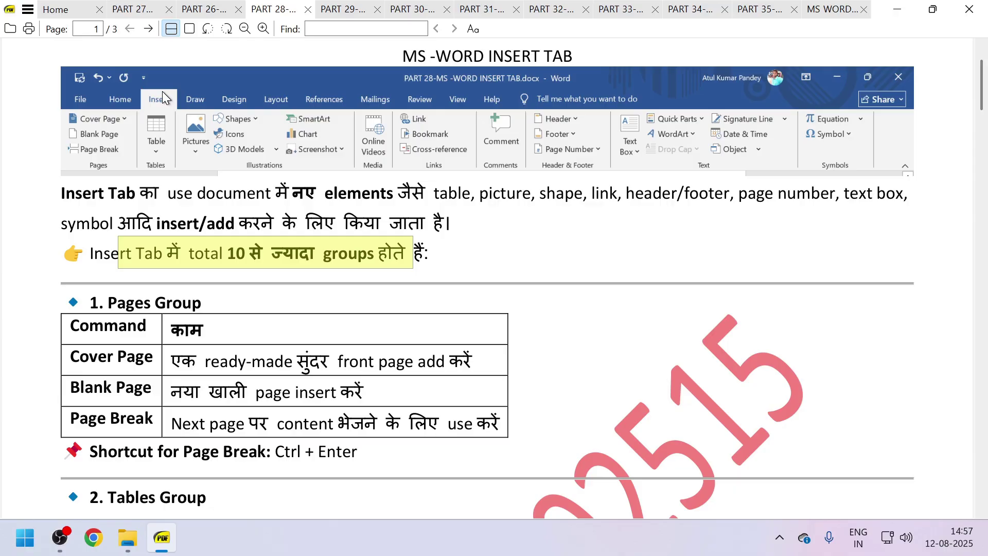
{"action": "left_click", "coordinate": [95, 173]}
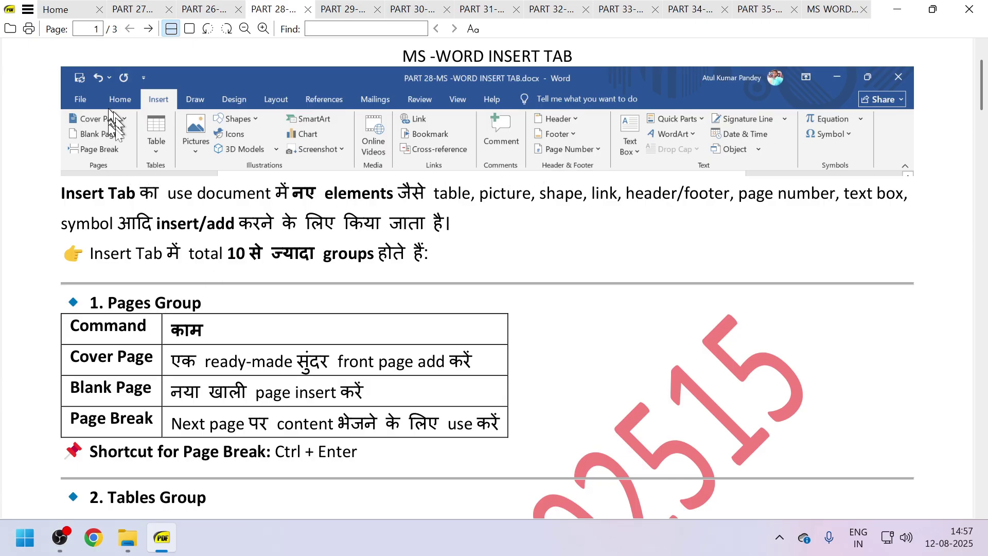
Read through the Pages Group and Tables Group sections of the notes, highlighting their command descriptions and the table use case.
{"action": "scroll", "coordinate": [136, 281], "scroll_direction": "down", "scroll_amount": 3}
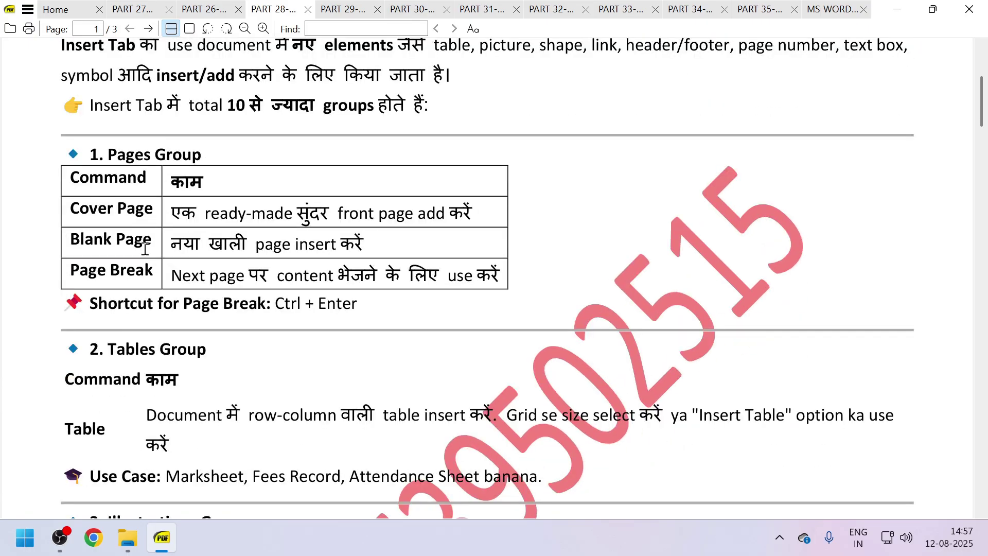
{"action": "left_click_drag", "start_coordinate": [118, 159], "coordinate": [227, 159]}
{"action": "left_click_drag", "start_coordinate": [140, 206], "coordinate": [380, 273]}
{"action": "scroll", "coordinate": [380, 273], "scroll_direction": "down", "scroll_amount": 3}
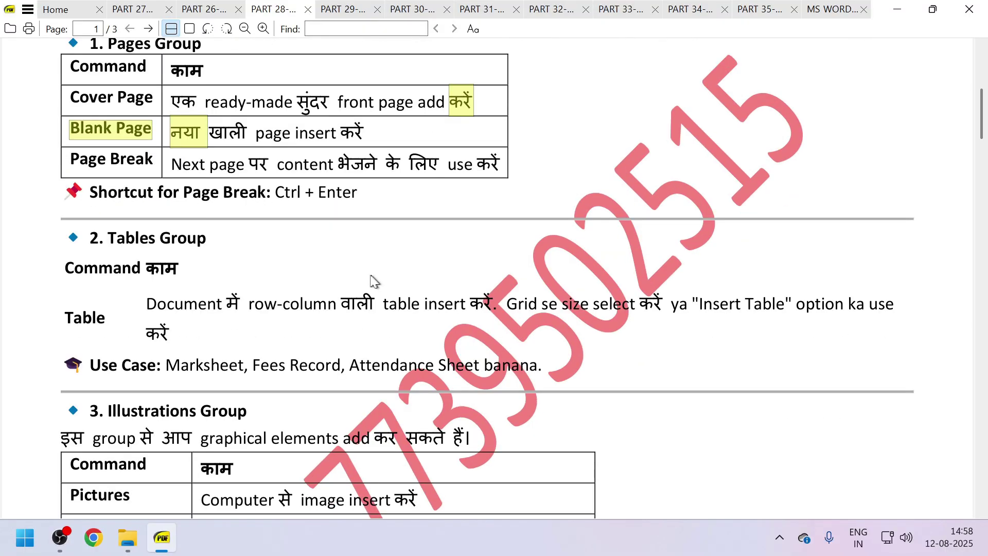
{"action": "left_click_drag", "start_coordinate": [180, 245], "coordinate": [278, 251]}
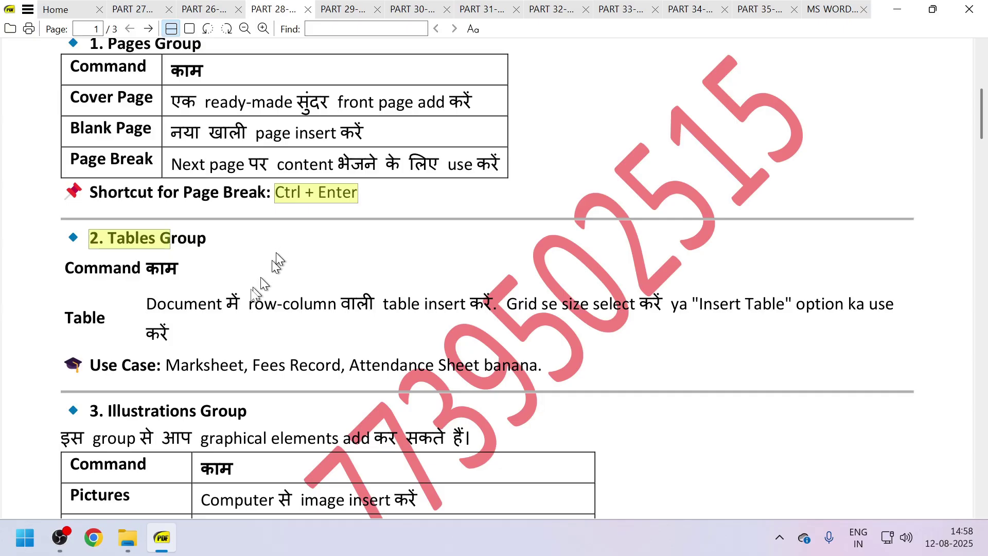
{"action": "scroll", "coordinate": [220, 316], "scroll_direction": "down", "scroll_amount": 2}
{"action": "left_click", "coordinate": [170, 230]}
{"action": "left_click_drag", "start_coordinate": [170, 230], "coordinate": [490, 233]}
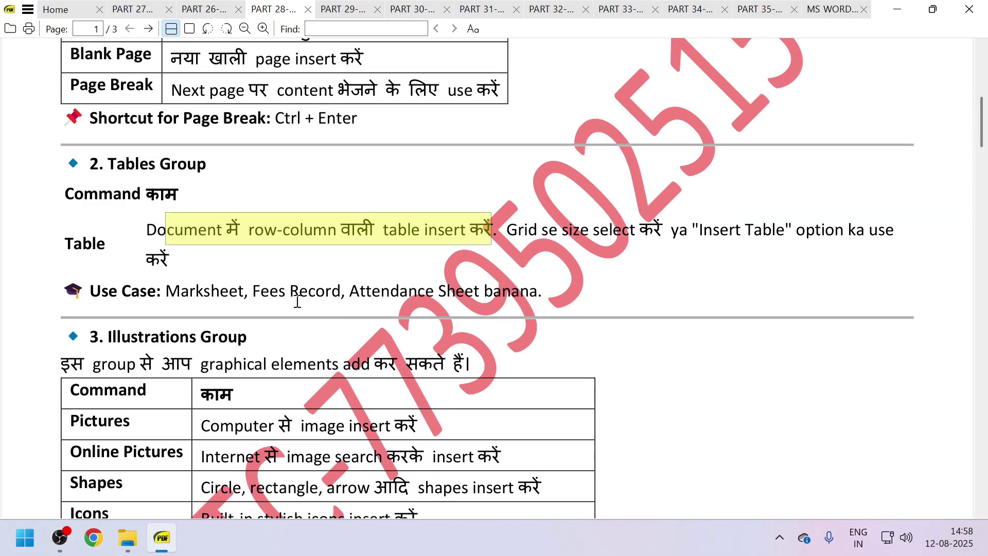
{"action": "left_click_drag", "start_coordinate": [278, 292], "coordinate": [456, 292]}
Read the notes from the Illustrations Group through the Add-ins, Media, Links and Comments groups, highlighting the picture commands.
{"action": "scroll", "coordinate": [445, 306], "scroll_direction": "down", "scroll_amount": 5}
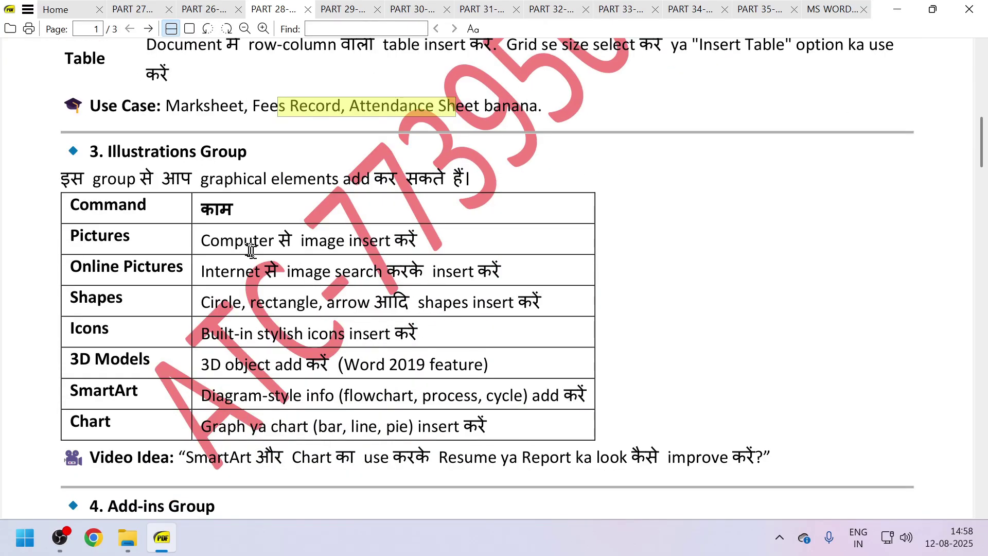
{"action": "left_click", "coordinate": [251, 251]}
{"action": "left_click_drag", "start_coordinate": [220, 240], "coordinate": [420, 255]}
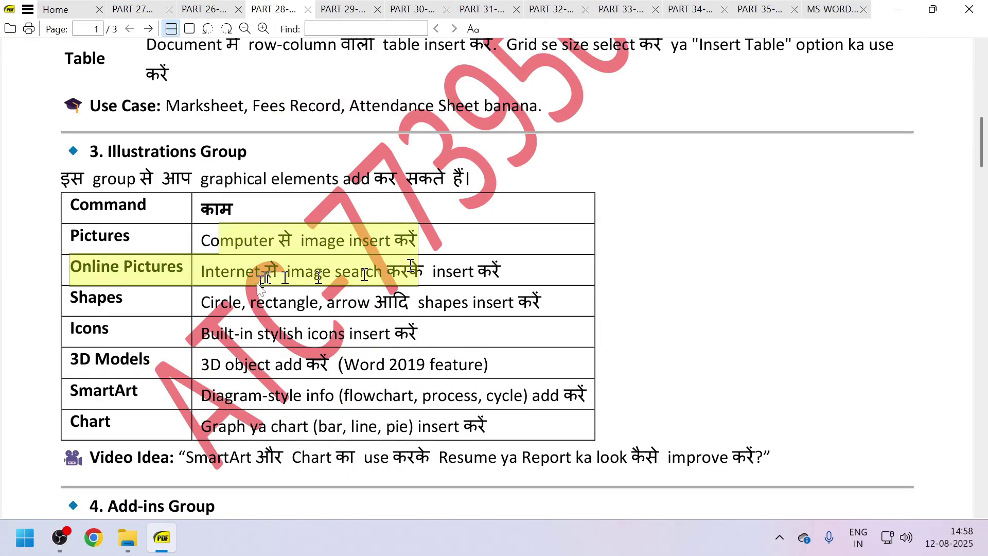
{"action": "scroll", "coordinate": [260, 309], "scroll_direction": "down", "scroll_amount": 4}
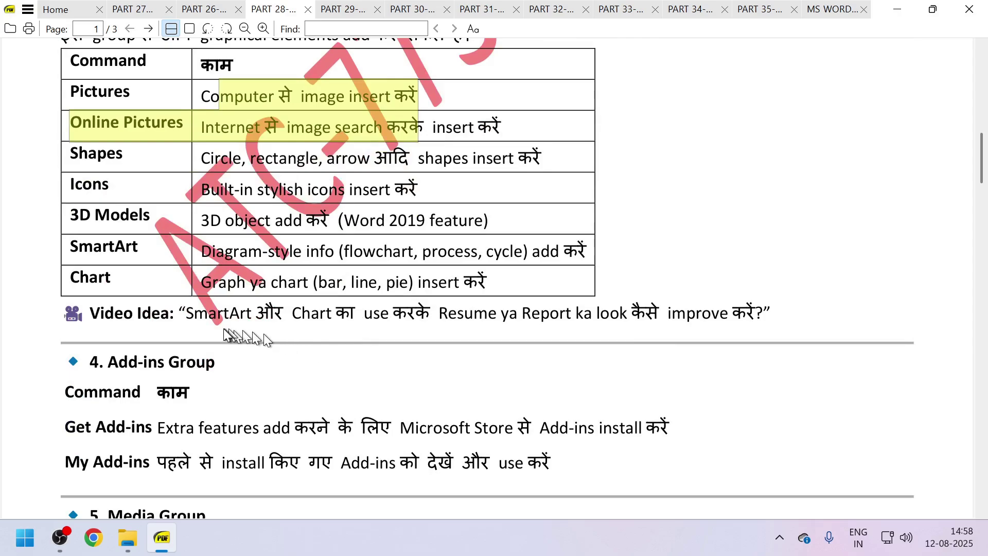
{"action": "scroll", "coordinate": [263, 334], "scroll_direction": "down", "scroll_amount": 12}
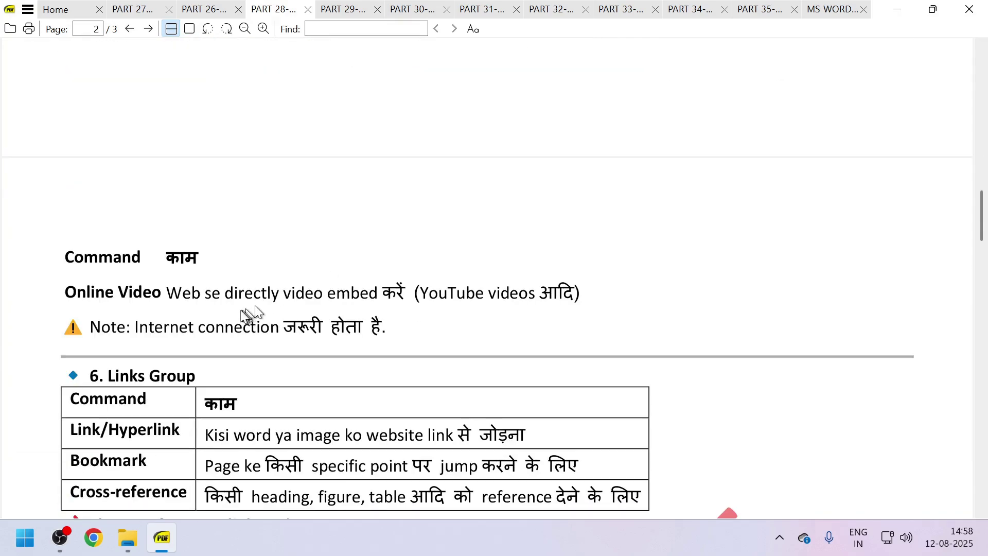
{"action": "scroll", "coordinate": [218, 305], "scroll_direction": "down", "scroll_amount": 8}
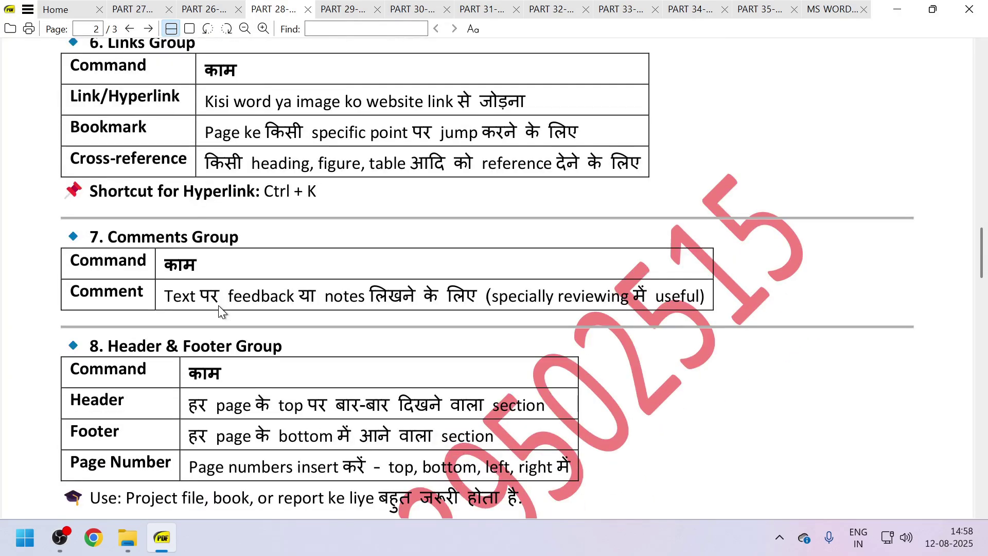
{"action": "scroll", "coordinate": [218, 305], "scroll_direction": "down", "scroll_amount": 3}
{"action": "scroll", "coordinate": [218, 304], "scroll_direction": "down", "scroll_amount": 3}
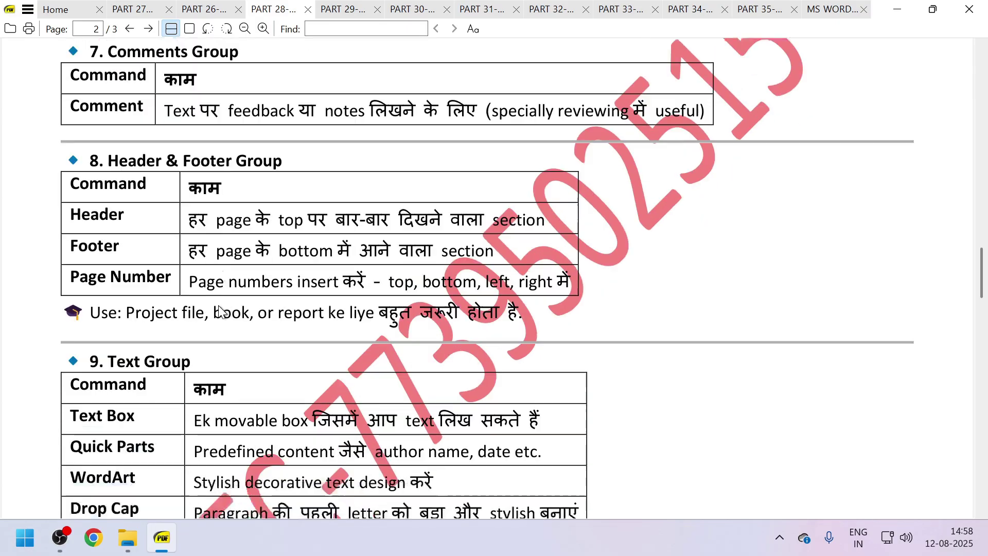
Review the Header & Footer, Text and Symbols group sections of the notes, highlighting the Page Number description.
{"action": "left_click_drag", "start_coordinate": [215, 246], "coordinate": [373, 267]}
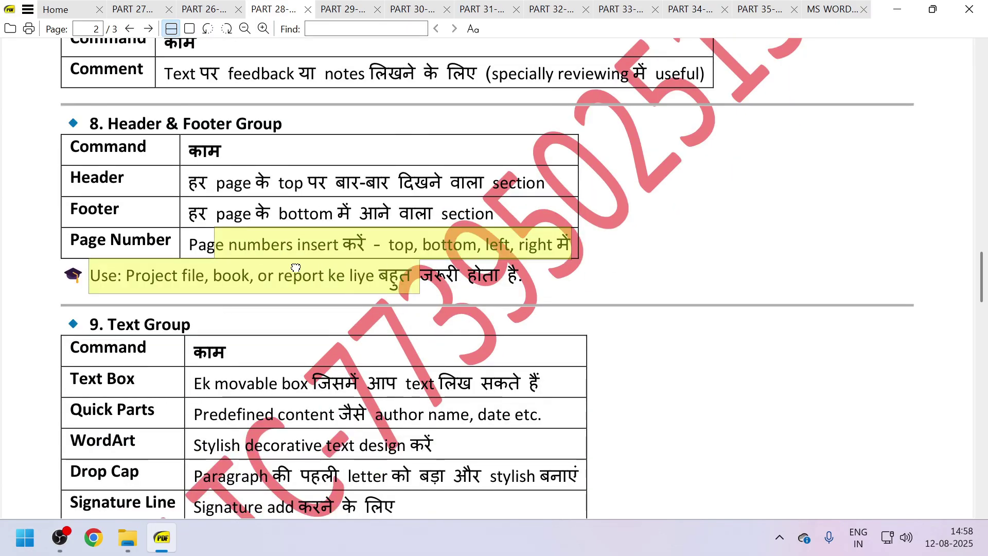
{"action": "left_click", "coordinate": [273, 255]}
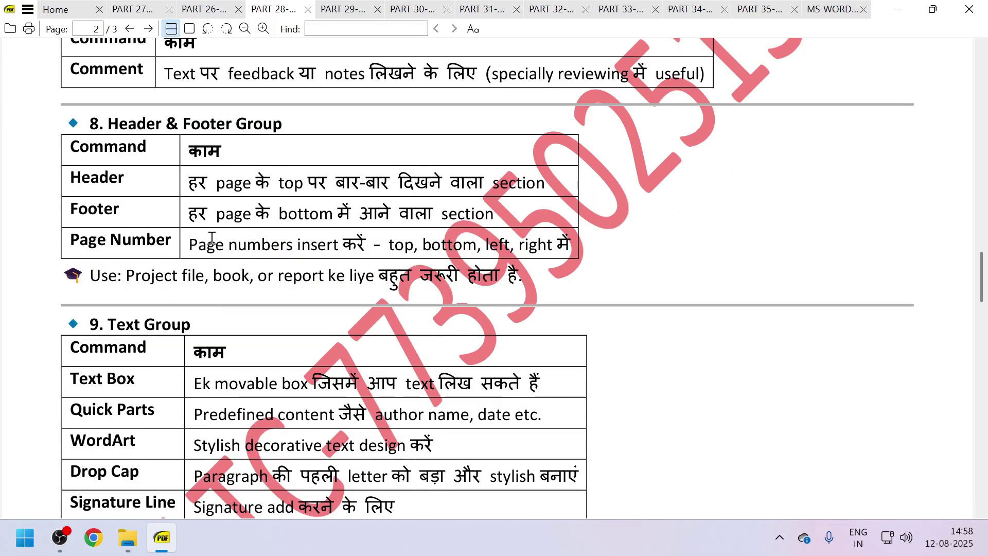
{"action": "scroll", "coordinate": [185, 181], "scroll_direction": "up", "scroll_amount": 1}
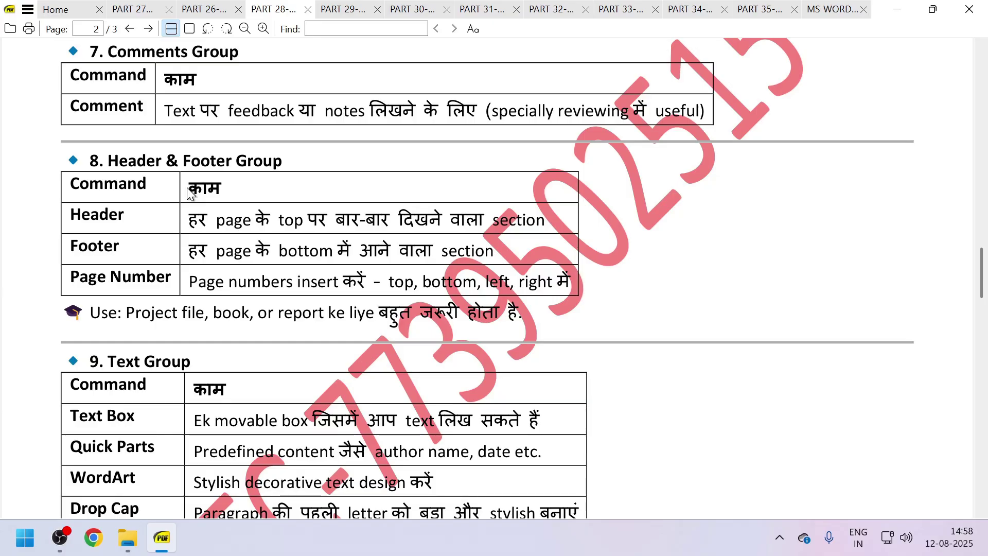
{"action": "scroll", "coordinate": [187, 187], "scroll_direction": "down", "scroll_amount": 10}
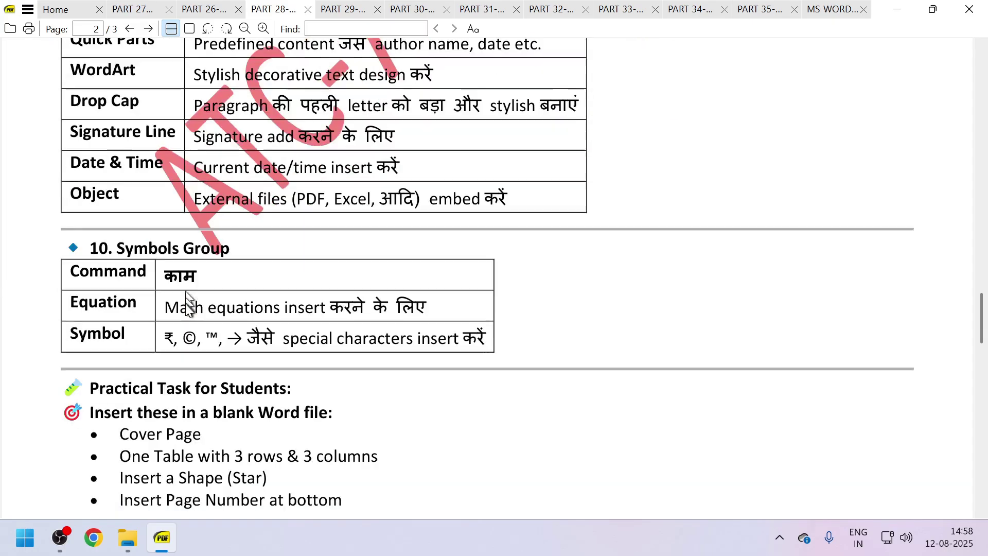
{"action": "scroll", "coordinate": [186, 292], "scroll_direction": "down", "scroll_amount": 15}
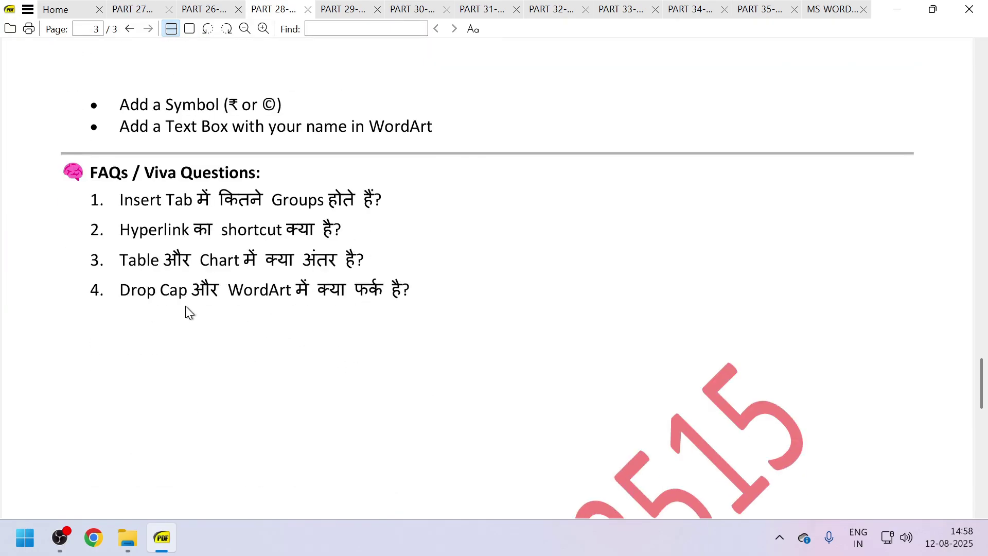
Look over the student practical task and the FAQs / Viva Questions at the end of the notes.
{"action": "left_click_drag", "start_coordinate": [161, 262], "coordinate": [308, 291]}
{"action": "scroll", "coordinate": [288, 307], "scroll_direction": "down", "scroll_amount": 6}
{"action": "scroll", "coordinate": [289, 306], "scroll_direction": "up", "scroll_amount": 5}
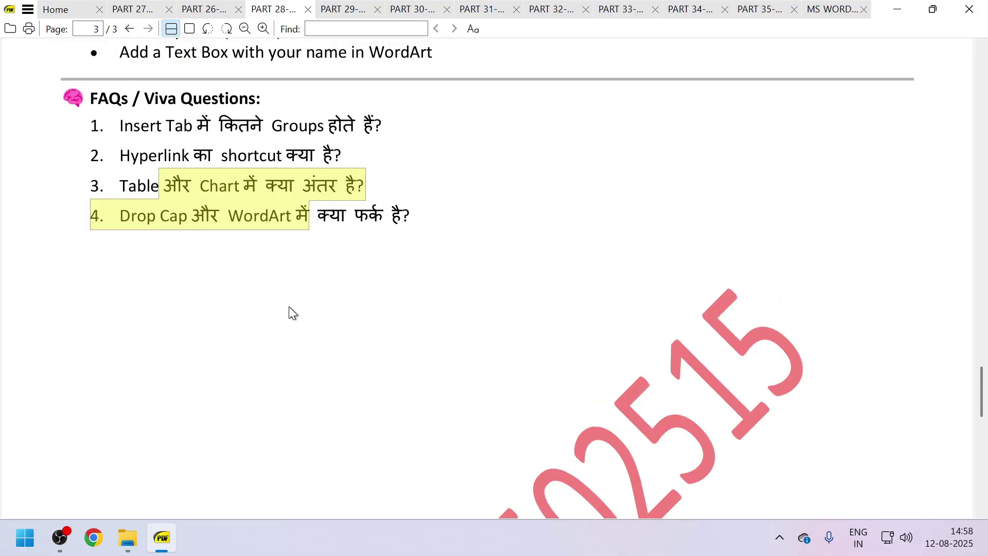
{"action": "scroll", "coordinate": [289, 307], "scroll_direction": "up", "scroll_amount": 11}
{"action": "scroll", "coordinate": [381, 264], "scroll_direction": "down", "scroll_amount": 5}
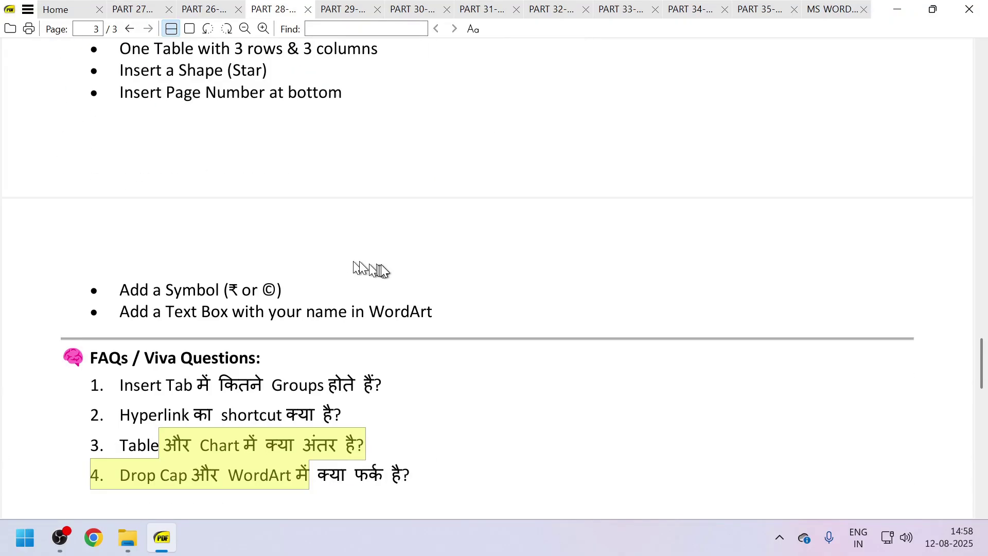
{"action": "scroll", "coordinate": [382, 264], "scroll_direction": "down", "scroll_amount": 5}
{"action": "scroll", "coordinate": [382, 264], "scroll_direction": "up", "scroll_amount": 1}
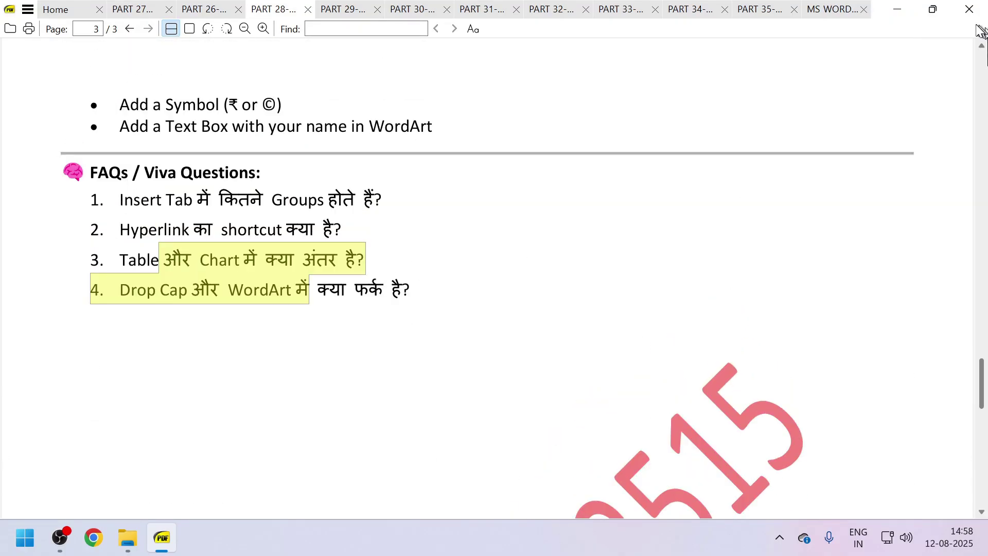
Minimize the PDF notes and the MS OFFICE folder, and start a new blank document in Word.
{"action": "left_click", "coordinate": [906, 15]}
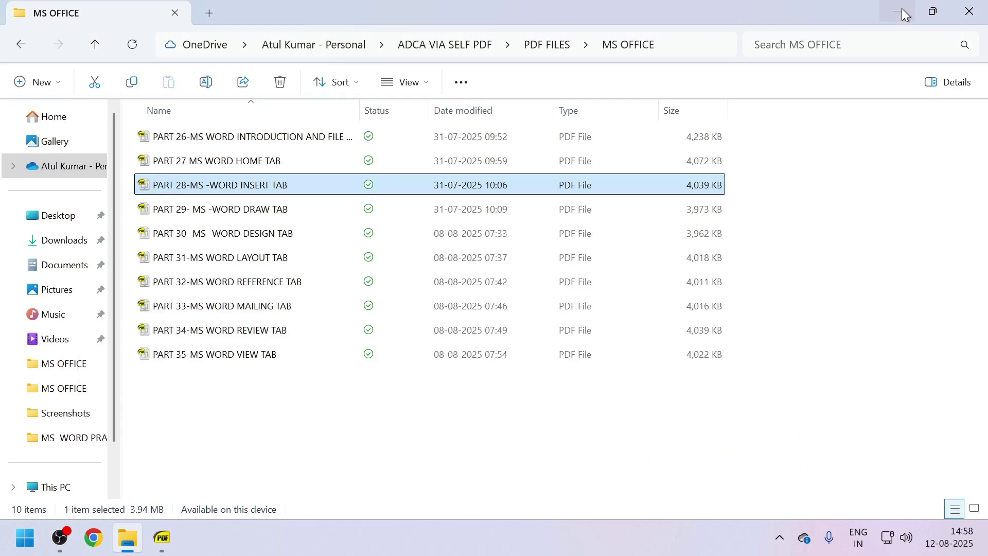
{"action": "left_click", "coordinate": [906, 16]}
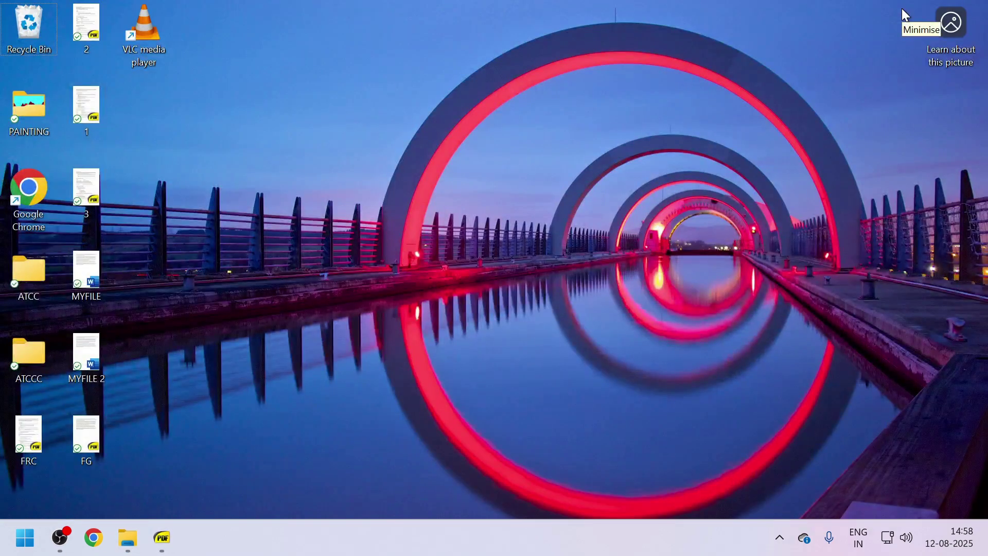
{"action": "key", "text": "super+r"}
{"action": "key", "text": "Return"}
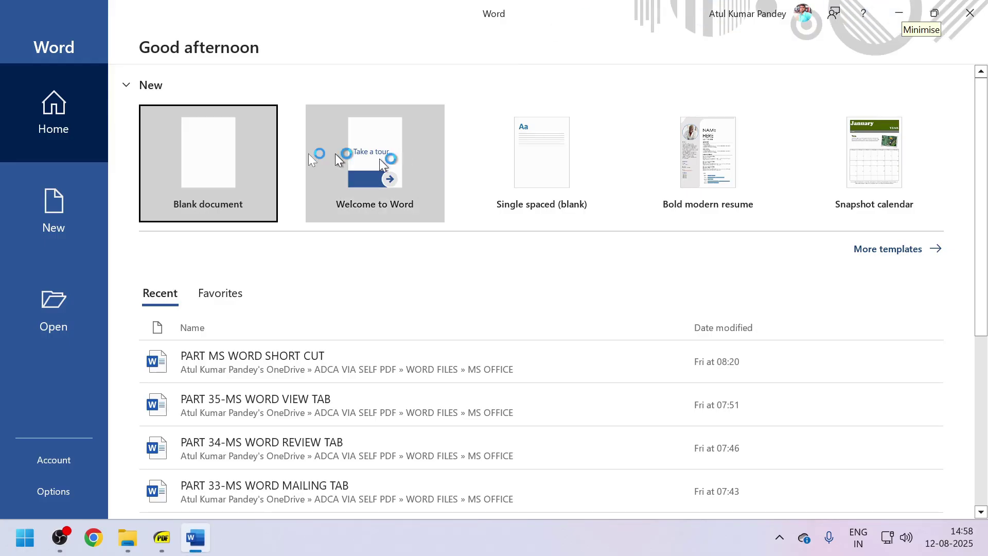
{"action": "left_click", "coordinate": [196, 164]}
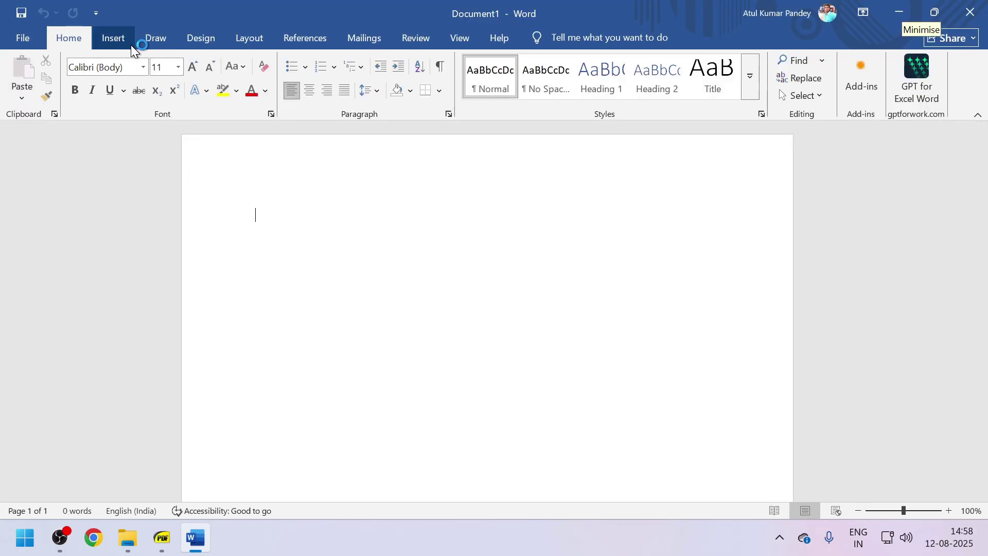
Insert the built-in Austin cover page into the blank document and check its full-page layout.
{"action": "left_click", "coordinate": [122, 44]}
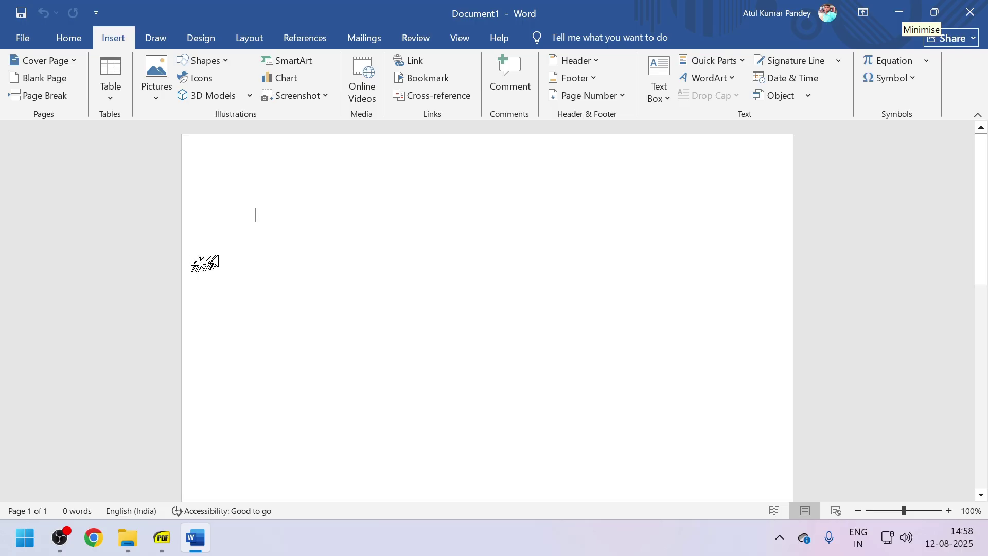
{"action": "left_click", "coordinate": [63, 62]}
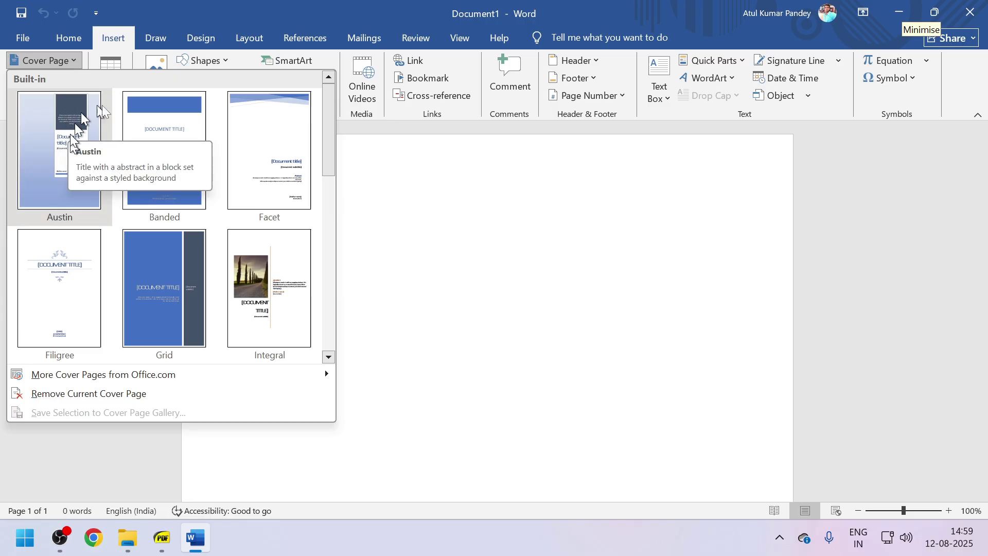
{"action": "left_click", "coordinate": [86, 187]}
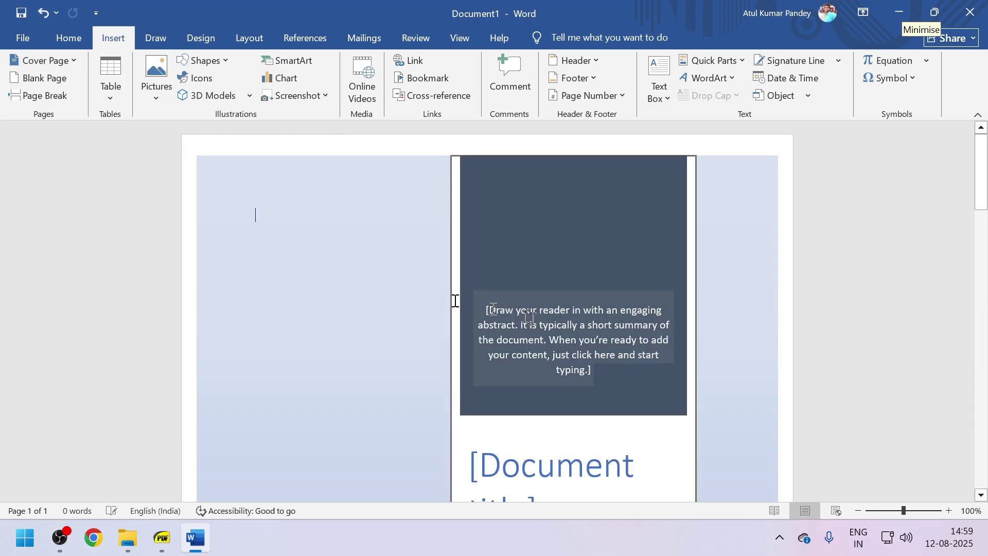
{"action": "scroll", "coordinate": [515, 314], "scroll_direction": "down", "scroll_amount": 4}
{"action": "scroll", "coordinate": [533, 296], "scroll_direction": "down", "scroll_amount": 6, "text": "ctrl"}
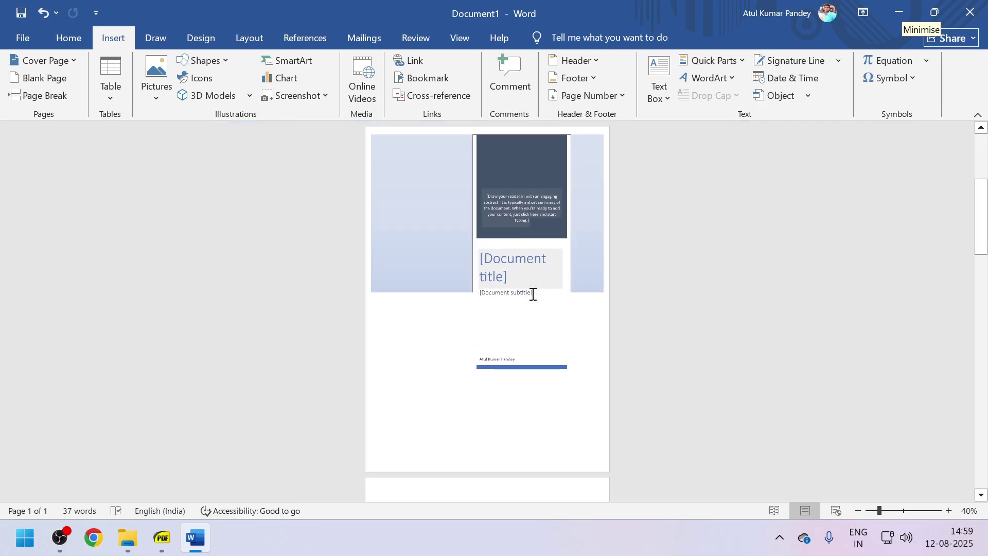
{"action": "scroll", "coordinate": [532, 294], "scroll_direction": "up", "scroll_amount": 6, "text": "ctrl"}
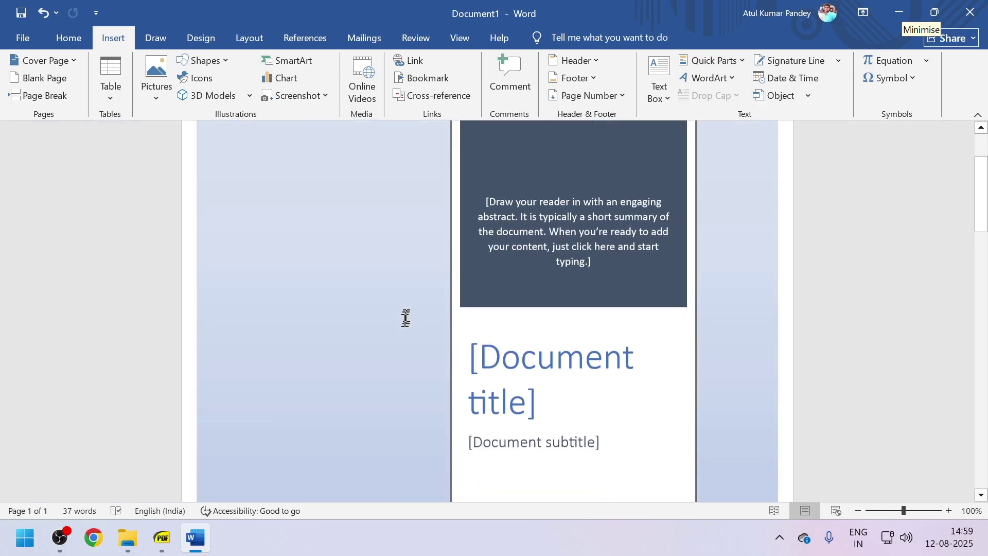
Replace the cover page's document title placeholder with "computer".
{"action": "scroll", "coordinate": [406, 318], "scroll_direction": "down", "scroll_amount": 2}
{"action": "left_click", "coordinate": [537, 320]}
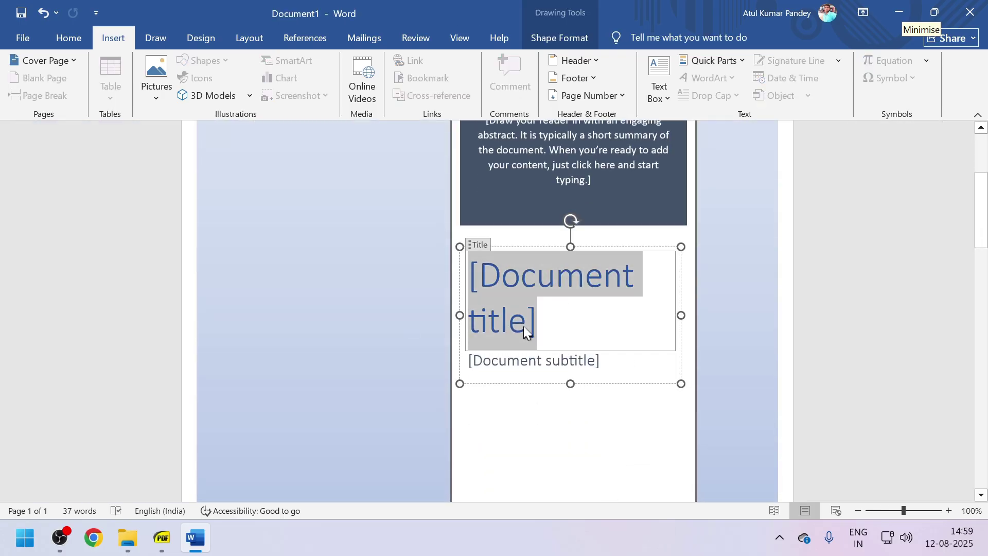
{"action": "key", "text": "BackSpace"}
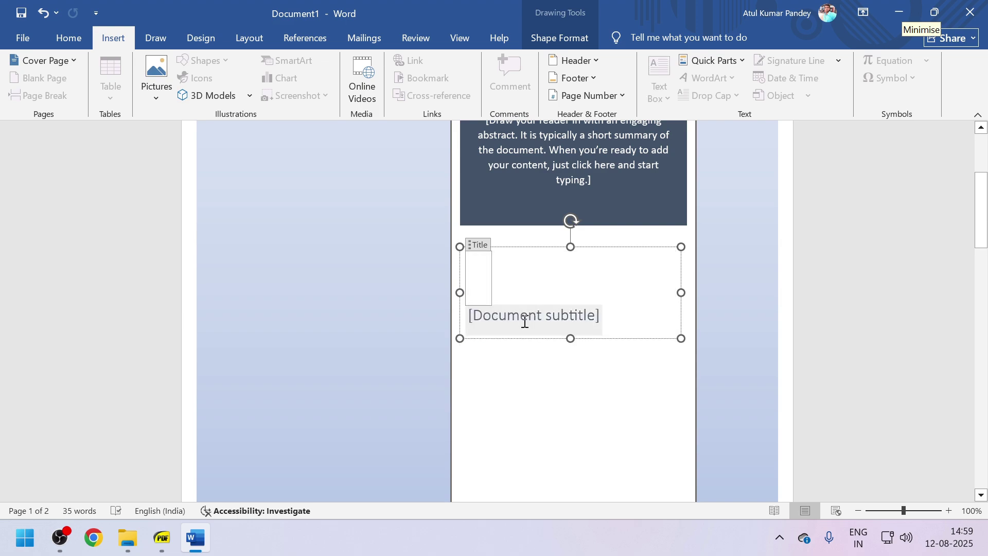
{"action": "type", "text": "compu"}
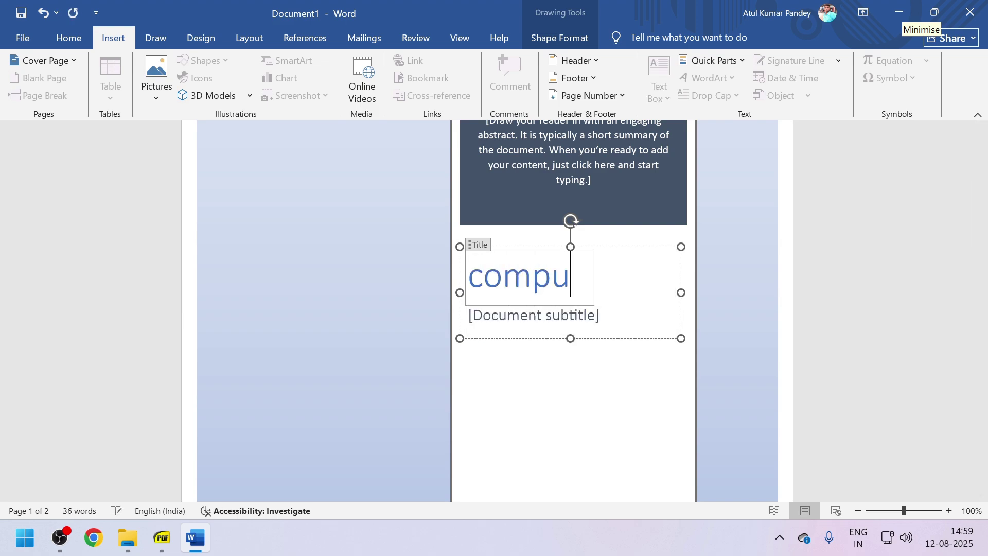
{"action": "type", "text": "ter"}
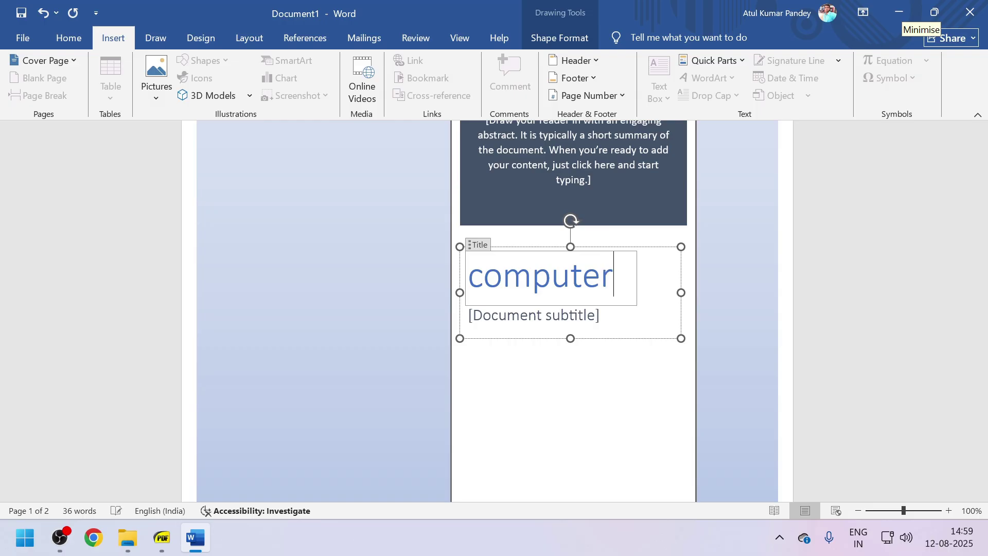
Look over the cover page's subtitle placeholder, abstract block, background shape and author line.
{"action": "left_click", "coordinate": [531, 318]}
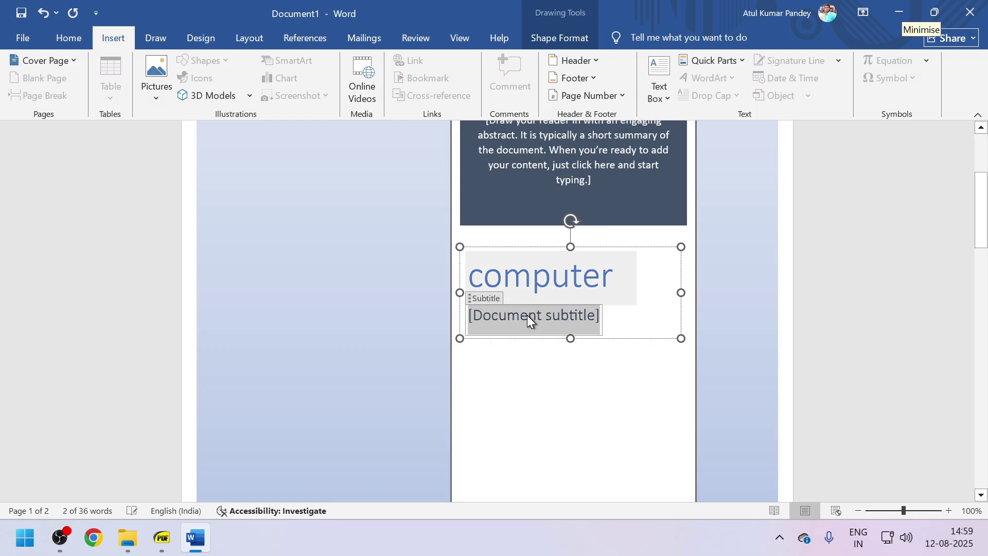
{"action": "scroll", "coordinate": [532, 255], "scroll_direction": "up", "scroll_amount": 2}
{"action": "scroll", "coordinate": [533, 252], "scroll_direction": "up", "scroll_amount": 5}
{"action": "left_click", "coordinate": [535, 249]}
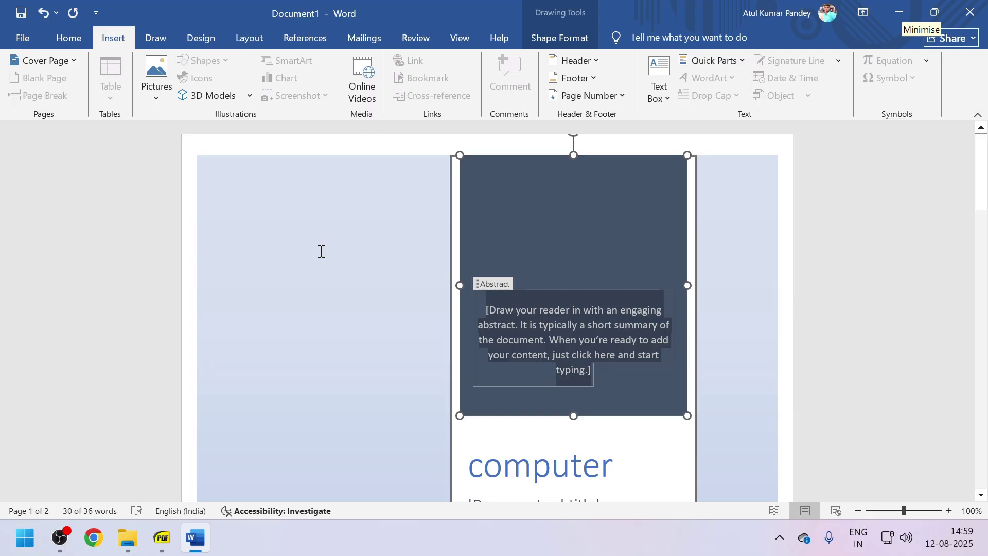
{"action": "left_click", "coordinate": [410, 306]}
{"action": "scroll", "coordinate": [410, 309], "scroll_direction": "down", "scroll_amount": 15}
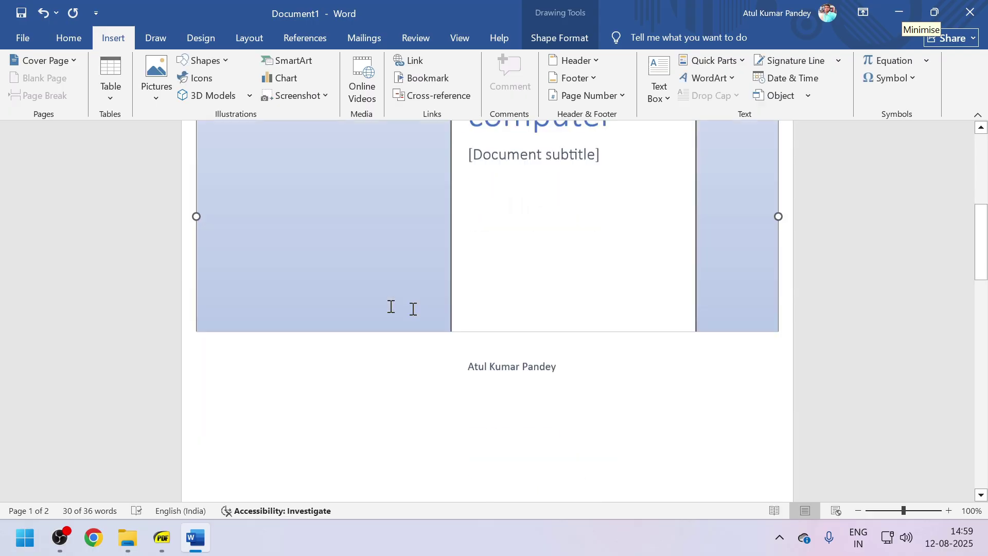
{"action": "scroll", "coordinate": [338, 275], "scroll_direction": "up", "scroll_amount": 13}
{"action": "scroll", "coordinate": [307, 259], "scroll_direction": "up", "scroll_amount": 1}
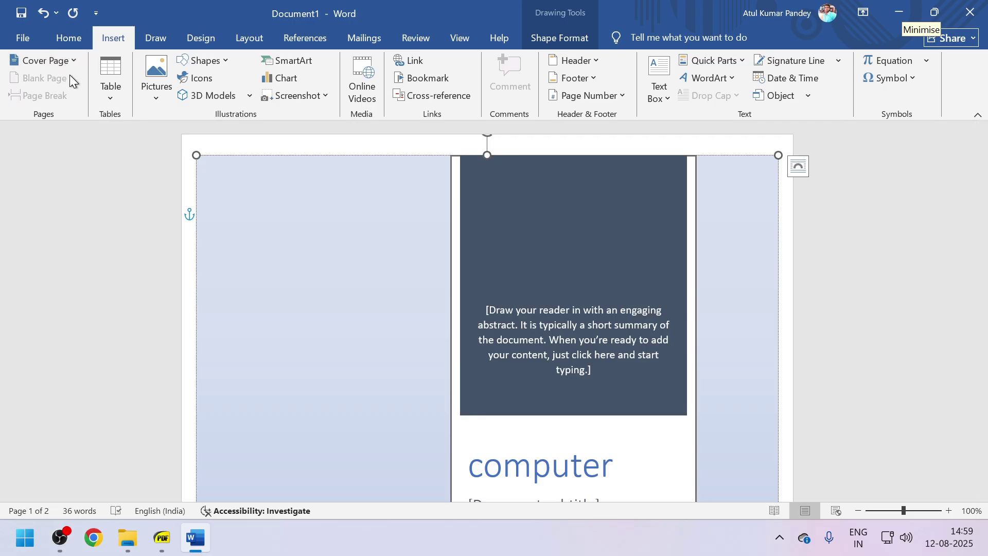
Start another new blank document and insert a blank page into it.
{"action": "key", "text": "ctrl+n"}
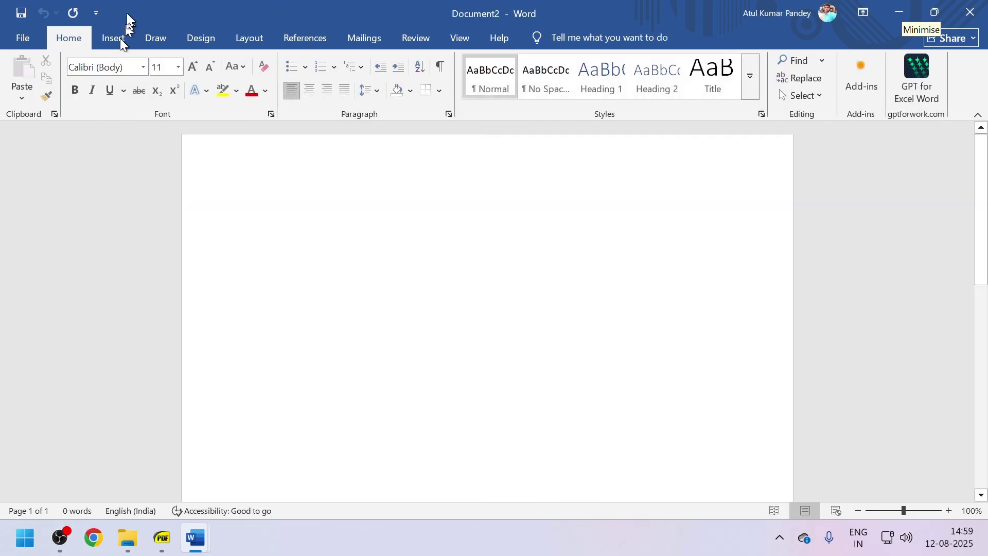
{"action": "left_click", "coordinate": [122, 34]}
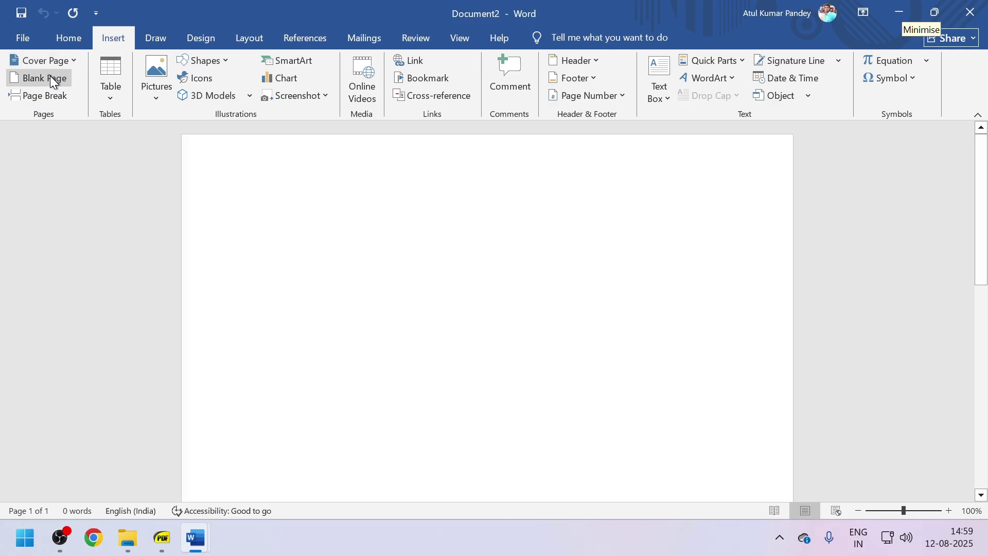
{"action": "scroll", "coordinate": [319, 221], "scroll_direction": "down", "scroll_amount": 6}
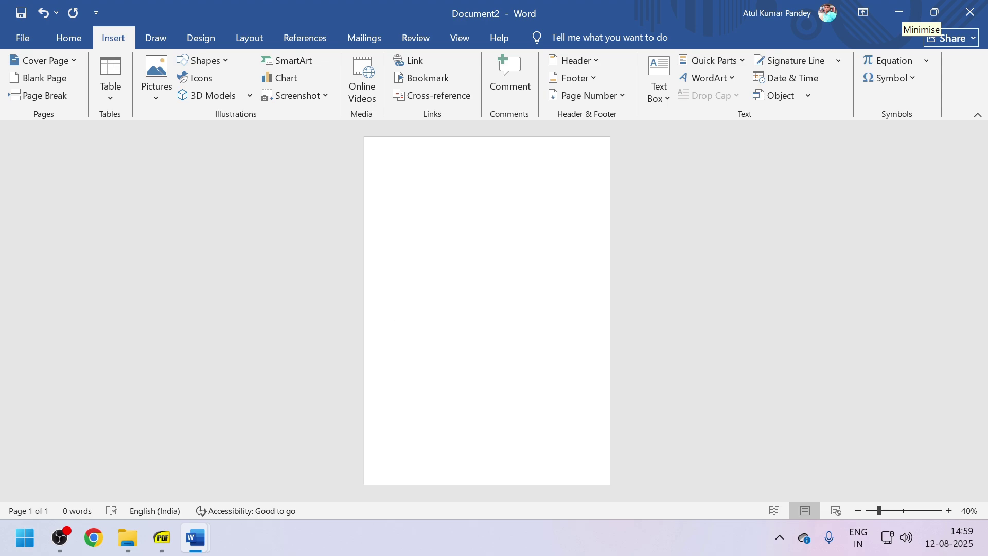
{"action": "left_click", "coordinate": [35, 79]}
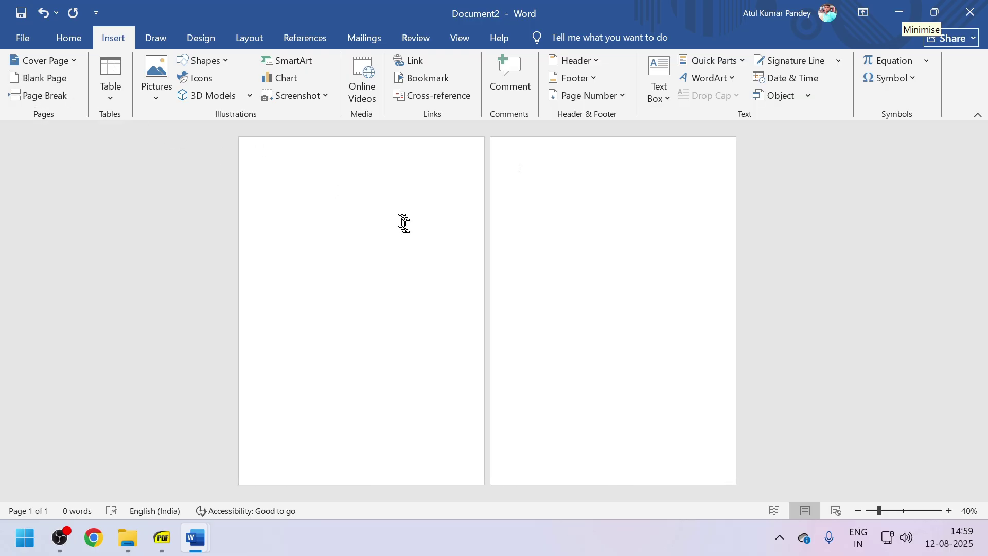
Generate sample paragraphs on the first page with the =rand() formula.
{"action": "scroll", "coordinate": [231, 205], "scroll_direction": "up", "scroll_amount": 4, "text": "ctrl"}
{"action": "scroll", "coordinate": [203, 205], "scroll_direction": "up", "scroll_amount": 3}
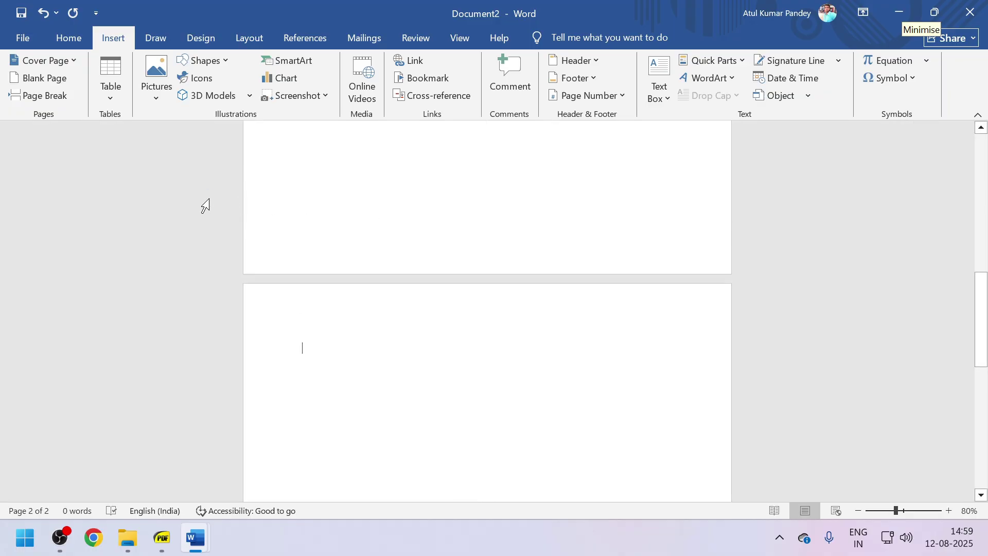
{"action": "scroll", "coordinate": [461, 180], "scroll_direction": "up", "scroll_amount": 1}
{"action": "scroll", "coordinate": [238, 181], "scroll_direction": "up", "scroll_amount": 2, "text": "ctrl"}
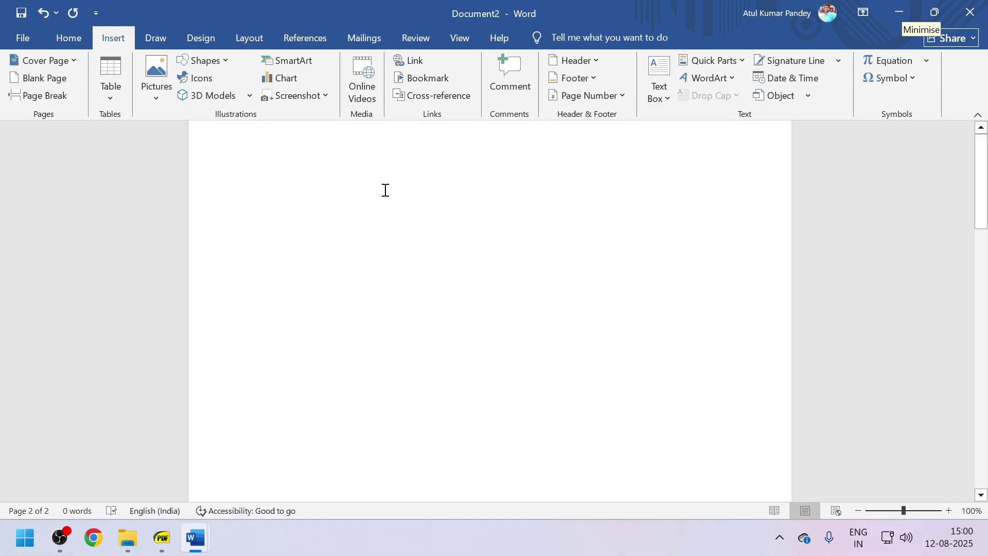
{"action": "scroll", "coordinate": [268, 184], "scroll_direction": "up", "scroll_amount": 1}
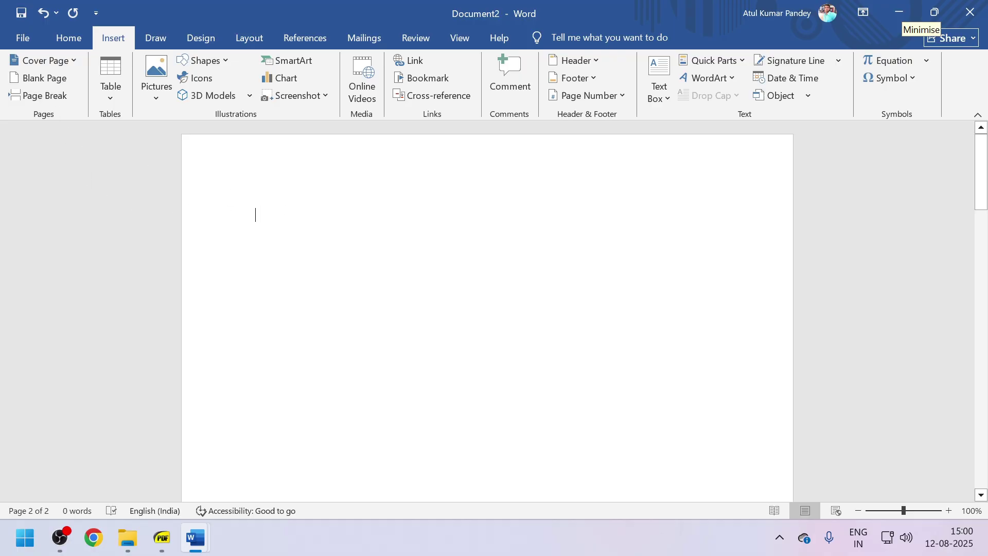
{"action": "type", "text": "=rand("}
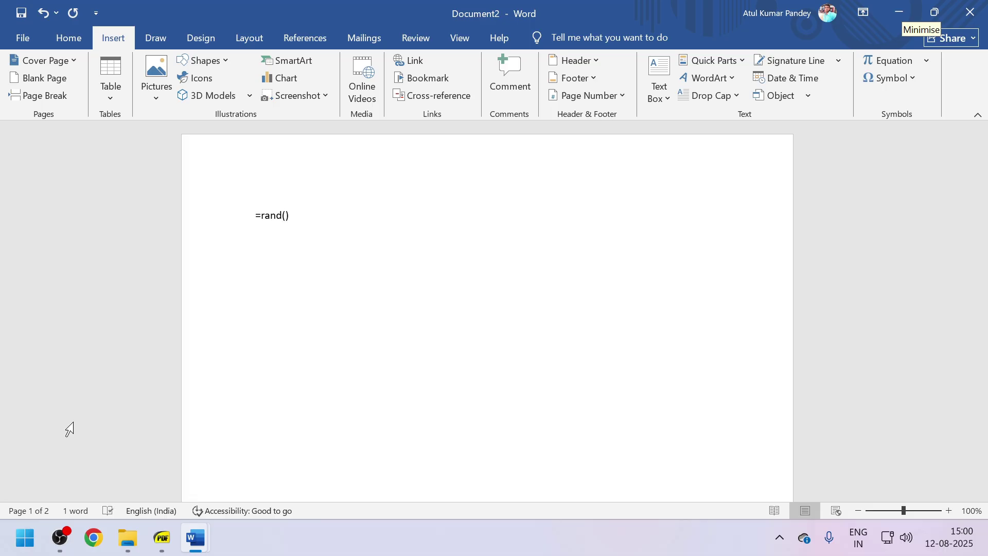
{"action": "scroll", "coordinate": [149, 260], "scroll_direction": "up", "scroll_amount": 1}
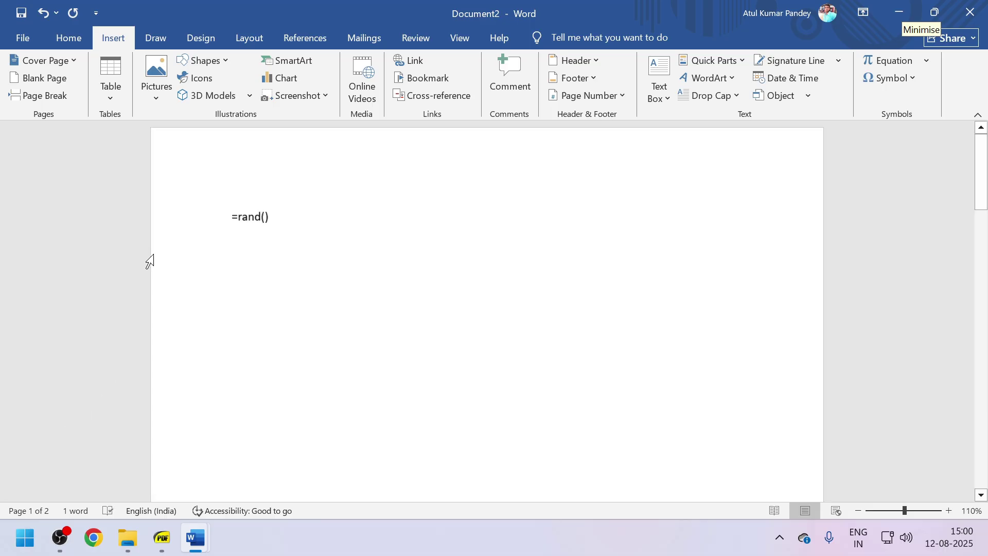
{"action": "scroll", "coordinate": [150, 261], "scroll_direction": "down", "scroll_amount": 1}
{"action": "key", "text": "Return"}
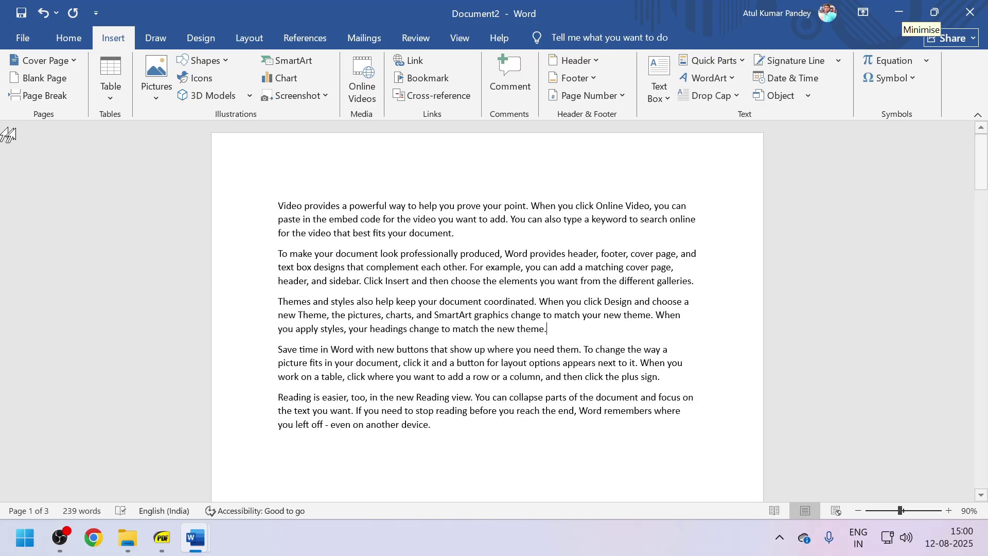
Insert a page break before "SmartArt graphics" in the third paragraph, and undo it after checking the text moved to the second page.
{"action": "left_click", "coordinate": [454, 302]}
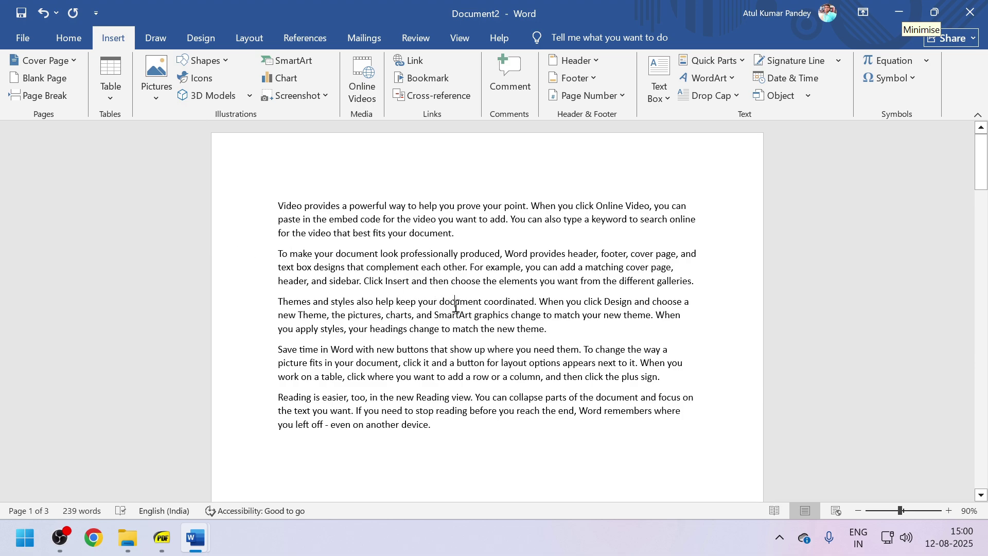
{"action": "left_click_drag", "start_coordinate": [272, 206], "coordinate": [412, 447]}
{"action": "left_click", "coordinate": [434, 315]}
{"action": "left_click", "coordinate": [37, 95]}
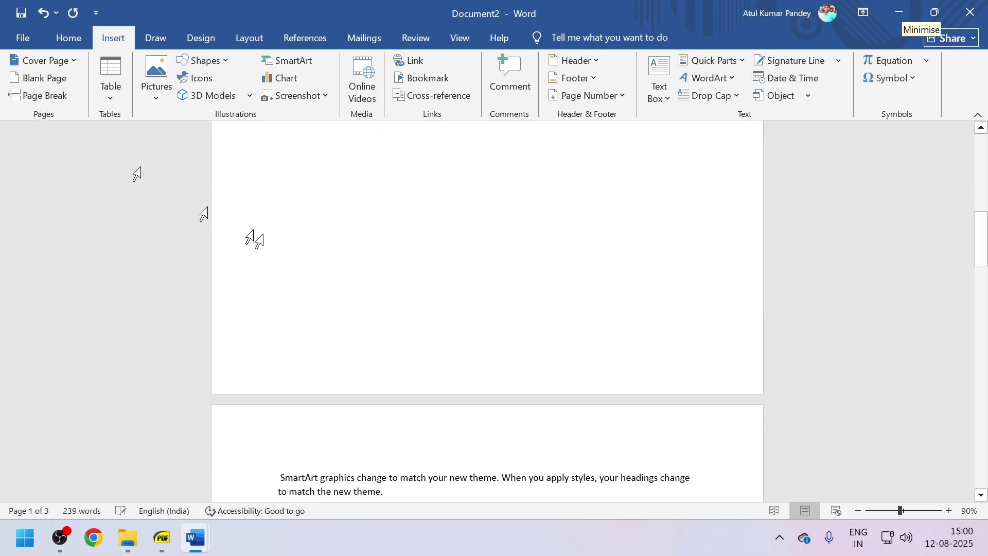
{"action": "scroll", "coordinate": [304, 248], "scroll_direction": "down", "scroll_amount": 8, "text": "ctrl"}
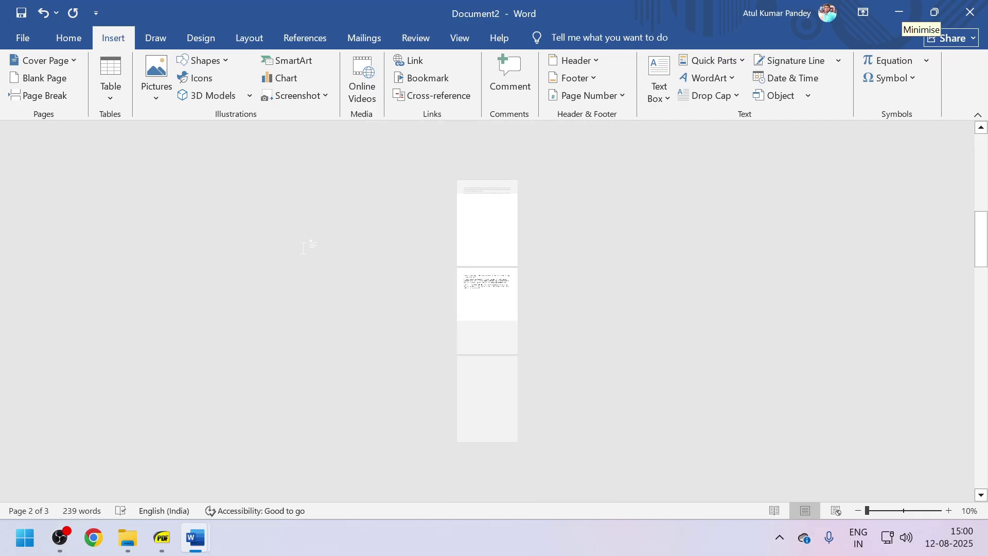
{"action": "scroll", "coordinate": [304, 248], "scroll_direction": "up", "scroll_amount": 3, "text": "ctrl"}
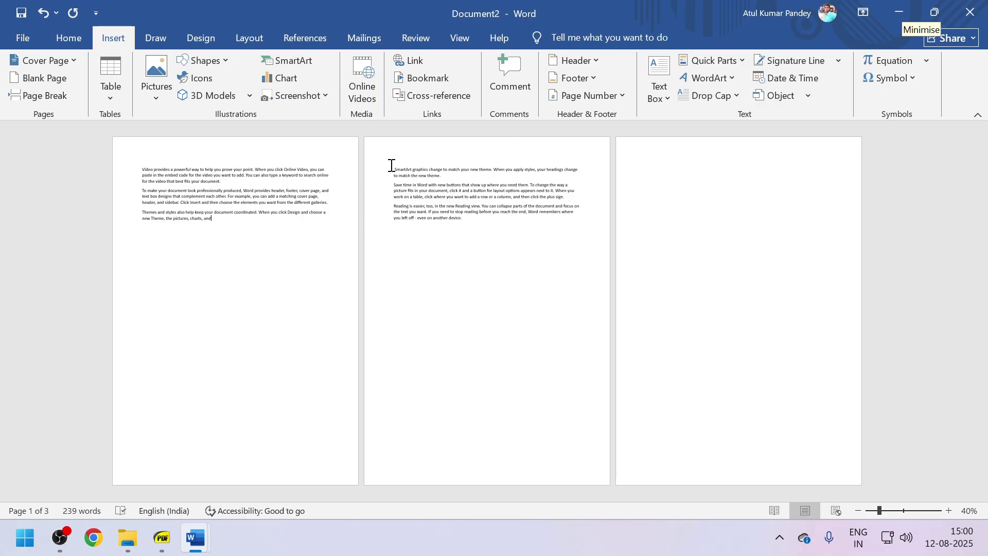
{"action": "left_click_drag", "start_coordinate": [391, 165], "coordinate": [484, 248]}
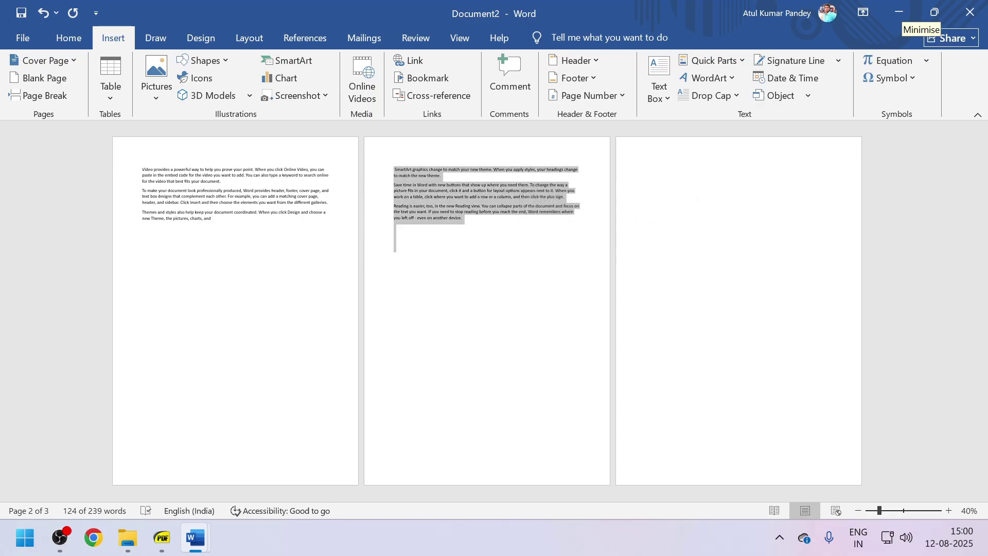
{"action": "left_click_drag", "start_coordinate": [464, 206], "coordinate": [337, 248]}
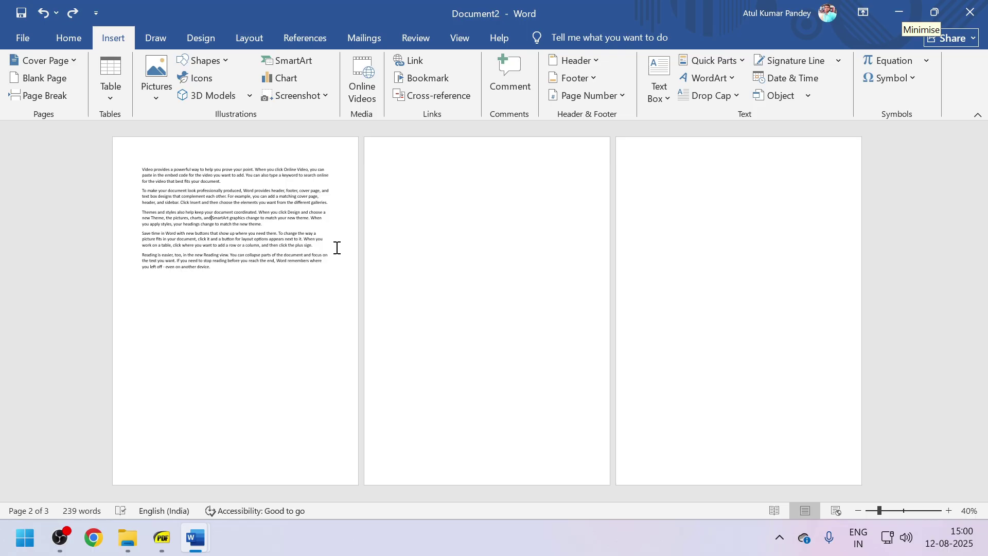
Delete the surplus empty lines and the extra blank page so the cursor sits directly below the last sample paragraph.
{"action": "left_click", "coordinate": [422, 255]}
{"action": "key", "text": "BackSpace"}
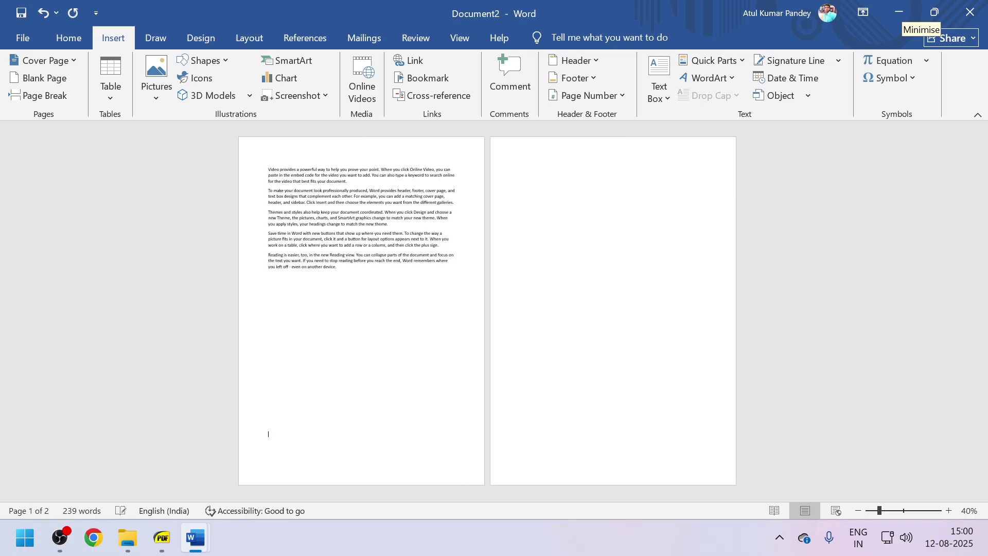
{"action": "scroll", "coordinate": [295, 244], "scroll_direction": "up", "scroll_amount": 3}
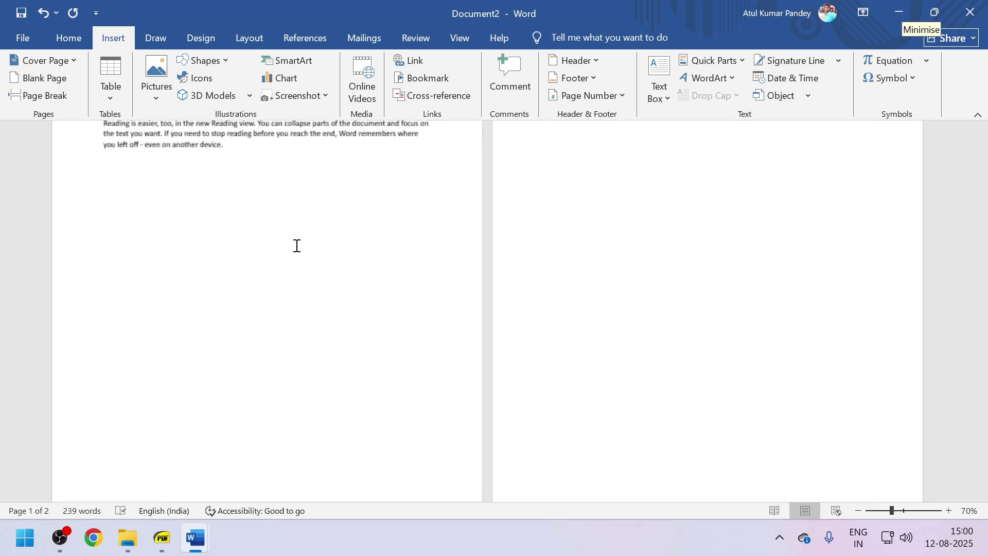
{"action": "scroll", "coordinate": [297, 245], "scroll_direction": "up", "scroll_amount": 2}
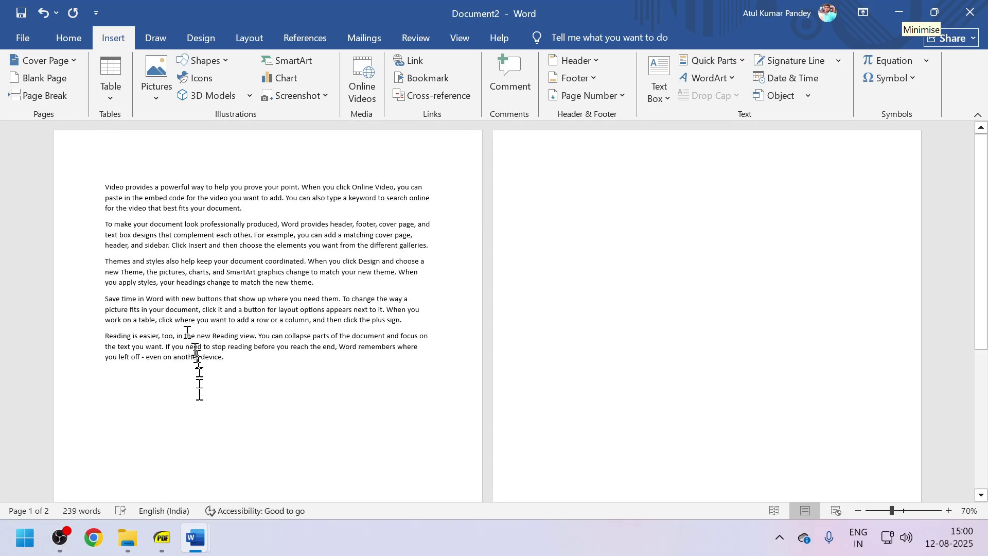
{"action": "scroll", "coordinate": [119, 411], "scroll_direction": "down", "scroll_amount": 2}
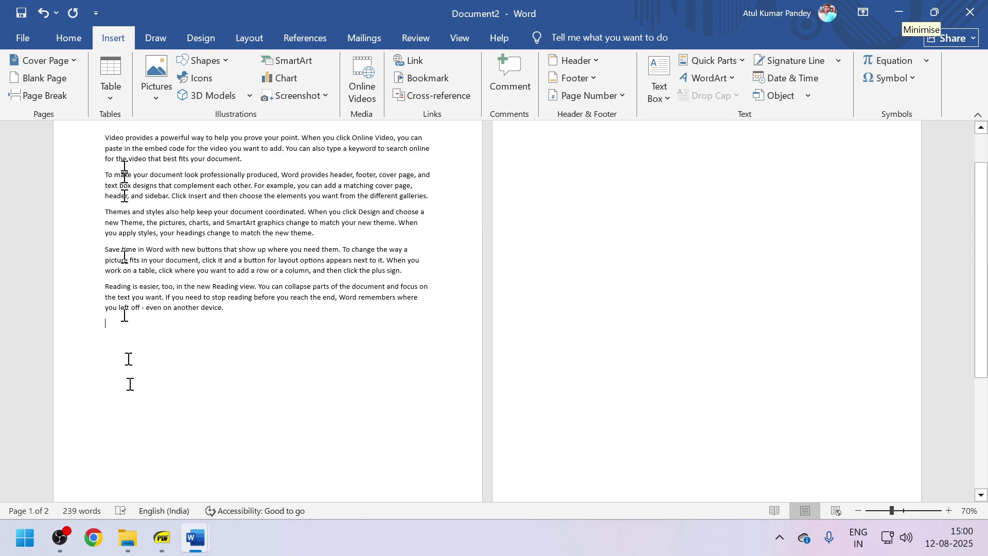
Insert a table of four columns and three rows below the last paragraph, and enter "Name" in its first cell.
{"action": "left_click", "coordinate": [108, 96]}
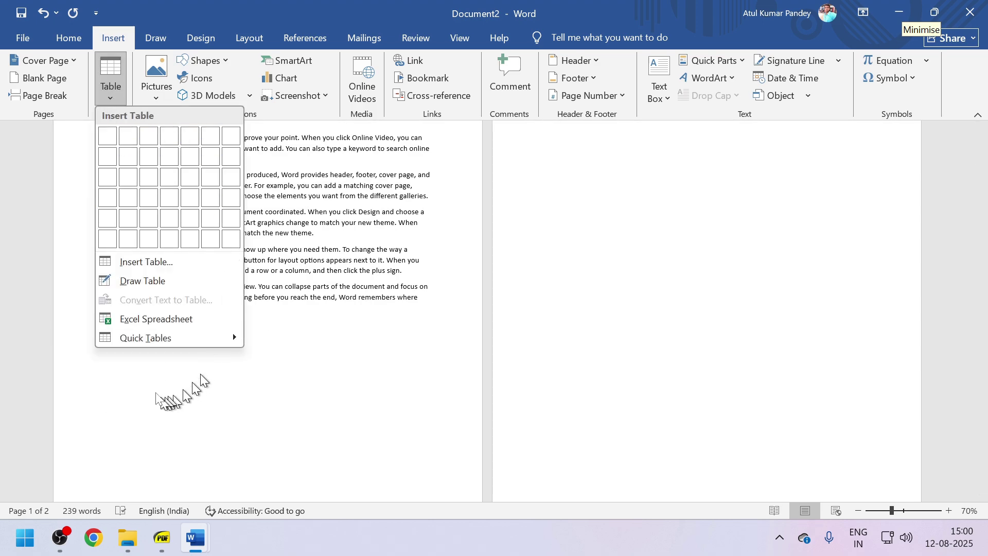
{"action": "left_click", "coordinate": [179, 182]}
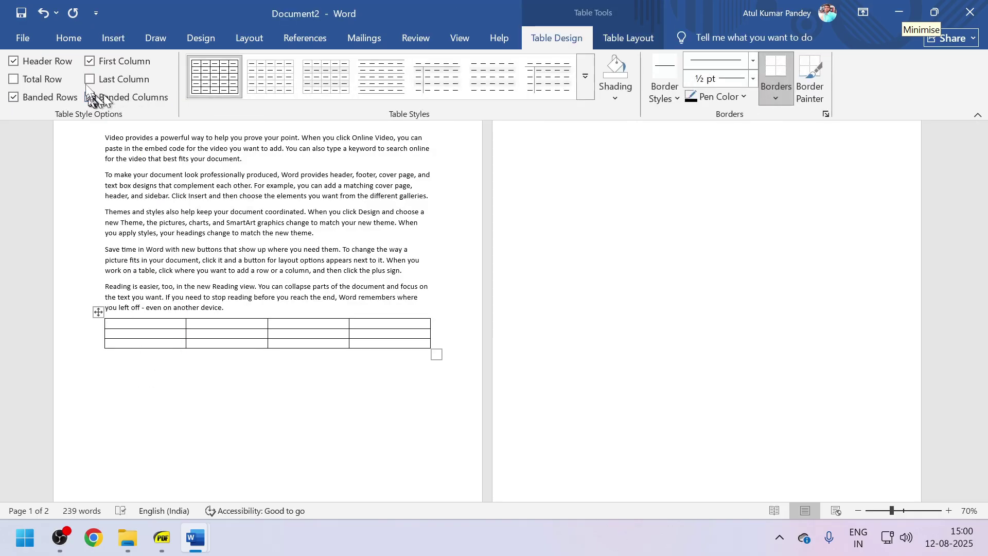
{"action": "left_click", "coordinate": [109, 39]}
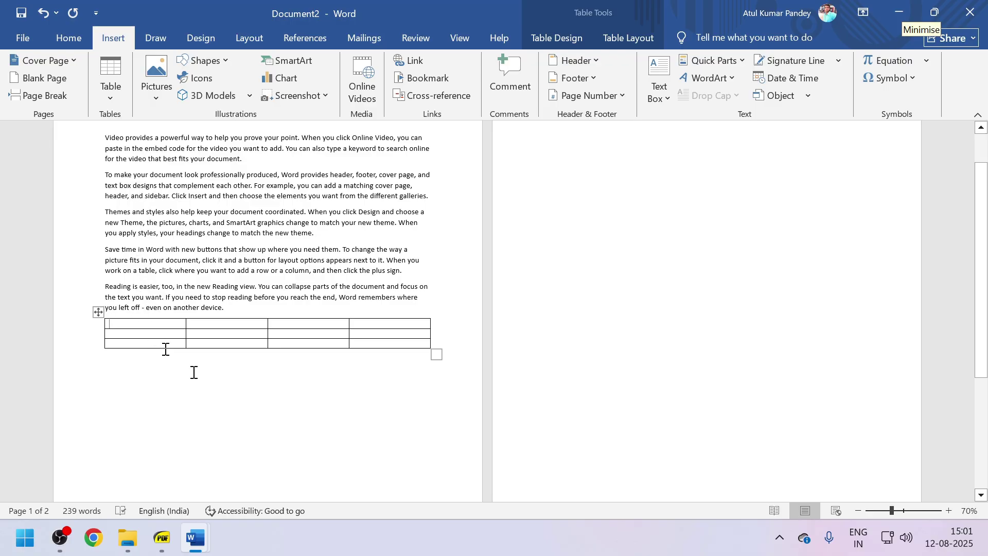
{"action": "scroll", "coordinate": [195, 372], "scroll_direction": "up", "scroll_amount": 8, "text": "ctrl"}
{"action": "left_click", "coordinate": [184, 356]}
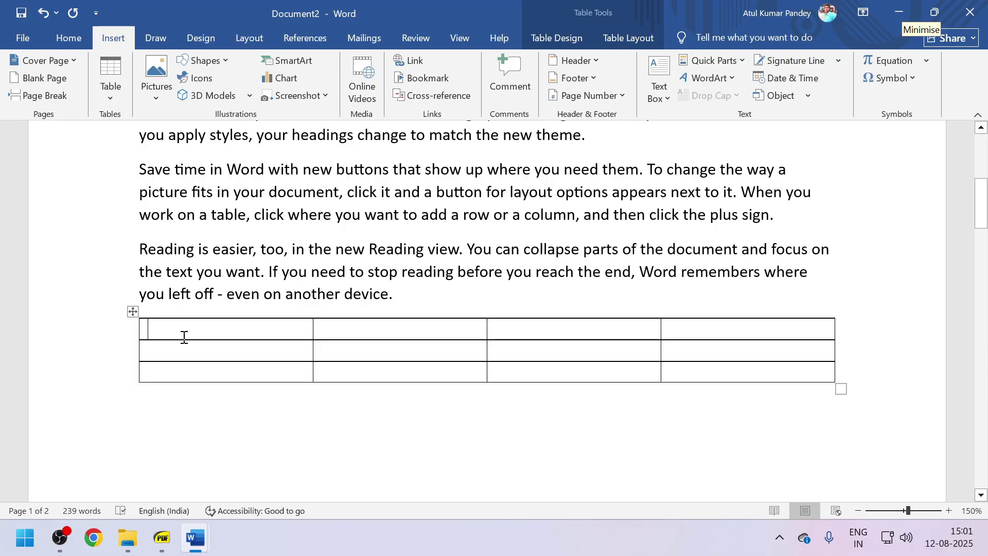
{"action": "type", "text": "name"}
{"action": "key", "text": "Tab"}
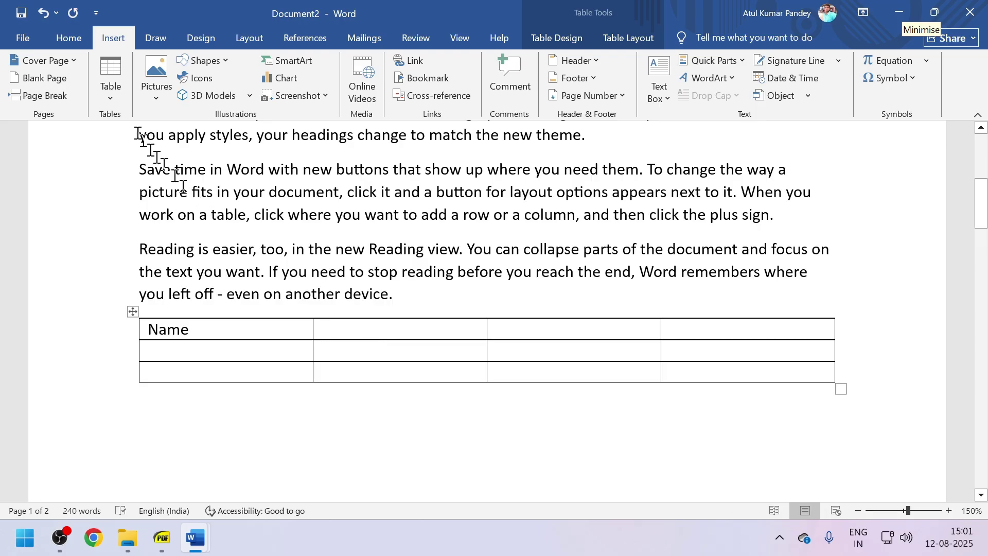
Draw a vertical divider through the table's second column and a separate cell about 0.57 cm wide and 1.73 cm high above the last paragraph.
{"action": "left_click", "coordinate": [111, 85]}
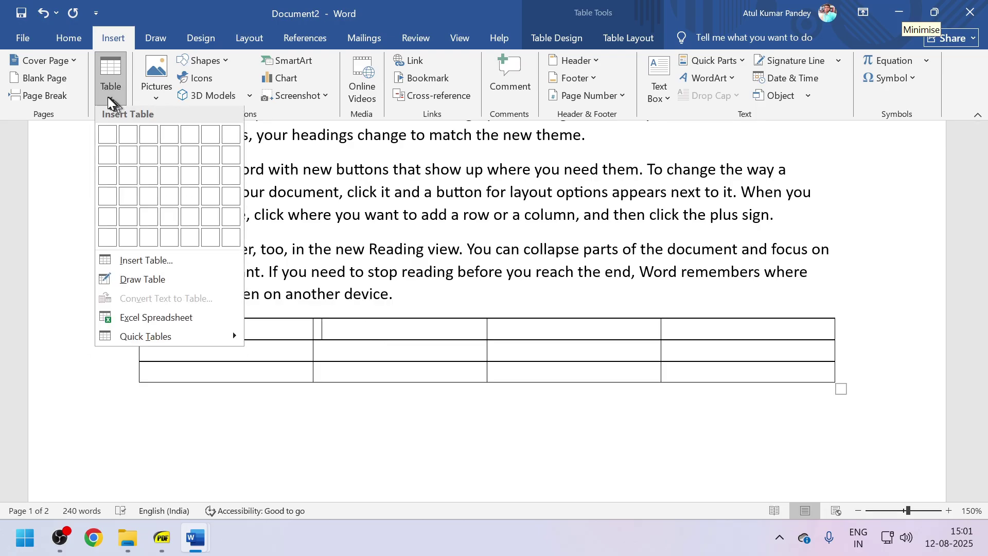
{"action": "left_click", "coordinate": [134, 282]}
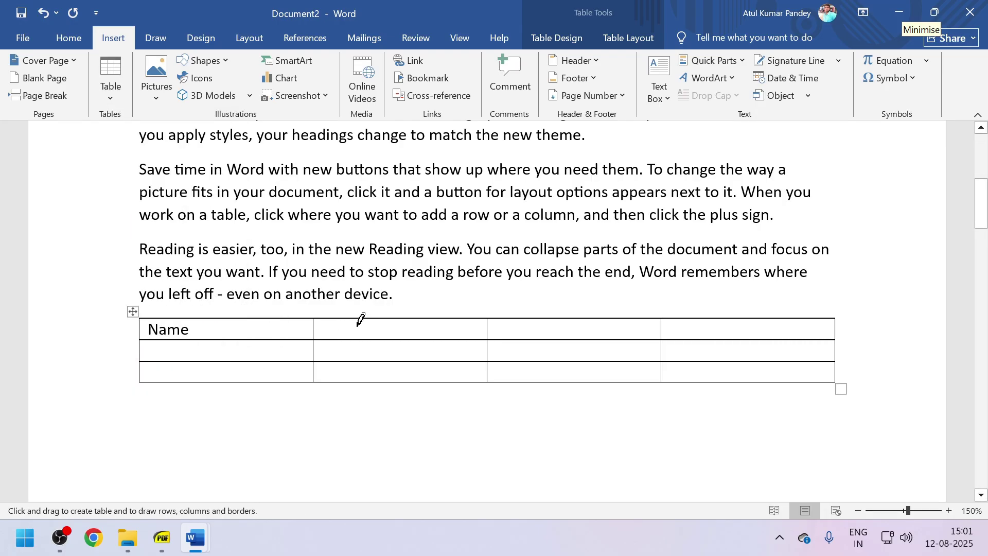
{"action": "mouse_move", "coordinate": [359, 318]}
{"action": "left_mouse_down"}
{"action": "mouse_move", "coordinate": [358, 382]}
{"action": "mouse_move", "coordinate": [422, 404]}
{"action": "left_mouse_up"}
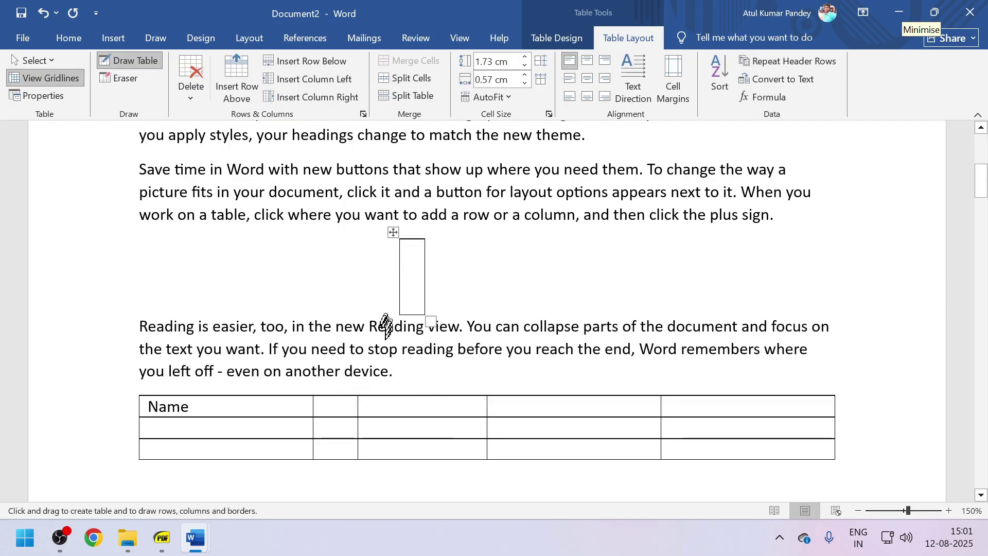
{"action": "scroll", "coordinate": [383, 318], "scroll_direction": "down", "scroll_amount": 1}
{"action": "scroll", "coordinate": [383, 317], "scroll_direction": "down", "scroll_amount": 1}
Stop table drawing and examine the table insertion commands, including Convert Text to Table, with the cursor in the "Name" cell.
{"action": "left_click", "coordinate": [113, 38]}
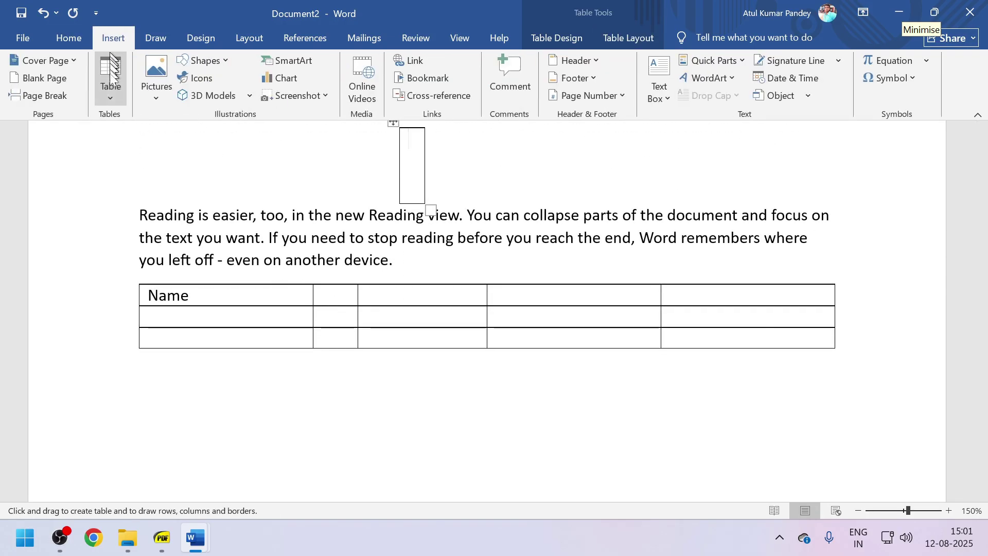
{"action": "left_click", "coordinate": [110, 97]}
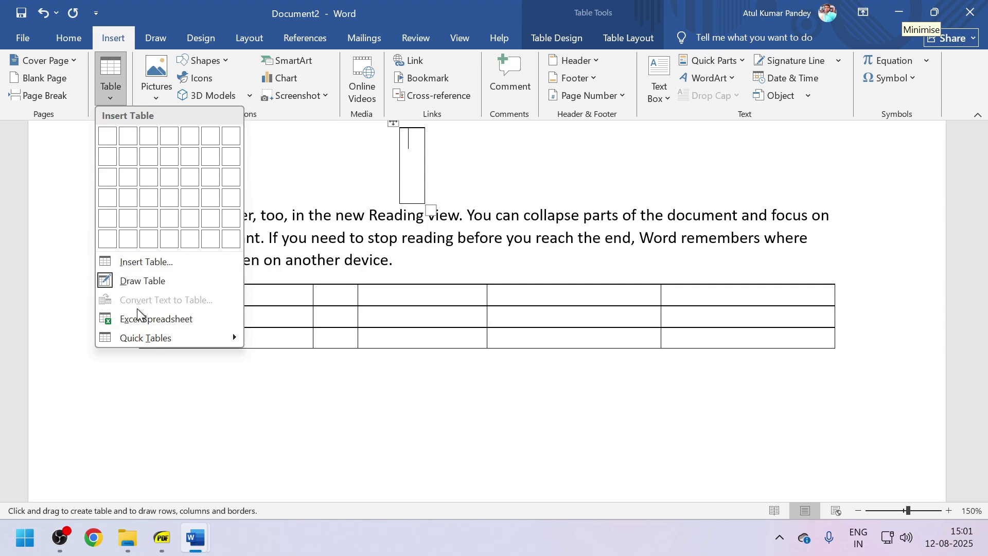
{"action": "left_click", "coordinate": [228, 305]}
{"action": "type", "text": "Name"}
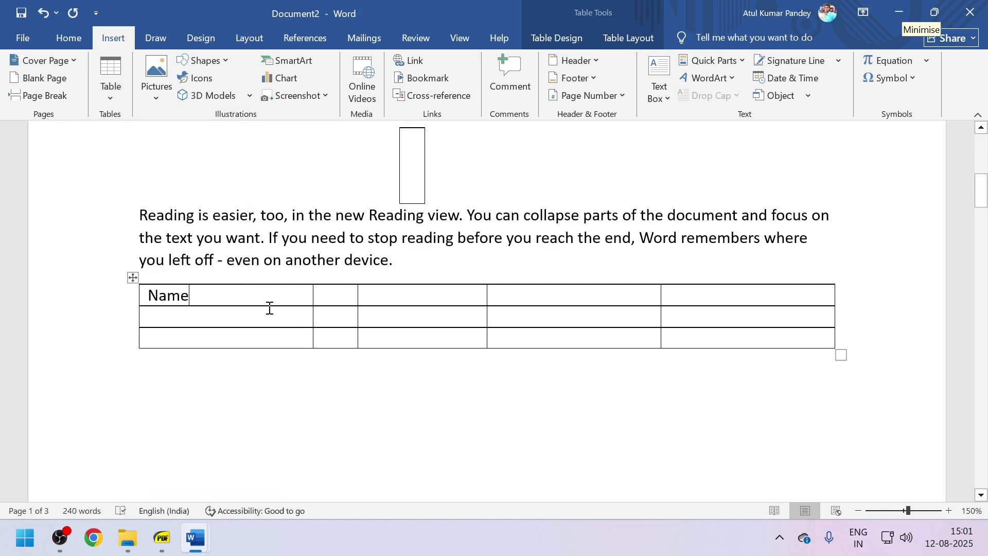
{"action": "left_click", "coordinate": [117, 96]}
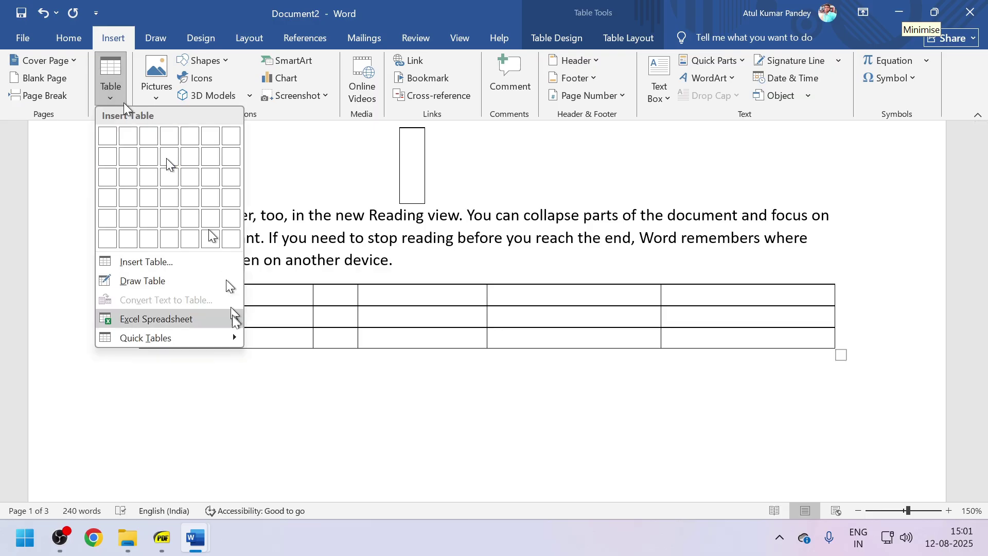
{"action": "left_click", "coordinate": [268, 335]}
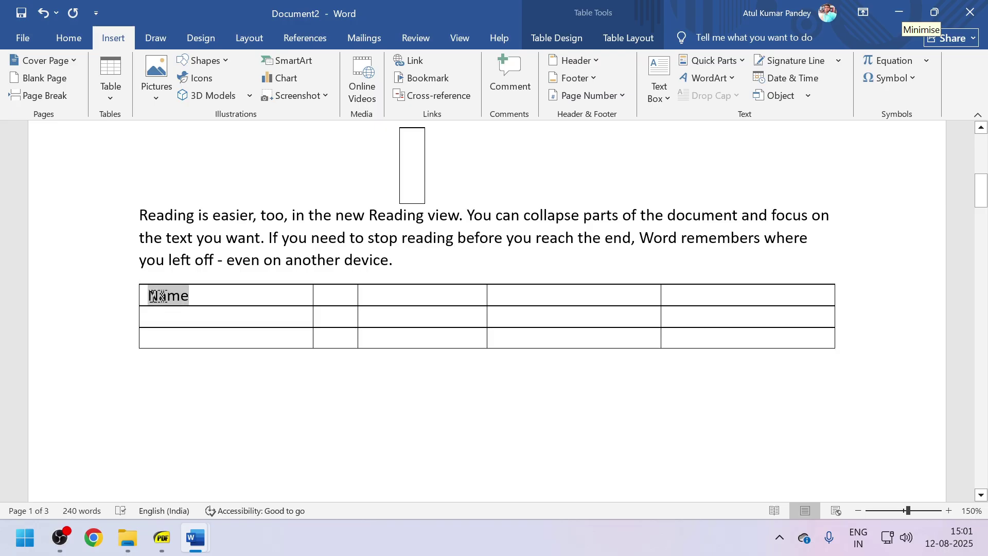
{"action": "left_click", "coordinate": [203, 297]}
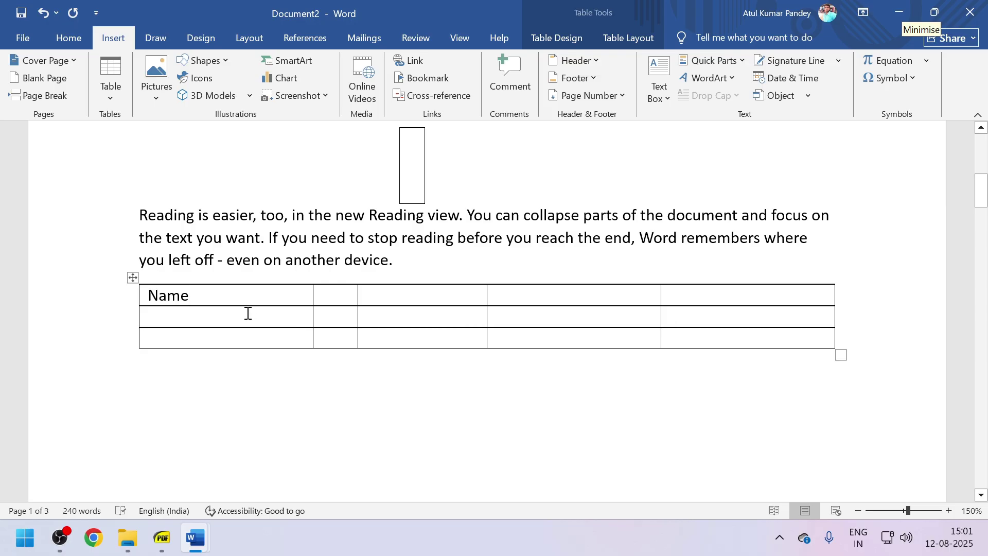
{"action": "scroll", "coordinate": [247, 313], "scroll_direction": "down", "scroll_amount": 2}
{"action": "scroll", "coordinate": [223, 254], "scroll_direction": "up", "scroll_amount": 2}
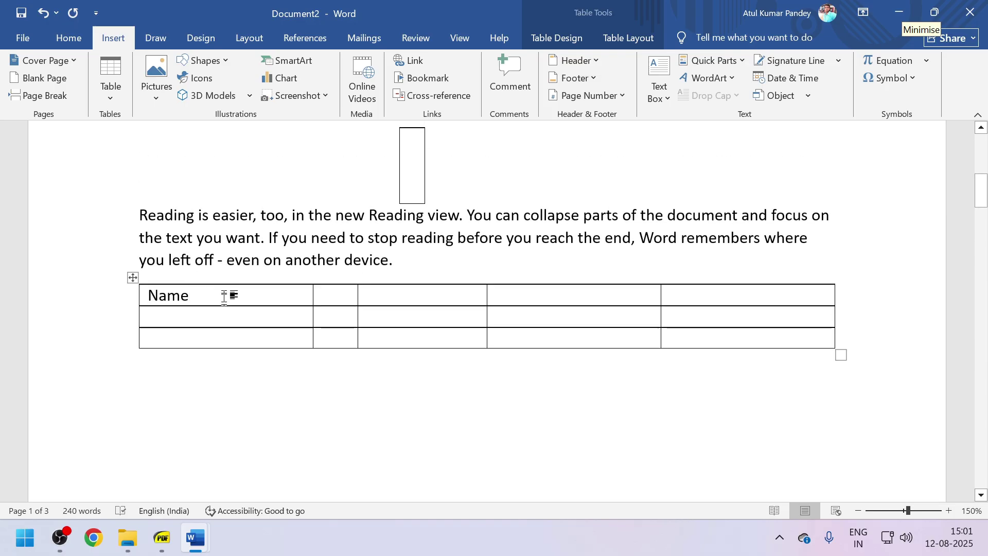
{"action": "scroll", "coordinate": [223, 288], "scroll_direction": "up", "scroll_amount": 6}
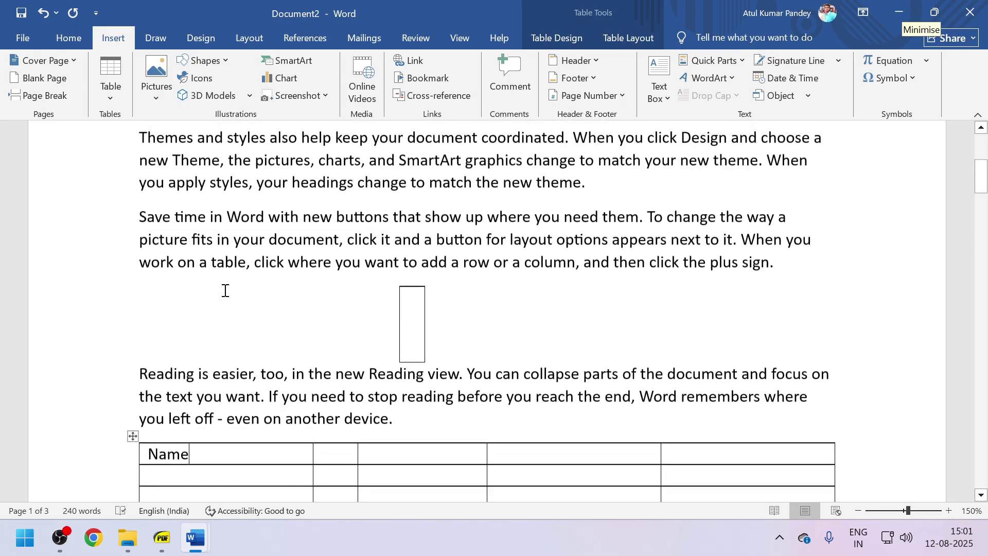
{"action": "scroll", "coordinate": [214, 307], "scroll_direction": "down", "scroll_amount": 6}
{"action": "scroll", "coordinate": [206, 310], "scroll_direction": "up", "scroll_amount": 2}
{"action": "scroll", "coordinate": [206, 312], "scroll_direction": "down", "scroll_amount": 2}
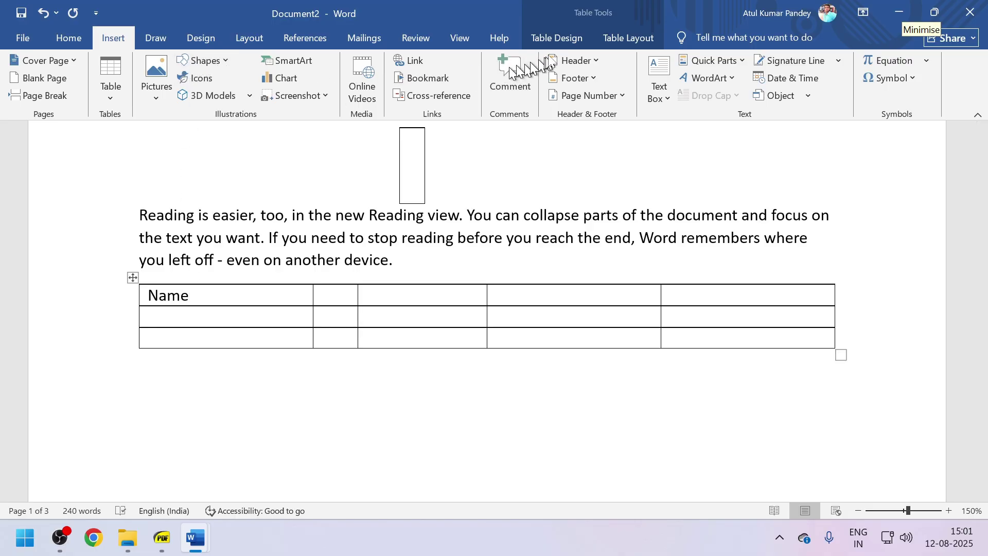
Convert the table containing "Name" to text, separating the cell contents with commas.
{"action": "left_click", "coordinate": [564, 42]}
{"action": "left_click", "coordinate": [619, 41]}
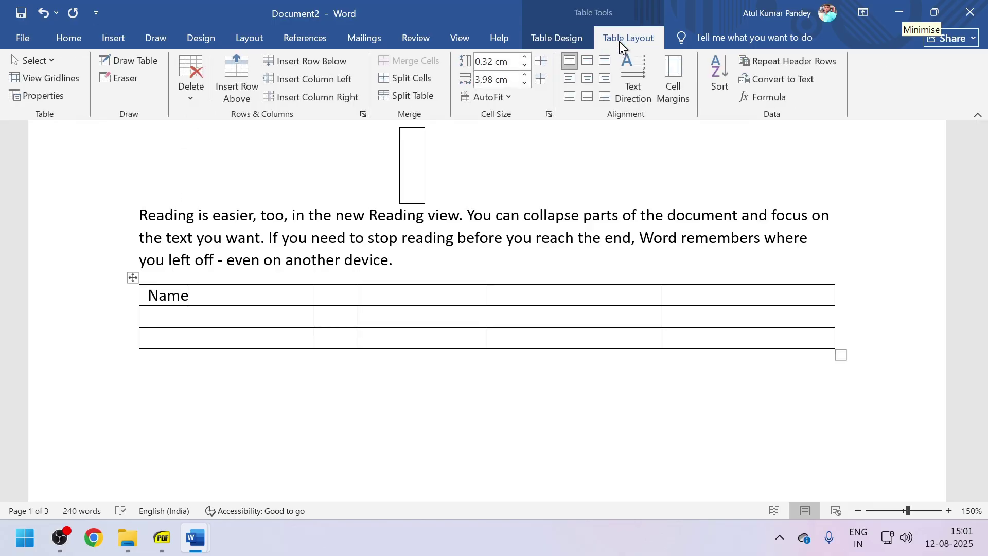
{"action": "left_click", "coordinate": [782, 80]}
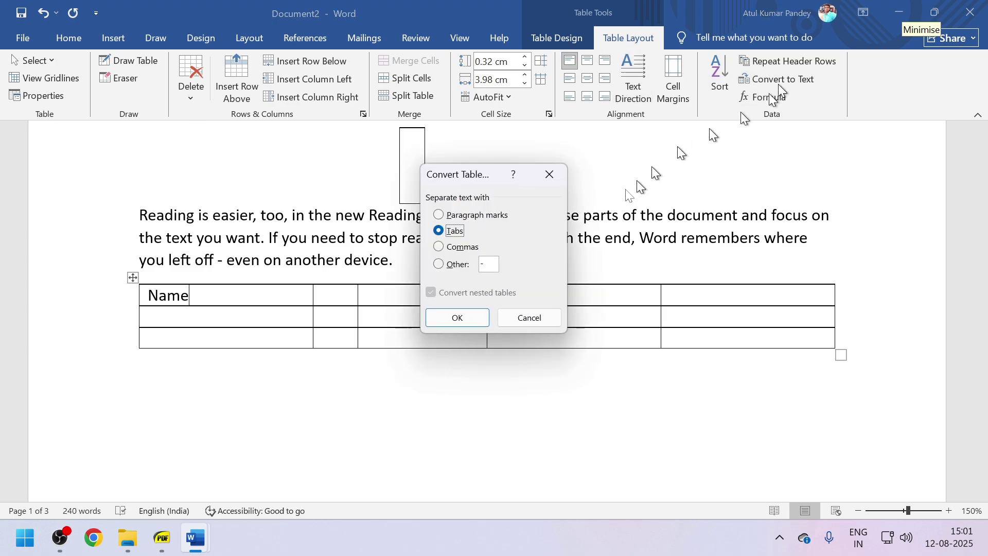
{"action": "left_click", "coordinate": [440, 247]}
{"action": "left_click", "coordinate": [461, 323]}
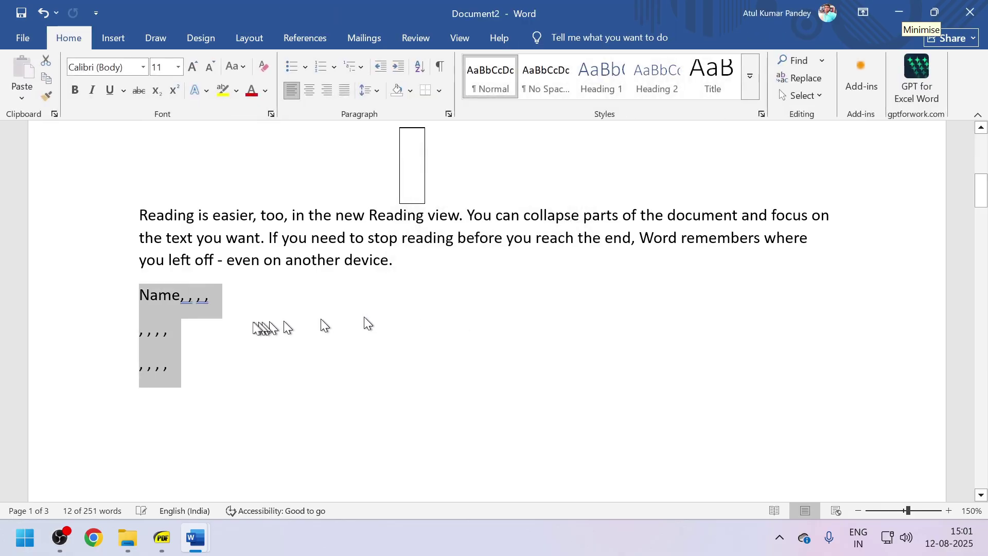
Convert the selected comma-separated lines into a five-column table with fixed automatic column width, separating the text at commas.
{"action": "left_click", "coordinate": [214, 360]}
{"action": "left_click_drag", "start_coordinate": [175, 360], "coordinate": [204, 383]}
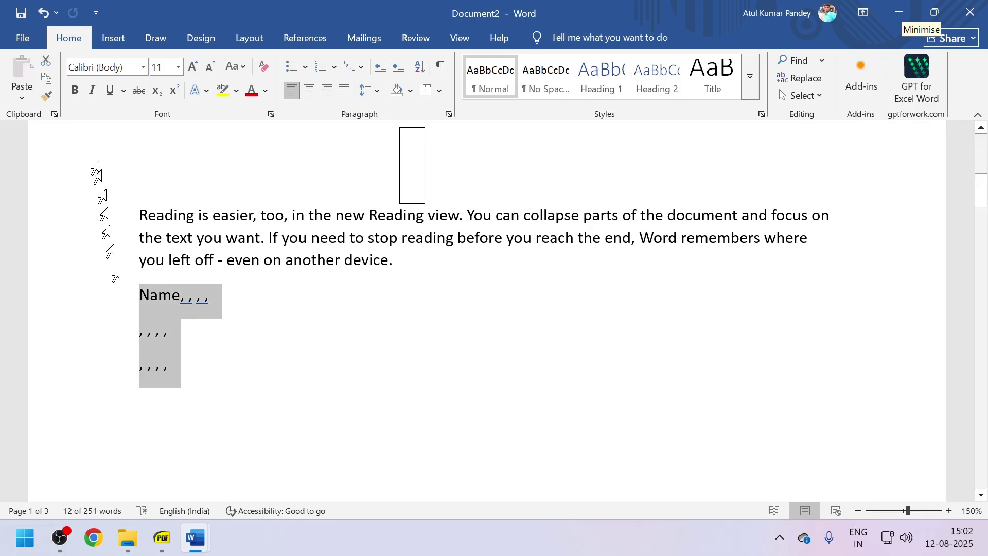
{"action": "left_click", "coordinate": [110, 39]}
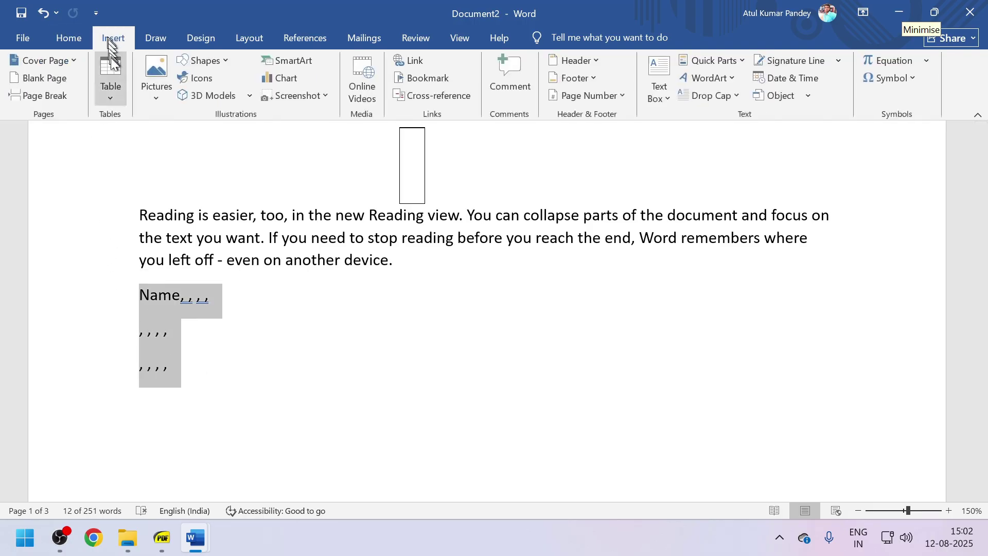
{"action": "left_click", "coordinate": [109, 97]}
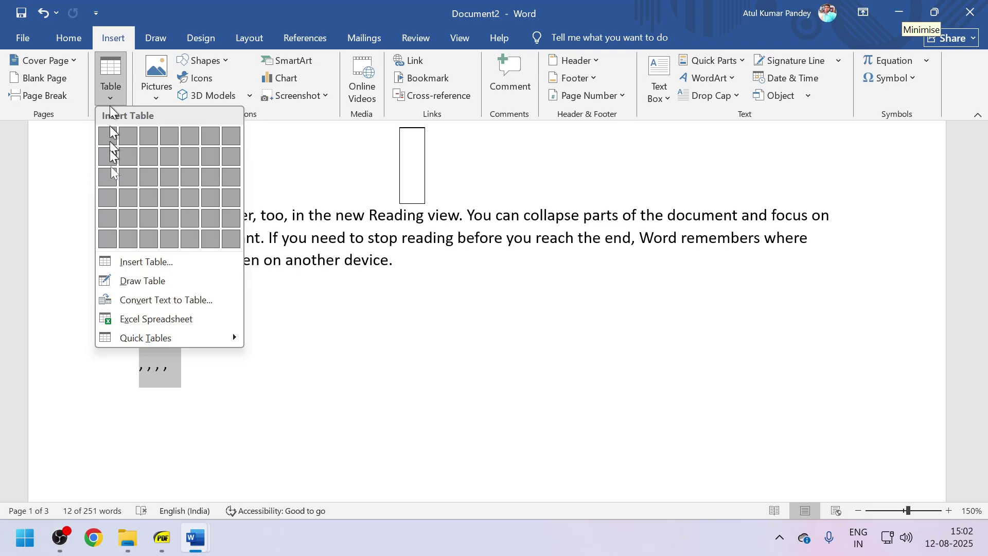
{"action": "left_click", "coordinate": [134, 304]}
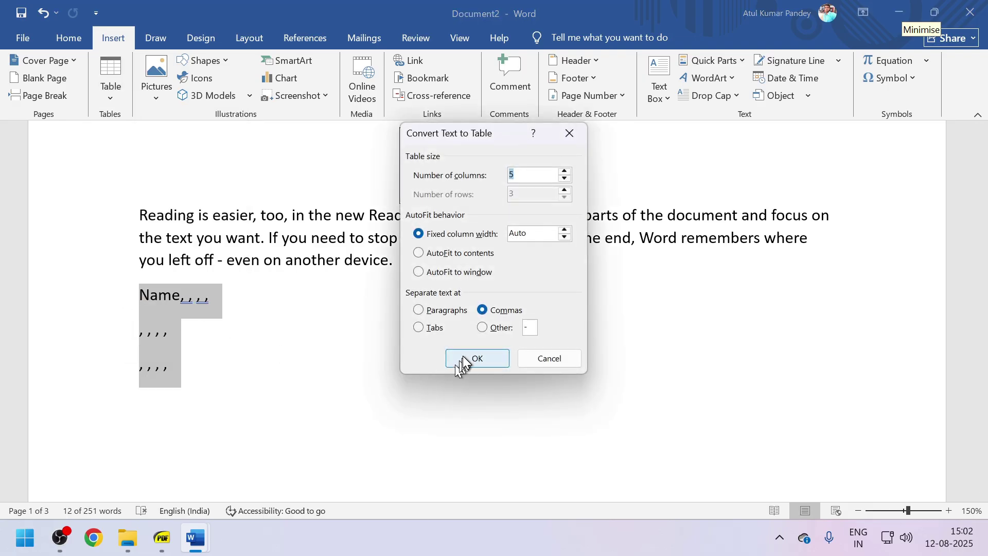
{"action": "left_click", "coordinate": [466, 359]}
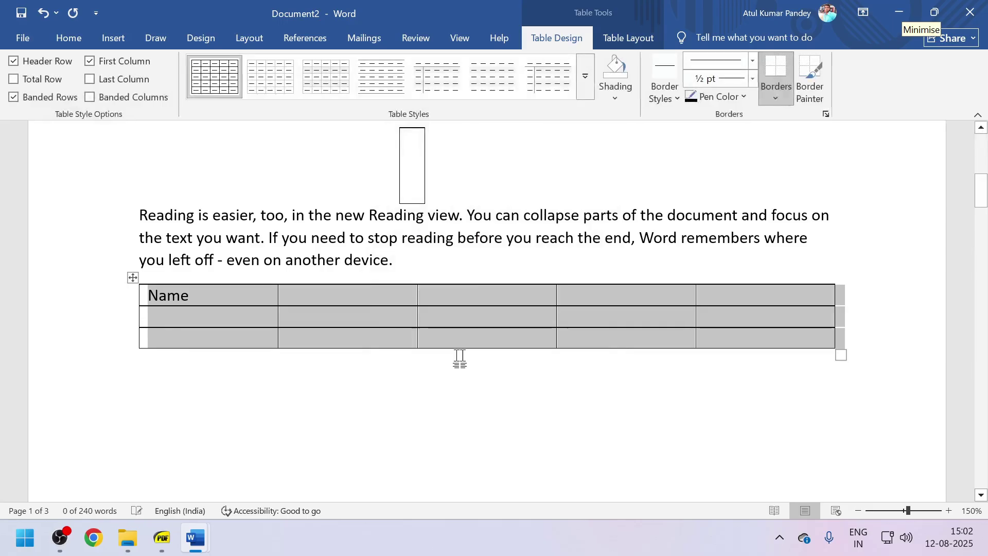
Insert the built-in "With Subheads 1" quick table directly below the "Name" table.
{"action": "left_click", "coordinate": [294, 357]}
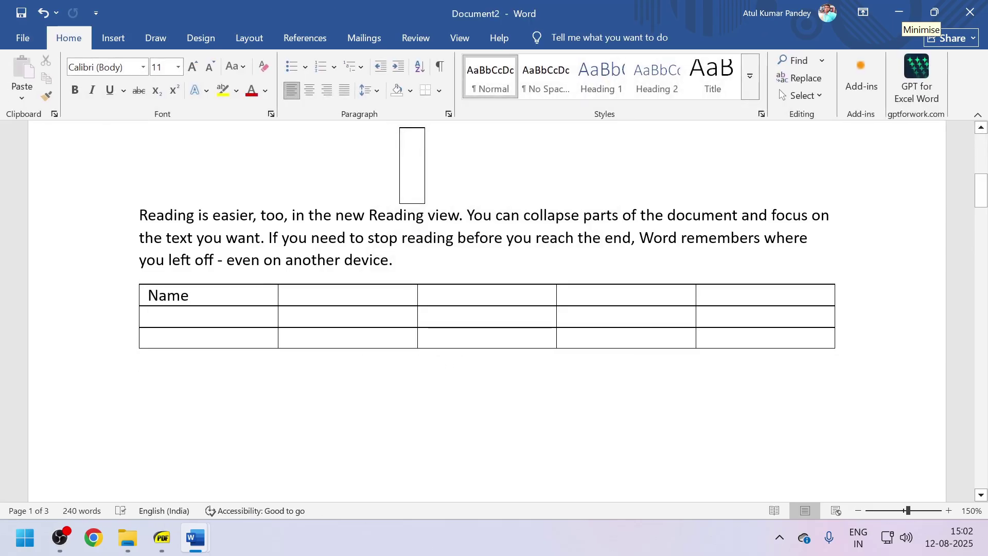
{"action": "left_click", "coordinate": [113, 38]}
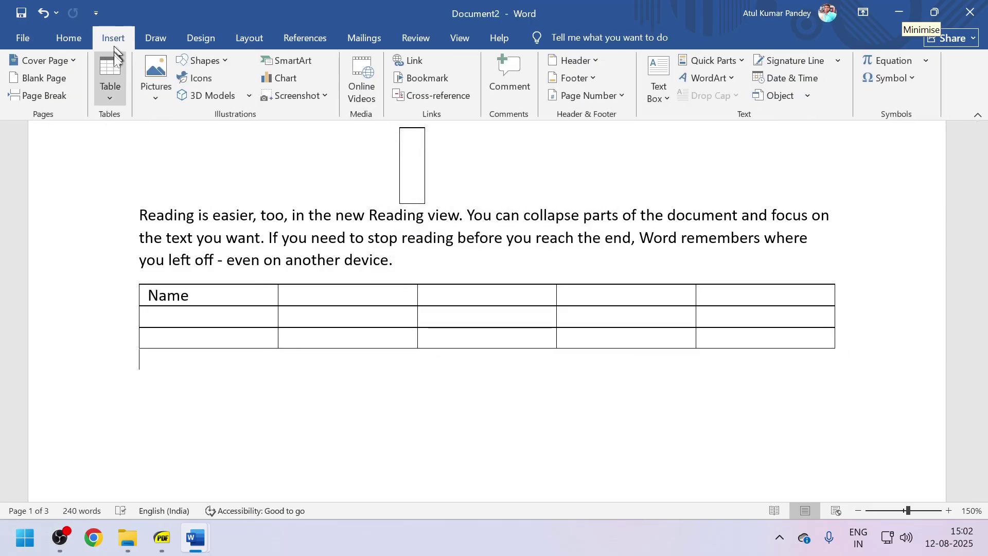
{"action": "left_click", "coordinate": [108, 93]}
{"action": "mouse_move", "coordinate": [169, 334]}
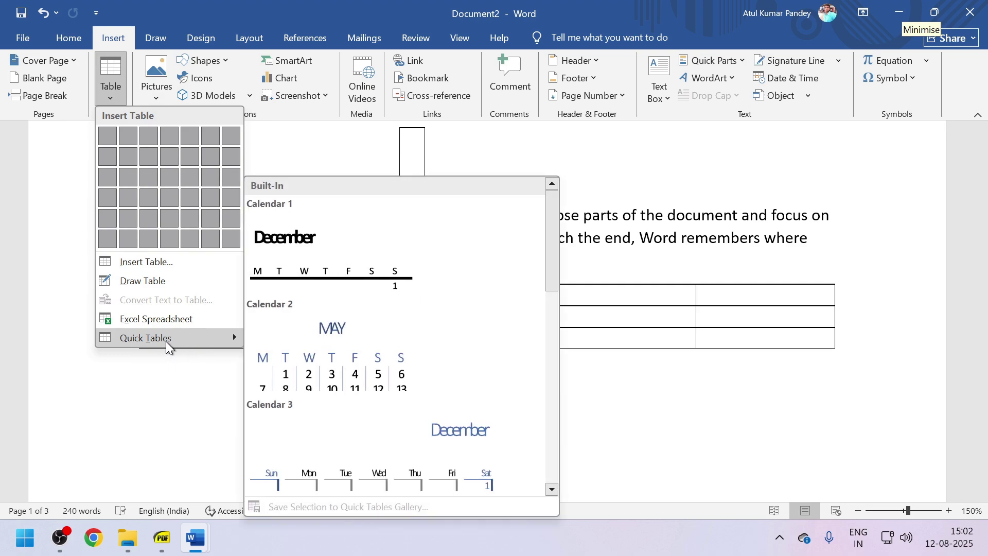
{"action": "scroll", "coordinate": [391, 361], "scroll_direction": "down", "scroll_amount": 6}
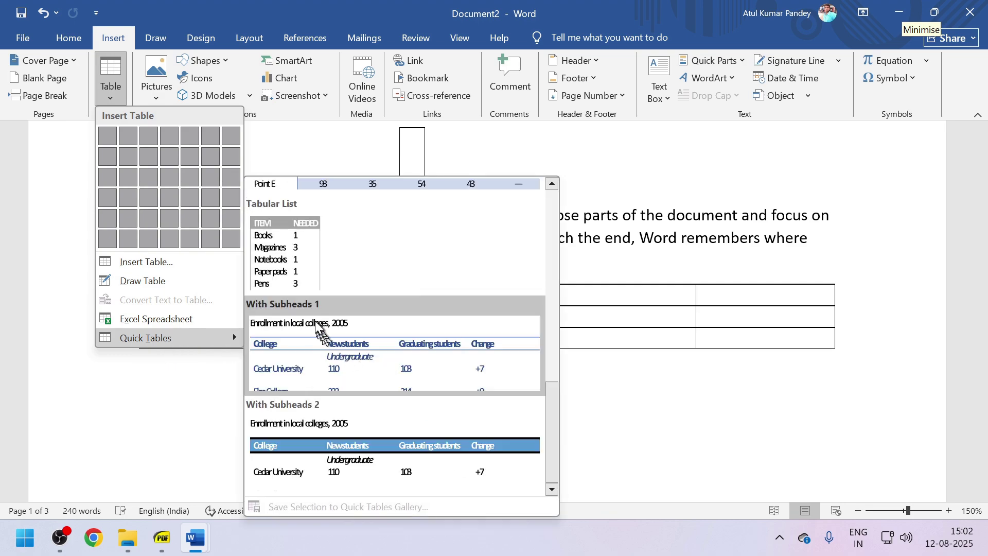
{"action": "left_click", "coordinate": [430, 354]}
{"action": "scroll", "coordinate": [432, 327], "scroll_direction": "down", "scroll_amount": 5}
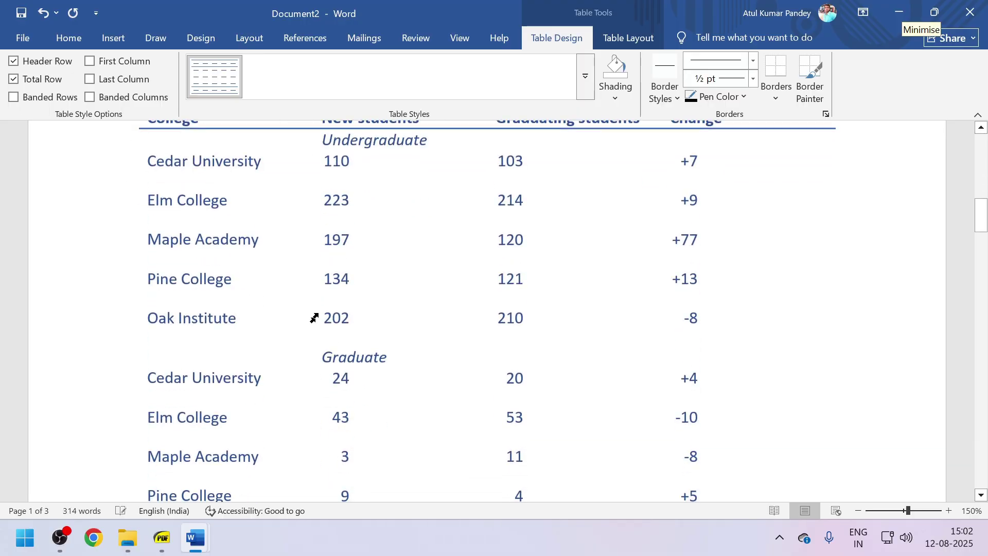
{"action": "scroll", "coordinate": [412, 303], "scroll_direction": "up", "scroll_amount": 4}
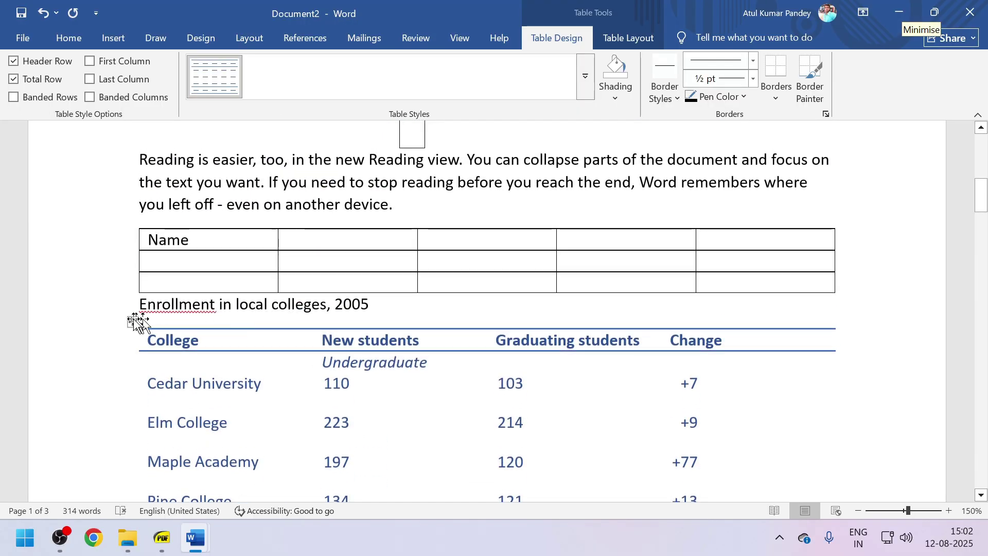
Select the whole college enrollment table, apply the orange table style with a solid header row and outer border, and deselect it.
{"action": "left_click", "coordinate": [132, 321]}
{"action": "scroll", "coordinate": [376, 404], "scroll_direction": "down", "scroll_amount": 8}
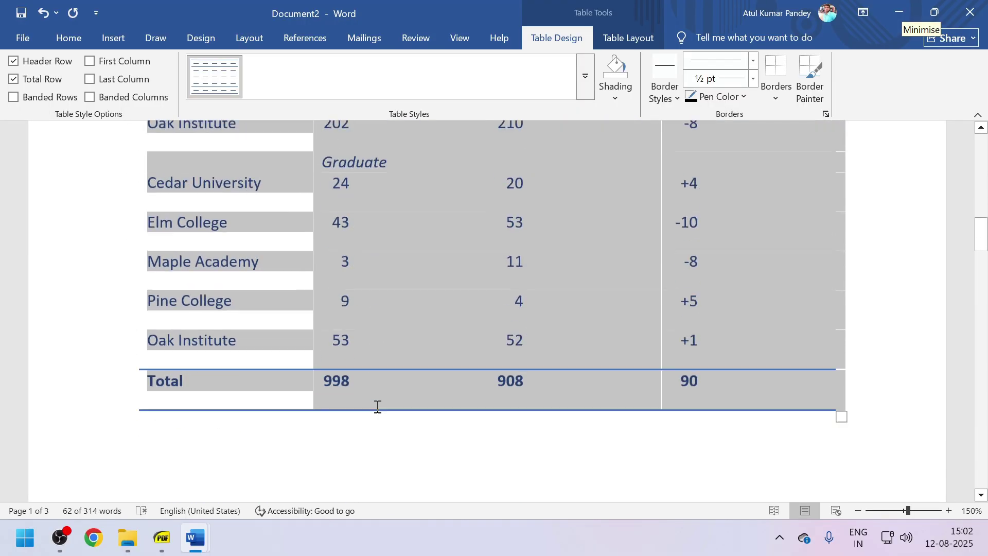
{"action": "scroll", "coordinate": [379, 407], "scroll_direction": "up", "scroll_amount": 4}
{"action": "scroll", "coordinate": [380, 409], "scroll_direction": "up", "scroll_amount": 5}
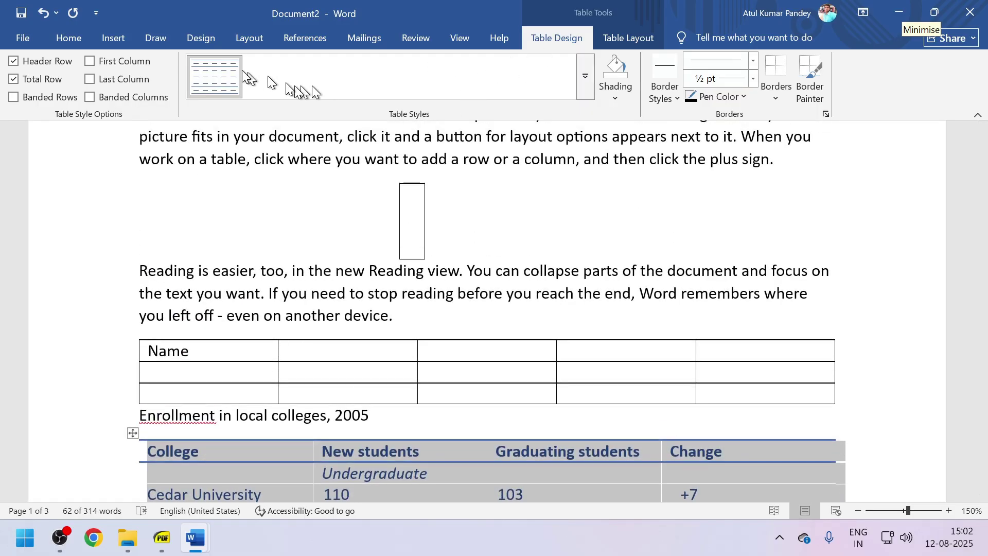
{"action": "left_click", "coordinate": [587, 86]}
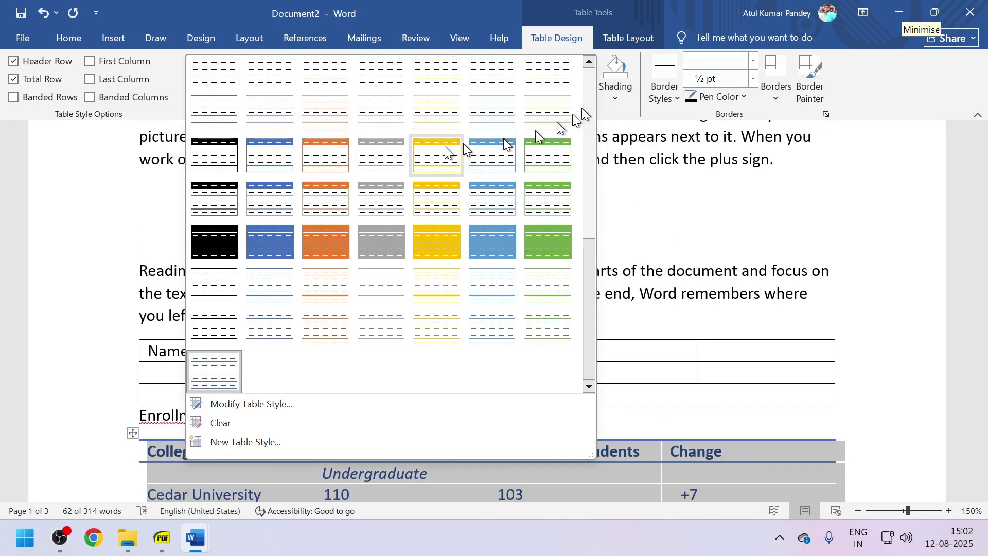
{"action": "left_click", "coordinate": [342, 159]}
{"action": "scroll", "coordinate": [435, 442], "scroll_direction": "down", "scroll_amount": 4}
{"action": "scroll", "coordinate": [434, 442], "scroll_direction": "up", "scroll_amount": 4}
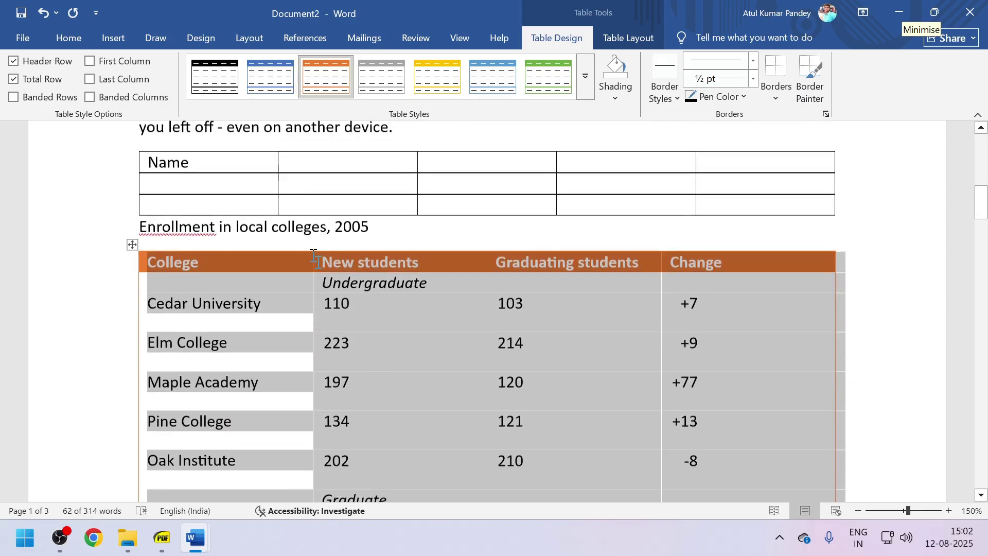
{"action": "scroll", "coordinate": [289, 342], "scroll_direction": "up", "scroll_amount": 3}
{"action": "left_click", "coordinate": [288, 335]}
{"action": "scroll", "coordinate": [289, 319], "scroll_direction": "up", "scroll_amount": 5}
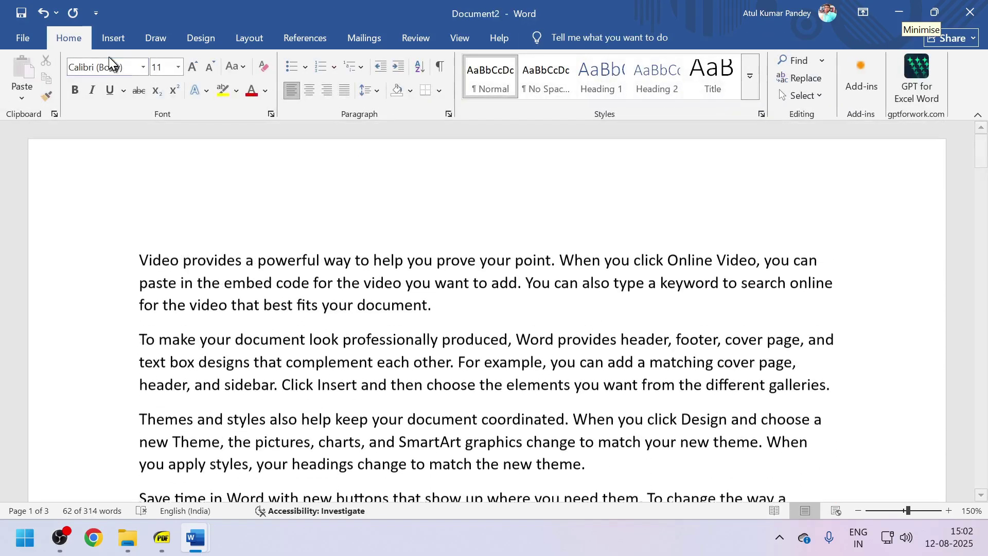
{"action": "left_click", "coordinate": [110, 38]}
{"action": "left_click", "coordinate": [110, 77]}
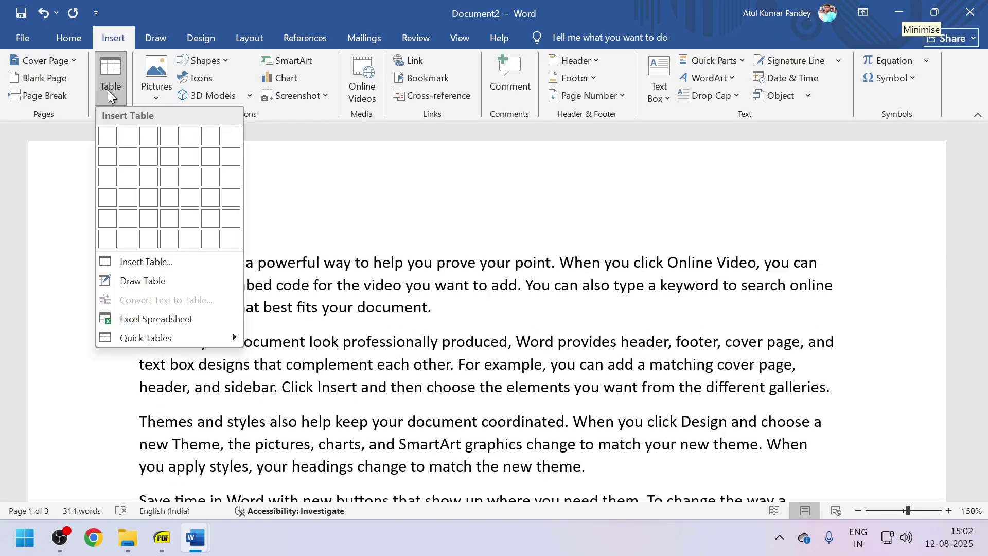
{"action": "scroll", "coordinate": [380, 327], "scroll_direction": "down", "scroll_amount": 4}
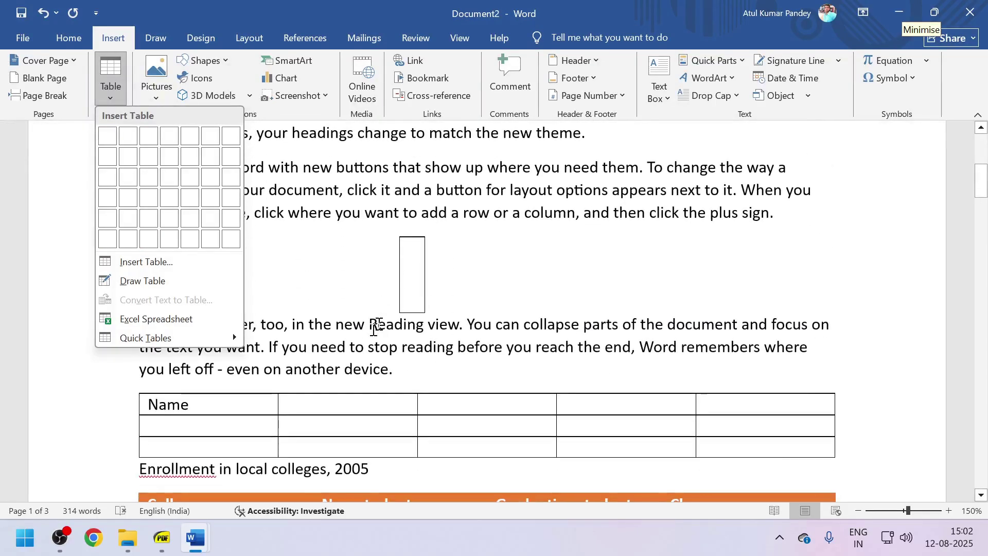
{"action": "left_click", "coordinate": [371, 234]}
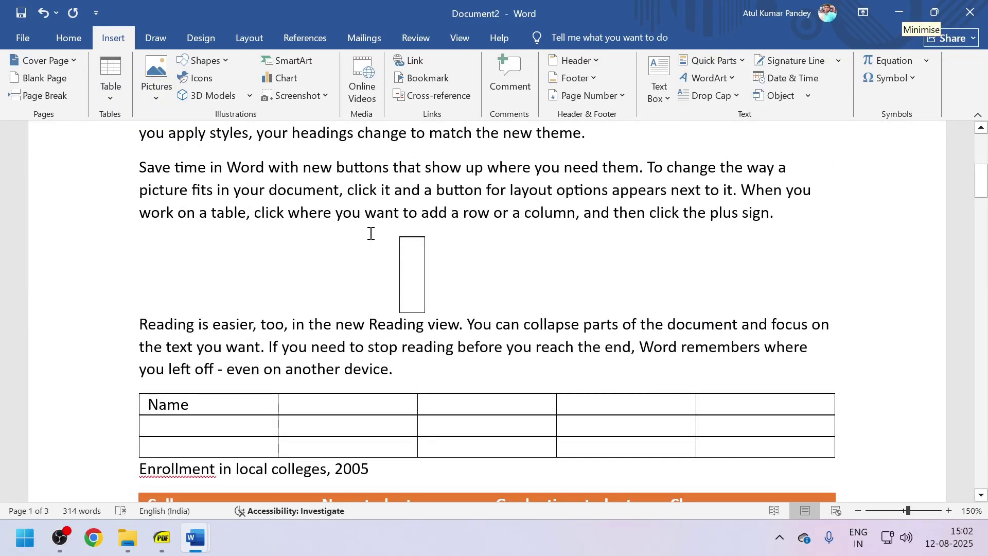
Create a new blank document and insert a table with 5 columns and 2 rows at automatic fixed column width.
{"action": "key", "text": "ctrl+n"}
{"action": "left_click", "coordinate": [107, 39]}
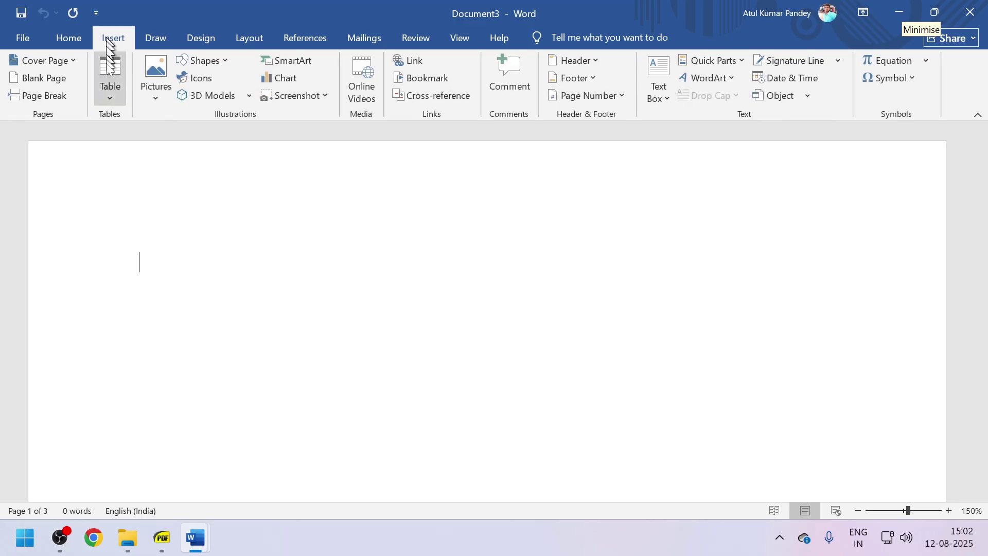
{"action": "left_click", "coordinate": [107, 95]}
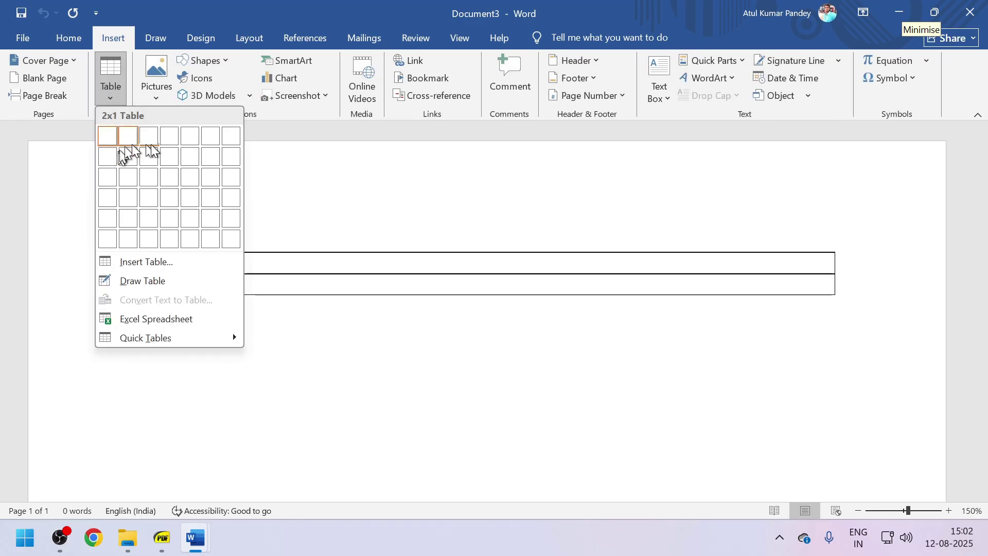
{"action": "left_click", "coordinate": [171, 264]}
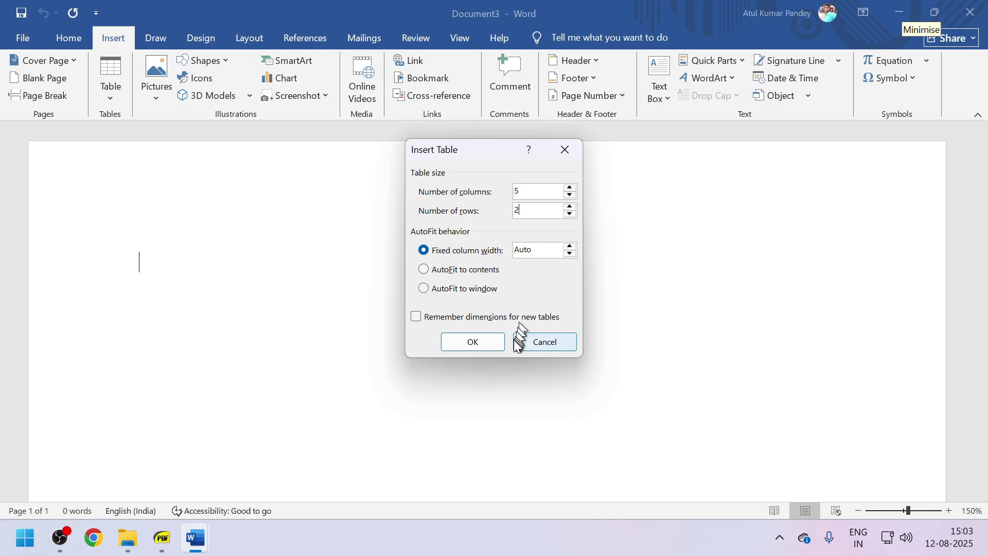
{"action": "left_click", "coordinate": [496, 341]}
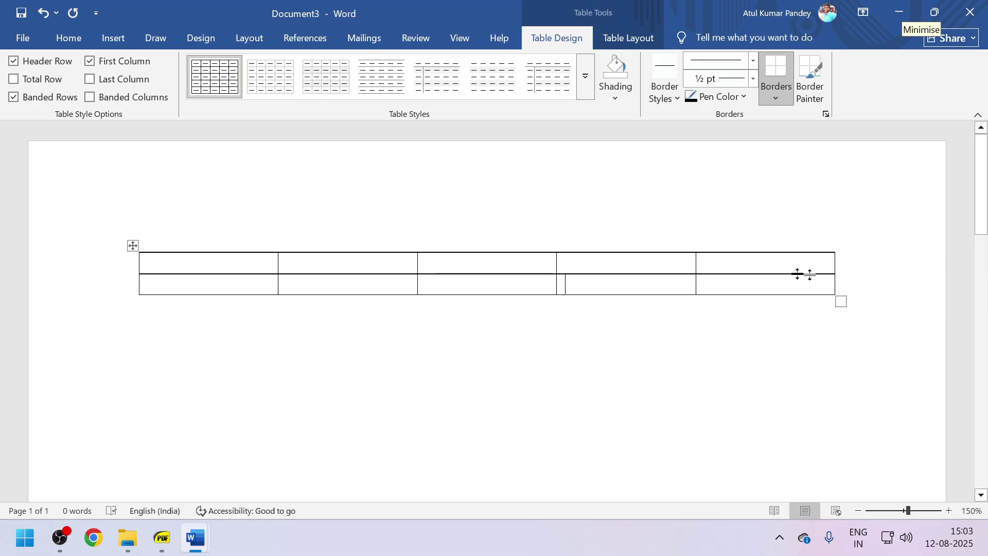
Select individual columns and rows of the new table in turn, and finally the whole table.
{"action": "left_click", "coordinate": [239, 241]}
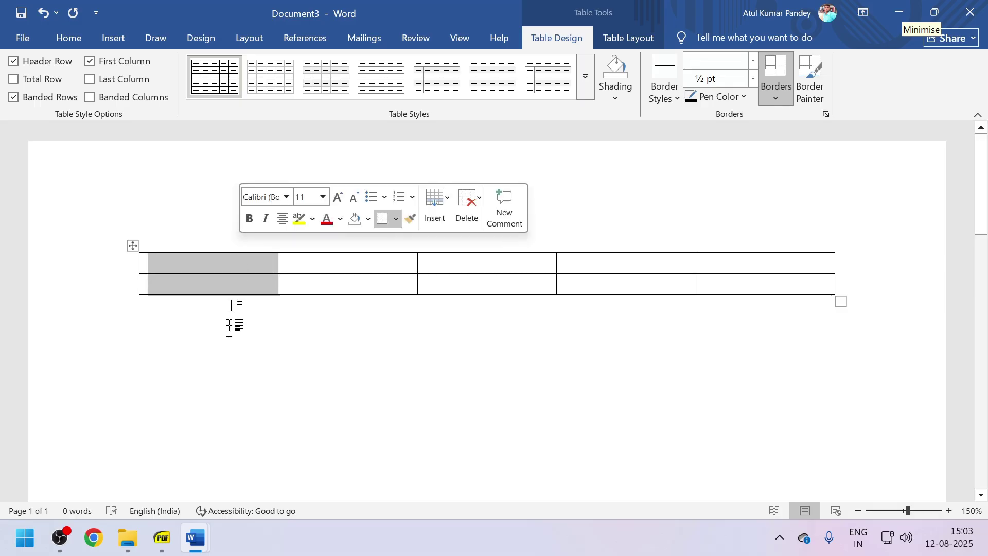
{"action": "left_click", "coordinate": [327, 247]}
{"action": "left_click", "coordinate": [437, 247]}
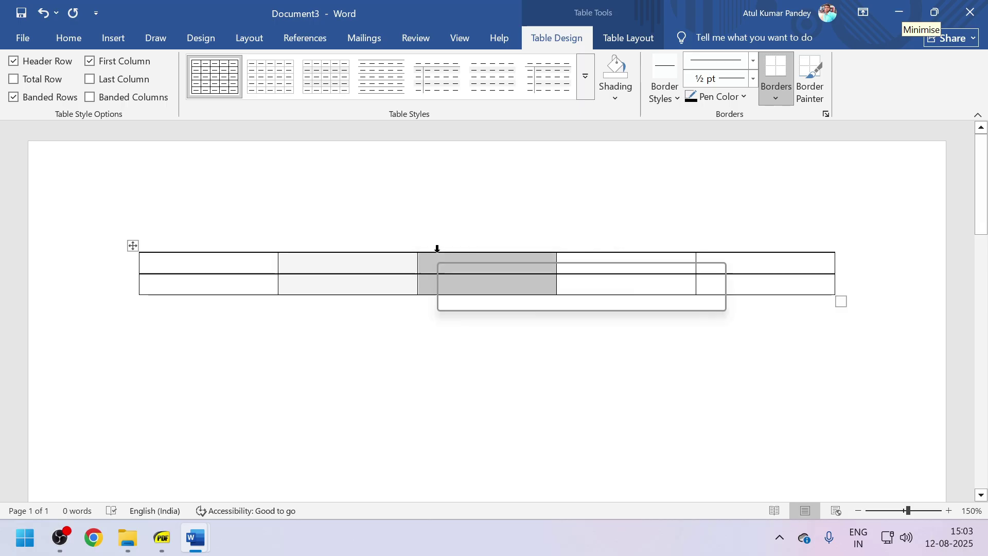
{"action": "left_click", "coordinate": [654, 247]}
{"action": "left_click", "coordinate": [776, 246]}
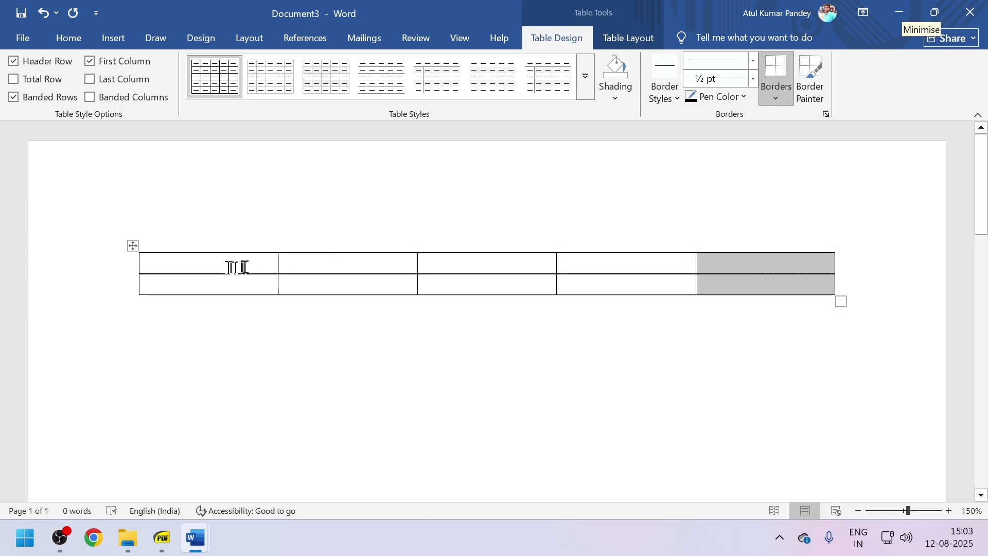
{"action": "left_click", "coordinate": [125, 268]}
{"action": "left_click", "coordinate": [131, 290]}
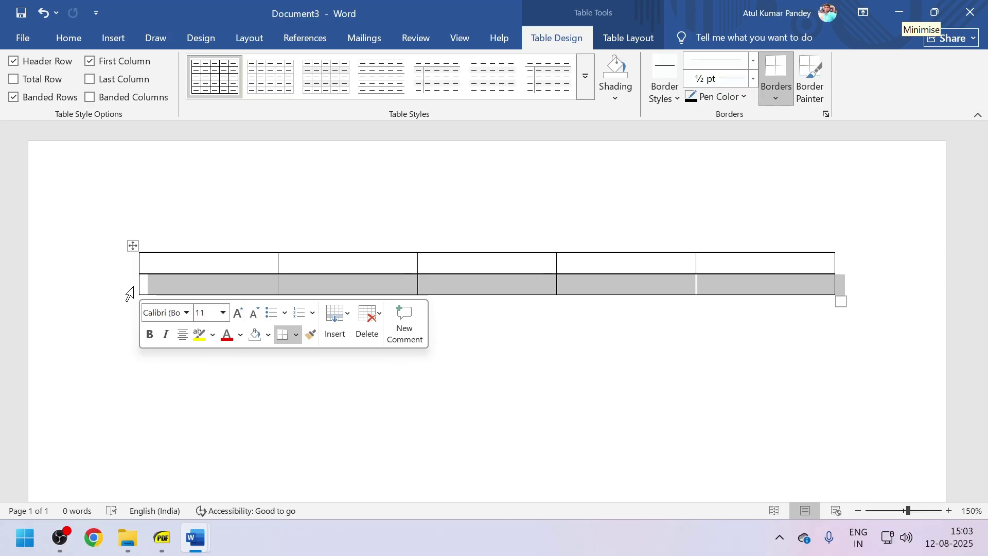
{"action": "left_click", "coordinate": [199, 272]}
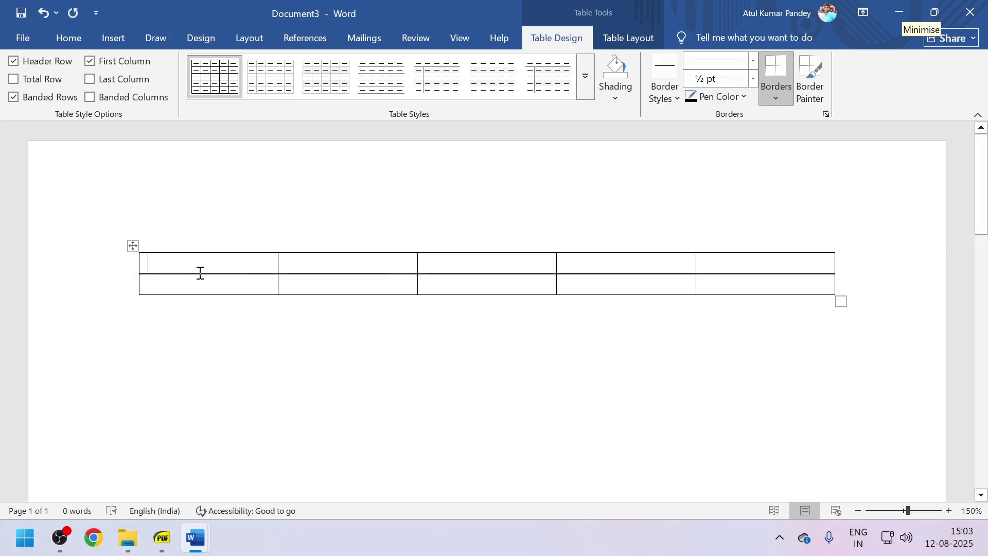
{"action": "left_click", "coordinate": [203, 232]}
{"action": "left_click", "coordinate": [311, 227]}
{"action": "left_click", "coordinate": [470, 233]}
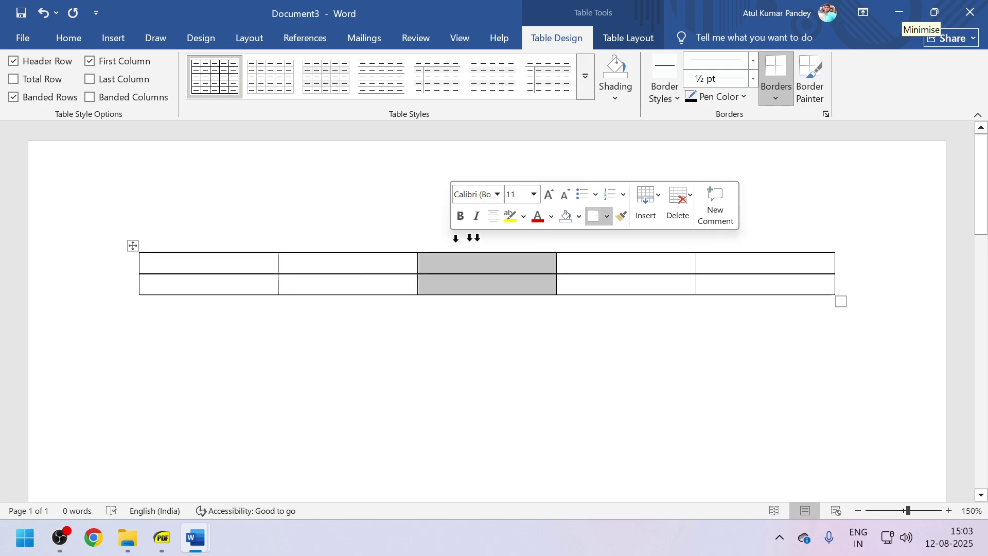
{"action": "left_click", "coordinate": [679, 260]}
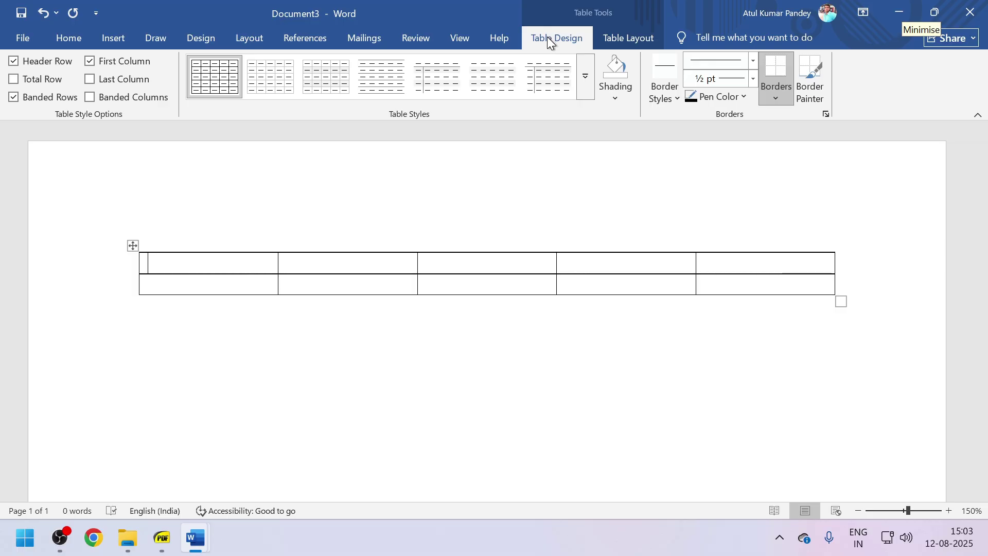
{"action": "left_click", "coordinate": [619, 42]}
{"action": "left_click", "coordinate": [556, 36]}
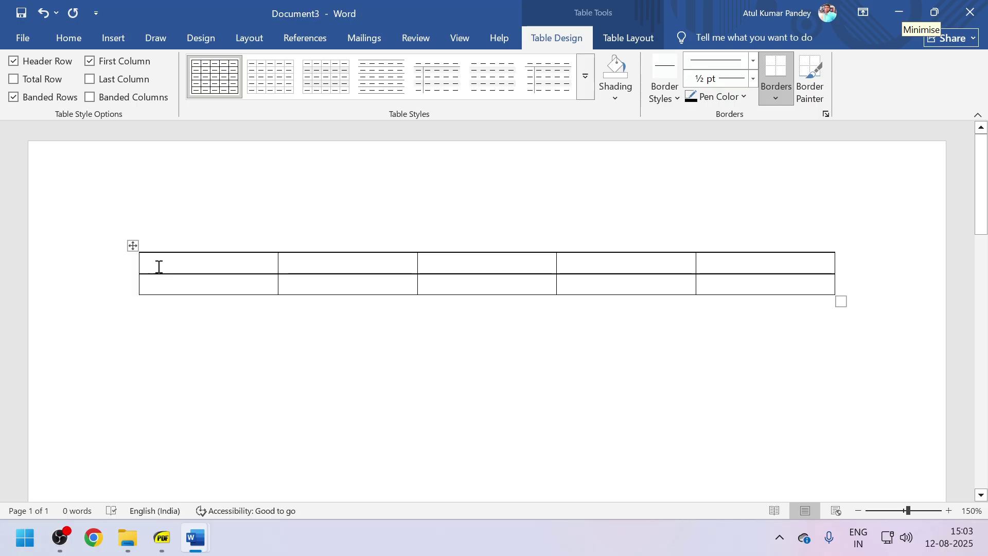
{"action": "left_click", "coordinate": [132, 247]}
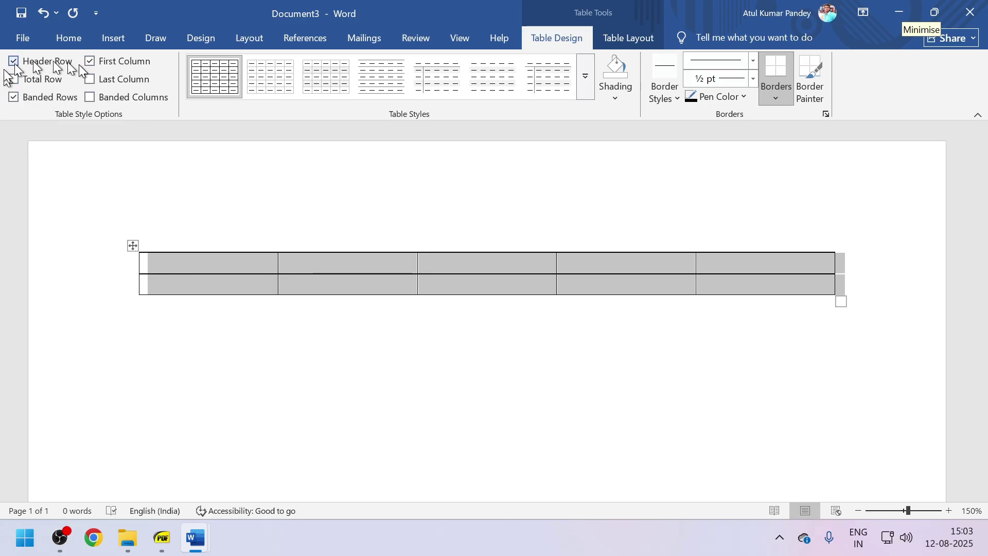
Add rows to the end of the table until it has eight rows.
{"action": "left_click", "coordinate": [208, 290]}
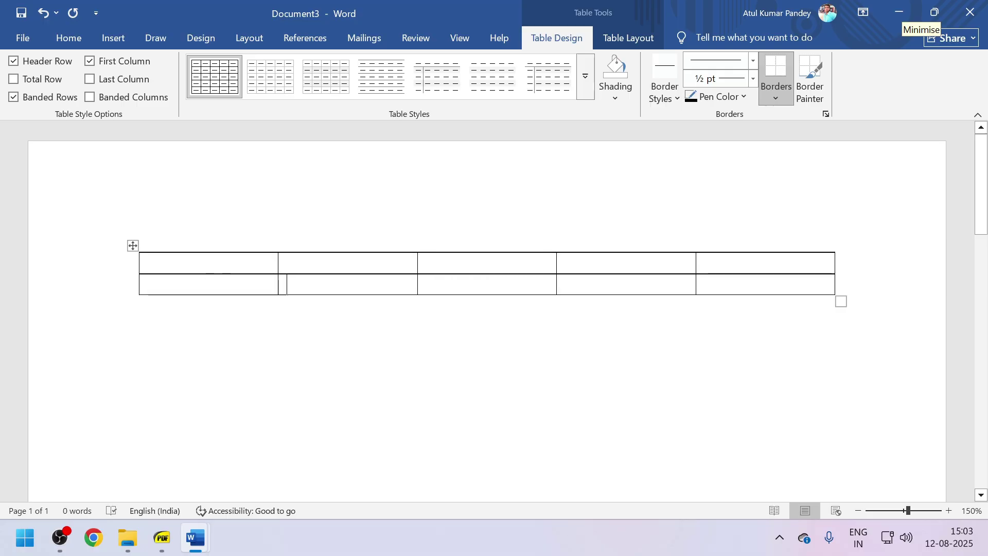
{"action": "key", "text": "Tab"}
{"action": "key", "text": "Tab"}
{"action": "key", "text": "Tab"}
{"action": "key", "text": "Tab"}
{"action": "key", "text": "Tab"}
{"action": "key", "text": "Tab"}
{"action": "key", "text": "Tab"}
{"action": "key", "text": "Tab"}
{"action": "key", "text": "Tab"}
{"action": "key", "text": "Tab"}
{"action": "key", "text": "Tab"}
{"action": "key", "text": "Tab"}
{"action": "key", "text": "Tab"}
{"action": "key", "text": "Tab"}
{"action": "key", "text": "Tab"}
{"action": "key", "text": "Tab"}
{"action": "key", "text": "Tab"}
{"action": "key", "text": "Tab"}
{"action": "key", "text": "Tab"}
{"action": "key", "text": "Tab"}
{"action": "key", "text": "Tab"}
{"action": "key", "text": "Tab"}
{"action": "key", "text": "Tab"}
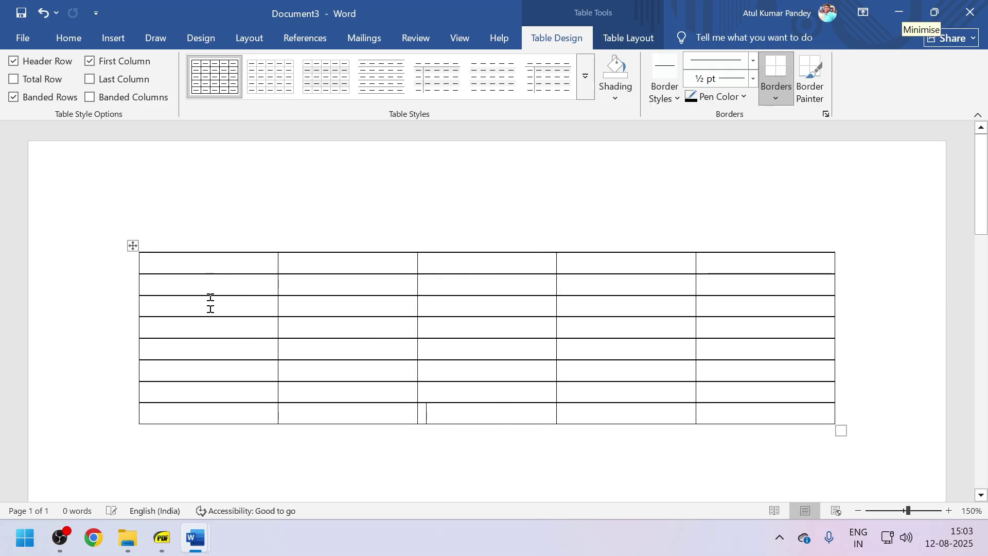
Apply the gold table style with solid header row, solid first column and banded rows to the whole table.
{"action": "left_click", "coordinate": [133, 246]}
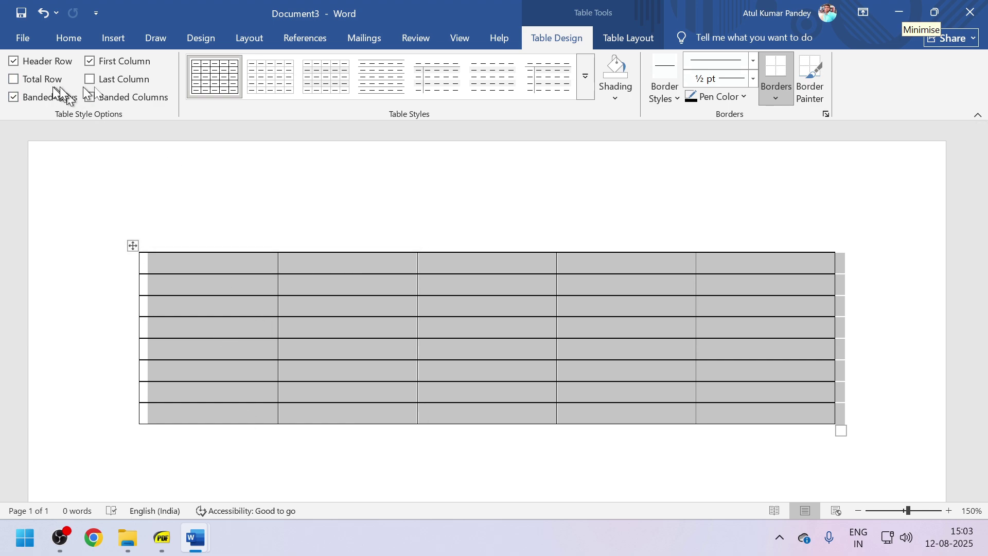
{"action": "left_click", "coordinate": [585, 85]}
{"action": "left_click", "coordinate": [450, 334]}
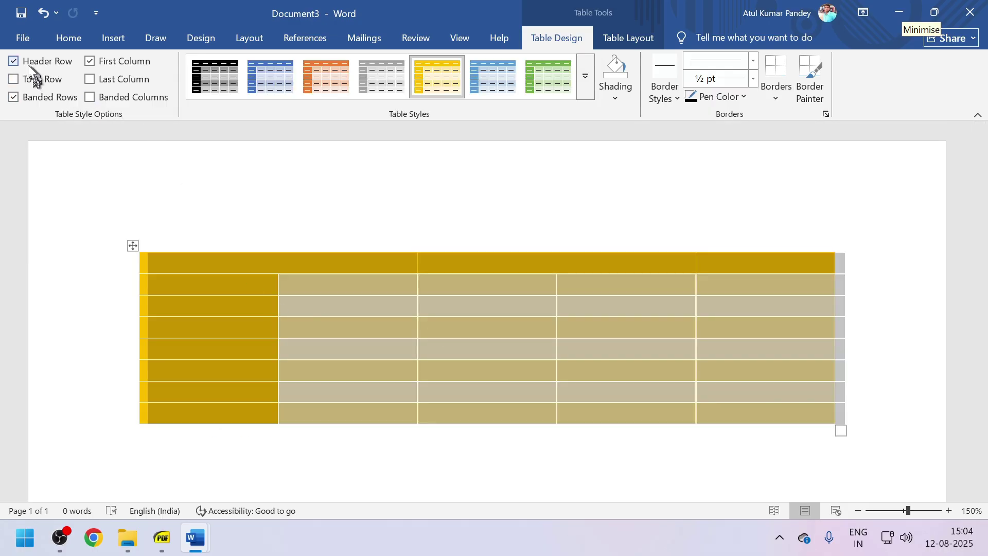
Toggle the table's header row, first column, last column and banded rows options, returning each to its original setting.
{"action": "left_click", "coordinate": [14, 62]}
{"action": "left_click", "coordinate": [27, 64]}
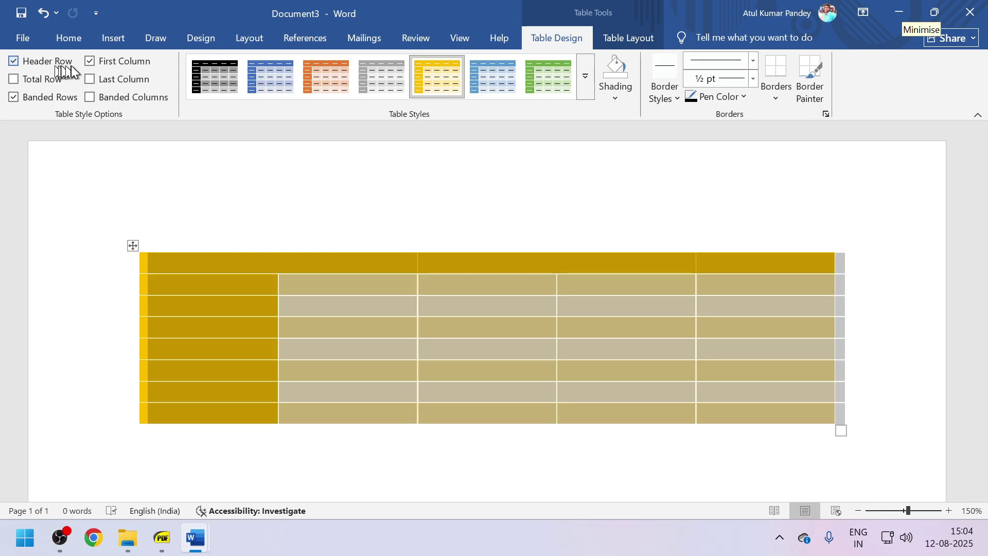
{"action": "left_click", "coordinate": [94, 66]}
{"action": "left_click", "coordinate": [94, 66]}
{"action": "left_click", "coordinate": [94, 79]}
{"action": "left_click", "coordinate": [93, 79]}
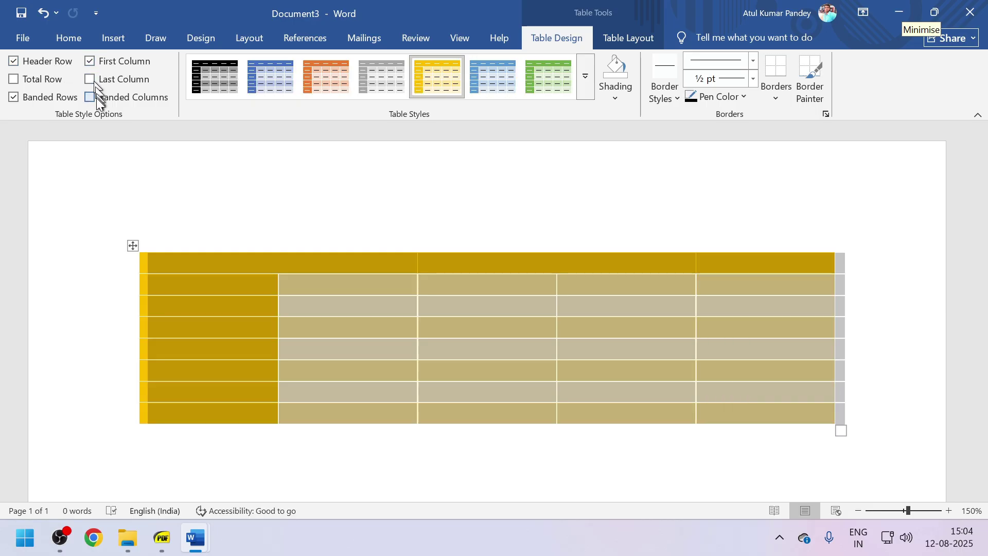
{"action": "left_click", "coordinate": [31, 100]}
{"action": "left_click", "coordinate": [31, 100]}
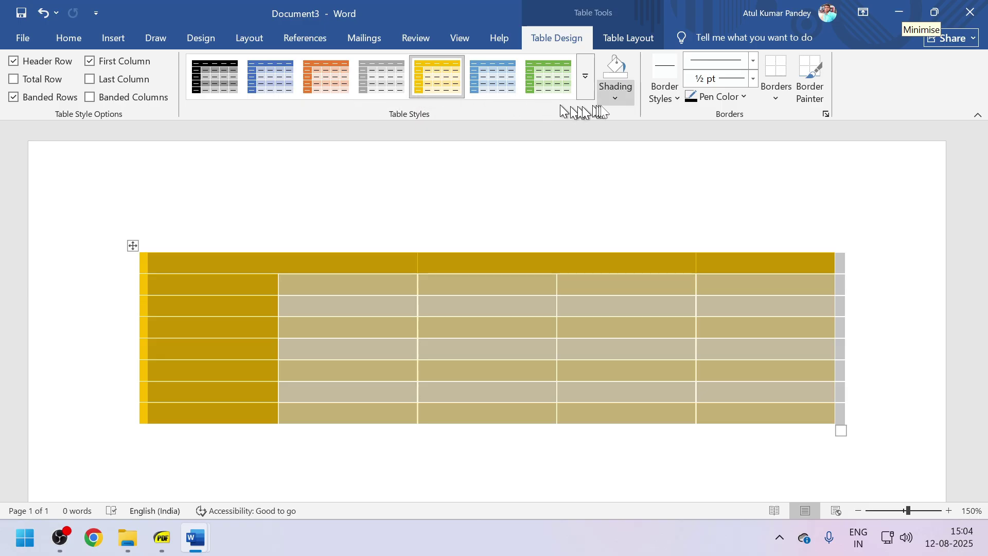
Shade all cells of the table with the standard light blue color and deselect the table.
{"action": "left_click", "coordinate": [620, 86]}
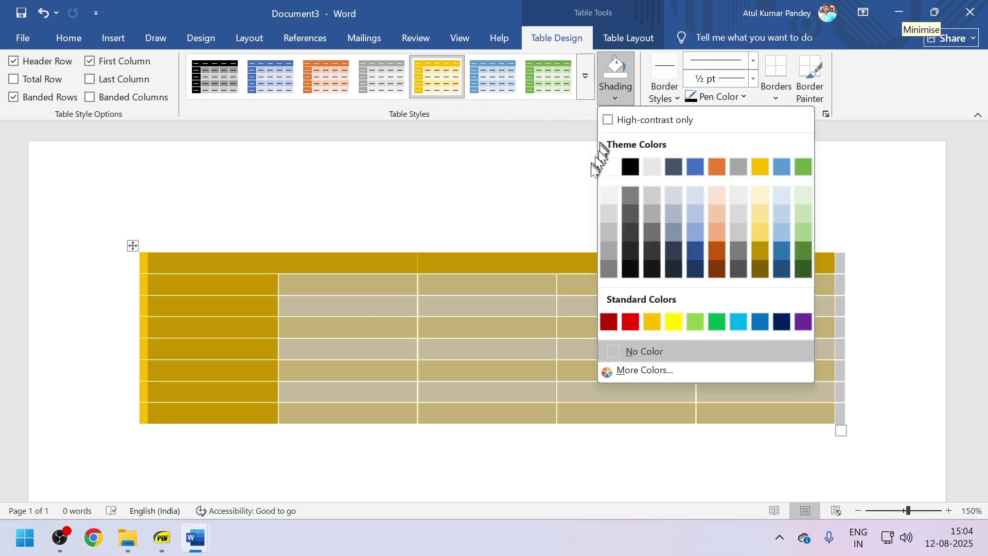
{"action": "left_click", "coordinate": [735, 325]}
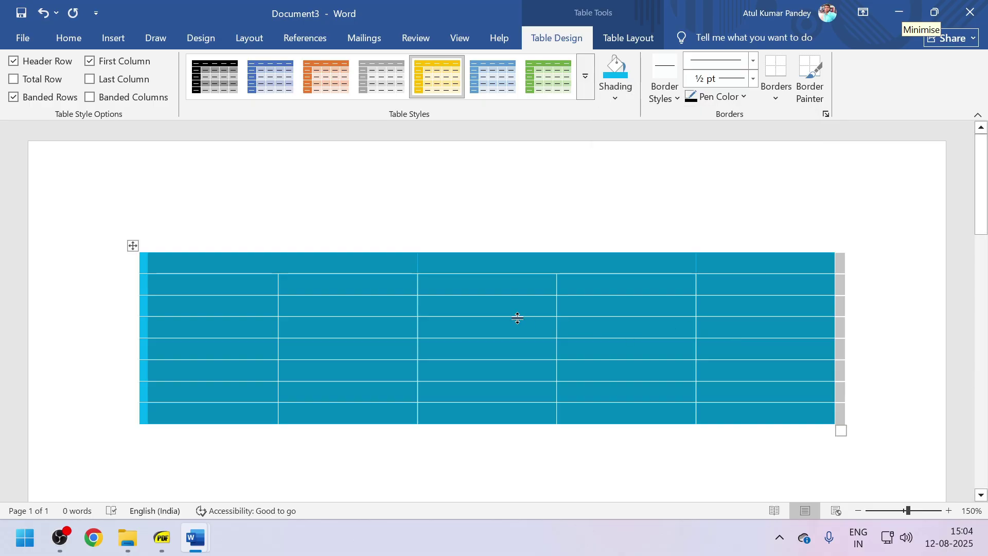
{"action": "left_click", "coordinate": [527, 300]}
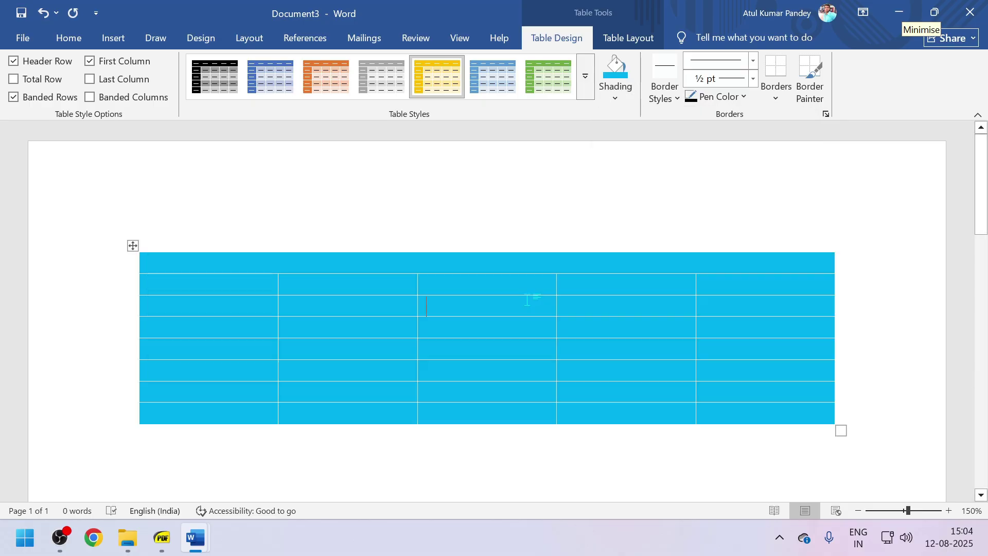
Paint the border between the third and fourth columns from row two to row seven with the orange 1 ½ pt theme border style.
{"action": "left_click", "coordinate": [132, 245]}
{"action": "left_click", "coordinate": [671, 87]}
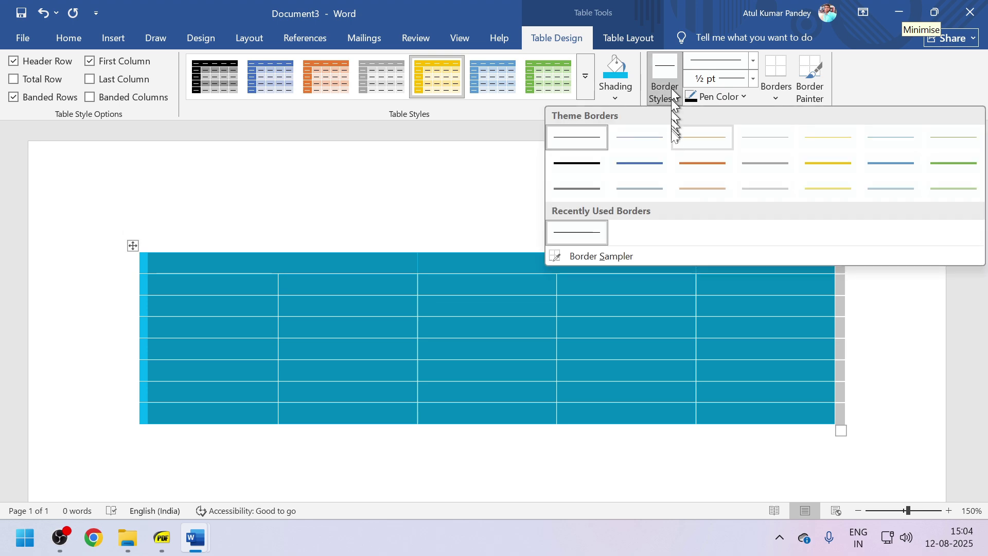
{"action": "left_click", "coordinate": [701, 164]}
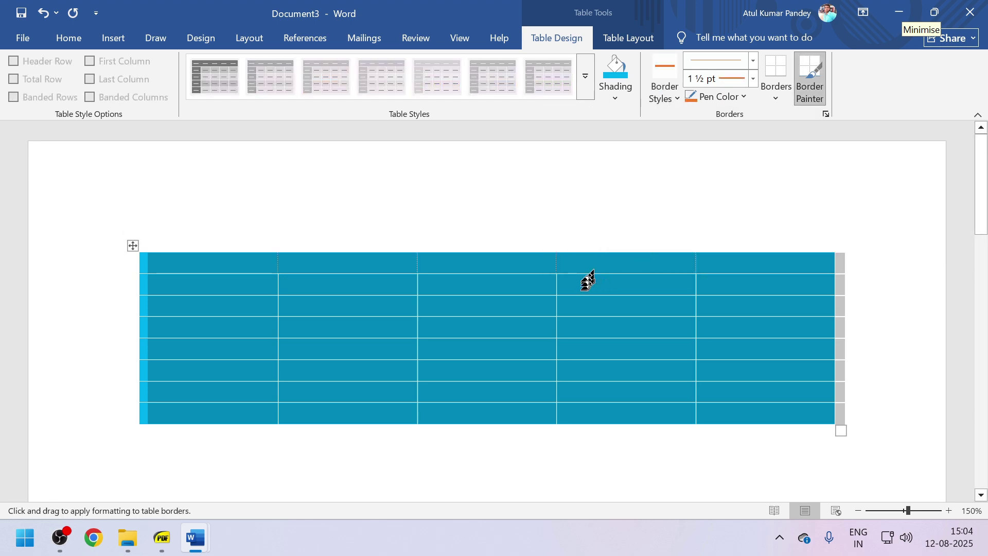
{"action": "left_click_drag", "start_coordinate": [557, 274], "coordinate": [557, 401]}
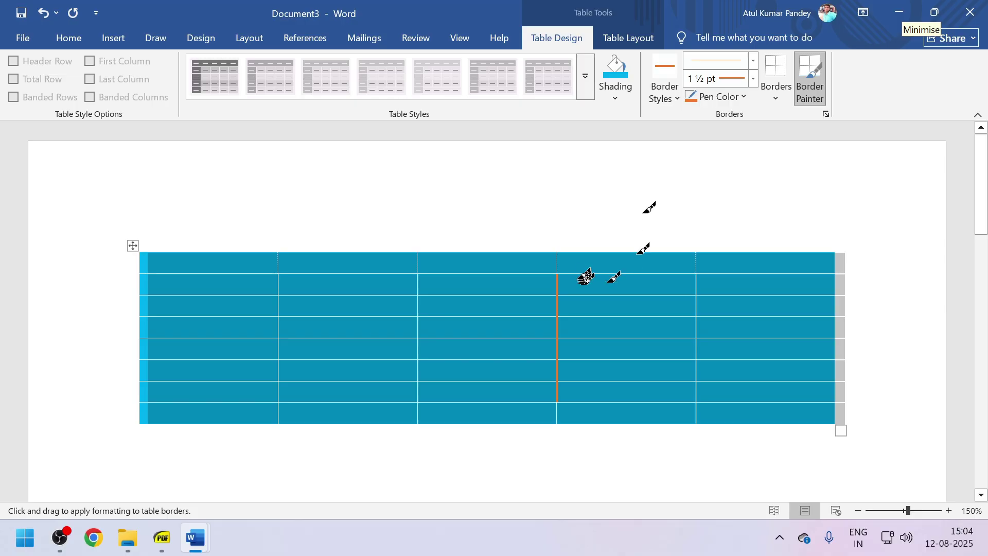
{"action": "key", "text": "Escape"}
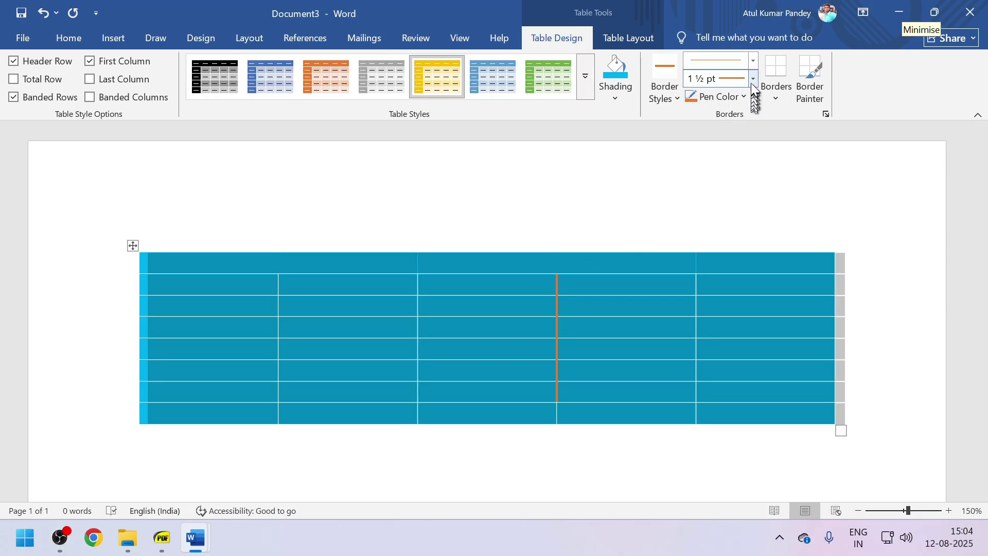
Examine the available border line styles and line weights.
{"action": "left_click", "coordinate": [753, 60]}
{"action": "left_click", "coordinate": [752, 60]}
{"action": "left_click", "coordinate": [753, 60]}
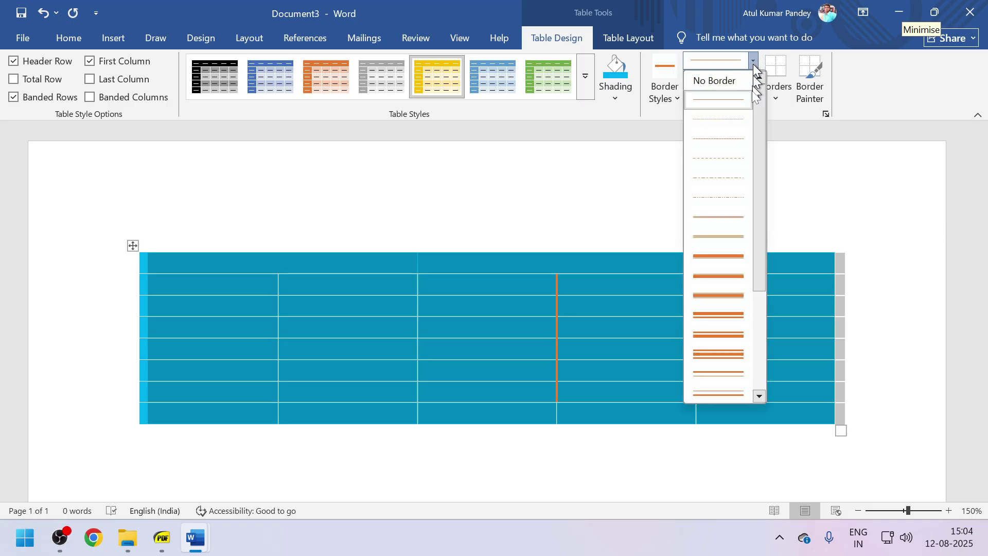
{"action": "left_click", "coordinate": [753, 61]}
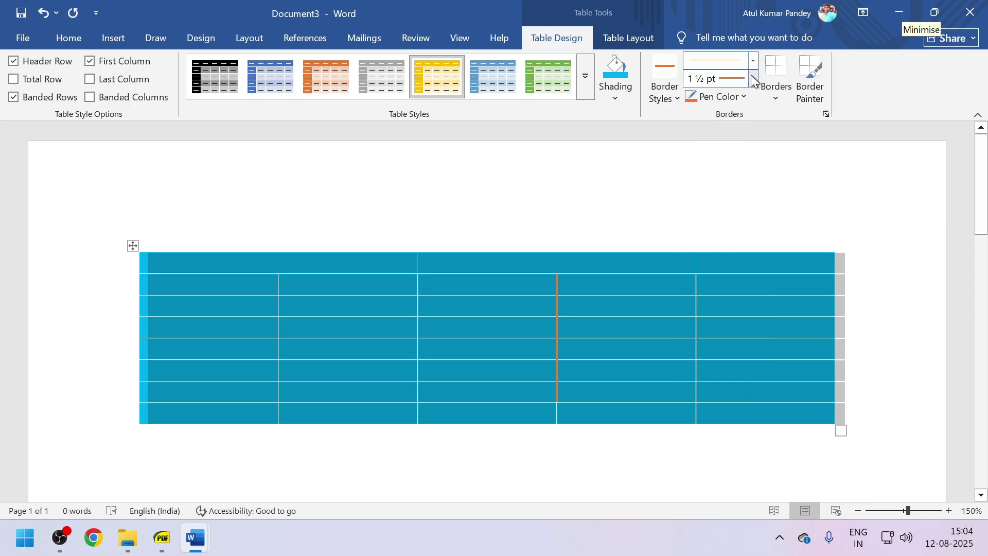
{"action": "left_click", "coordinate": [751, 60]}
{"action": "left_click", "coordinate": [751, 60]}
{"action": "left_click", "coordinate": [752, 75]}
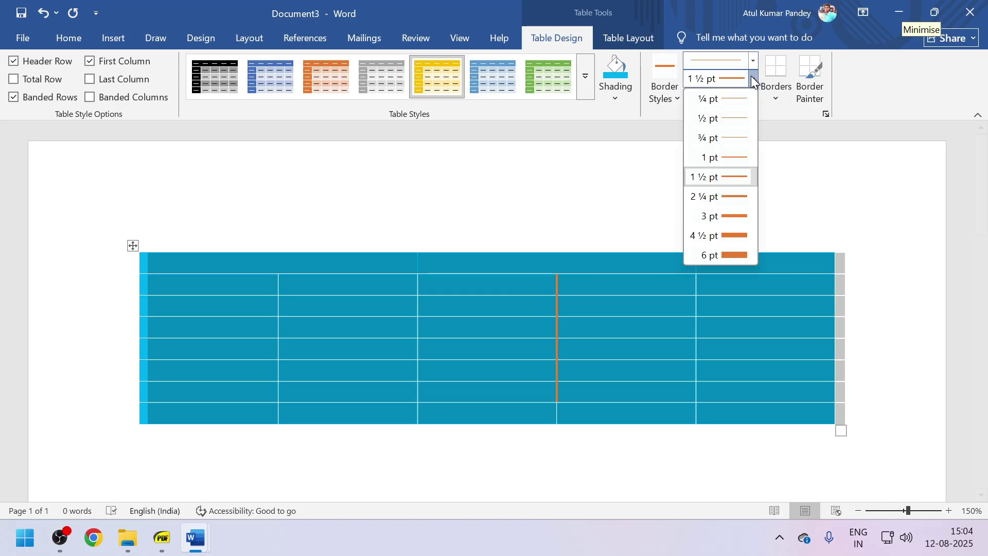
{"action": "left_click", "coordinate": [752, 76]}
Paint the border below the second row across the last two columns in standard red, and apply All Borders to the whole table.
{"action": "left_click", "coordinate": [749, 98]}
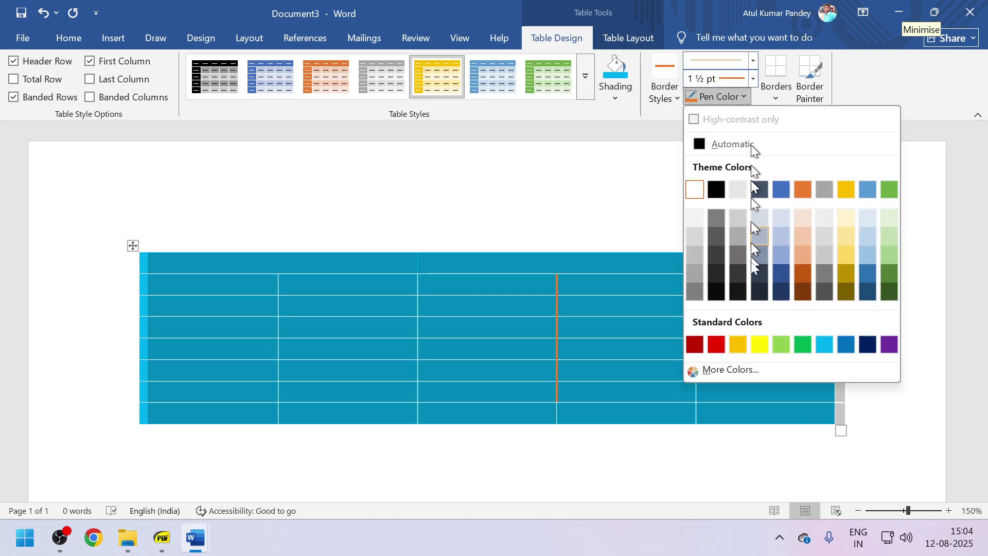
{"action": "left_click", "coordinate": [718, 347]}
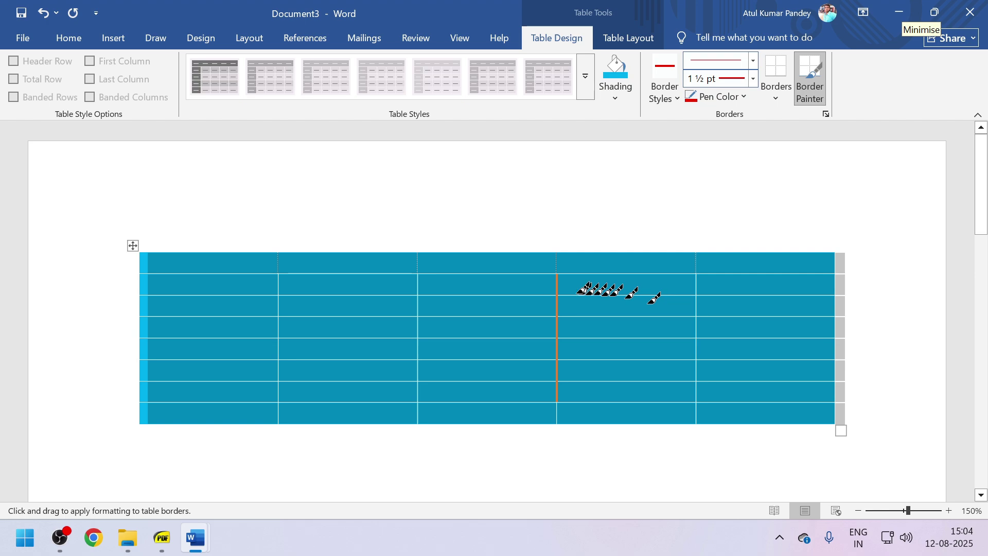
{"action": "left_click_drag", "start_coordinate": [567, 293], "coordinate": [689, 293]}
{"action": "left_click", "coordinate": [710, 295]}
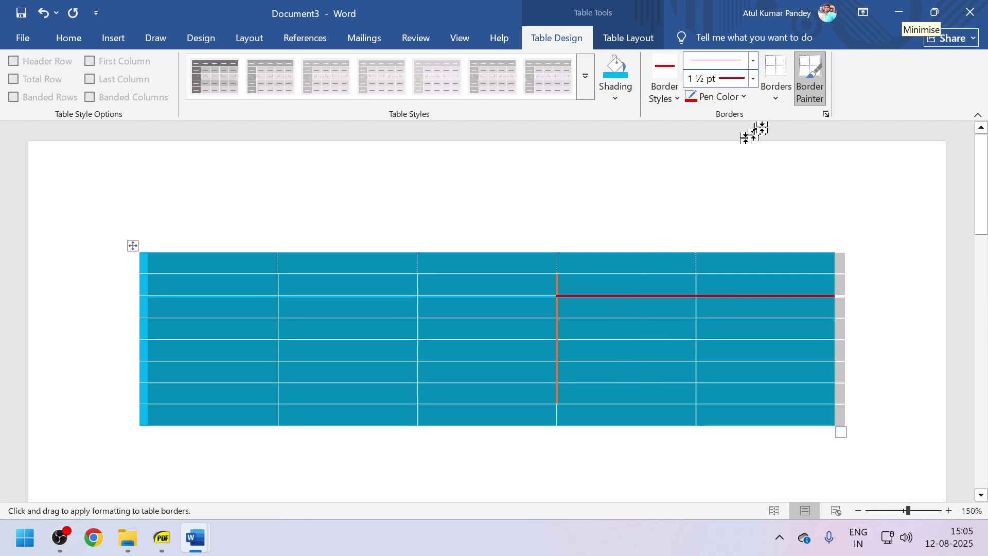
{"action": "left_click", "coordinate": [781, 96]}
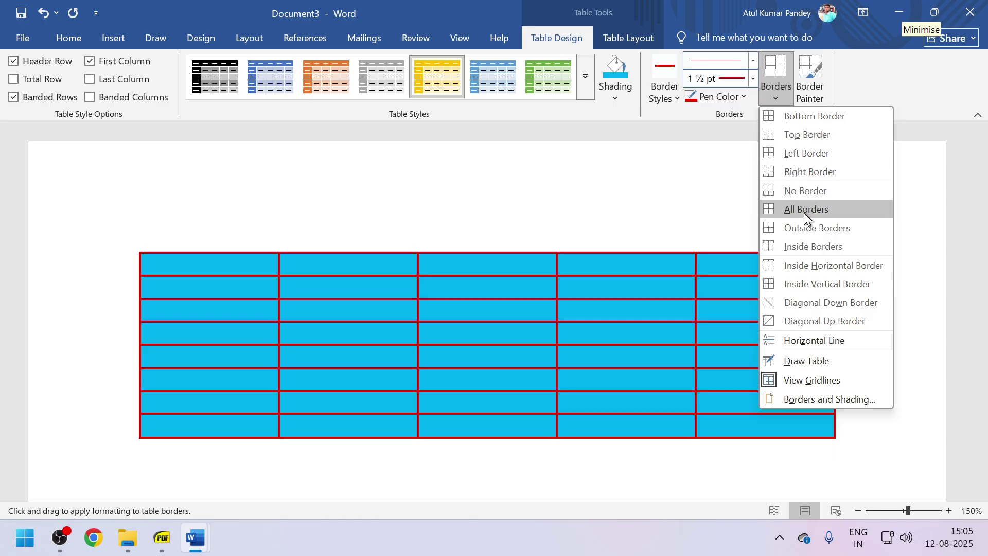
{"action": "left_click", "coordinate": [805, 211]}
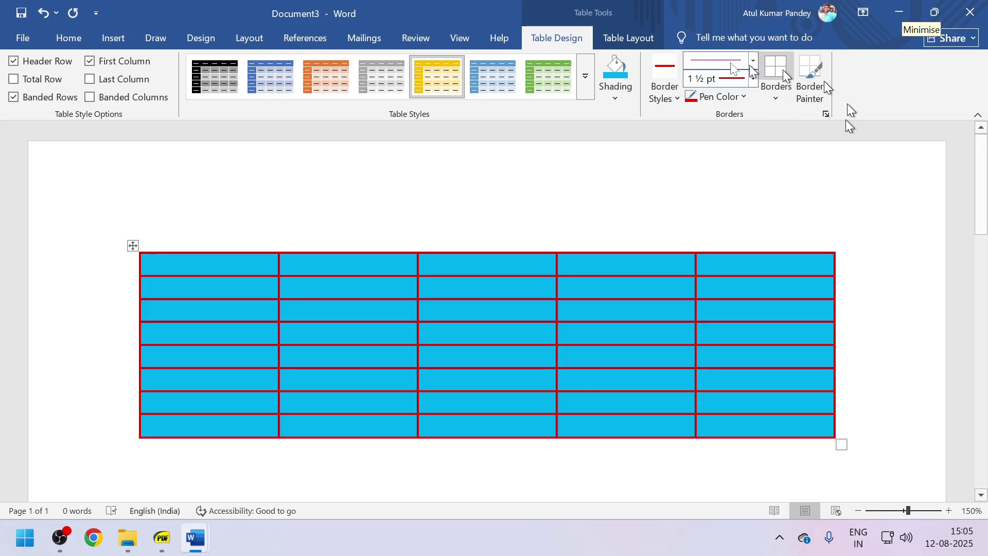
Select the whole table and apply the first Plain Tables style, with a black grid, to replace its colored formatting.
{"action": "left_click", "coordinate": [608, 43]}
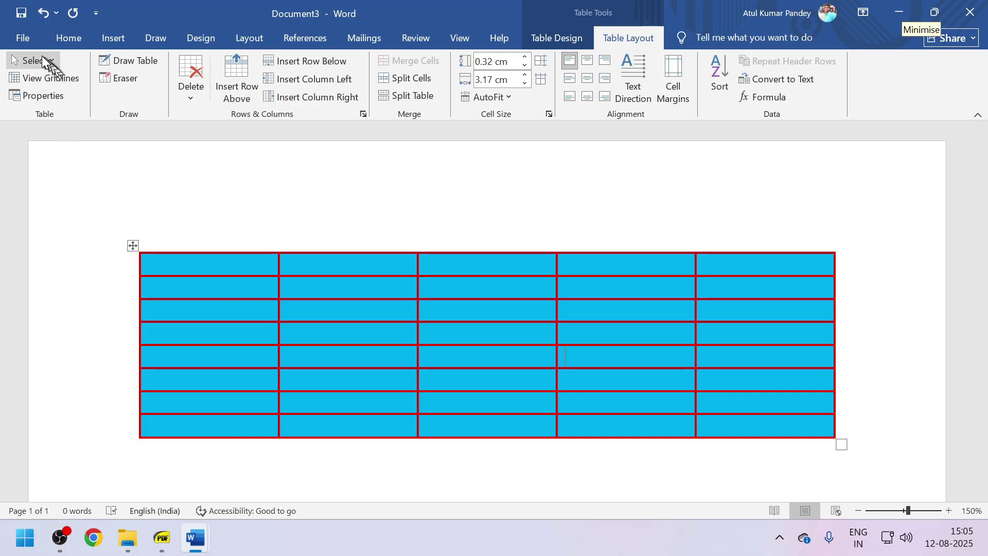
{"action": "left_click", "coordinate": [181, 263]}
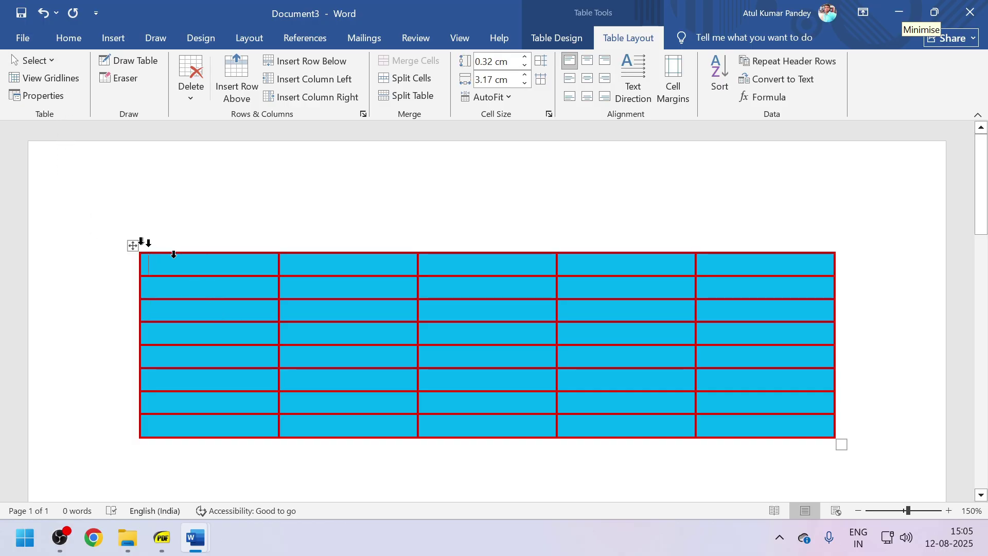
{"action": "left_click", "coordinate": [133, 247]}
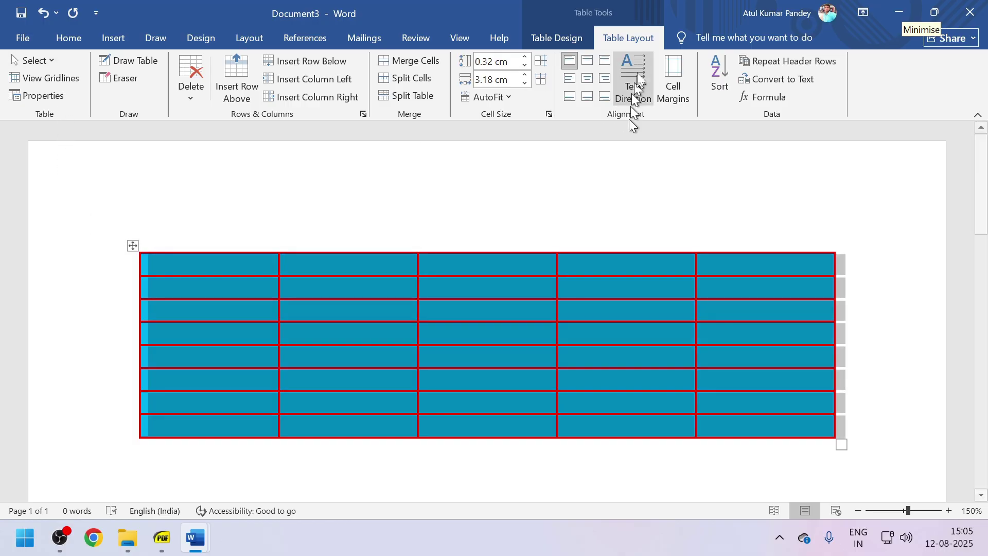
{"action": "left_click", "coordinate": [569, 40]}
{"action": "left_click", "coordinate": [585, 87]}
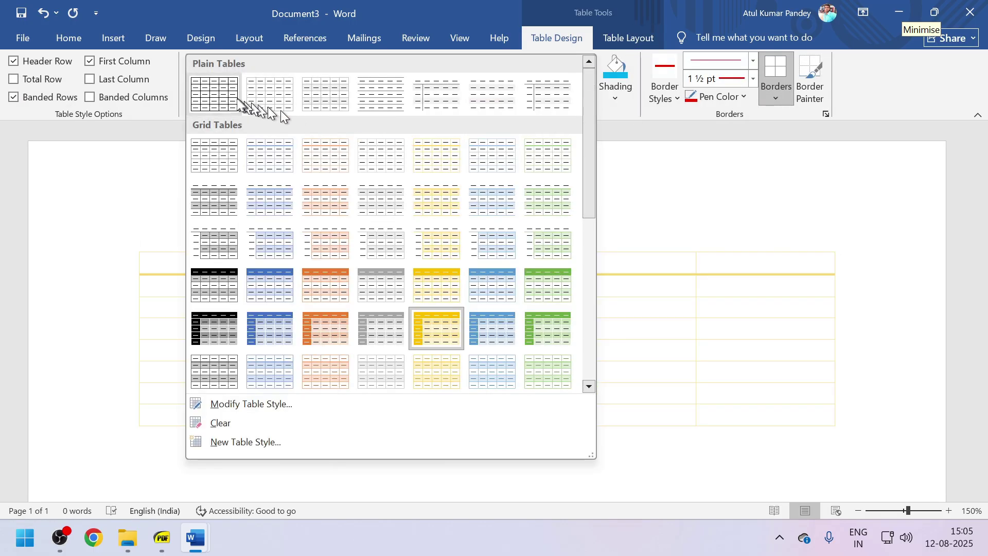
{"action": "left_click", "coordinate": [223, 94]}
{"action": "left_click", "coordinate": [249, 298]}
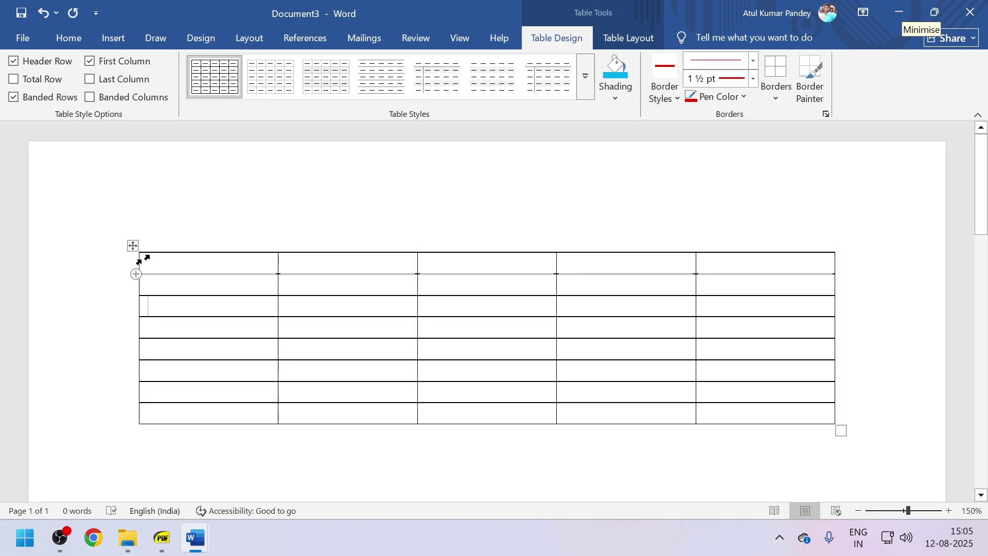
Place the cursor in the table's first cell and select only that cell with the Select Cell command.
{"action": "left_click", "coordinate": [133, 246]}
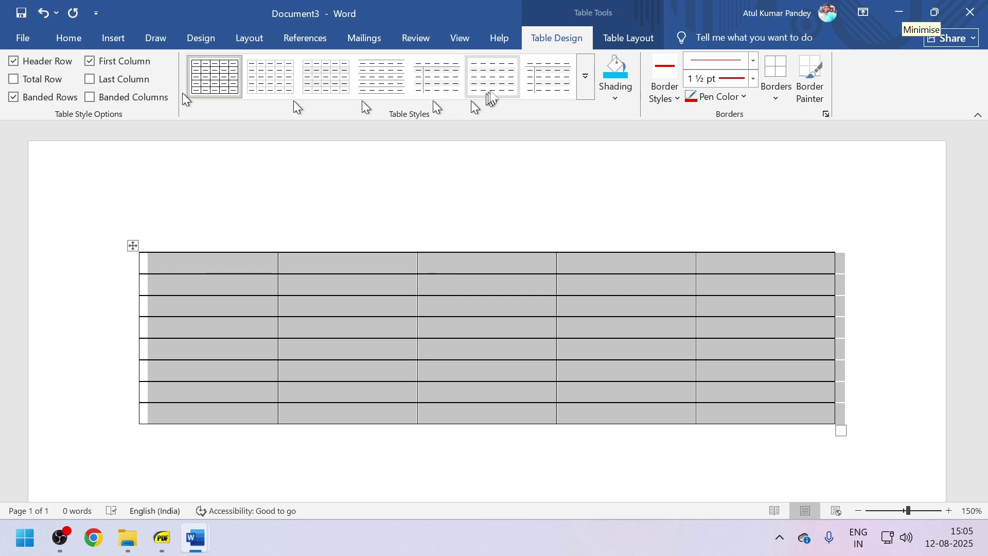
{"action": "left_click", "coordinate": [624, 41]}
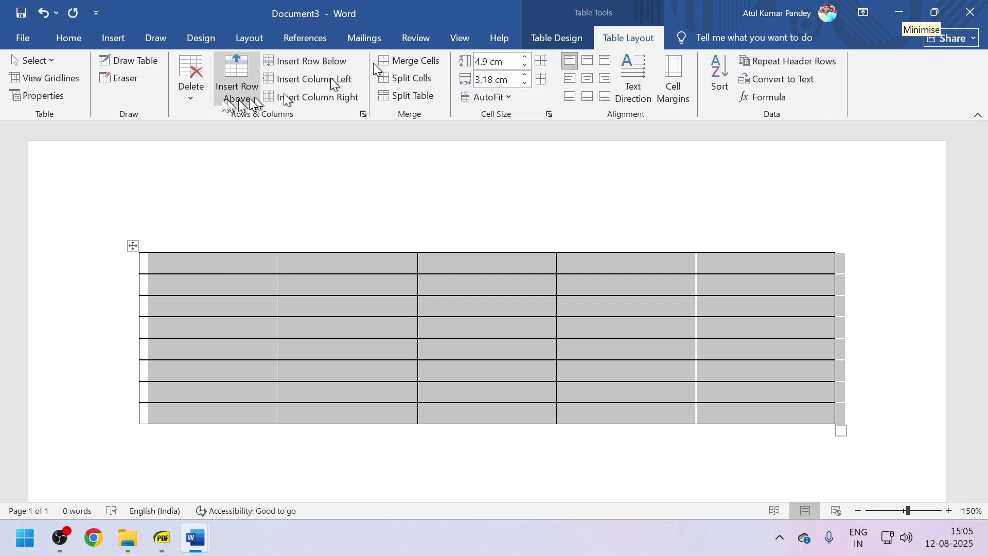
{"action": "left_click", "coordinate": [171, 266]}
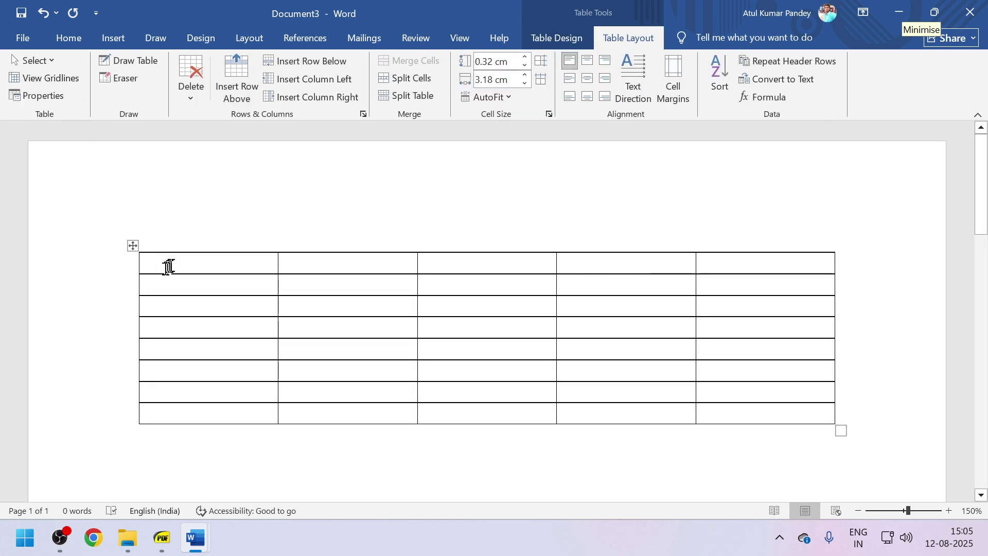
{"action": "scroll", "coordinate": [151, 272], "scroll_direction": "up", "scroll_amount": 1, "text": "ctrl"}
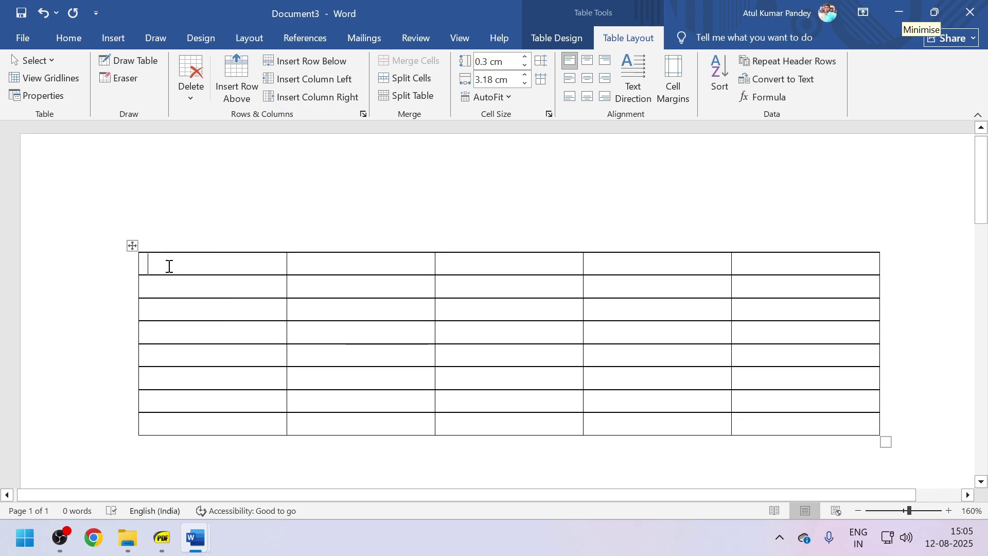
{"action": "left_click", "coordinate": [56, 60]}
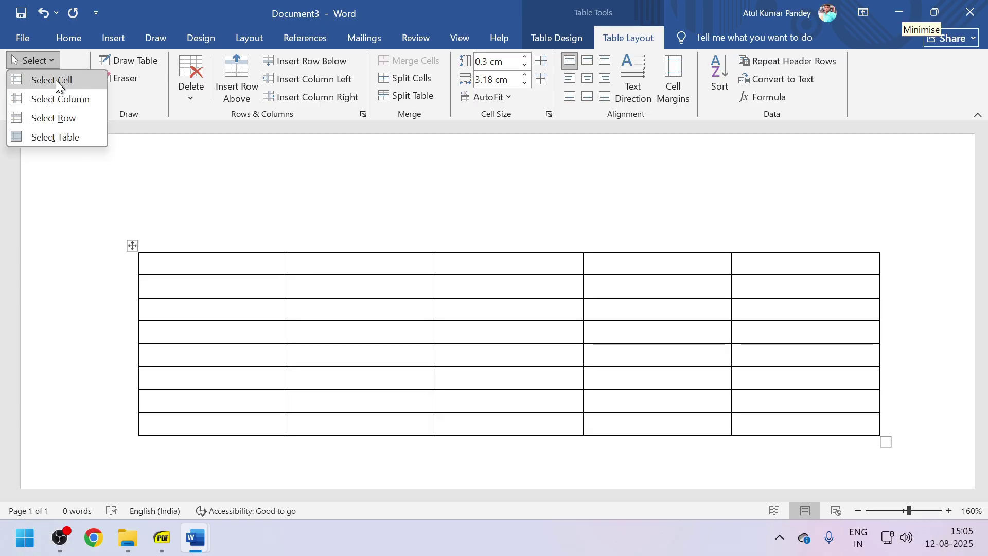
{"action": "left_click", "coordinate": [55, 80]}
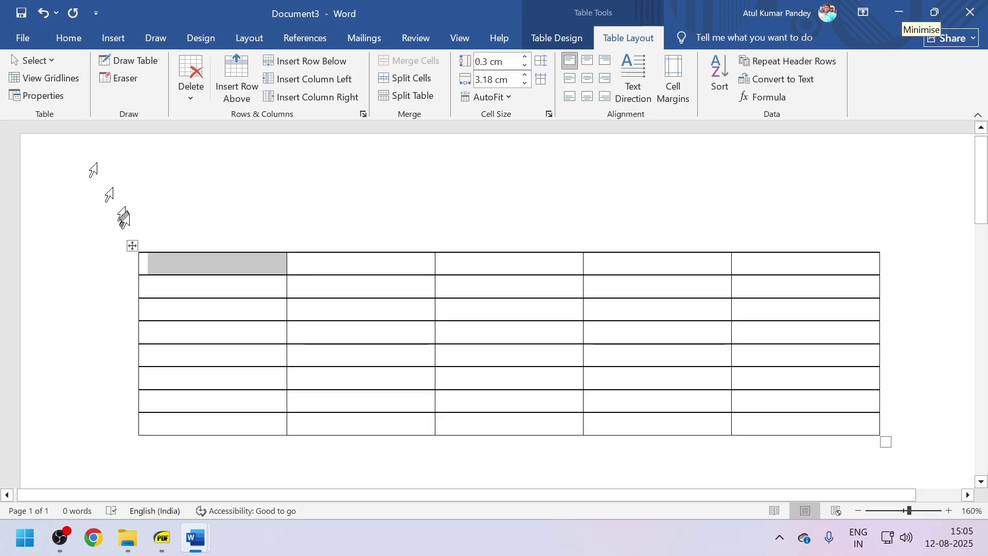
Select the table's first column with Select Column, and the first row with Select Row.
{"action": "left_click", "coordinate": [151, 269]}
{"action": "left_click", "coordinate": [54, 63]}
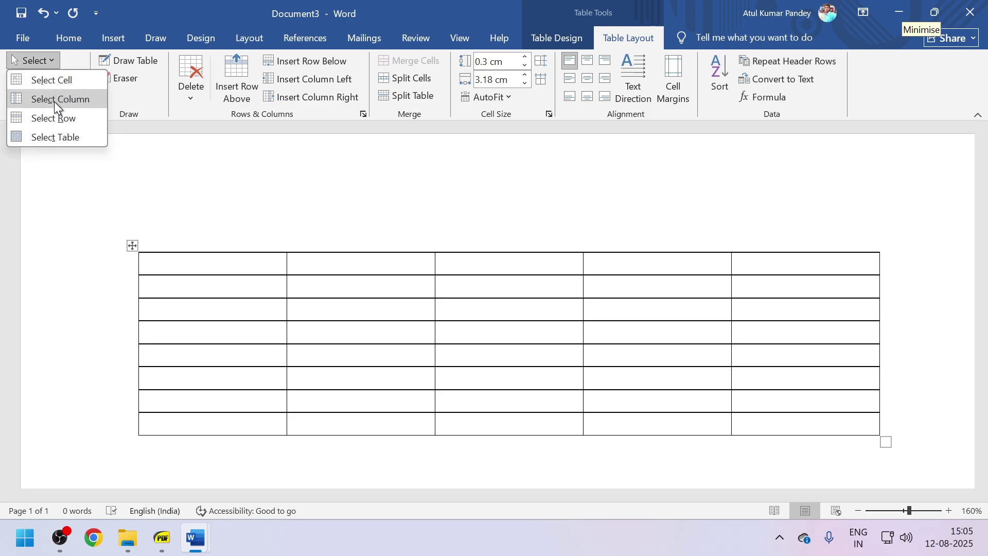
{"action": "left_click", "coordinate": [54, 101]}
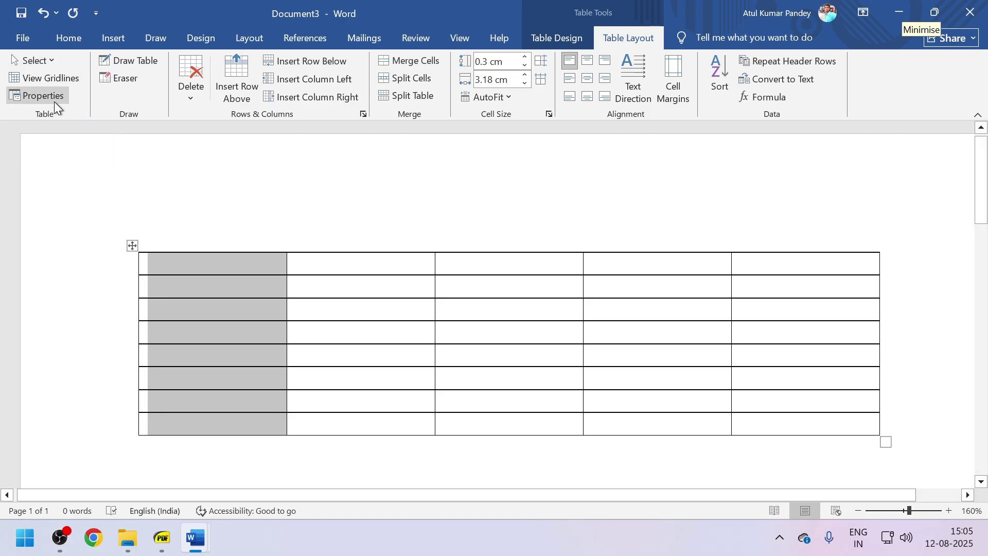
{"action": "left_click", "coordinate": [161, 269]}
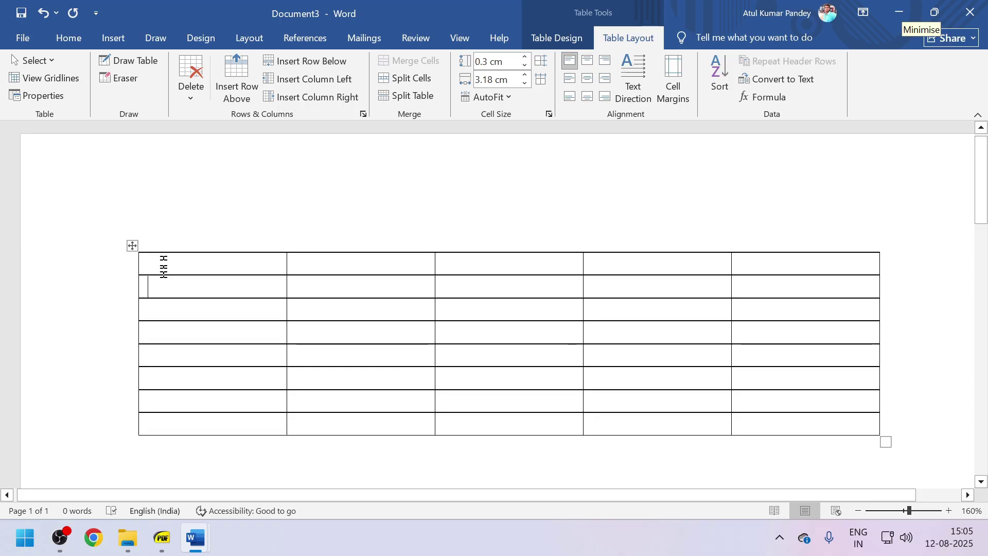
{"action": "left_click", "coordinate": [54, 63]}
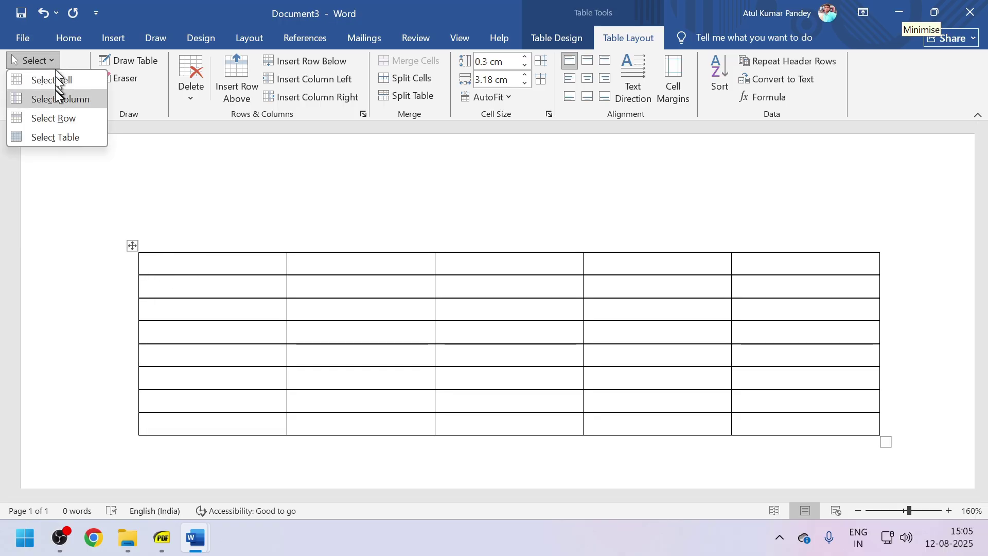
{"action": "left_click", "coordinate": [54, 118]}
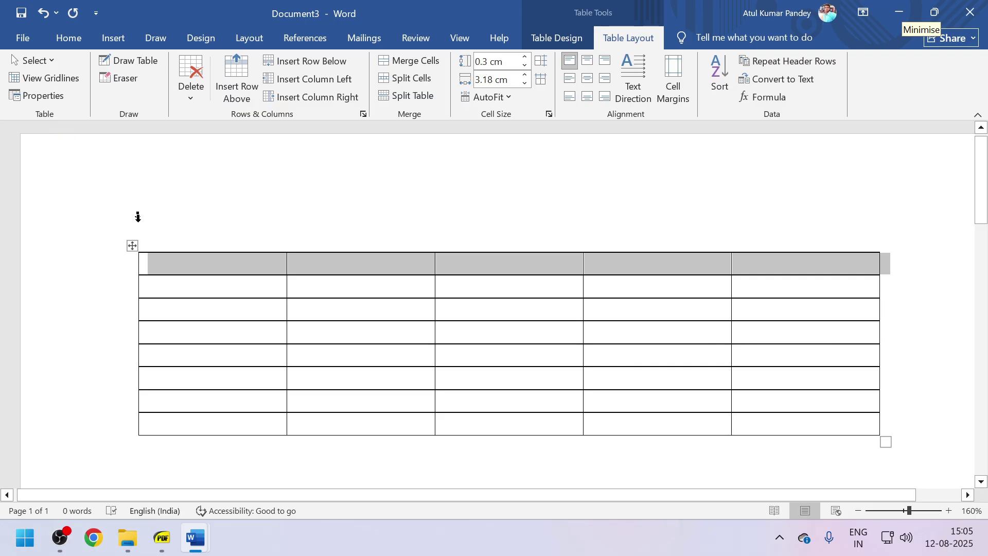
Select the entire table with Select Table, deselect it, and examine the alignment and text wrapping options in Table Properties.
{"action": "left_click", "coordinate": [150, 264]}
{"action": "left_click", "coordinate": [57, 60]}
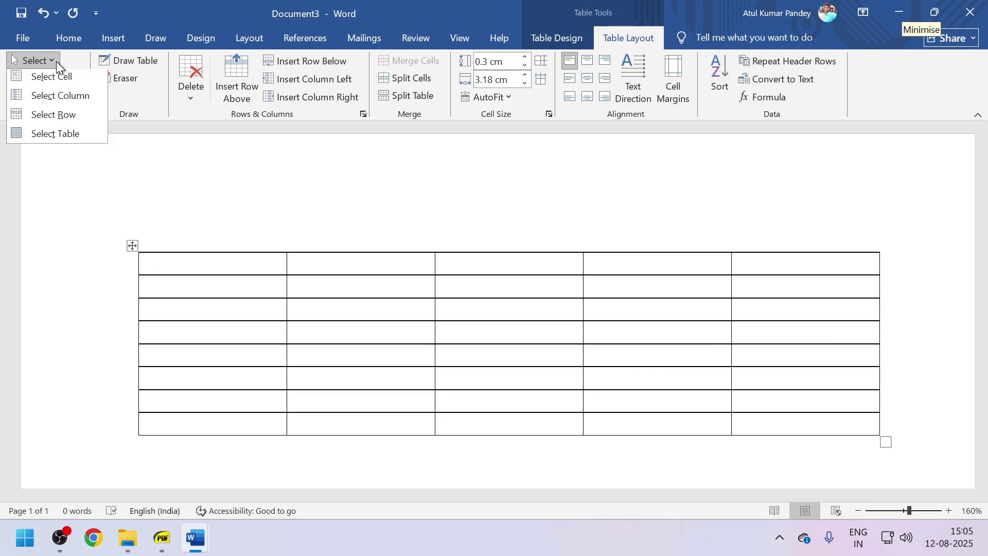
{"action": "left_click", "coordinate": [66, 137]}
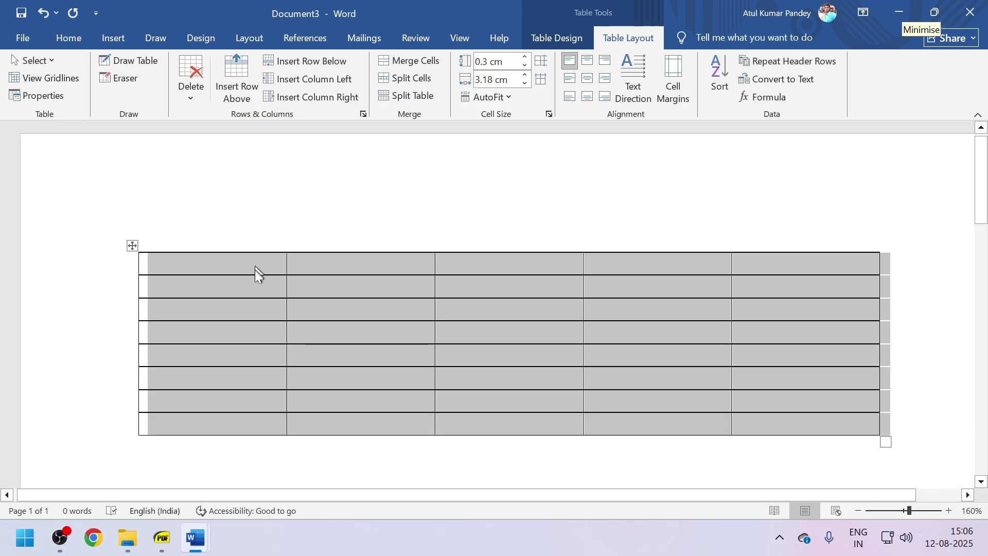
{"action": "left_click", "coordinate": [195, 271]}
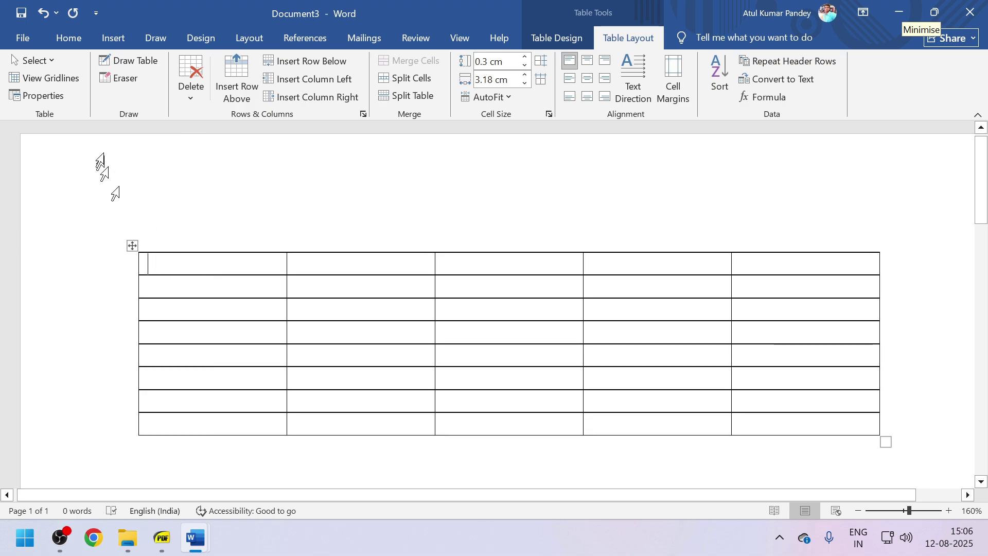
{"action": "left_click", "coordinate": [63, 95]}
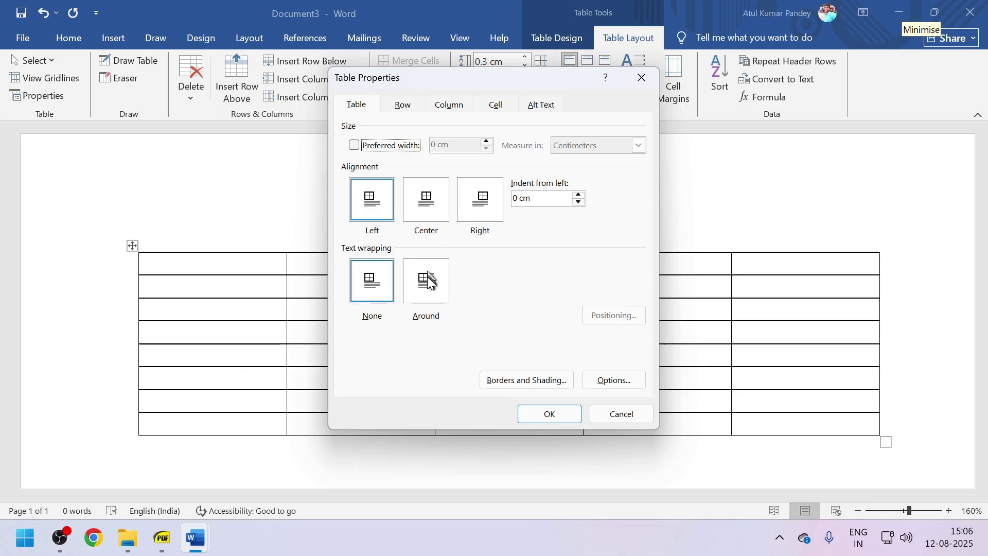
{"action": "left_click", "coordinate": [598, 412]}
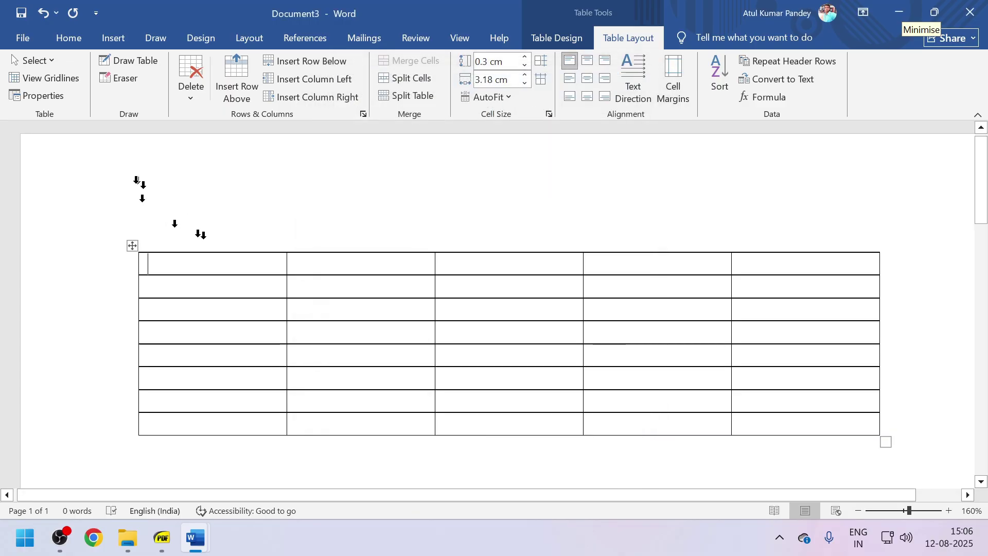
Move the table down the page and generate sample paragraphs above it with =rand().
{"action": "left_click", "coordinate": [177, 224]}
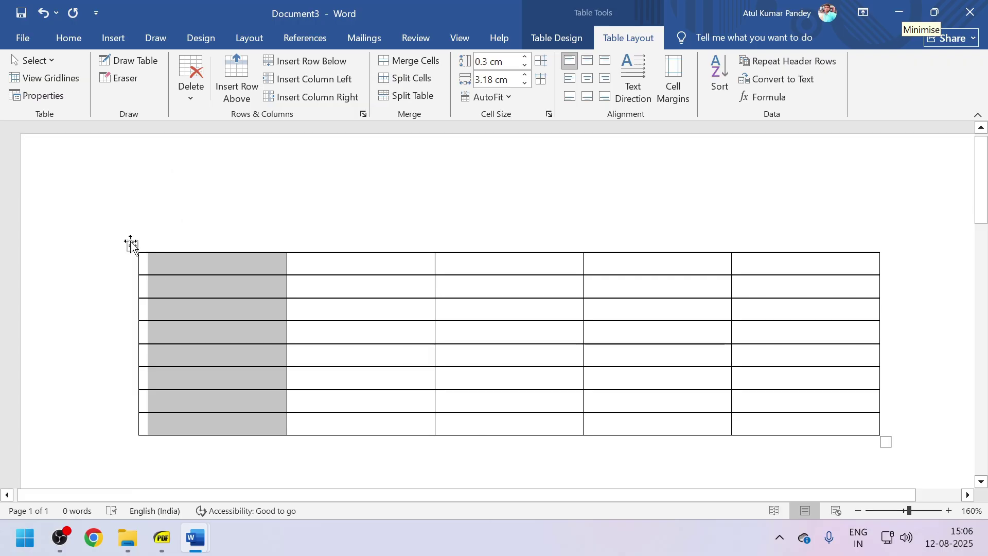
{"action": "left_click_drag", "start_coordinate": [130, 245], "coordinate": [132, 316]}
{"action": "left_click", "coordinate": [131, 260]}
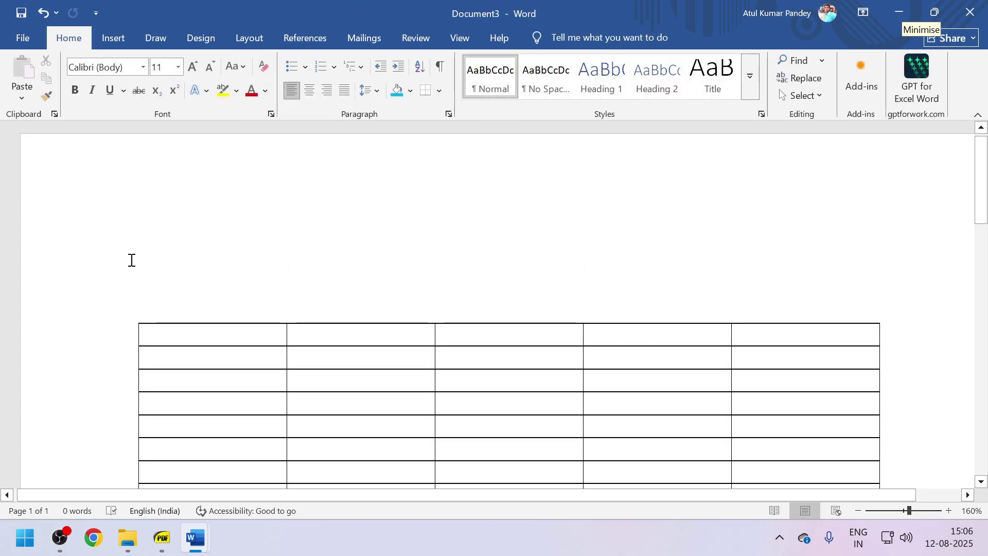
{"action": "type", "text": "="}
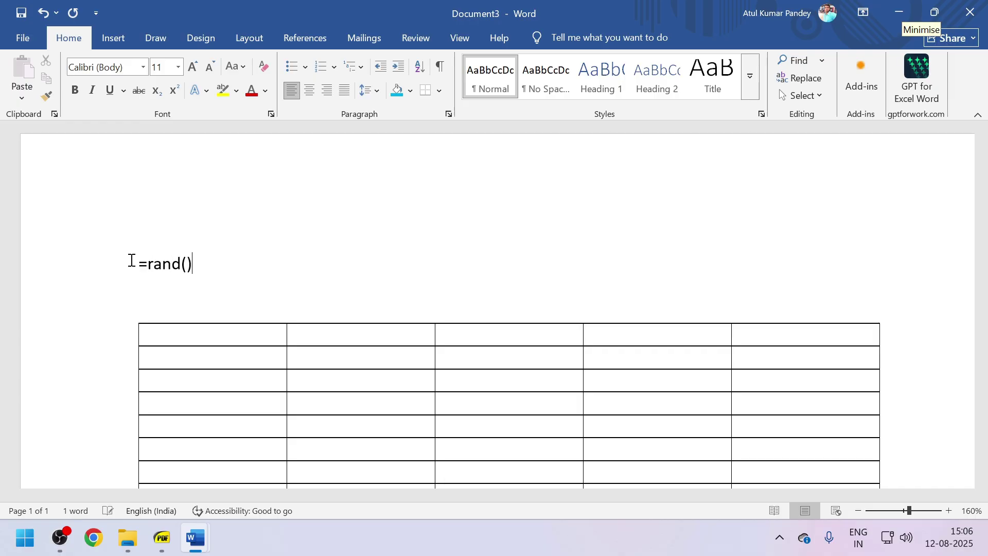
{"action": "type", "text": "rand()"}
{"action": "key", "text": "Return"}
{"action": "scroll", "coordinate": [216, 237], "scroll_direction": "up", "scroll_amount": 8}
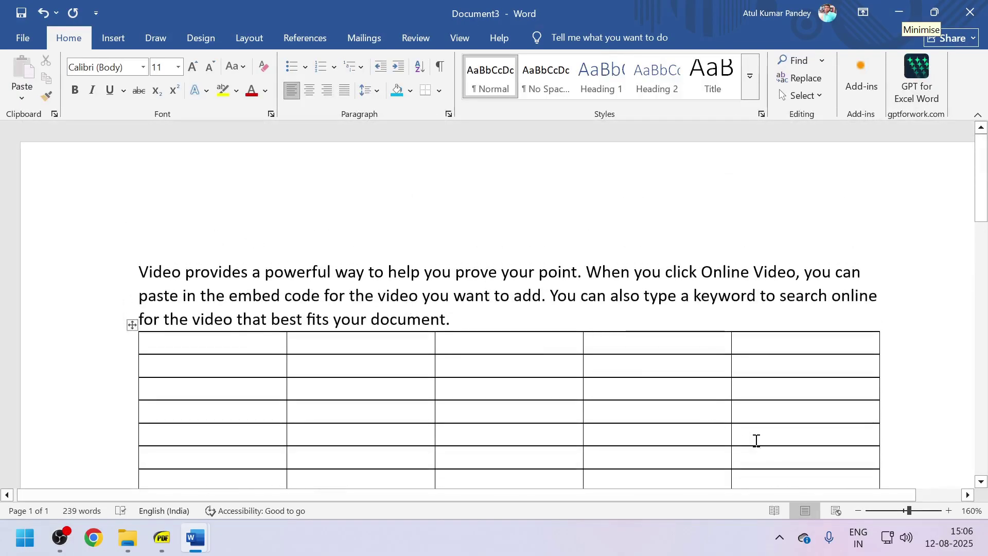
Shrink the table from its lower-right corner to a width of about 6 cm, keeping its height.
{"action": "scroll", "coordinate": [757, 440], "scroll_direction": "down", "scroll_amount": 3}
{"action": "left_click_drag", "start_coordinate": [889, 408], "coordinate": [664, 360]}
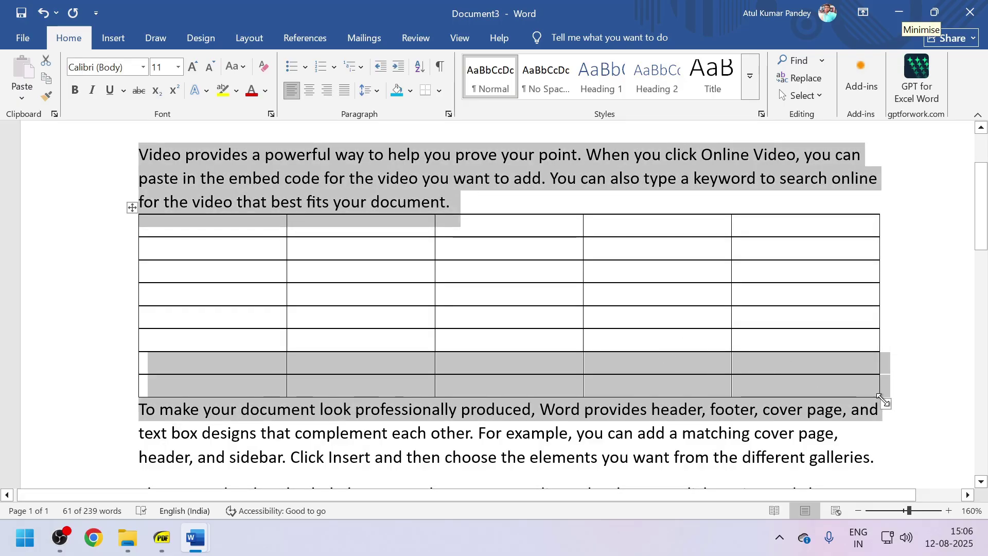
{"action": "left_click_drag", "start_coordinate": [882, 398], "coordinate": [418, 311]}
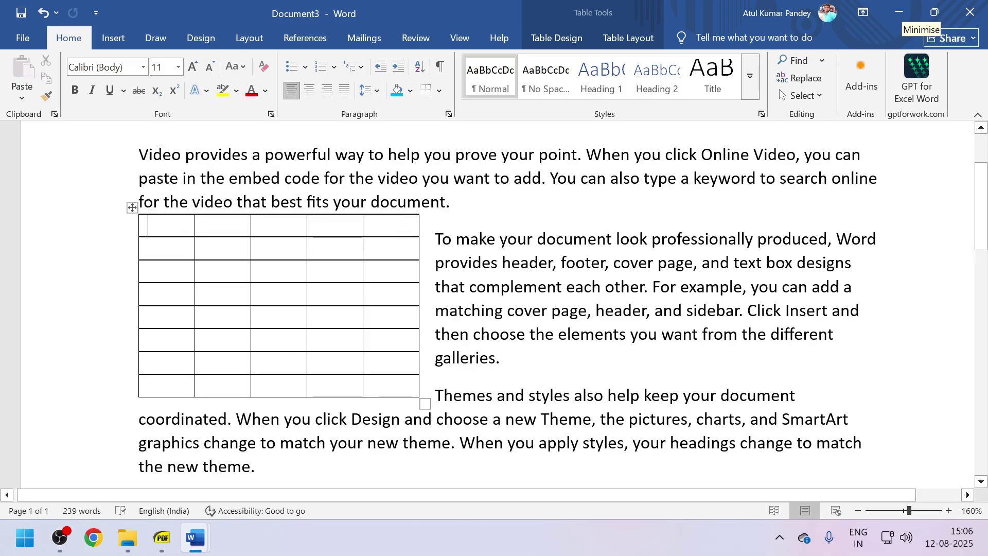
Set the whole table's alignment to Center and its text wrapping to None in Table Properties, and deselect the table.
{"action": "left_click", "coordinate": [133, 208]}
{"action": "left_click", "coordinate": [625, 38]}
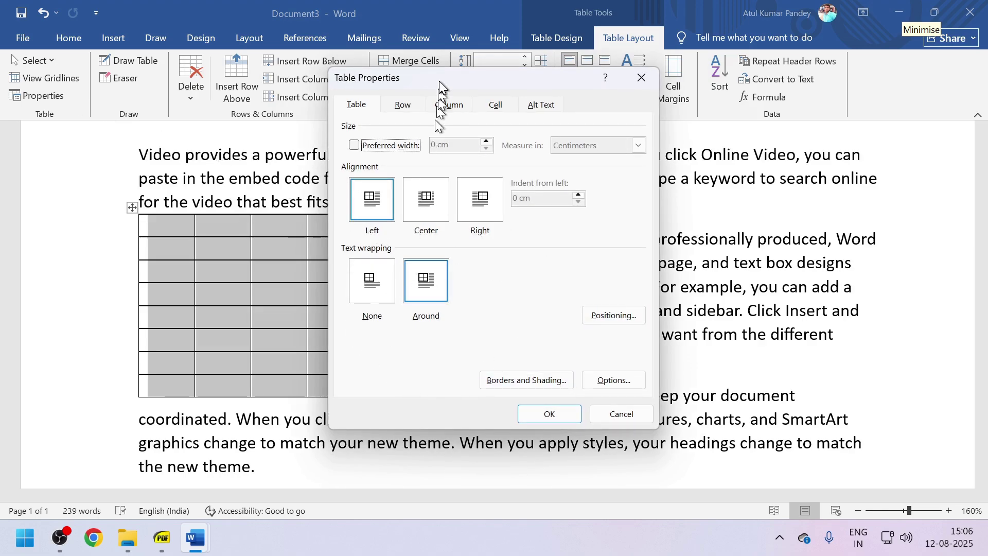
{"action": "left_click_drag", "start_coordinate": [440, 87], "coordinate": [516, 79]}
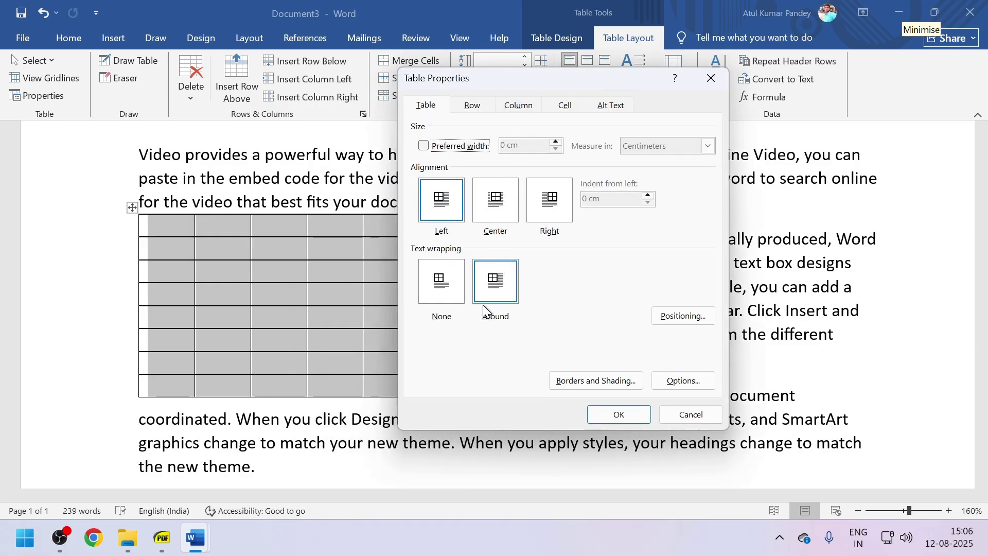
{"action": "left_click", "coordinate": [500, 199]}
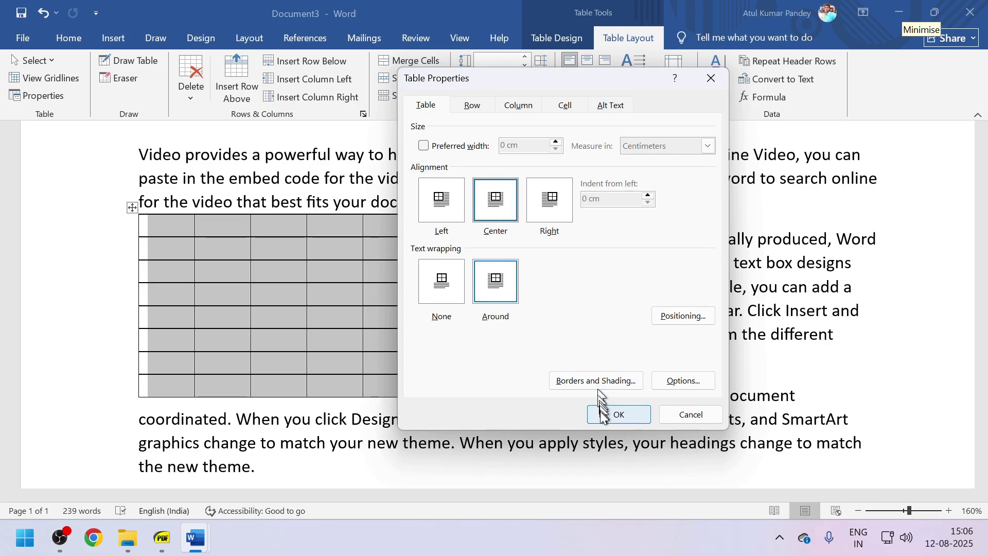
{"action": "left_click", "coordinate": [455, 284]}
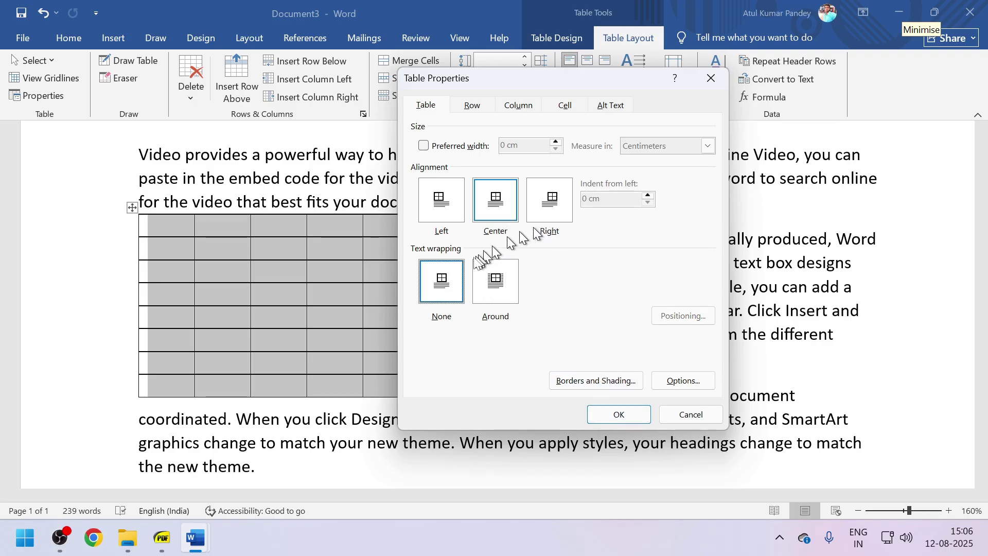
{"action": "left_click", "coordinate": [620, 414]}
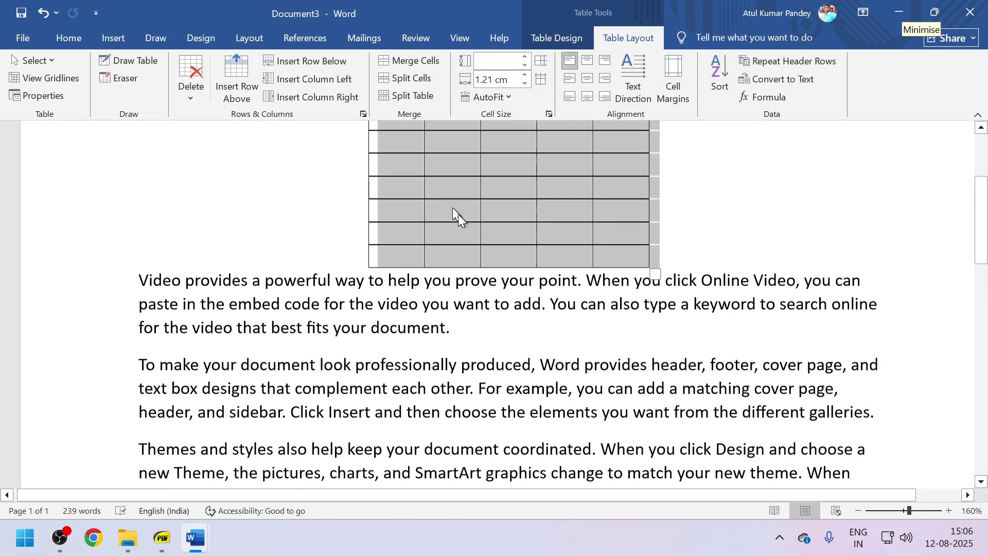
{"action": "left_click", "coordinate": [458, 214]}
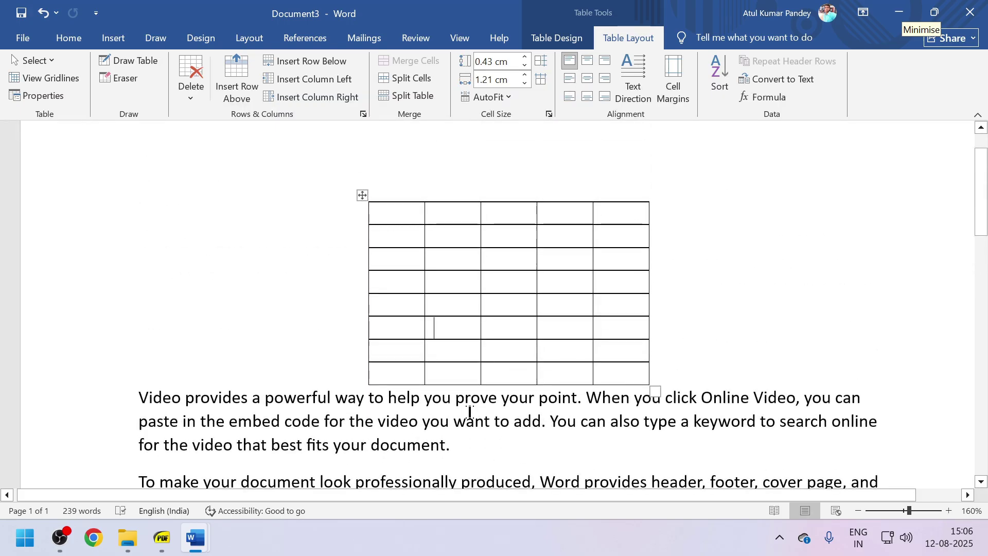
{"action": "left_click_drag", "start_coordinate": [469, 412], "coordinate": [473, 413]}
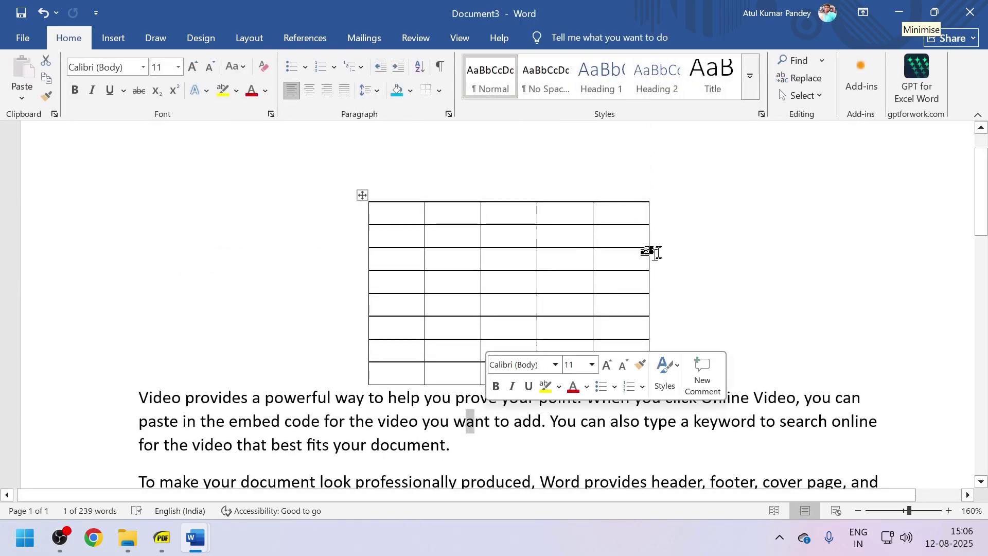
{"action": "left_click", "coordinate": [652, 252]}
{"action": "left_click", "coordinate": [428, 279]}
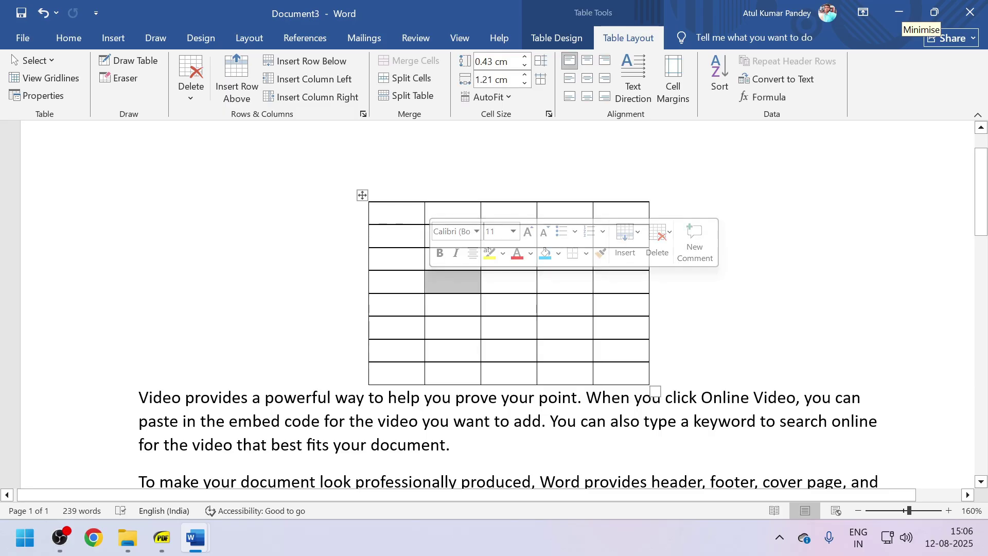
Draw two vertical red lines with Draw Table, through rows 1–4 of the first column and rows 2–6 of the second column.
{"action": "left_click", "coordinate": [470, 154]}
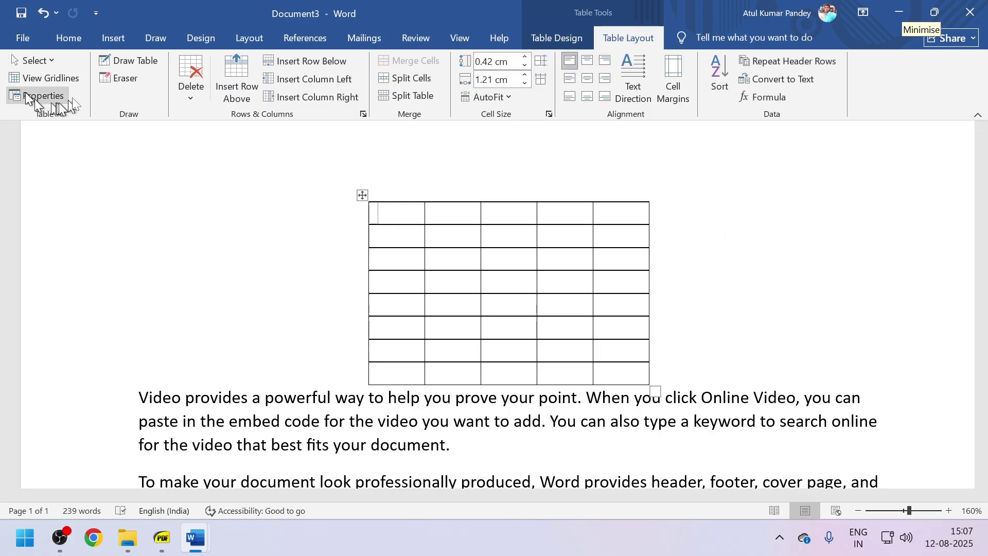
{"action": "left_click", "coordinate": [126, 61]}
{"action": "left_click_drag", "start_coordinate": [401, 204], "coordinate": [440, 268]}
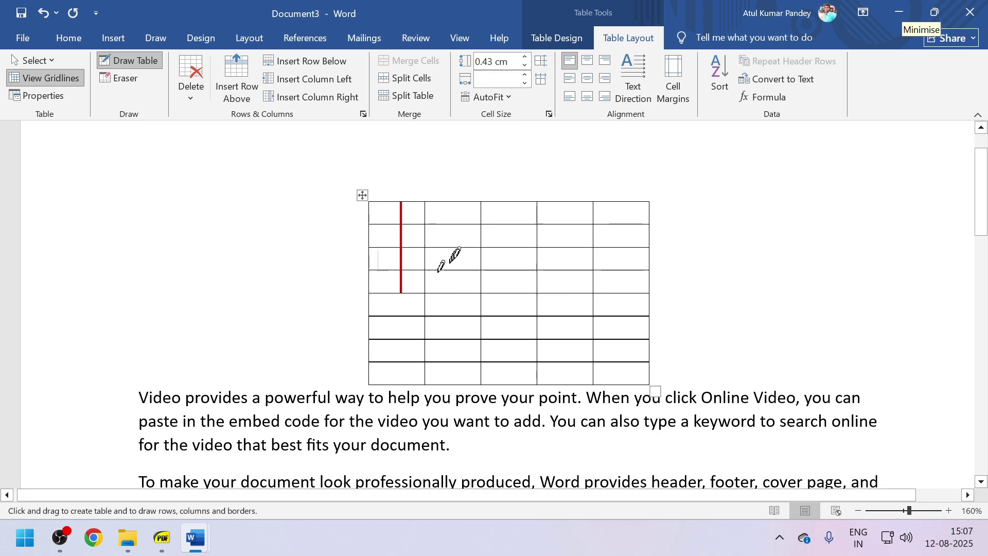
{"action": "left_click_drag", "start_coordinate": [456, 225], "coordinate": [456, 337]}
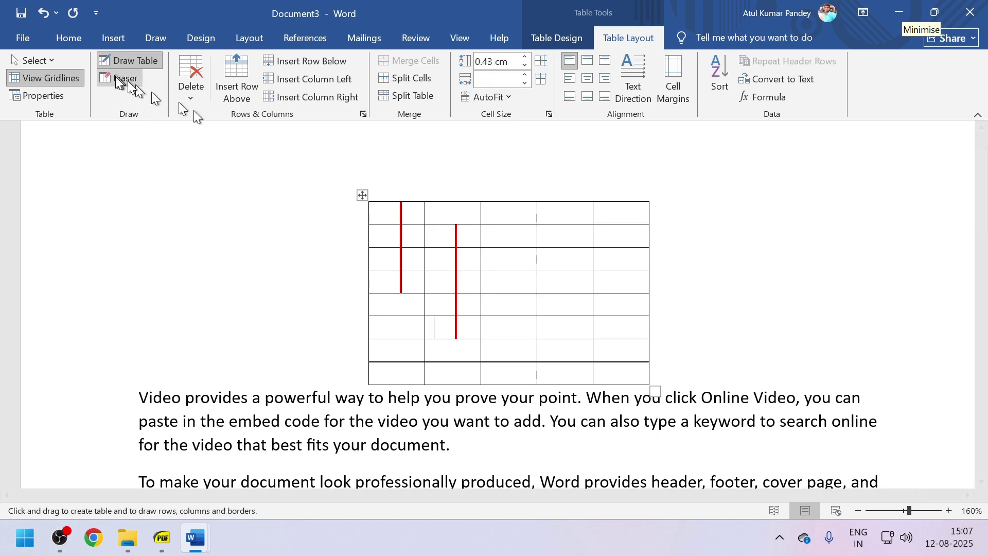
Set the table pen to ¼ pt and Automatic color, and draw a vertical line through rows 2–7 of the fourth column.
{"action": "left_click", "coordinate": [561, 41]}
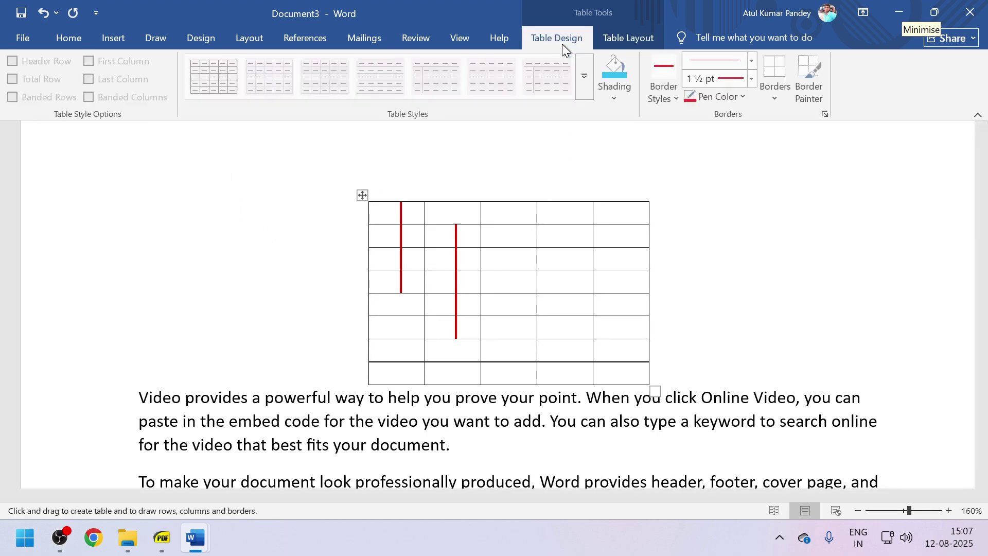
{"action": "left_click", "coordinate": [751, 78]}
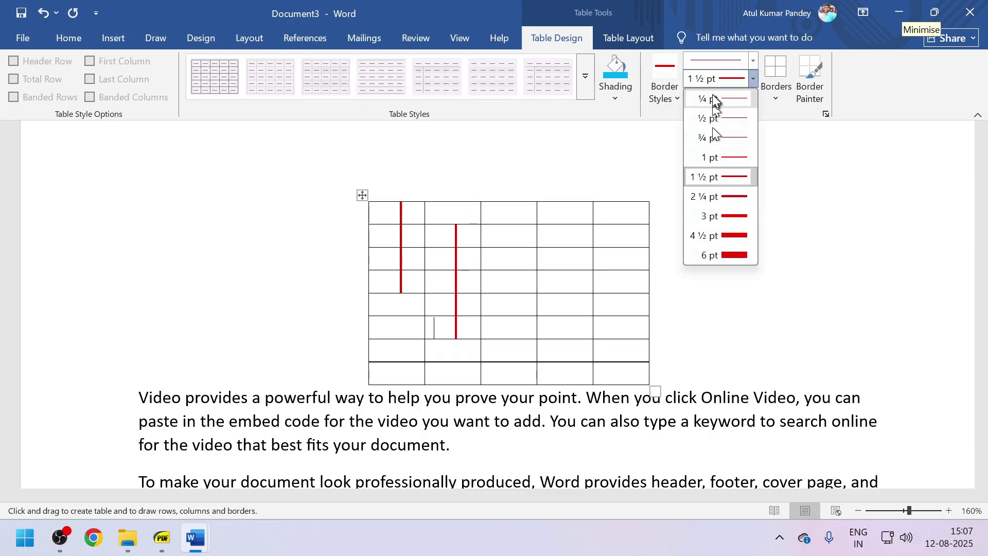
{"action": "left_click", "coordinate": [723, 98]}
{"action": "left_click", "coordinate": [744, 97]}
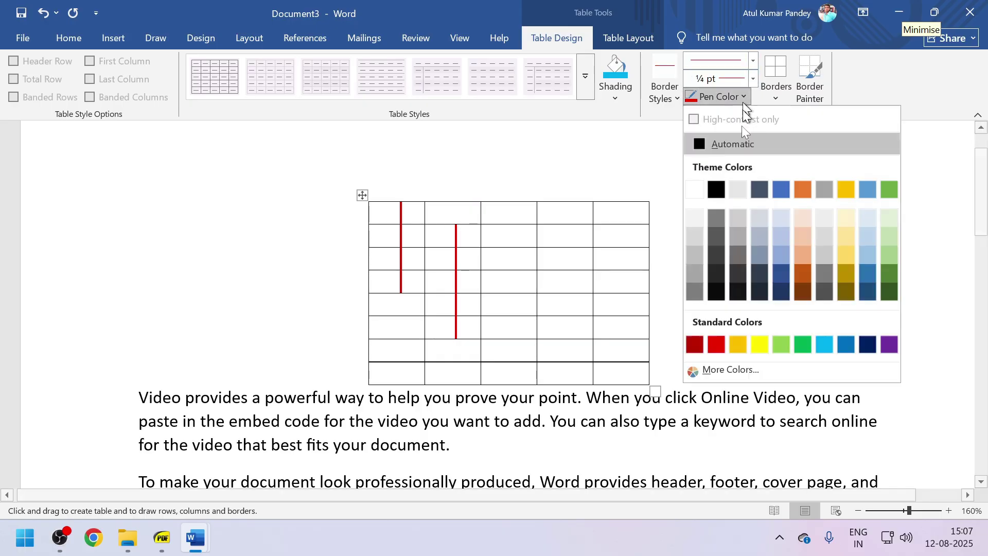
{"action": "left_click", "coordinate": [700, 145]}
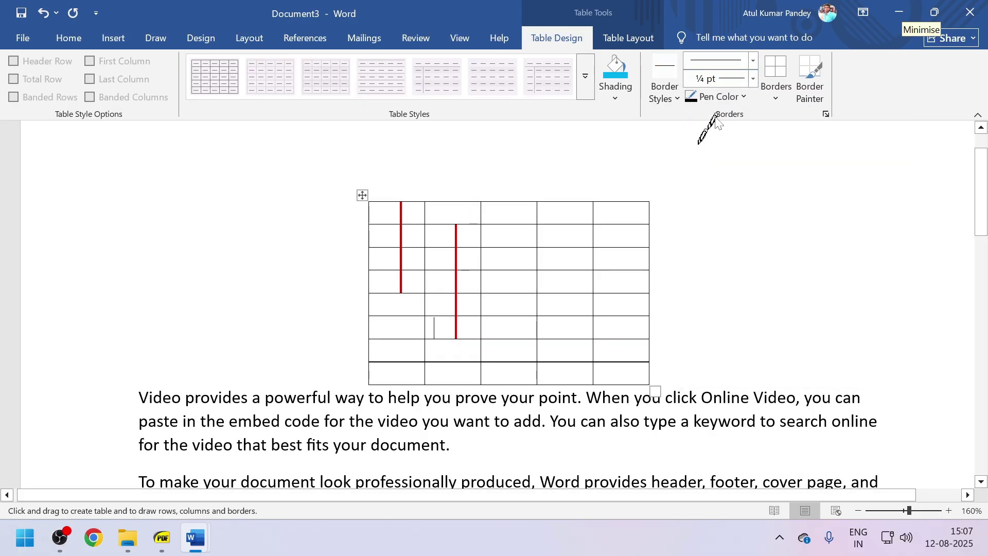
{"action": "left_click", "coordinate": [603, 36]}
{"action": "left_click_drag", "start_coordinate": [554, 269], "coordinate": [556, 355]}
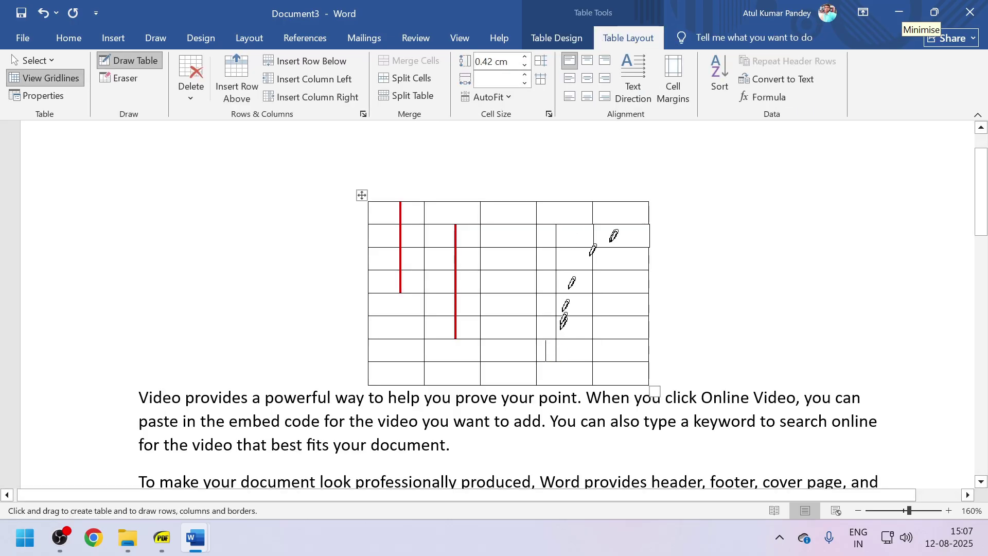
Erase the red line in the first column and the border between the first two columns in rows 4 and 5.
{"action": "left_click", "coordinate": [122, 79]}
{"action": "mouse_move", "coordinate": [387, 216]}
{"action": "left_mouse_down"}
{"action": "mouse_move", "coordinate": [402, 220]}
{"action": "mouse_move", "coordinate": [400, 289]}
{"action": "left_mouse_up"}
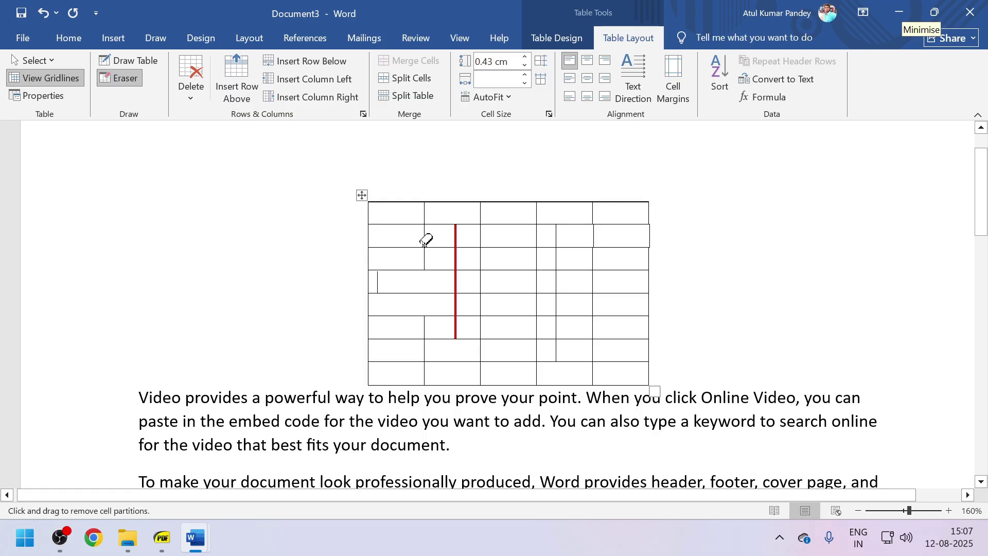
{"action": "key", "text": "Escape"}
{"action": "left_click", "coordinate": [385, 210]}
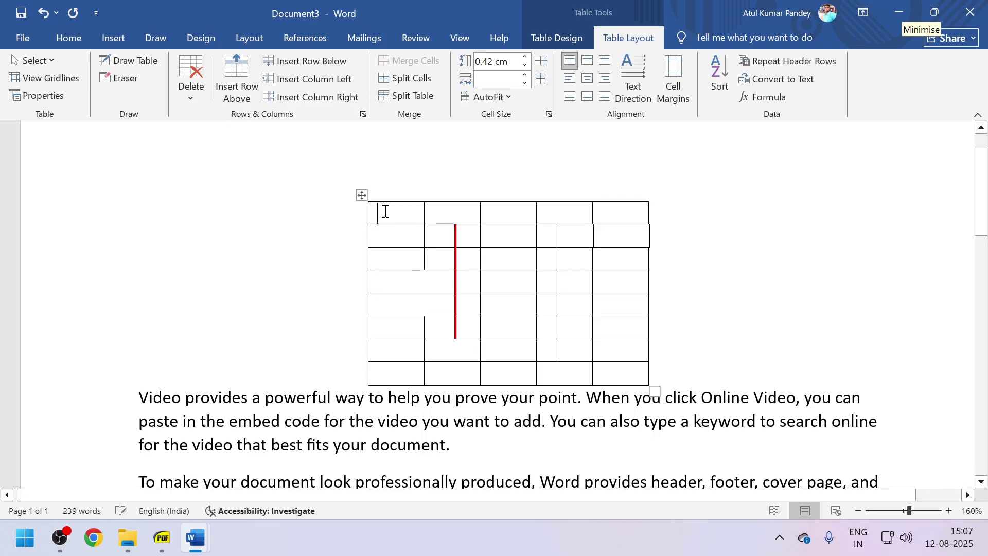
Review the table's Delete options and undo the latest erasures in the first two columns.
{"action": "left_click", "coordinate": [200, 101]}
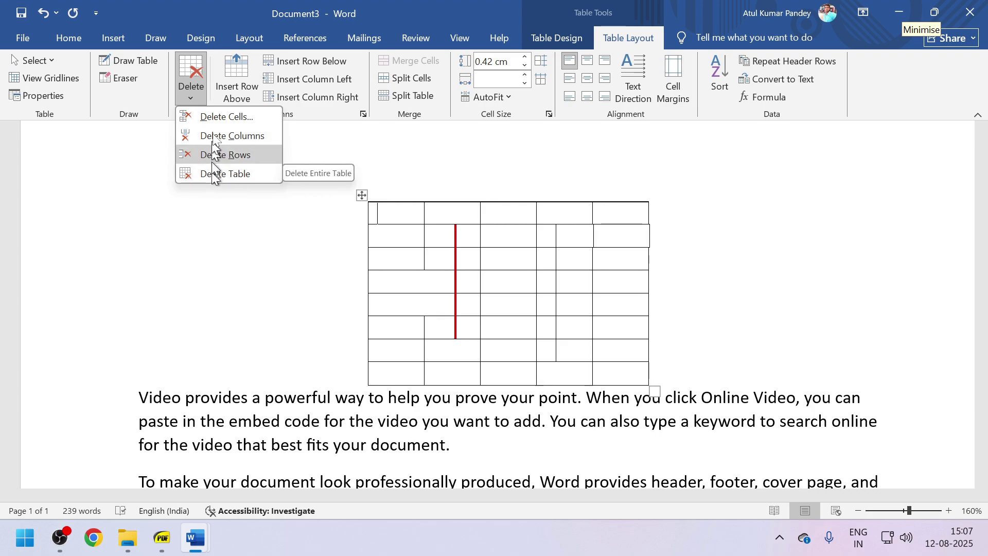
{"action": "left_click", "coordinate": [362, 249]}
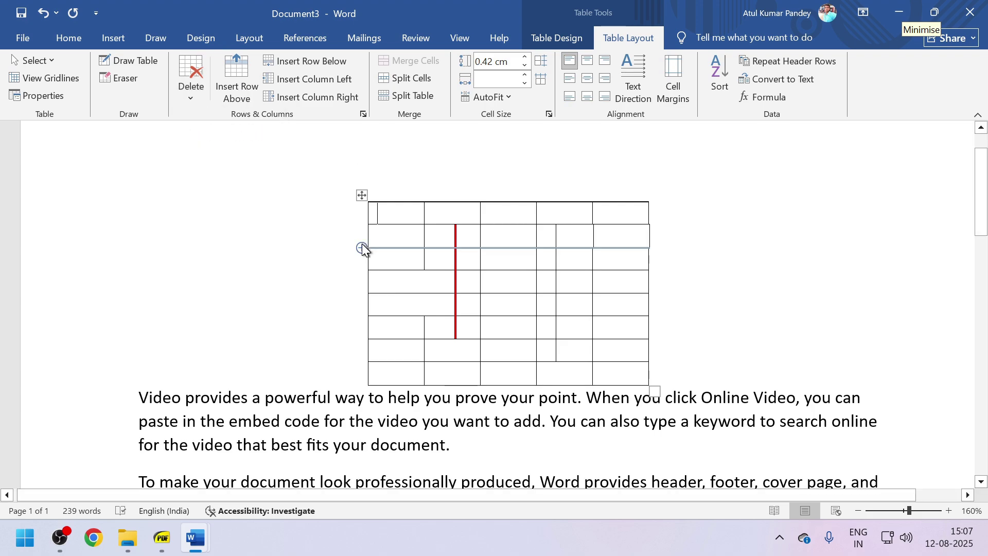
{"action": "left_click", "coordinate": [381, 264]}
{"action": "key", "text": "ctrl+z"}
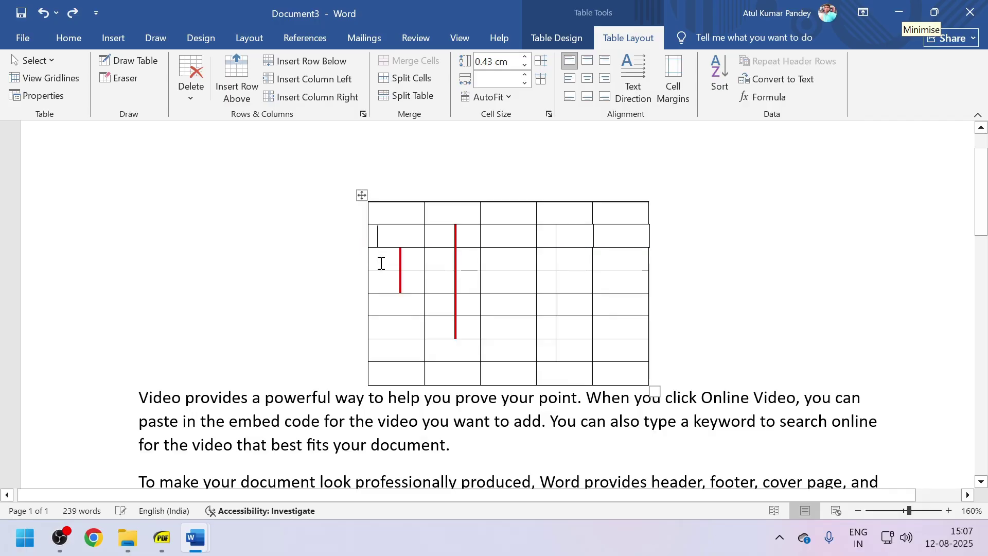
{"action": "key", "text": "ctrl+z"}
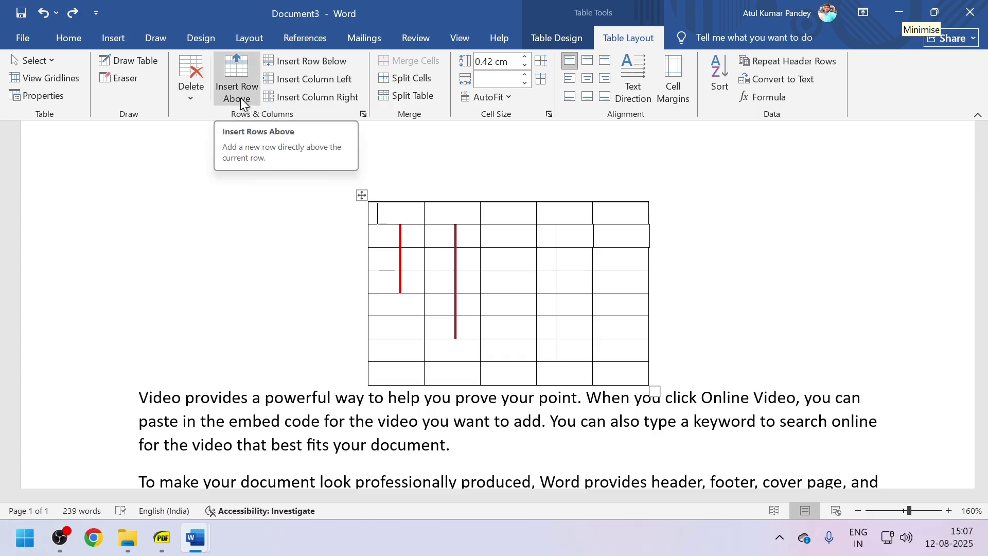
Insert a row above the table's first row and a column to the left of the last column.
{"action": "mouse_move", "coordinate": [362, 225]}
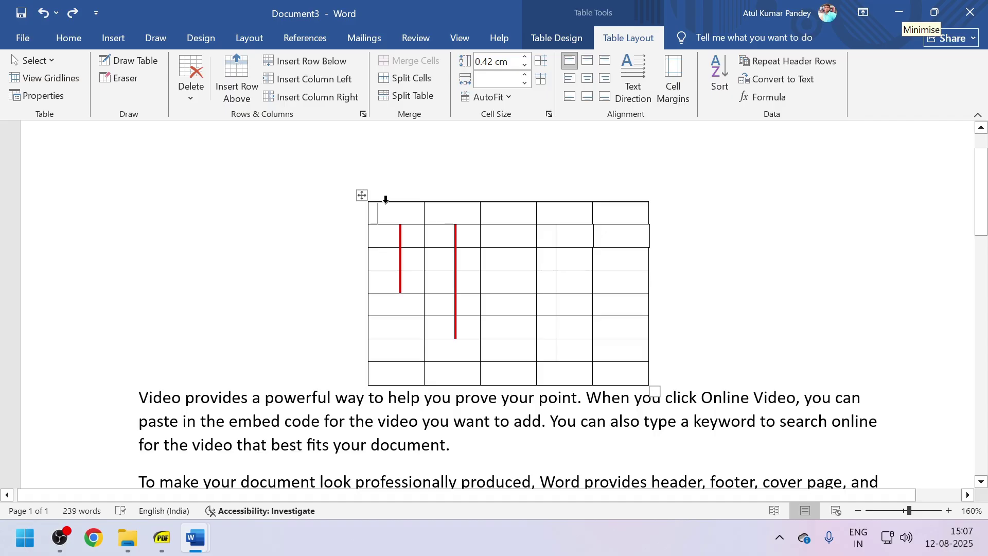
{"action": "left_click", "coordinate": [248, 75]}
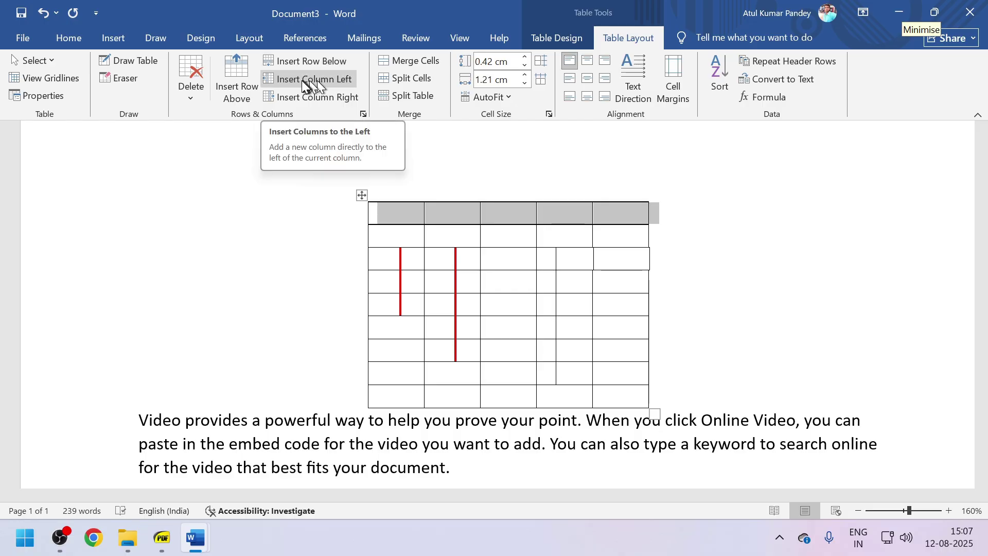
{"action": "left_click", "coordinate": [418, 237]}
{"action": "left_click", "coordinate": [616, 240]}
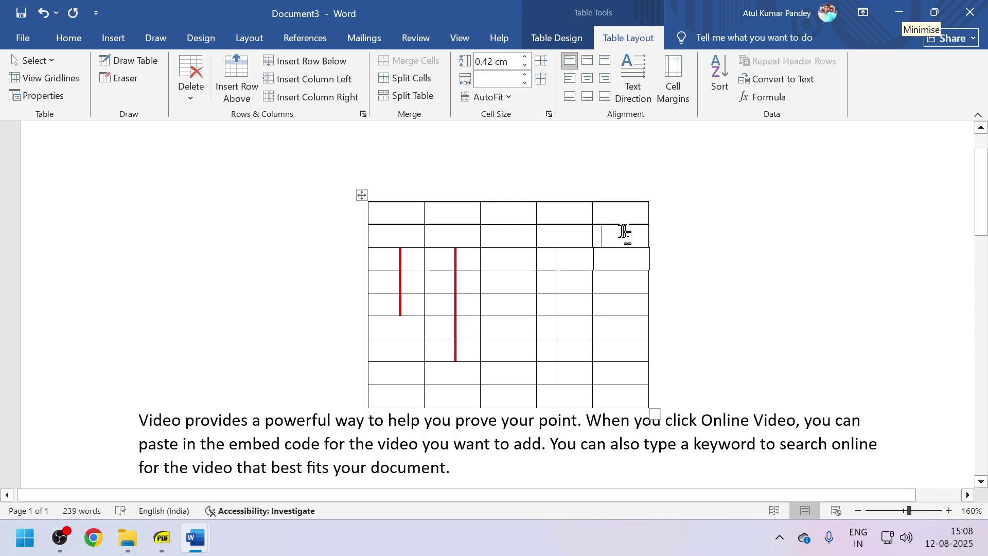
{"action": "left_click", "coordinate": [314, 79]}
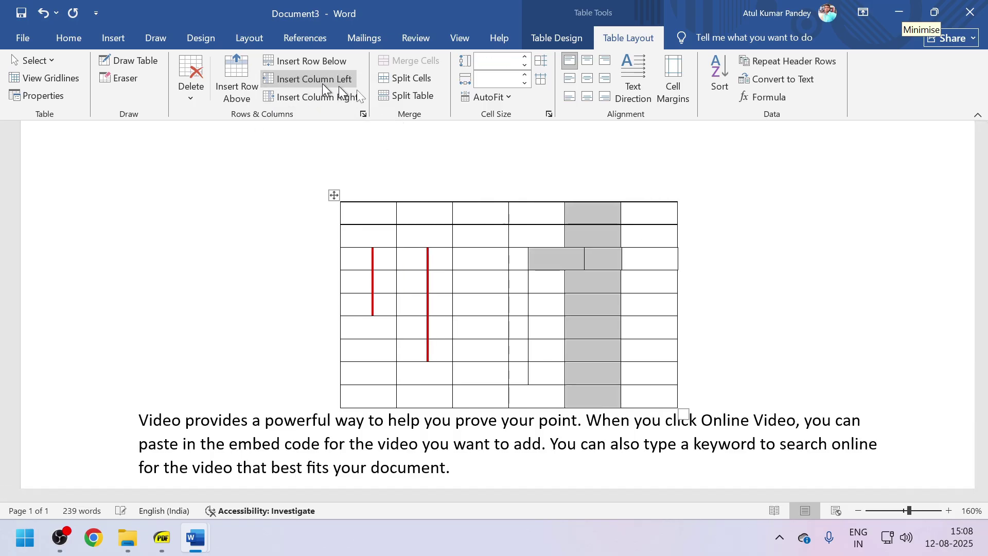
{"action": "left_click", "coordinate": [620, 256]}
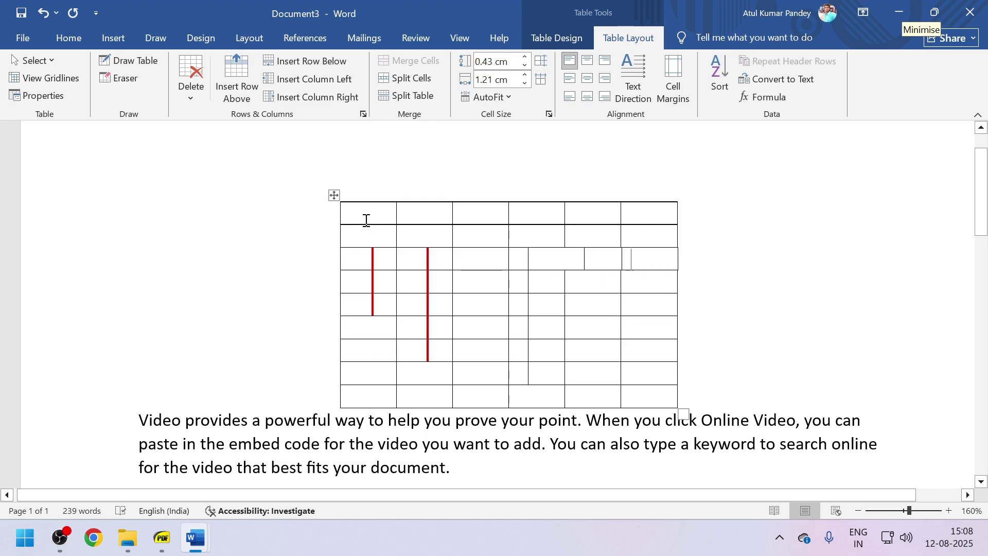
Merge all cells of the table's first row and enter the heading "Home" in the merged cell.
{"action": "left_click_drag", "start_coordinate": [379, 209], "coordinate": [641, 222]}
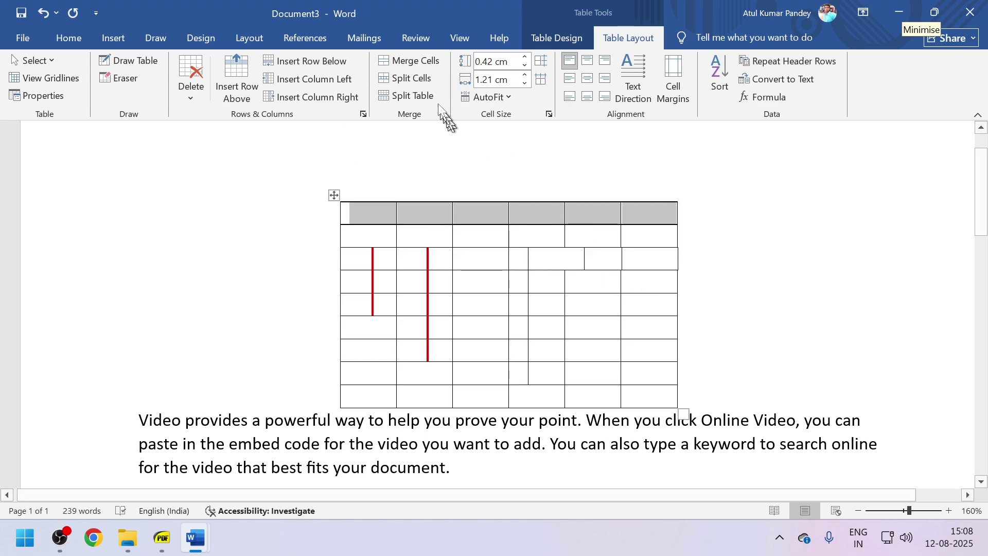
{"action": "left_click", "coordinate": [424, 63]}
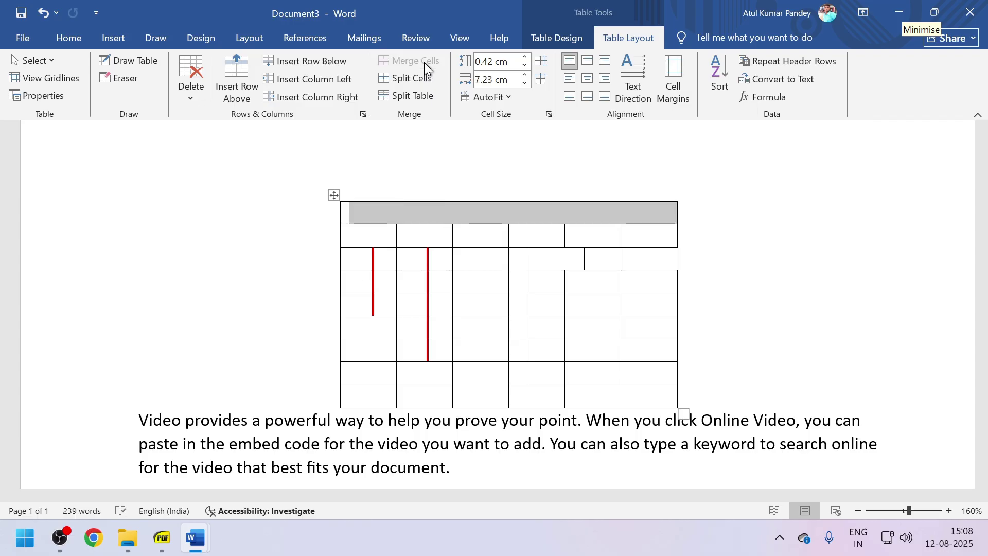
{"action": "left_click", "coordinate": [440, 217]}
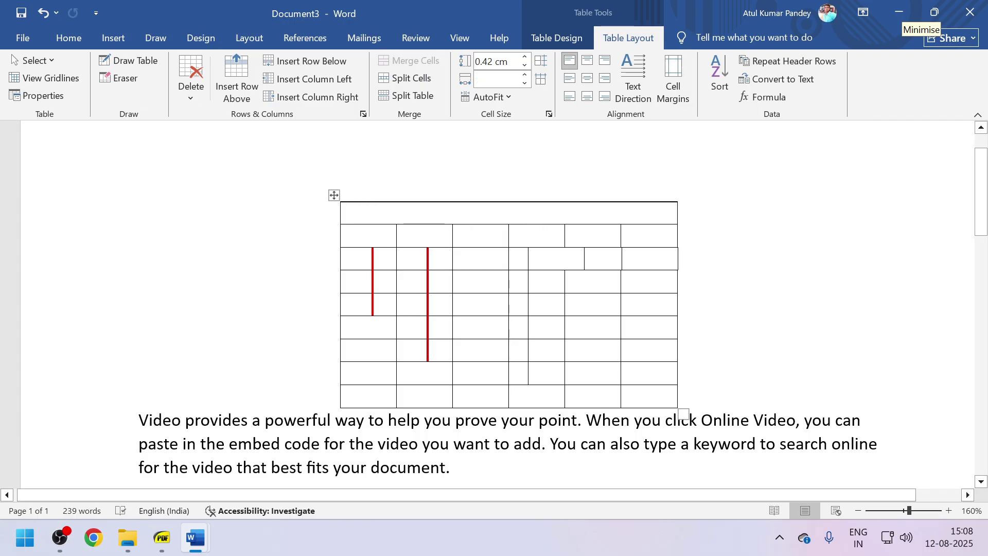
{"action": "type", "text": "home"}
{"action": "key", "text": "Tab"}
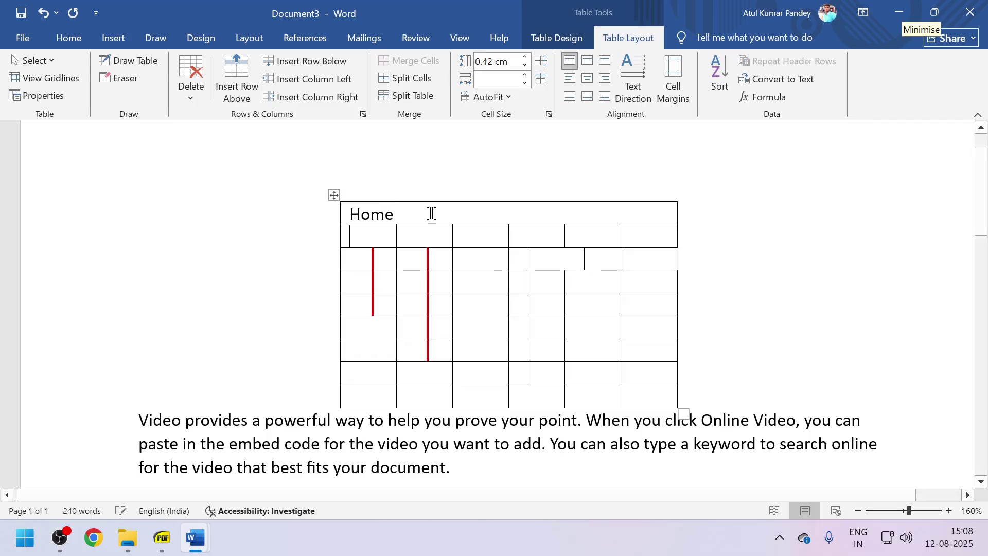
Align the "Home" heading to the top center of its cell.
{"action": "left_click", "coordinate": [431, 213]}
{"action": "left_click", "coordinate": [587, 60]}
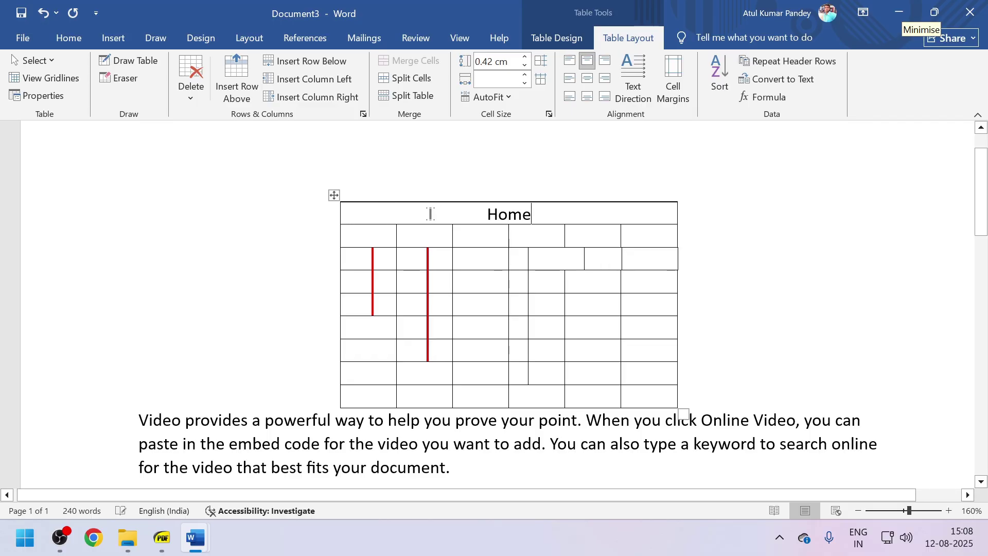
{"action": "left_click", "coordinate": [479, 285]}
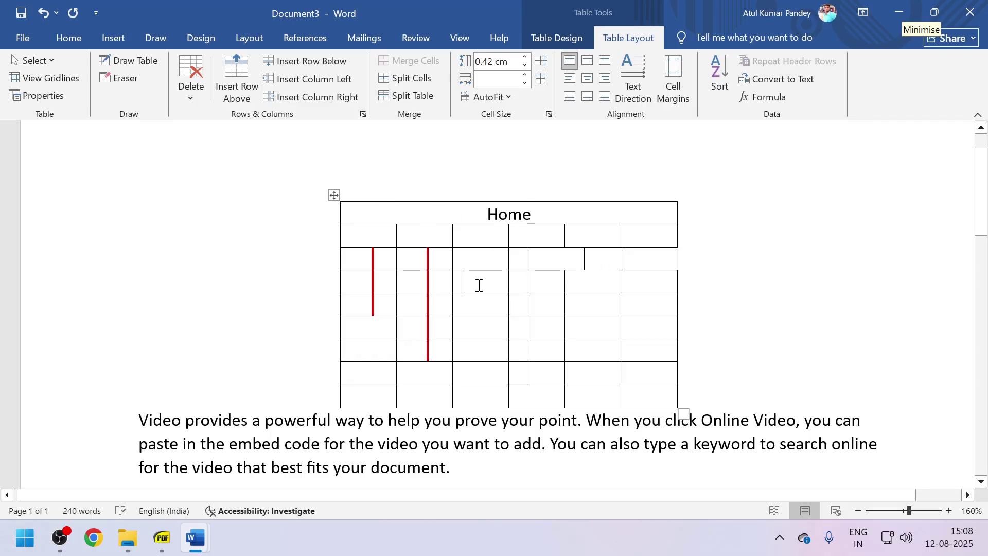
Split the second cell of the second row into 2 columns and 1 row.
{"action": "left_click", "coordinate": [410, 83]}
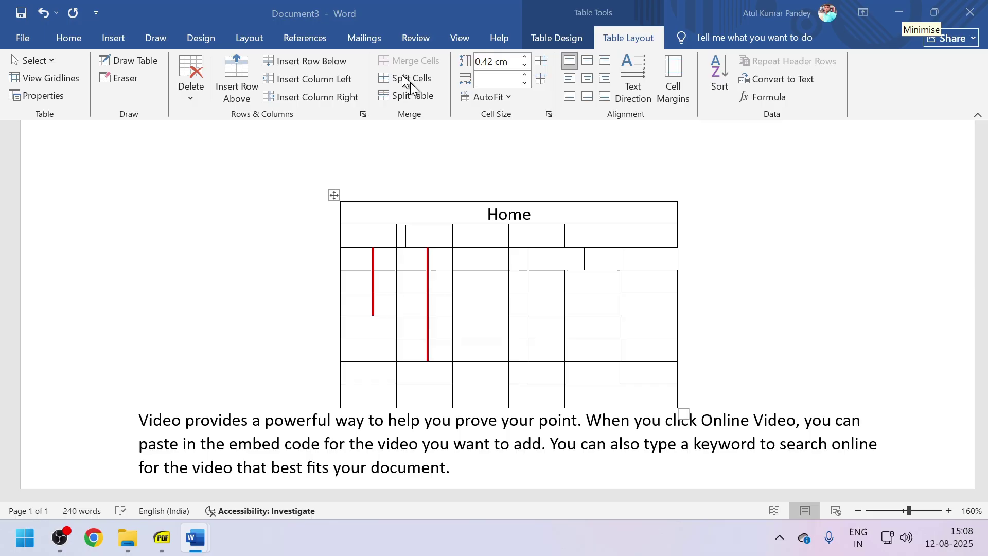
{"action": "left_click", "coordinate": [523, 241]}
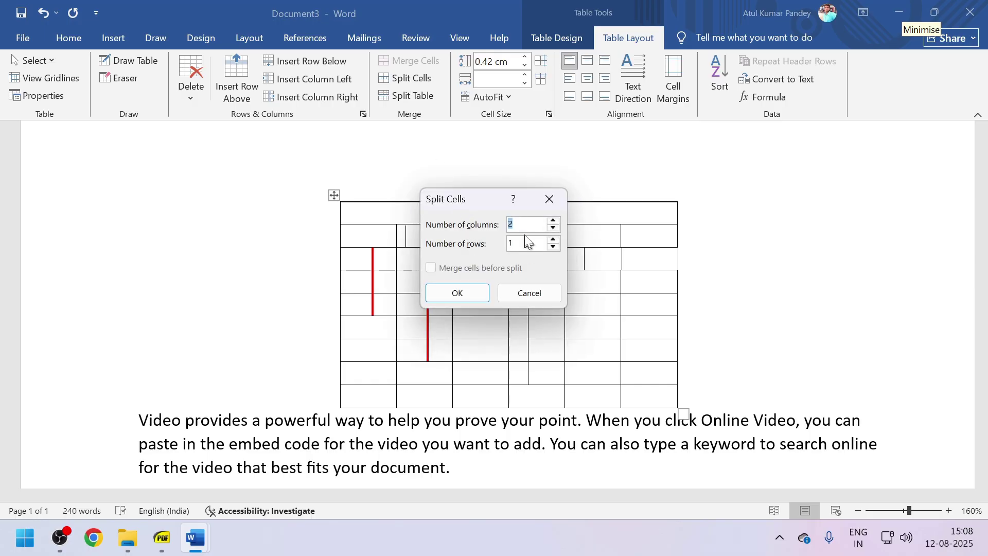
{"action": "left_click", "coordinate": [480, 293]}
{"action": "left_click", "coordinate": [421, 238]}
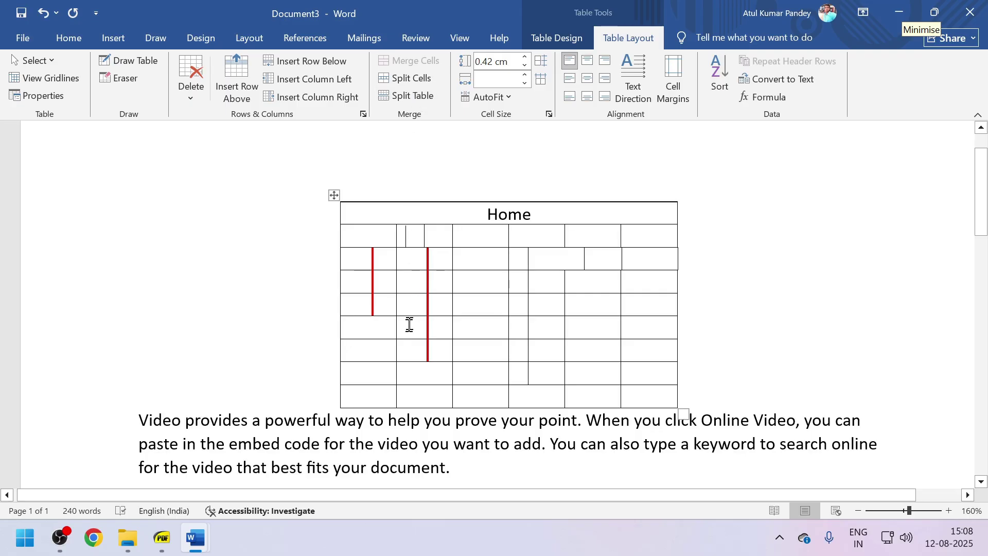
Split the table in two between its fourth and fifth rows, and place the cursor in the upper table.
{"action": "left_click", "coordinate": [370, 325]}
{"action": "left_click", "coordinate": [407, 95]}
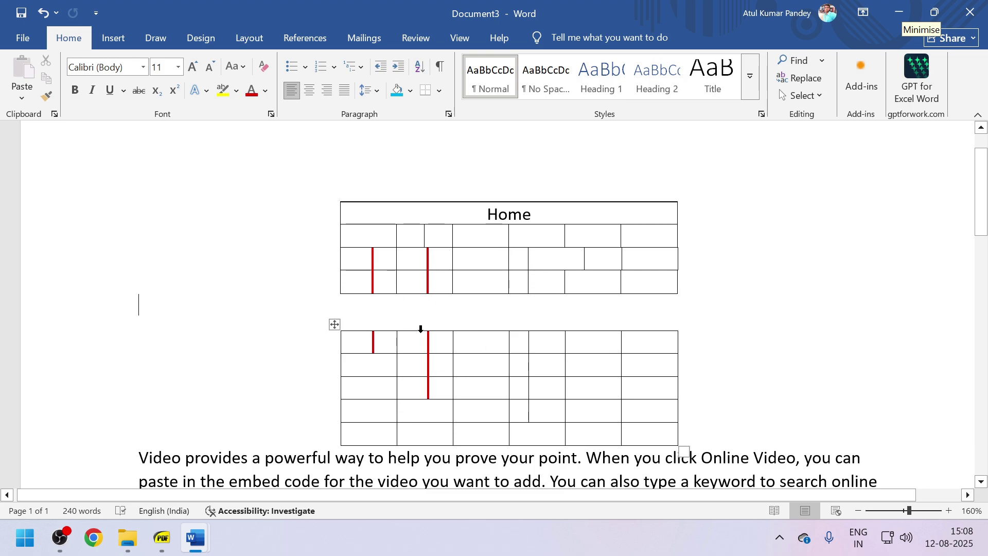
{"action": "left_click", "coordinate": [464, 251]}
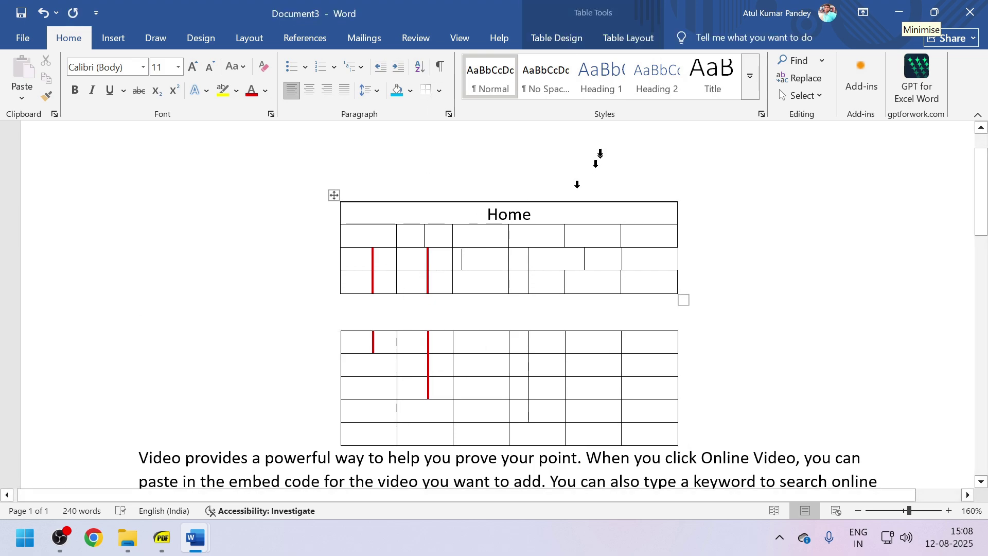
Set the height of the "Home" row to 0.04 cm.
{"action": "left_click", "coordinate": [619, 34]}
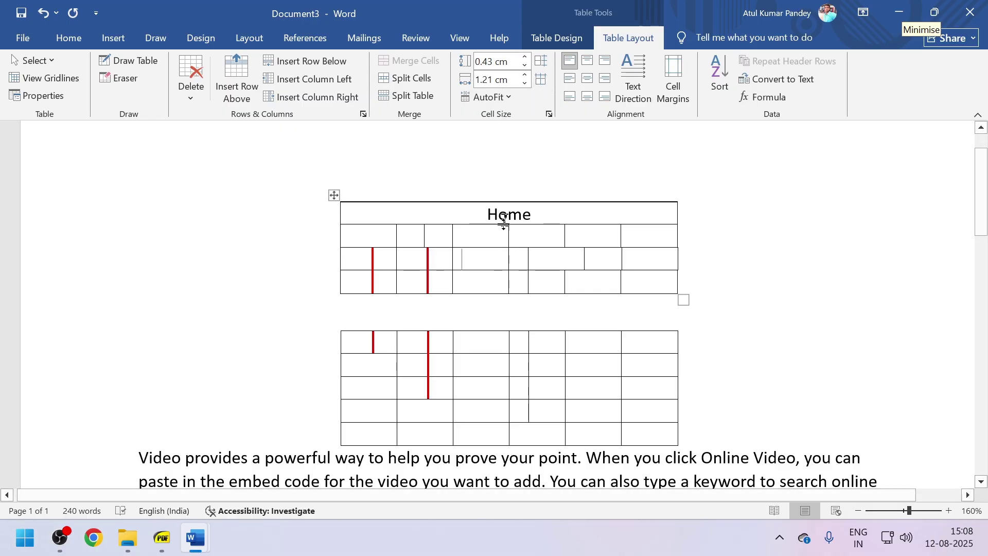
{"action": "left_click", "coordinate": [499, 242]}
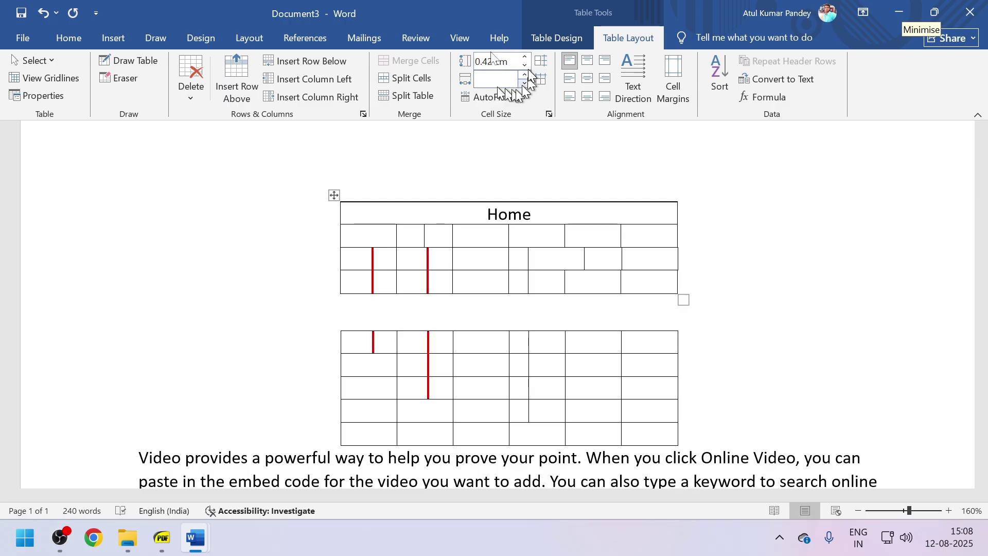
{"action": "left_click", "coordinate": [484, 214]}
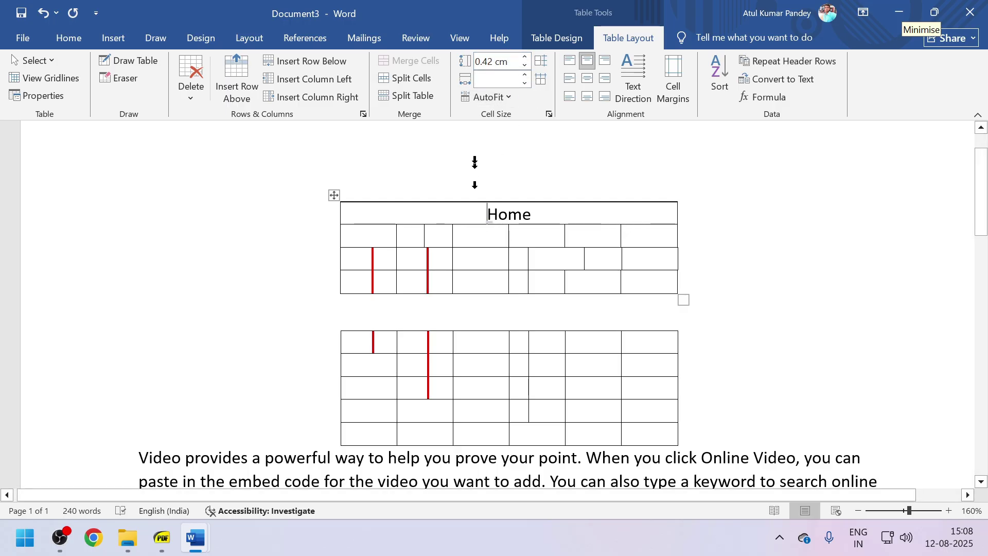
{"action": "left_click", "coordinate": [524, 65]}
{"action": "left_click", "coordinate": [525, 65]}
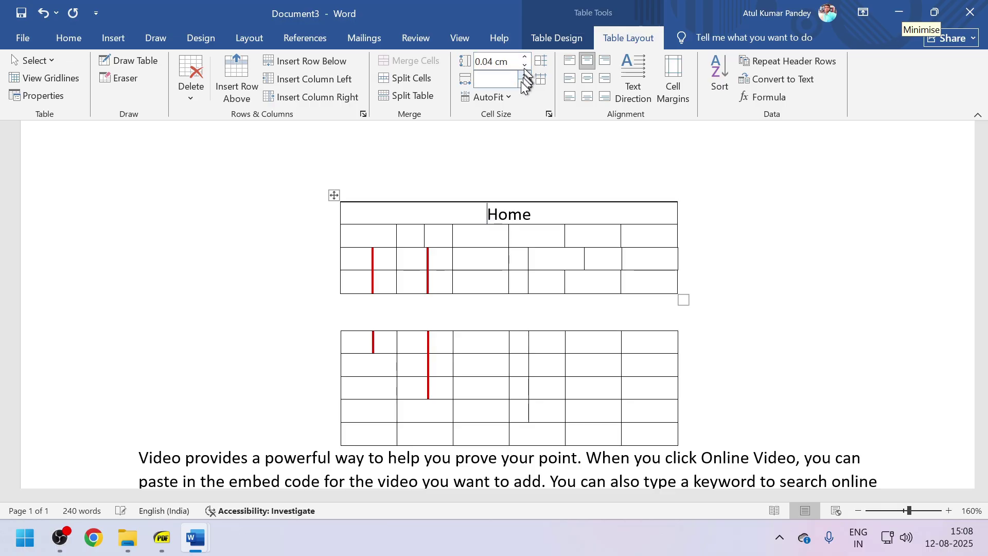
Fit the upper table to the window width and apply fixed column widths.
{"action": "left_click", "coordinate": [497, 101]}
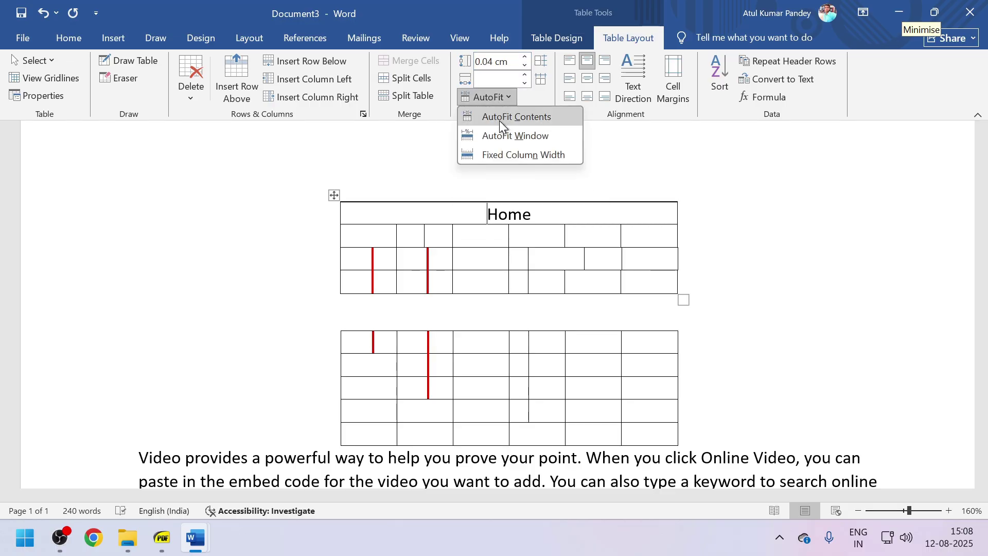
{"action": "left_click", "coordinate": [496, 157]}
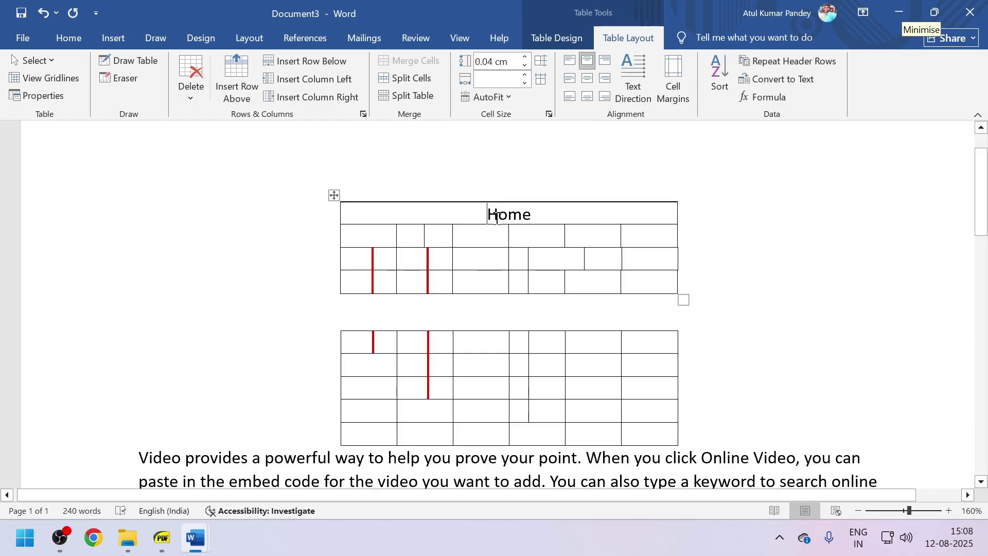
{"action": "left_click", "coordinate": [509, 102]}
{"action": "left_click", "coordinate": [512, 136]}
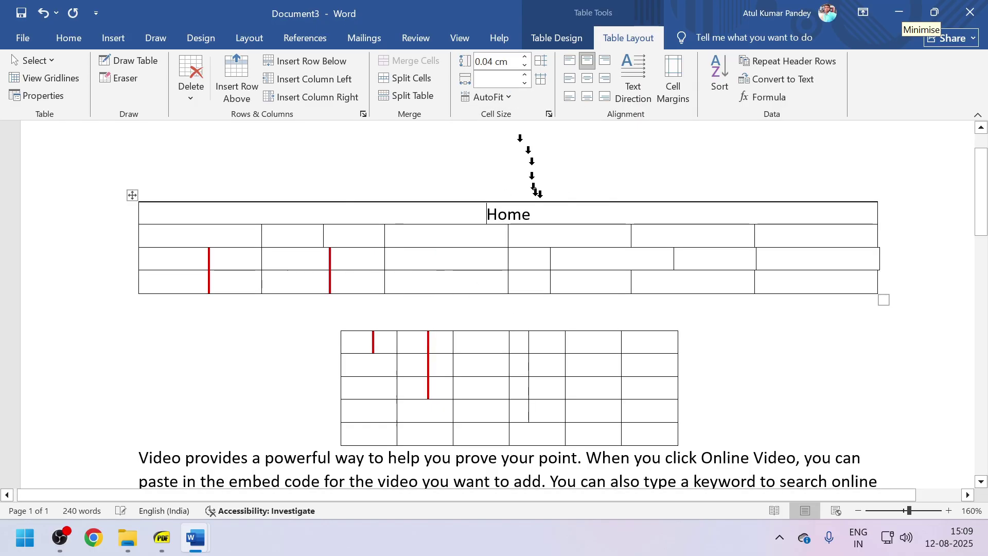
{"action": "left_click", "coordinate": [511, 99]}
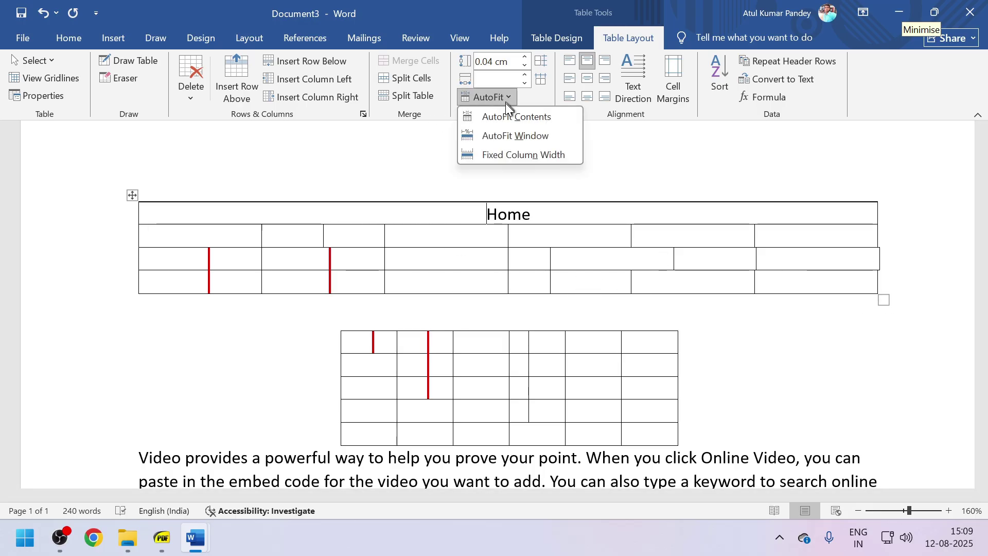
{"action": "left_click", "coordinate": [515, 153]}
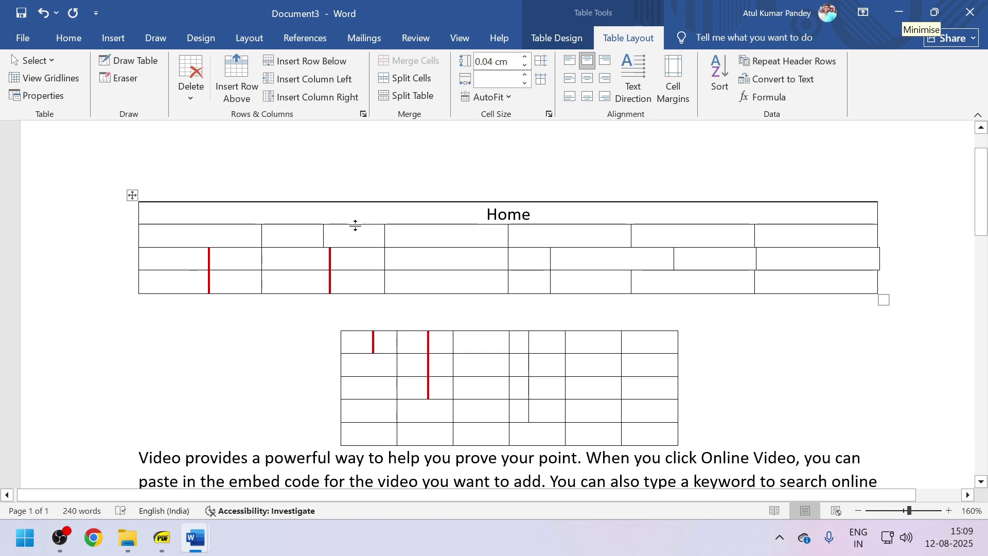
Enlarge the "Home" row to about 0.73 cm high and widen the fifth cell of the row below it.
{"action": "mouse_move", "coordinate": [356, 225]}
{"action": "left_mouse_down"}
{"action": "mouse_move", "coordinate": [358, 216]}
{"action": "mouse_move", "coordinate": [360, 237]}
{"action": "left_mouse_up"}
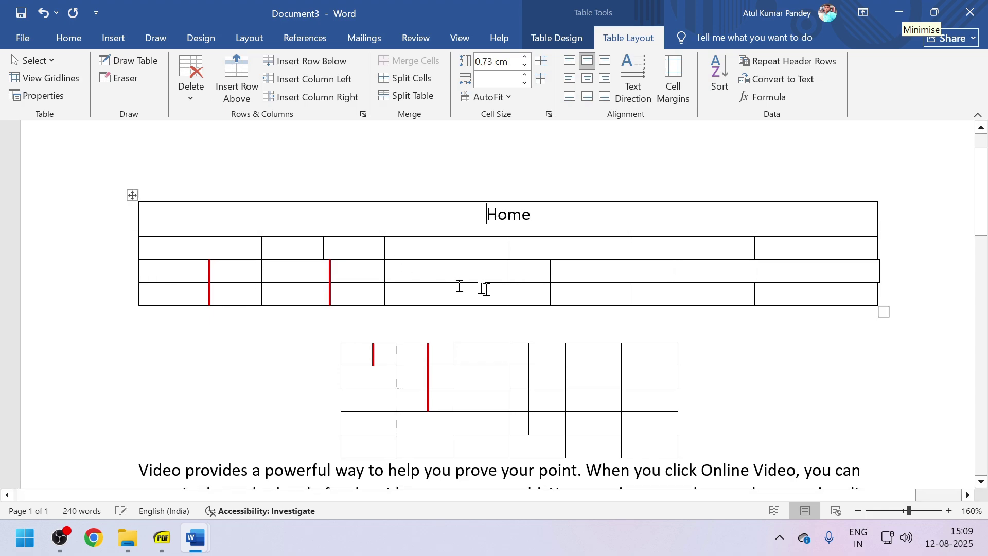
{"action": "mouse_move", "coordinate": [631, 249]}
{"action": "left_mouse_down"}
{"action": "mouse_move", "coordinate": [701, 260]}
{"action": "mouse_move", "coordinate": [618, 257]}
{"action": "left_mouse_up"}
{"action": "left_click_drag", "start_coordinate": [616, 252], "coordinate": [663, 262]}
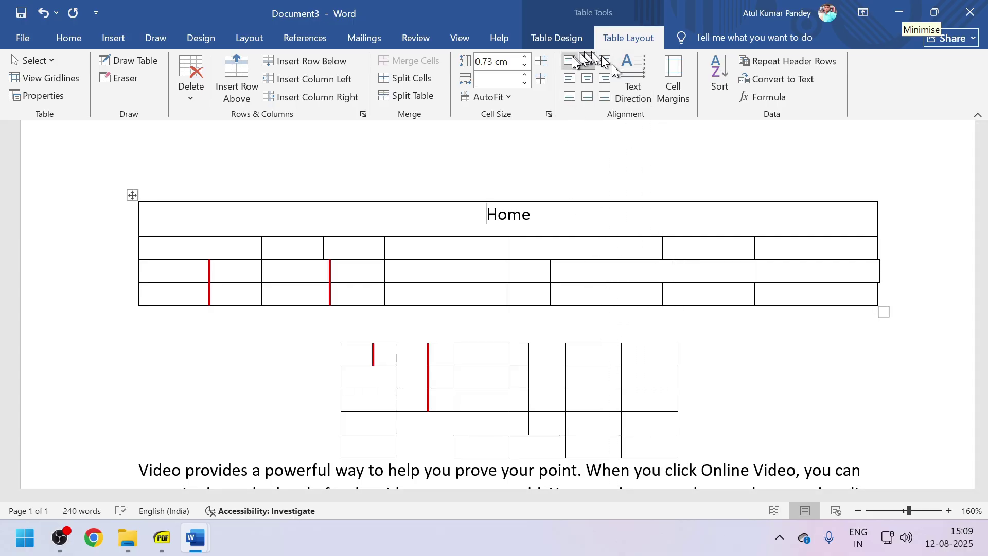
Try the top left, center left, center and bottom right alignments on the "Home" heading, finishing with top center.
{"action": "left_click", "coordinate": [563, 214]}
{"action": "left_click", "coordinate": [571, 62]}
{"action": "left_click", "coordinate": [570, 78]}
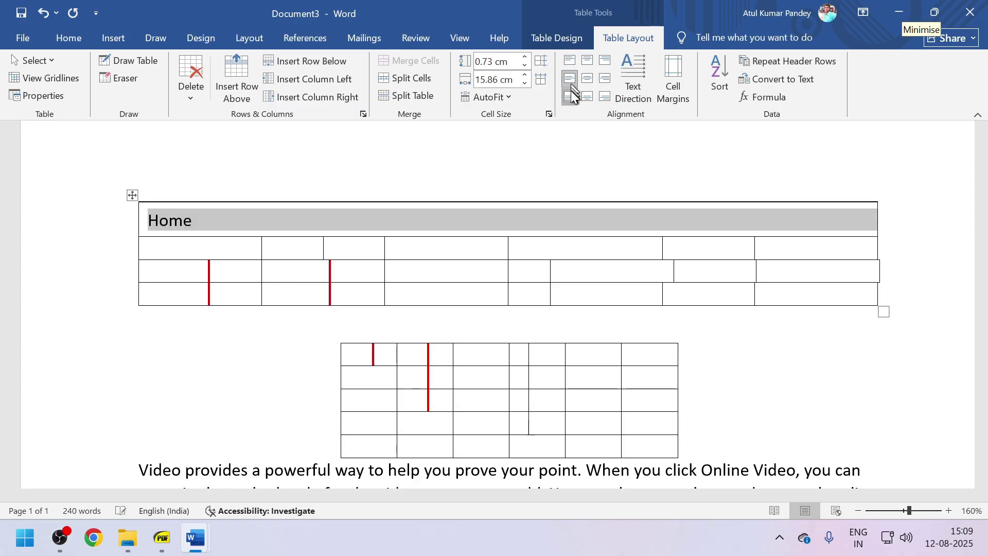
{"action": "left_click", "coordinate": [588, 80]}
{"action": "left_click", "coordinate": [604, 97]}
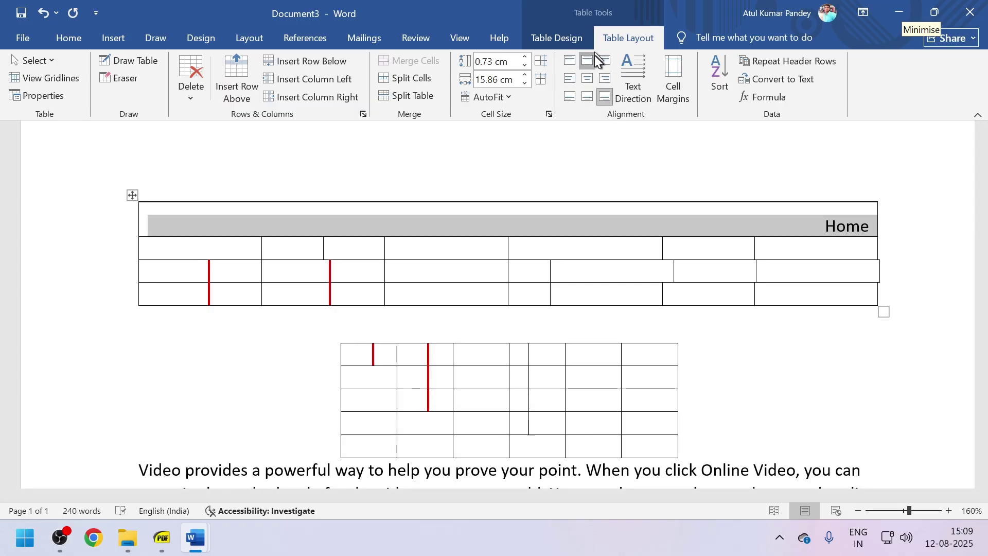
{"action": "left_click", "coordinate": [594, 56]}
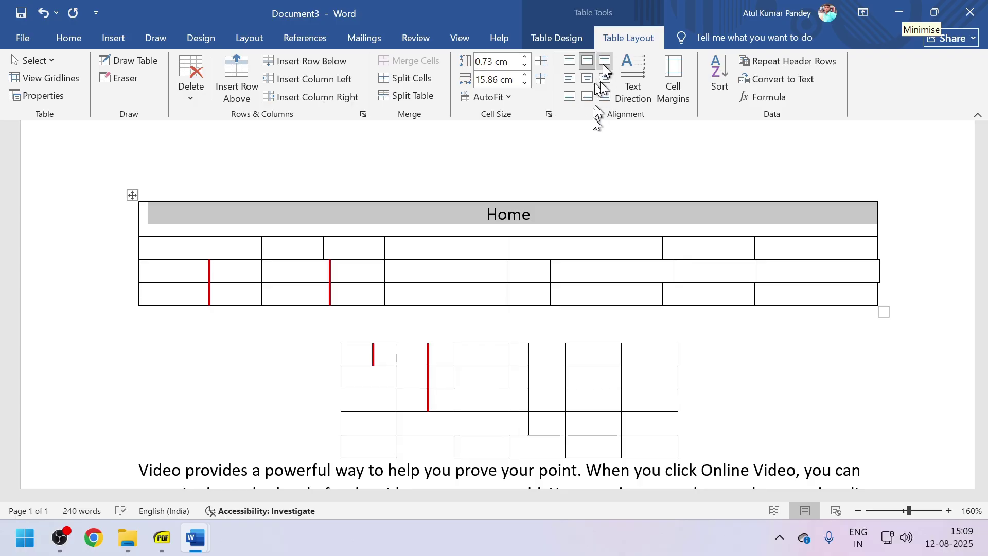
Rotate the "Home" heading through its vertical text directions and return it to horizontal.
{"action": "left_click", "coordinate": [639, 94]}
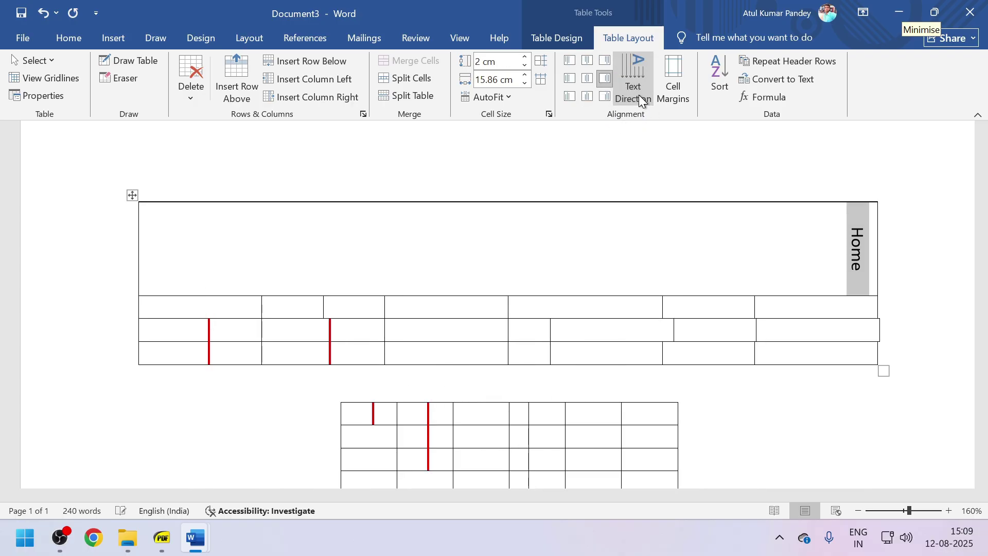
{"action": "left_click", "coordinate": [639, 95]}
{"action": "left_click", "coordinate": [640, 96]}
{"action": "left_click", "coordinate": [639, 95]}
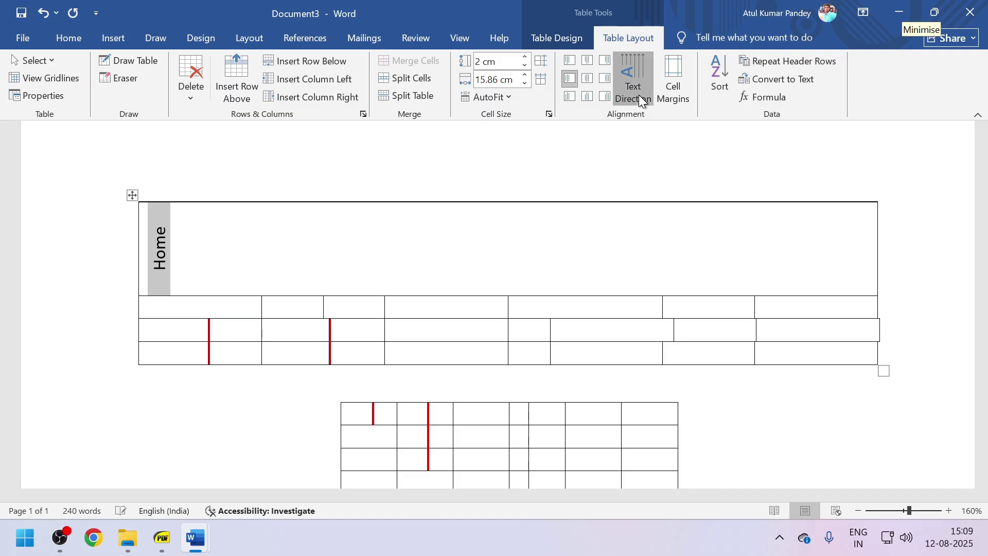
{"action": "left_click", "coordinate": [640, 95]}
Review the upper table's default cell margins and spacing options without changing them.
{"action": "left_click", "coordinate": [669, 105]}
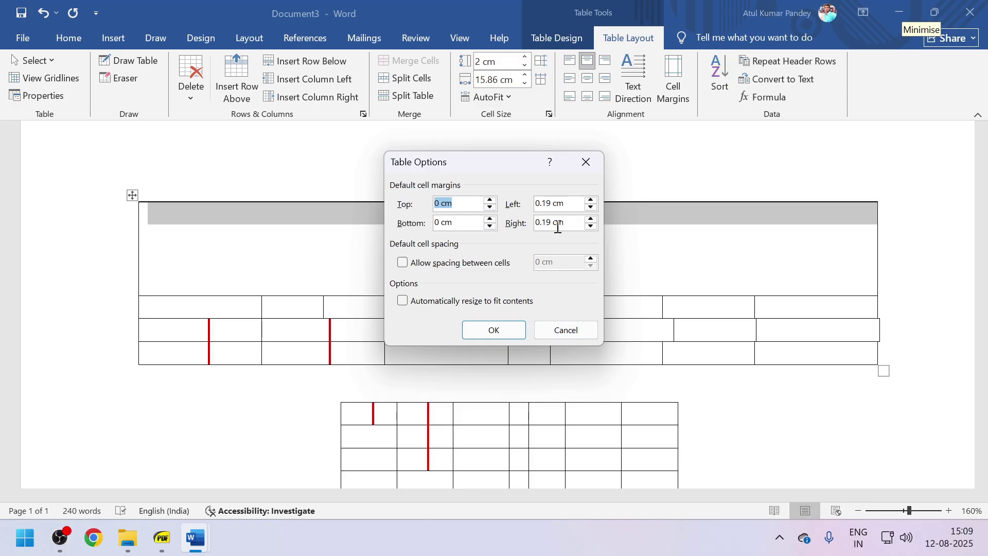
{"action": "left_click", "coordinate": [567, 329]}
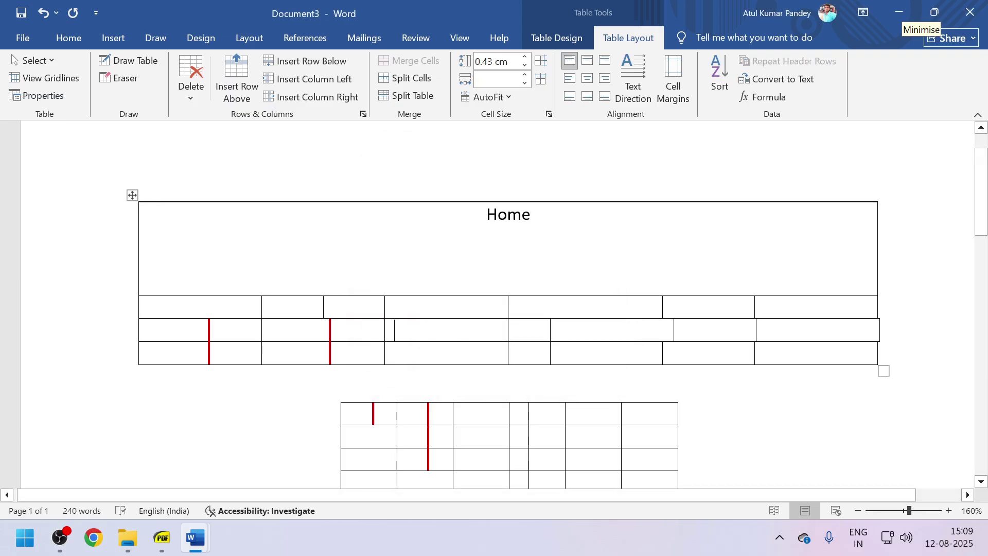
Enter "dd" in the third cell of the upper table's second row.
{"action": "left_click", "coordinate": [349, 315]}
{"action": "type", "text": "dd"}
{"action": "double_click", "coordinate": [335, 309]}
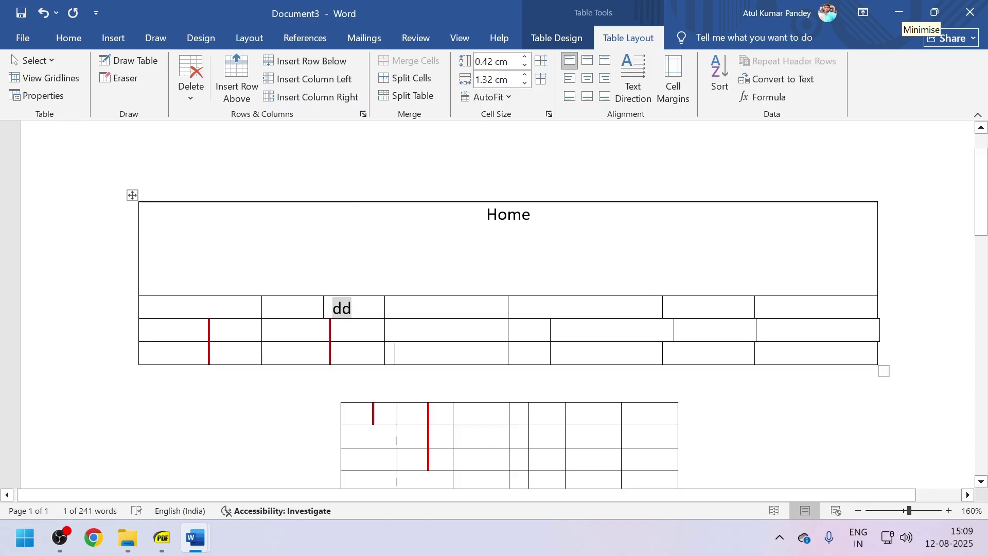
{"action": "left_click", "coordinate": [394, 354]}
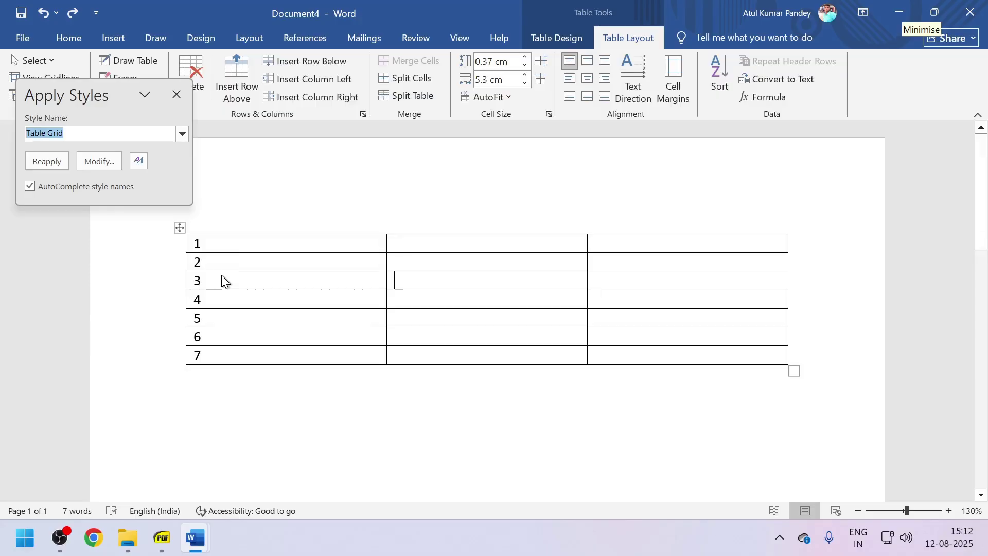
Close the Apply Styles pane and sort the table's first column by number in ascending order with no header row.
{"action": "left_click", "coordinate": [177, 94]}
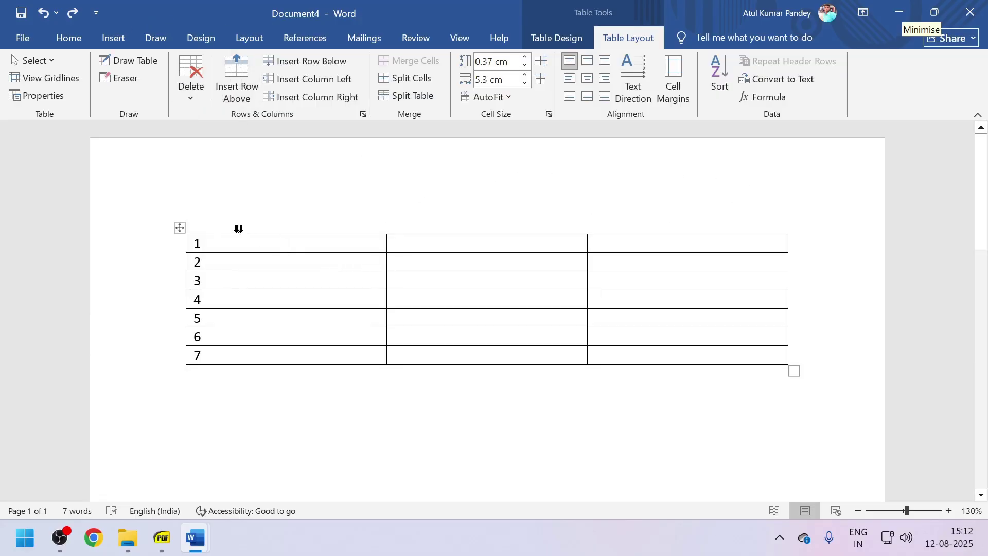
{"action": "left_click", "coordinate": [213, 243]}
{"action": "left_click", "coordinate": [214, 261]}
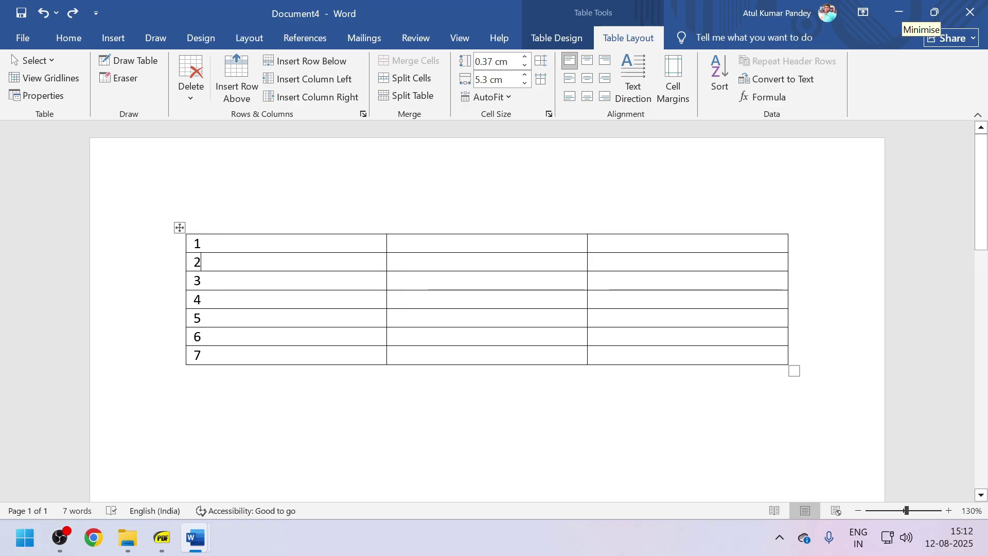
{"action": "left_click", "coordinate": [214, 318]}
{"action": "left_click", "coordinate": [213, 228]}
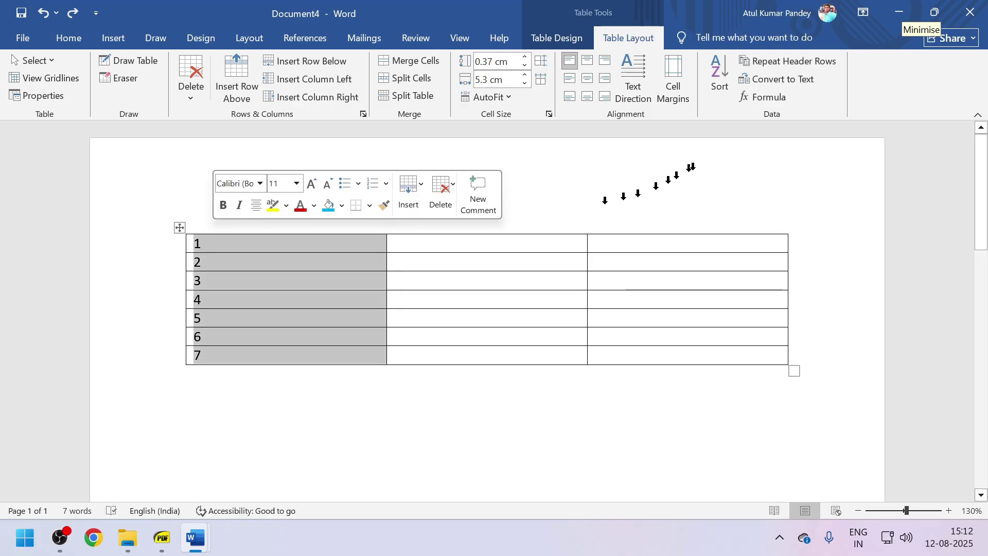
{"action": "left_click", "coordinate": [721, 77]}
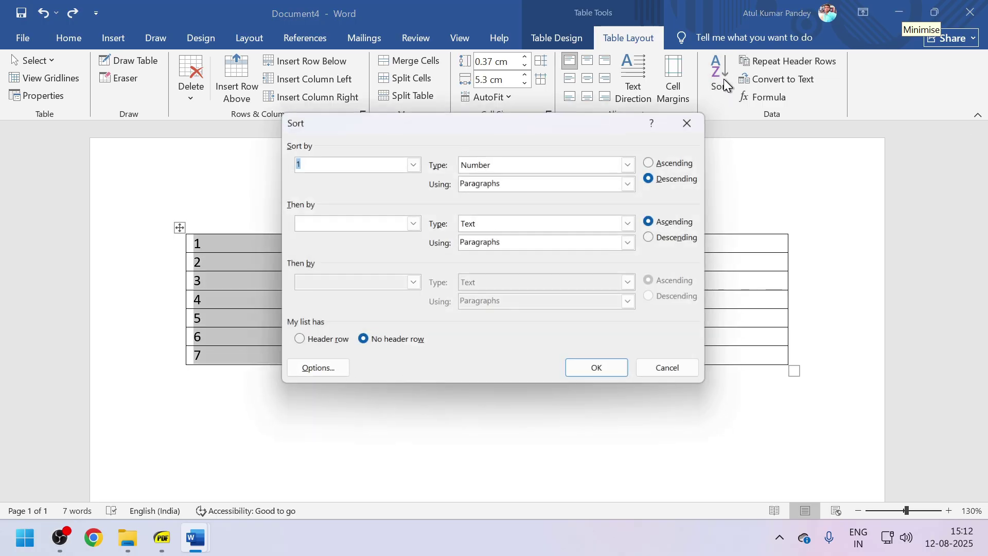
{"action": "left_click", "coordinate": [657, 163]}
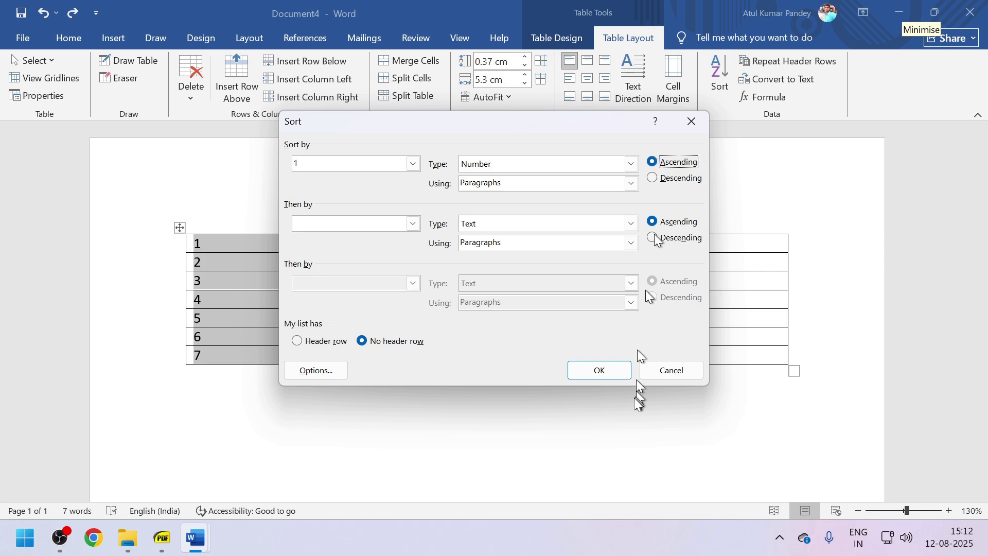
{"action": "left_click", "coordinate": [598, 370]}
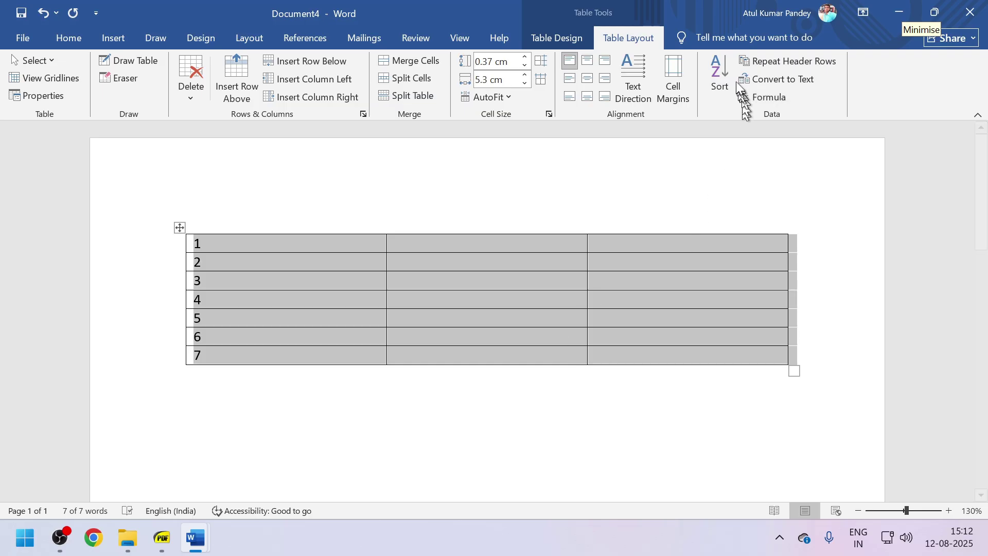
Sort the table by number in descending order with no header row.
{"action": "left_click", "coordinate": [721, 77]}
{"action": "left_click", "coordinate": [672, 174]}
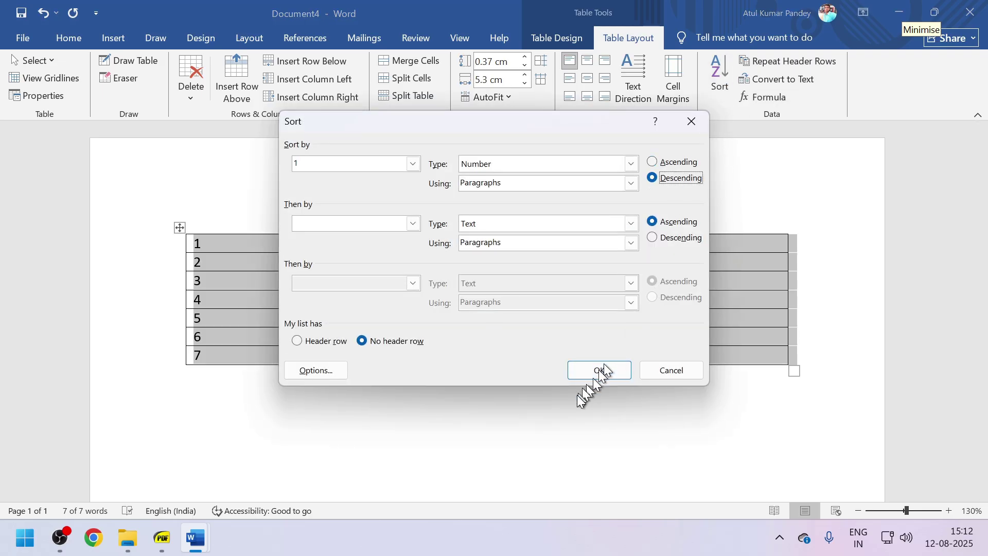
{"action": "left_click", "coordinate": [589, 372]}
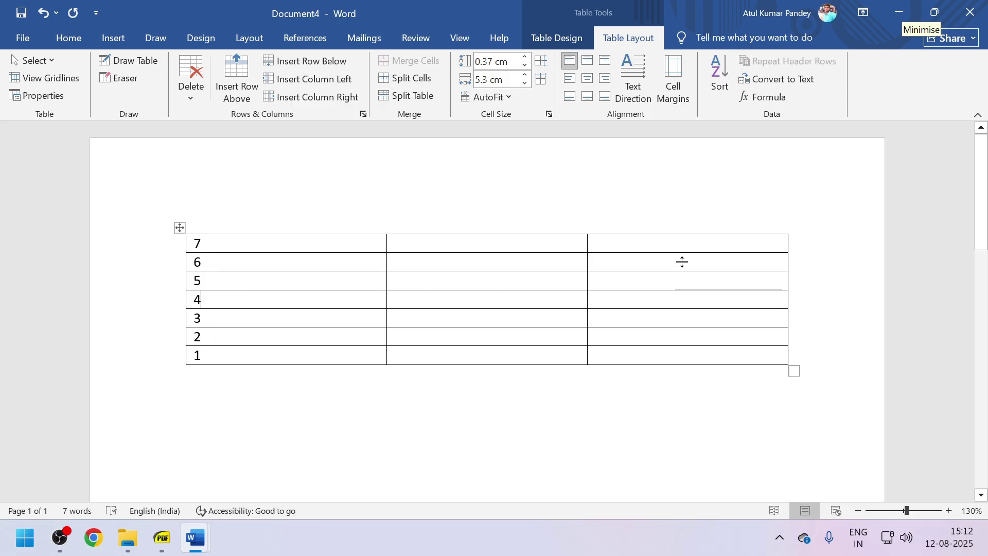
Replace the first row's contents with the headings "Name", "Class" and "Roll".
{"action": "left_click", "coordinate": [254, 232]}
{"action": "left_click", "coordinate": [244, 248]}
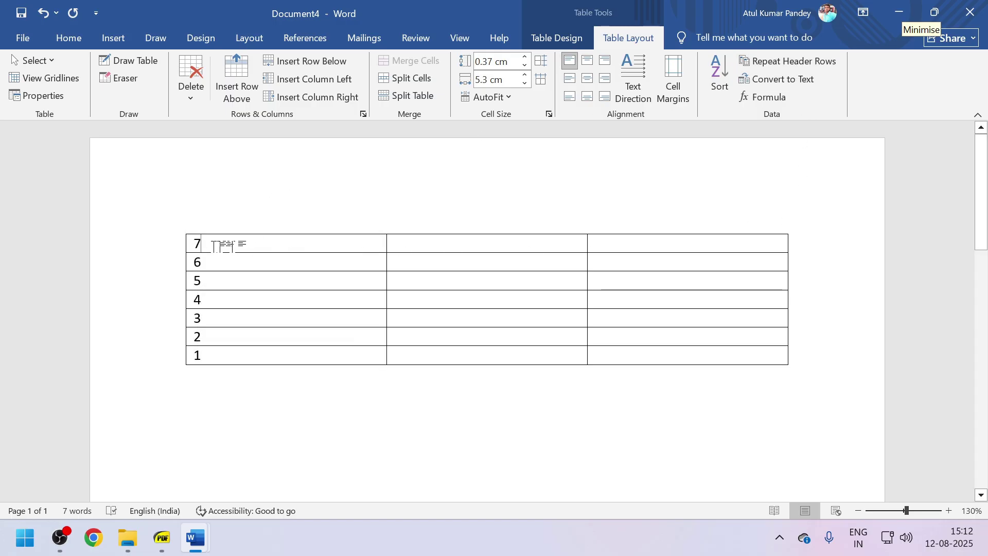
{"action": "left_click_drag", "start_coordinate": [220, 247], "coordinate": [162, 250]}
{"action": "type", "text": "Name"}
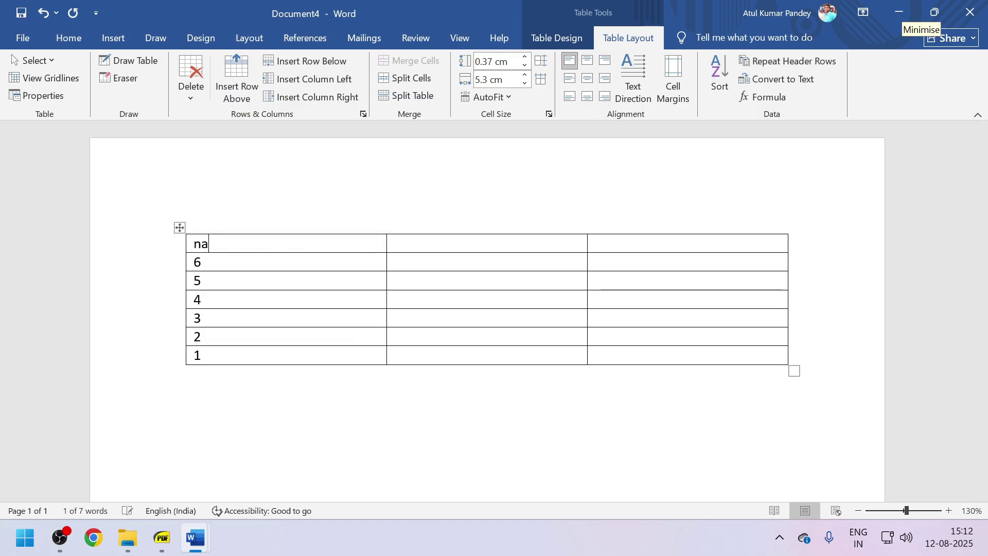
{"action": "key", "text": "Tab"}
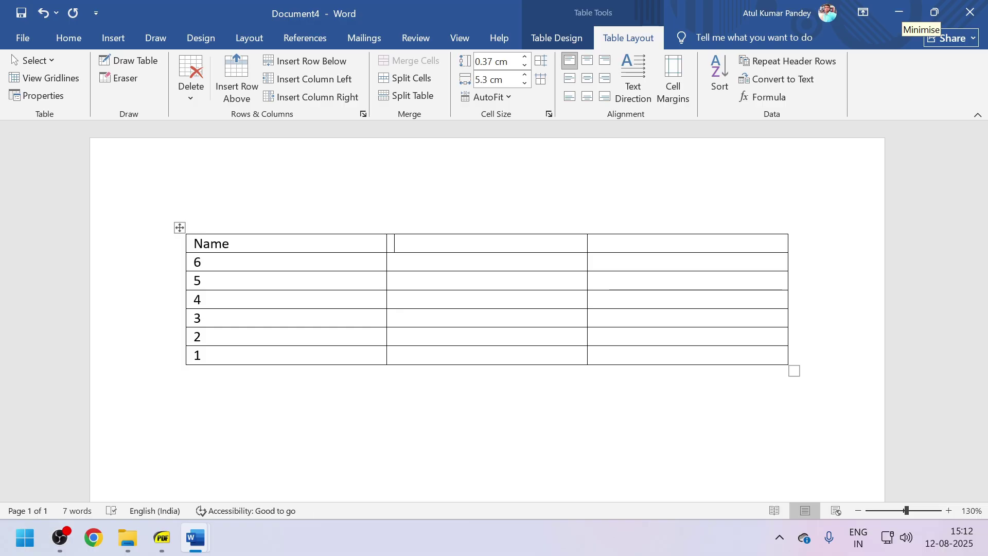
{"action": "key", "text": "Tab"}
{"action": "type", "text": "roll"}
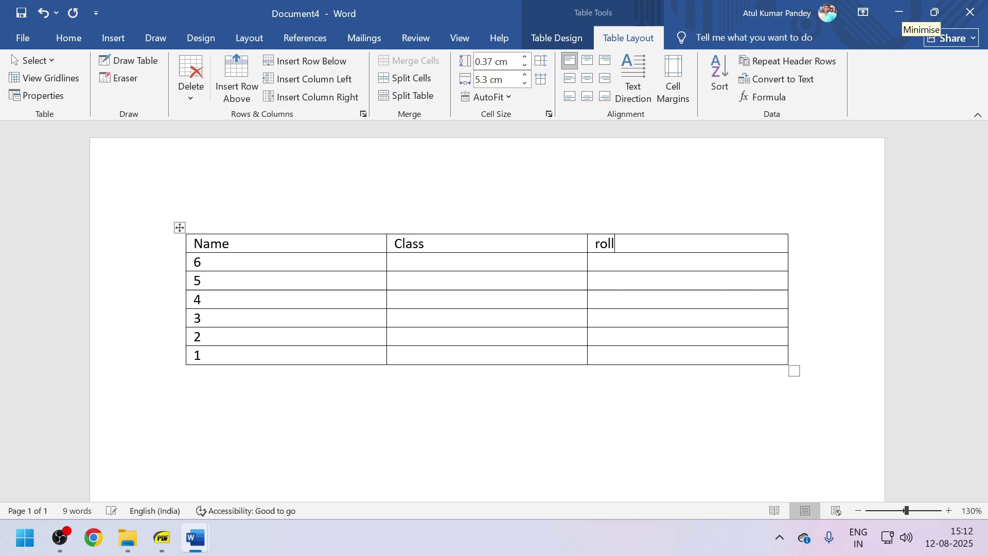
{"action": "key", "text": "Tab"}
Extend the table with many blank rows below the numbered rows.
{"action": "left_click", "coordinate": [222, 264]}
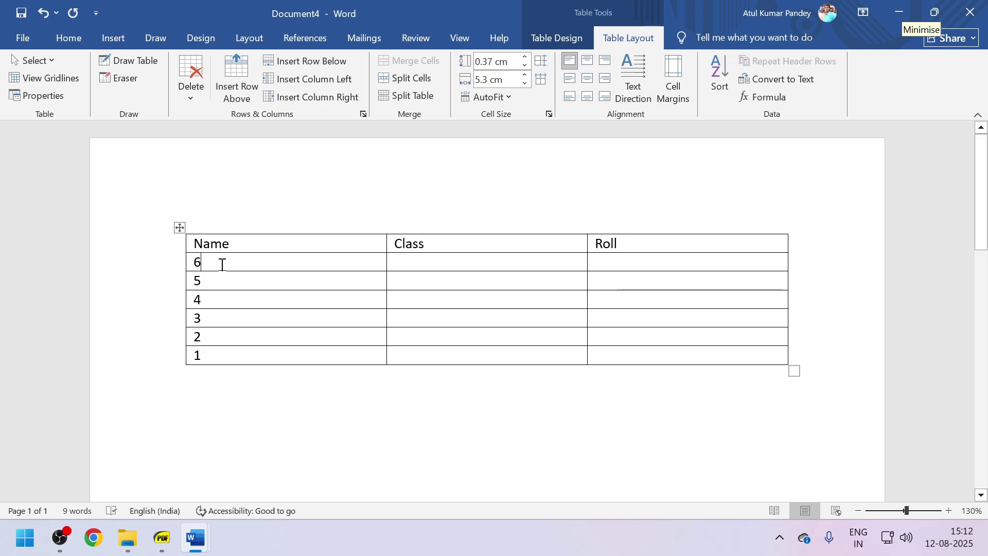
{"action": "key", "text": "Tab"}
{"action": "key", "text": "Tab"}
{"action": "key", "text": "Tab"}
{"action": "key", "text": "Tab"}
{"action": "key", "text": "Tab"}
{"action": "key", "text": "Tab"}
{"action": "key", "text": "Tab"}
{"action": "key", "text": "Tab"}
{"action": "key", "text": "Tab"}
{"action": "key", "text": "Tab"}
{"action": "key", "text": "Tab"}
{"action": "key", "text": "Tab"}
{"action": "key", "text": "Tab"}
{"action": "key", "text": "Tab"}
{"action": "key", "text": "Tab"}
{"action": "key", "text": "Tab"}
{"action": "key", "text": "Tab"}
{"action": "key", "text": "Tab"}
{"action": "key", "text": "Tab"}
{"action": "key", "text": "Tab"}
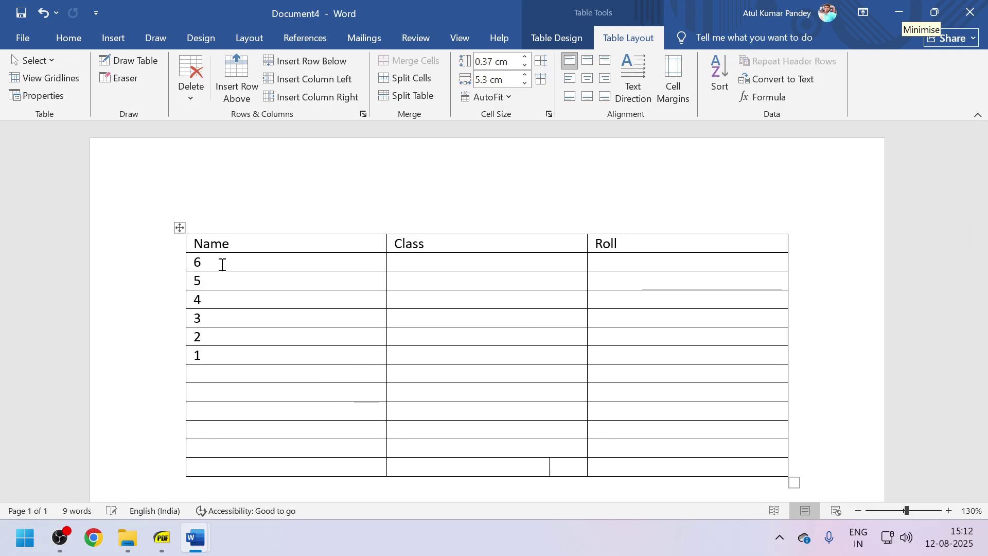
{"action": "key", "text": "Tab"}
{"action": "key", "text": "Tab"}
{"action": "key", "text": "Tab"}
{"action": "key", "text": "Tab"}
{"action": "key", "text": "Tab"}
{"action": "key", "text": "Tab"}
{"action": "key", "text": "Tab"}
{"action": "key", "text": "Tab"}
{"action": "key", "text": "Tab"}
{"action": "key", "text": "Tab"}
{"action": "key", "text": "Tab"}
{"action": "key", "text": "Tab"}
{"action": "key", "text": "Tab"}
{"action": "key", "text": "Tab"}
{"action": "key", "text": "Tab"}
{"action": "key", "text": "Tab"}
{"action": "key", "text": "Tab"}
{"action": "key", "text": "Tab"}
{"action": "key", "text": "Tab"}
{"action": "key", "text": "Tab"}
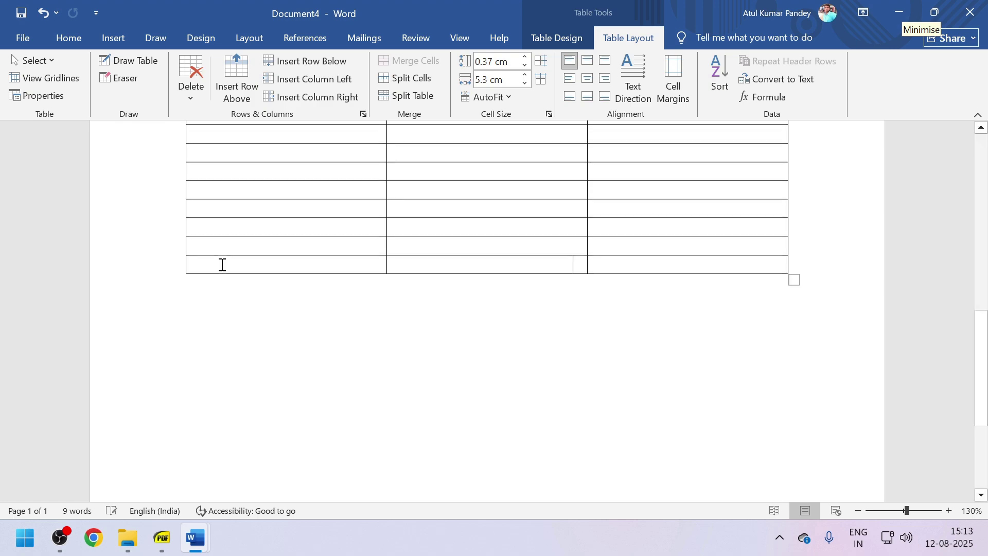
Set the heading row with "Name", "Class" and "Roll" as a repeating header row.
{"action": "scroll", "coordinate": [221, 264], "scroll_direction": "down", "scroll_amount": 2}
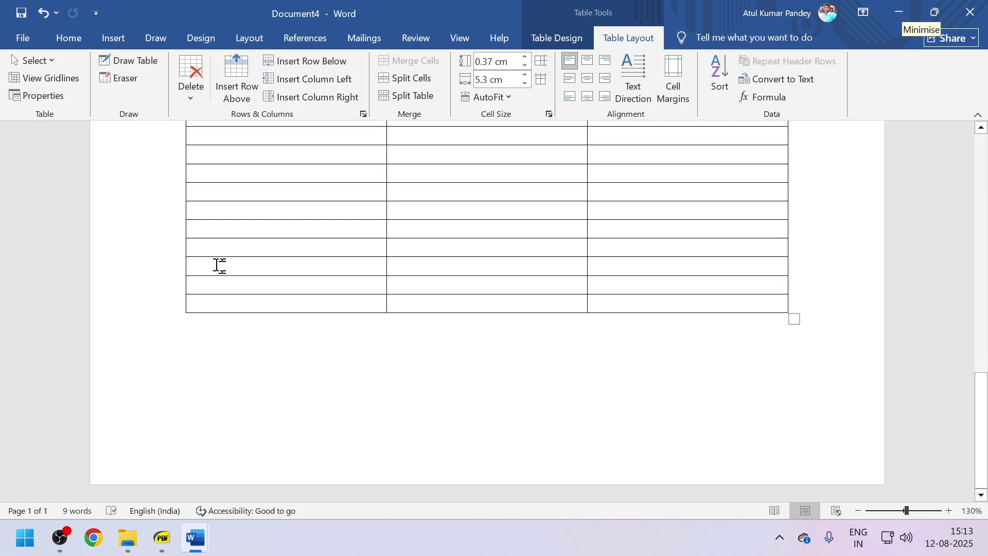
{"action": "scroll", "coordinate": [219, 280], "scroll_direction": "up", "scroll_amount": 10}
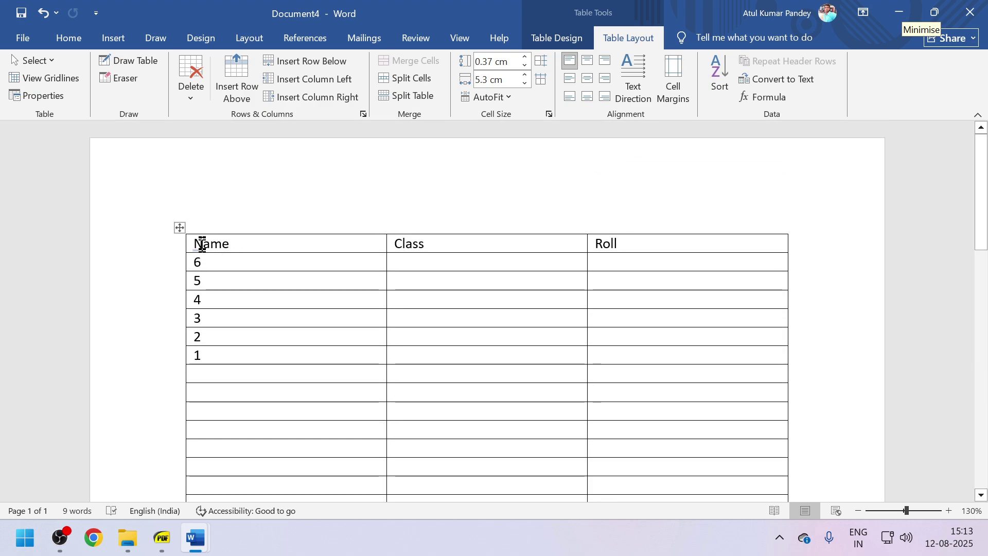
{"action": "mouse_move", "coordinate": [196, 244]}
{"action": "left_mouse_down"}
{"action": "mouse_move", "coordinate": [511, 260]}
{"action": "mouse_move", "coordinate": [587, 281]}
{"action": "left_mouse_up"}
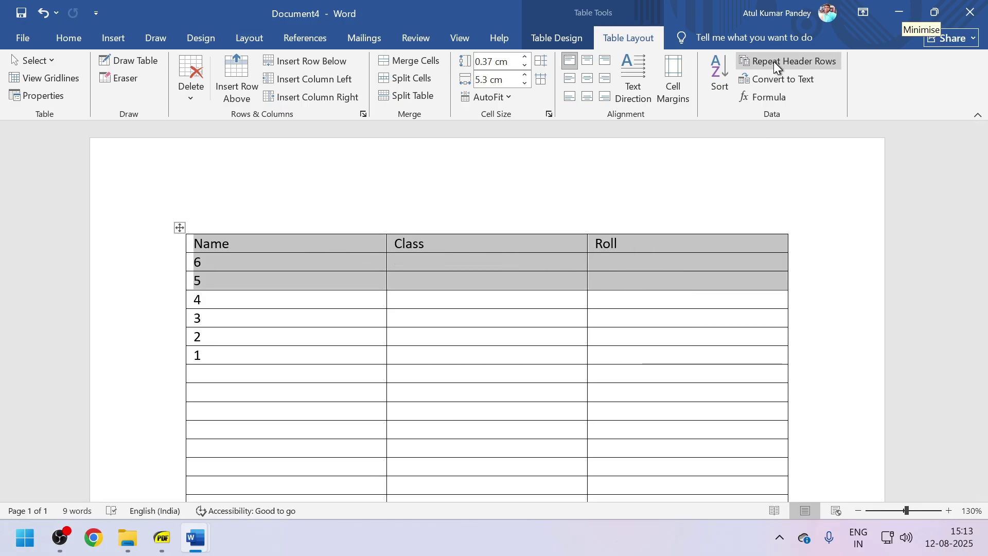
{"action": "left_click", "coordinate": [711, 335]}
{"action": "left_click", "coordinate": [676, 247]}
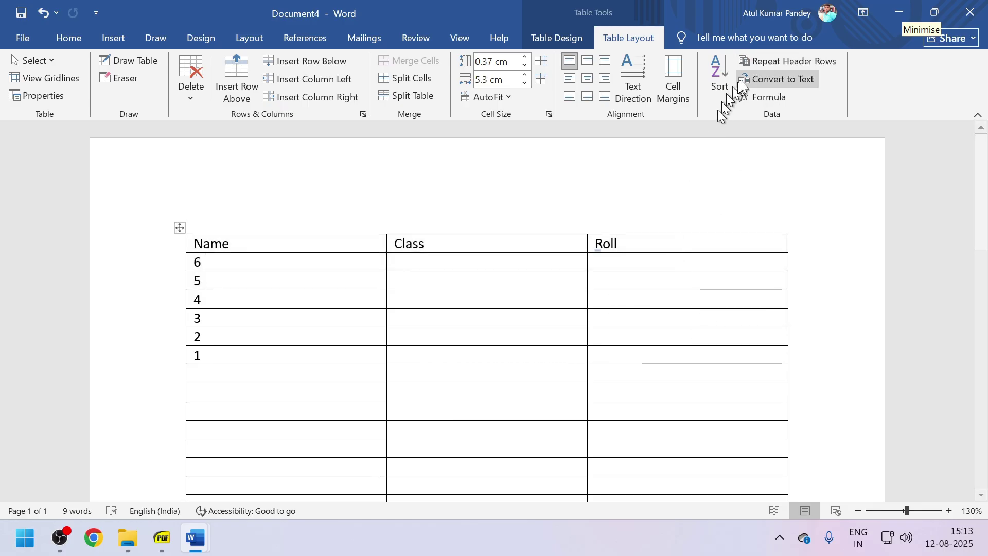
{"action": "left_click", "coordinate": [791, 61]}
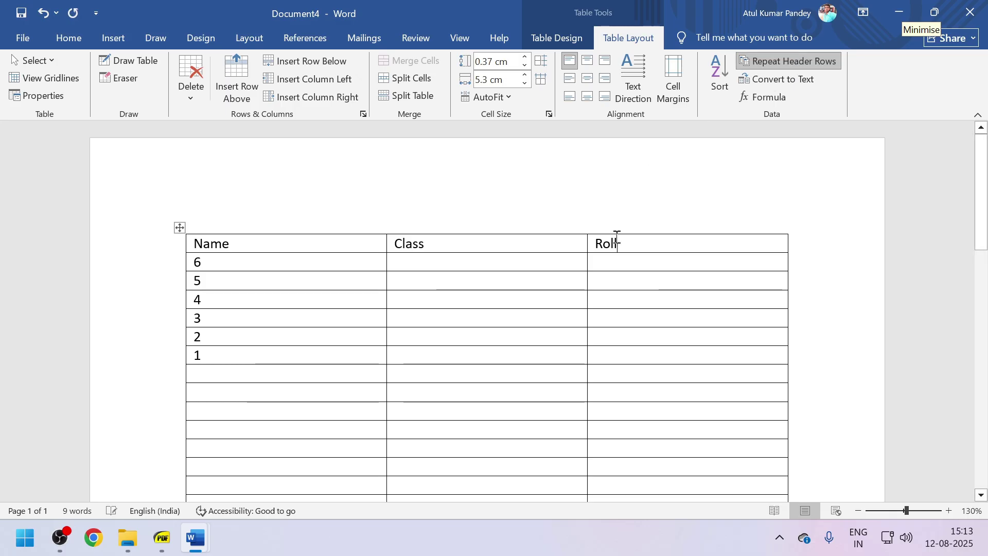
Add blank rows at the end of the table so it continues onto a second page, and check the repeated heading row there.
{"action": "scroll", "coordinate": [580, 331], "scroll_direction": "down", "scroll_amount": 5}
{"action": "scroll", "coordinate": [571, 355], "scroll_direction": "down", "scroll_amount": 2}
{"action": "left_click", "coordinate": [673, 304]}
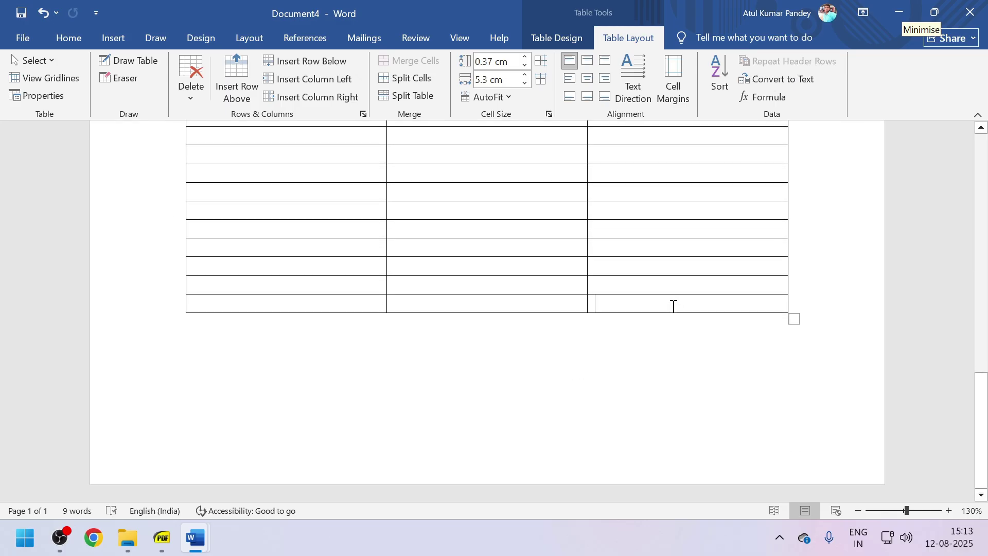
{"action": "key", "text": "Tab"}
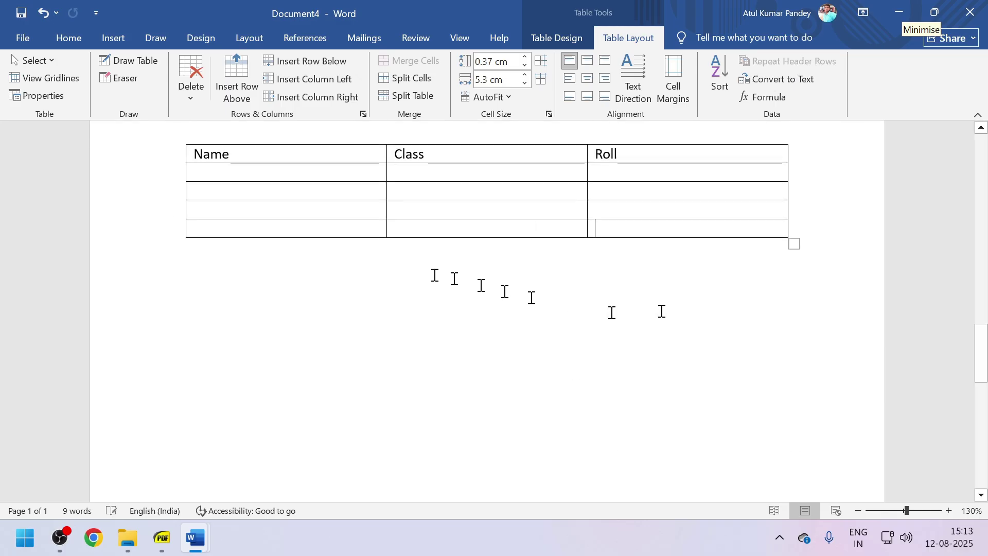
{"action": "scroll", "coordinate": [380, 266], "scroll_direction": "up", "scroll_amount": 4}
{"action": "left_click_drag", "start_coordinate": [286, 355], "coordinate": [604, 355]}
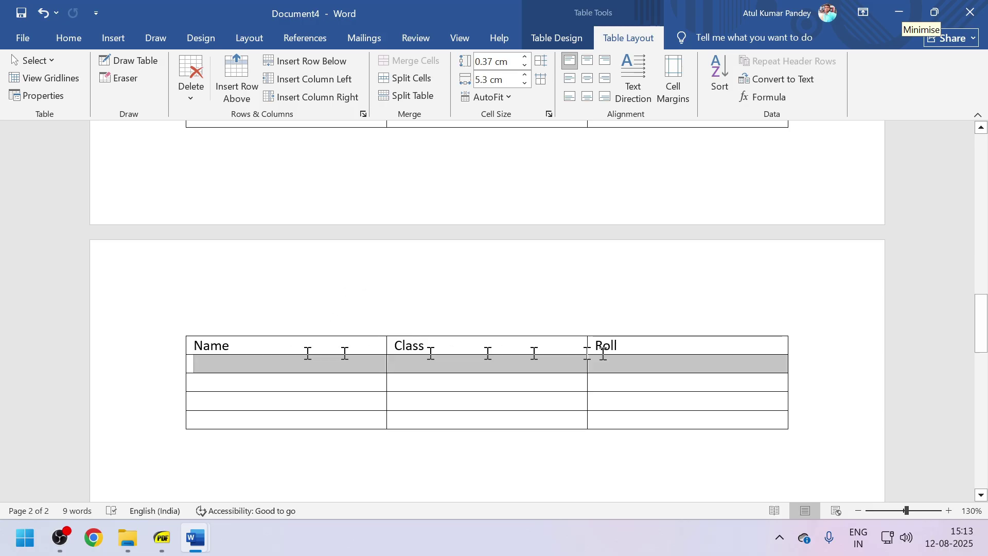
{"action": "scroll", "coordinate": [490, 350], "scroll_direction": "up", "scroll_amount": 10}
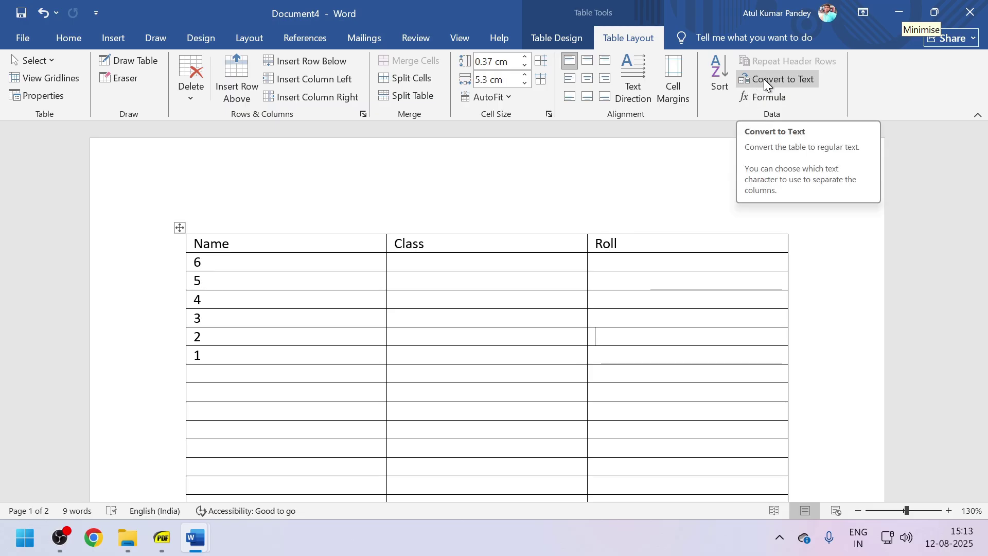
{"action": "left_click", "coordinate": [238, 247]}
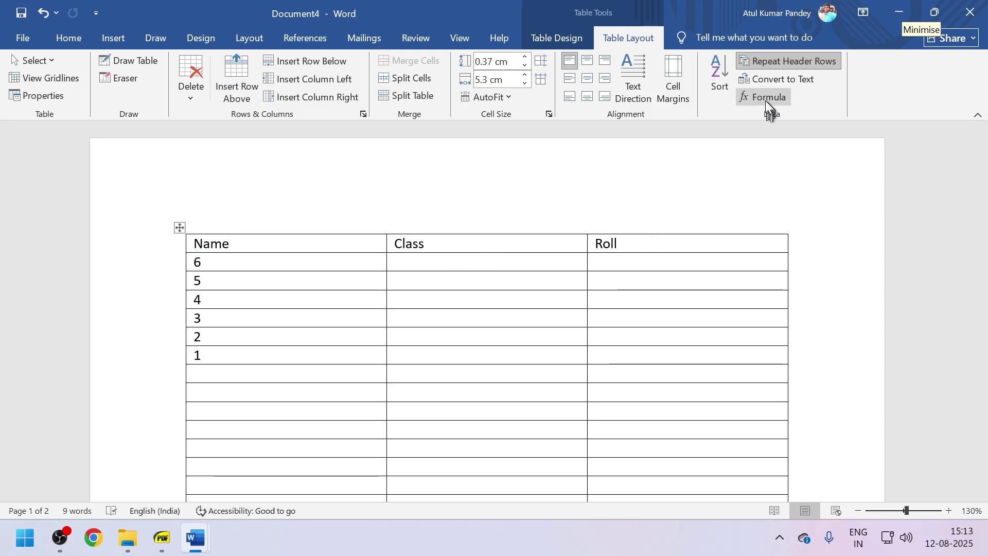
Insert the formula =SUM(ABOVE) in the first column's blank cell directly below the numbers.
{"action": "scroll", "coordinate": [643, 280], "scroll_direction": "down", "scroll_amount": 3}
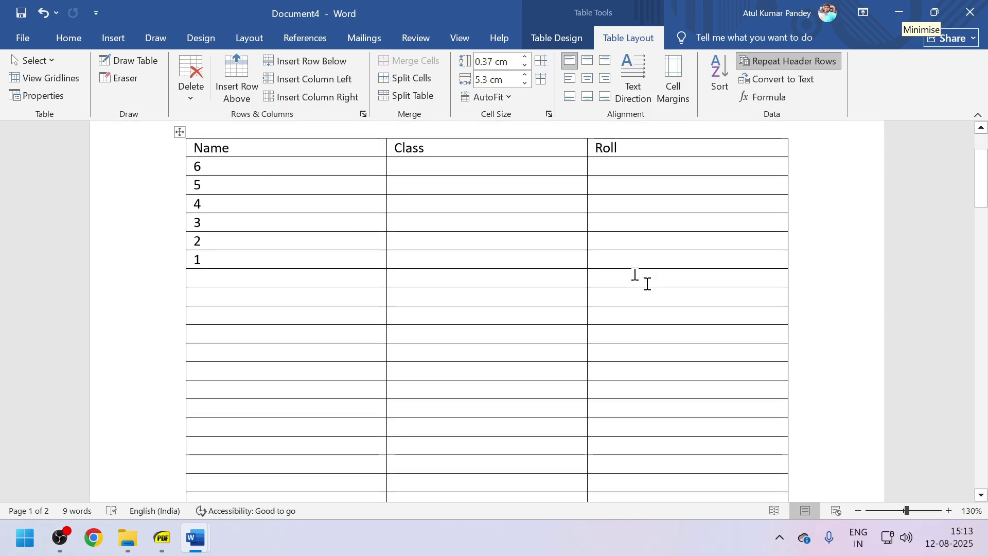
{"action": "left_click", "coordinate": [210, 281]}
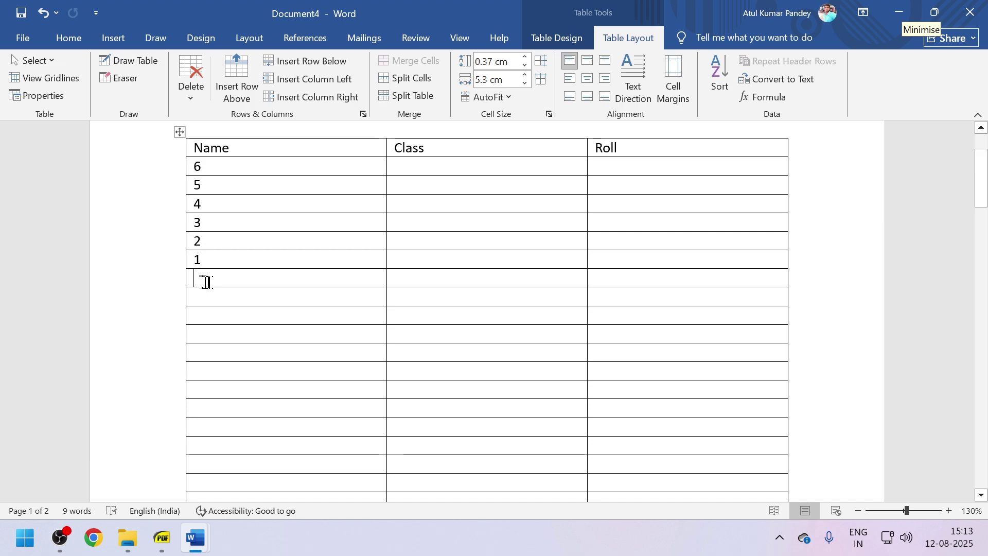
{"action": "left_click", "coordinate": [758, 97]}
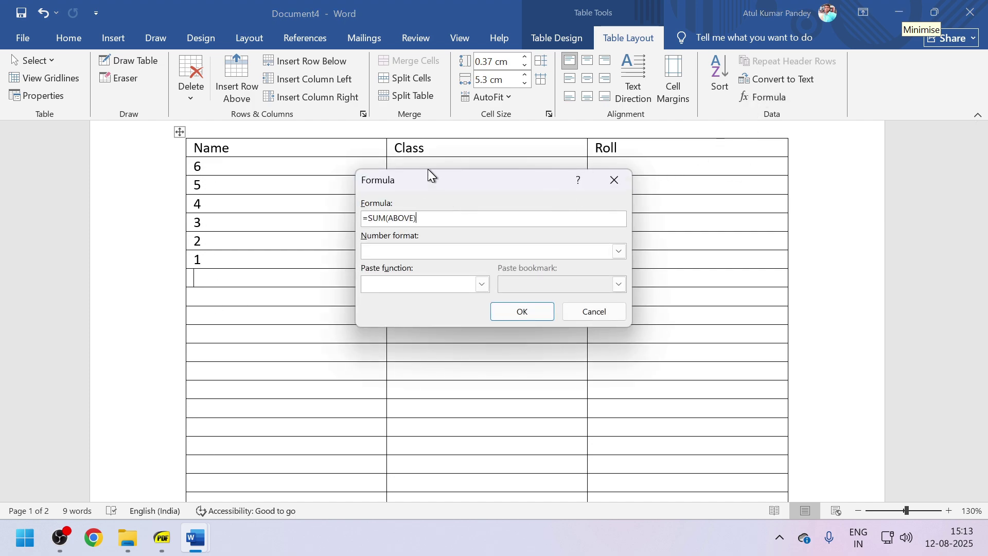
{"action": "left_click_drag", "start_coordinate": [428, 170], "coordinate": [491, 179]}
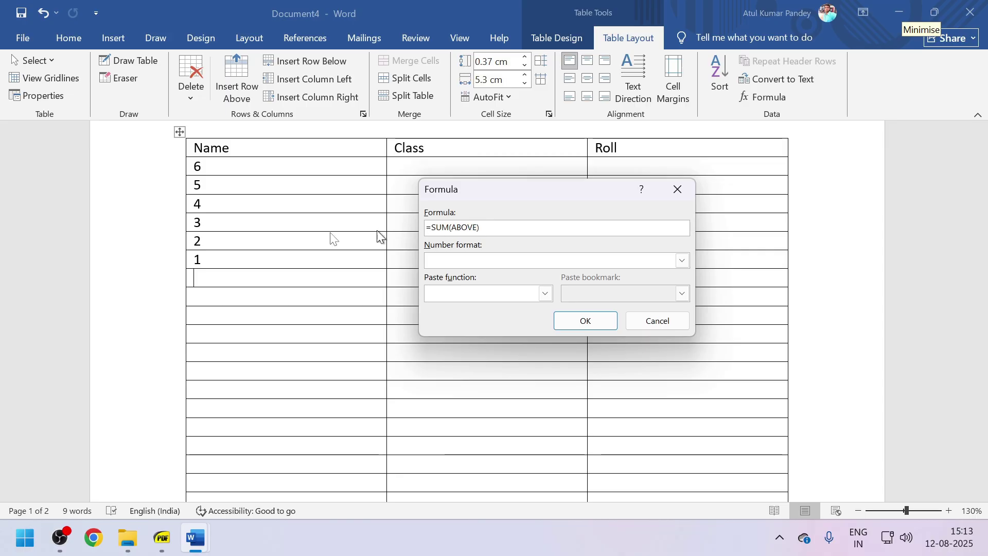
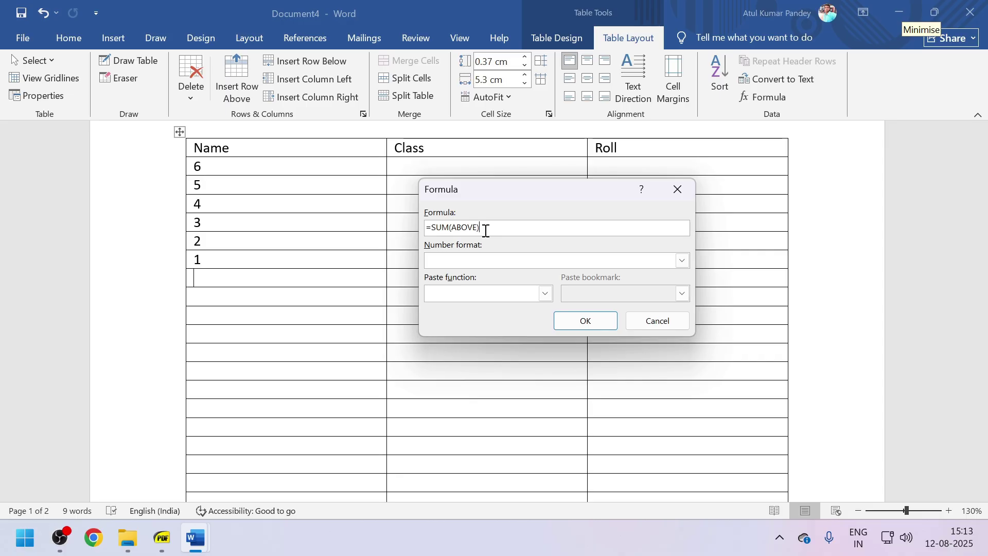
{"action": "left_click", "coordinate": [562, 320]}
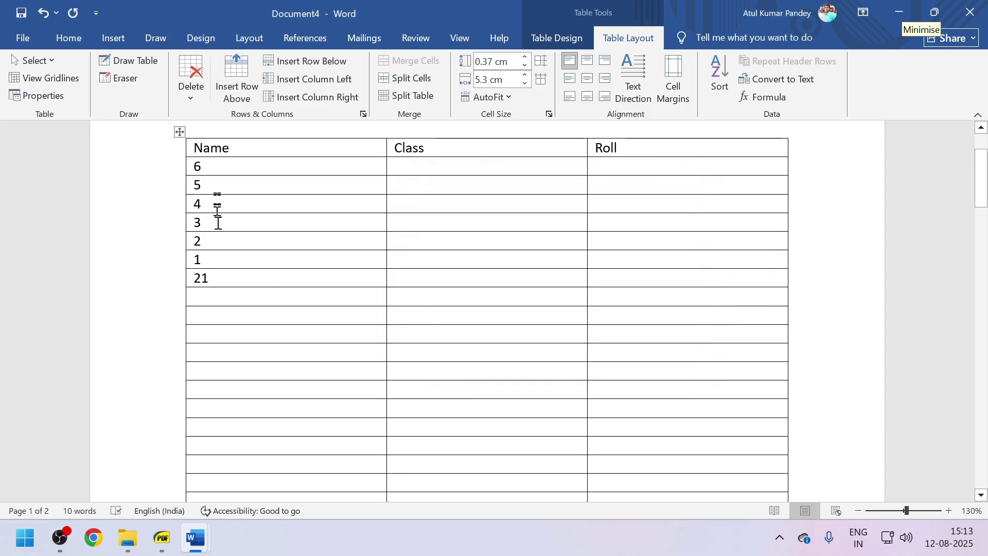
{"action": "left_click_drag", "start_coordinate": [216, 169], "coordinate": [211, 238]}
{"action": "left_click", "coordinate": [217, 318]}
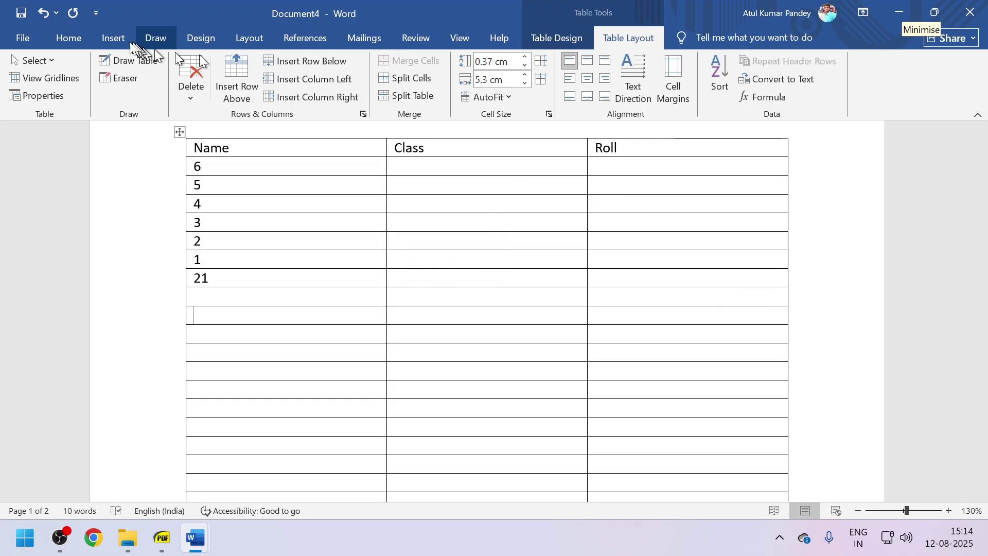
Create a new blank document and insert the AIRTEL picture from the device's documents folder.
{"action": "left_click", "coordinate": [109, 39]}
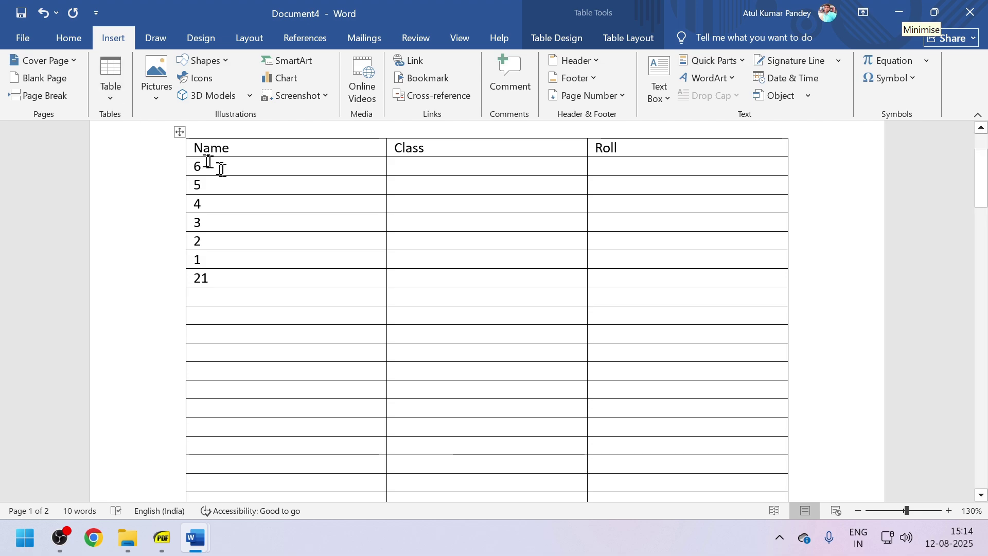
{"action": "key", "text": "ctrl+n"}
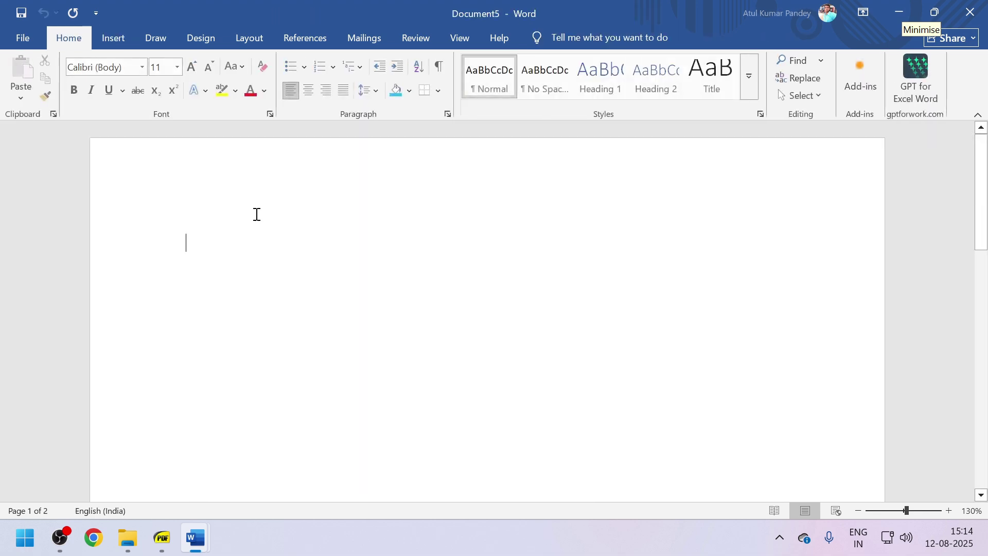
{"action": "left_click", "coordinate": [127, 42]}
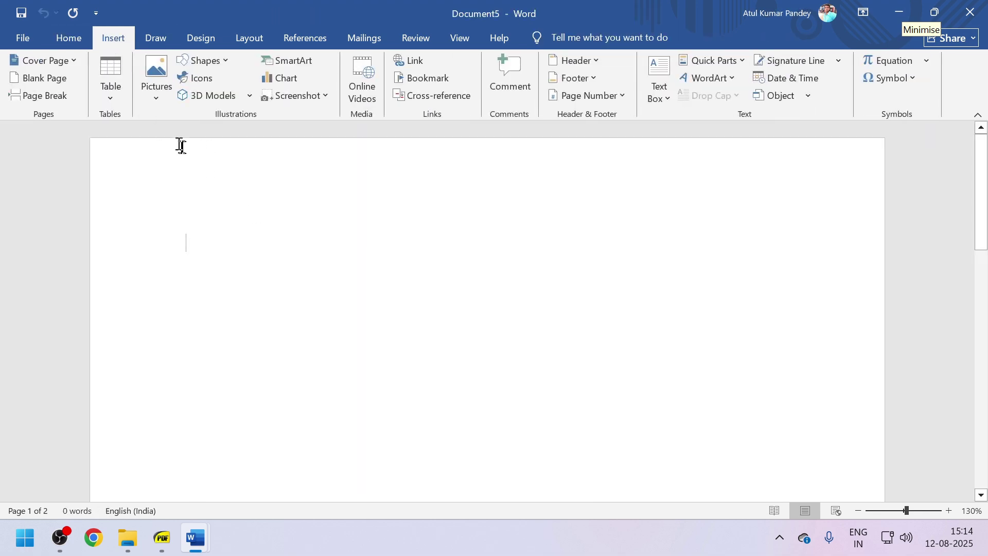
{"action": "left_click", "coordinate": [161, 94]}
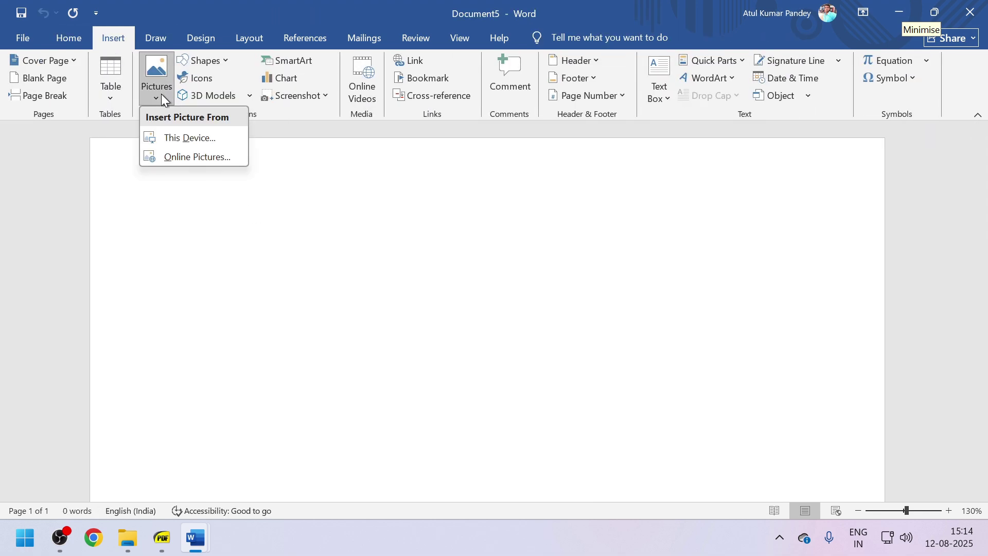
{"action": "left_click", "coordinate": [181, 136]}
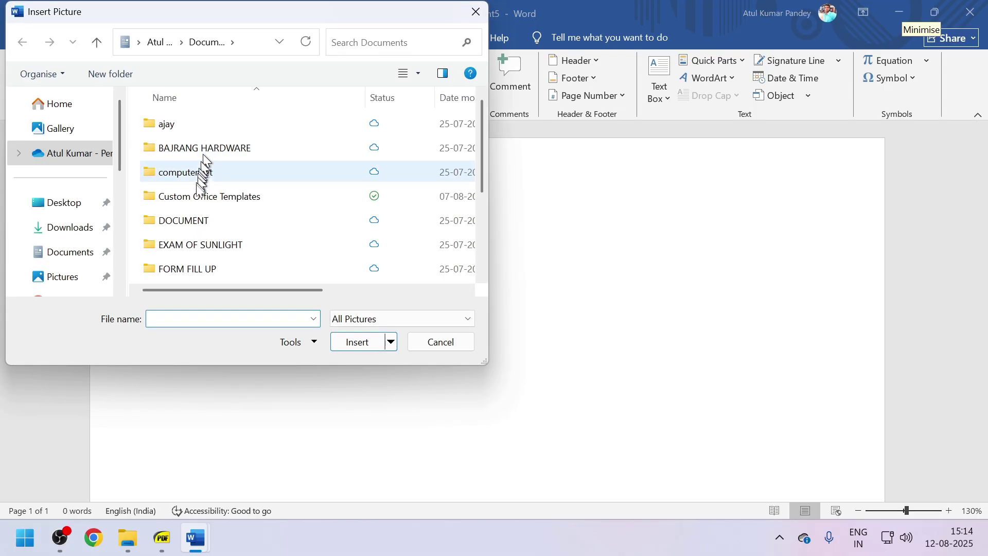
{"action": "scroll", "coordinate": [199, 183], "scroll_direction": "down", "scroll_amount": 2}
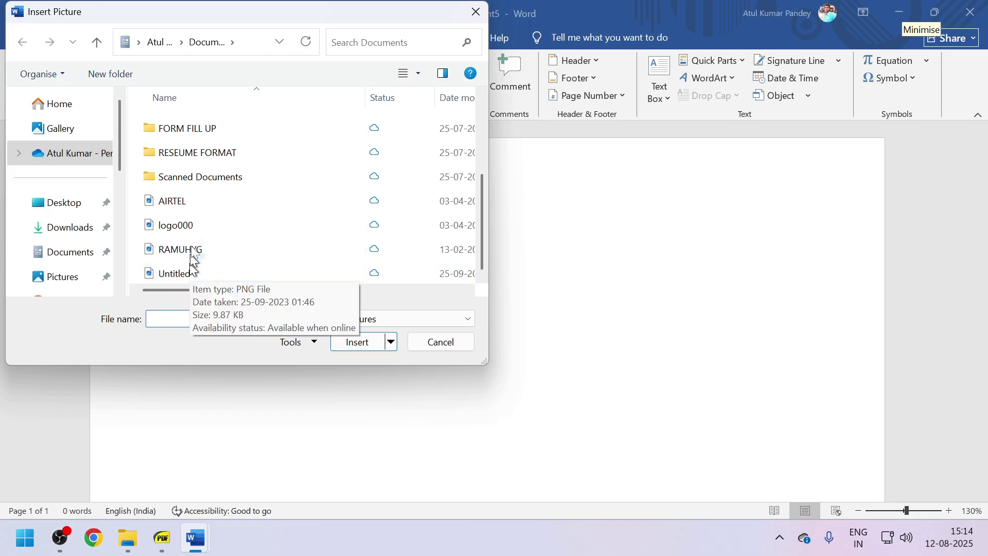
{"action": "left_click", "coordinate": [196, 200]}
{"action": "left_click", "coordinate": [354, 343]}
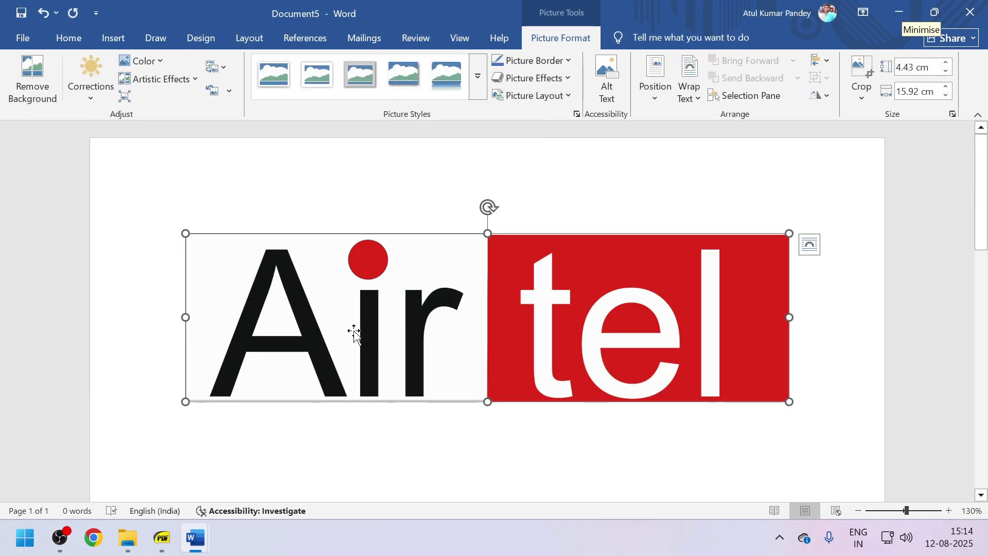
{"action": "left_click", "coordinate": [120, 31]}
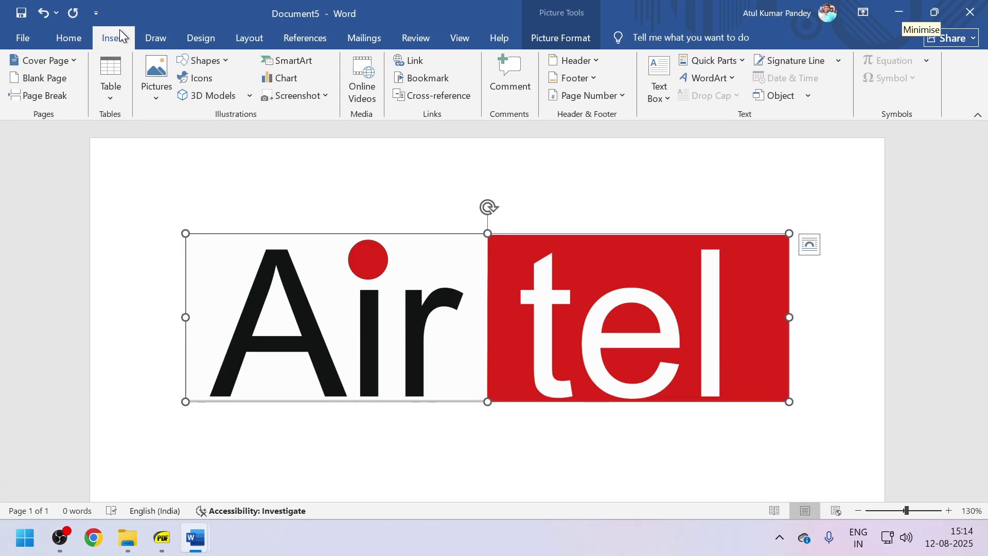
{"action": "left_click", "coordinate": [159, 98]}
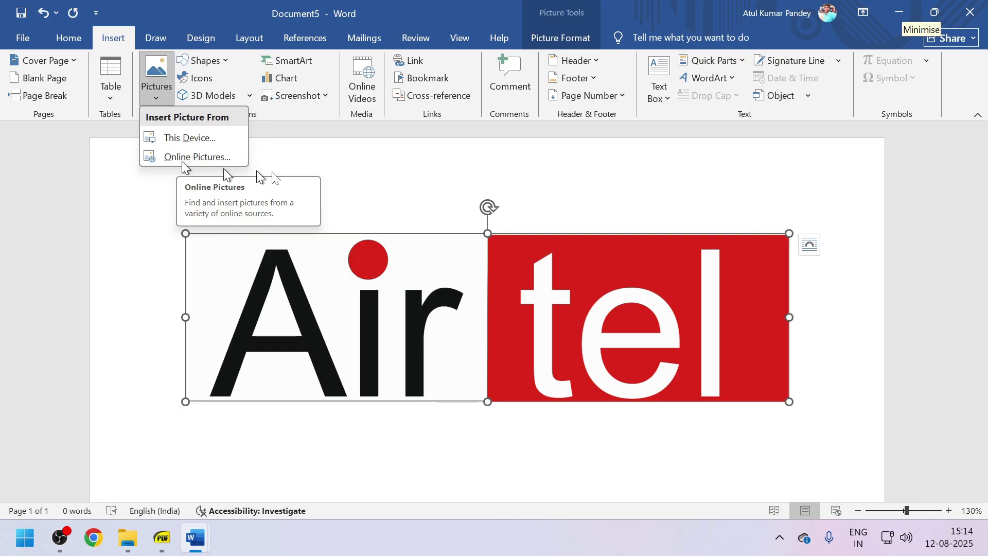
{"action": "left_click", "coordinate": [400, 189]}
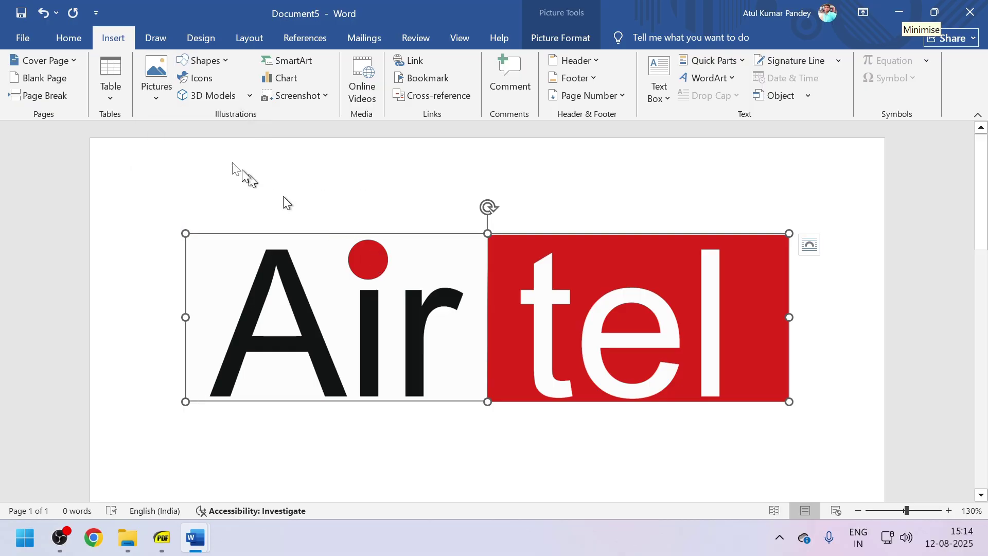
{"action": "left_click_drag", "start_coordinate": [584, 336], "coordinate": [596, 315]}
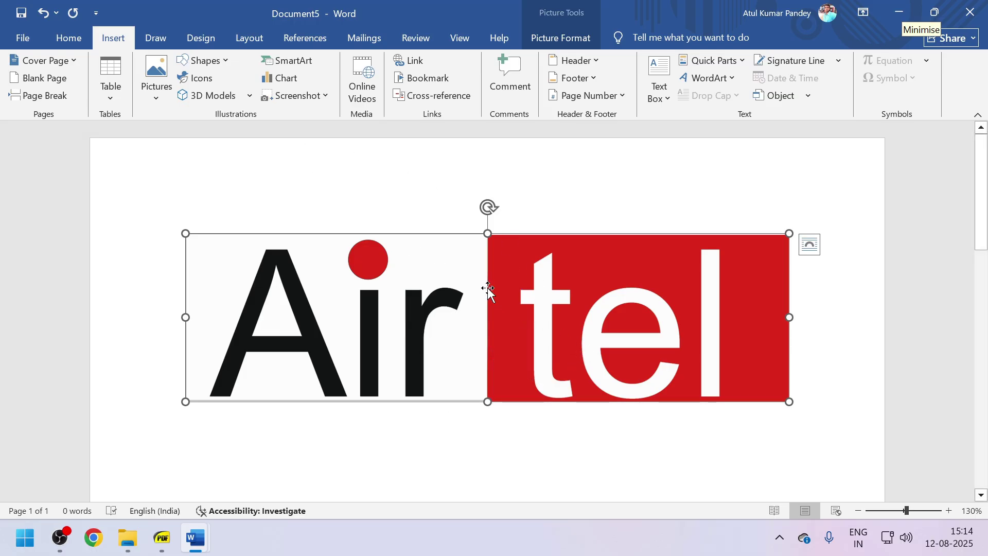
Remove the Airtel picture's background with the automatic selection, keep the changes, and undo the removal.
{"action": "left_click", "coordinate": [567, 37]}
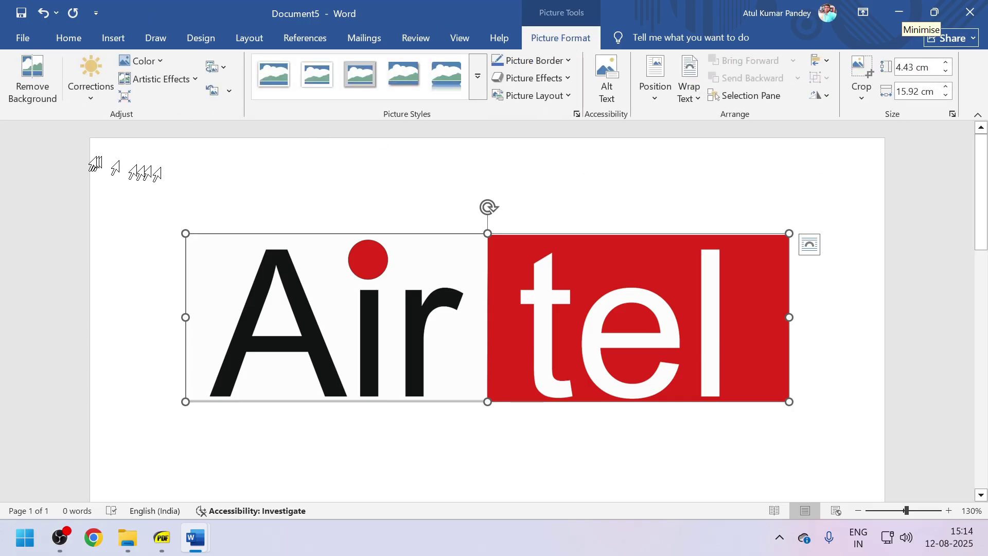
{"action": "left_click", "coordinate": [36, 94]}
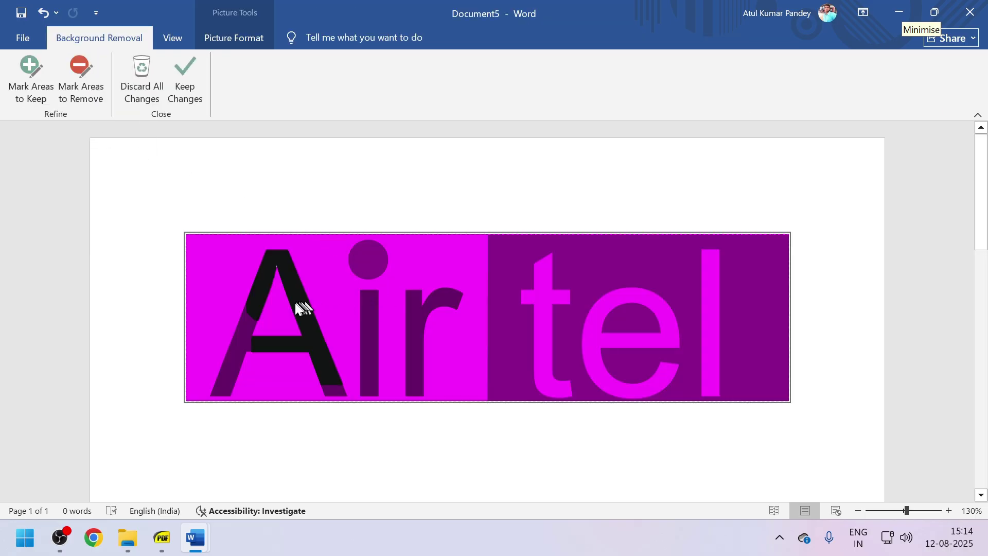
{"action": "left_click", "coordinate": [185, 86]}
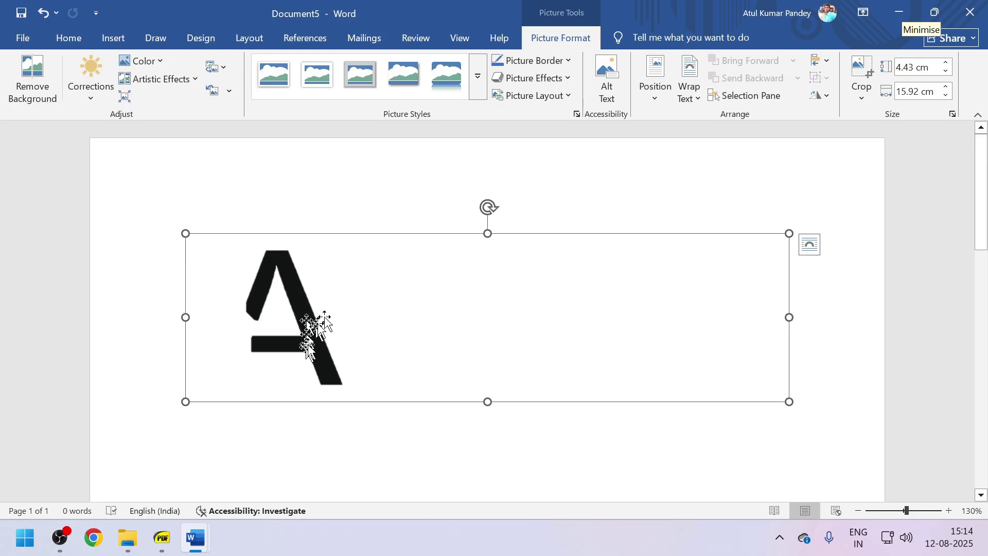
{"action": "key", "text": "ctrl+z"}
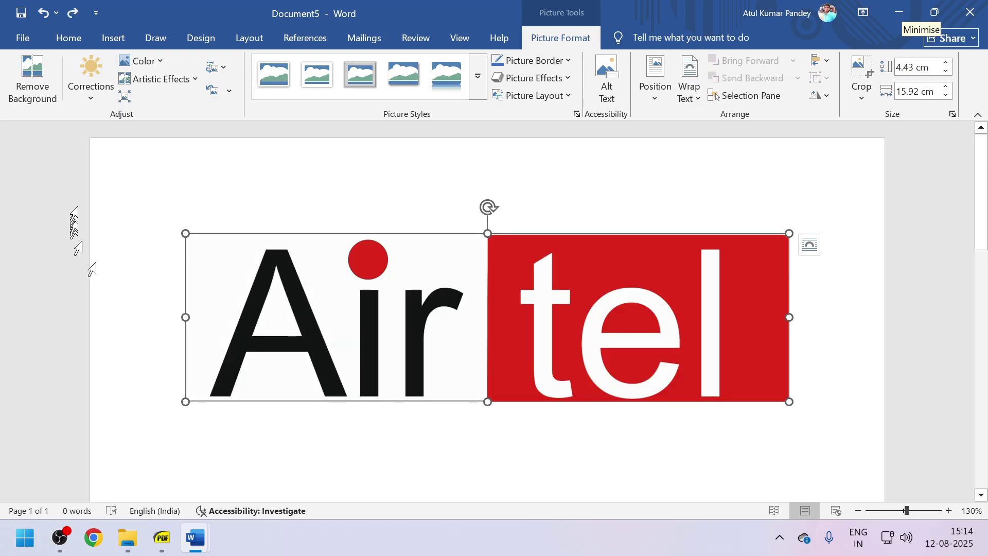
Remove the Airtel picture's background with several lettering areas marked to keep, and apply the result.
{"action": "left_click", "coordinate": [54, 101]}
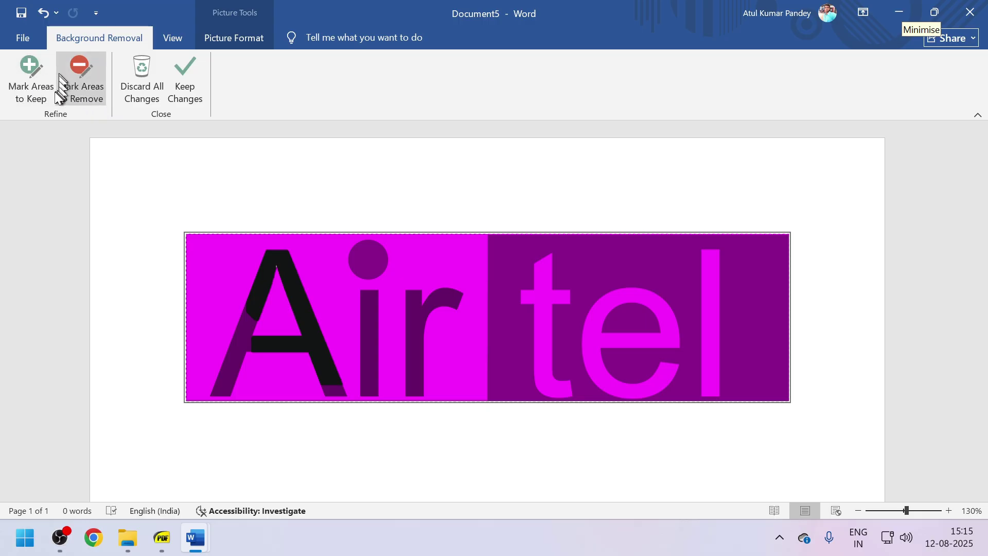
{"action": "left_click", "coordinate": [36, 89]}
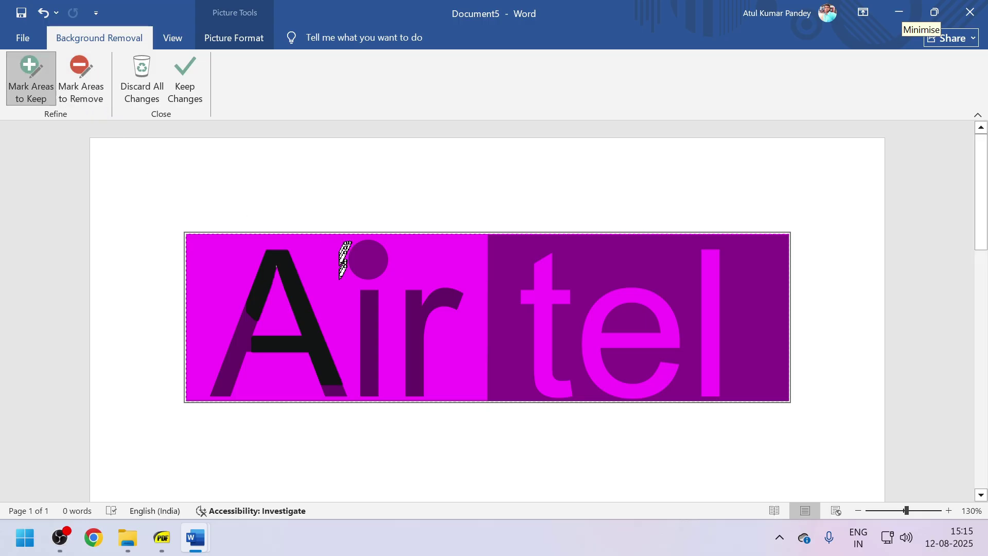
{"action": "mouse_move", "coordinate": [340, 301]}
{"action": "left_mouse_down"}
{"action": "mouse_move", "coordinate": [530, 337]}
{"action": "mouse_move", "coordinate": [649, 293]}
{"action": "mouse_move", "coordinate": [584, 274]}
{"action": "left_mouse_up"}
{"action": "mouse_move", "coordinate": [656, 277]}
{"action": "left_mouse_down"}
{"action": "mouse_move", "coordinate": [767, 383]}
{"action": "mouse_move", "coordinate": [683, 288]}
{"action": "left_mouse_up"}
{"action": "left_click_drag", "start_coordinate": [682, 289], "coordinate": [711, 292]}
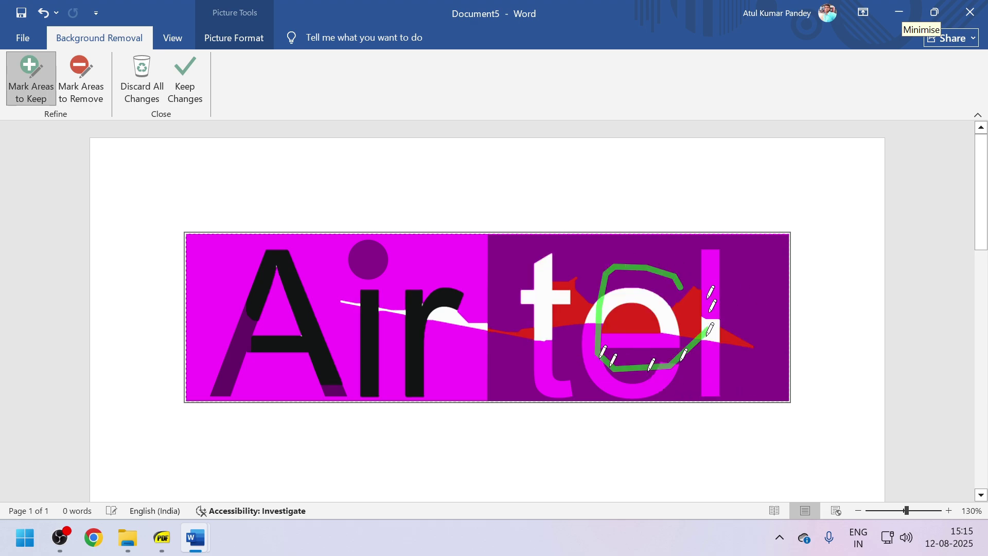
{"action": "left_click_drag", "start_coordinate": [706, 335], "coordinate": [707, 334]}
{"action": "mouse_move", "coordinate": [530, 301]}
{"action": "left_mouse_down"}
{"action": "mouse_move", "coordinate": [520, 309]}
{"action": "mouse_move", "coordinate": [593, 262]}
{"action": "left_mouse_up"}
{"action": "left_click_drag", "start_coordinate": [693, 285], "coordinate": [740, 356]}
{"action": "left_click_drag", "start_coordinate": [426, 316], "coordinate": [552, 364]}
{"action": "left_click_drag", "start_coordinate": [353, 293], "coordinate": [545, 334]}
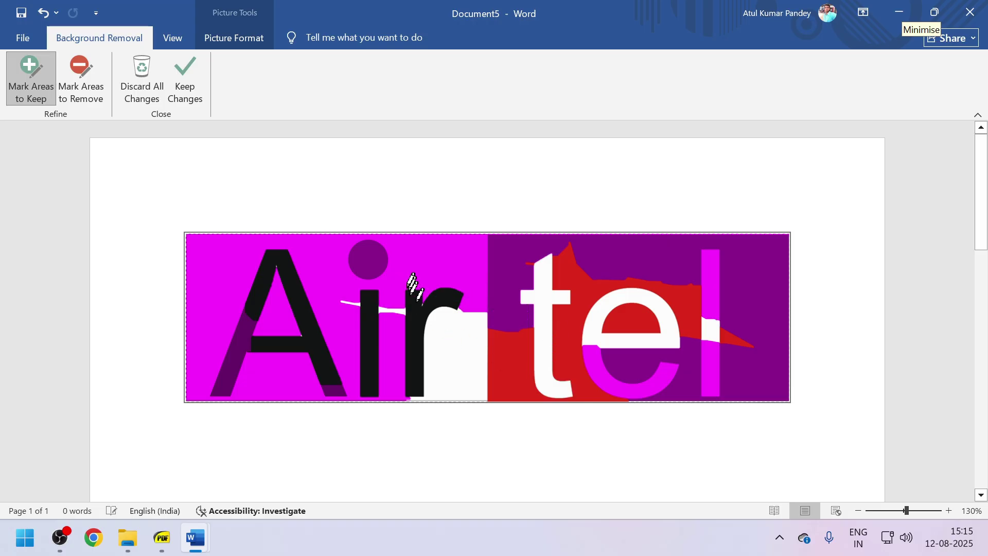
{"action": "mouse_move", "coordinate": [412, 281]}
{"action": "left_mouse_down"}
{"action": "mouse_move", "coordinate": [410, 288]}
{"action": "mouse_move", "coordinate": [257, 247]}
{"action": "mouse_move", "coordinate": [389, 393]}
{"action": "left_mouse_up"}
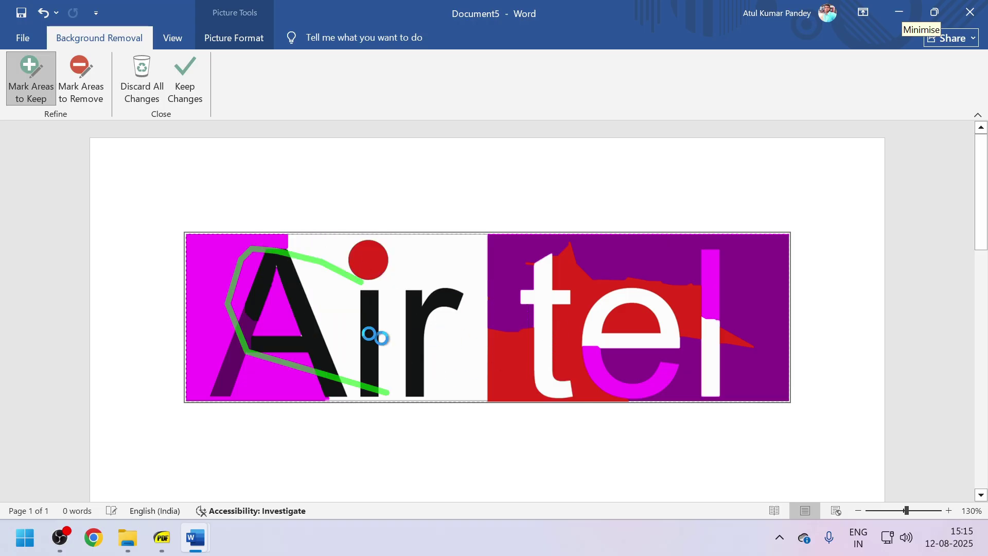
{"action": "left_click_drag", "start_coordinate": [351, 307], "coordinate": [363, 363]}
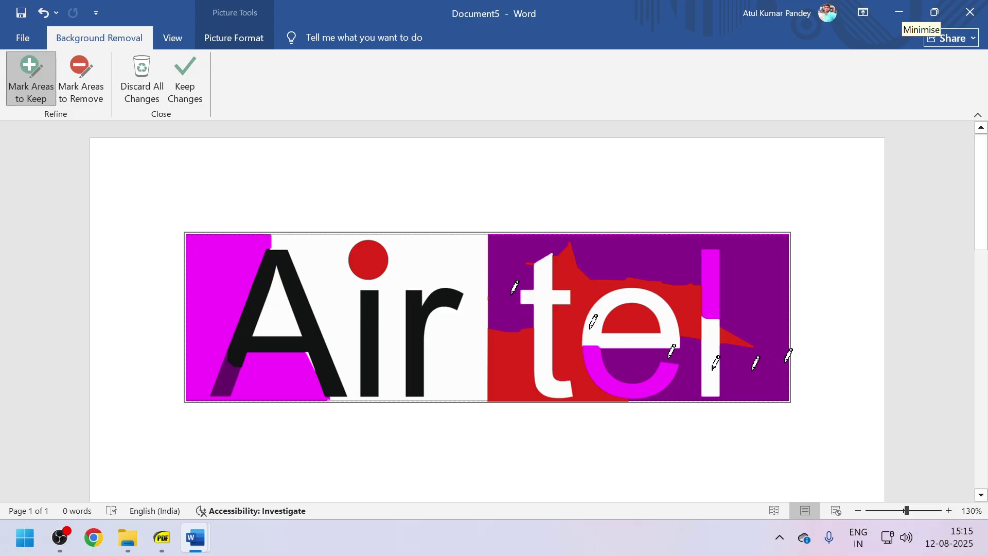
{"action": "left_click", "coordinate": [193, 75]}
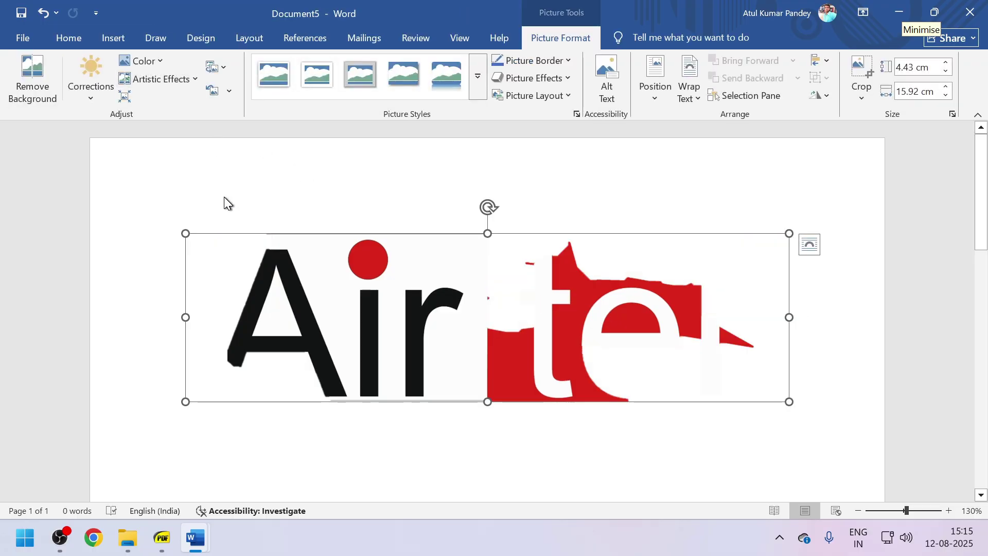
Undo the applied background removal and discard all of its changes to restore the full Airtel picture.
{"action": "key", "text": "ctrl+z"}
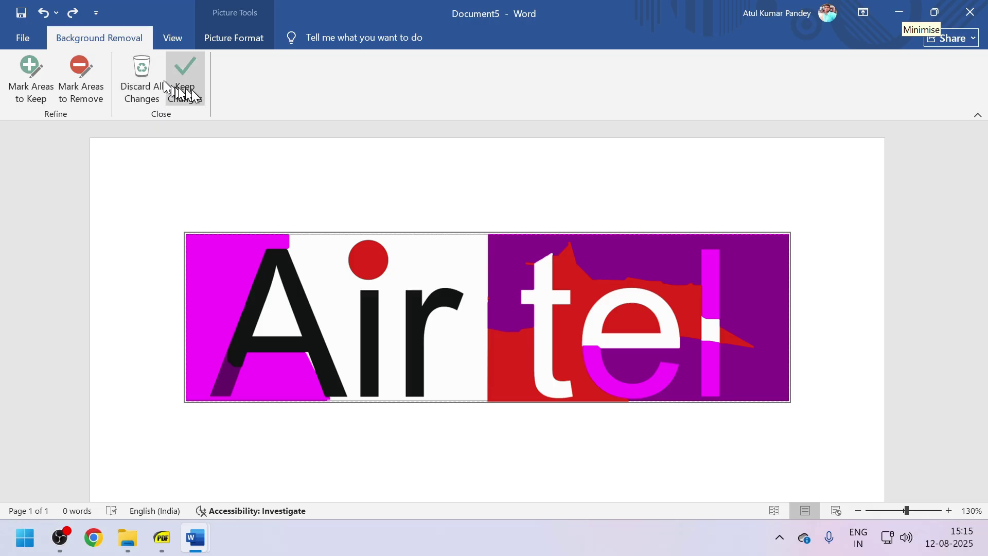
{"action": "left_click", "coordinate": [128, 86]}
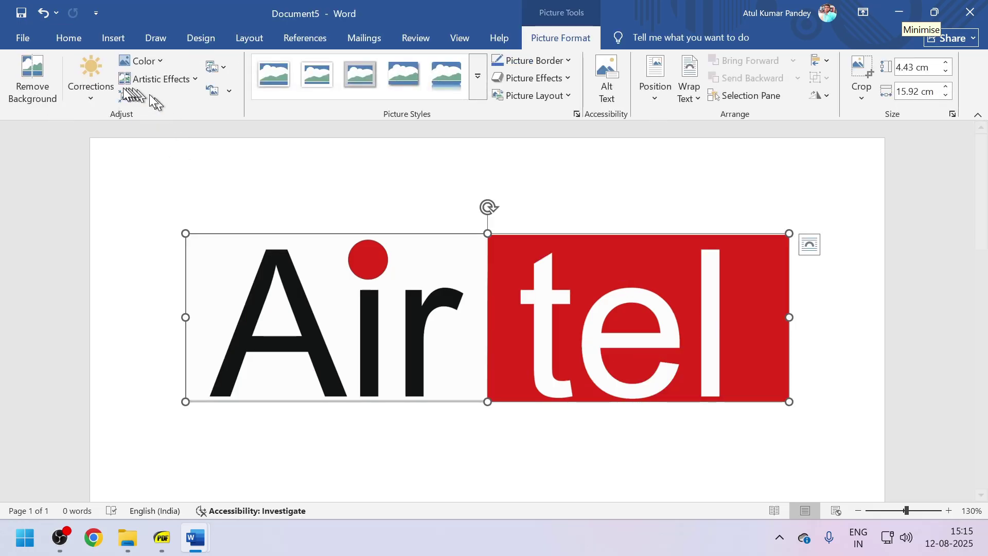
Raise the picture's contrast one preset at normal brightness, recolor it dark gray, and apply a rough-edged artistic effect.
{"action": "left_click", "coordinate": [91, 82]}
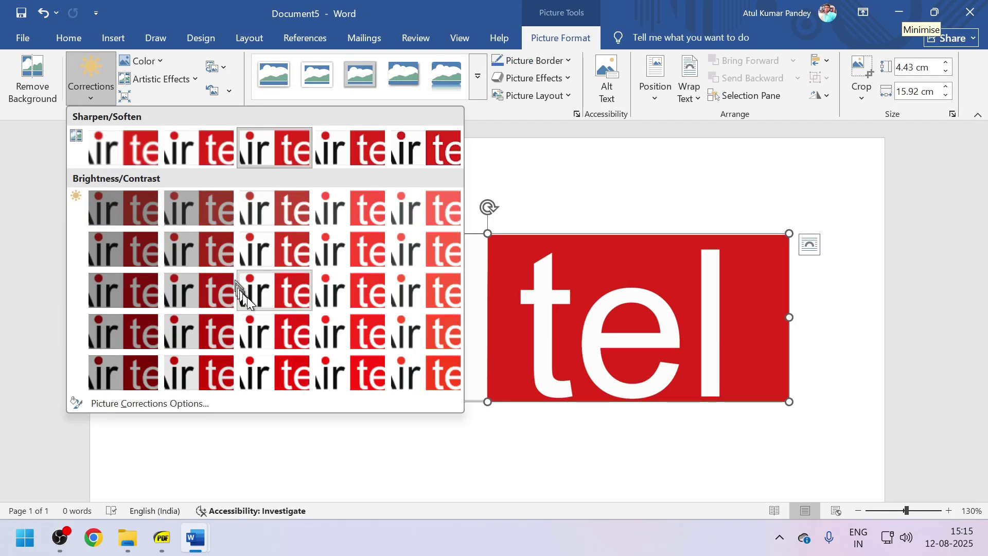
{"action": "left_click", "coordinate": [277, 336]}
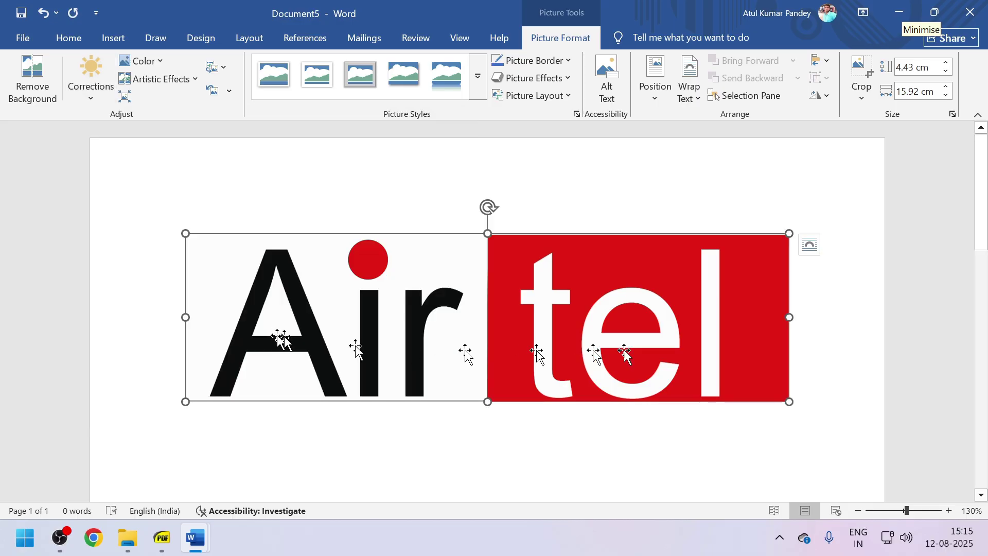
{"action": "left_click", "coordinate": [143, 61]}
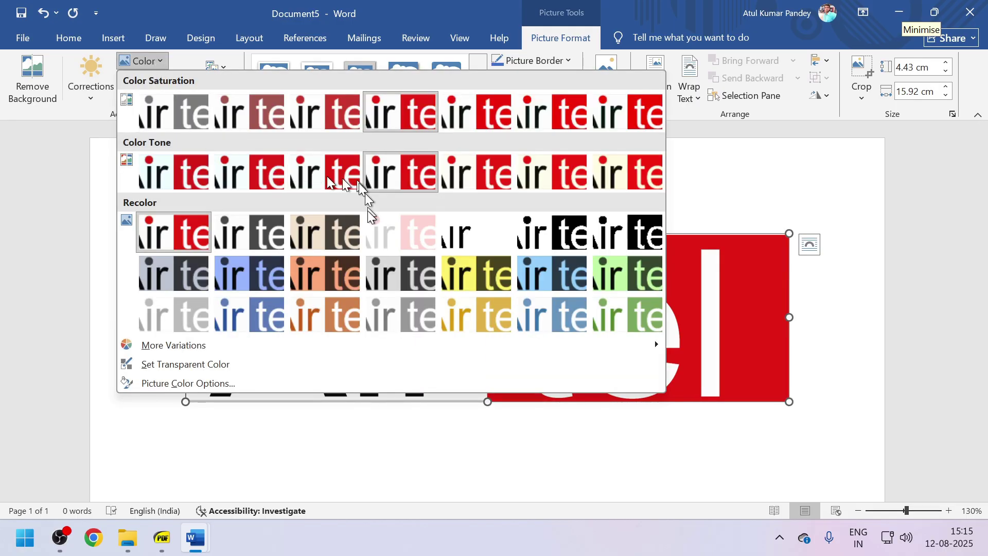
{"action": "left_click", "coordinate": [414, 283]}
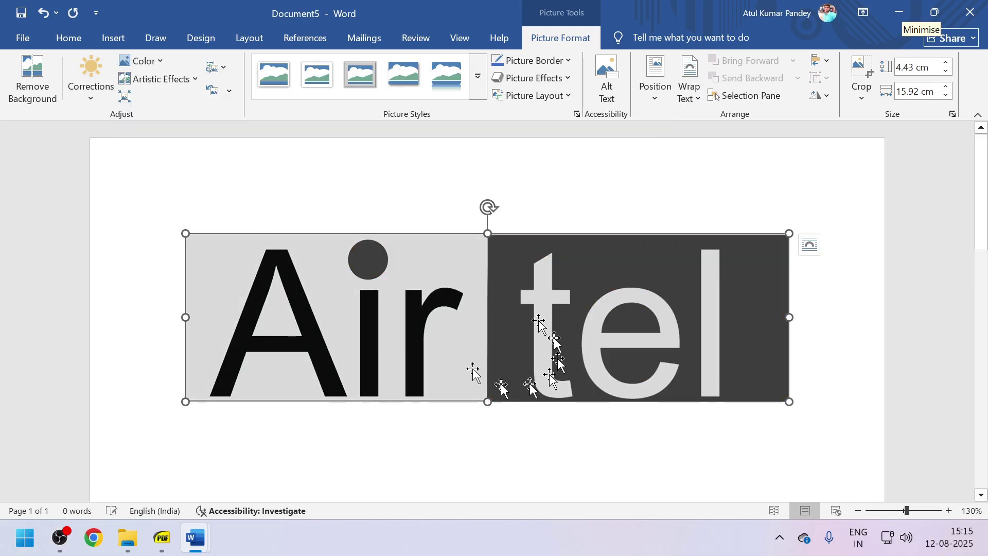
{"action": "left_click", "coordinate": [155, 79]}
{"action": "left_click", "coordinate": [437, 204]}
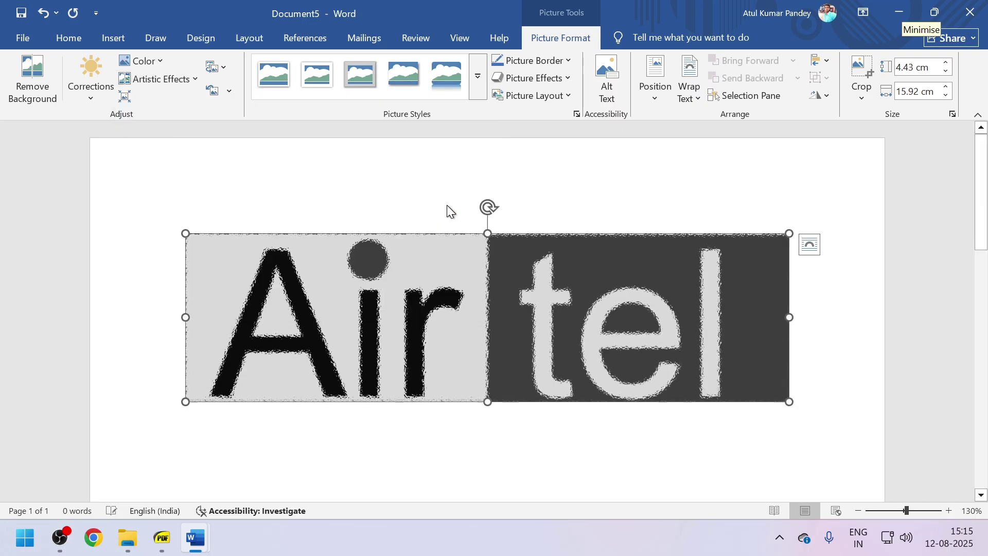
Compress only this picture to E-mail (96 ppi) resolution, deleting its cropped areas.
{"action": "left_click", "coordinate": [131, 98]}
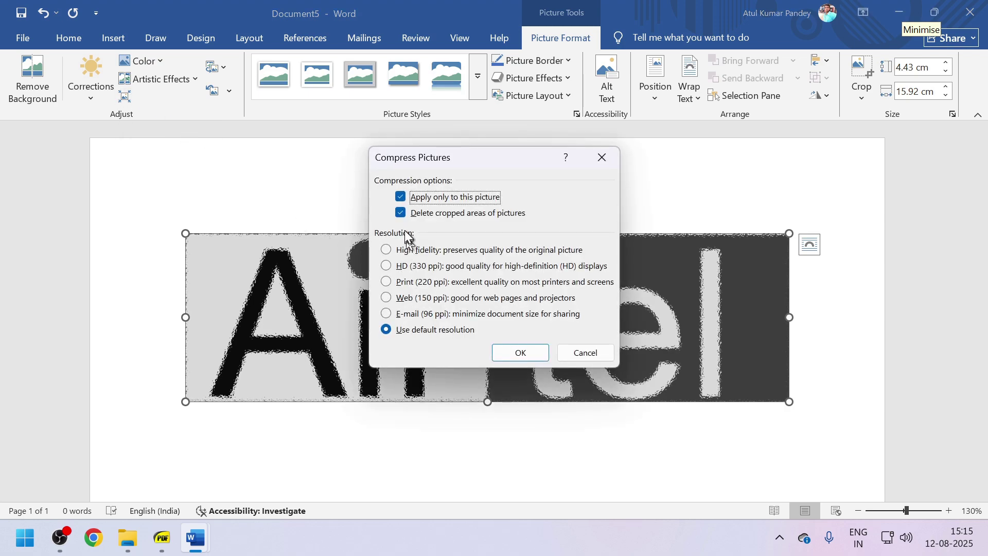
{"action": "left_click", "coordinate": [388, 315]}
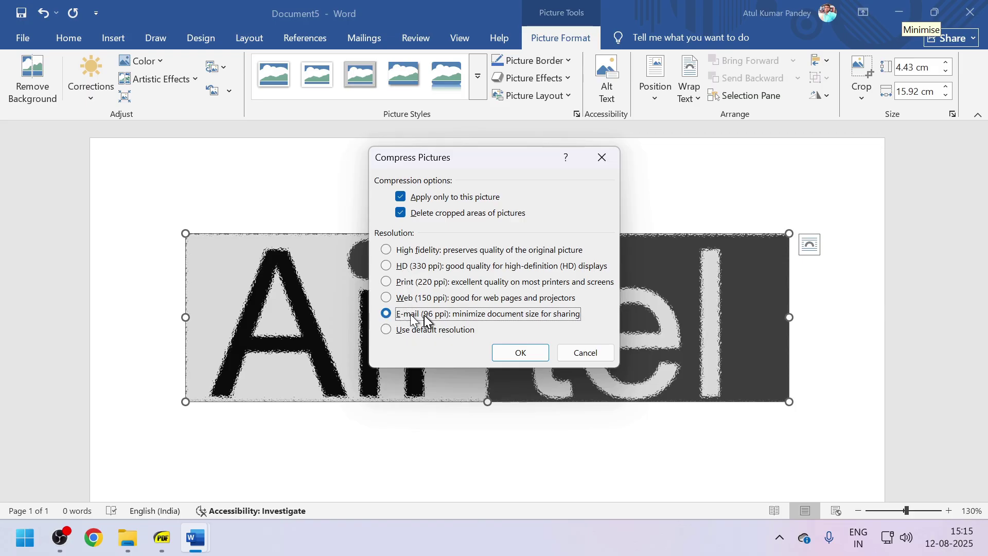
{"action": "left_click", "coordinate": [514, 354]}
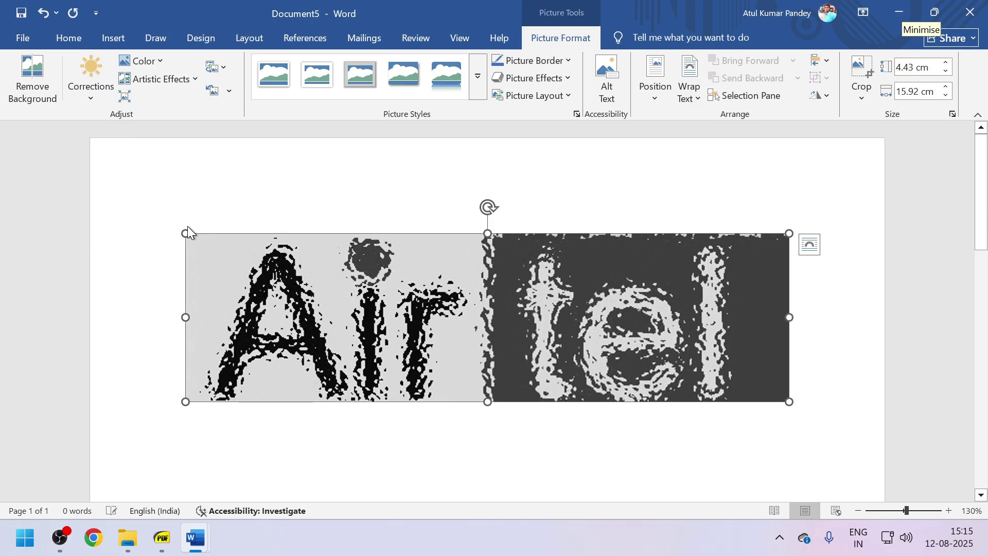
Reset the Airtel picture's formatting, and also reset the picture together with its size.
{"action": "left_click", "coordinate": [229, 70]}
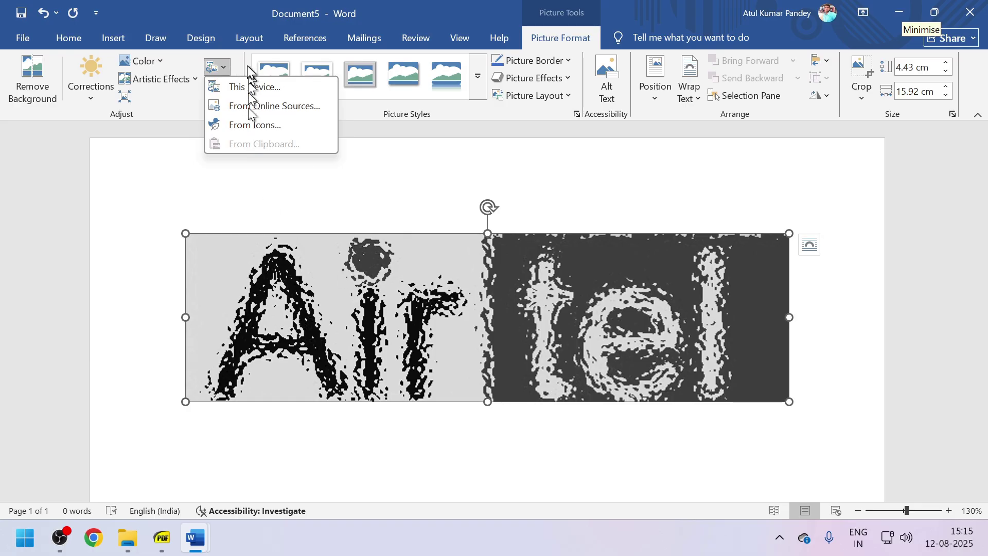
{"action": "left_click", "coordinate": [221, 68]}
{"action": "left_click", "coordinate": [227, 92]}
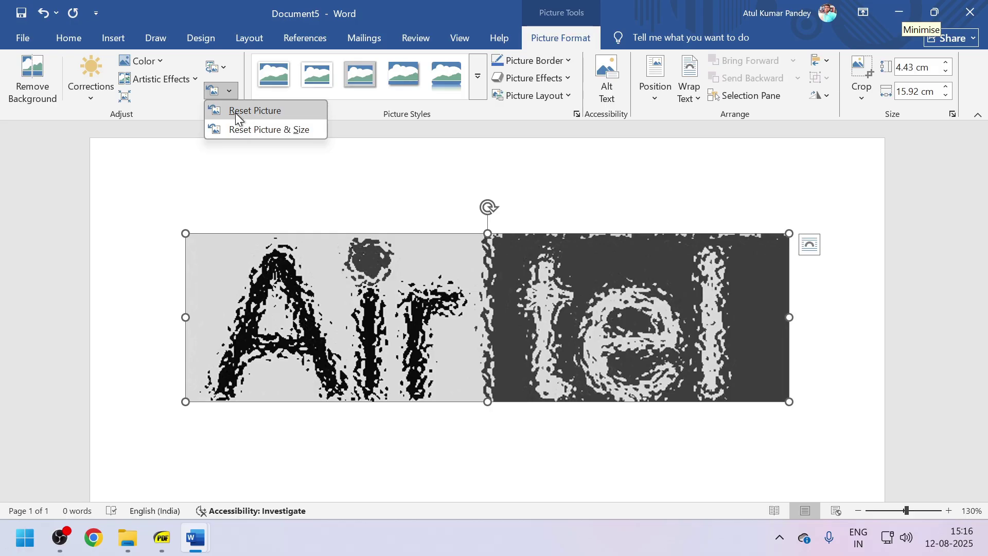
{"action": "left_click", "coordinate": [236, 112]}
{"action": "left_click", "coordinate": [225, 92]}
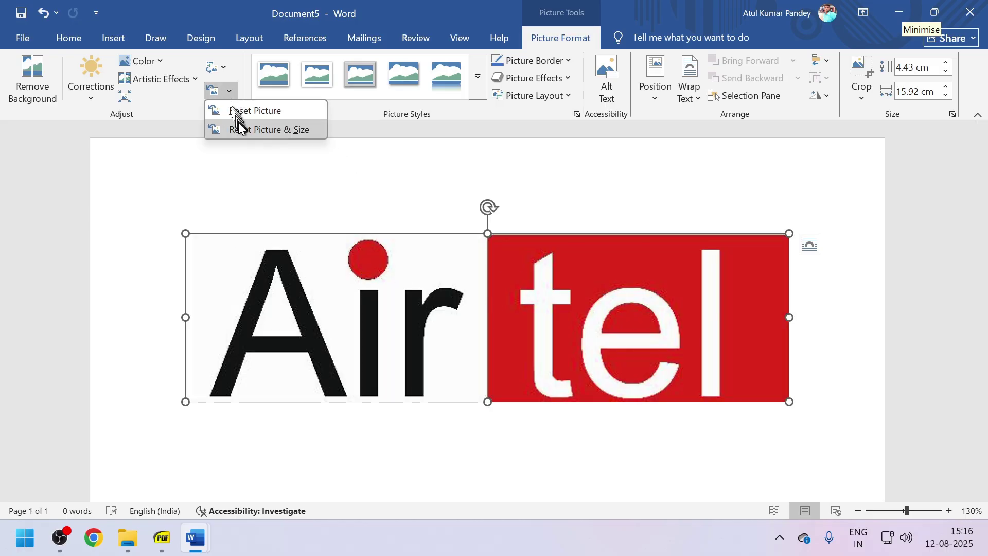
{"action": "left_click", "coordinate": [239, 123]}
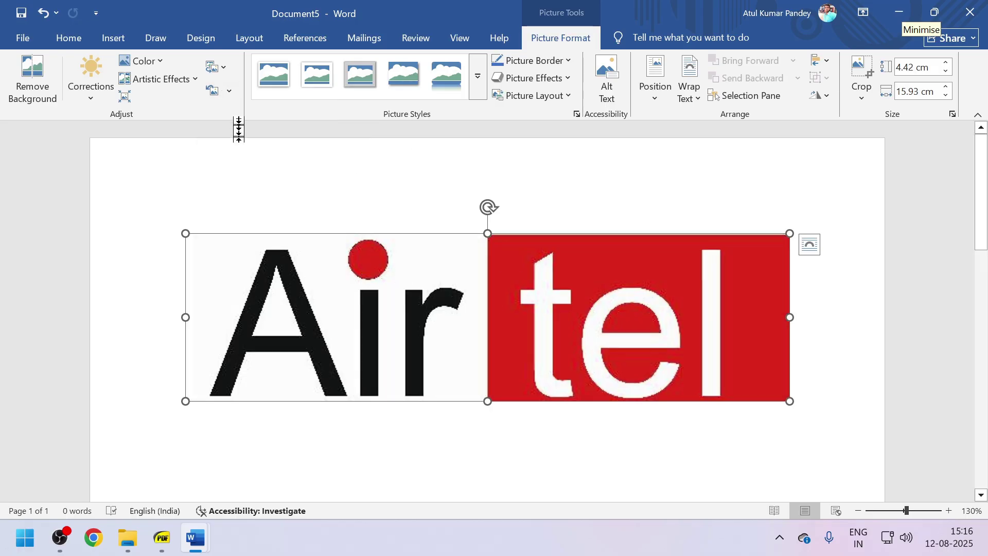
{"action": "left_click", "coordinate": [225, 92]}
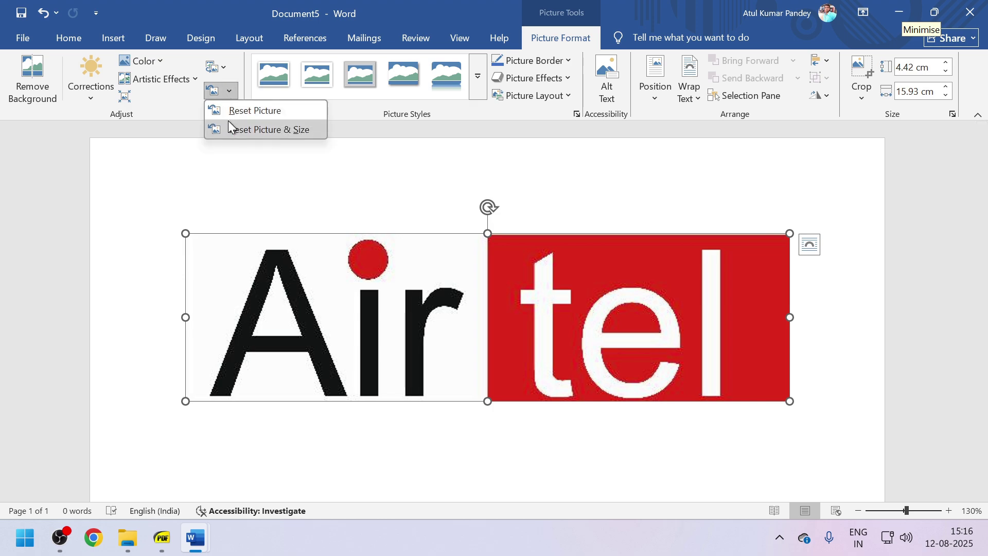
{"action": "left_click", "coordinate": [281, 303]}
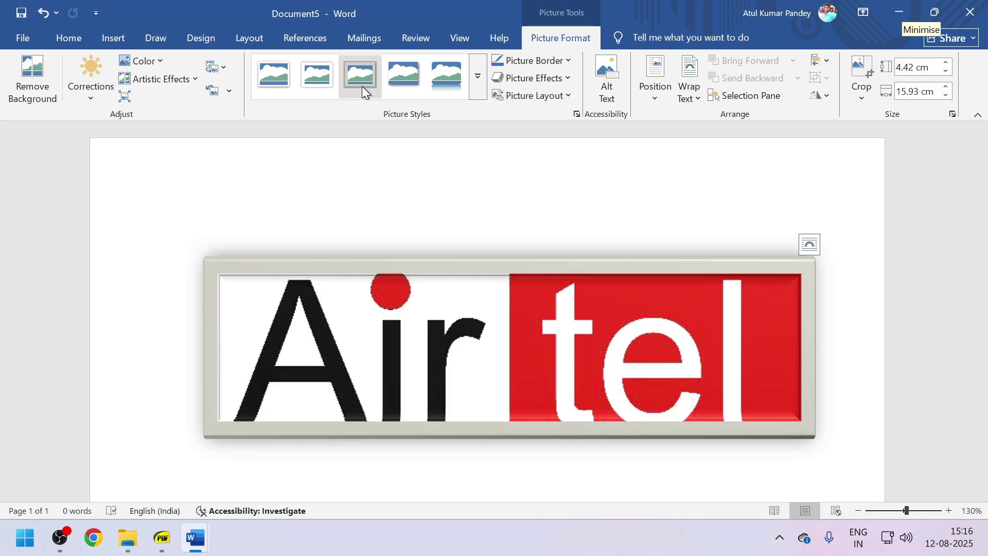
Apply the gray beveled frame picture style to the Airtel picture and color its border golden yellow.
{"action": "left_click", "coordinate": [363, 86]}
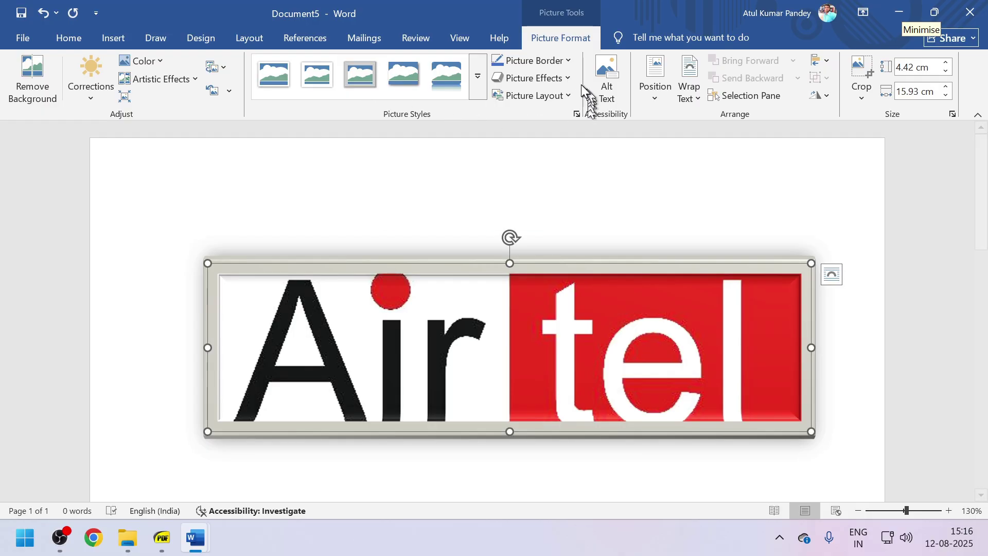
{"action": "left_click", "coordinate": [565, 69]}
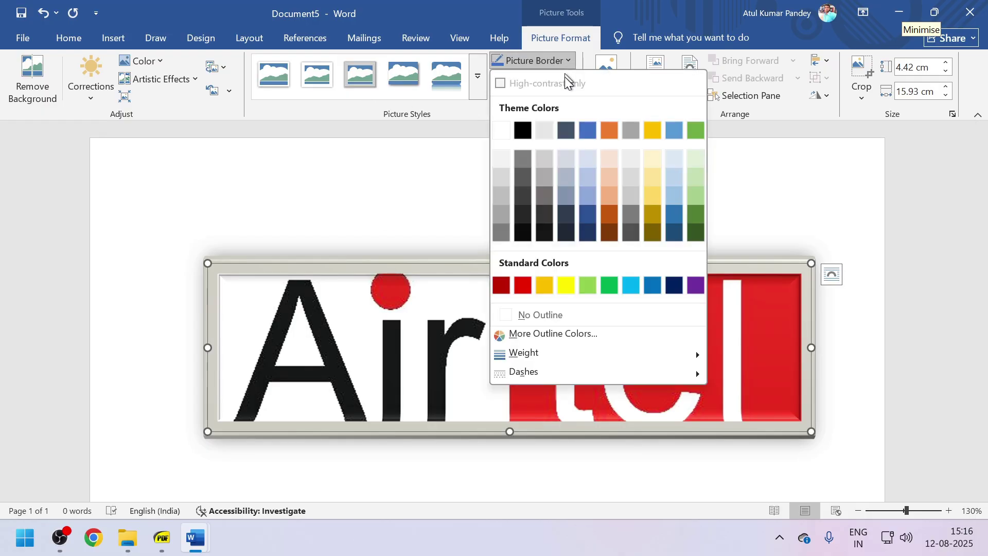
{"action": "left_click", "coordinate": [550, 285]}
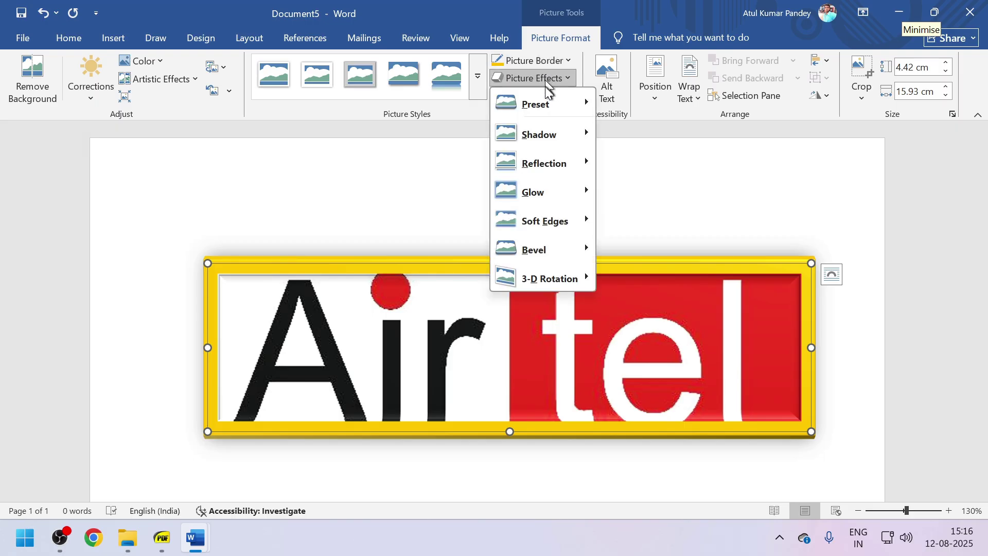
Apply the first Parallel 3-D rotation effect to the framed Airtel picture.
{"action": "mouse_move", "coordinate": [547, 104]}
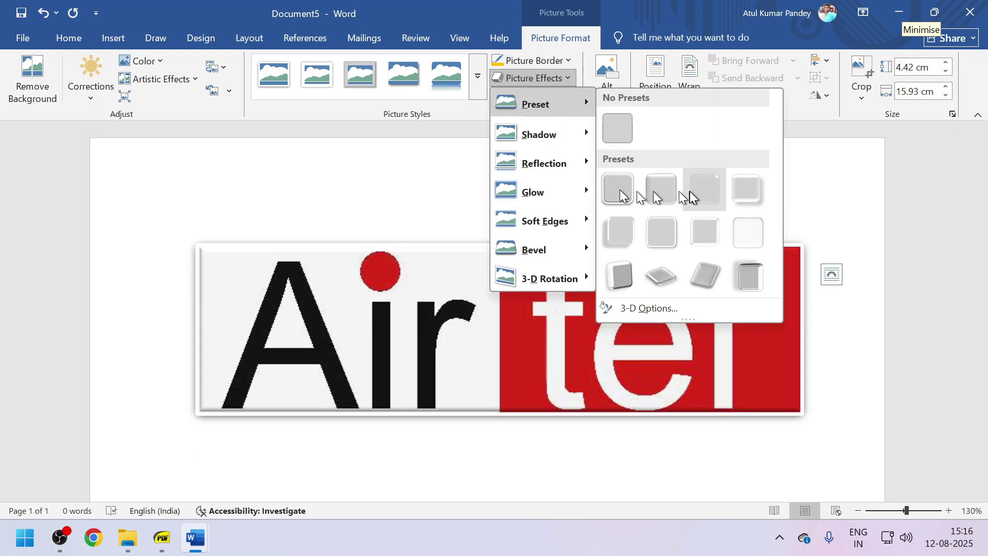
{"action": "mouse_move", "coordinate": [552, 138]}
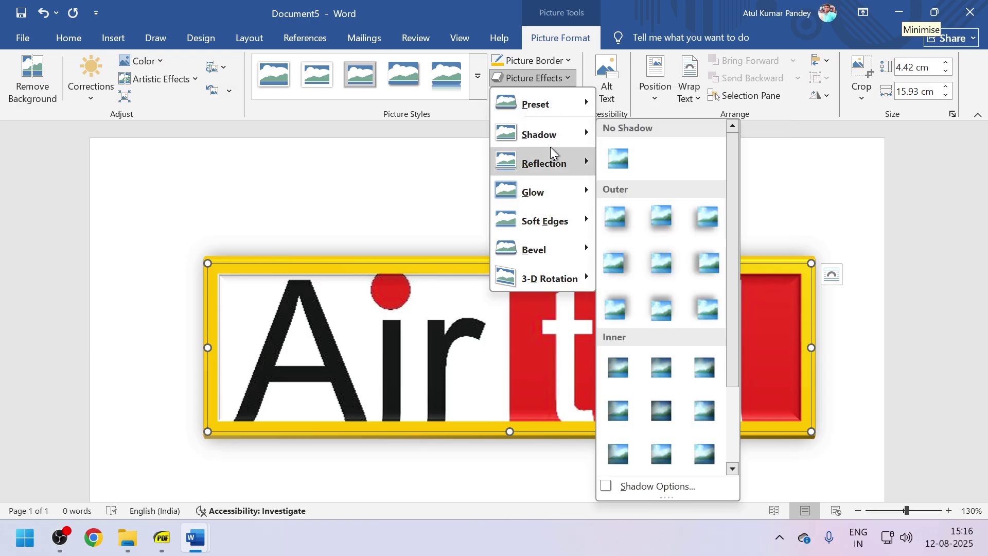
{"action": "mouse_move", "coordinate": [549, 165]}
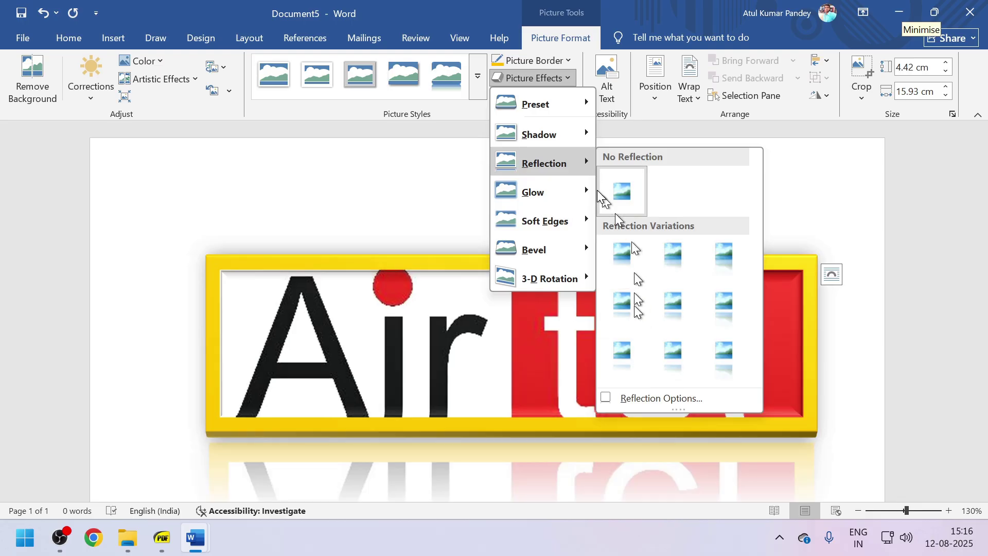
{"action": "mouse_move", "coordinate": [574, 189]}
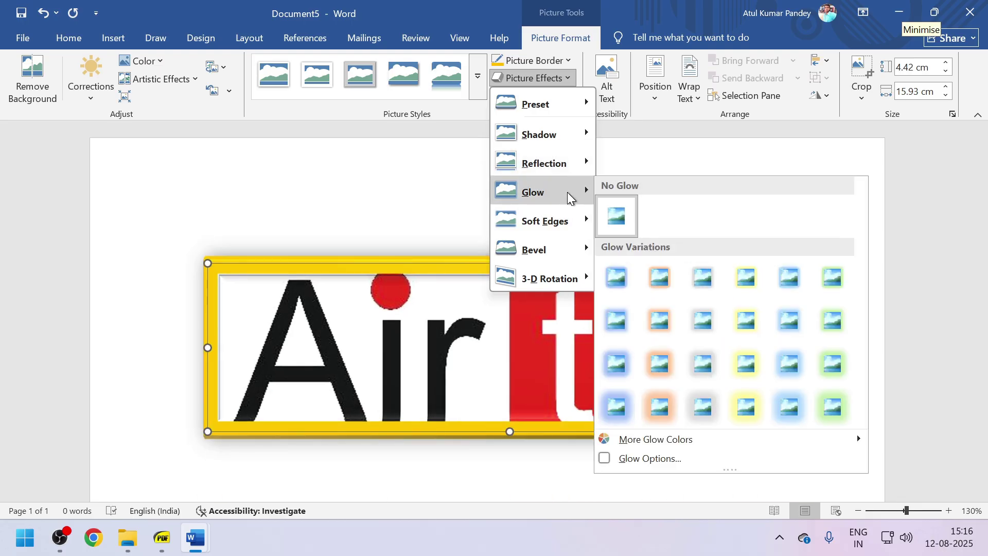
{"action": "mouse_move", "coordinate": [567, 220]}
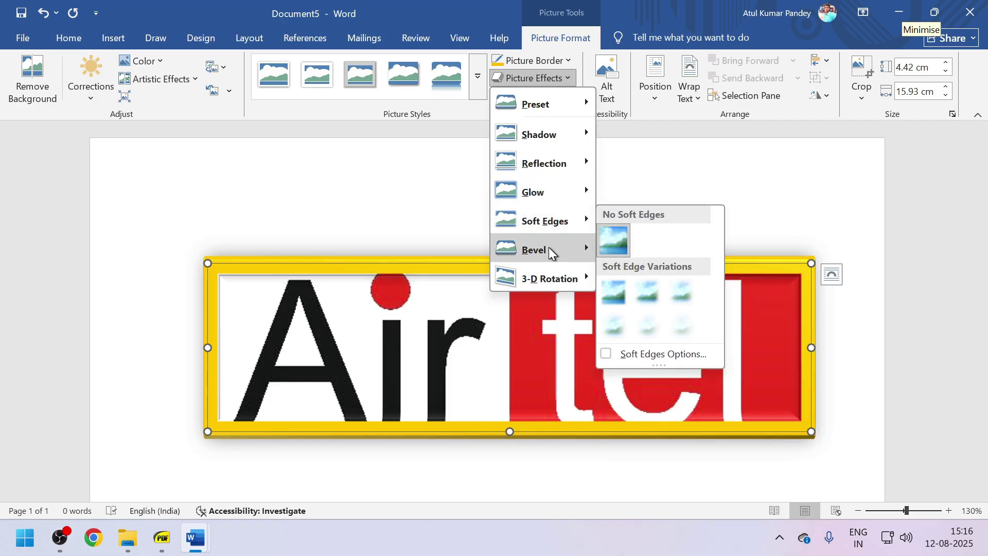
{"action": "mouse_move", "coordinate": [549, 247]}
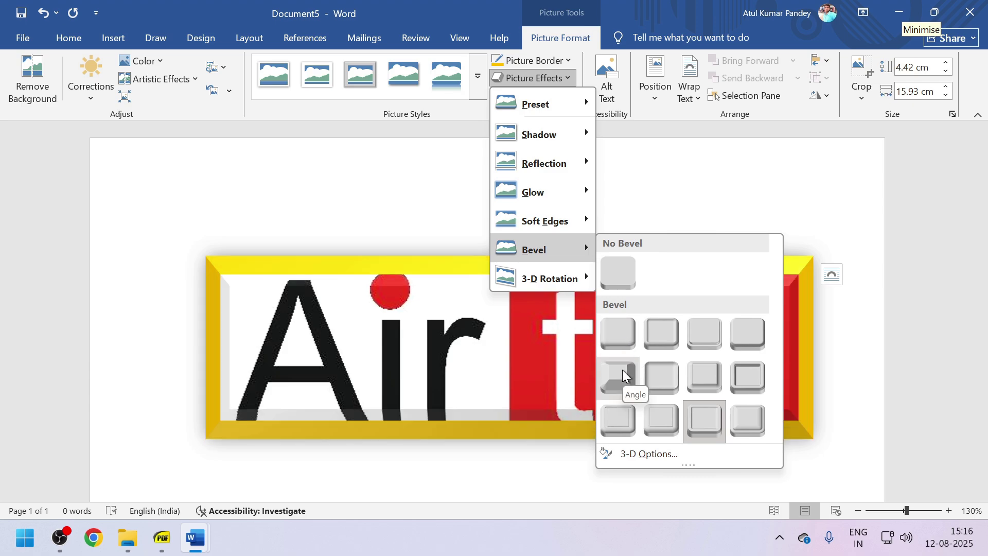
{"action": "mouse_move", "coordinate": [587, 278]}
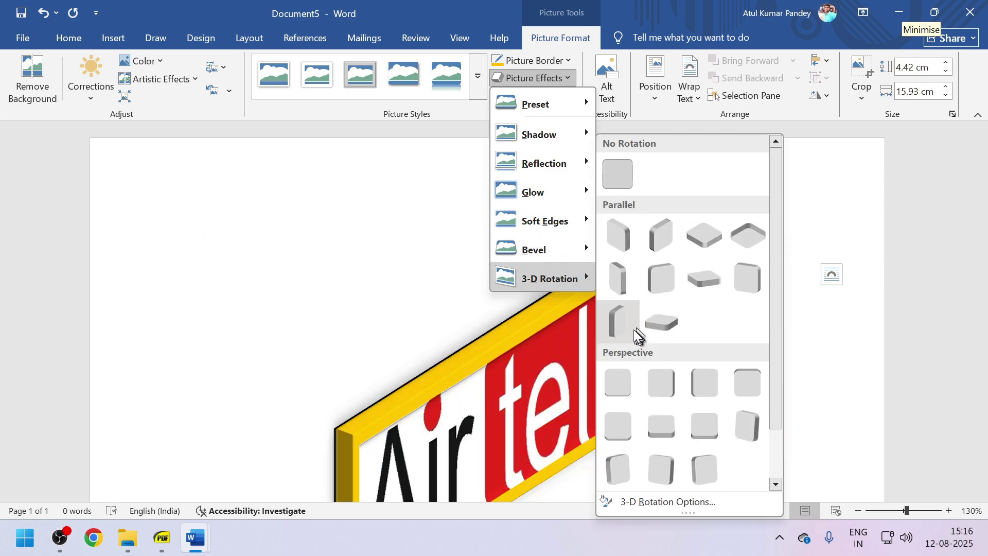
{"action": "left_click", "coordinate": [622, 238]}
{"action": "scroll", "coordinate": [615, 264], "scroll_direction": "down", "scroll_amount": 2}
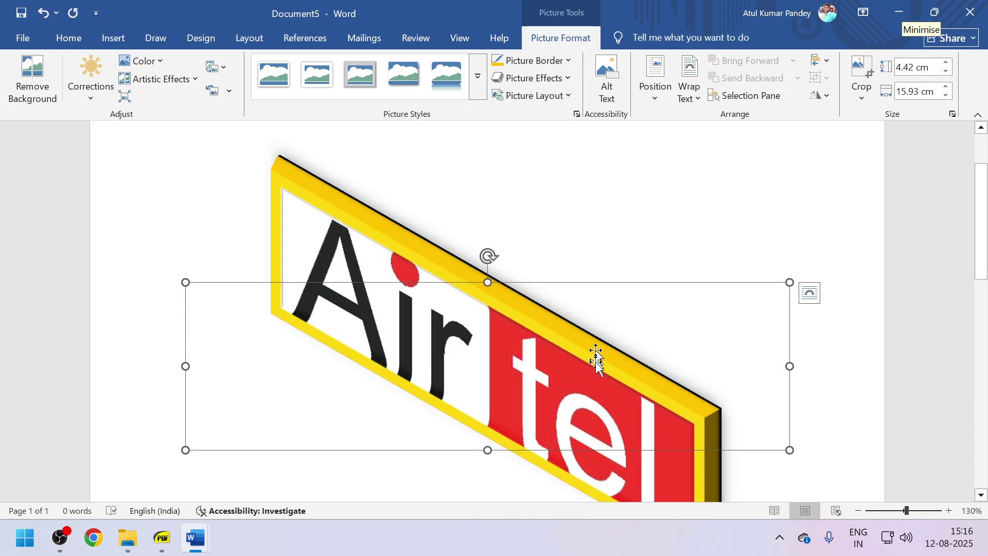
Enter "vef" as the Airtel picture's alt text, and replace it with automatically generated alt text.
{"action": "left_click", "coordinate": [607, 85]}
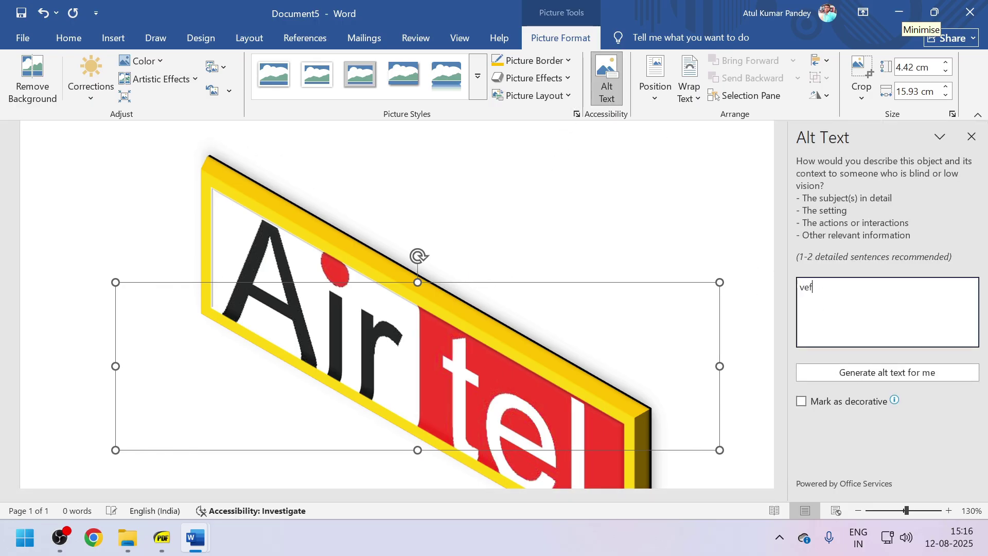
{"action": "left_click", "coordinate": [972, 137]}
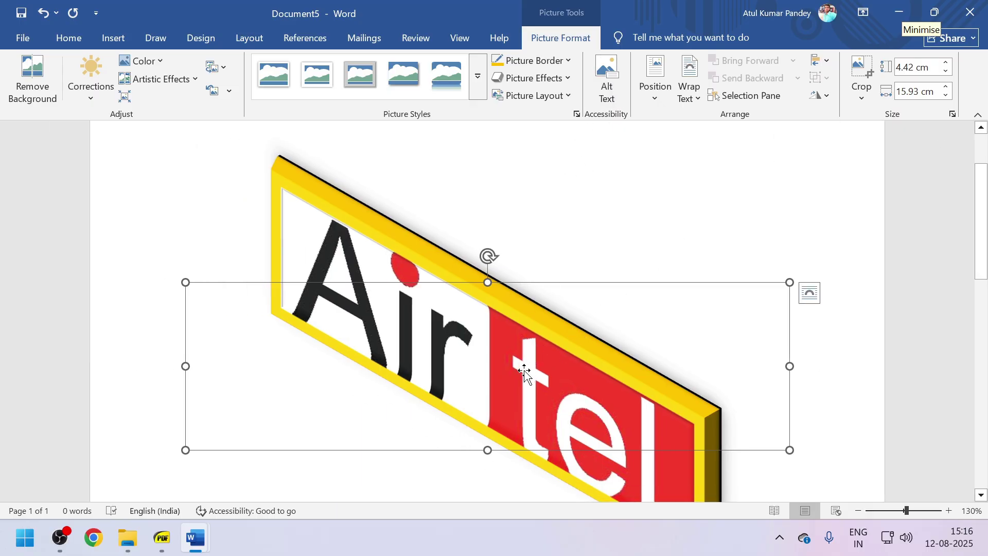
{"action": "left_click", "coordinate": [597, 86]}
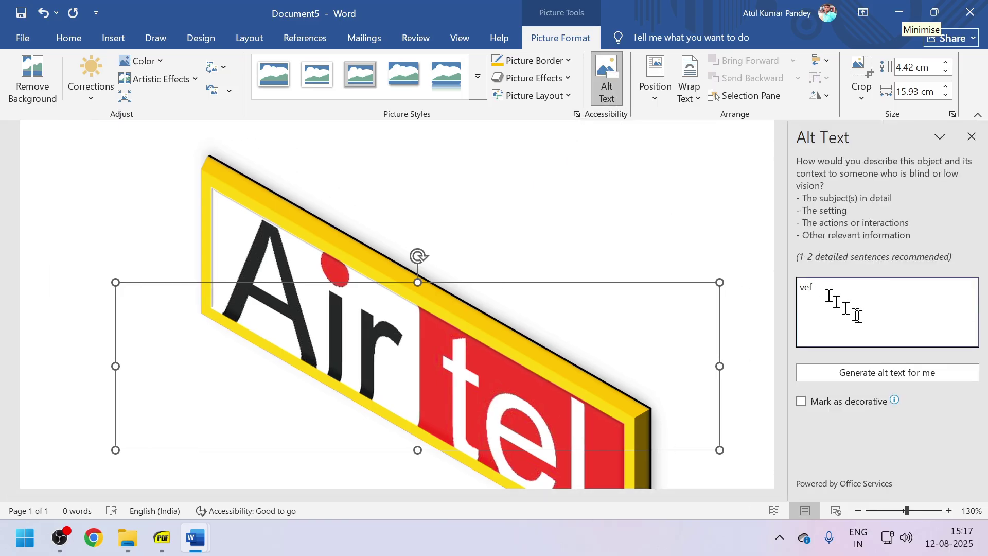
{"action": "left_click", "coordinate": [925, 372]}
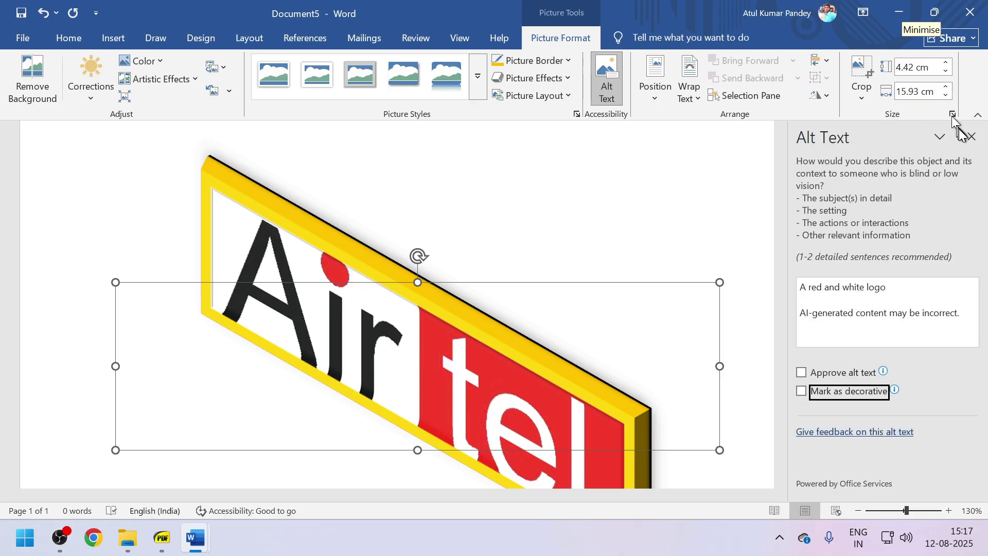
{"action": "left_click", "coordinate": [971, 137]}
Position the Airtel picture at the page's bottom right with text wrapping, and set its wrap style to Square.
{"action": "scroll", "coordinate": [463, 335], "scroll_direction": "down", "scroll_amount": 5}
{"action": "scroll", "coordinate": [462, 305], "scroll_direction": "up", "scroll_amount": 5}
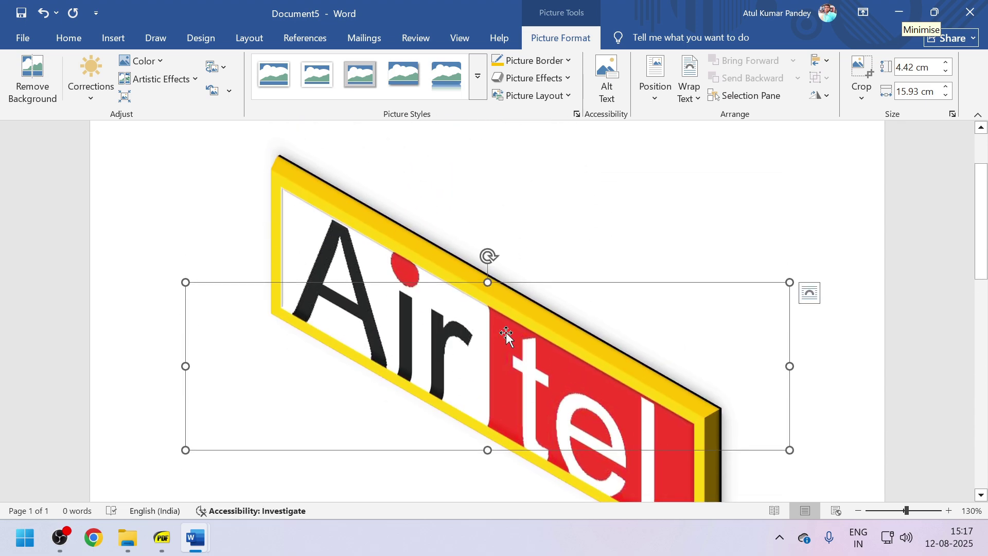
{"action": "left_click", "coordinate": [662, 98]}
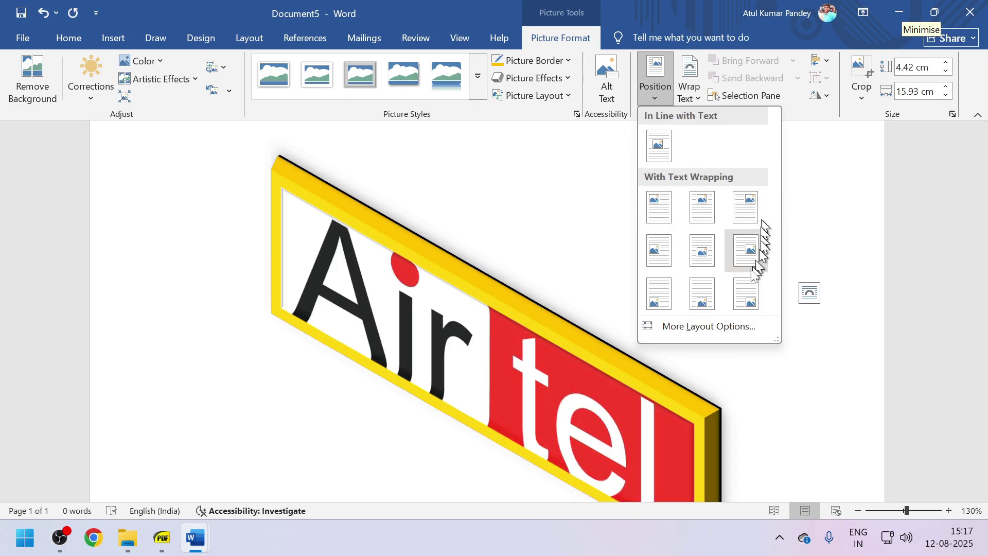
{"action": "left_click", "coordinate": [745, 294]}
{"action": "scroll", "coordinate": [638, 263], "scroll_direction": "down", "scroll_amount": 2}
{"action": "scroll", "coordinate": [639, 263], "scroll_direction": "up", "scroll_amount": 3}
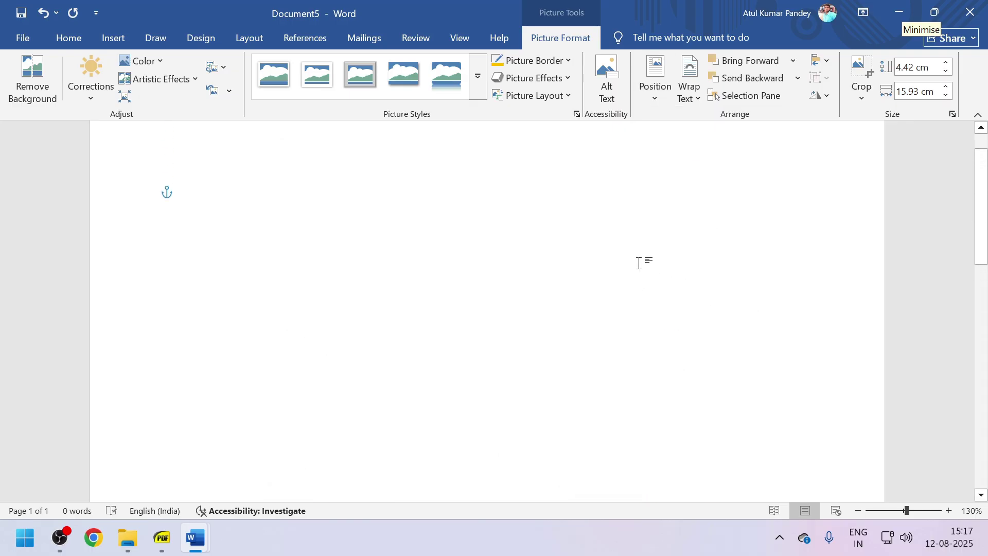
{"action": "scroll", "coordinate": [634, 239], "scroll_direction": "down", "scroll_amount": 9, "text": "ctrl"}
{"action": "scroll", "coordinate": [618, 278], "scroll_direction": "up", "scroll_amount": 4, "text": "ctrl"}
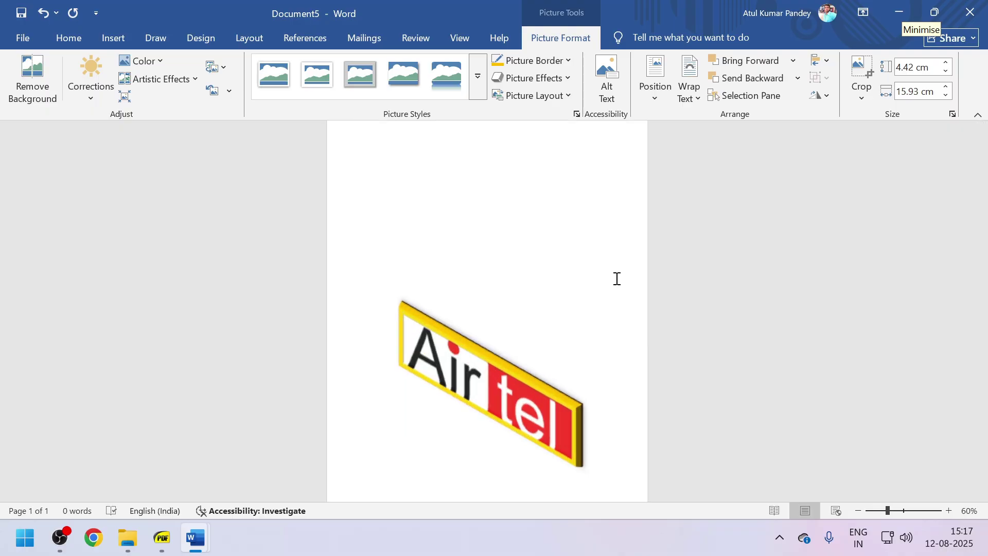
{"action": "left_click", "coordinate": [690, 87]}
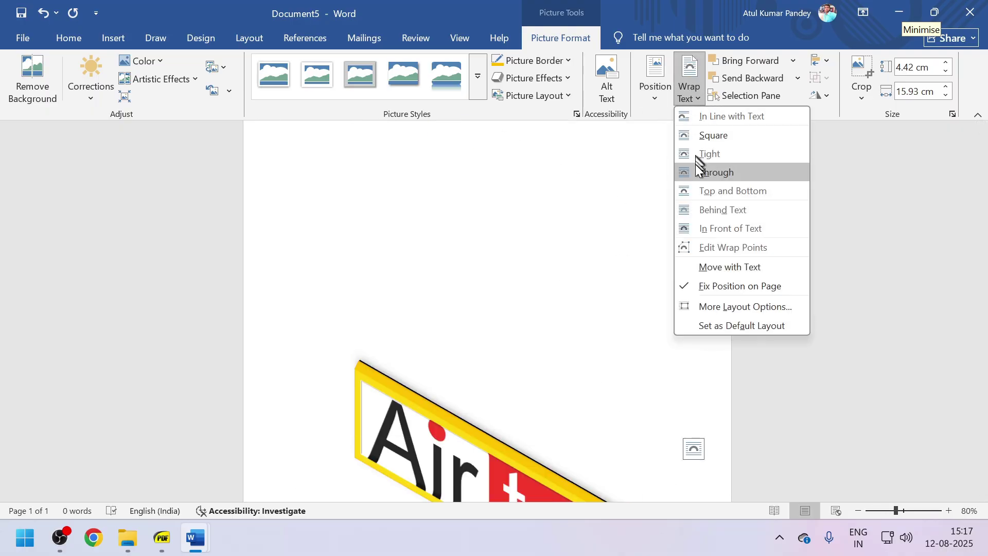
{"action": "left_click", "coordinate": [722, 136]}
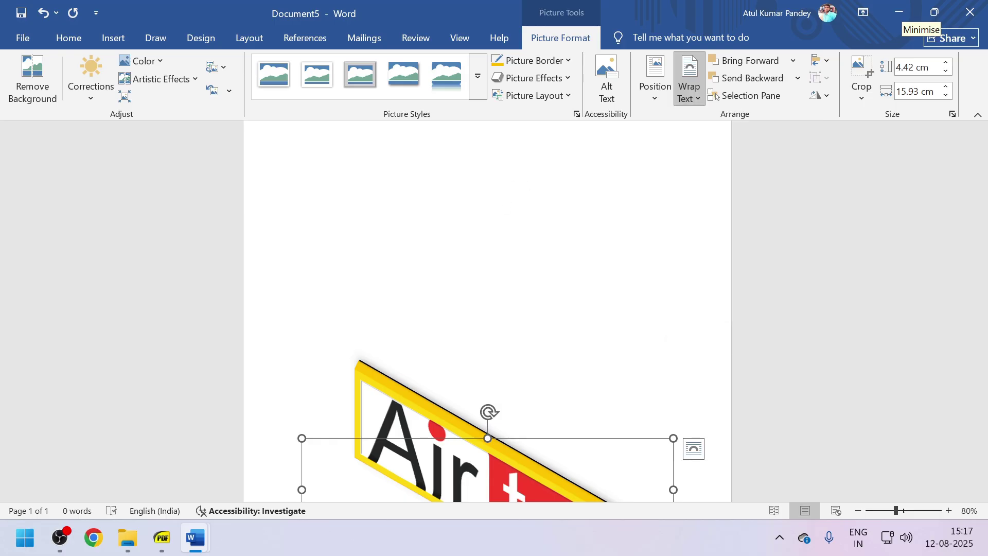
Draw a rectangle about 12 cm wide by 7.8 cm high near the page's top and place an overlapping copy to its lower right.
{"action": "scroll", "coordinate": [468, 172], "scroll_direction": "up", "scroll_amount": 1}
{"action": "left_click", "coordinate": [108, 37]}
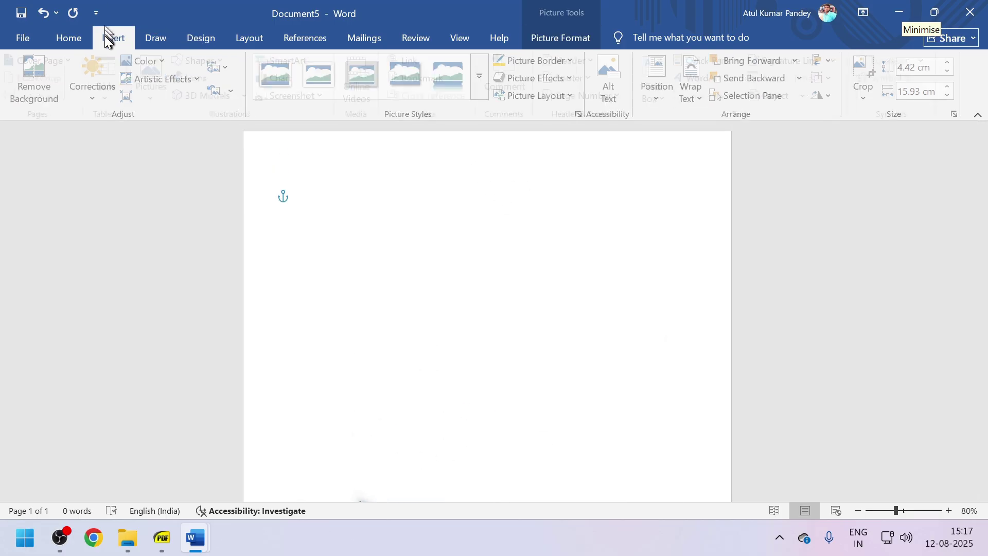
{"action": "left_click", "coordinate": [206, 62]}
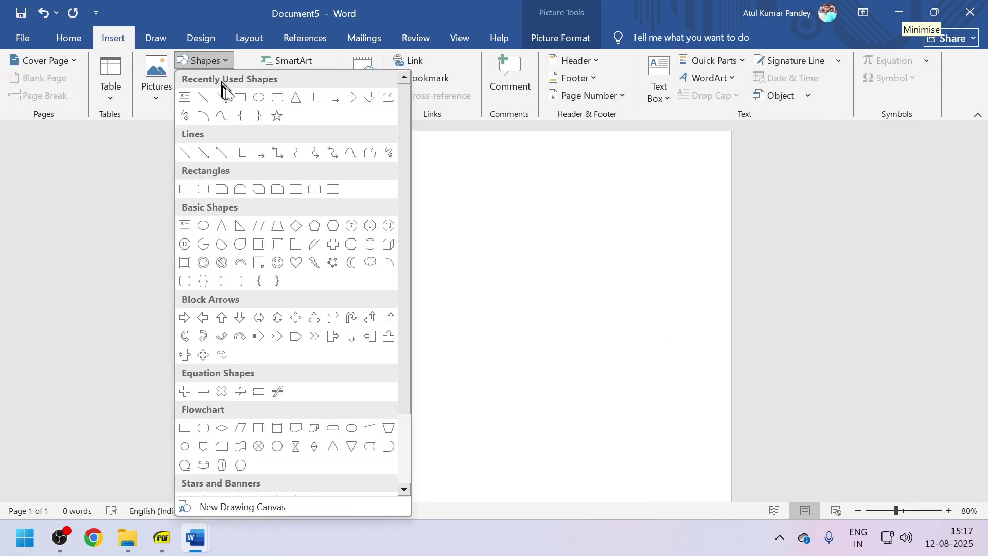
{"action": "left_click", "coordinate": [240, 98]}
{"action": "left_click_drag", "start_coordinate": [330, 173], "coordinate": [612, 356]}
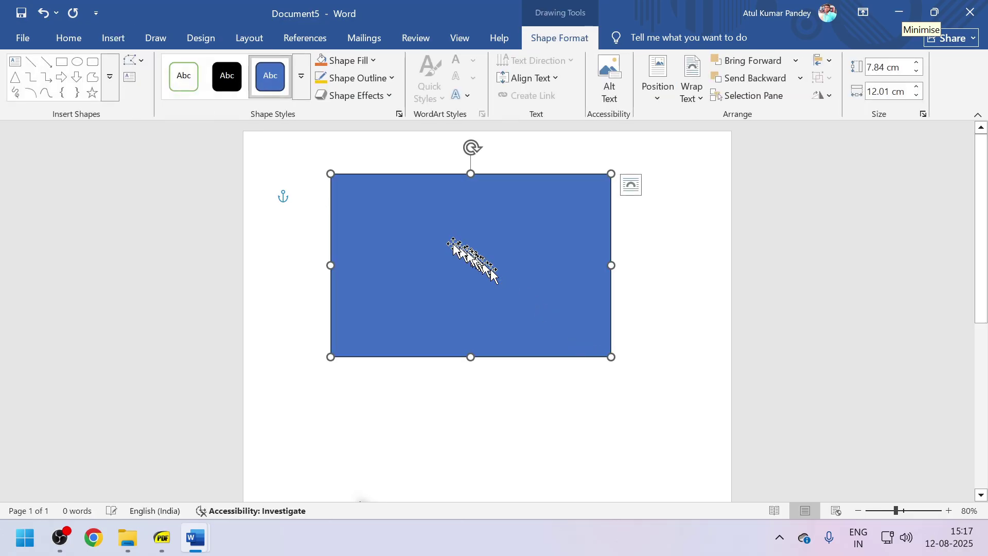
{"action": "left_click_drag", "start_coordinate": [425, 244], "coordinate": [507, 264], "text": "ctrl"}
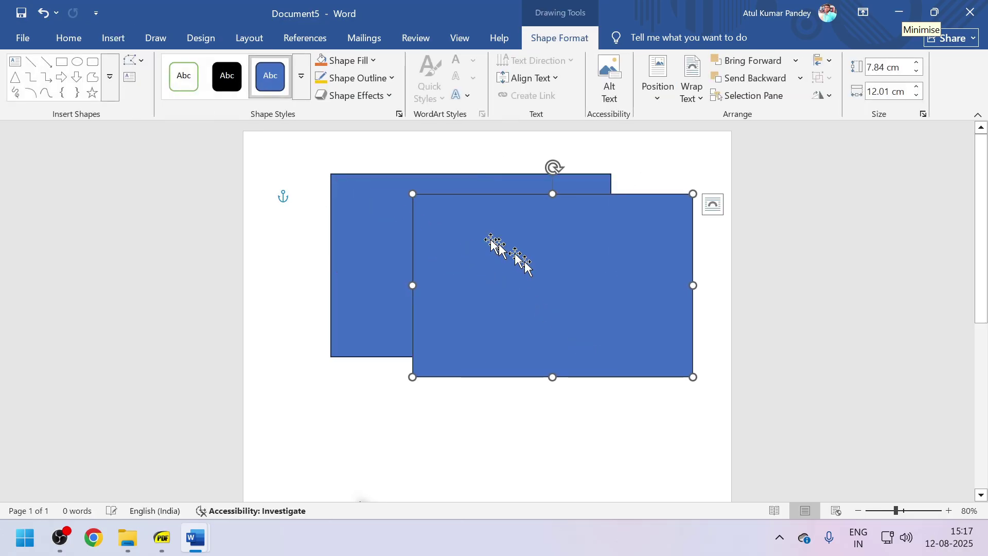
Apply the solid black shape style to the rectangle copy and nudge it slightly upward.
{"action": "left_click", "coordinate": [227, 77]}
{"action": "right_click", "coordinate": [308, 399]}
{"action": "left_click", "coordinate": [371, 267]}
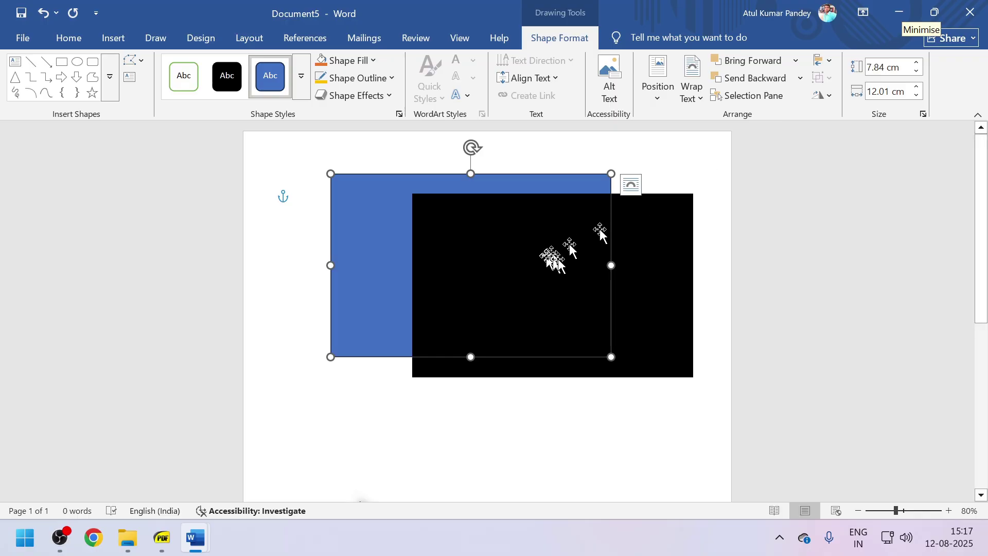
{"action": "left_click", "coordinate": [685, 286]}
{"action": "left_click_drag", "start_coordinate": [563, 269], "coordinate": [559, 257]}
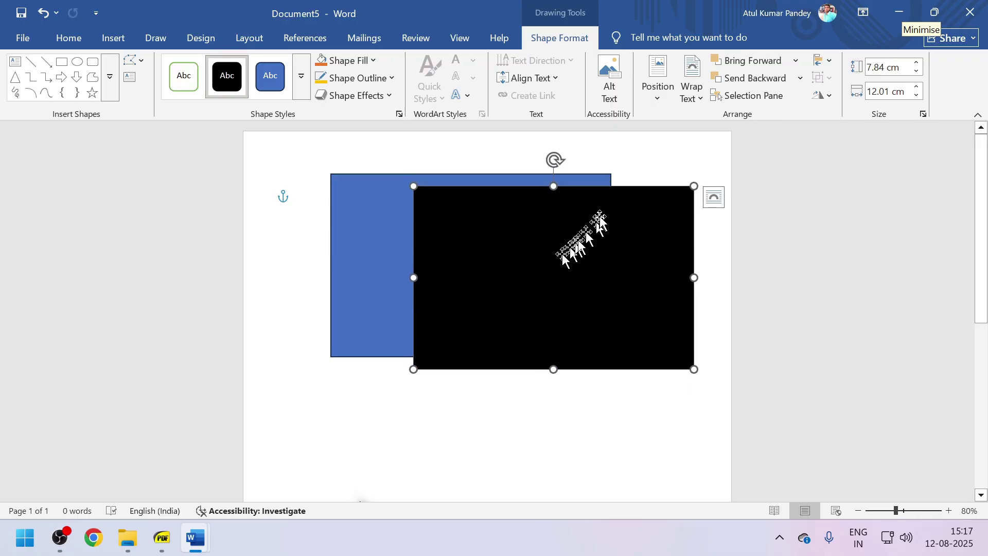
Send the black rectangle behind the blue one and bring it forward again, and check the list of objects on the page.
{"action": "left_click", "coordinate": [749, 78]}
{"action": "left_click", "coordinate": [801, 78]}
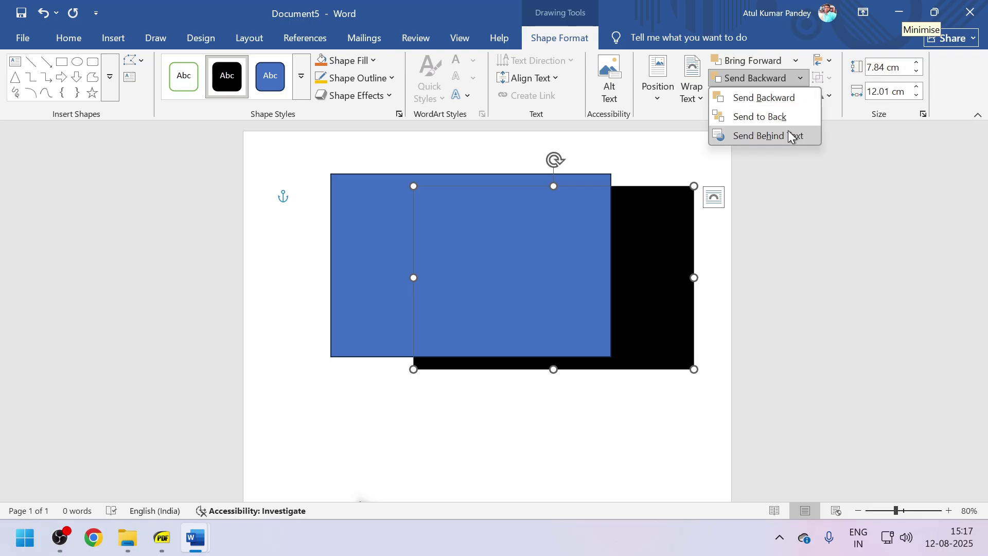
{"action": "left_click", "coordinate": [780, 98]}
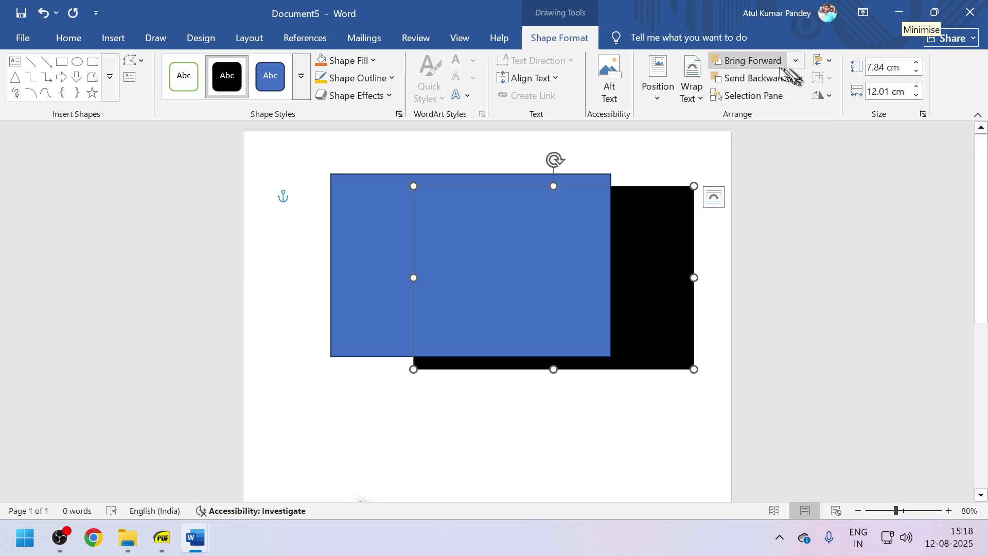
{"action": "left_click", "coordinate": [755, 60]}
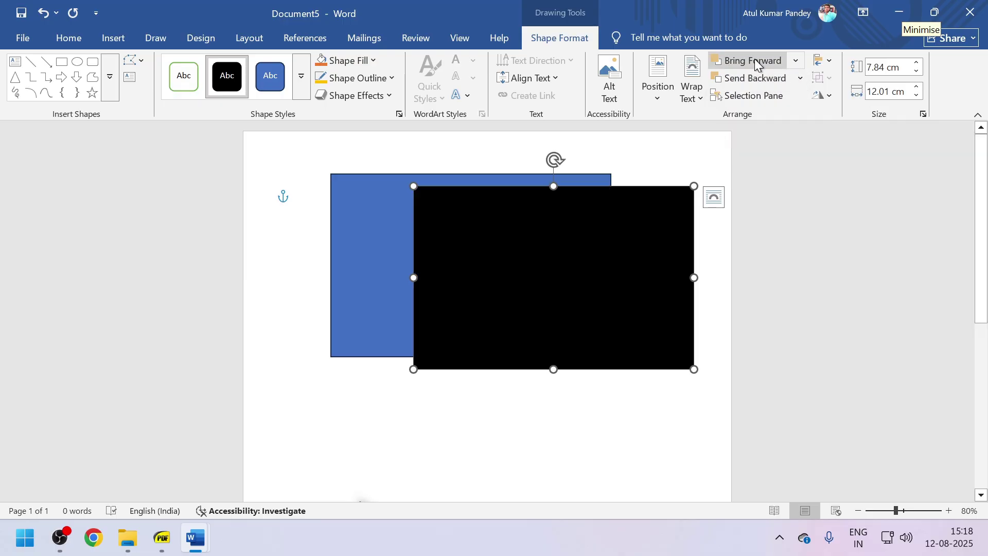
{"action": "left_click", "coordinate": [755, 94]}
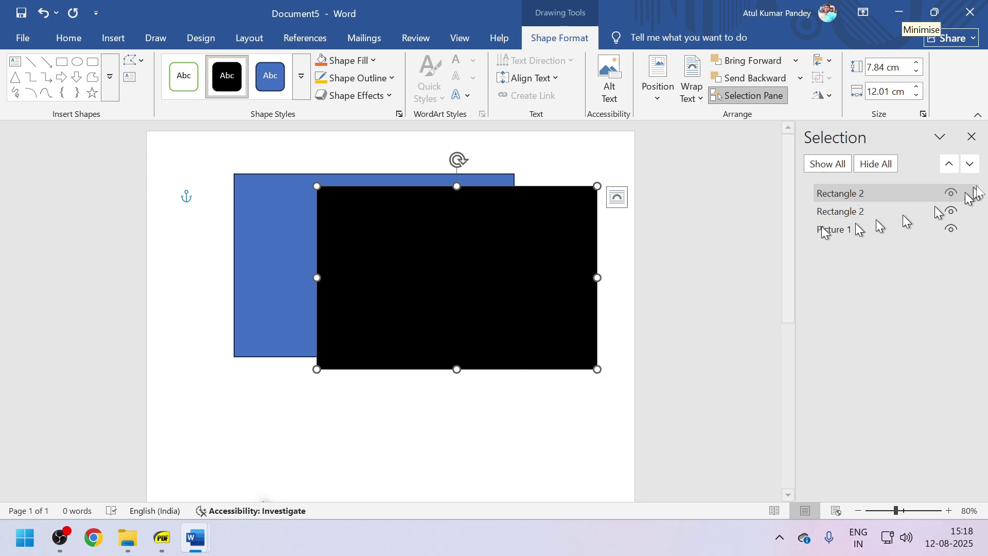
{"action": "left_click", "coordinate": [972, 136]}
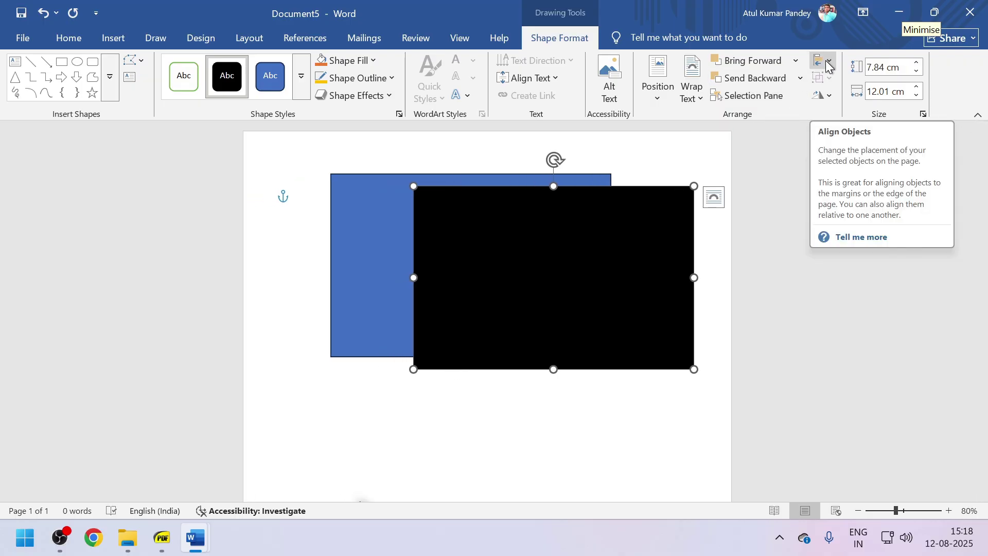
Select both rectangles and align them by their left edges.
{"action": "left_click", "coordinate": [357, 277], "text": "shift"}
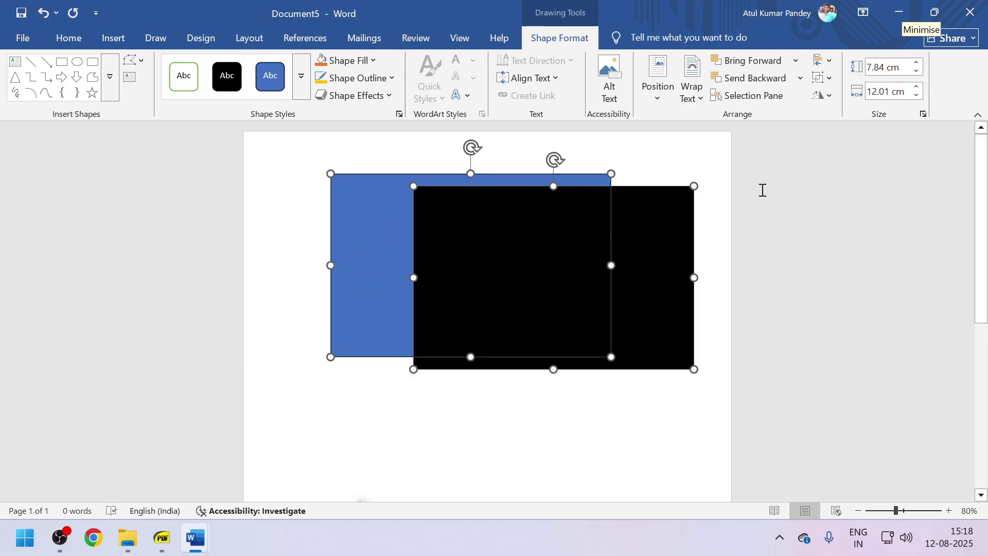
{"action": "left_click", "coordinate": [824, 60]}
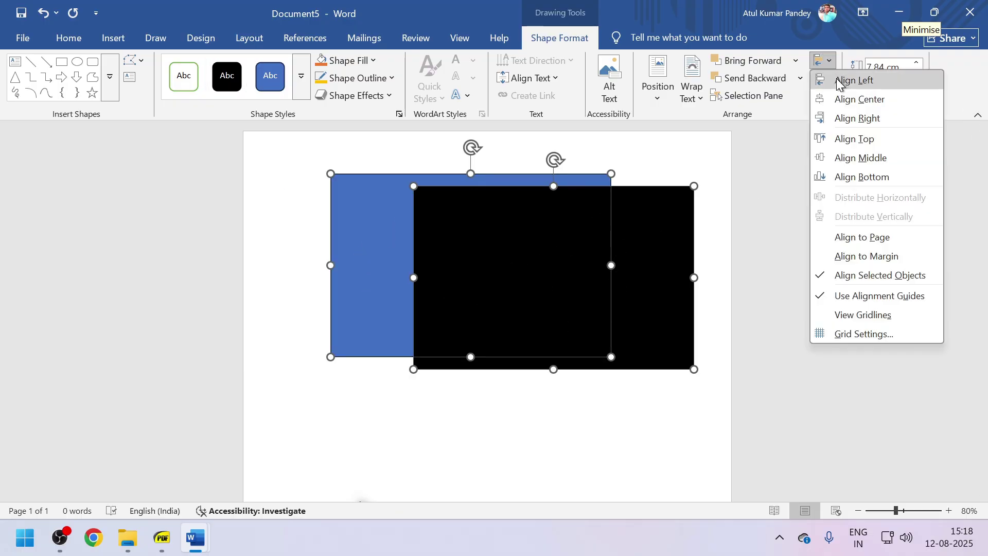
{"action": "left_click", "coordinate": [840, 81]}
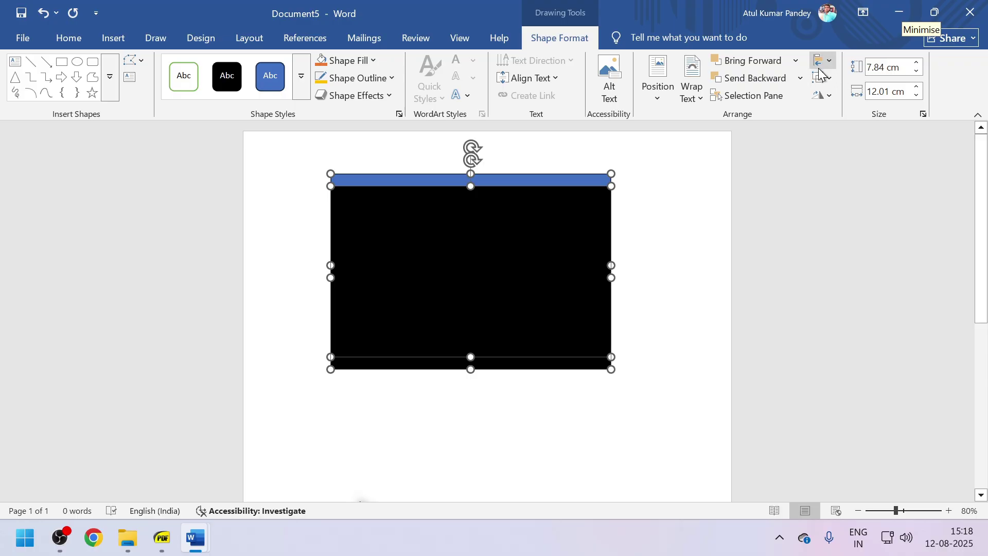
{"action": "left_click", "coordinate": [824, 63]}
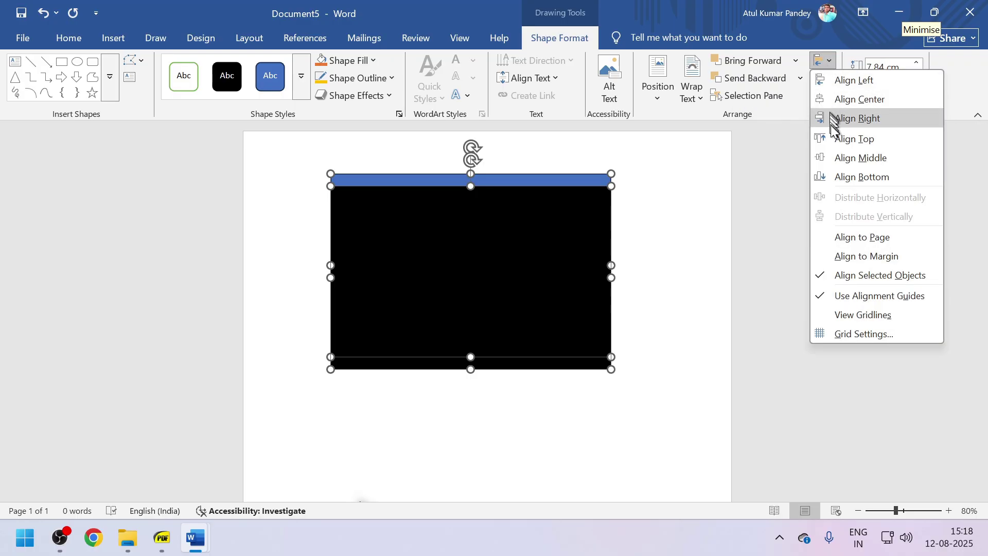
{"action": "left_click", "coordinate": [830, 62]}
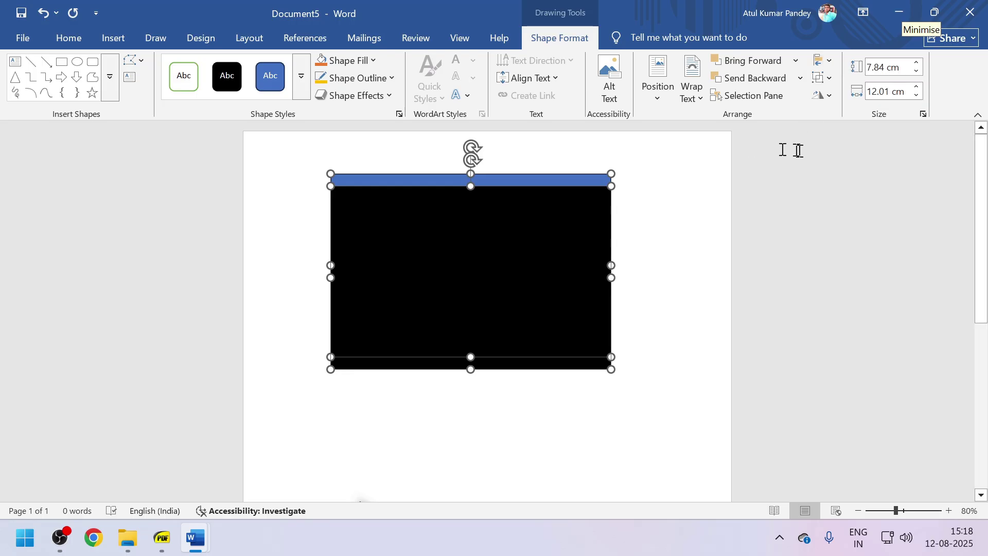
Move the blue and black rectangles apart so they overlap only partly, and group the two shapes.
{"action": "mouse_move", "coordinate": [535, 306]}
{"action": "left_mouse_down"}
{"action": "mouse_move", "coordinate": [539, 375]}
{"action": "mouse_move", "coordinate": [558, 256]}
{"action": "mouse_move", "coordinate": [551, 315]}
{"action": "left_mouse_up"}
{"action": "left_click", "coordinate": [732, 336]}
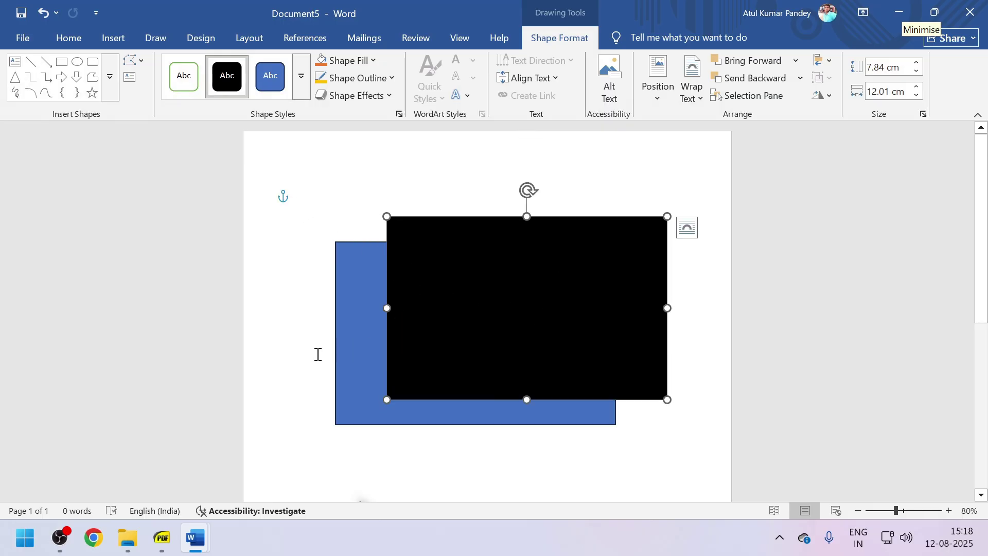
{"action": "left_click", "coordinate": [332, 339]}
{"action": "left_click", "coordinate": [347, 338]}
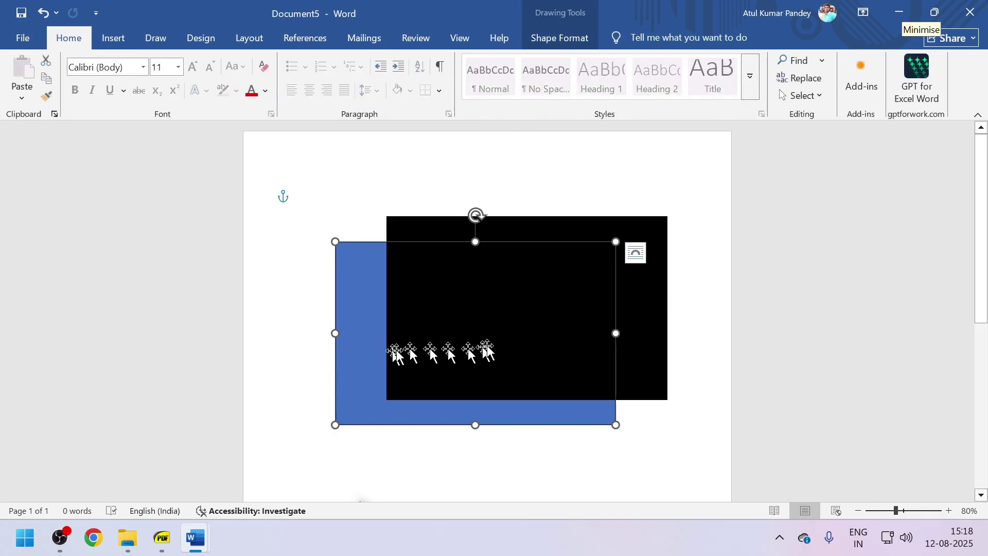
{"action": "left_click", "coordinate": [659, 336], "text": "shift"}
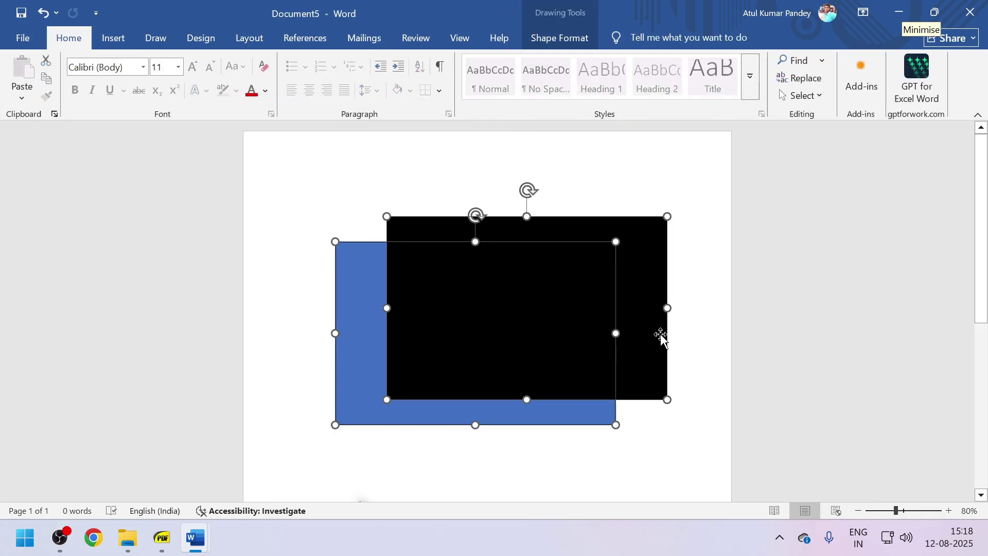
{"action": "left_click", "coordinate": [560, 38]}
{"action": "left_click", "coordinate": [824, 78]}
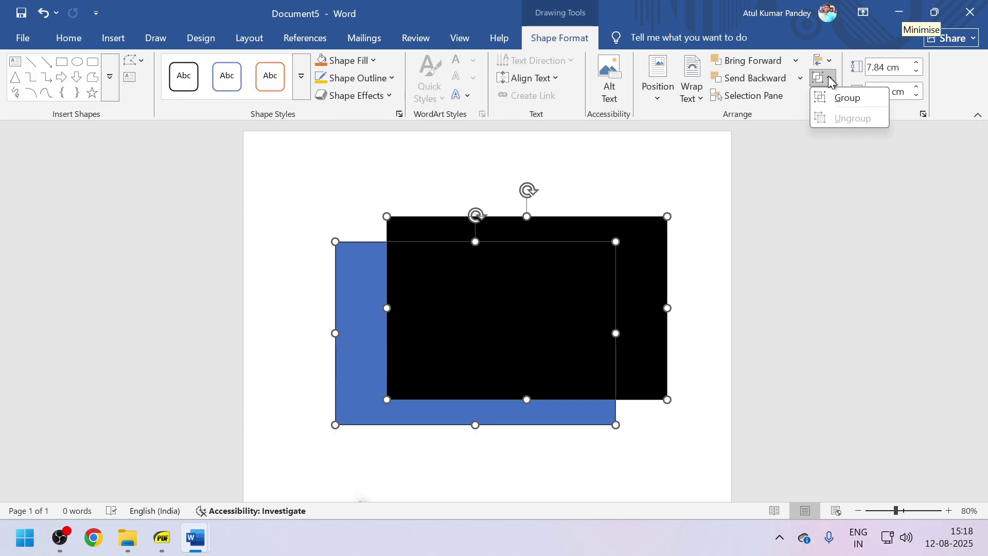
{"action": "left_click", "coordinate": [837, 97]}
Move the grouped rectangles slightly left and down on the page, and ungroup them.
{"action": "left_click_drag", "start_coordinate": [583, 317], "coordinate": [564, 324]}
{"action": "left_click", "coordinate": [824, 78]}
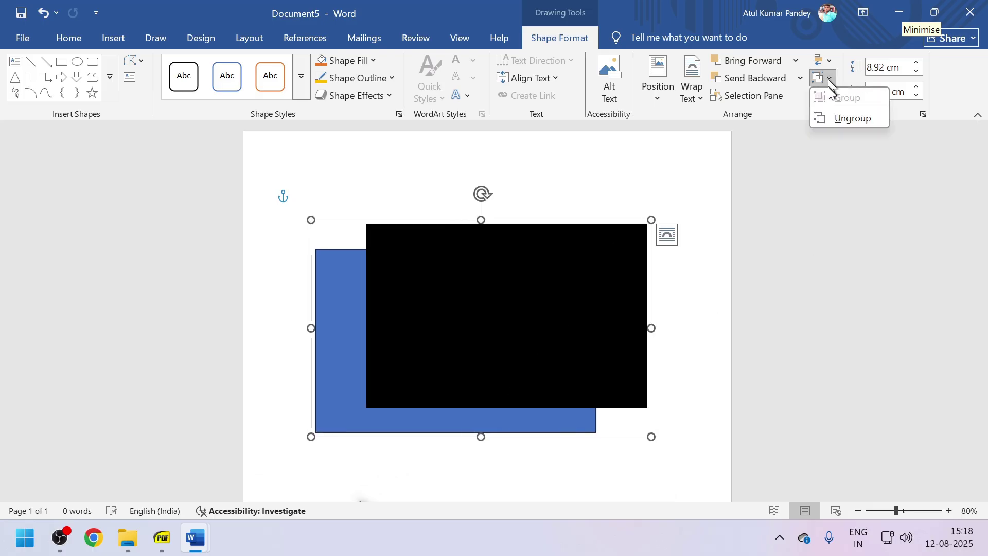
{"action": "left_click", "coordinate": [830, 118]}
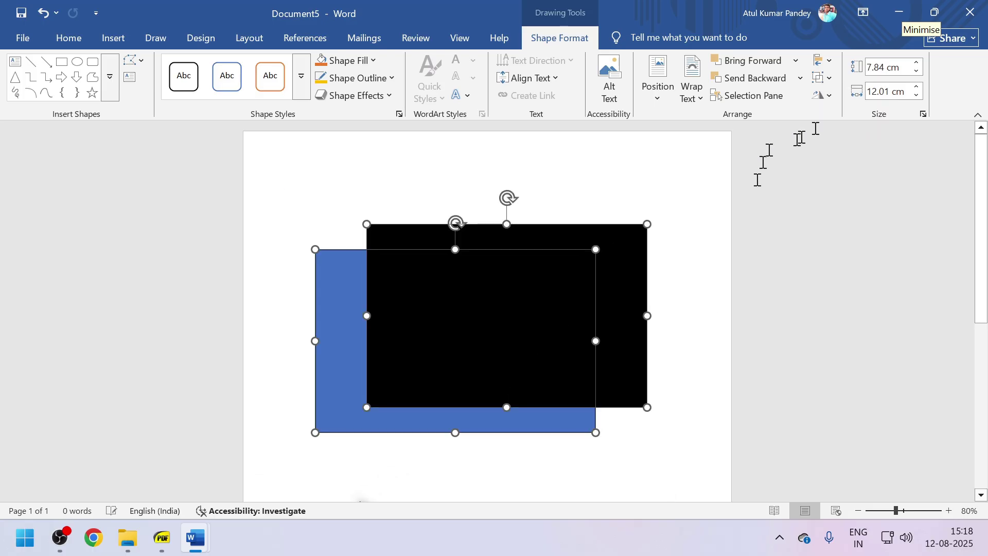
Rotate both rectangles right by 90° and tilt them freehand counterclockwise.
{"action": "left_click", "coordinate": [827, 98]}
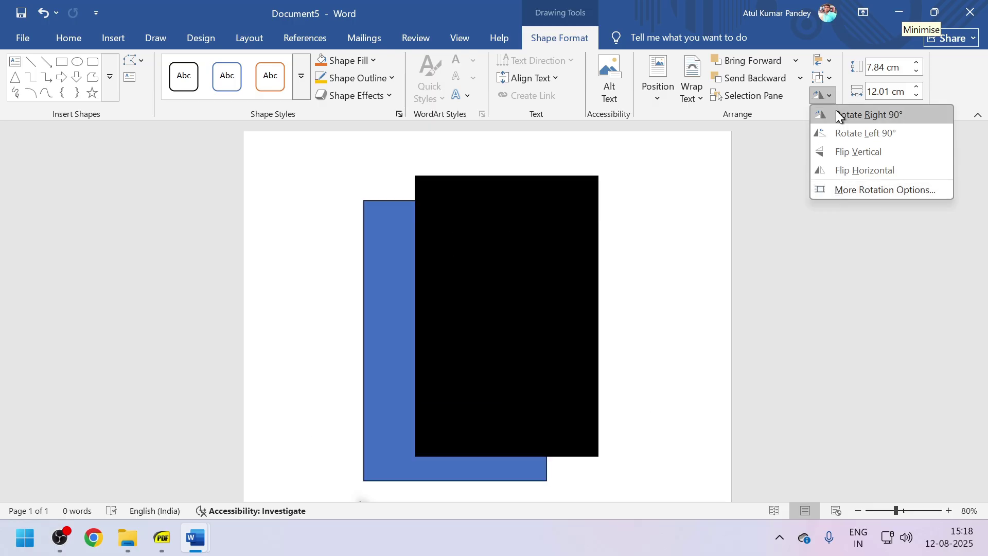
{"action": "left_click", "coordinate": [915, 97]}
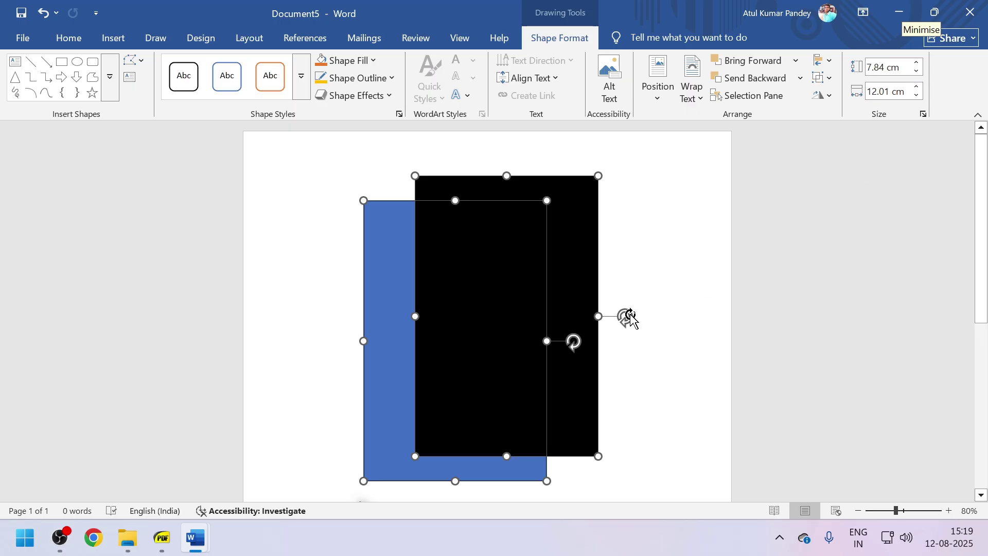
{"action": "left_click_drag", "start_coordinate": [625, 316], "coordinate": [550, 278]}
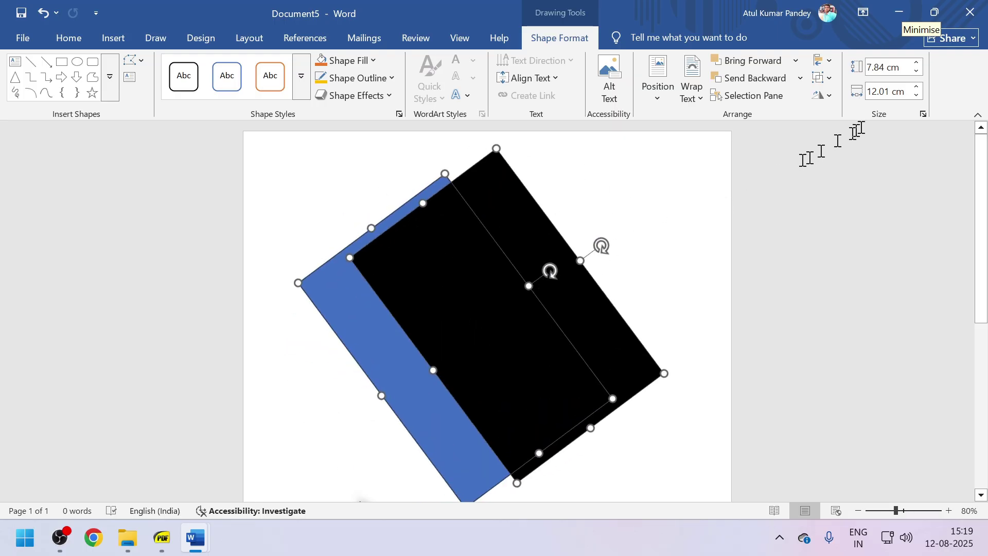
Set the height of both selected rectangles to 10 cm.
{"action": "left_click", "coordinate": [900, 70]}
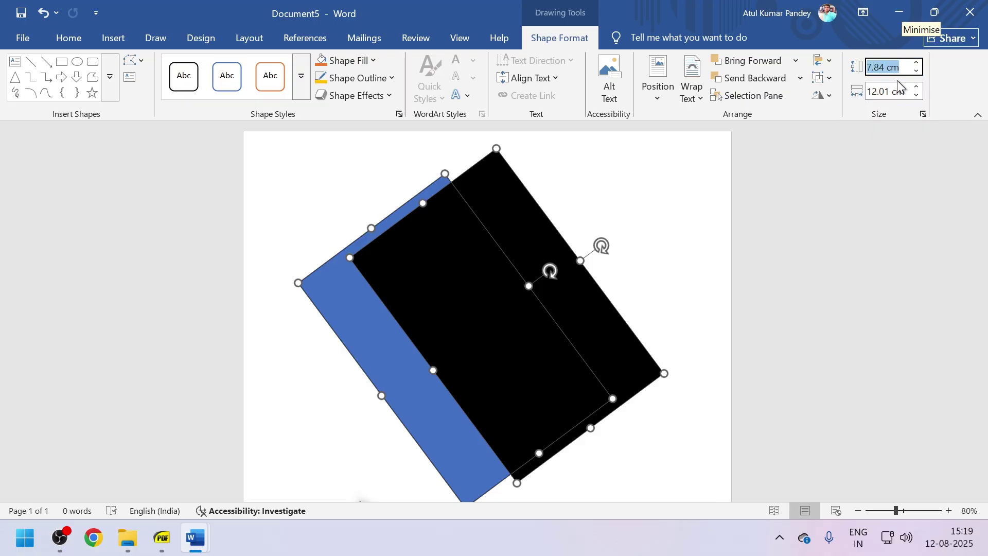
{"action": "key", "text": "Return"}
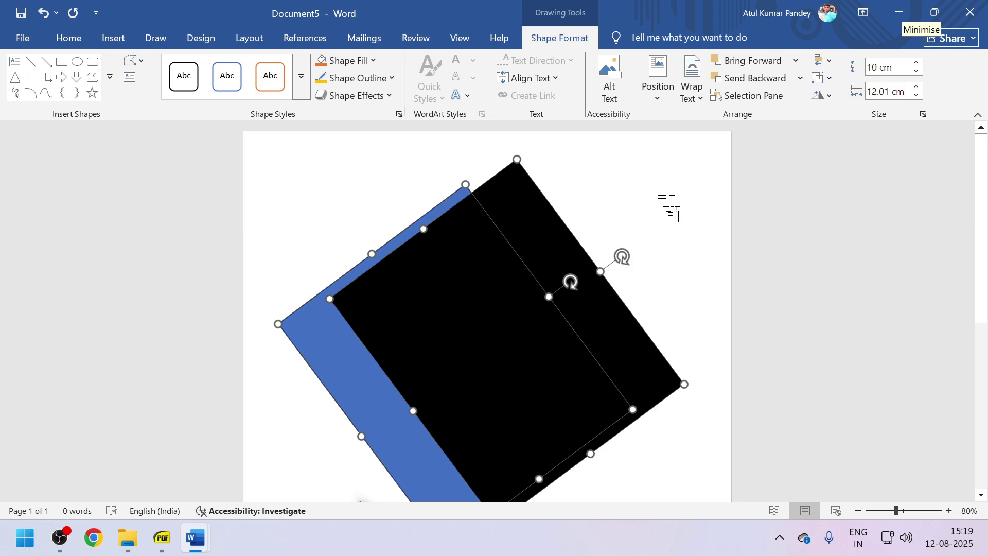
Insert the active wheelchair user icon from the Accessibility category of the icon library.
{"action": "left_click", "coordinate": [110, 41]}
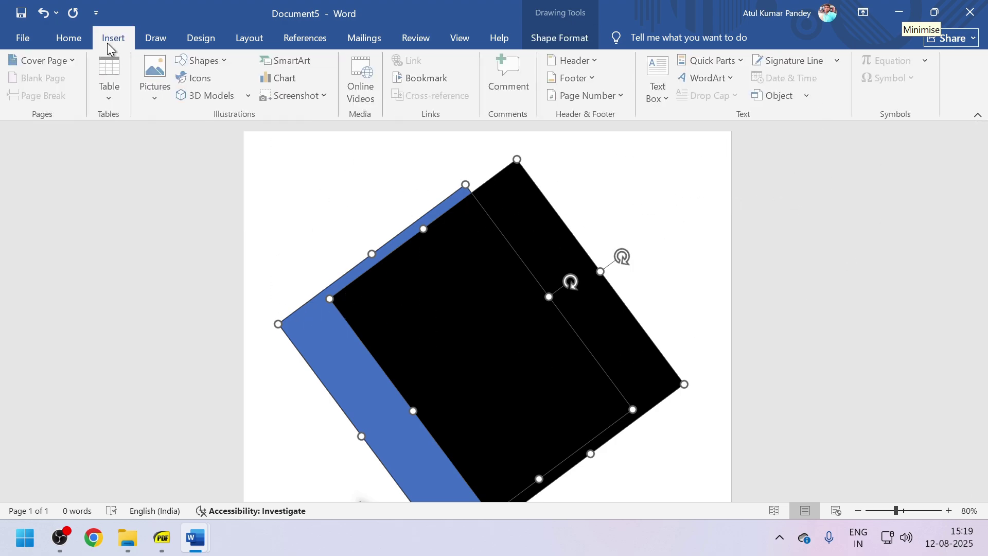
{"action": "left_click", "coordinate": [227, 66]}
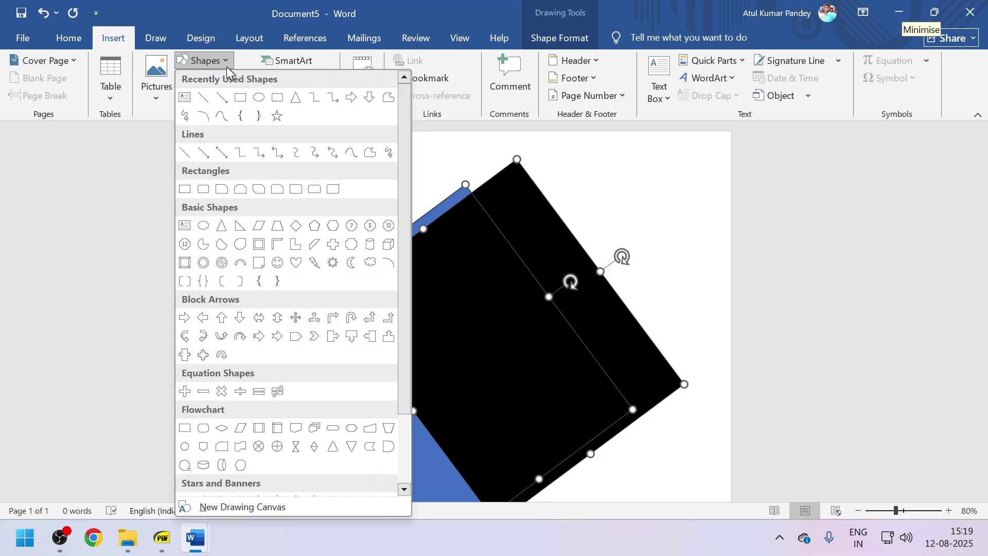
{"action": "left_click", "coordinate": [227, 66]}
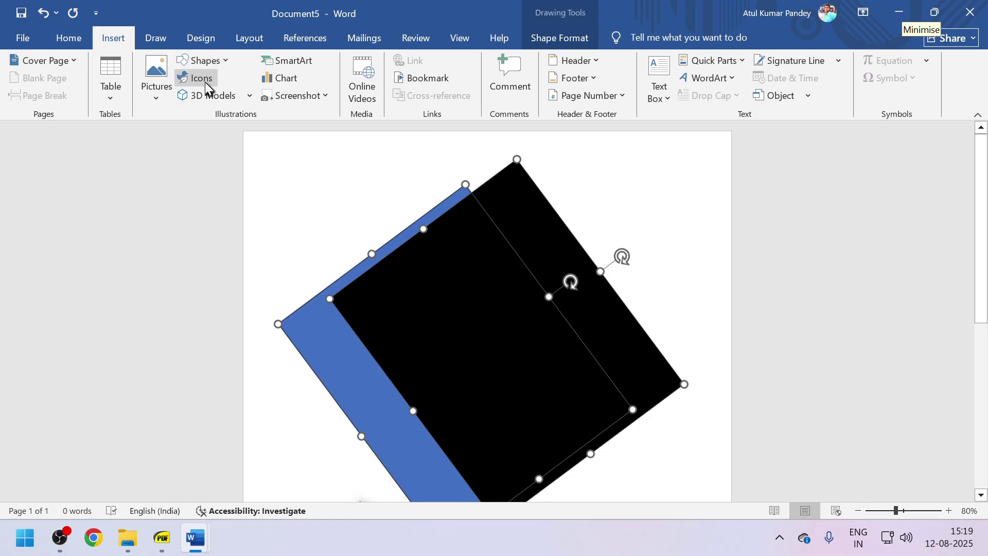
{"action": "left_click", "coordinate": [205, 81]}
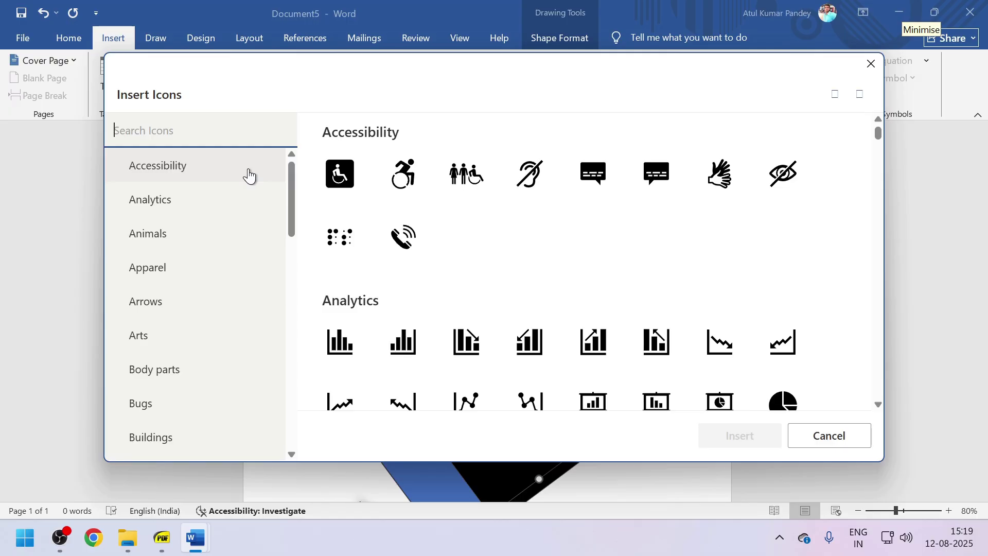
{"action": "left_click", "coordinate": [405, 177]}
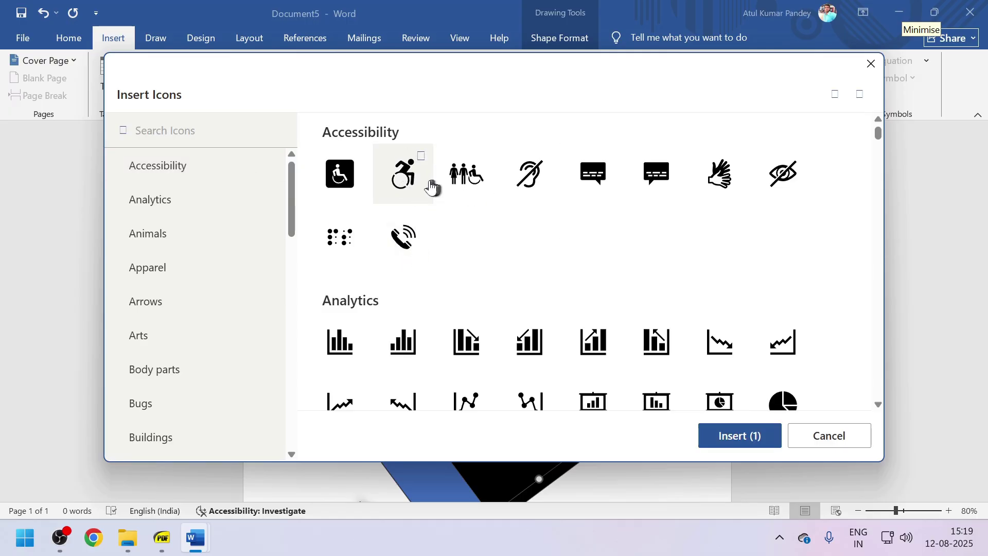
{"action": "left_click", "coordinate": [737, 436]}
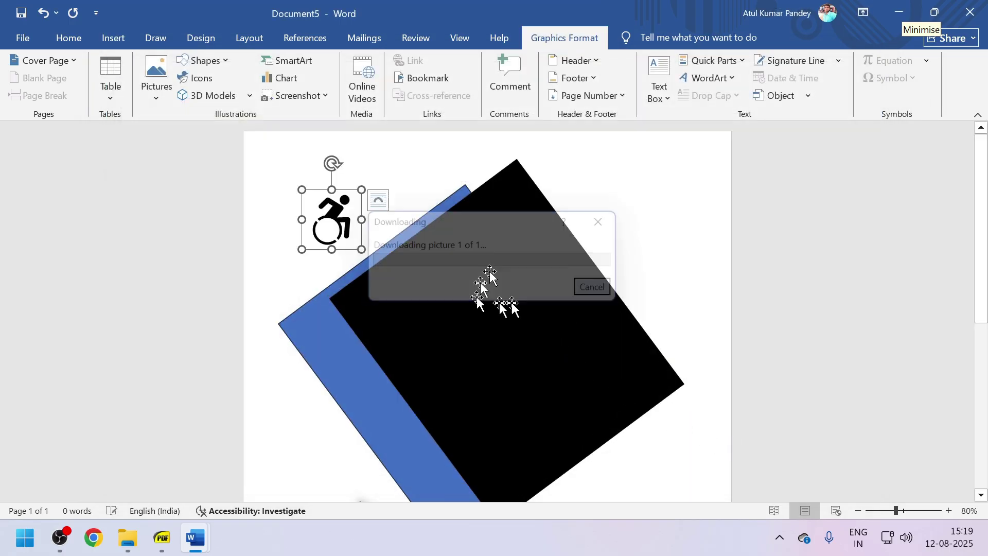
Set the wheelchair icon's text wrapping to Square and move it to the page's upper-right area beside the black rectangle.
{"action": "left_click", "coordinate": [353, 215]}
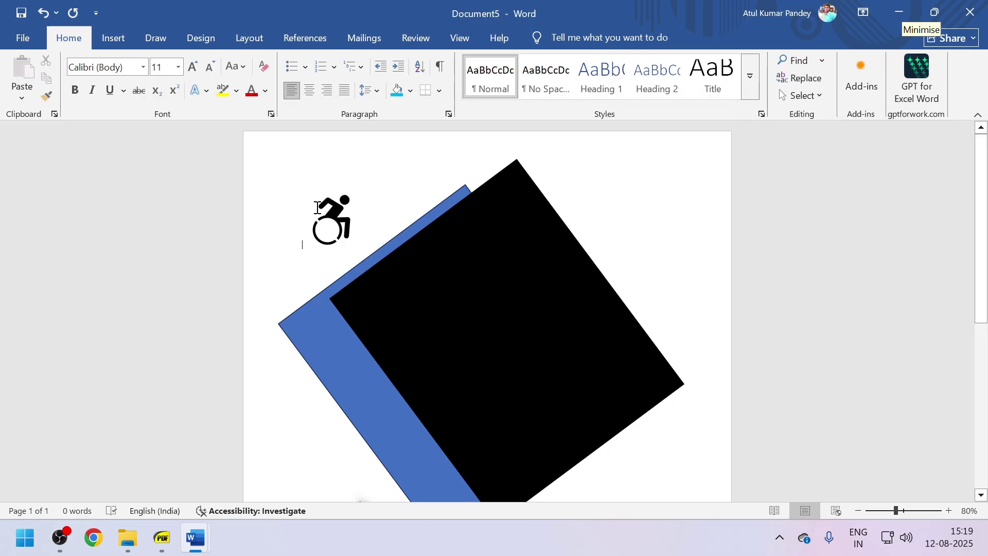
{"action": "left_click", "coordinate": [323, 206]}
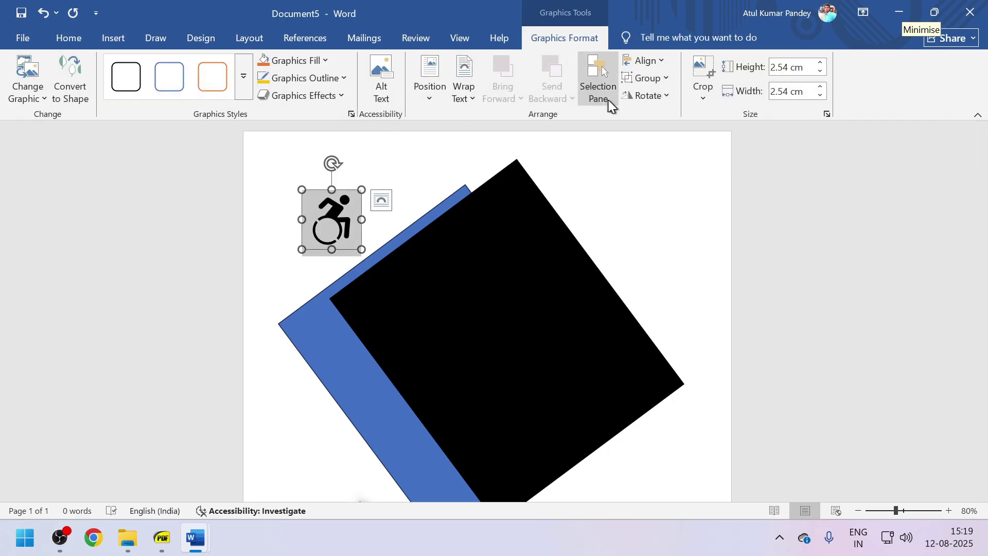
{"action": "left_click", "coordinate": [458, 88]}
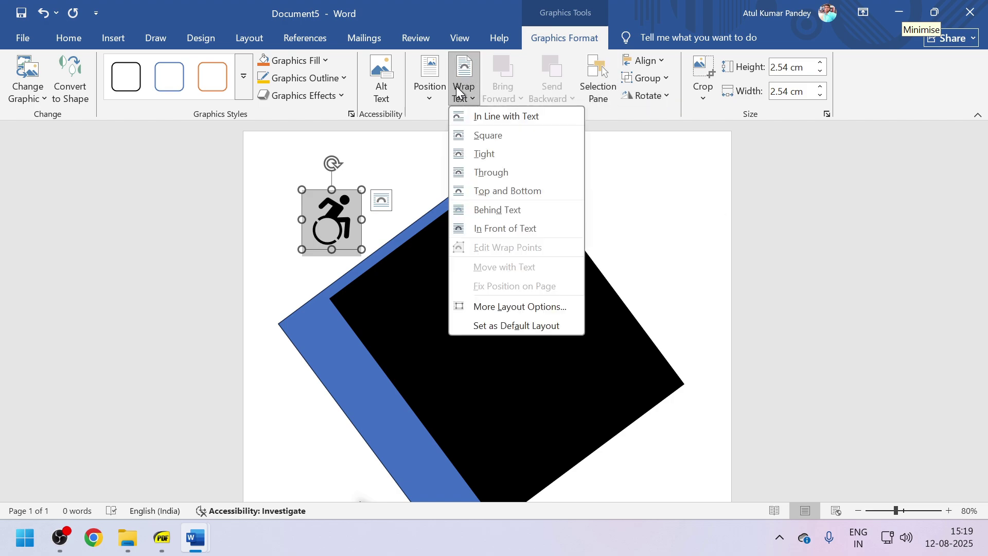
{"action": "left_click", "coordinate": [486, 135]}
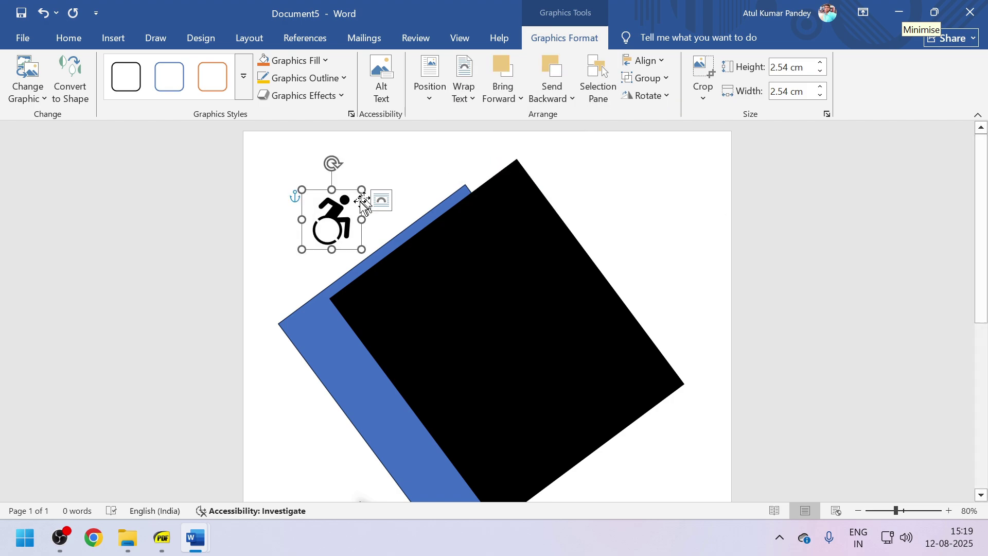
{"action": "left_click", "coordinate": [342, 226]}
{"action": "left_click_drag", "start_coordinate": [342, 225], "coordinate": [637, 203]}
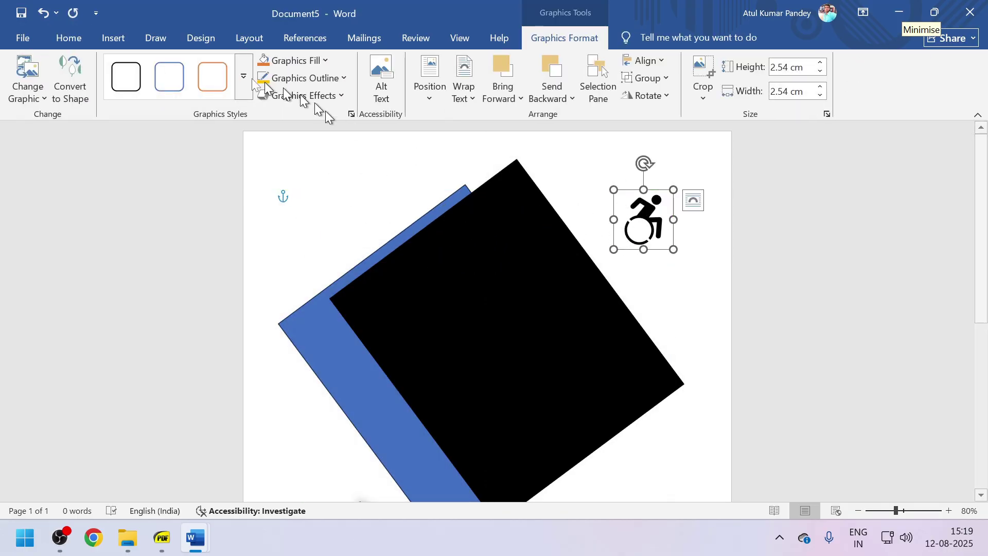
{"action": "left_click", "coordinate": [114, 40]}
{"action": "left_click", "coordinate": [206, 82]}
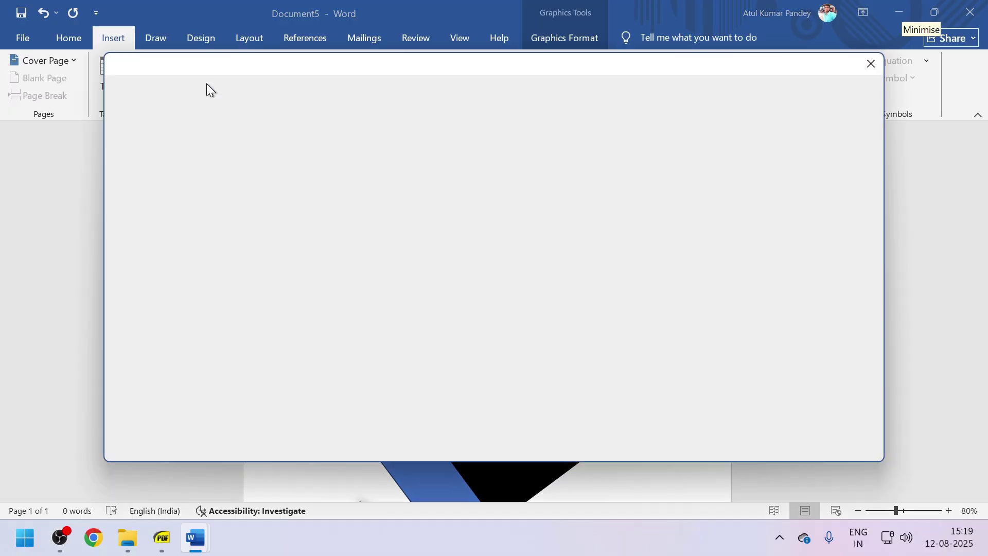
{"action": "left_click", "coordinate": [875, 63]}
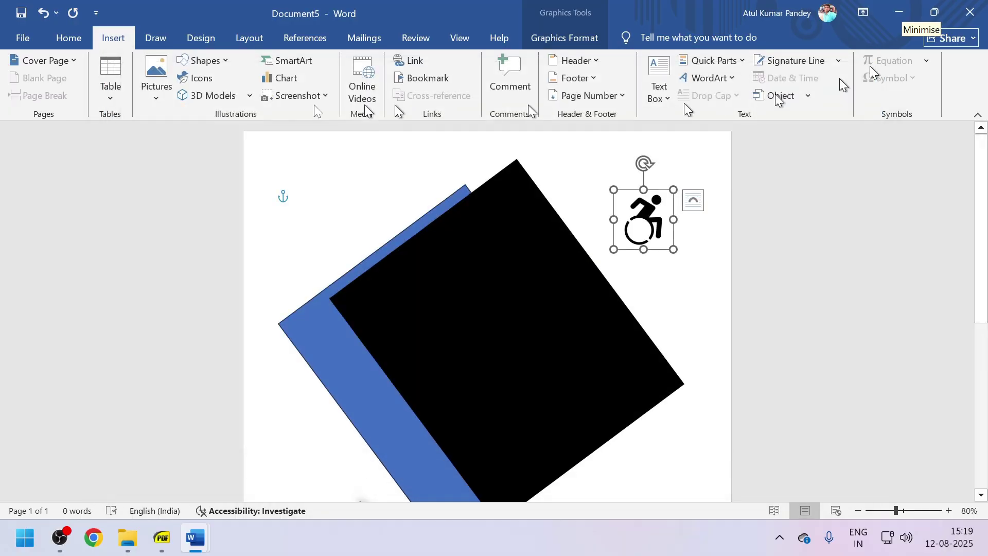
Insert the animated heart from the All Animated Models category of the online 3D models.
{"action": "left_click", "coordinate": [202, 95]}
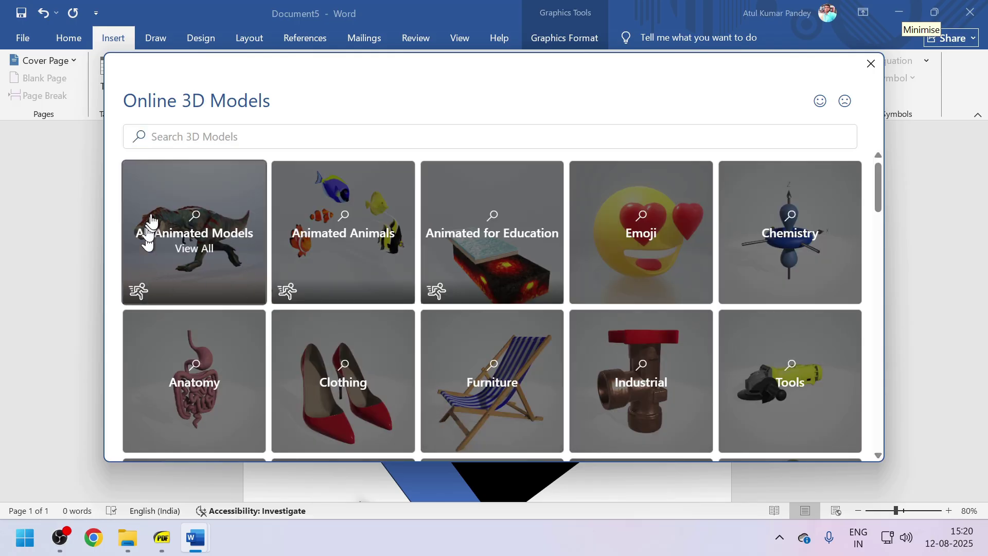
{"action": "left_click", "coordinate": [150, 222]}
{"action": "scroll", "coordinate": [546, 300], "scroll_direction": "down", "scroll_amount": 1}
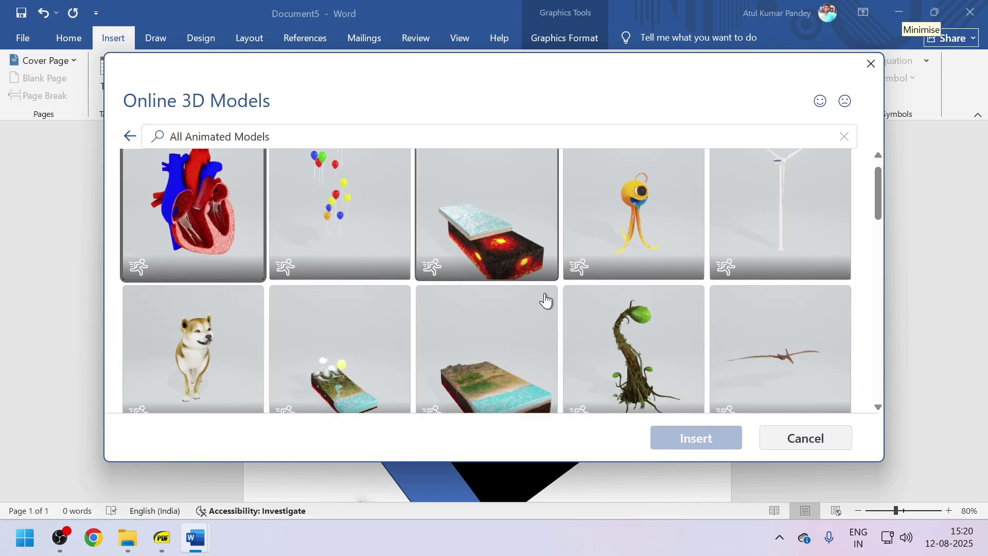
{"action": "scroll", "coordinate": [545, 300], "scroll_direction": "up", "scroll_amount": 1}
{"action": "left_click", "coordinate": [194, 232]}
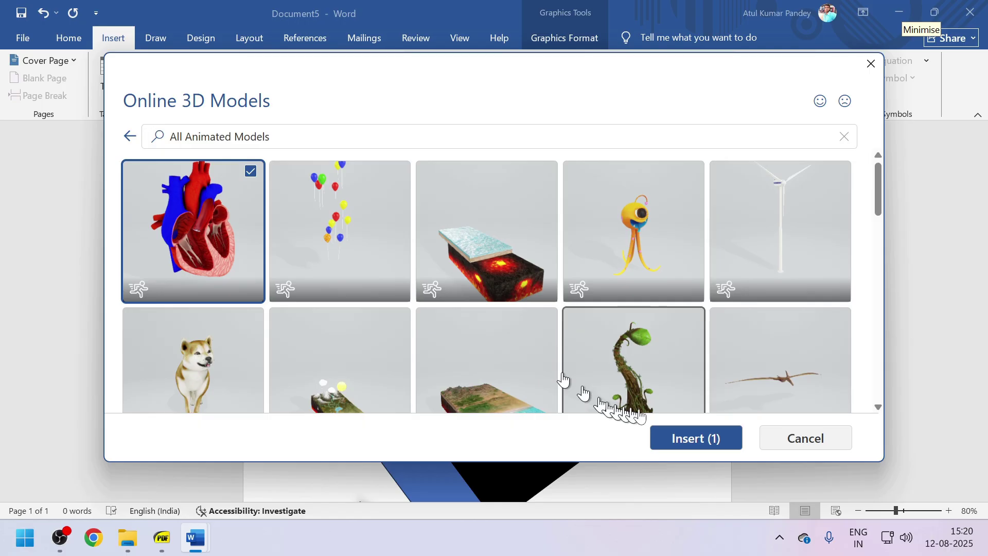
{"action": "left_click", "coordinate": [686, 439]}
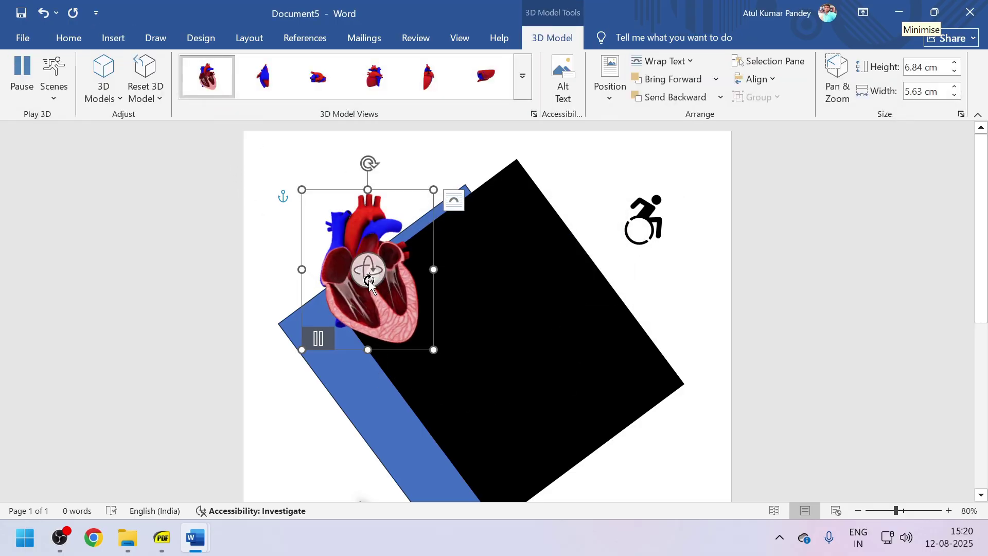
Rotate the heart model freehand in 3D, and apply the fifth preset 3D view, showing the heart from its red side.
{"action": "left_click_drag", "start_coordinate": [370, 282], "coordinate": [431, 242]}
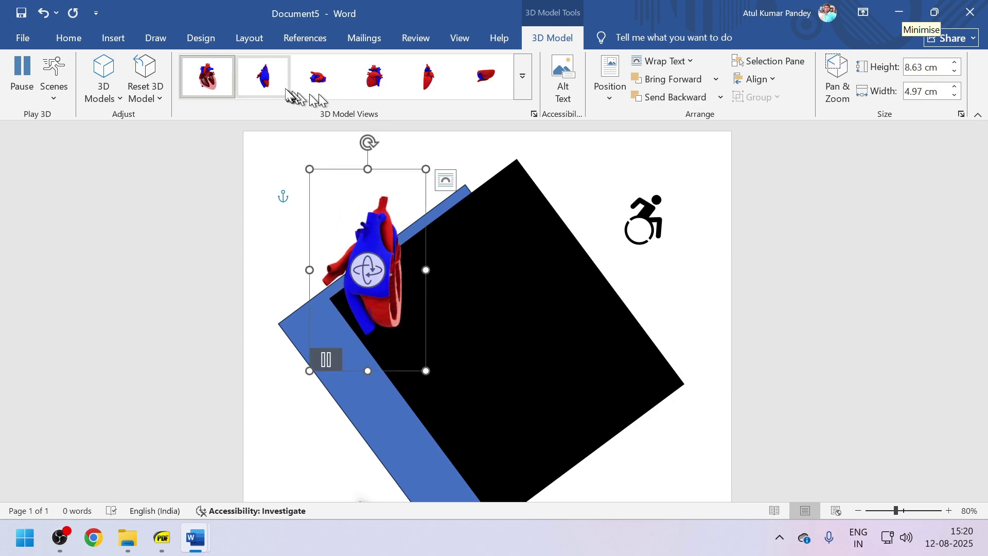
{"action": "left_click", "coordinate": [428, 83]}
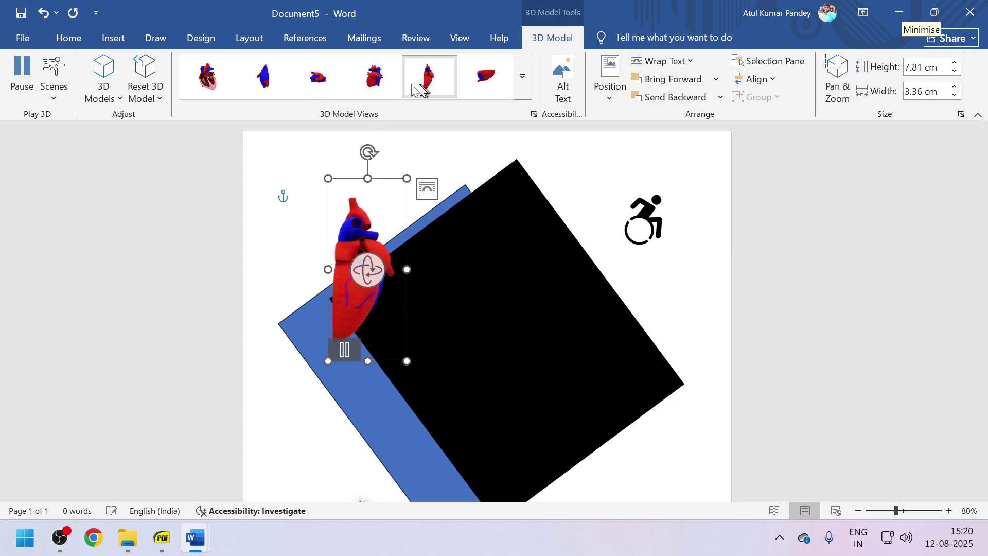
{"action": "left_click", "coordinate": [119, 99]}
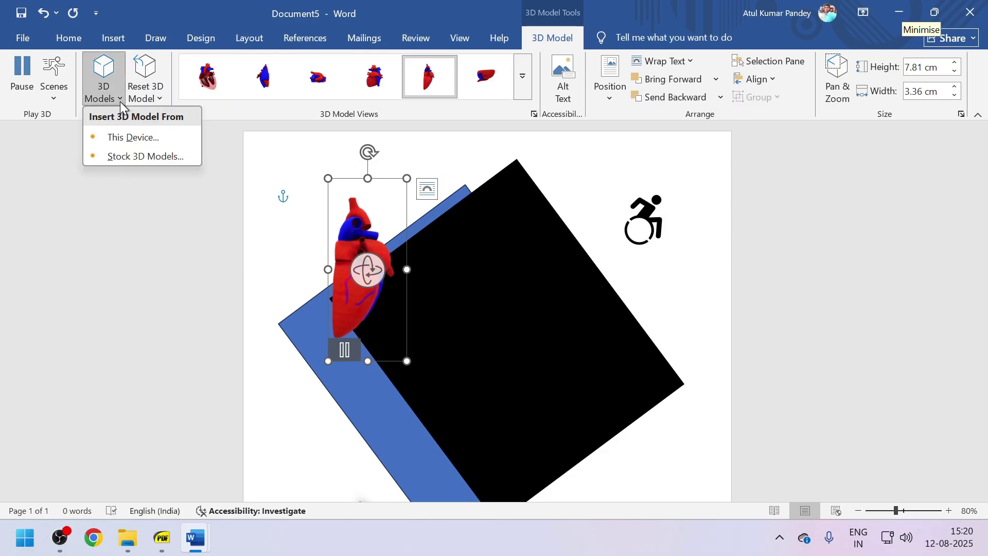
Choose the Scene 1 animation for the heart model and rotate the model freehand to a different viewing angle.
{"action": "left_click", "coordinate": [60, 95]}
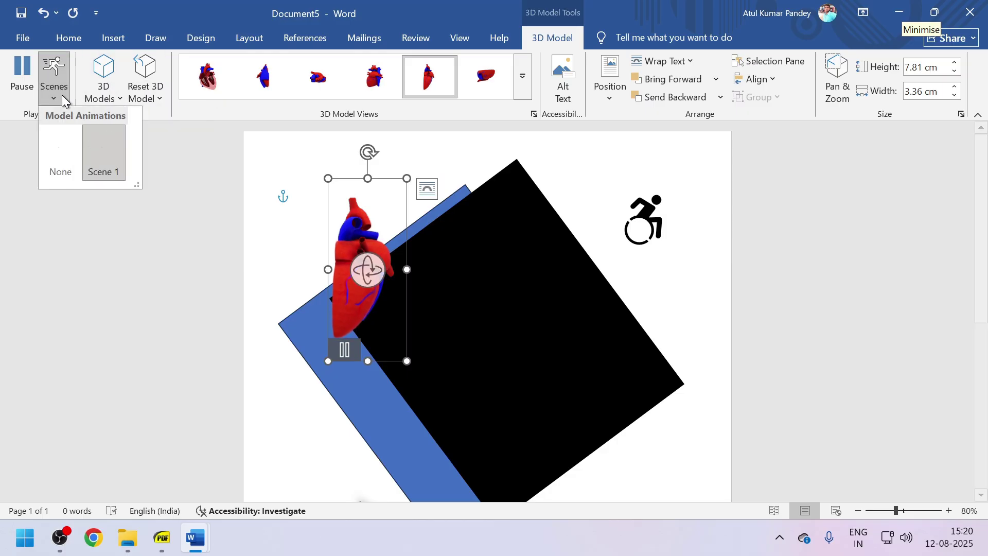
{"action": "left_click", "coordinate": [124, 170]}
{"action": "left_click_drag", "start_coordinate": [366, 269], "coordinate": [276, 283]}
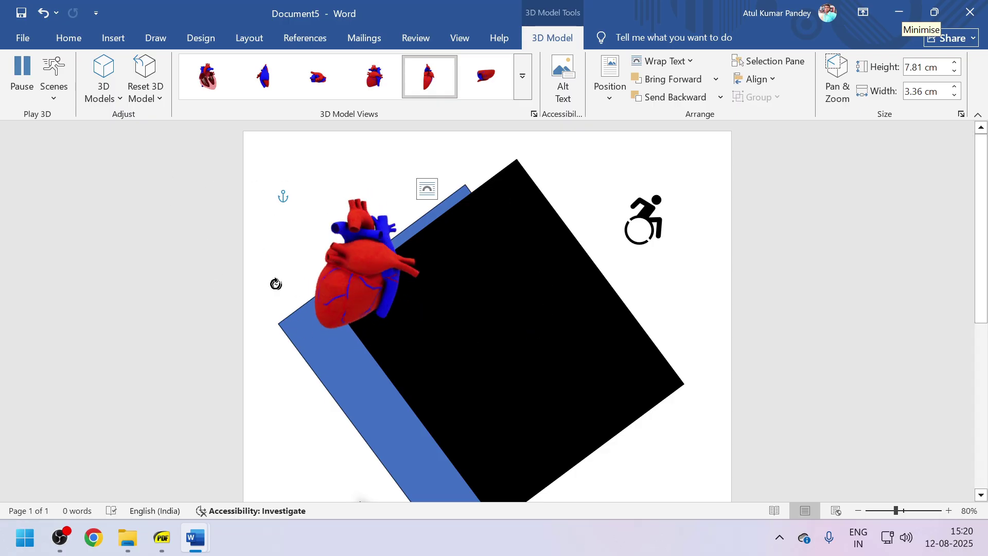
Start inserting a SmartArt graphic with the black rectangle selected, and display the Cycle layouts.
{"action": "left_click", "coordinate": [110, 42]}
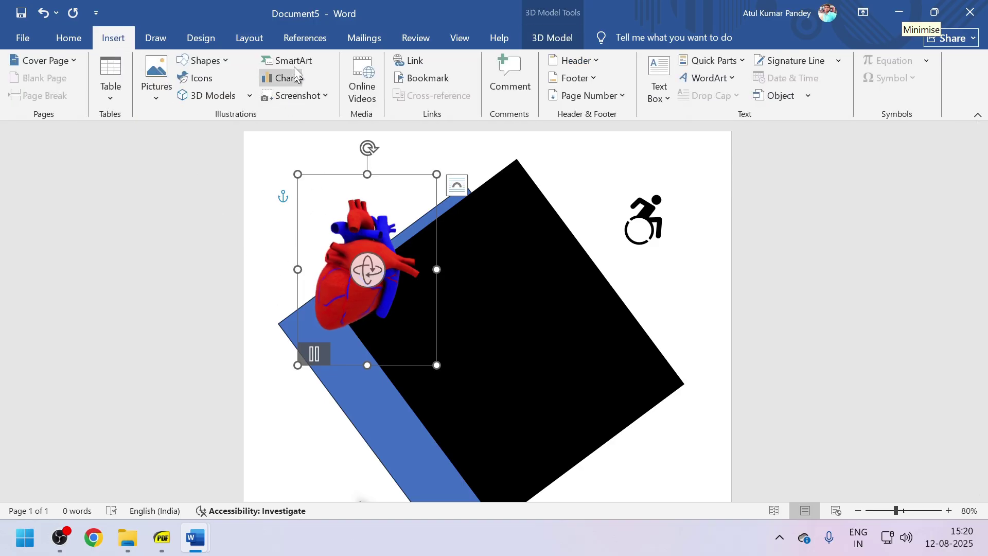
{"action": "left_click", "coordinate": [490, 344]}
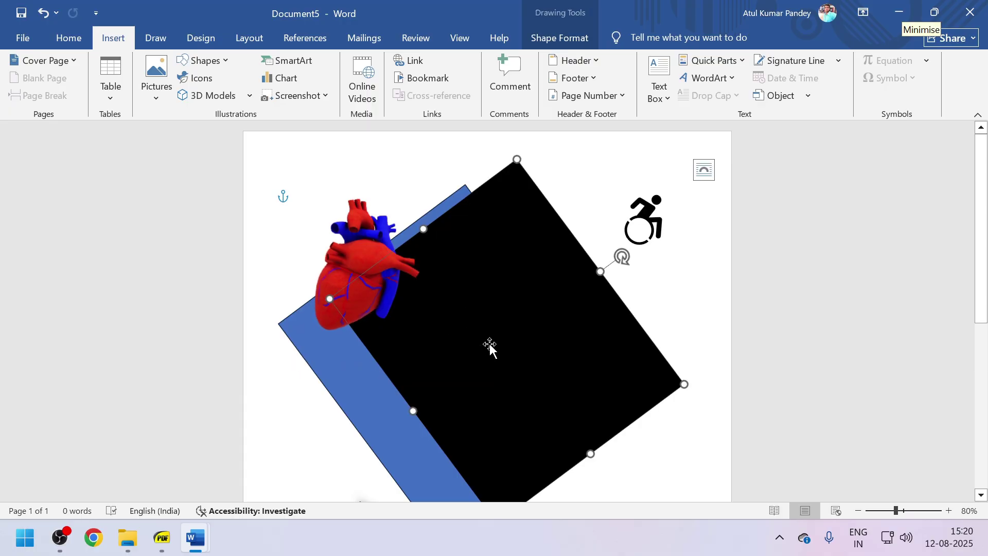
{"action": "left_click", "coordinate": [292, 63]}
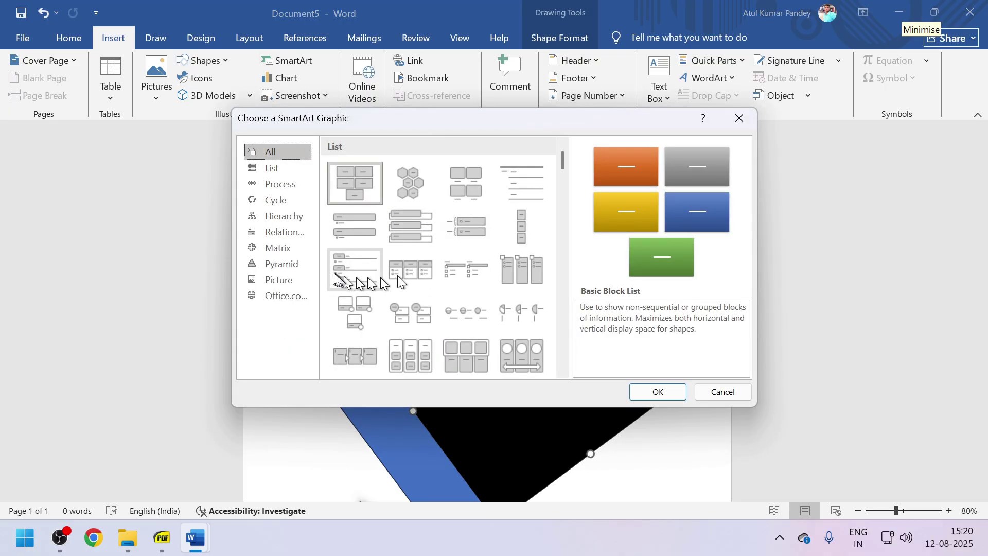
{"action": "left_click", "coordinate": [288, 201]}
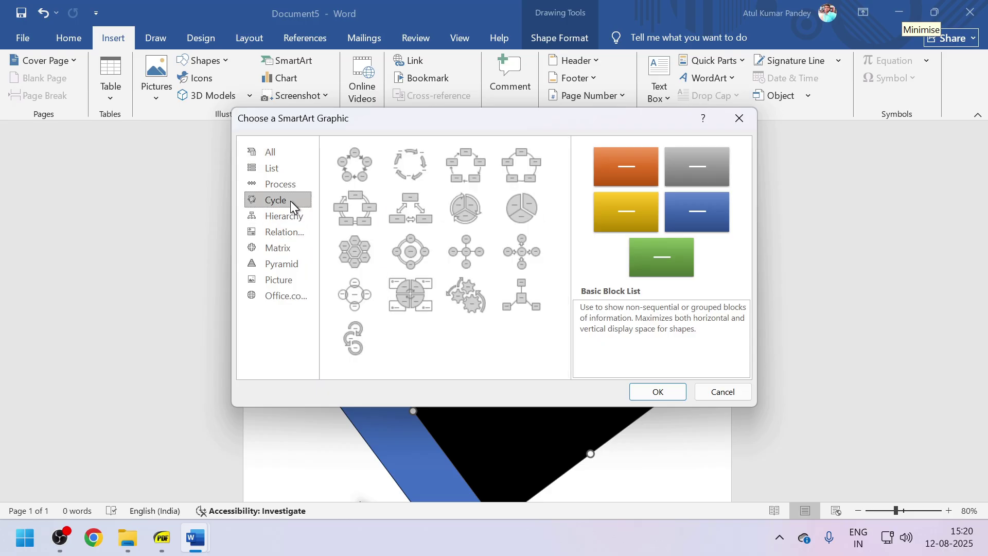
Insert a Basic Cycle SmartArt graphic into the current document and create a new blank document.
{"action": "left_click", "coordinate": [360, 165]}
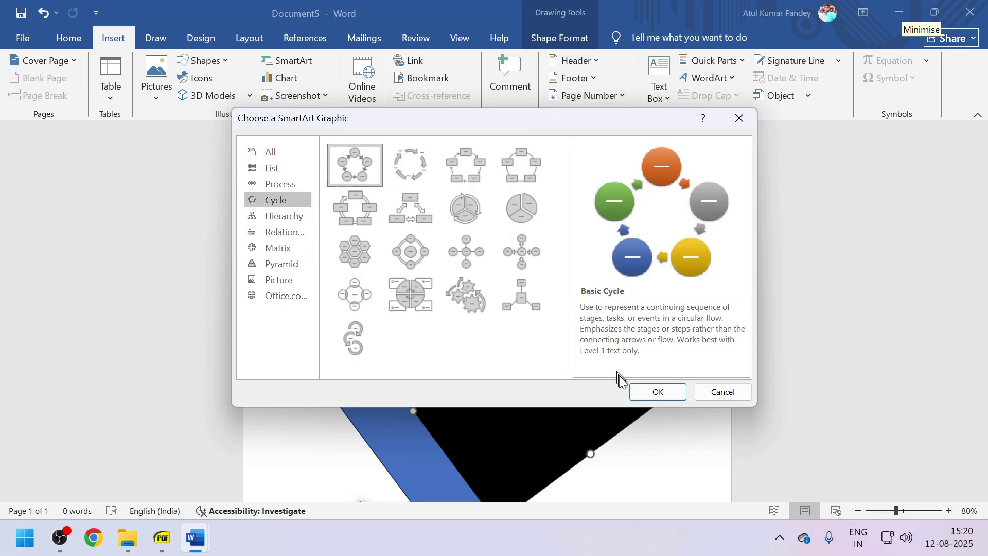
{"action": "left_click", "coordinate": [637, 394]}
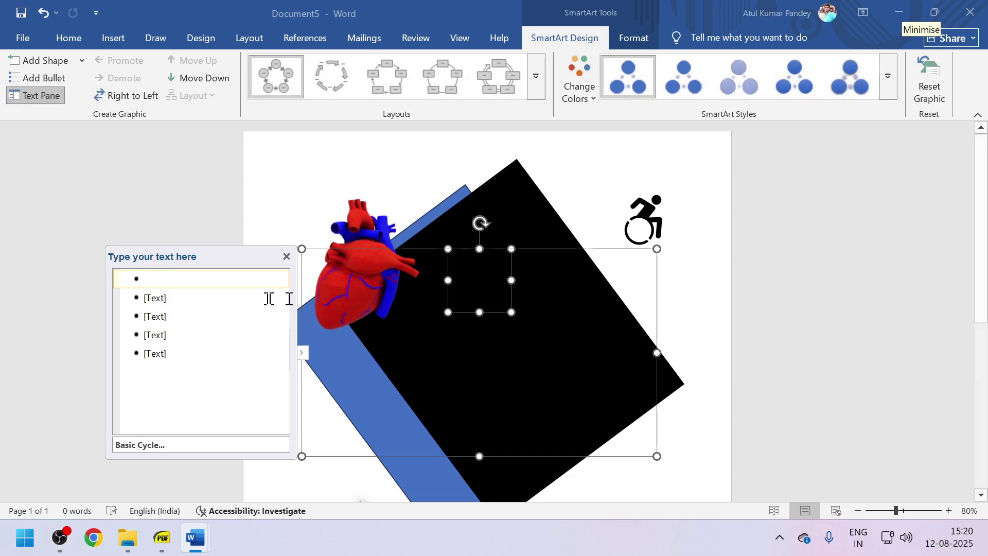
{"action": "key", "text": "ctrl+n"}
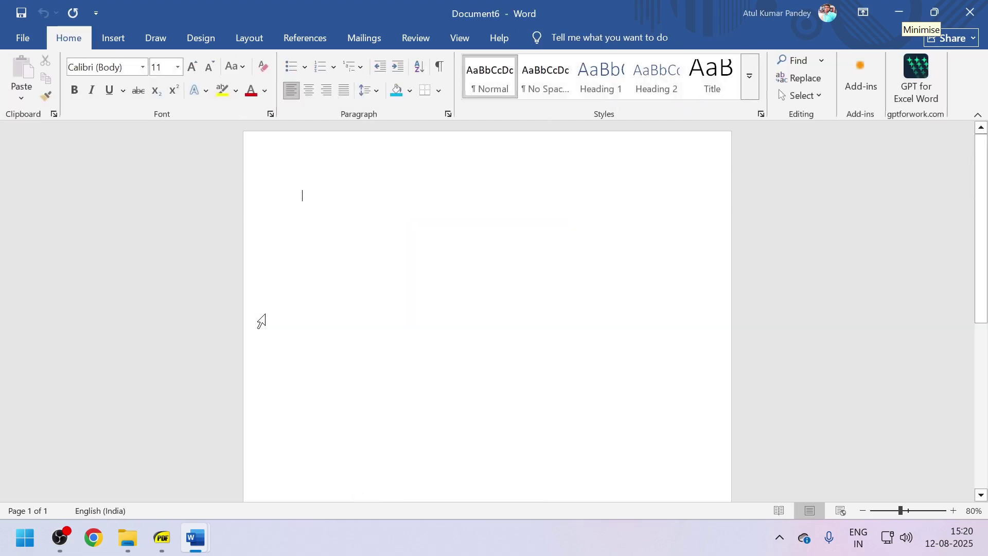
Insert a Basic Cycle SmartArt graphic into the blank document and hide its text pane.
{"action": "left_click", "coordinate": [115, 40]}
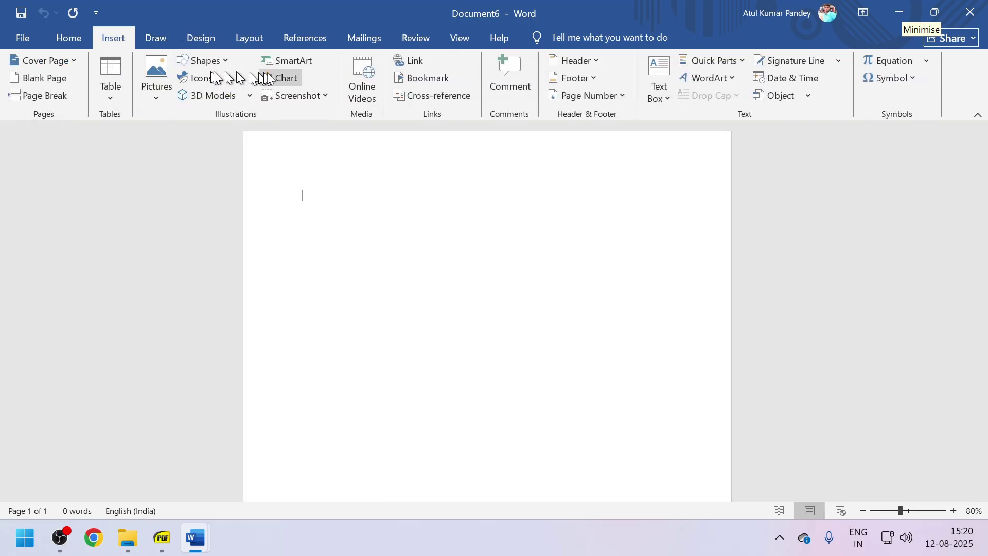
{"action": "left_click", "coordinate": [277, 63]}
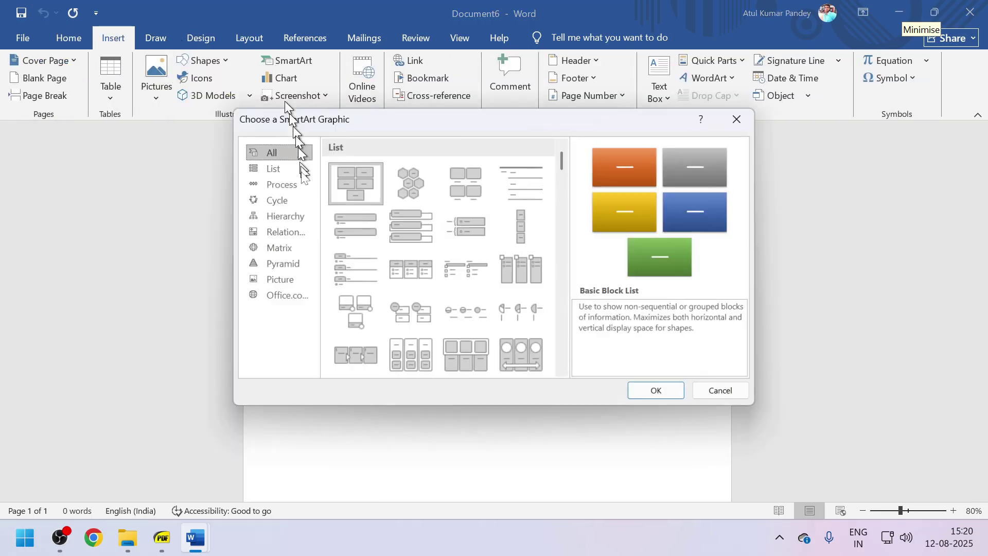
{"action": "left_click", "coordinate": [286, 201]}
{"action": "left_click", "coordinate": [354, 166]}
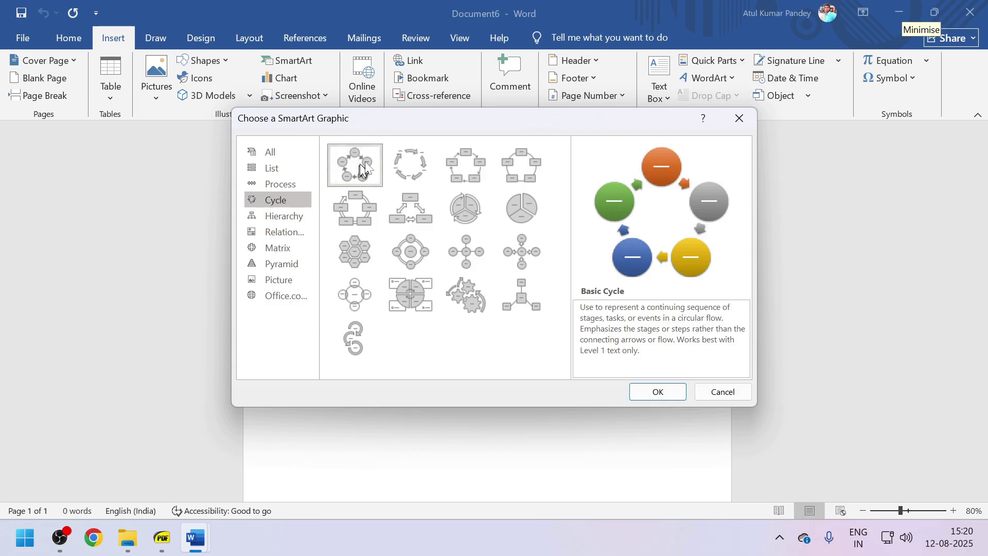
{"action": "left_click", "coordinate": [650, 392]}
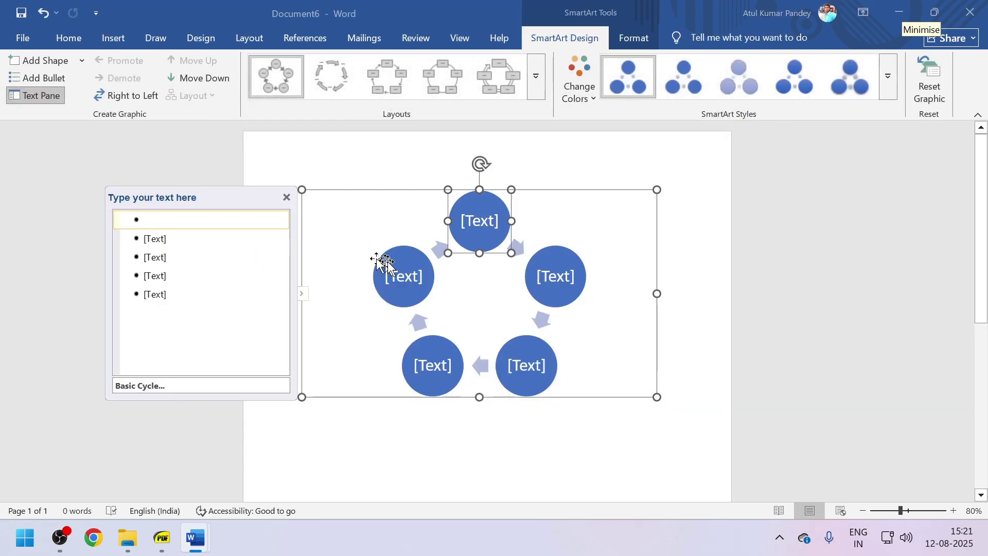
{"action": "left_click", "coordinate": [302, 294]}
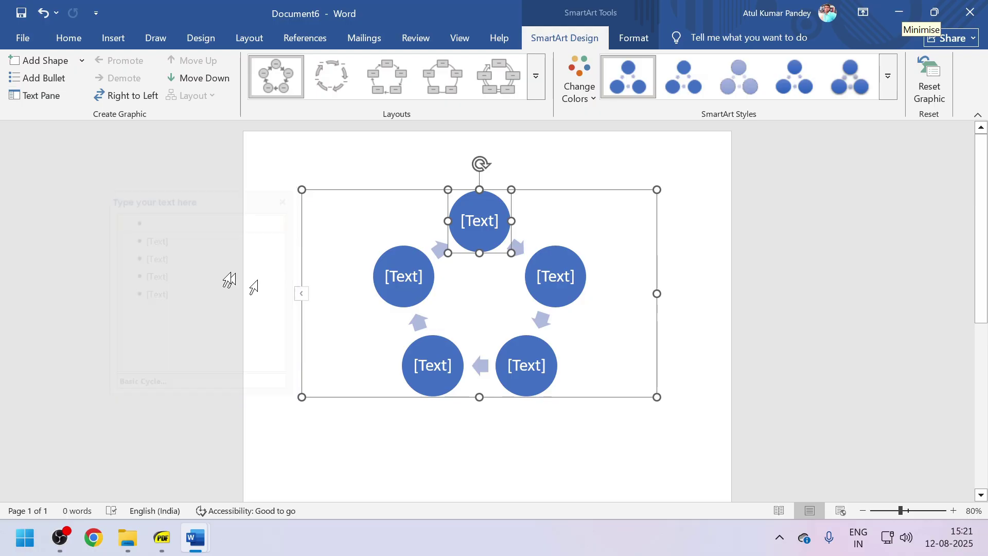
Label the top circle of the cycle GOAT.
{"action": "left_click", "coordinate": [479, 222]}
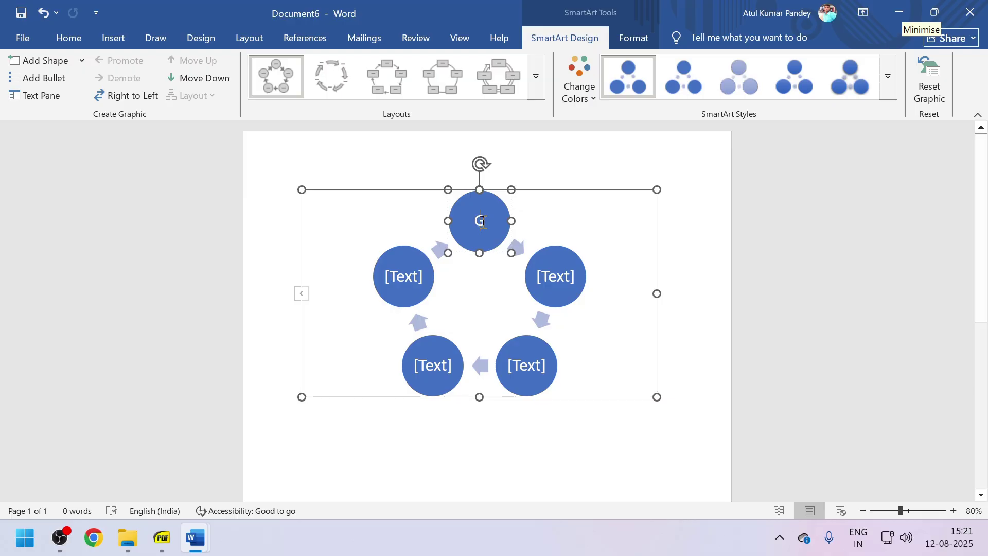
{"action": "type", "text": "G"}
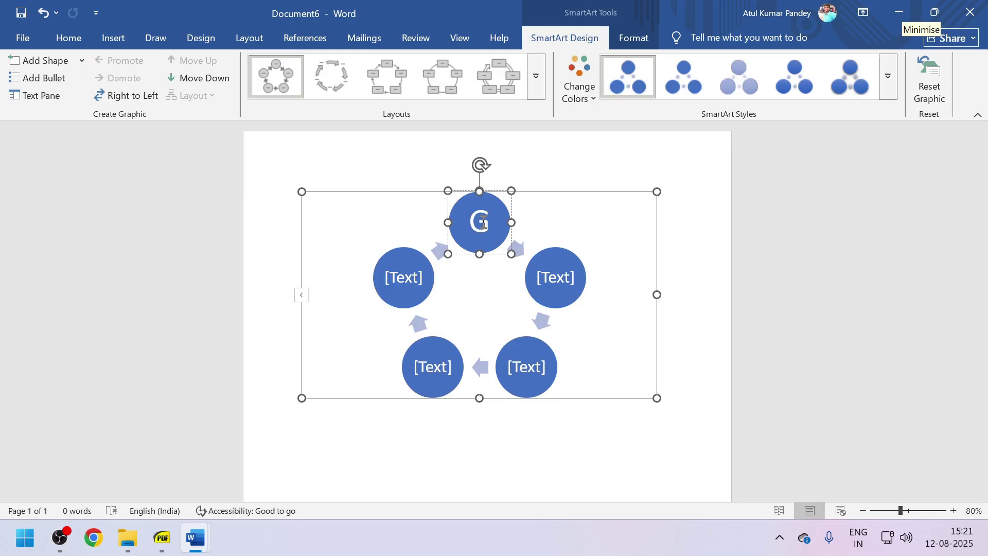
{"action": "type", "text": "OAT"}
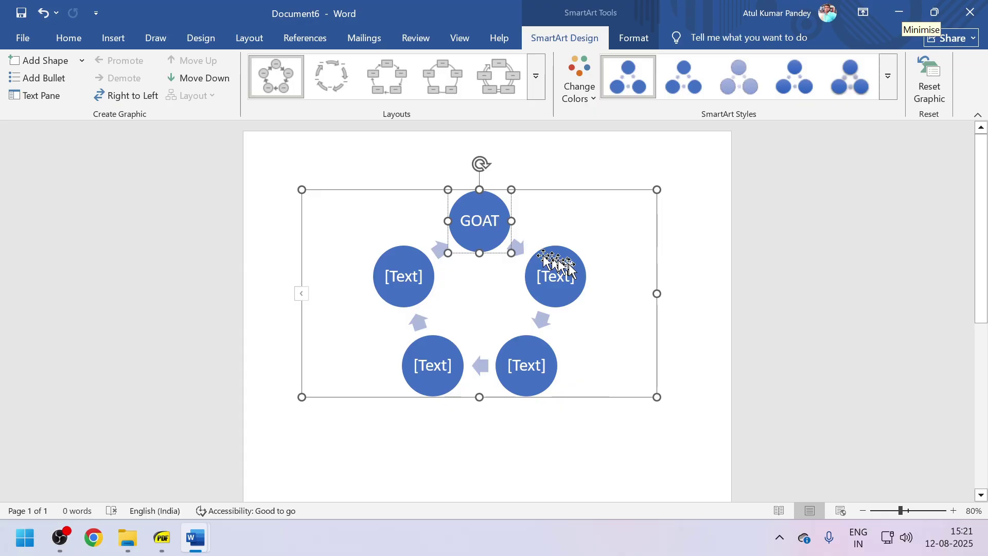
{"action": "left_click", "coordinate": [566, 268]}
Change the text of the top circle in the cycle to GRASS.
{"action": "left_click", "coordinate": [498, 224]}
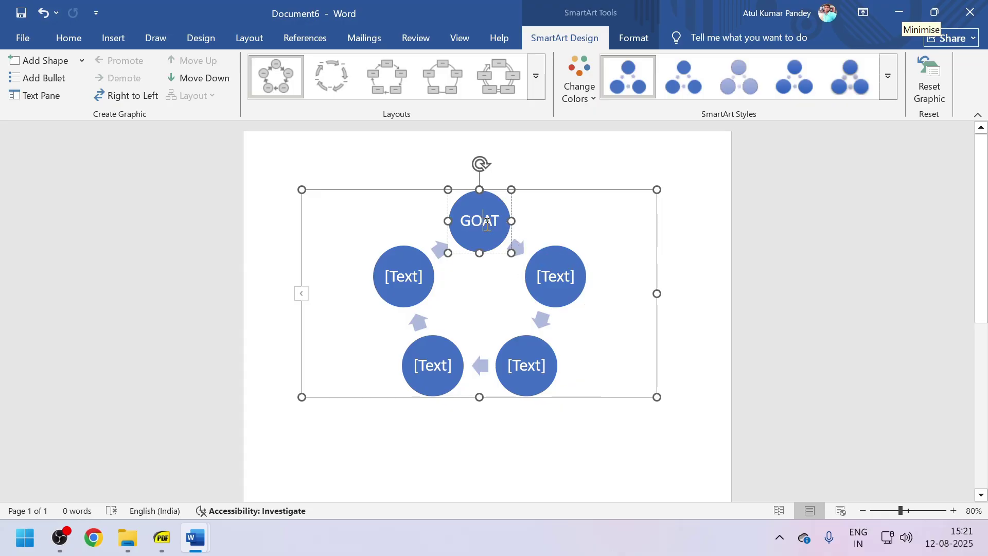
{"action": "key", "text": "BackSpace"}
{"action": "key", "text": "BackSpace"}
{"action": "key", "text": "BackSpace"}
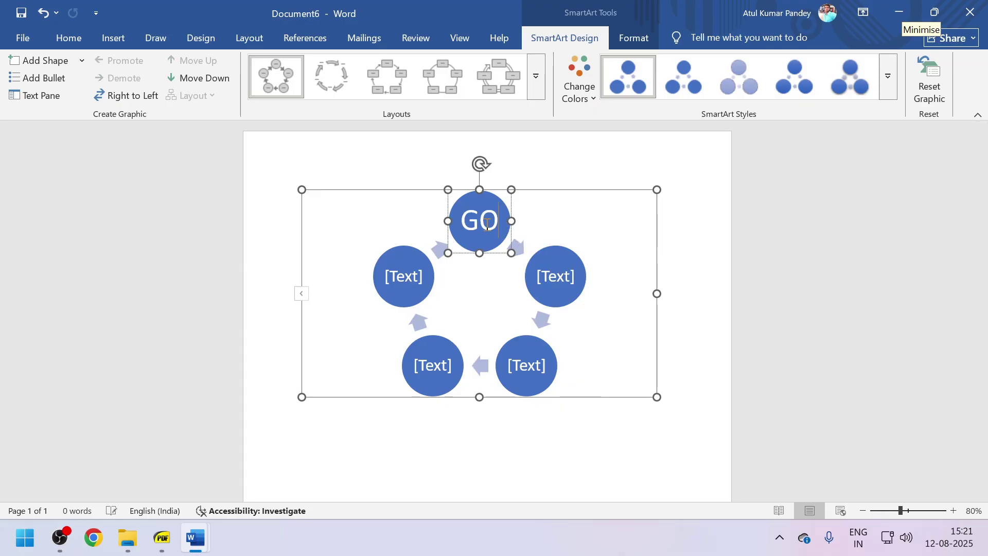
{"action": "type", "text": "RASS"}
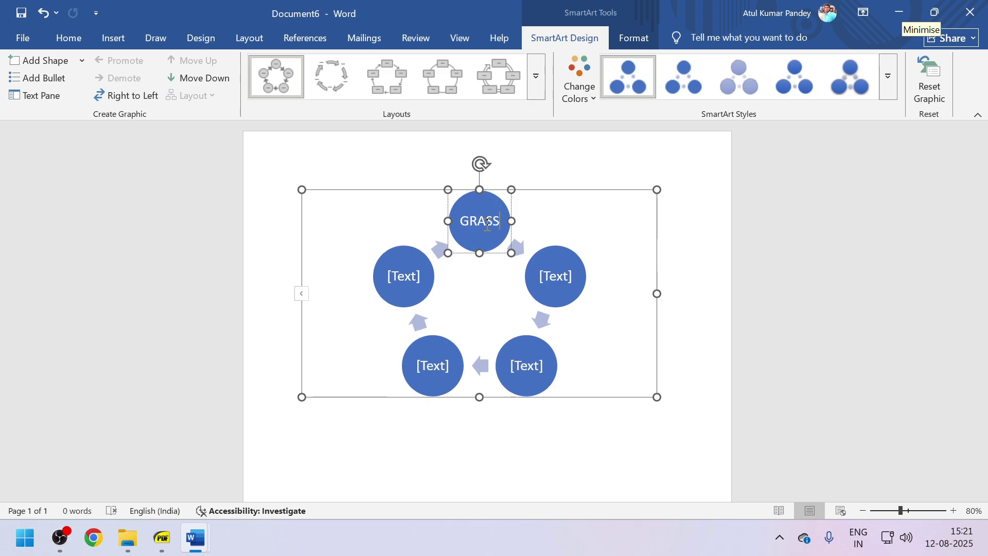
Label the circle following GRASS in the cycle GOAT.
{"action": "left_click", "coordinate": [554, 278]}
{"action": "left_click", "coordinate": [555, 280]}
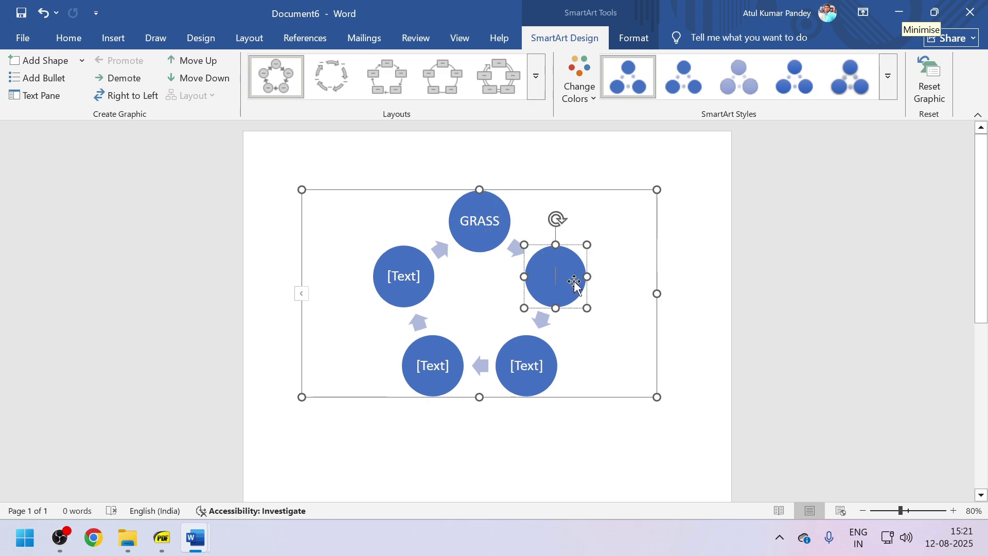
{"action": "type", "text": "O"}
{"action": "key", "text": "BackSpace"}
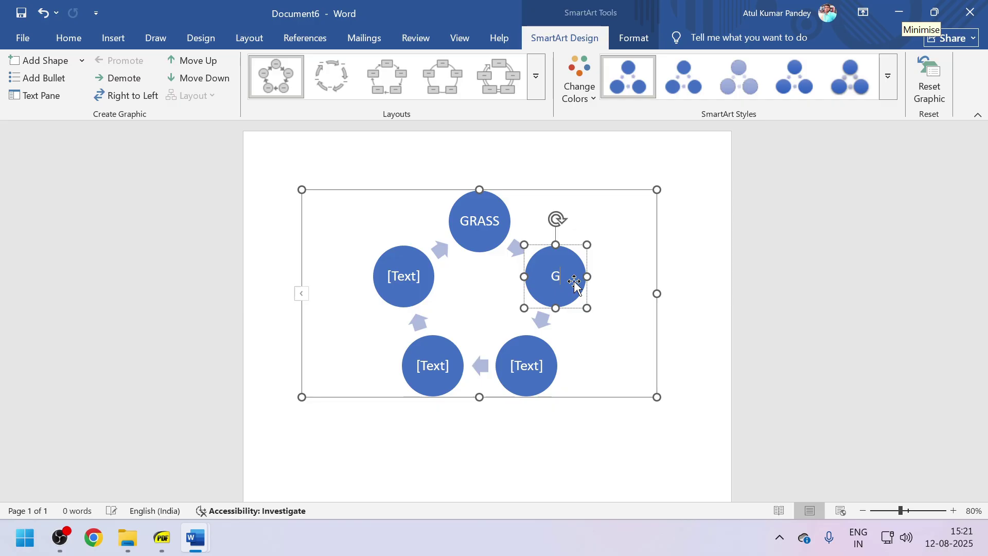
{"action": "left_click", "coordinate": [534, 364]}
{"action": "left_click", "coordinate": [531, 363]}
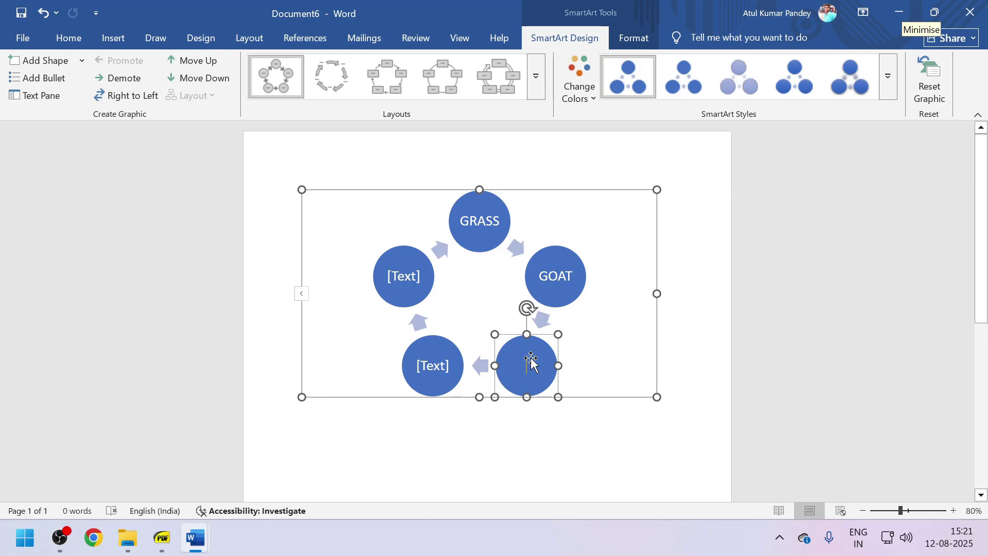
Replace the text of the circle following GRASS with HARSSHOPPER.
{"action": "left_click", "coordinate": [561, 278]}
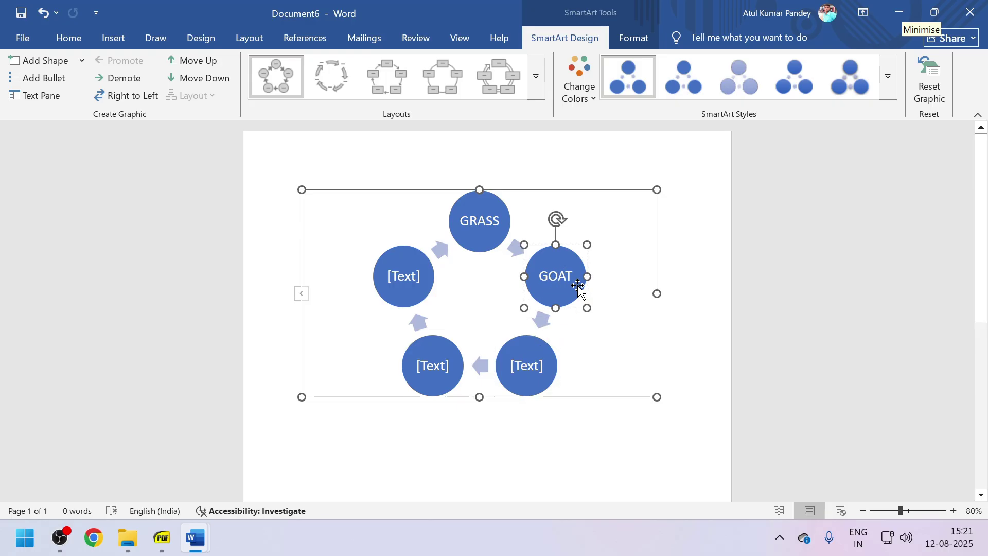
{"action": "key", "text": "BackSpace"}
{"action": "key", "text": "BackSpace"}
{"action": "key", "text": "BackSpace"}
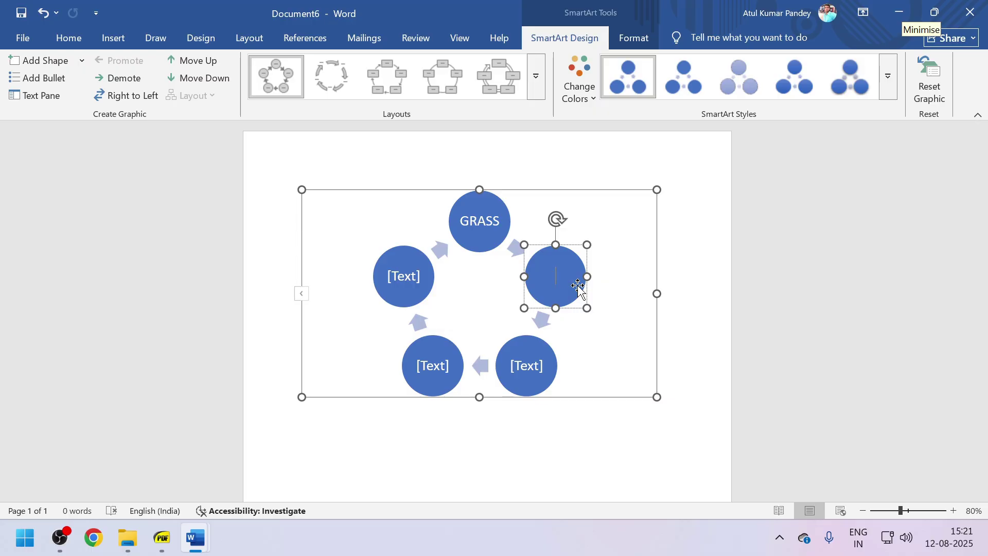
{"action": "type", "text": "HARSSHOPPE"}
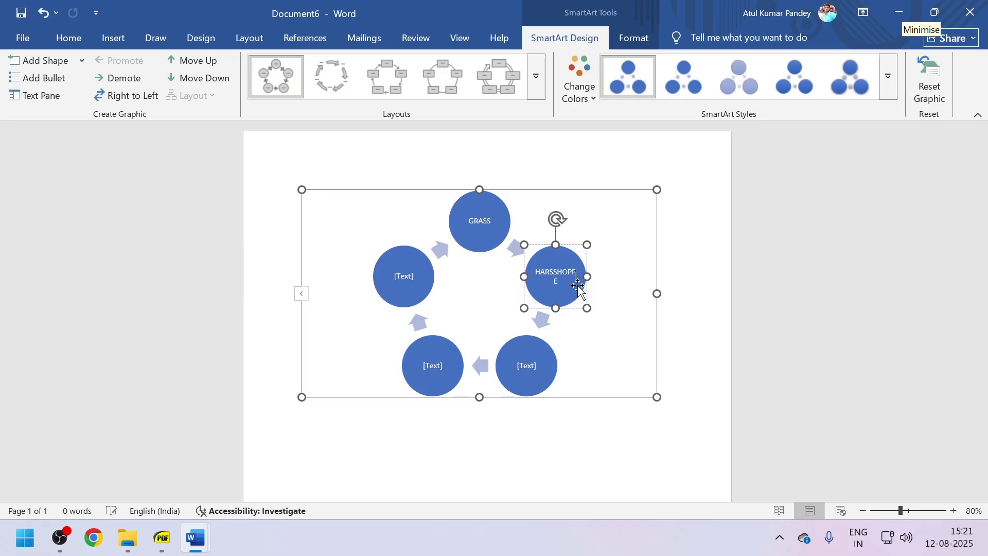
{"action": "type", "text": "R"}
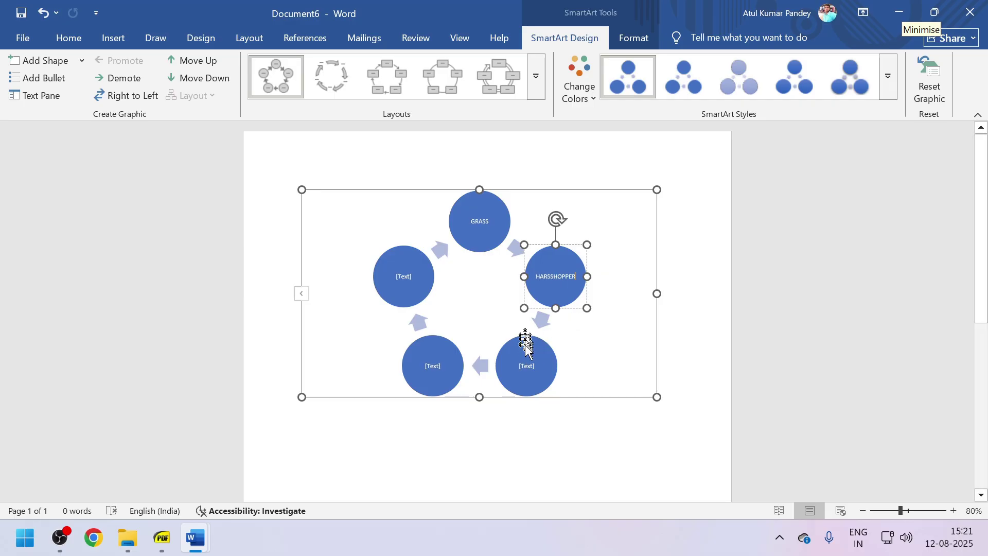
Label the remaining three circles INSECT, FROG and SNAKE, continuing in arrow order after HARSSHOPPER.
{"action": "left_click", "coordinate": [527, 367]}
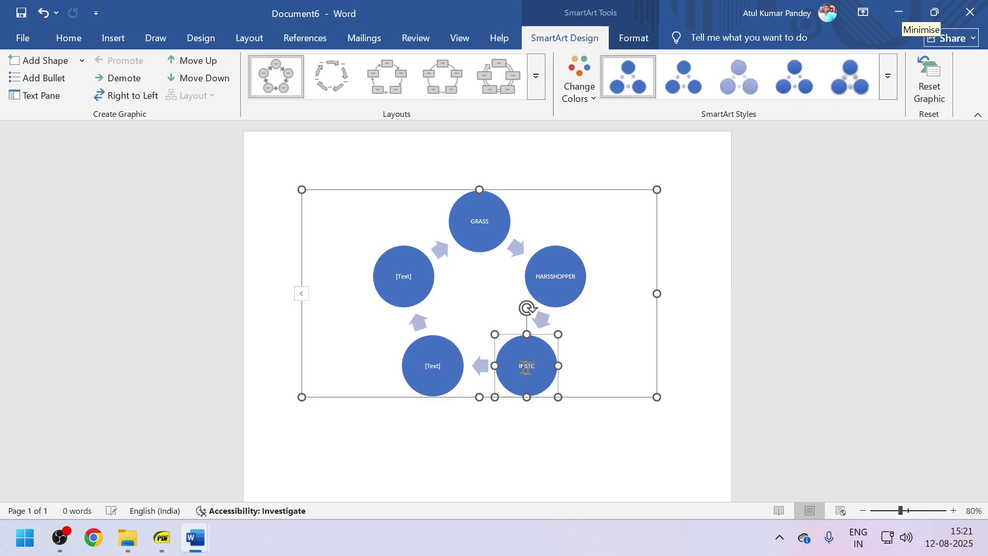
{"action": "left_click", "coordinate": [436, 360]}
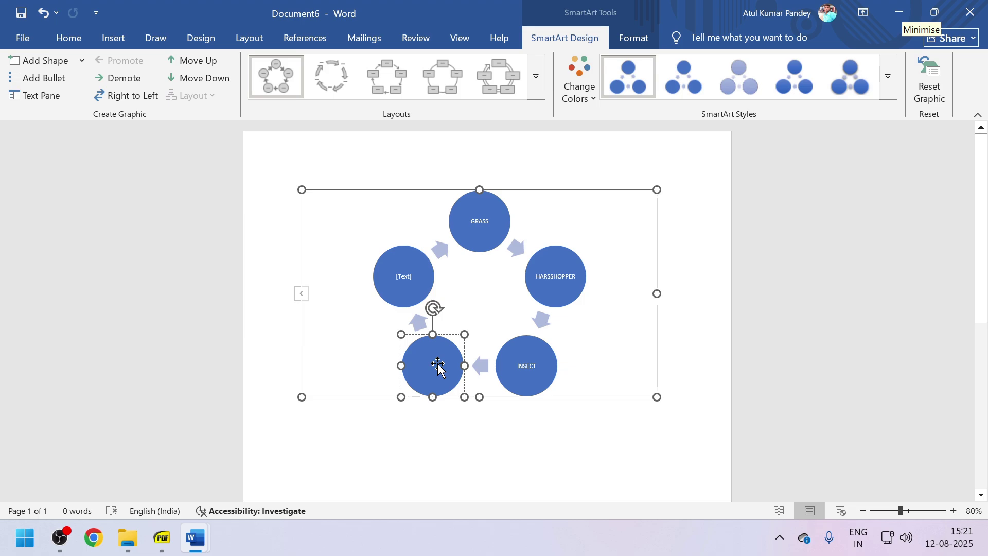
{"action": "type", "text": "FROG"}
{"action": "left_click", "coordinate": [405, 271]}
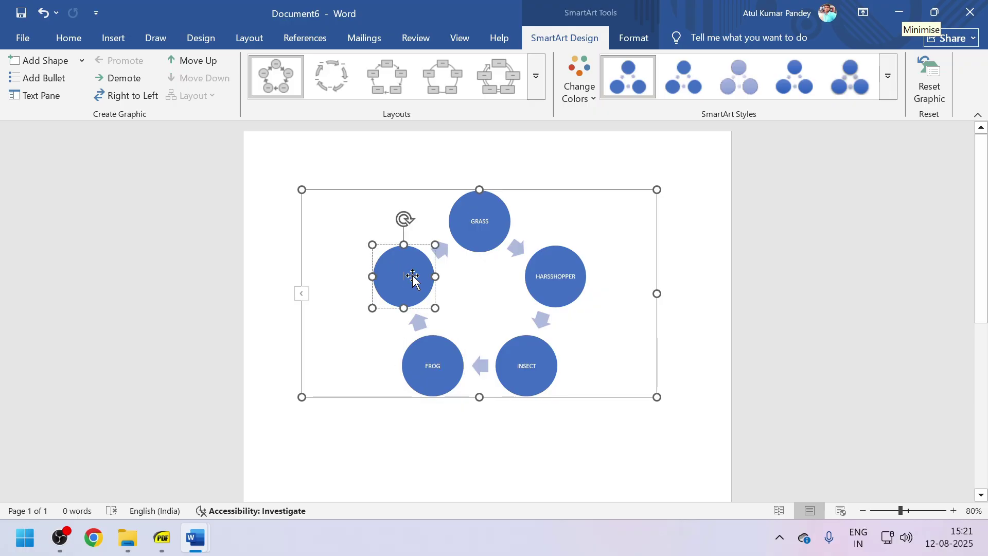
{"action": "type", "text": "SNAKE"}
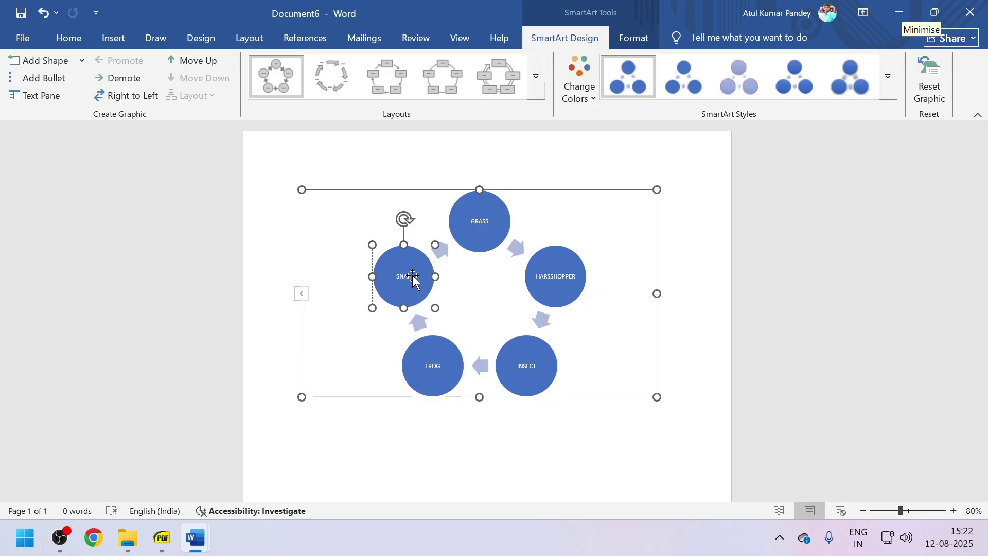
{"action": "left_click", "coordinate": [459, 309]}
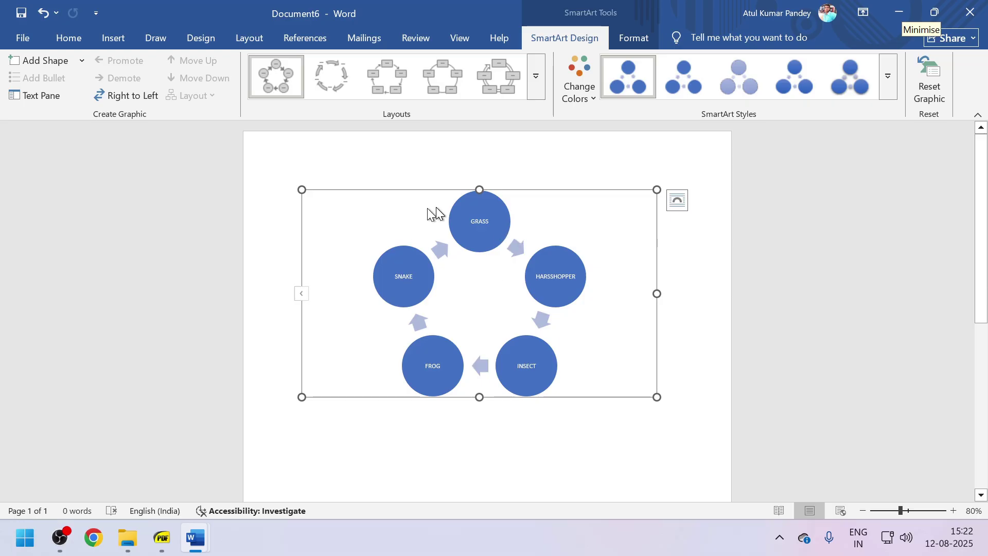
Add an empty shape after SNAKE and change the layout to rounded boxes on one circular arrow.
{"action": "left_click", "coordinate": [396, 260]}
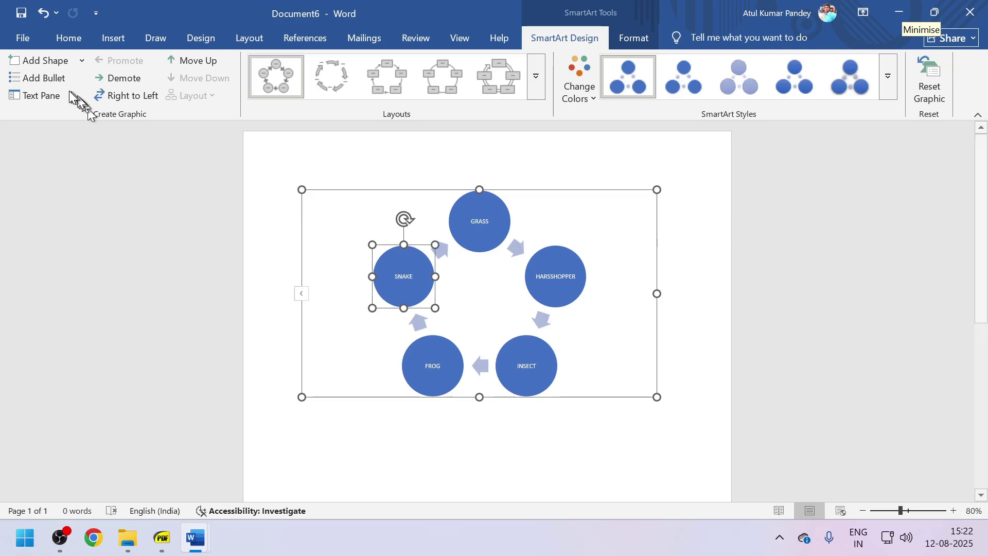
{"action": "left_click", "coordinate": [45, 60]}
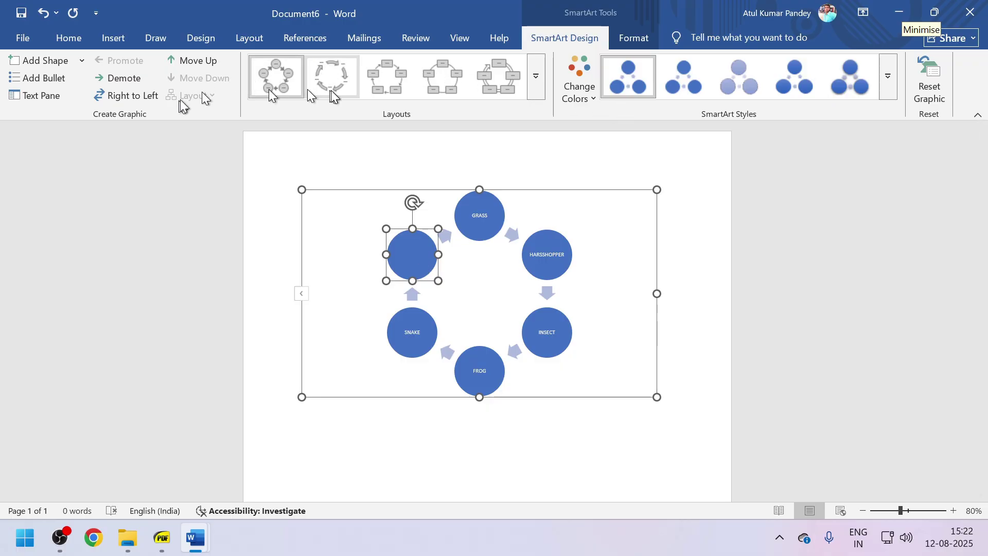
{"action": "left_click", "coordinate": [498, 77]}
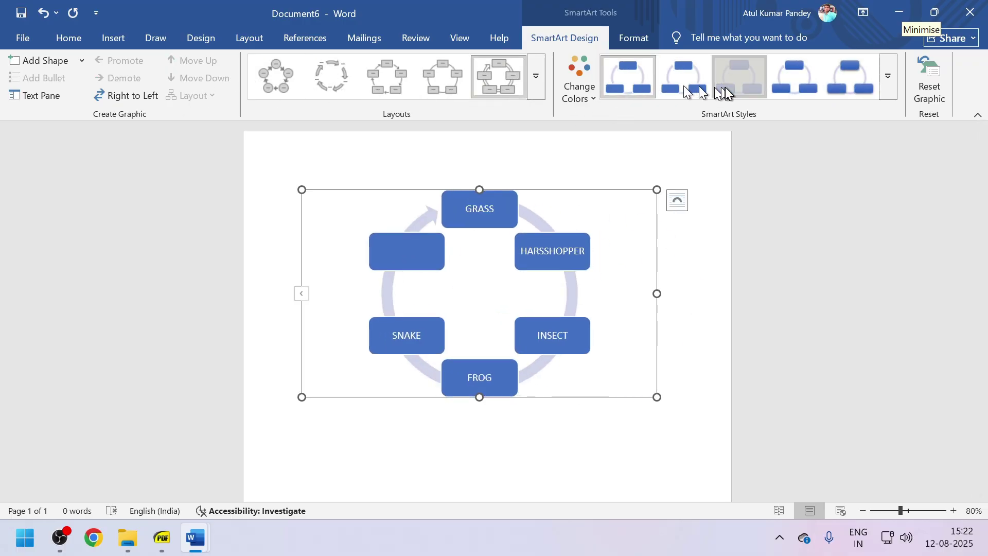
Apply the tilted 3-D SmartArt style with thick dark blue bevelled blocks to the cycle graphic.
{"action": "left_click", "coordinate": [579, 93]}
{"action": "left_click", "coordinate": [644, 267]}
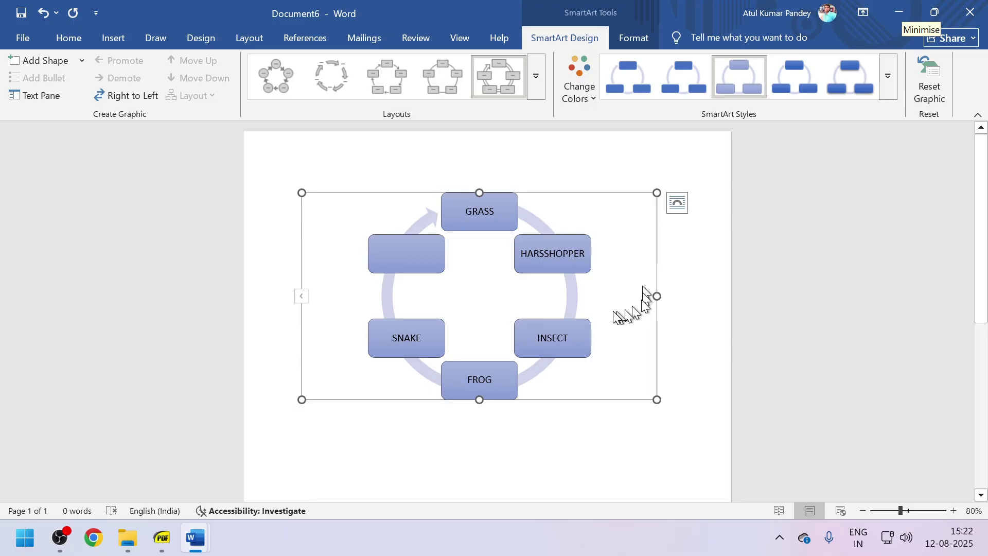
{"action": "left_click", "coordinate": [888, 77]}
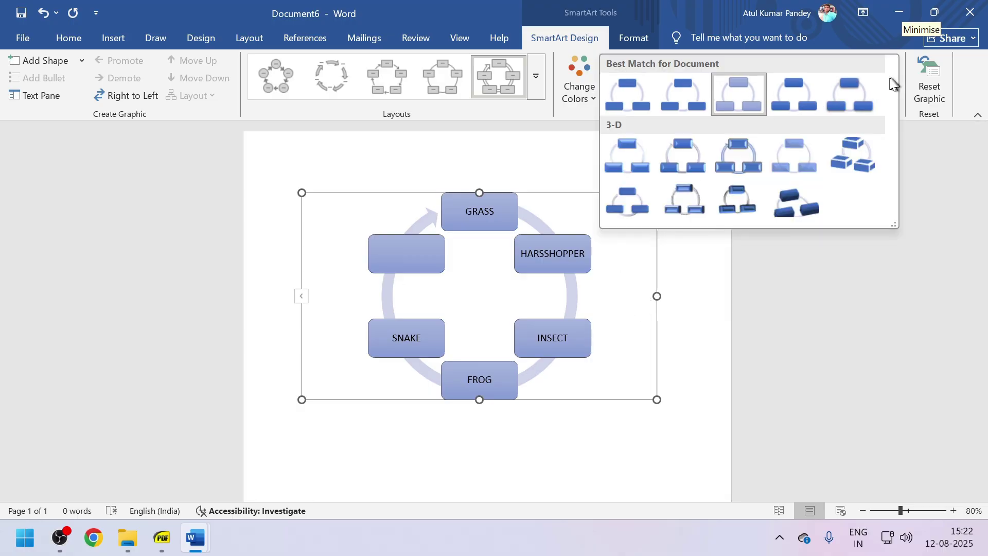
{"action": "left_click", "coordinate": [825, 154]}
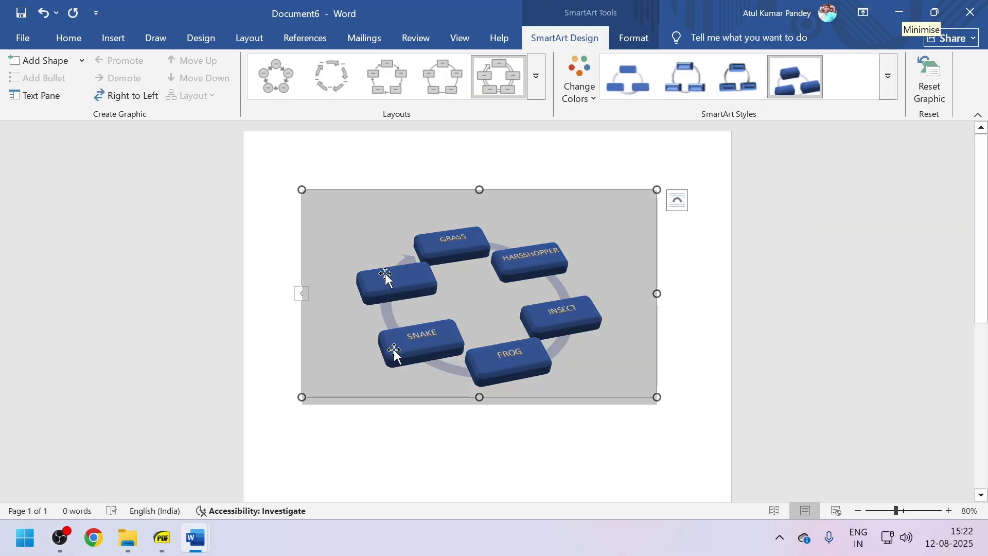
Create a new blank document and insert a Clustered Column chart into it.
{"action": "left_click", "coordinate": [114, 39]}
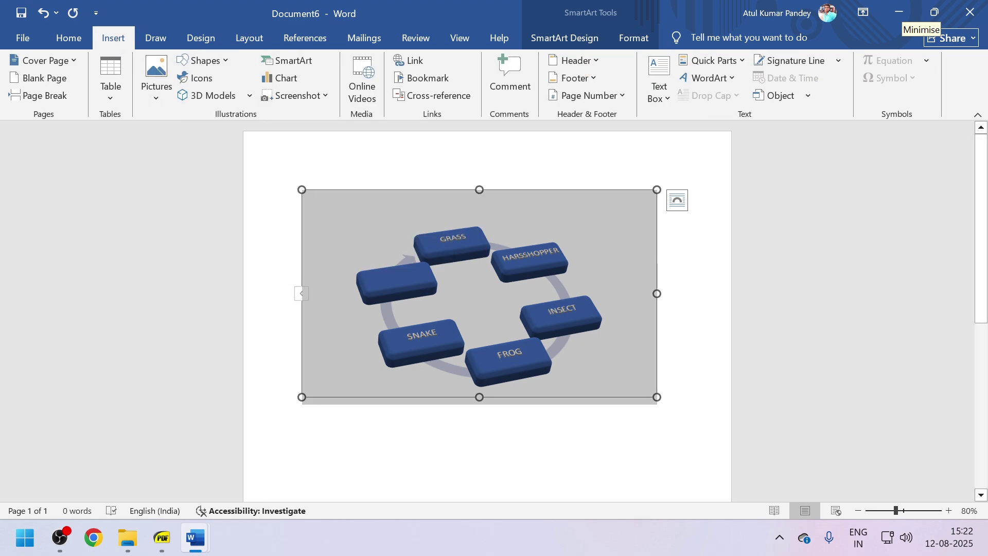
{"action": "key", "text": "ctrl+n"}
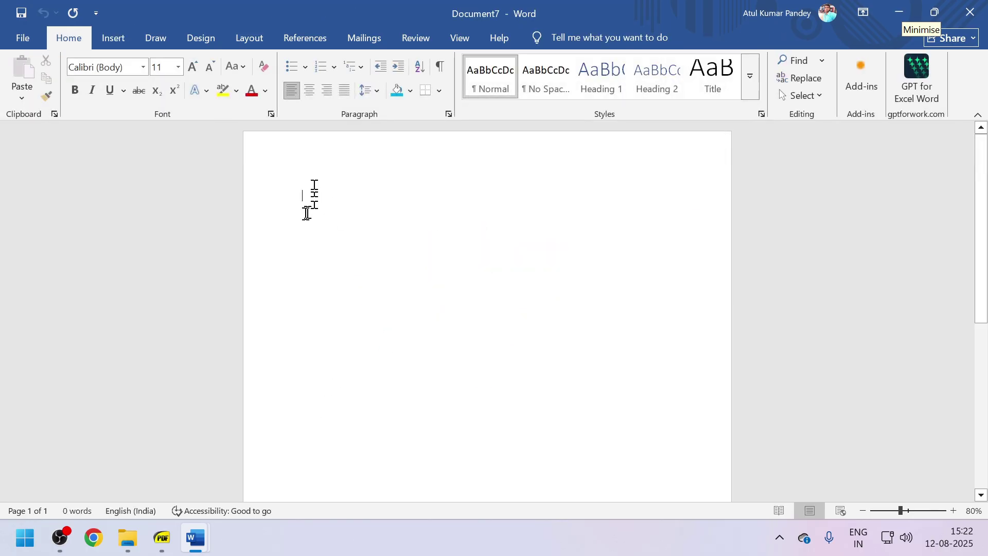
{"action": "left_click", "coordinate": [115, 38]}
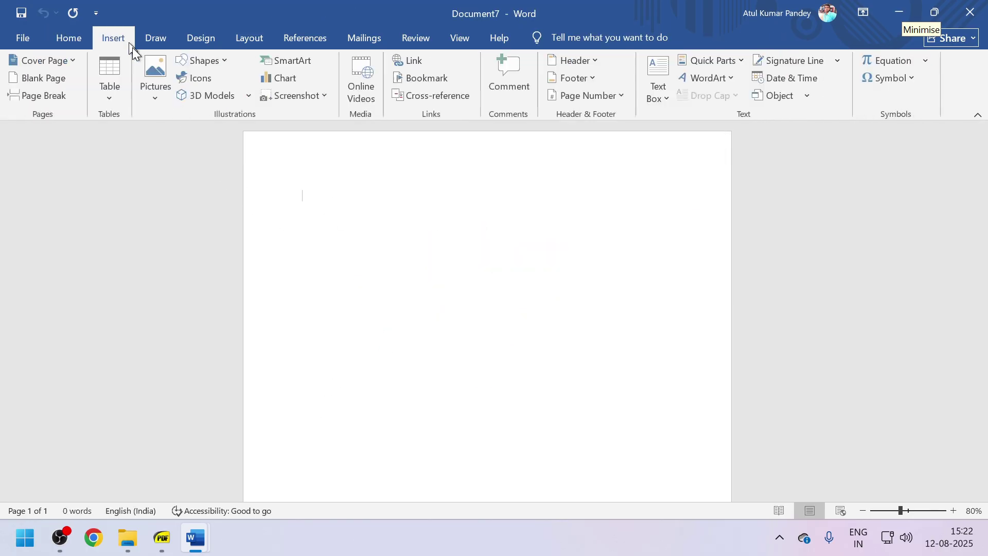
{"action": "left_click", "coordinate": [295, 80]}
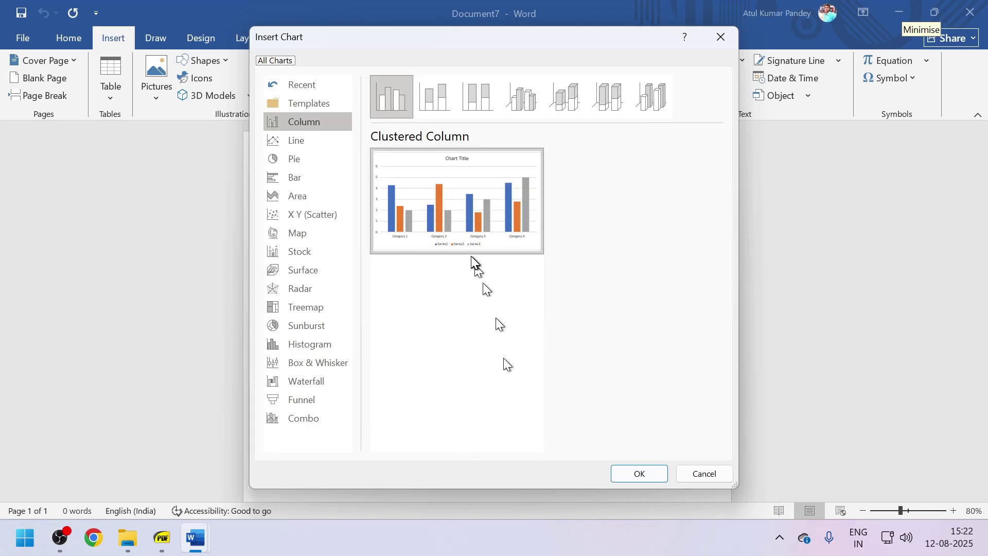
{"action": "double_click", "coordinate": [462, 223]}
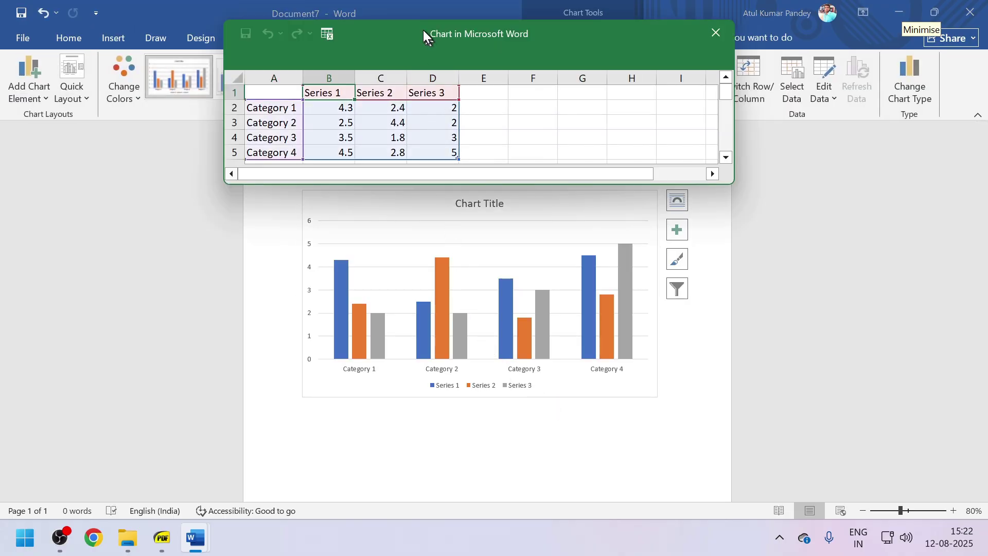
Move the chart's data sheet off the chart and clear all sample data from cells A1 to D5.
{"action": "left_click_drag", "start_coordinate": [425, 35], "coordinate": [592, 66]}
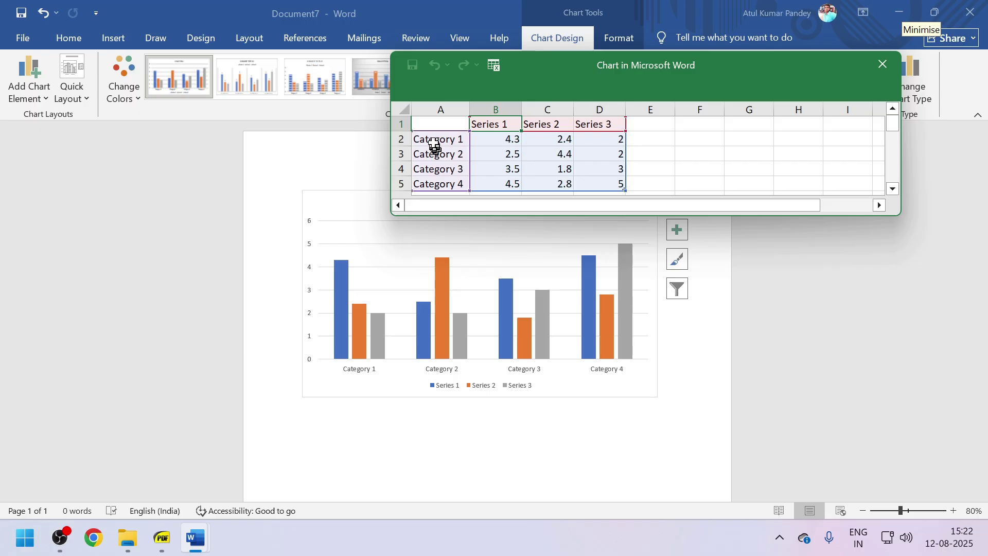
{"action": "left_click_drag", "start_coordinate": [432, 130], "coordinate": [624, 147]}
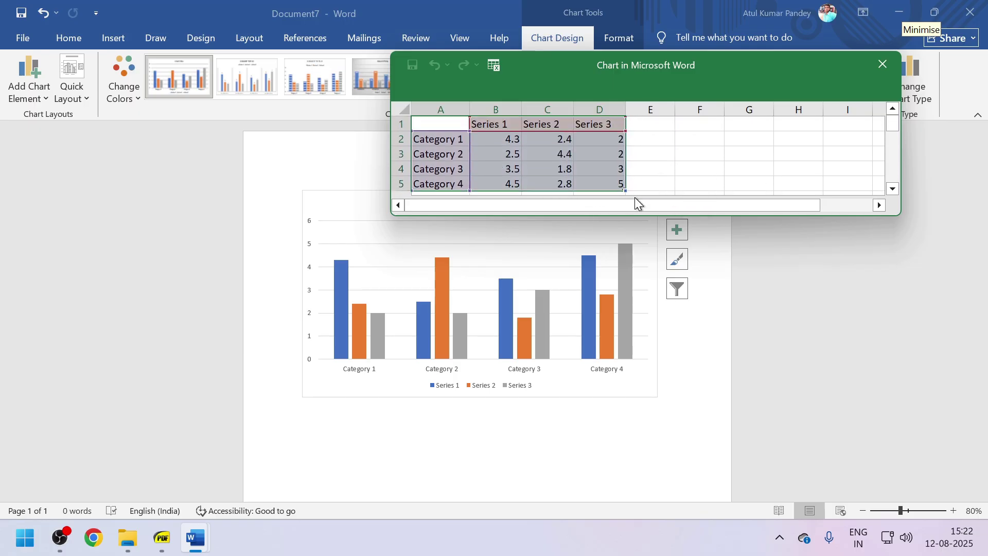
{"action": "key", "text": "Delete"}
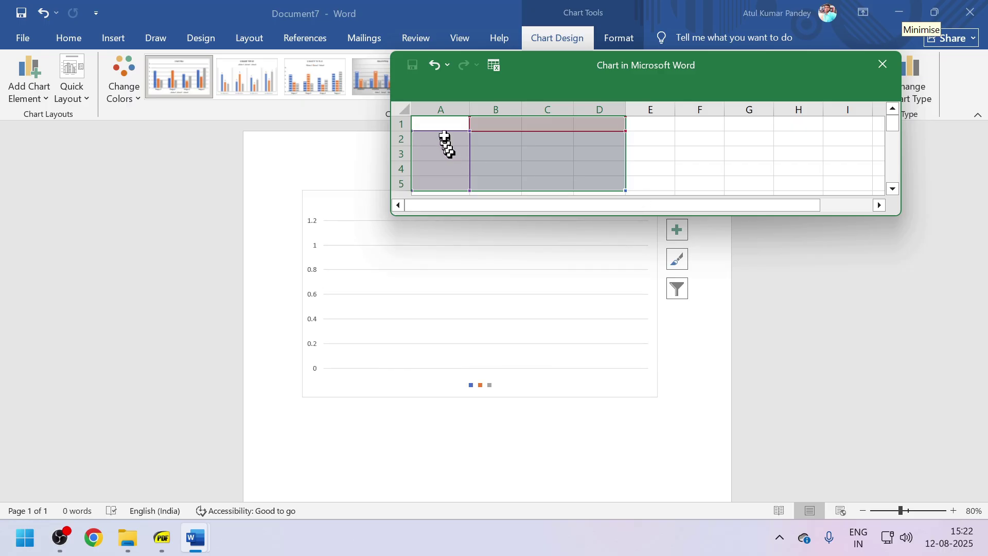
Enter the headings NAME, PHY, CHE and MATH across cells A1 to D1 of the chart data.
{"action": "left_click", "coordinate": [443, 125]}
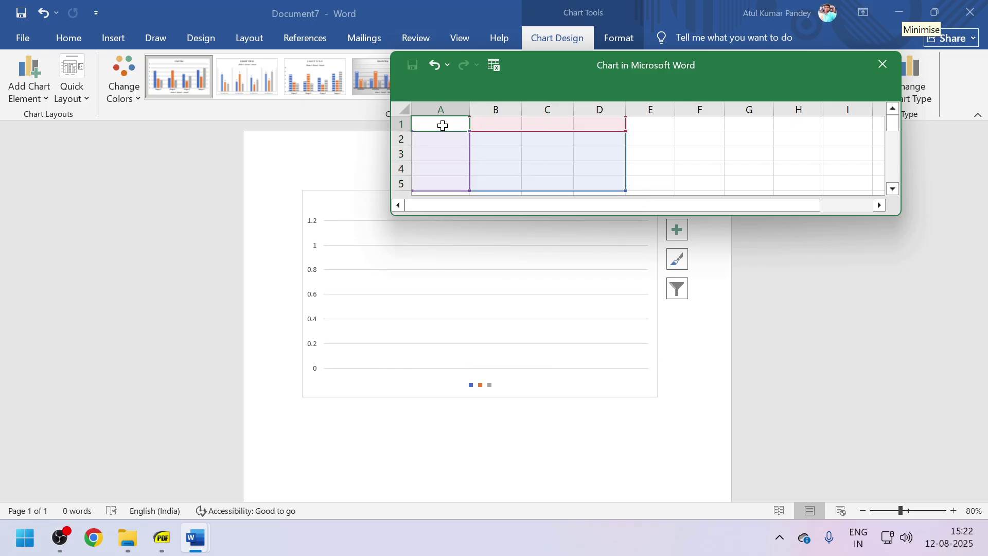
{"action": "type", "text": "NAME"}
{"action": "key", "text": "Tab"}
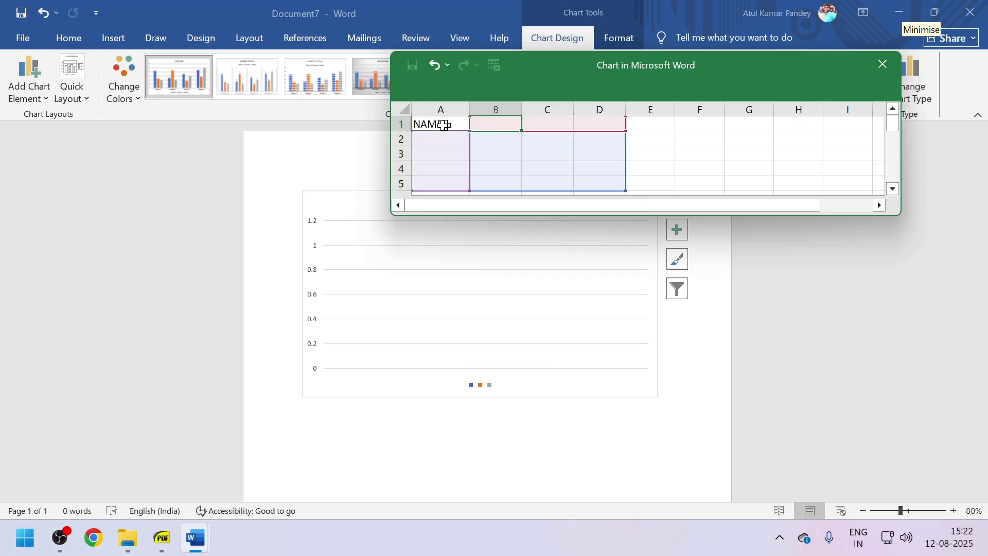
{"action": "type", "text": "C"}
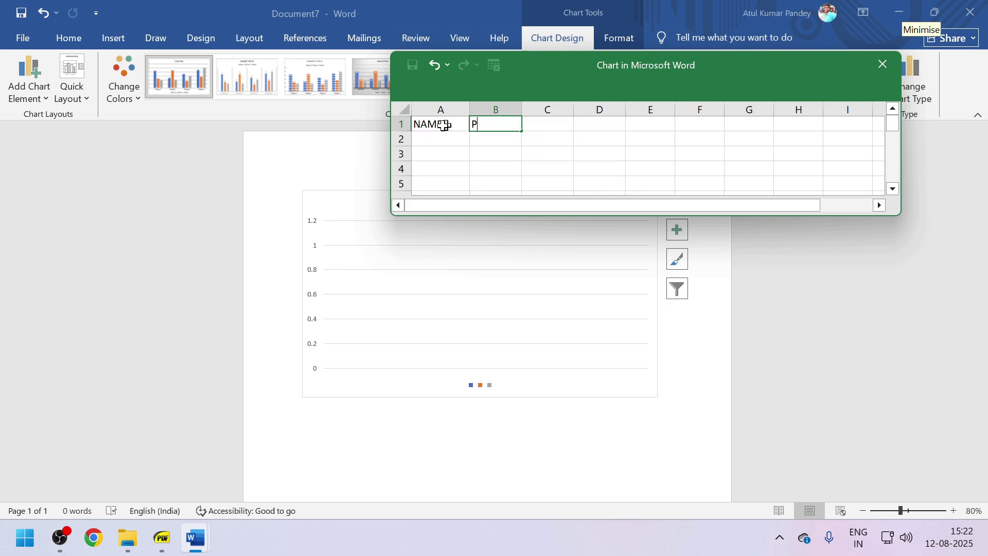
{"action": "type", "text": "HY"}
{"action": "key", "text": "Tab"}
{"action": "type", "text": "CH"}
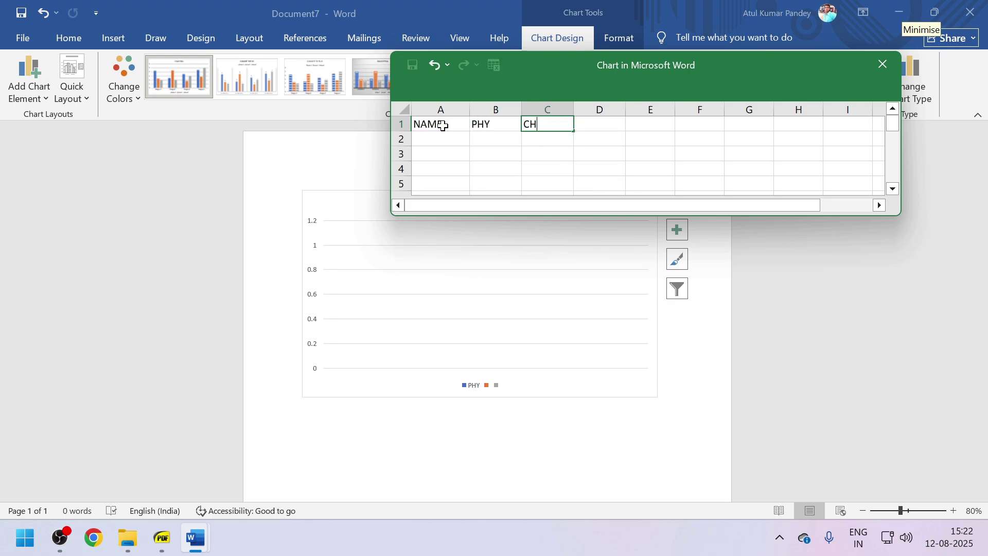
{"action": "type", "text": "E"}
{"action": "key", "text": "Tab"}
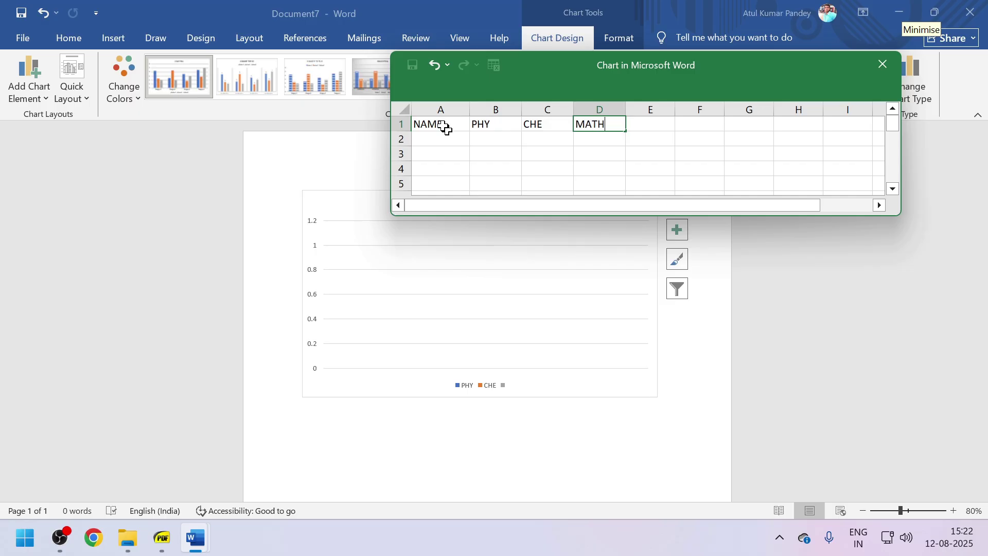
Fill cells A2 to A4 under NAME with the first names of three students.
{"action": "left_click", "coordinate": [445, 140]}
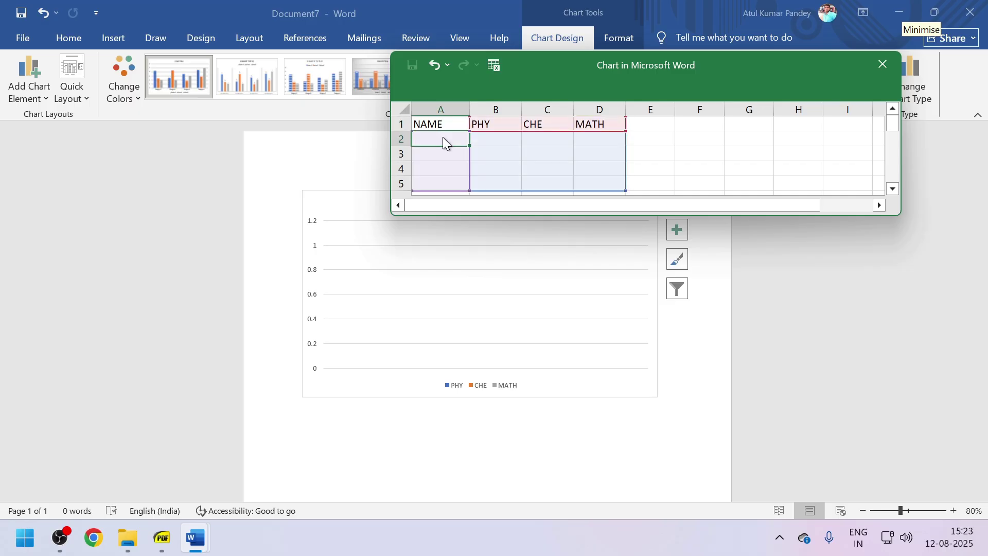
{"action": "type", "text": "RAM"}
{"action": "key", "text": "Return"}
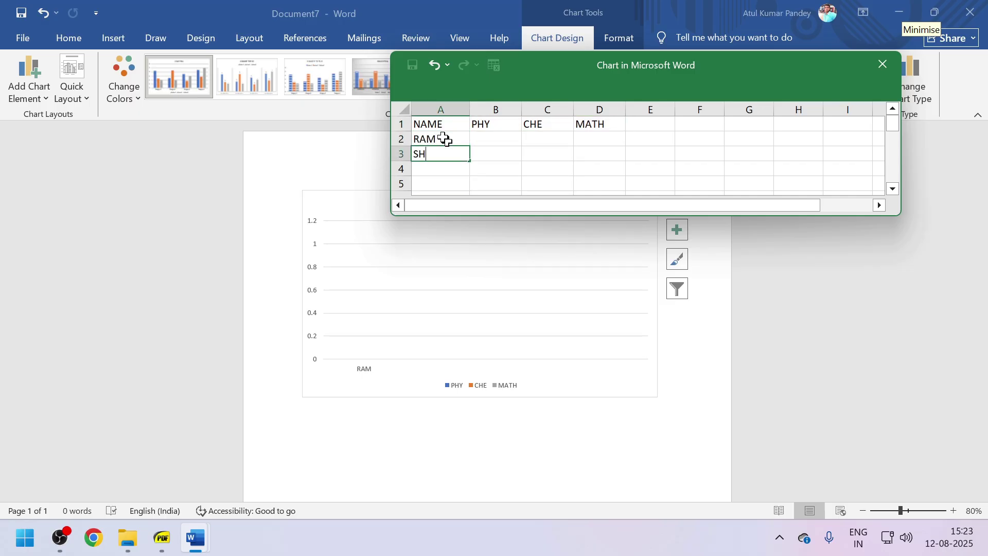
{"action": "key", "text": "Return"}
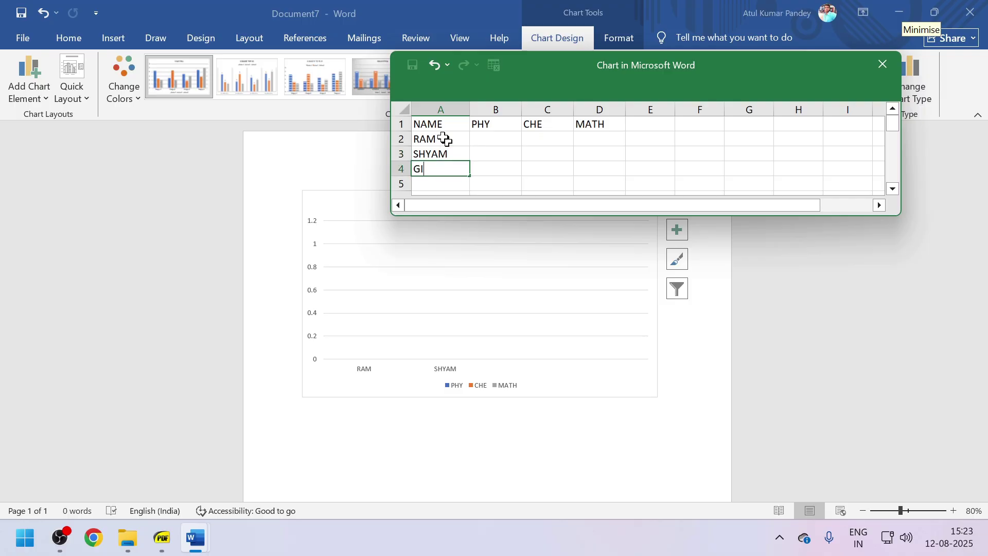
{"action": "key", "text": "Tab"}
Enter the first student's marks in row 2: PHY 99, CHE 25 and MATH 36.
{"action": "left_click", "coordinate": [499, 141]}
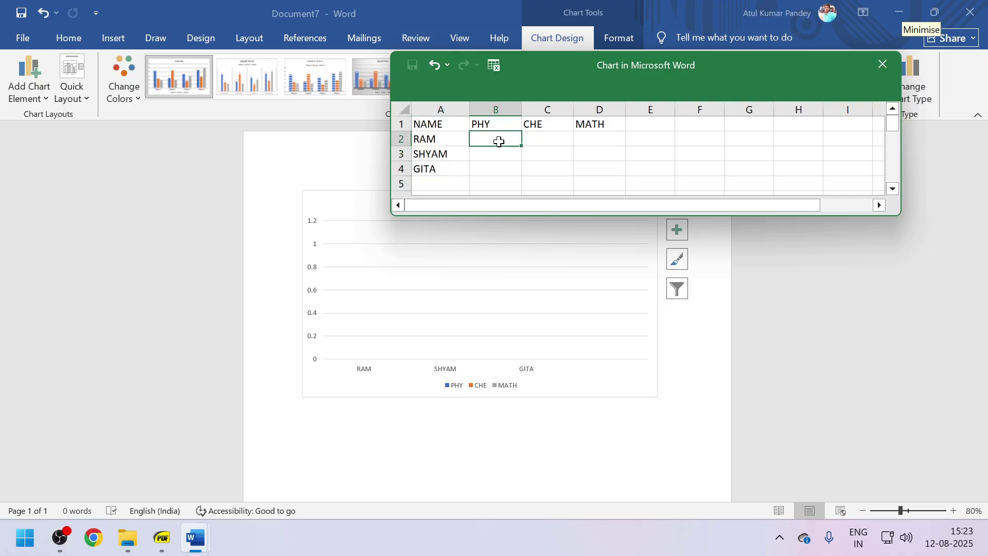
{"action": "type", "text": "99"}
{"action": "key", "text": "Tab"}
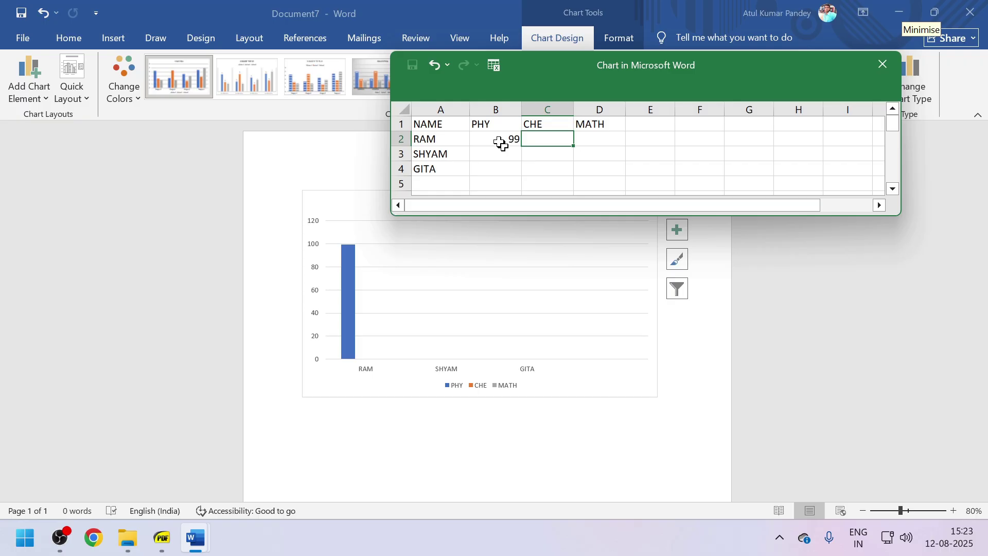
{"action": "type", "text": "25"}
{"action": "key", "text": "Tab"}
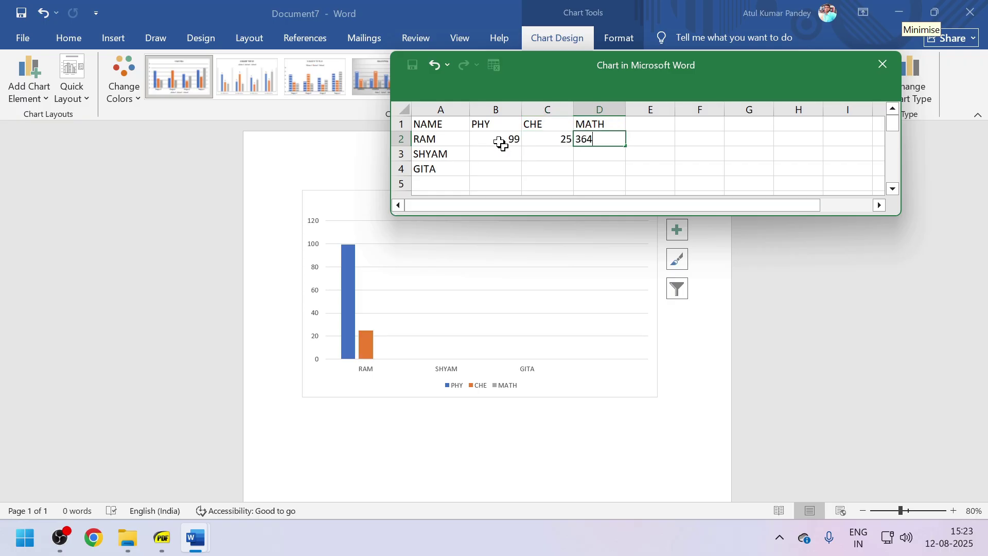
{"action": "type", "text": "36"}
{"action": "key", "text": "Tab"}
Enter the second student's marks in row 3: PHY 65, CHE 87 and MATH 99.
{"action": "left_click", "coordinate": [498, 155]}
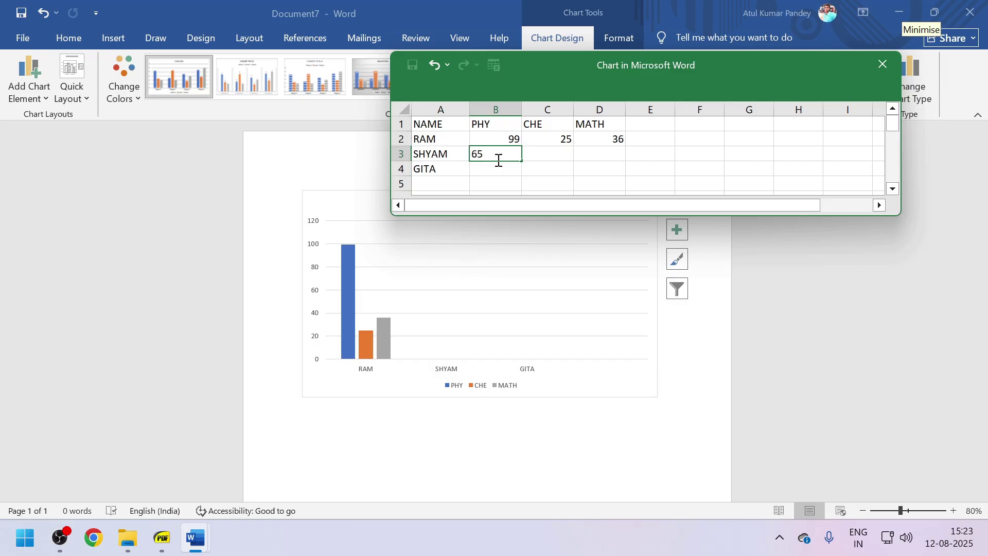
{"action": "key", "text": "Tab"}
{"action": "type", "text": "87"}
{"action": "key", "text": "Tab"}
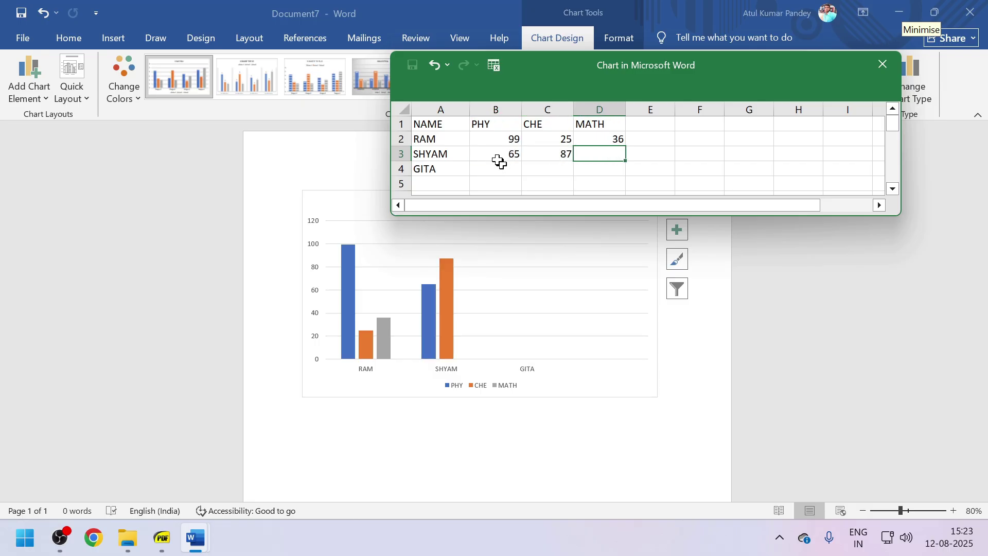
{"action": "type", "text": "99"}
{"action": "key", "text": "Tab"}
Enter the third student's marks in row 4 as PHY 36, CHE 35 and MATH 64, and close the data sheet.
{"action": "left_click", "coordinate": [498, 165]}
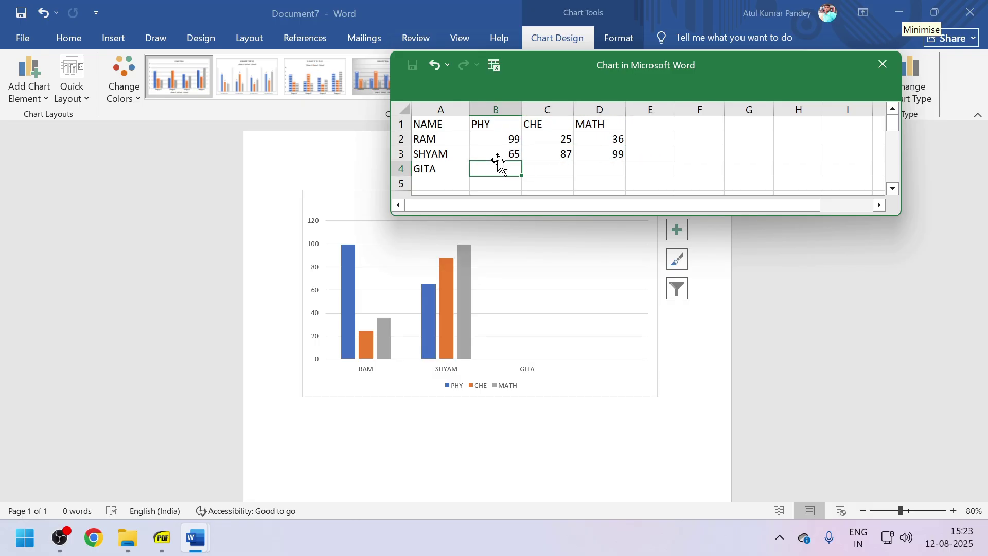
{"action": "type", "text": "36"}
{"action": "key", "text": "Tab"}
{"action": "type", "text": "35"}
{"action": "key", "text": "Tab"}
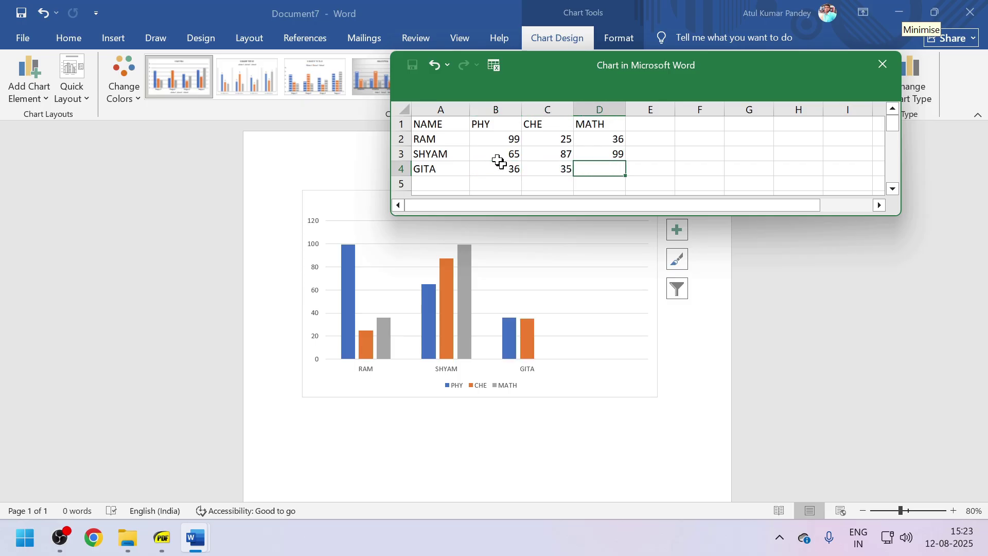
{"action": "type", "text": "64"}
{"action": "key", "text": "Tab"}
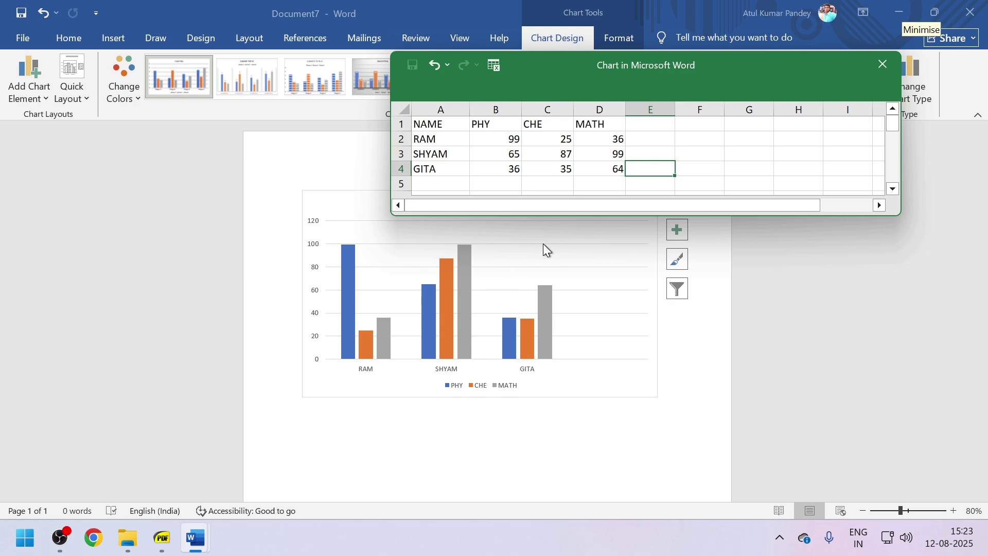
{"action": "left_click", "coordinate": [884, 61]}
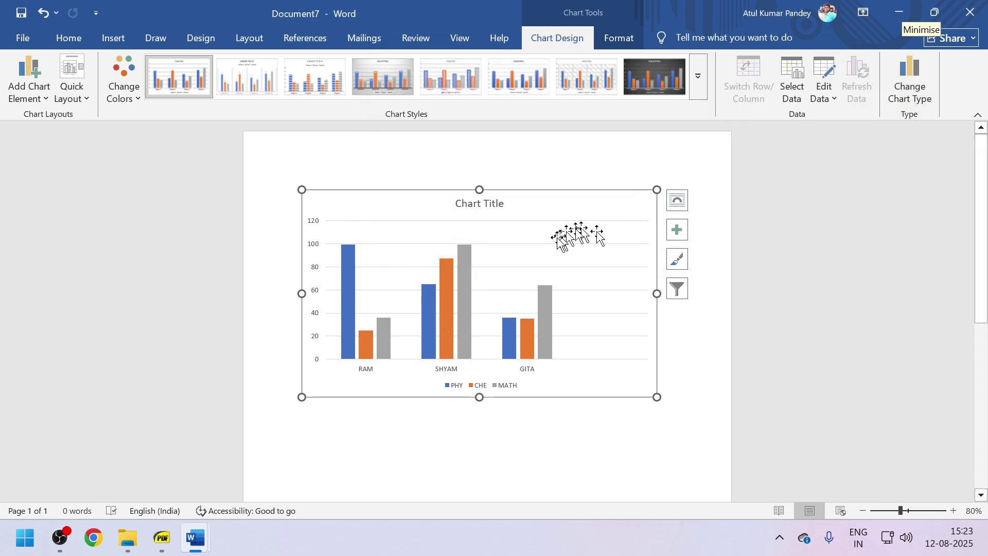
Apply the chart style with the hatched plot-area background to the column chart and display its formatting options.
{"action": "scroll", "coordinate": [523, 267], "scroll_direction": "down", "scroll_amount": 2}
{"action": "scroll", "coordinate": [397, 282], "scroll_direction": "up", "scroll_amount": 2}
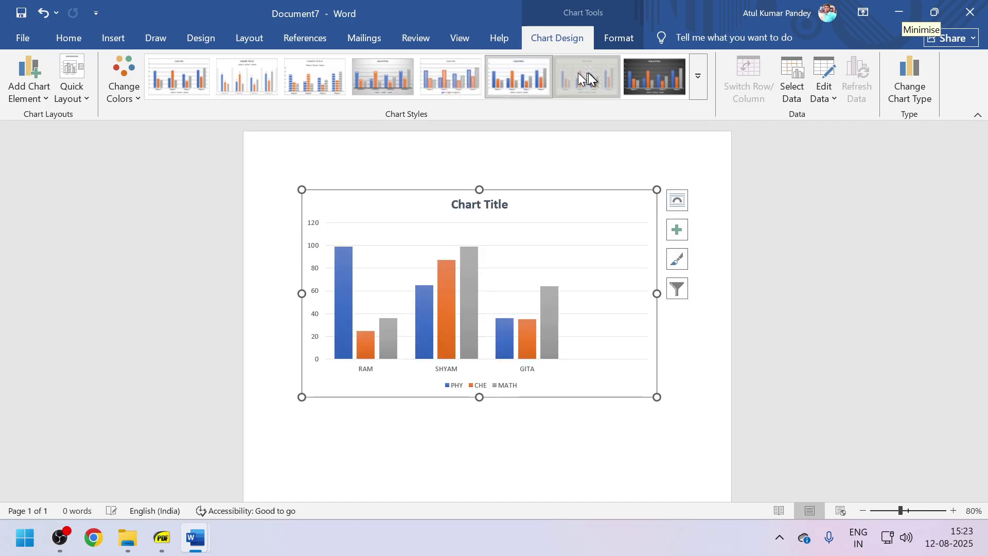
{"action": "left_click", "coordinate": [593, 87]}
{"action": "left_click", "coordinate": [615, 38]}
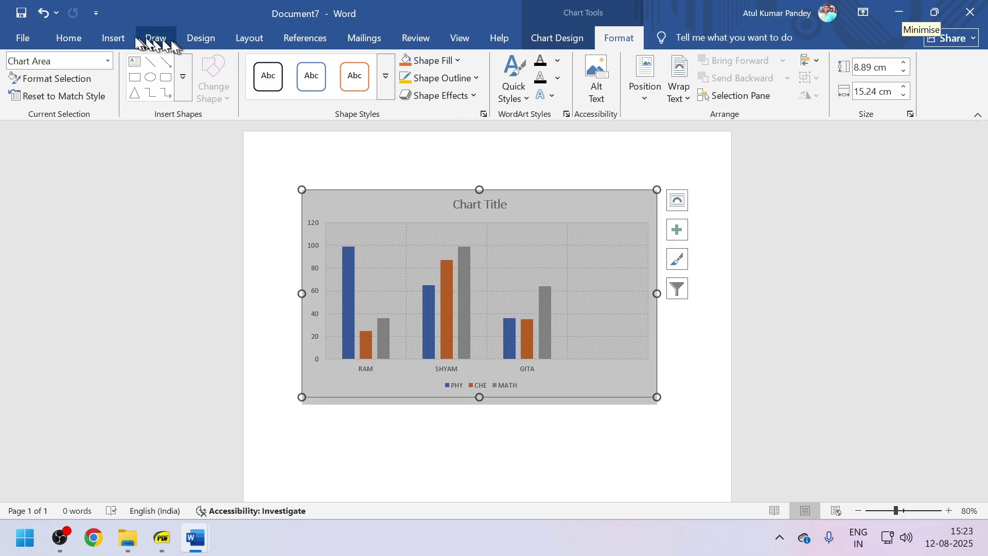
Insert a screenshot of the open document window containing the food-chain cycle graphic over the selected chart.
{"action": "left_click", "coordinate": [114, 39]}
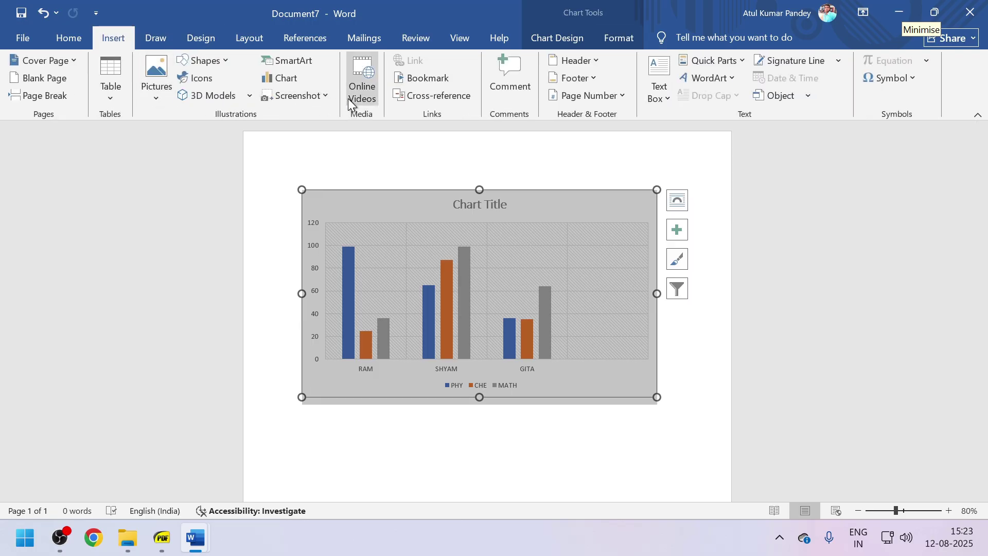
{"action": "left_click", "coordinate": [291, 94]}
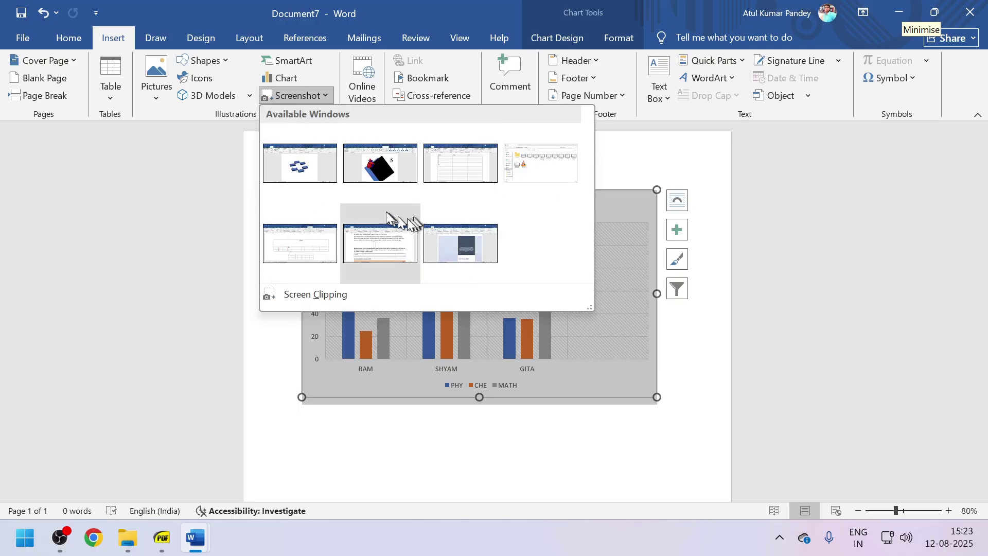
{"action": "left_click", "coordinate": [301, 175]}
{"action": "left_click_drag", "start_coordinate": [462, 301], "coordinate": [407, 287]}
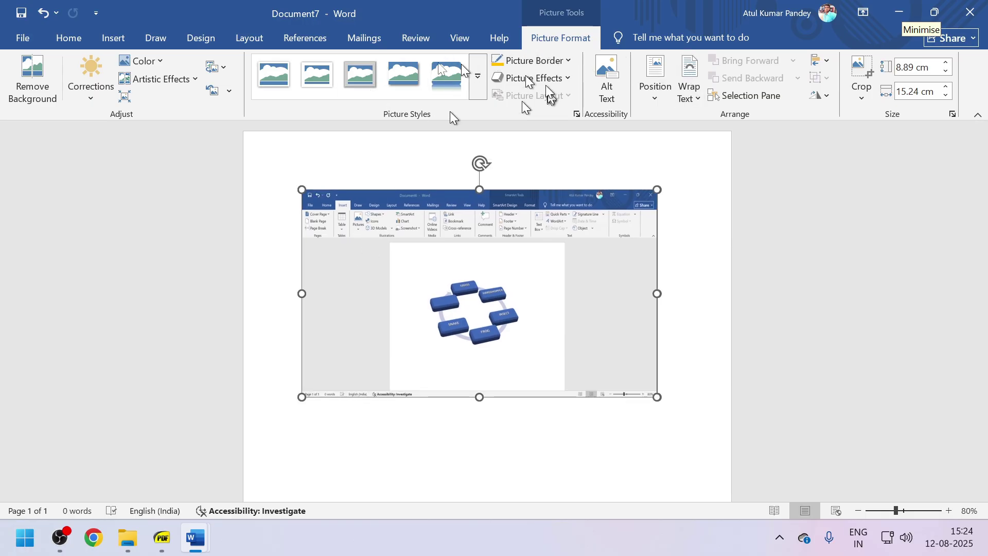
Deselect the inserted screenshot and create another blank document.
{"action": "left_click", "coordinate": [110, 39]}
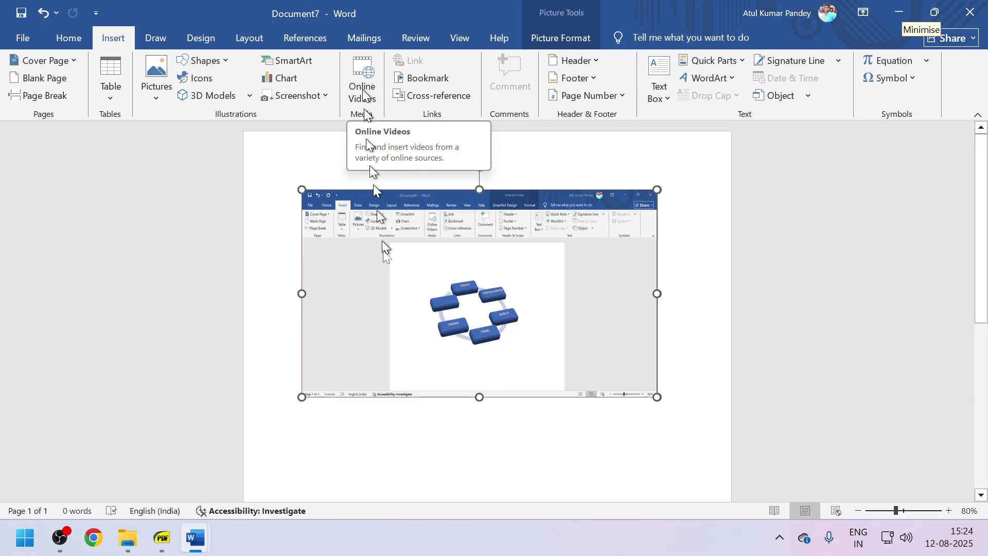
{"action": "left_click", "coordinate": [419, 404]}
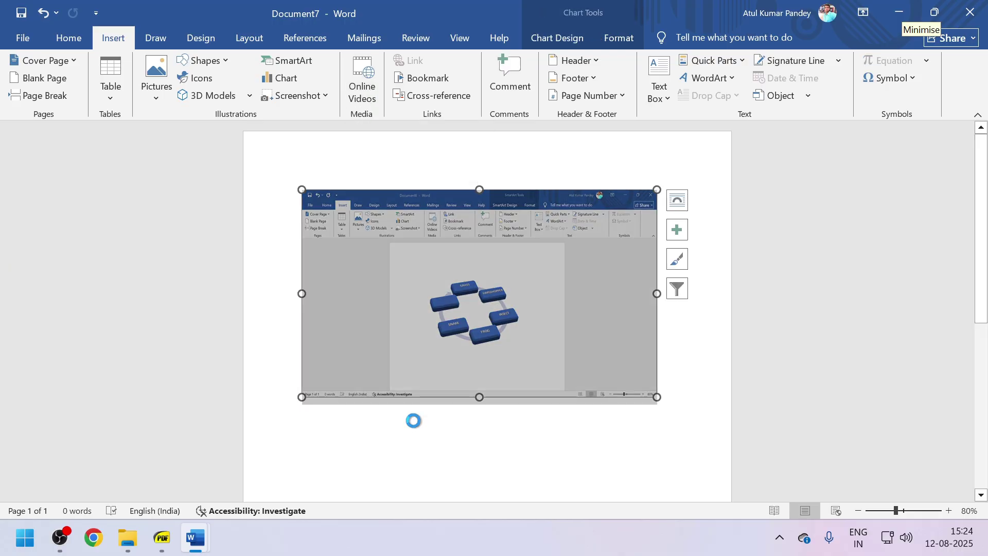
{"action": "left_click", "coordinate": [110, 37]}
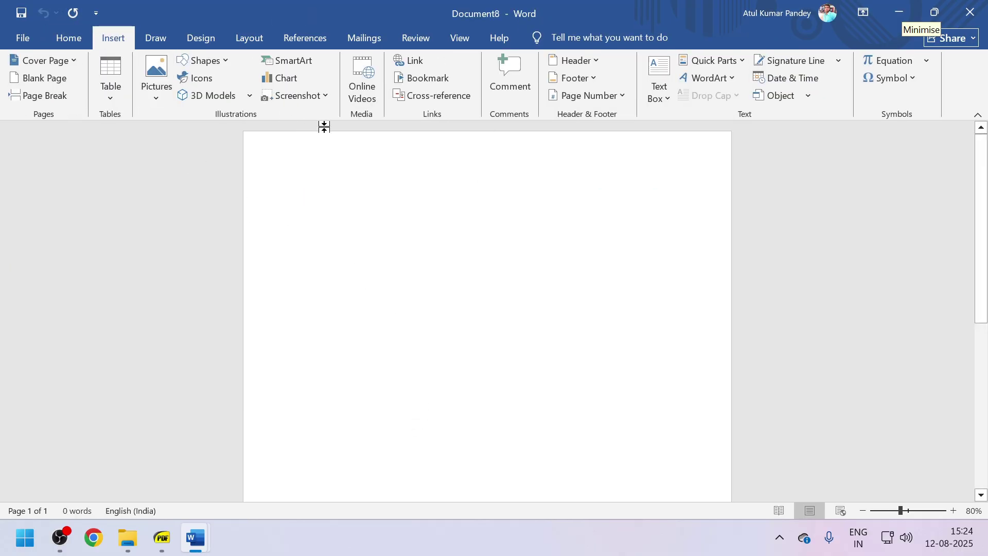
Start inserting an online video, then switch to Chrome and copy the share link of the Jolly LLB 3 teaser on YouTube.
{"action": "left_click", "coordinate": [368, 101]}
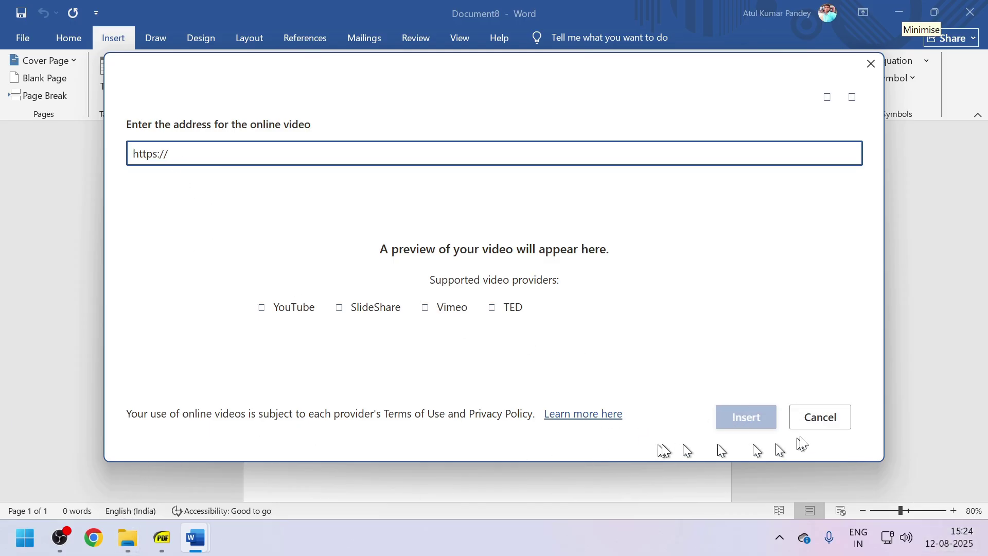
{"action": "left_click", "coordinate": [93, 538]}
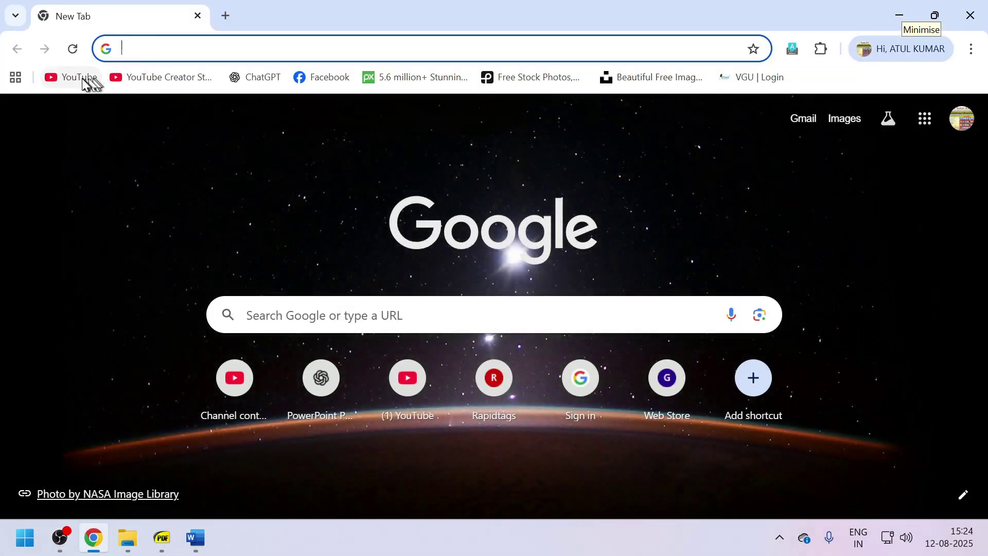
{"action": "left_click", "coordinate": [82, 78]}
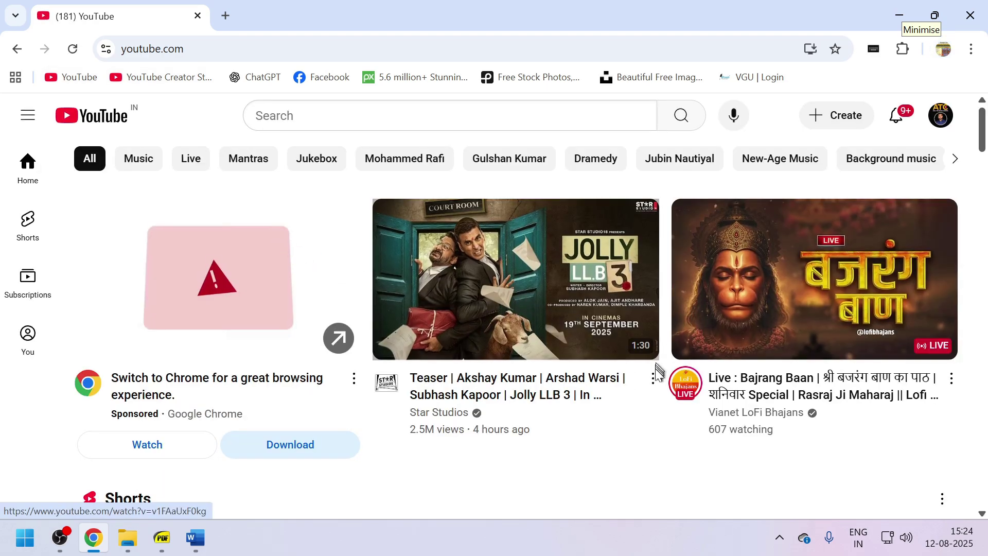
{"action": "left_click", "coordinate": [655, 378]}
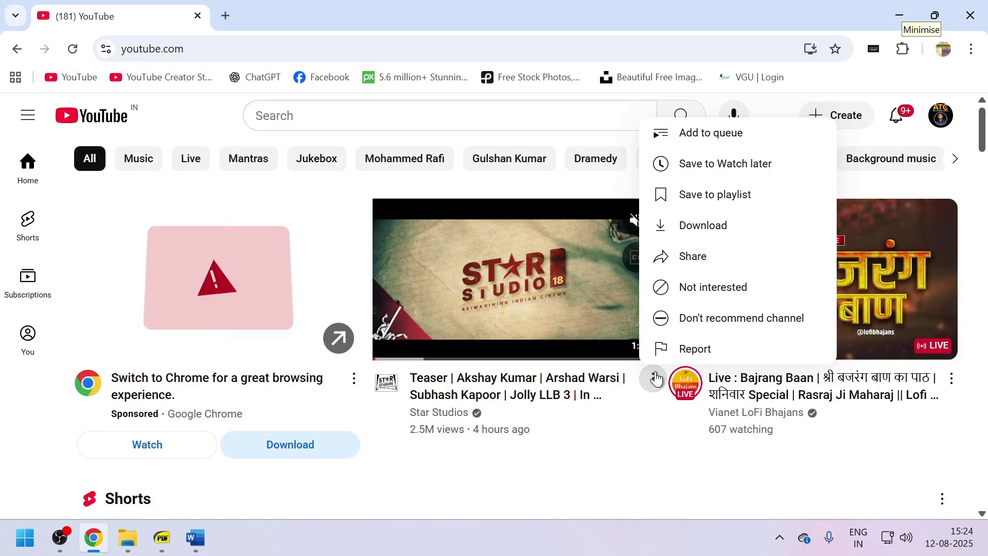
{"action": "left_click", "coordinate": [690, 254]}
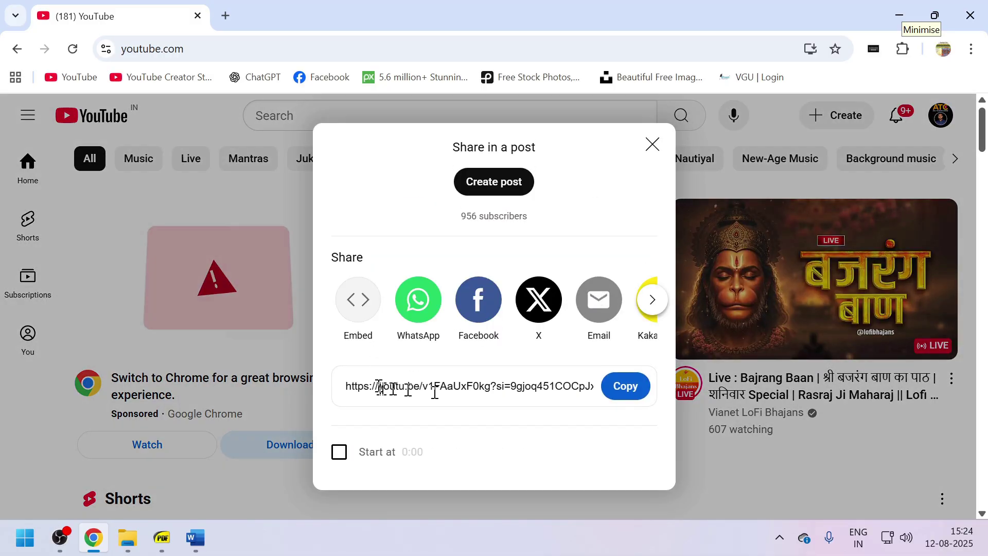
{"action": "left_click", "coordinate": [625, 386]}
{"action": "left_click", "coordinate": [654, 146]}
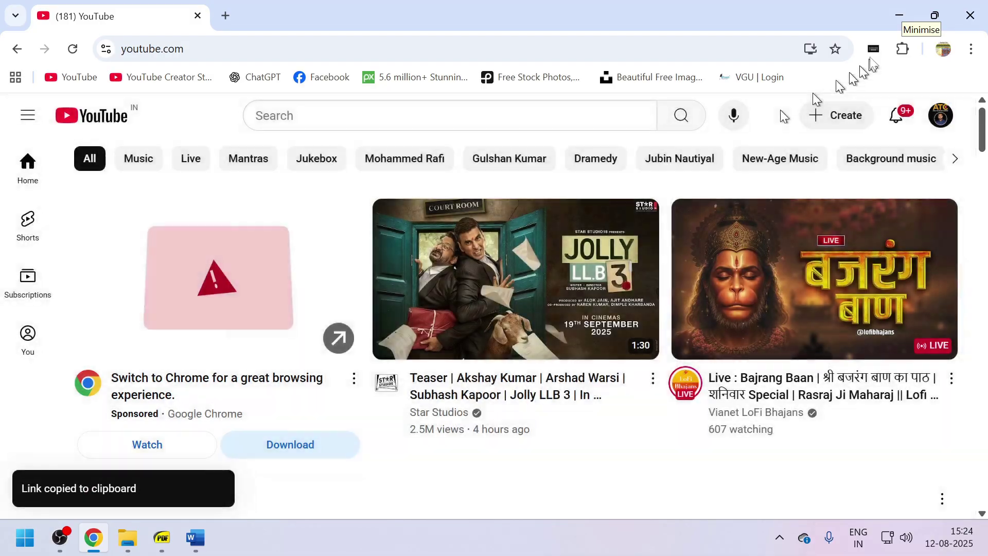
Switch back to Word and insert the Jolly LLB 3 teaser as an online video using the copied YouTube link.
{"action": "left_click", "coordinate": [898, 7]}
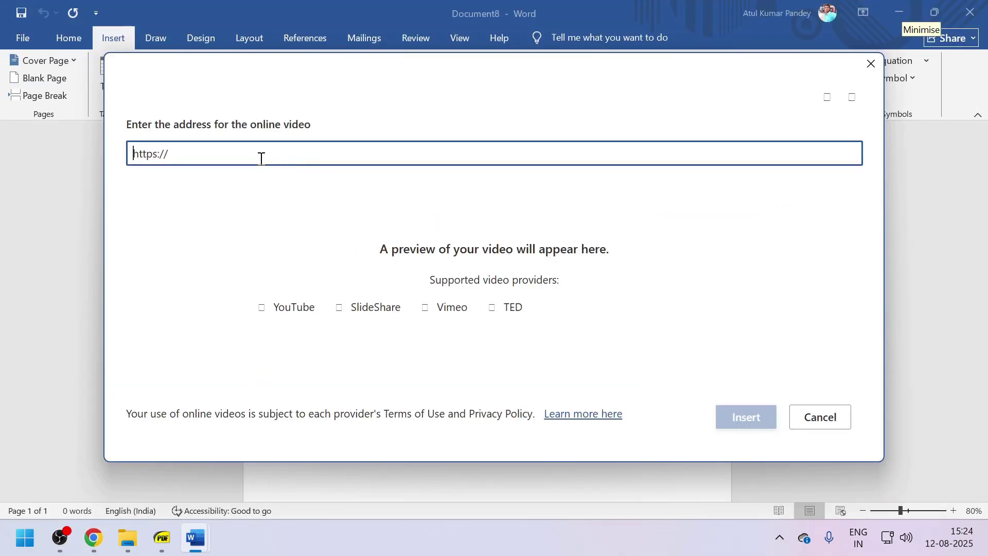
{"action": "key", "text": "ctrl+v"}
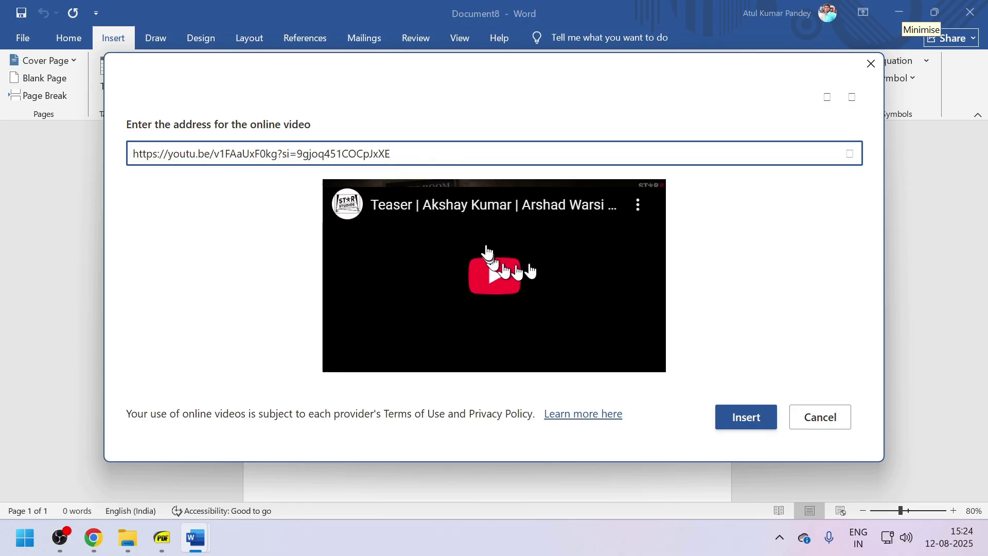
{"action": "left_click", "coordinate": [748, 416]}
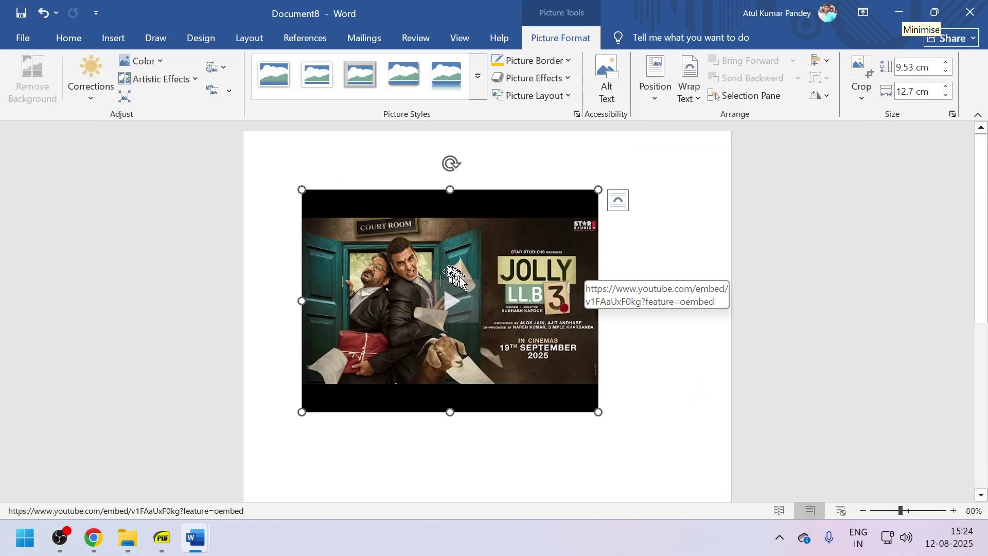
{"action": "left_click_drag", "start_coordinate": [585, 309], "coordinate": [459, 305]}
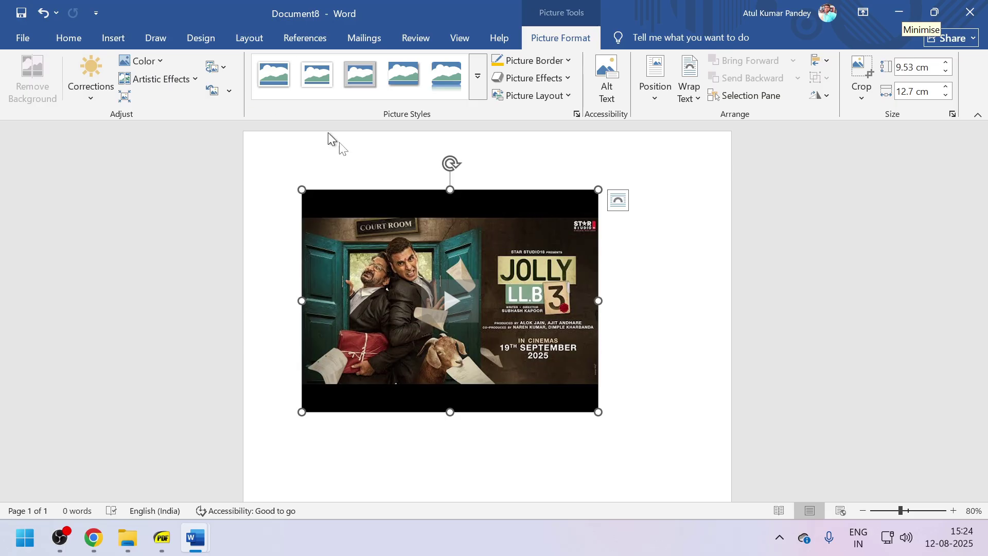
{"action": "left_click_drag", "start_coordinate": [416, 207], "coordinate": [412, 168]}
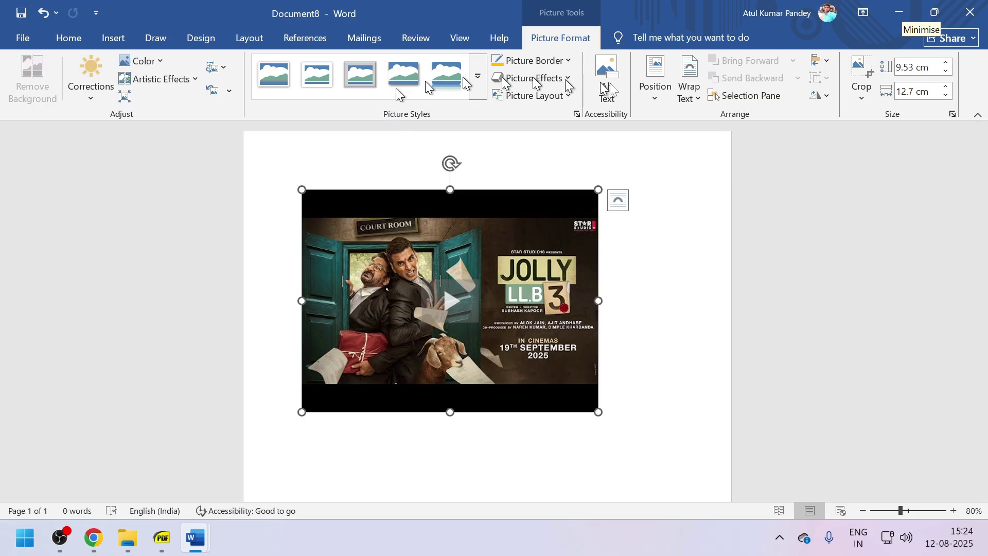
Undo the video insertion and generate sample paragraphs in the blank document with =RAND().
{"action": "left_click", "coordinate": [122, 45]}
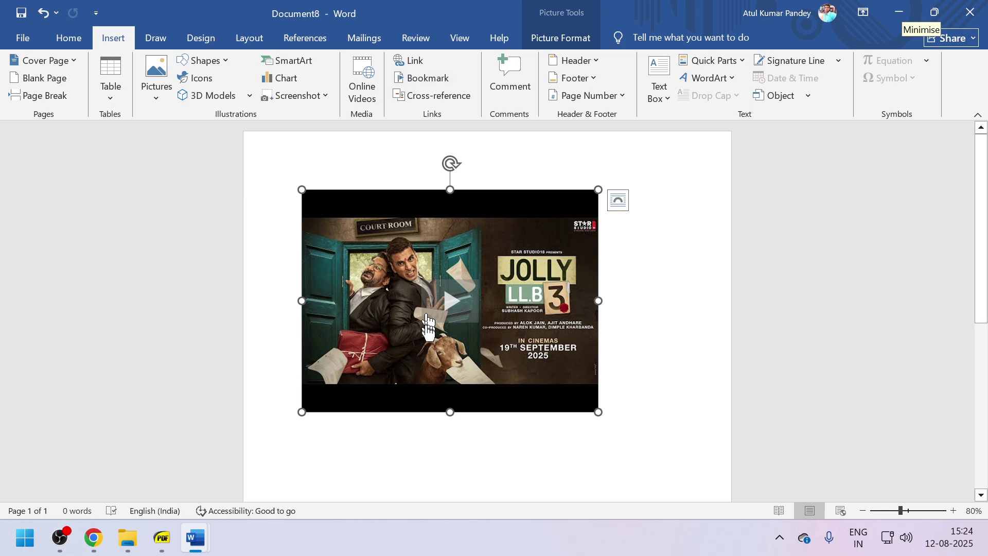
{"action": "key", "text": "ctrl+z"}
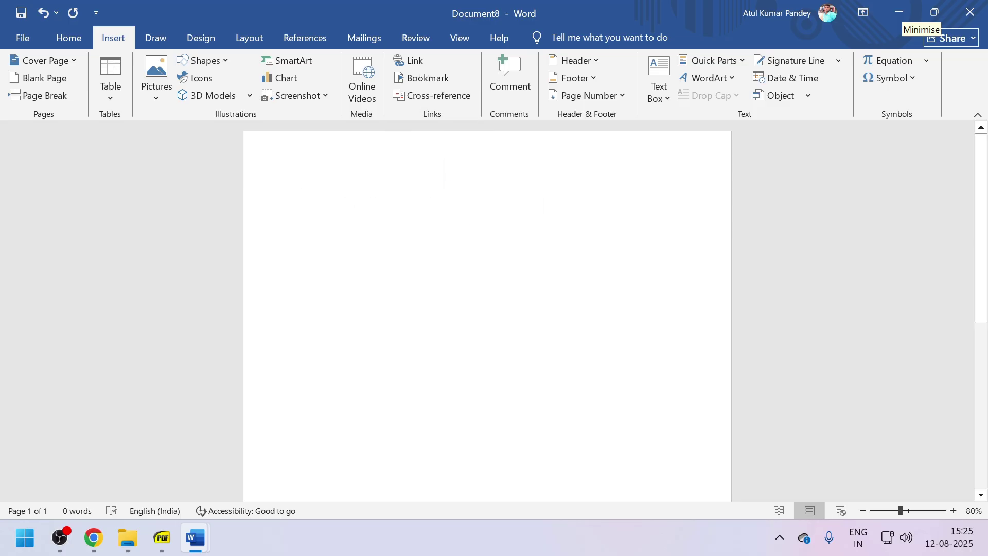
{"action": "left_click", "coordinate": [338, 210]}
{"action": "type", "text": "=RAND"}
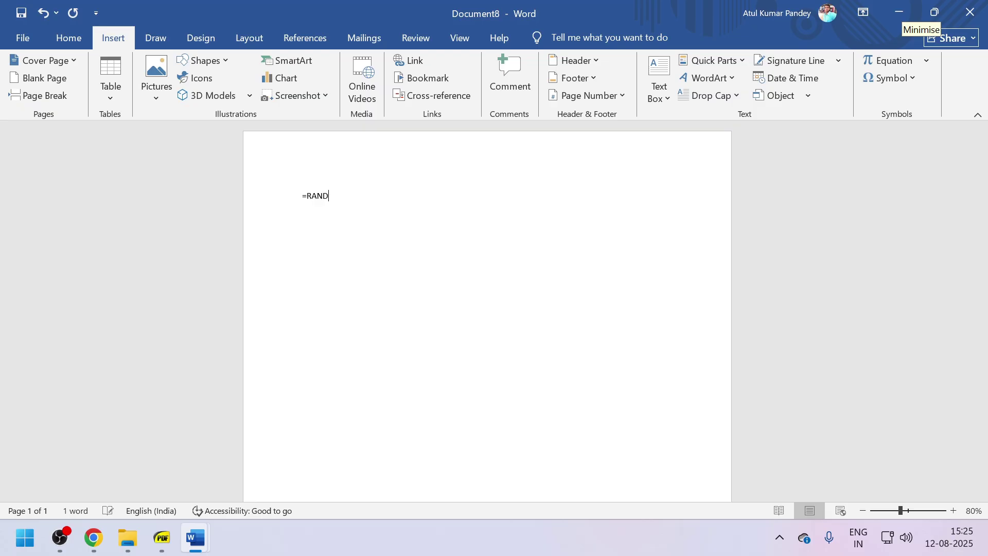
{"action": "type", "text": "()"}
{"action": "key", "text": "Return"}
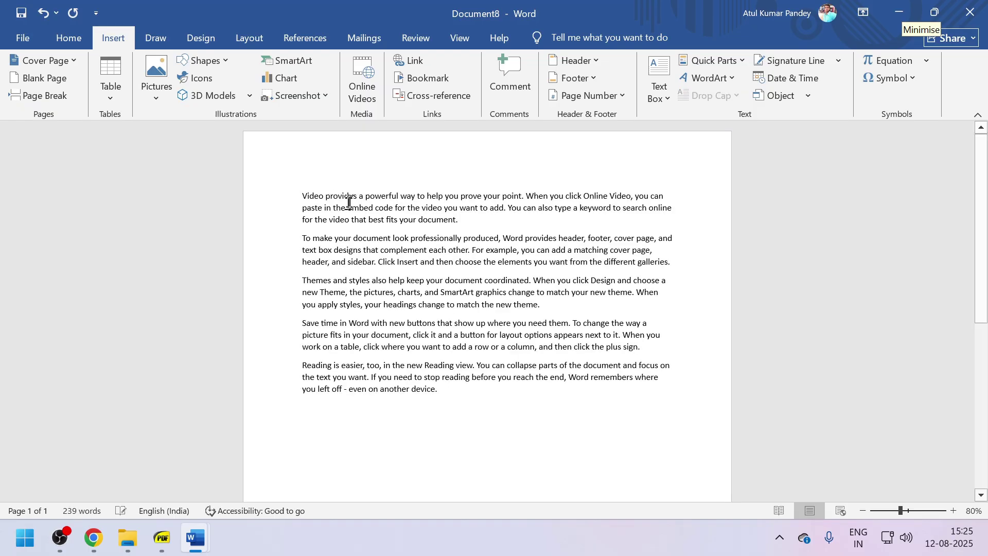
Duplicate the whole sample text to make five copies and insert a page break before the first paragraph.
{"action": "left_click_drag", "start_coordinate": [297, 194], "coordinate": [515, 397]}
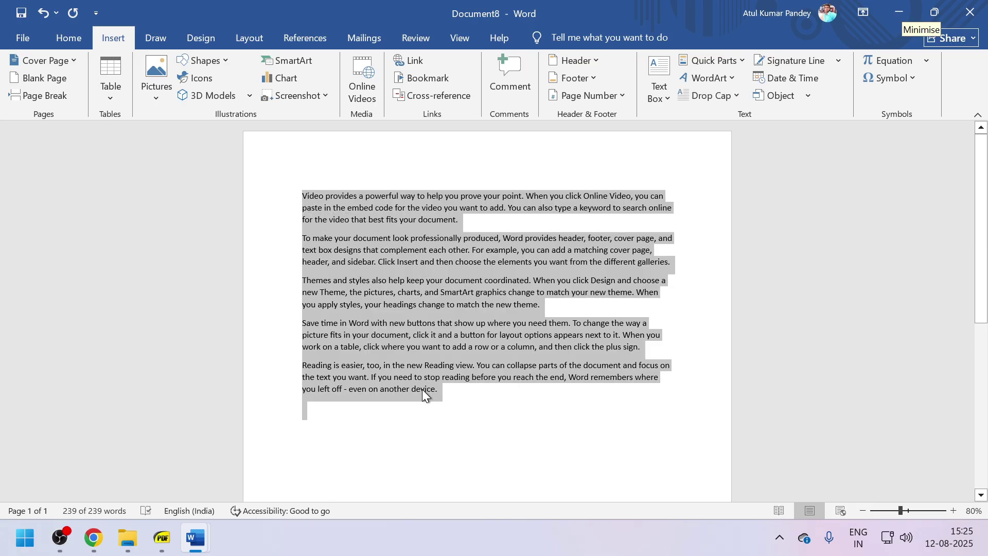
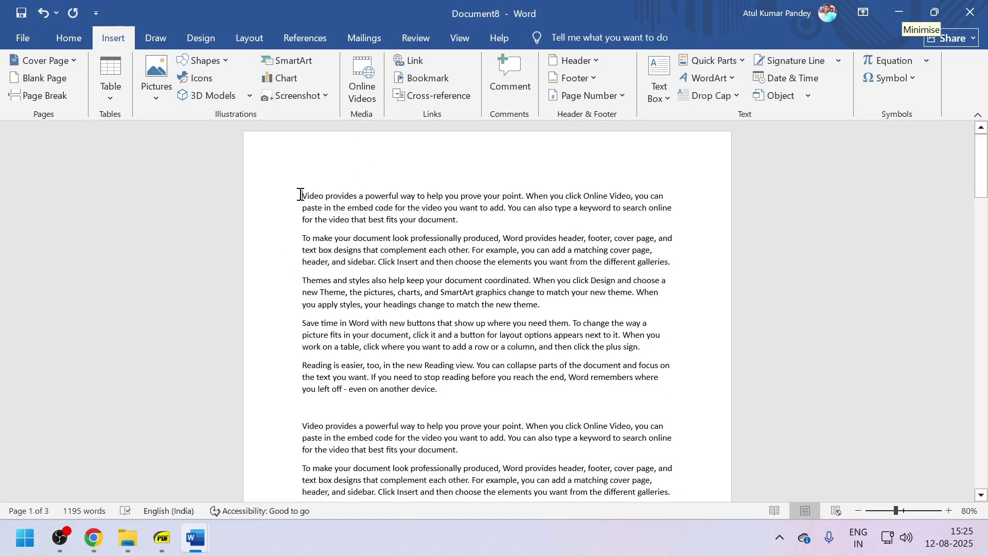
{"action": "key", "text": "ctrl+Return"}
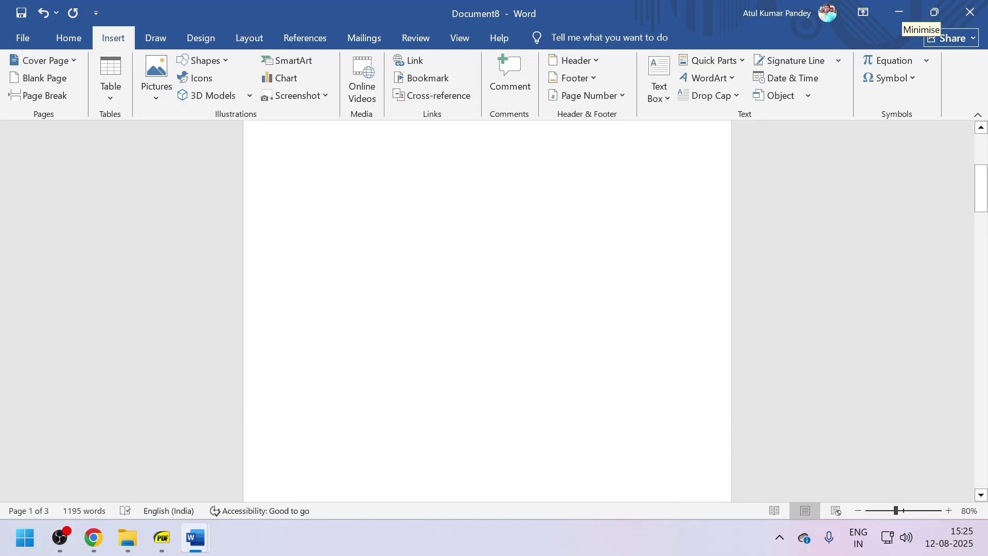
{"action": "key", "text": "Up"}
Add the title COMPUTER on its own line above the first block of sample text on page 2.
{"action": "scroll", "coordinate": [347, 267], "scroll_direction": "down", "scroll_amount": 8}
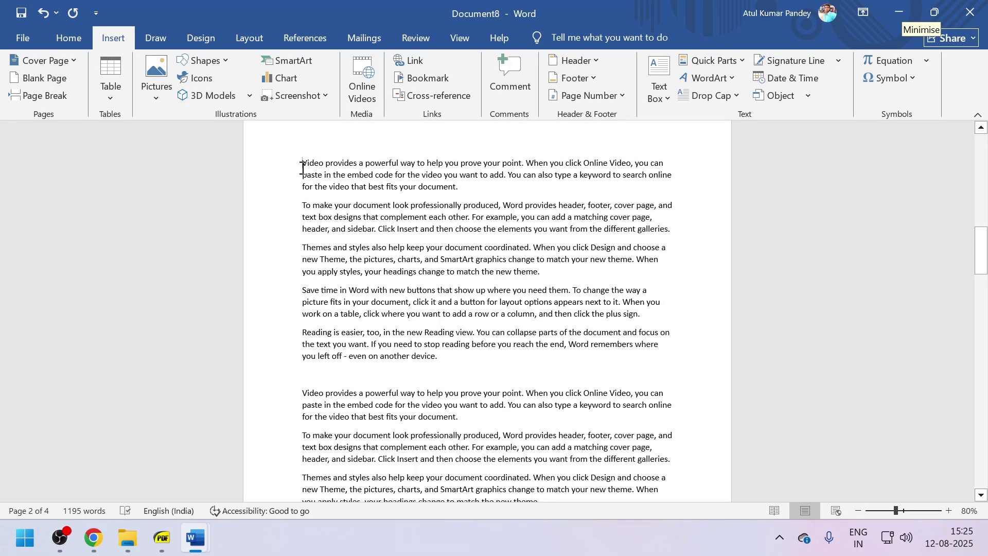
{"action": "left_click", "coordinate": [303, 168]}
{"action": "key", "text": "Return"}
{"action": "left_click_drag", "start_coordinate": [303, 166], "coordinate": [307, 177]}
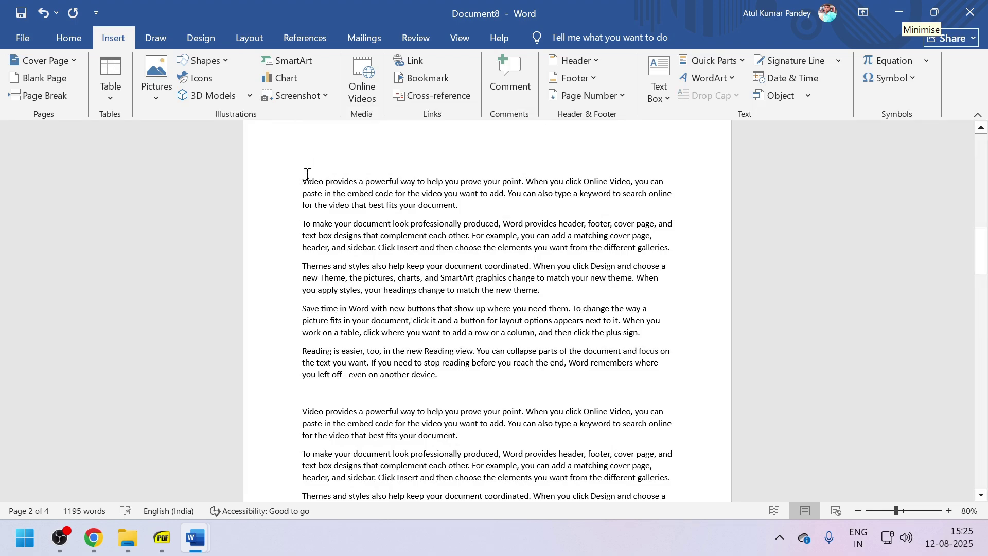
{"action": "type", "text": "co"}
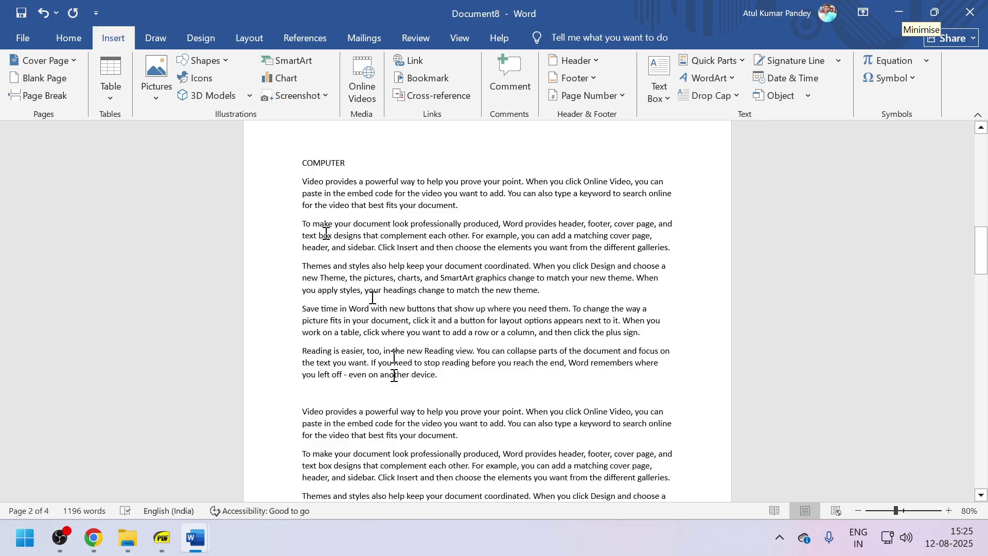
Add the titles HARDWARE and SOGTWARE on their own lines above the second and third blocks of sample text.
{"action": "left_click", "coordinate": [301, 416]}
{"action": "key", "text": "Return"}
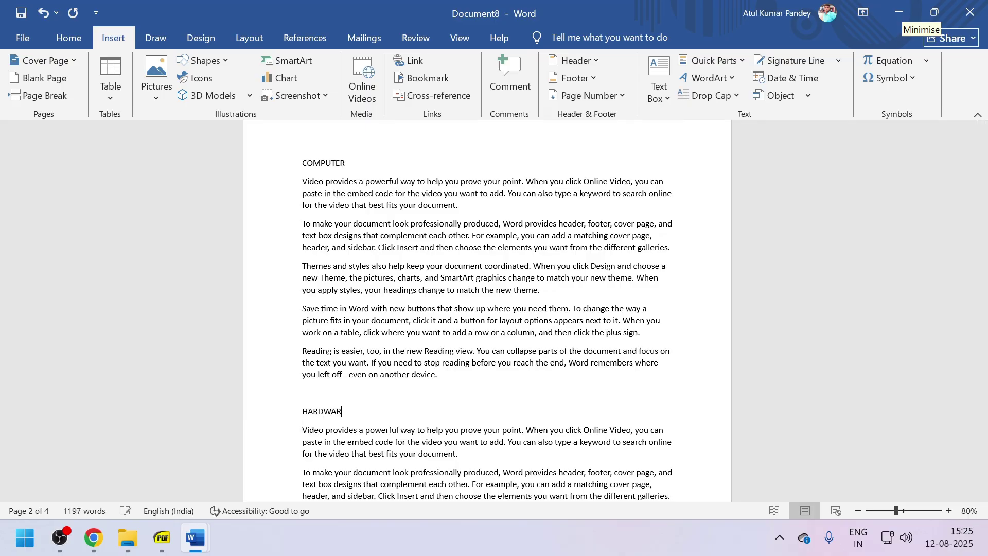
{"action": "scroll", "coordinate": [327, 400], "scroll_direction": "down", "scroll_amount": 8}
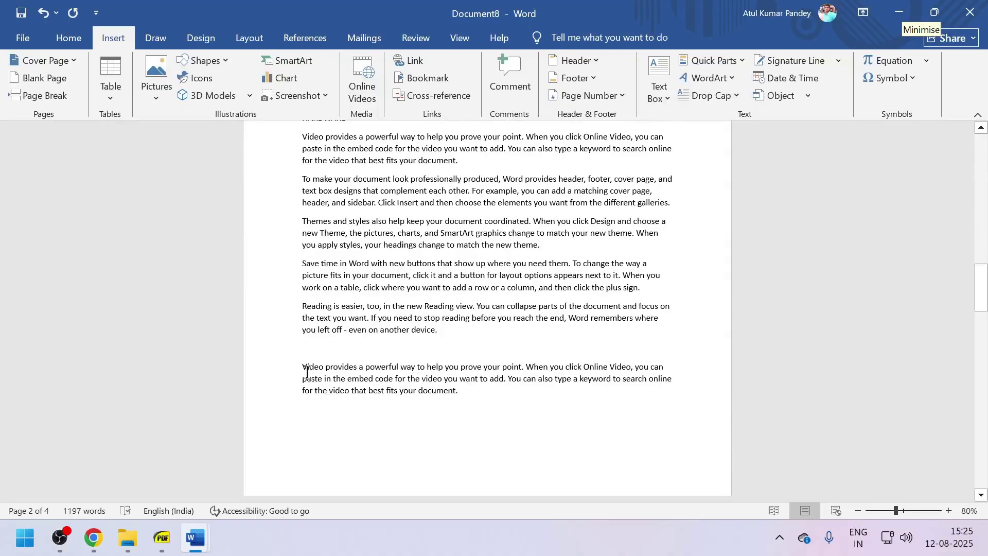
{"action": "left_click", "coordinate": [298, 363]}
{"action": "key", "text": "Return"}
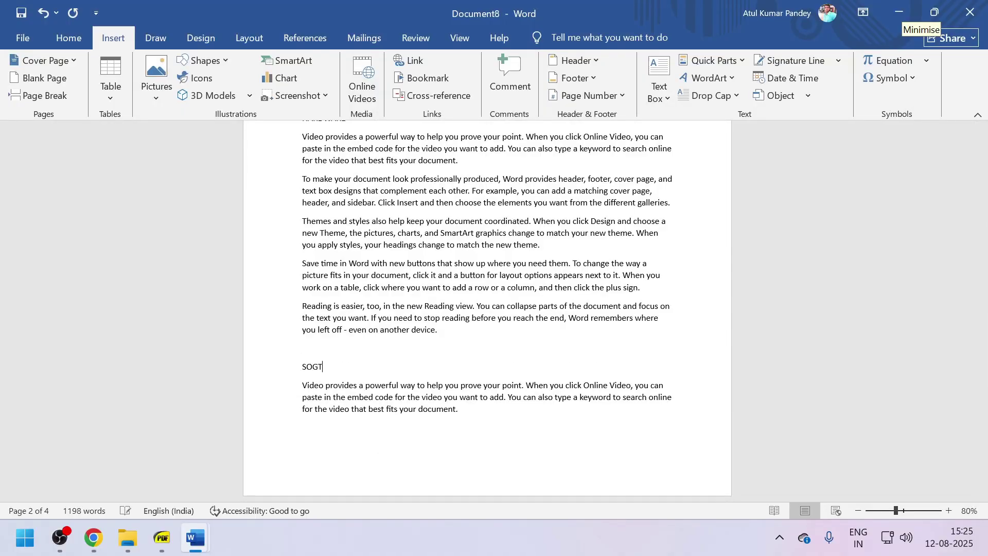
Apply the Heading 1 style to the COMPUTER title.
{"action": "scroll", "coordinate": [412, 346], "scroll_direction": "up", "scroll_amount": 12}
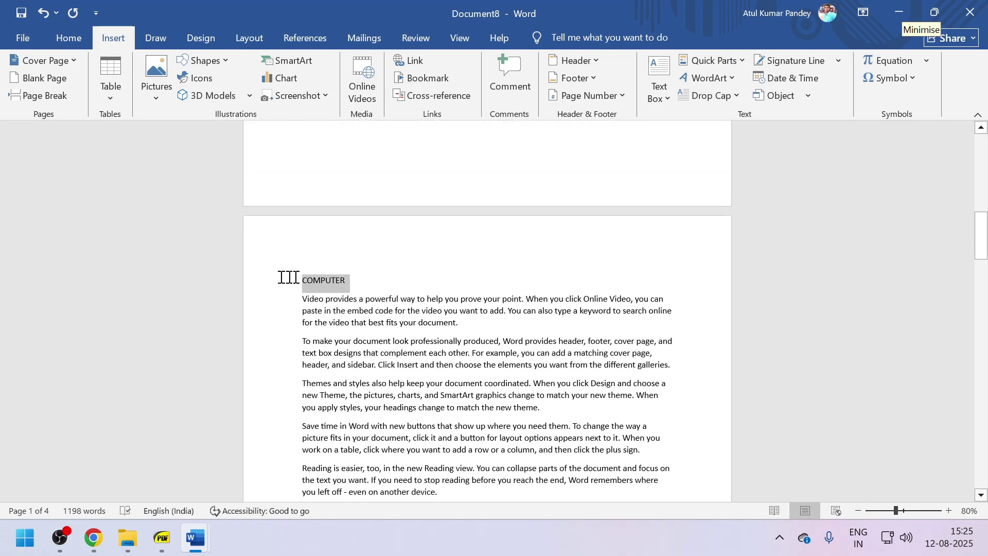
{"action": "left_click", "coordinate": [276, 281]}
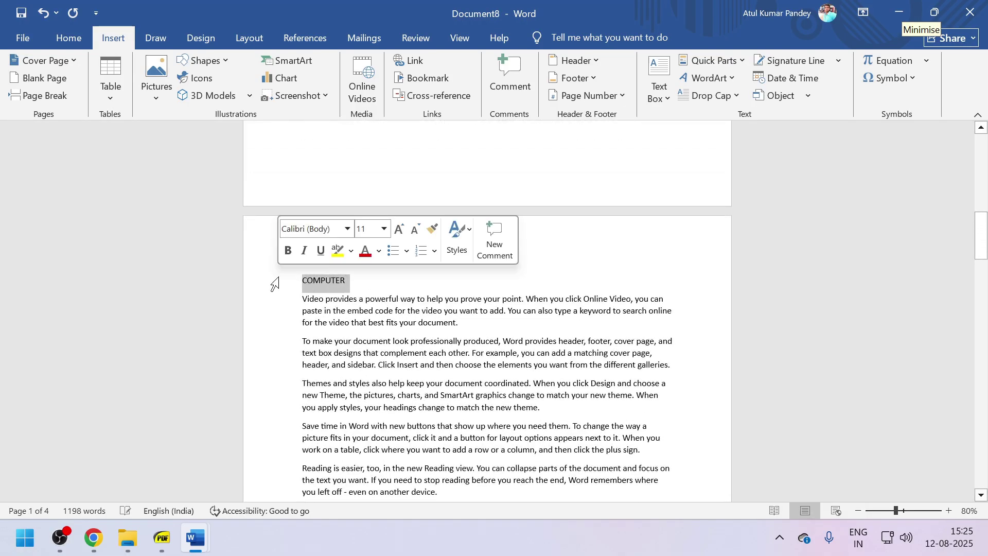
{"action": "left_click", "coordinate": [69, 37]}
{"action": "left_click", "coordinate": [600, 93]}
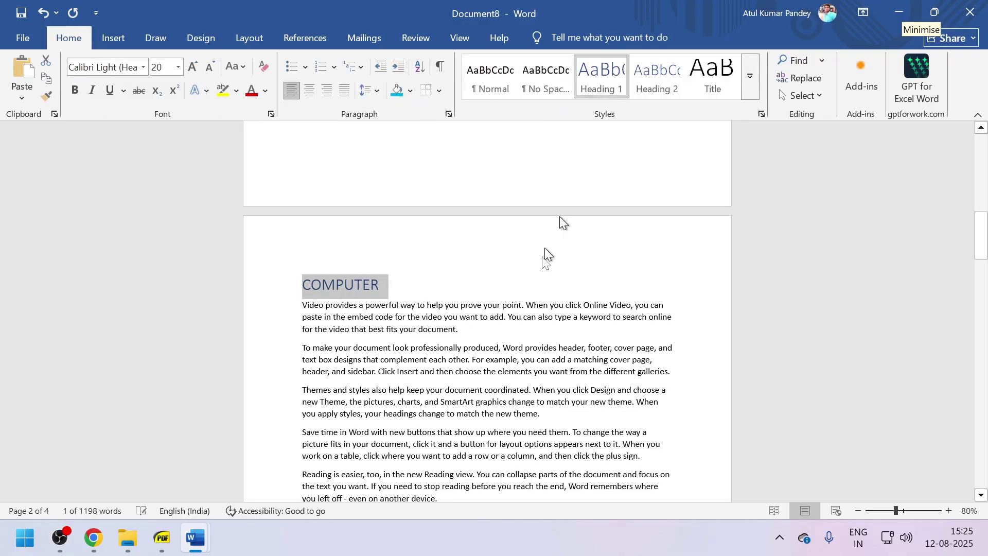
Apply the Heading 1 style to the HARDWARE and SOGTWARE titles.
{"action": "scroll", "coordinate": [456, 329], "scroll_direction": "down", "scroll_amount": 5}
{"action": "left_click", "coordinate": [265, 330]}
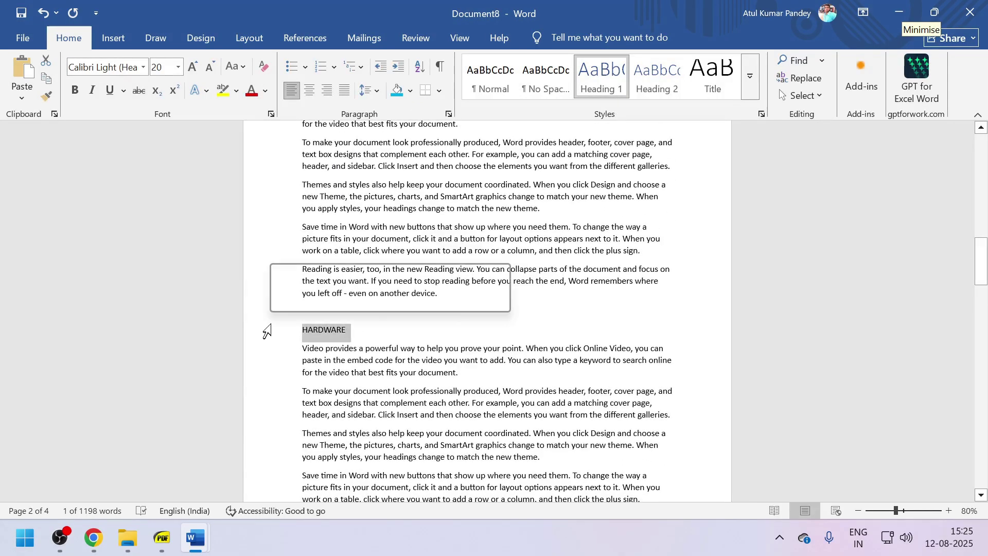
{"action": "left_click", "coordinate": [601, 78]}
{"action": "scroll", "coordinate": [457, 363], "scroll_direction": "down", "scroll_amount": 4}
{"action": "scroll", "coordinate": [457, 365], "scroll_direction": "down", "scroll_amount": 3}
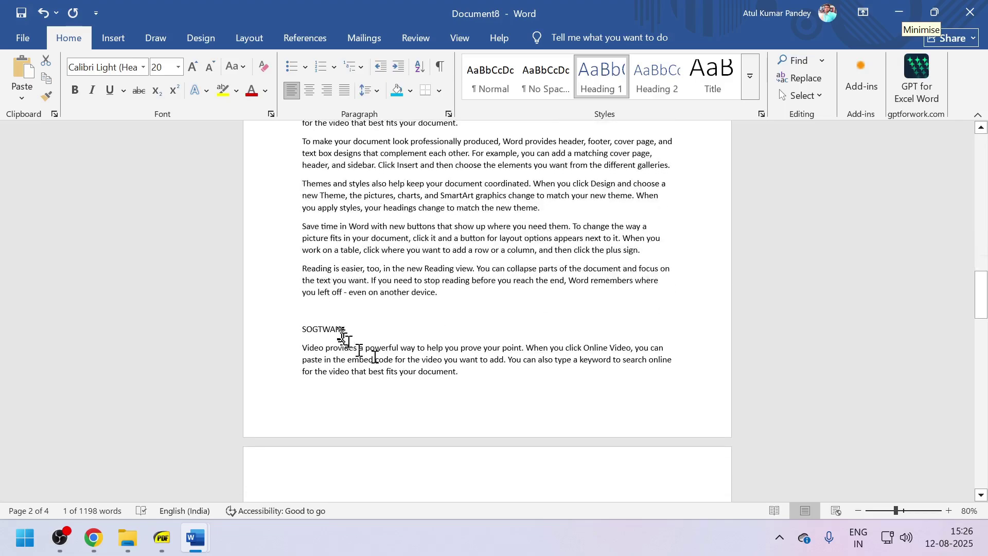
{"action": "left_click_drag", "start_coordinate": [363, 331], "coordinate": [295, 331]}
{"action": "left_click", "coordinate": [599, 77]}
{"action": "scroll", "coordinate": [204, 218], "scroll_direction": "up", "scroll_amount": 15}
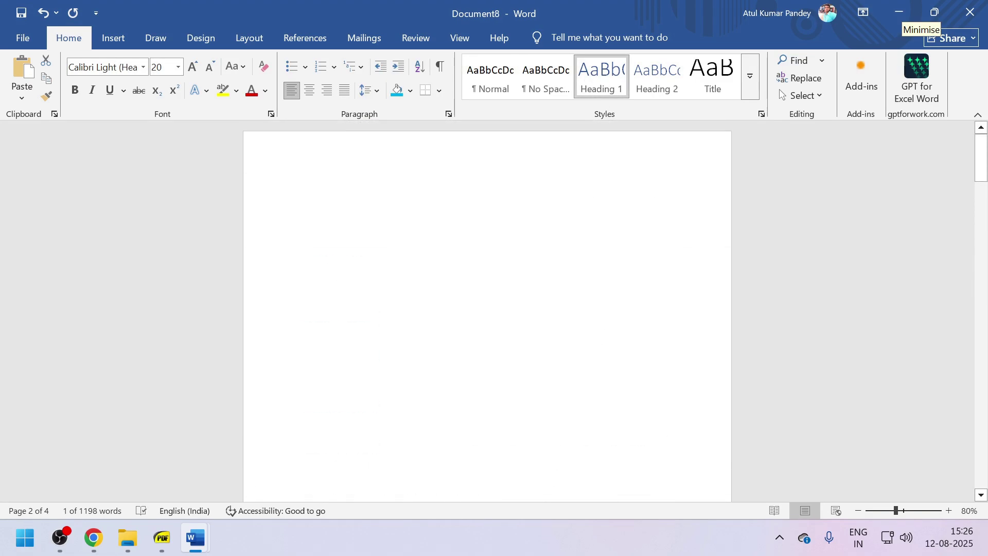
{"action": "left_click", "coordinate": [334, 206]}
{"action": "left_click", "coordinate": [106, 41]}
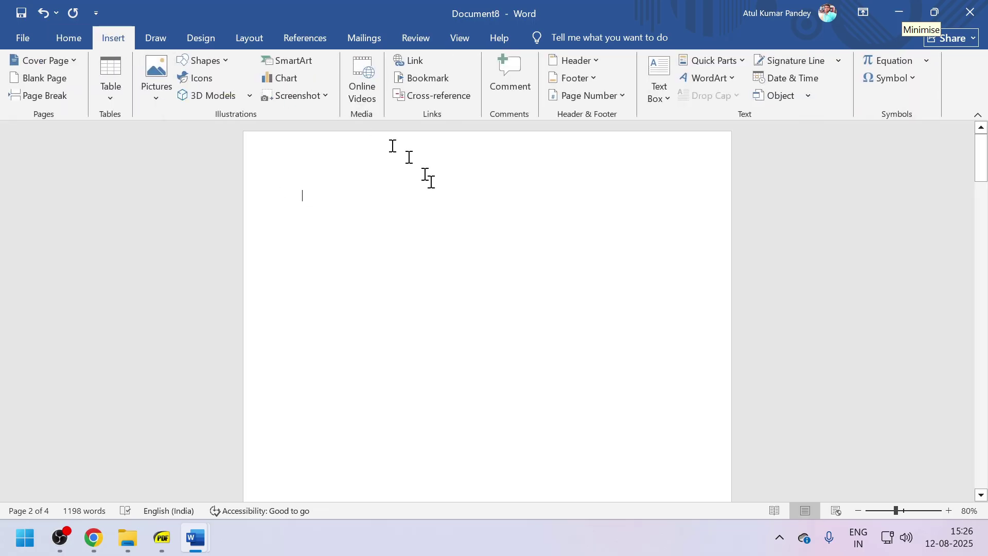
{"action": "left_click", "coordinate": [422, 63]}
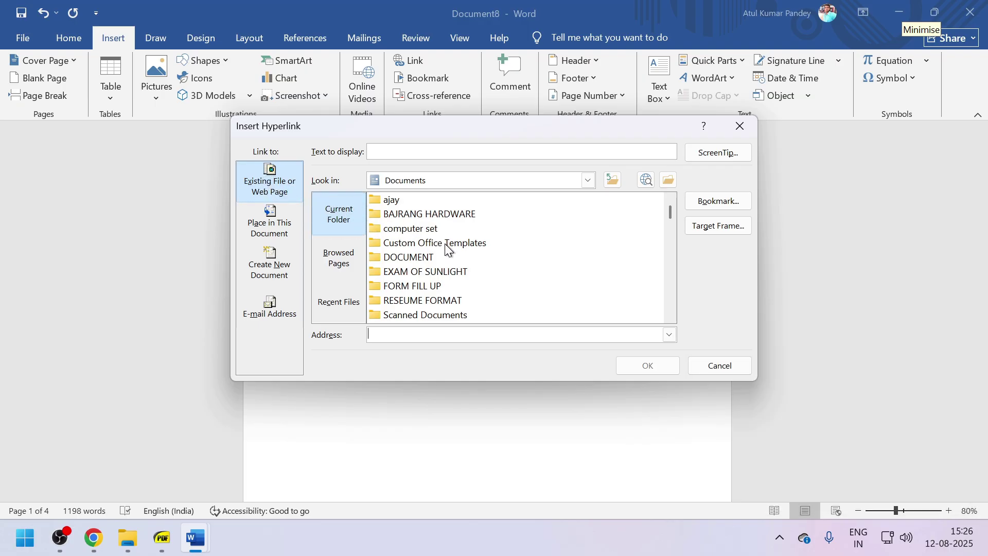
{"action": "left_click_drag", "start_coordinate": [452, 132], "coordinate": [360, 238]}
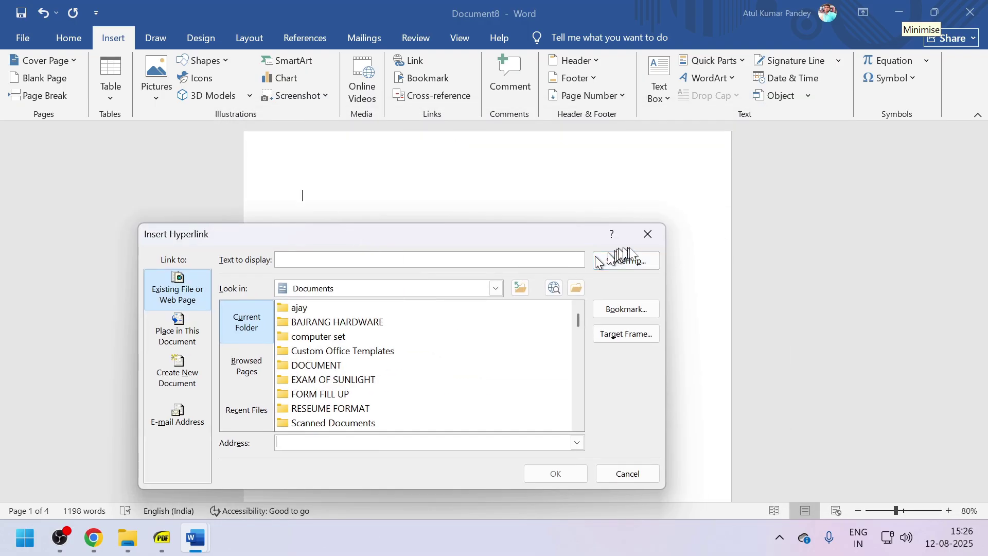
{"action": "left_click", "coordinate": [648, 233]}
Enter COMPUTER, HARDWARE and SOFTWARE on three separate lines at the start of the blank first page.
{"action": "scroll", "coordinate": [345, 283], "scroll_direction": "down", "scroll_amount": 20}
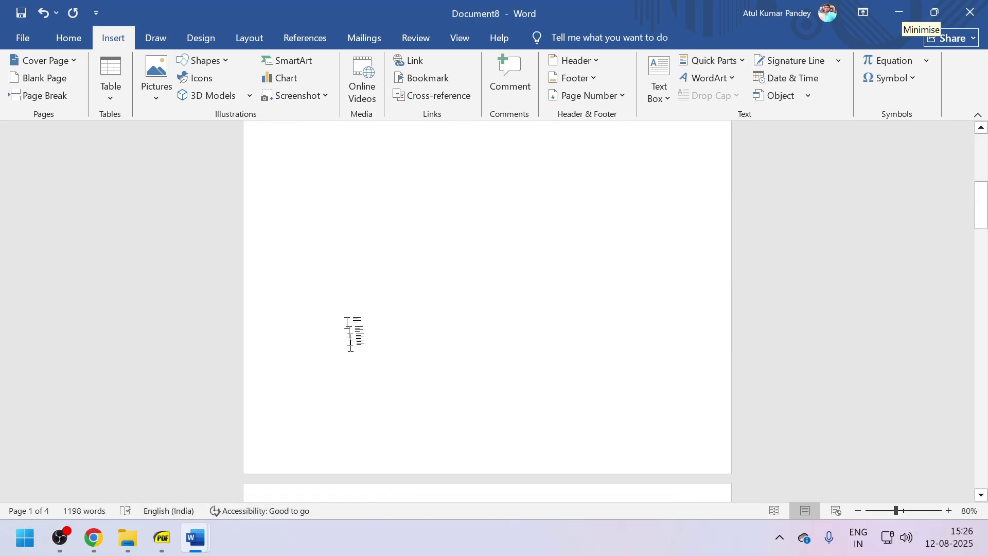
{"action": "scroll", "coordinate": [349, 342], "scroll_direction": "down", "scroll_amount": 5}
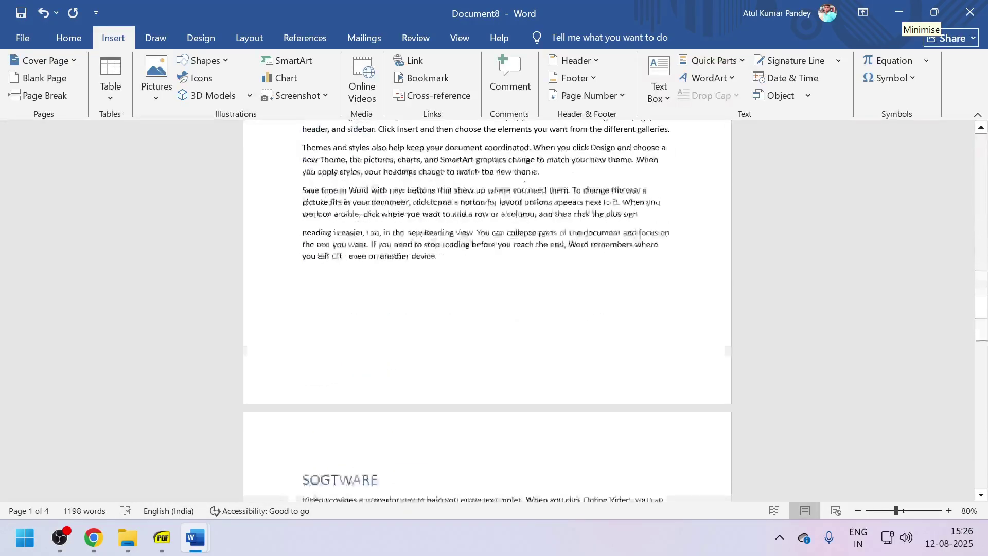
{"action": "scroll", "coordinate": [349, 342], "scroll_direction": "up", "scroll_amount": 20}
{"action": "scroll", "coordinate": [487, 309], "scroll_direction": "up", "scroll_amount": 1}
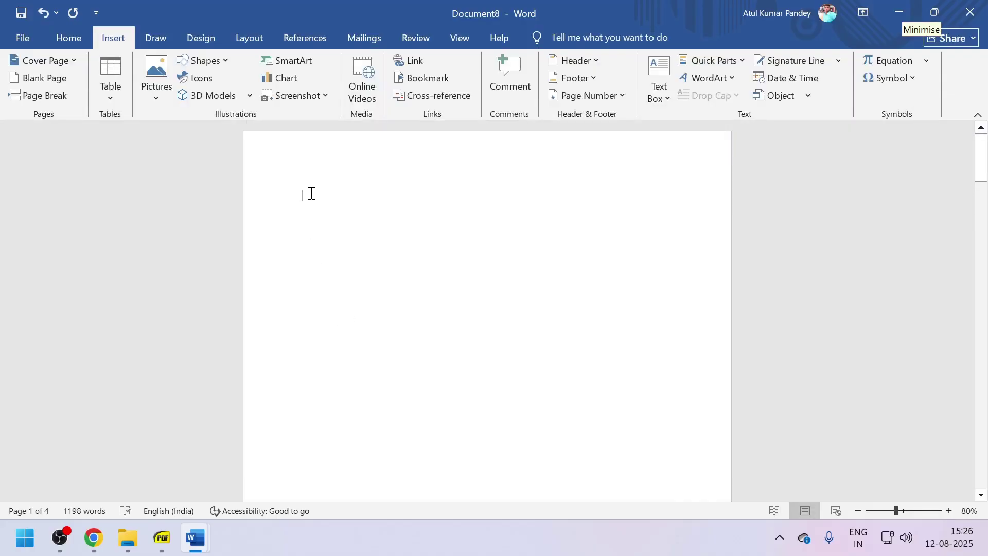
{"action": "type", "text": "co"}
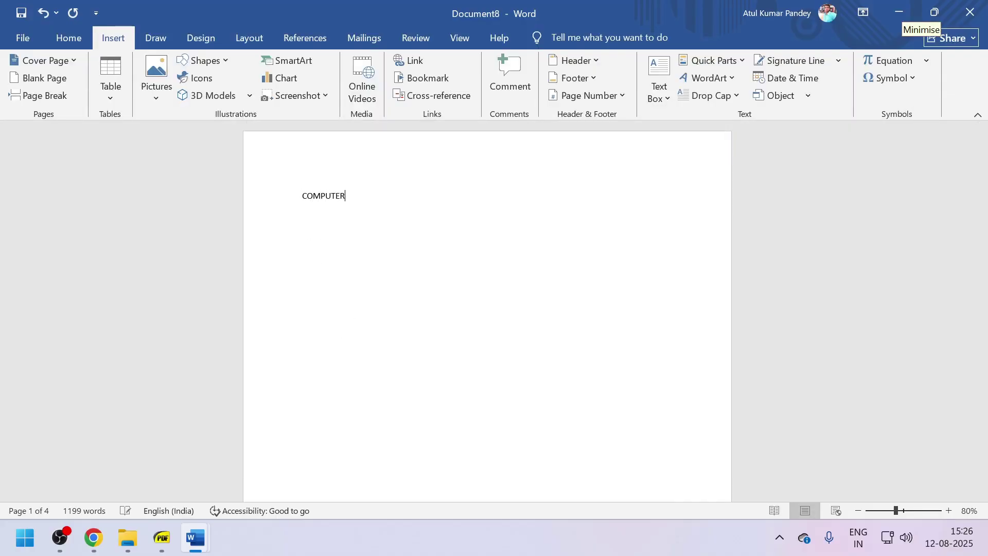
{"action": "type", "text": "R"}
{"action": "type", "text": "O"}
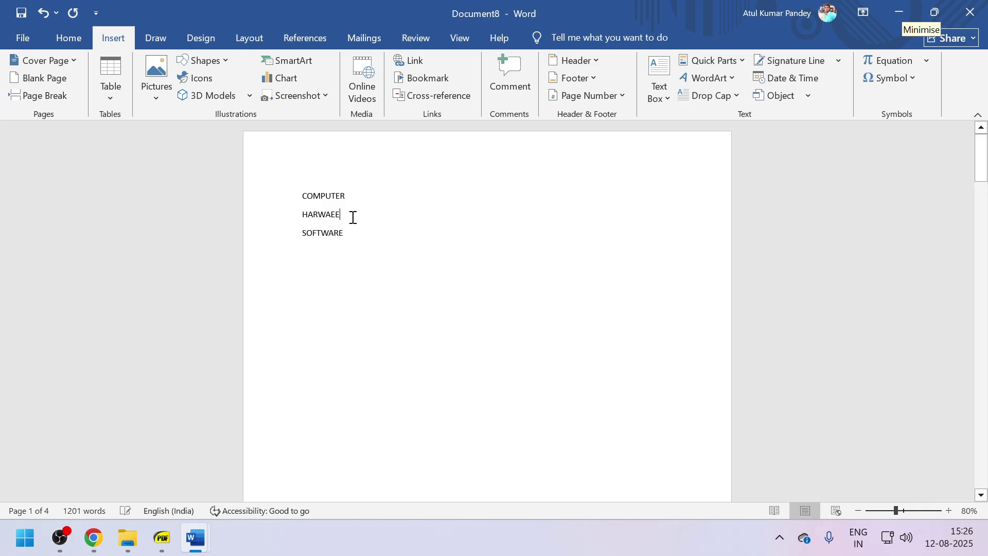
{"action": "key", "text": "BackSpace"}
{"action": "key", "text": "BackSpace"}
{"action": "left_click_drag", "start_coordinate": [348, 193], "coordinate": [293, 194]}
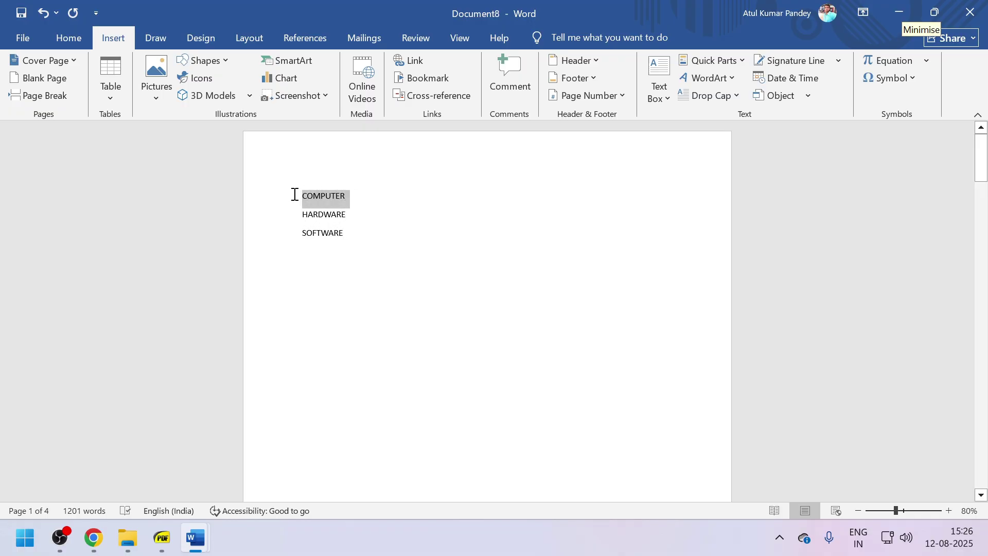
{"action": "scroll", "coordinate": [346, 201], "scroll_direction": "down", "scroll_amount": 5}
{"action": "scroll", "coordinate": [356, 314], "scroll_direction": "down", "scroll_amount": 3}
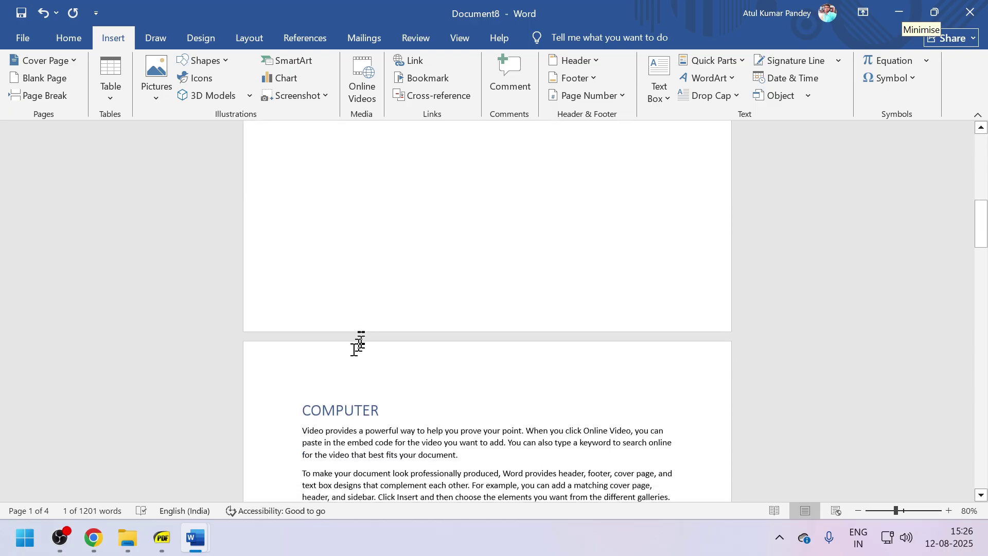
{"action": "scroll", "coordinate": [443, 206], "scroll_direction": "up", "scroll_amount": 6}
{"action": "scroll", "coordinate": [454, 140], "scroll_direction": "up", "scroll_amount": 4}
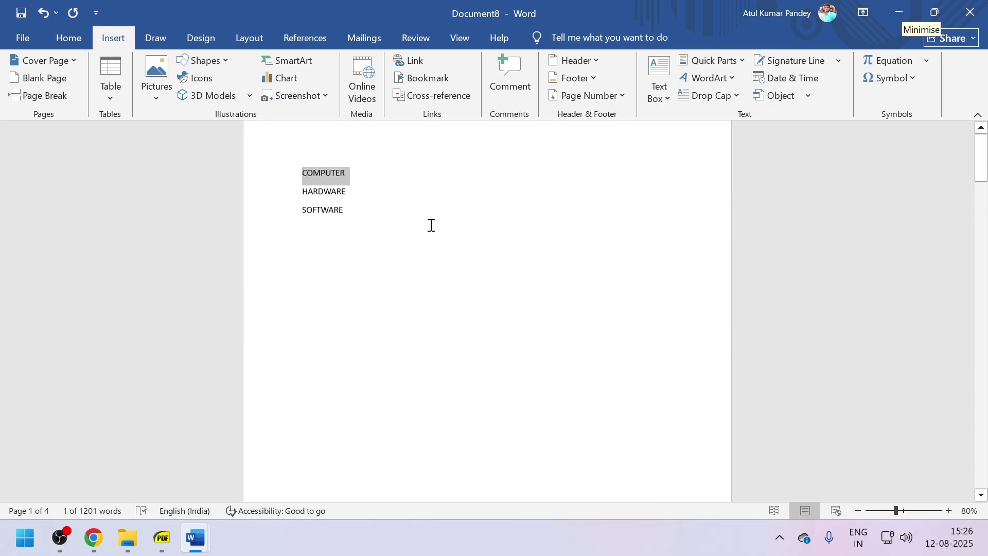
Enlarge the COMPUTER, HARDWARE and SOFTWARE lines on page 1 to 22 pt and make them bold.
{"action": "double_click", "coordinate": [348, 241]}
{"action": "left_click_drag", "start_coordinate": [348, 241], "coordinate": [283, 187]}
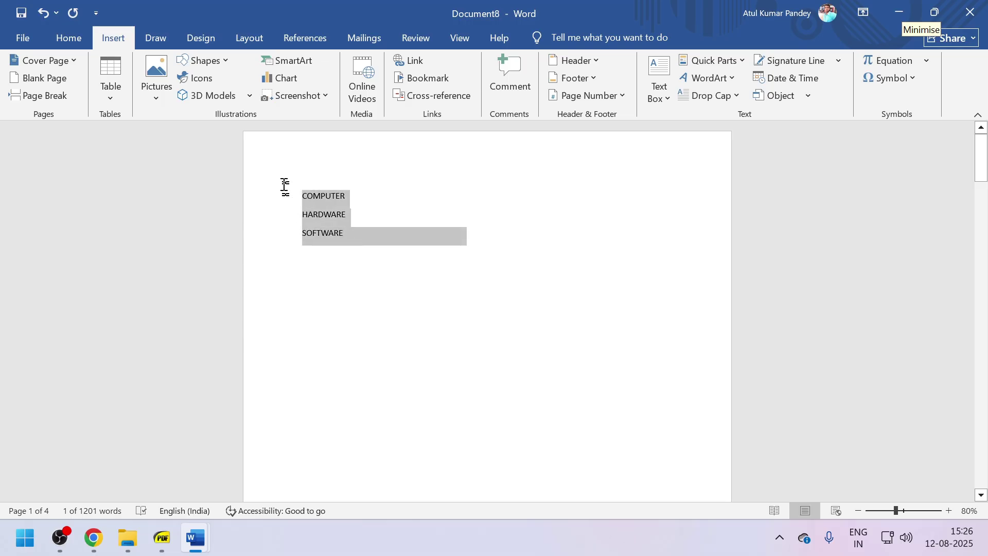
{"action": "key", "text": "ctrl+shift+period"}
{"action": "key", "text": "ctrl+shift+period"}
{"action": "key", "text": "ctrl+shift+period"}
{"action": "key", "text": "ctrl+shift+period"}
{"action": "key", "text": "ctrl+shift+period"}
{"action": "key", "text": "ctrl+shift+period"}
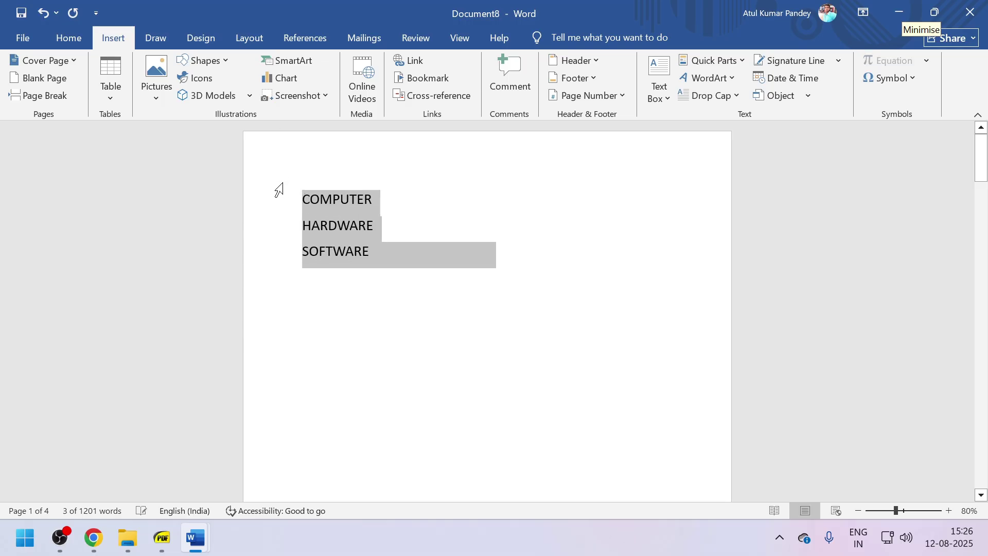
{"action": "key", "text": "ctrl+b"}
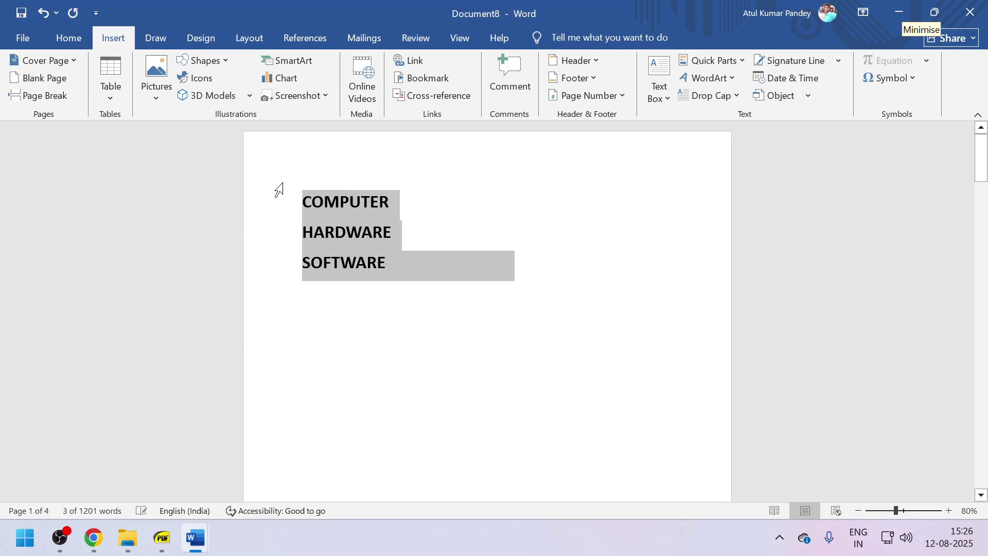
{"action": "left_click", "coordinate": [427, 283]}
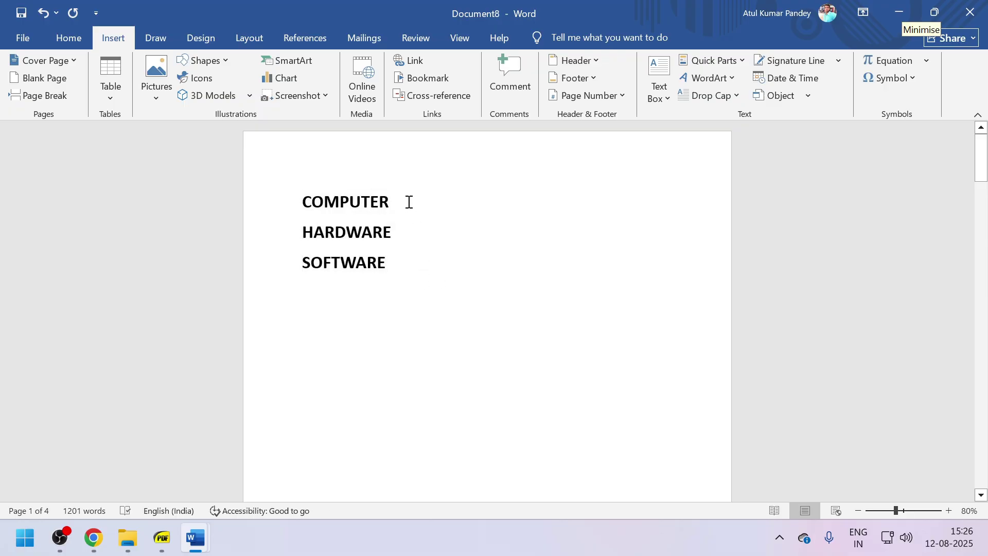
Link the COMPUTER line on page 1 to the COMPUTER heading in this document.
{"action": "scroll", "coordinate": [389, 272], "scroll_direction": "down", "scroll_amount": 10}
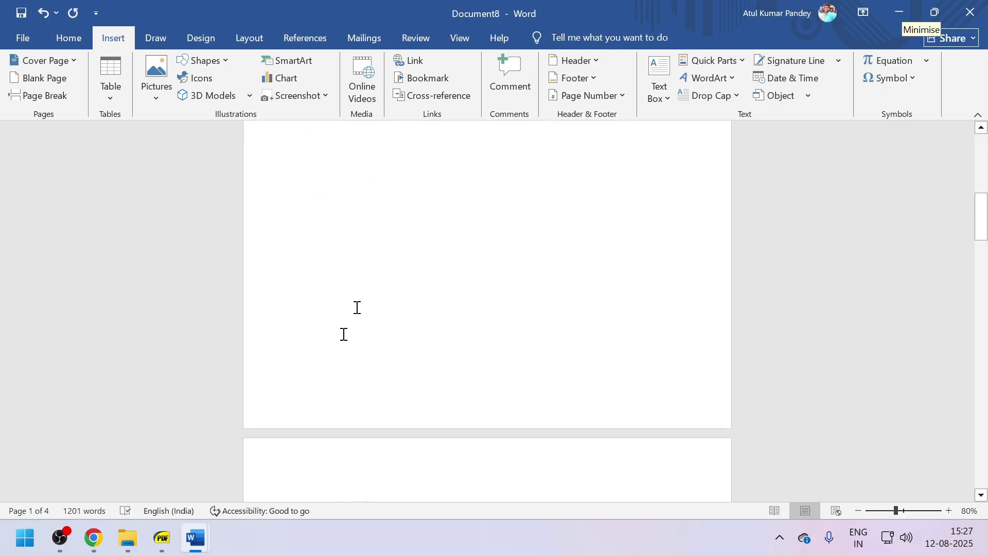
{"action": "scroll", "coordinate": [341, 351], "scroll_direction": "up", "scroll_amount": 10}
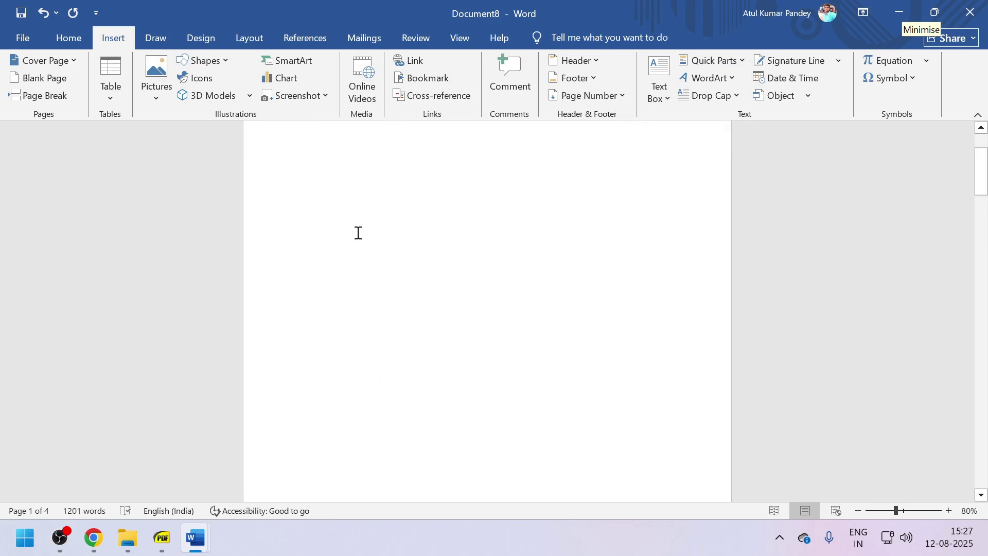
{"action": "scroll", "coordinate": [357, 232], "scroll_direction": "up", "scroll_amount": 1}
{"action": "left_click", "coordinate": [276, 196]}
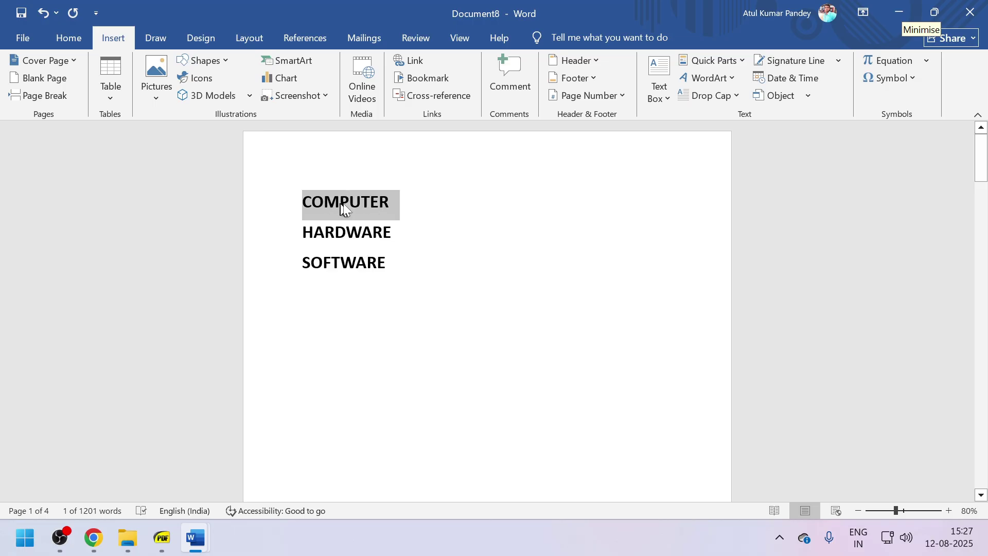
{"action": "left_click", "coordinate": [410, 61]}
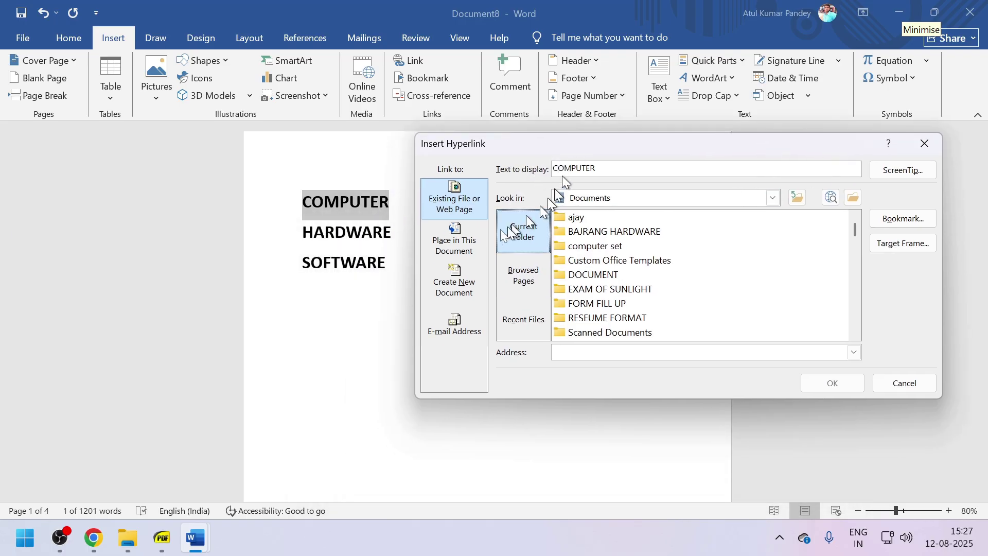
{"action": "left_click", "coordinate": [449, 248]}
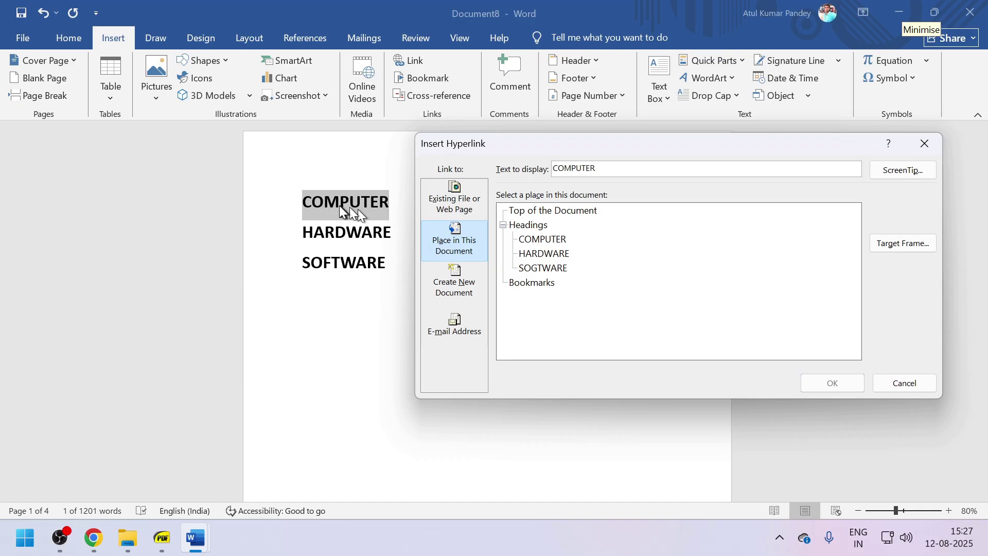
{"action": "left_click", "coordinate": [548, 238]}
{"action": "left_click", "coordinate": [830, 382]}
Link the HARDWARE line on page 1 to the HARDWARE heading in this document.
{"action": "left_click_drag", "start_coordinate": [393, 245], "coordinate": [256, 232]}
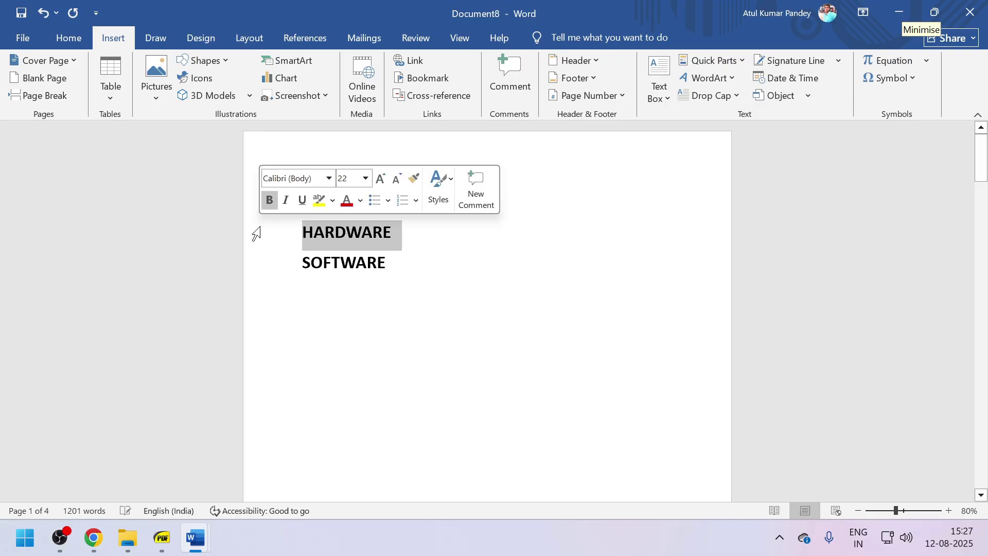
{"action": "key", "text": "ctrl+k"}
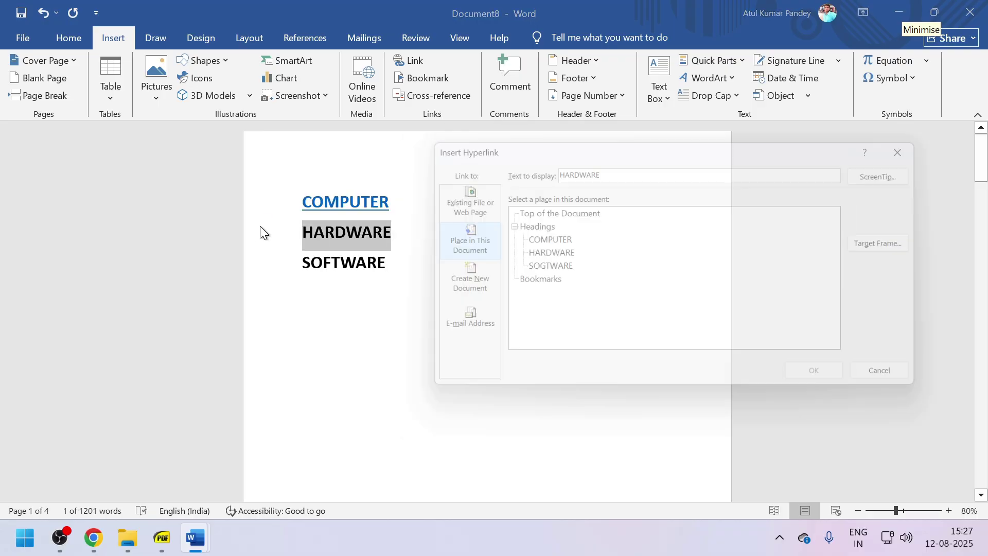
{"action": "left_click", "coordinate": [547, 254]}
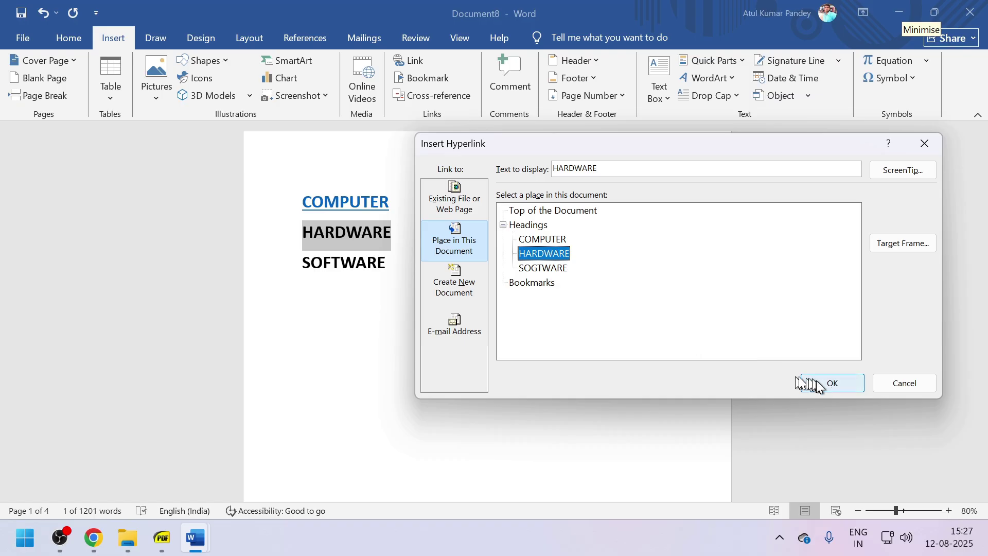
{"action": "left_click", "coordinate": [833, 382]}
Link the SOFTWARE line on page 1 to the SOGTWARE heading in this document.
{"action": "left_click_drag", "start_coordinate": [446, 276], "coordinate": [230, 263]}
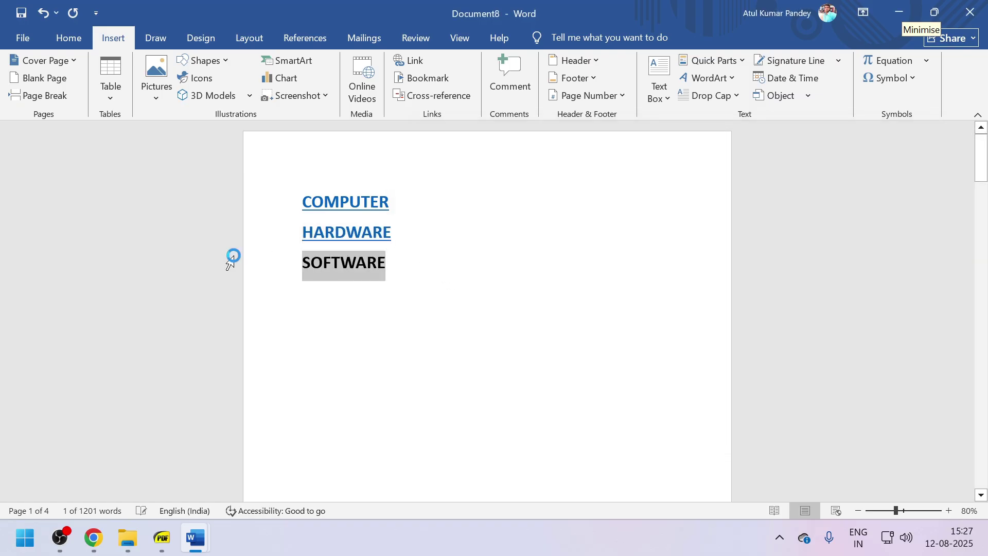
{"action": "key", "text": "ctrl+k"}
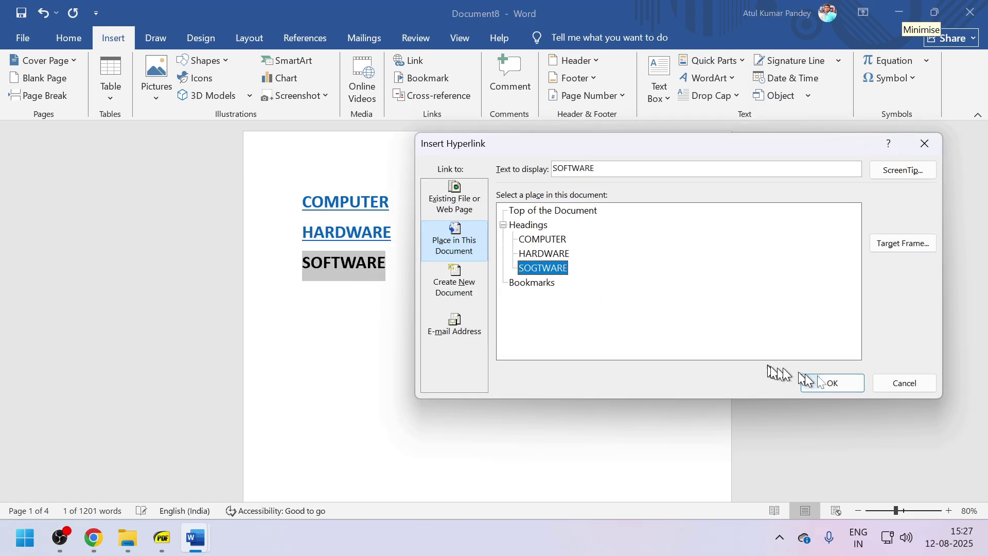
{"action": "left_click", "coordinate": [823, 383]}
Test the SOFTWARE link by following it to its heading, and return to the link list on page 1.
{"action": "scroll", "coordinate": [442, 282], "scroll_direction": "down", "scroll_amount": 5}
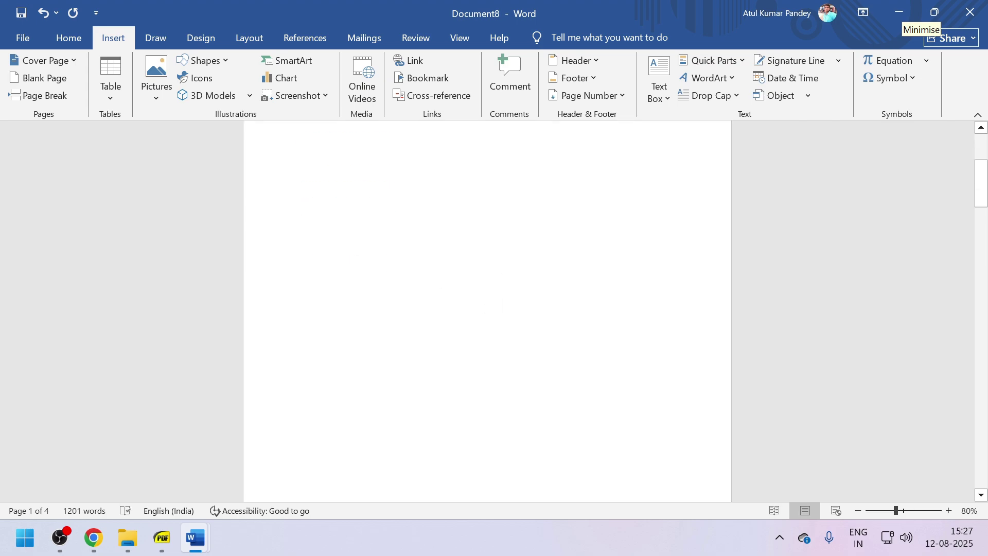
{"action": "scroll", "coordinate": [443, 281], "scroll_direction": "up", "scroll_amount": 5}
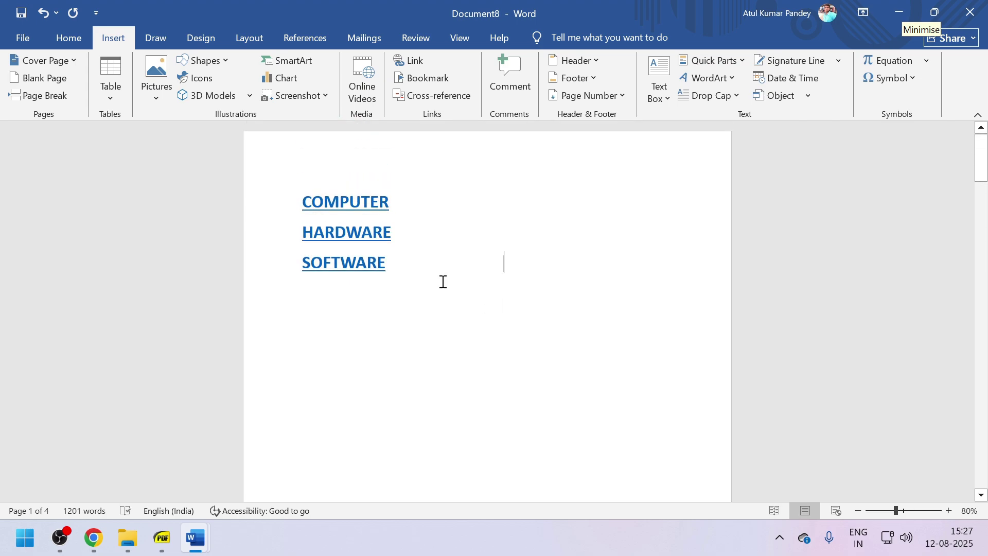
{"action": "left_click", "coordinate": [350, 264], "text": "ctrl"}
{"action": "scroll", "coordinate": [351, 263], "scroll_direction": "down", "scroll_amount": 2}
{"action": "scroll", "coordinate": [350, 263], "scroll_direction": "up", "scroll_amount": 2}
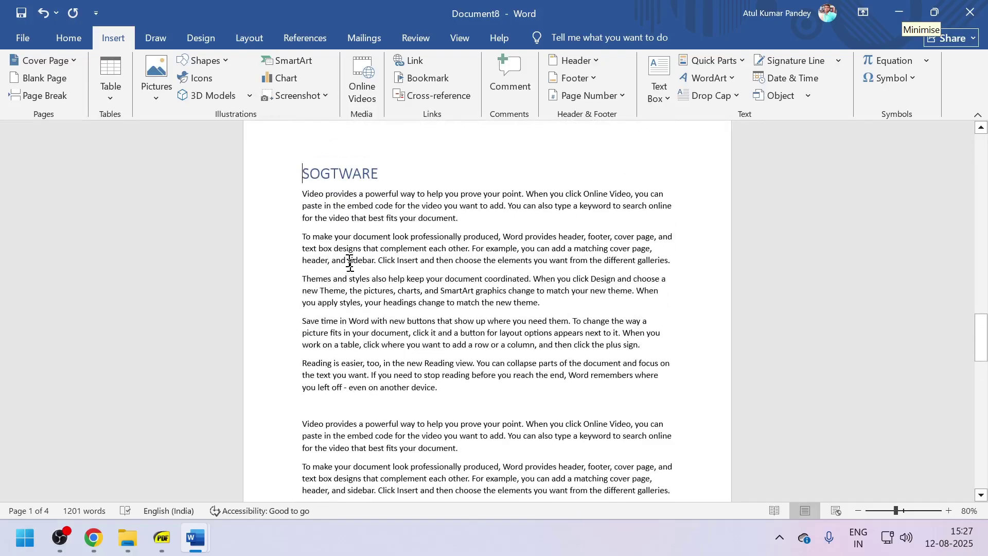
{"action": "scroll", "coordinate": [350, 262], "scroll_direction": "up", "scroll_amount": 15}
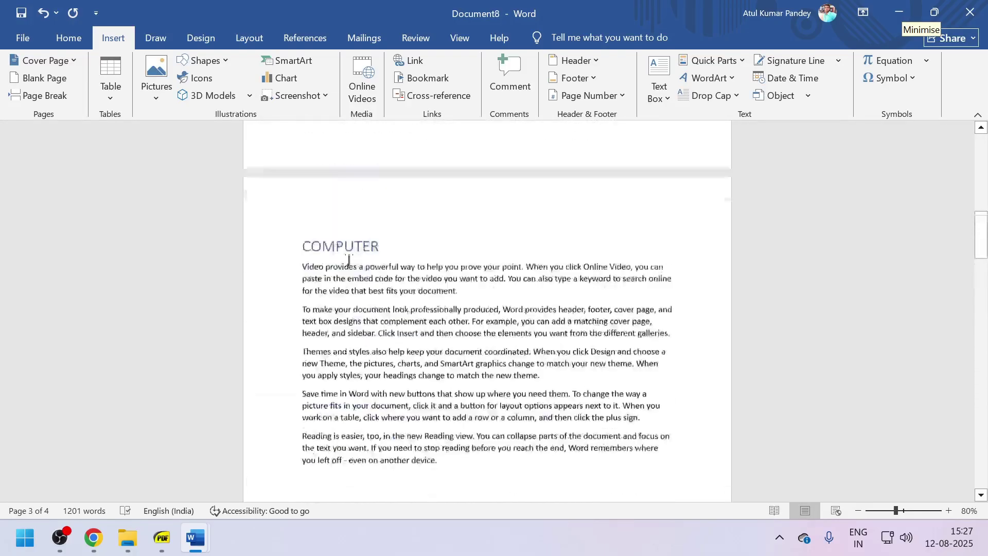
{"action": "scroll", "coordinate": [349, 261], "scroll_direction": "up", "scroll_amount": 1}
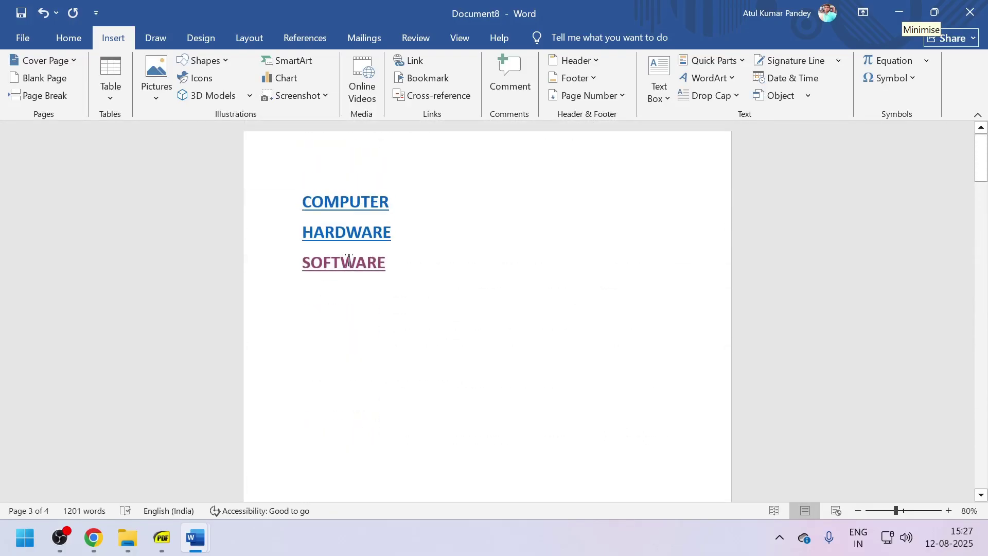
Add a RESUME line below SOFTWARE and link it to an existing Word resume file in the Documents folder.
{"action": "key", "text": "Return"}
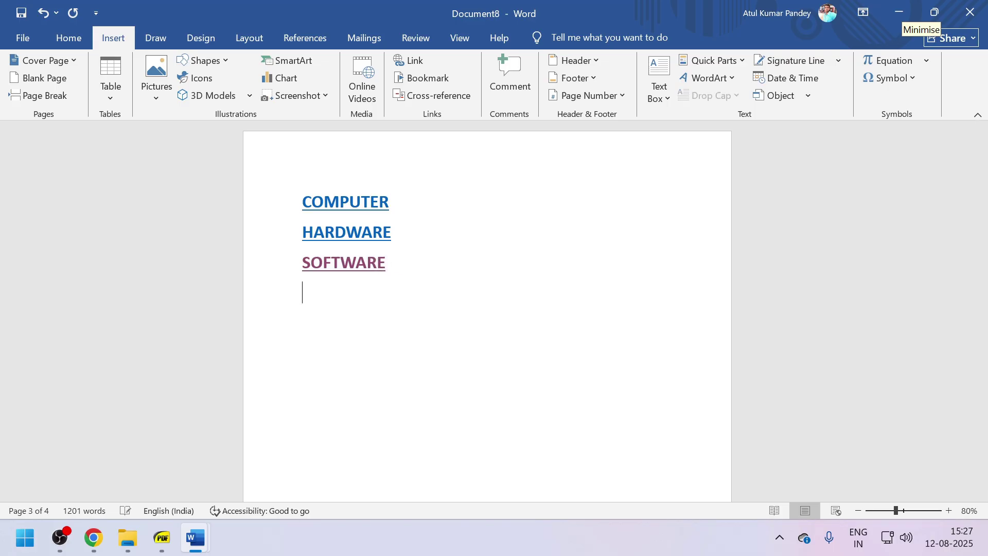
{"action": "type", "text": "RESME"}
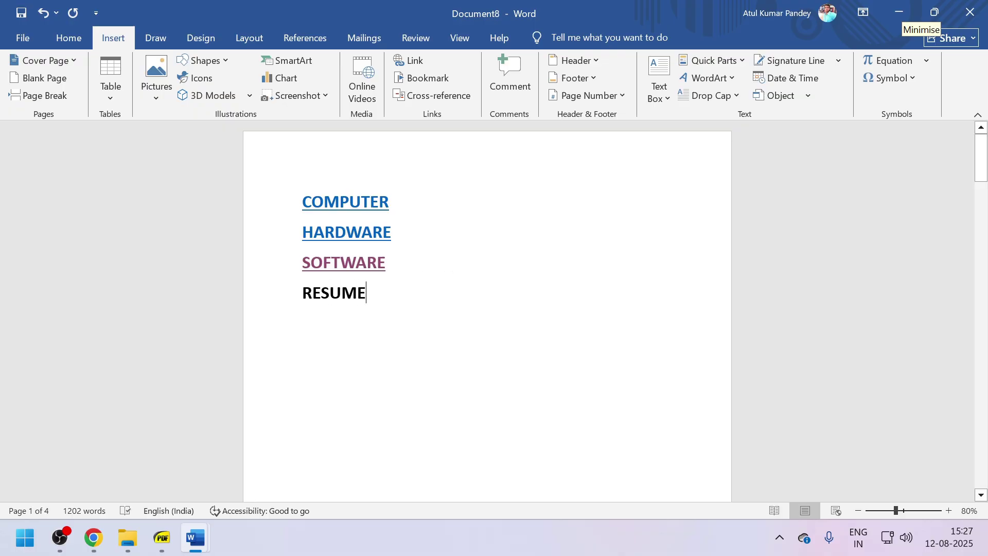
{"action": "left_click_drag", "start_coordinate": [406, 304], "coordinate": [304, 292]}
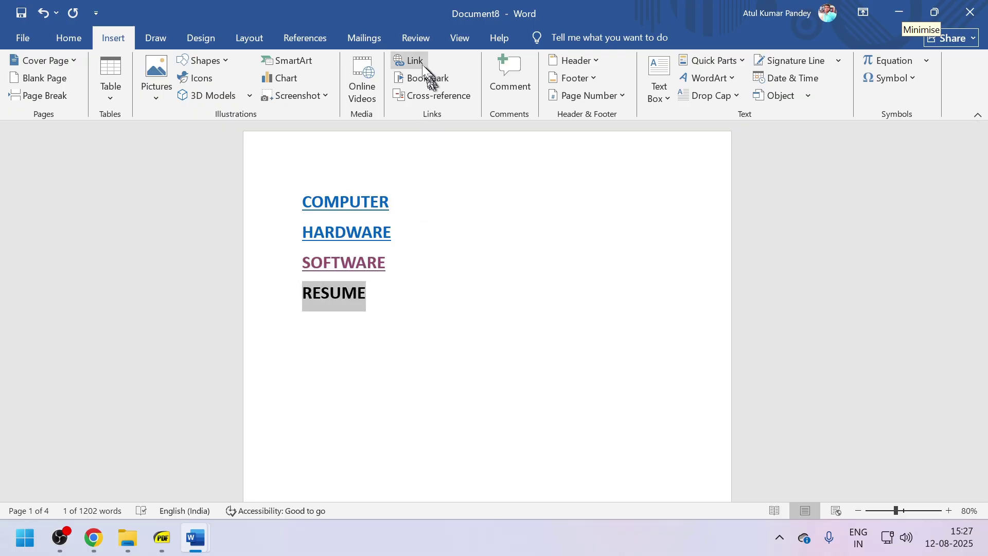
{"action": "left_click", "coordinate": [414, 63]}
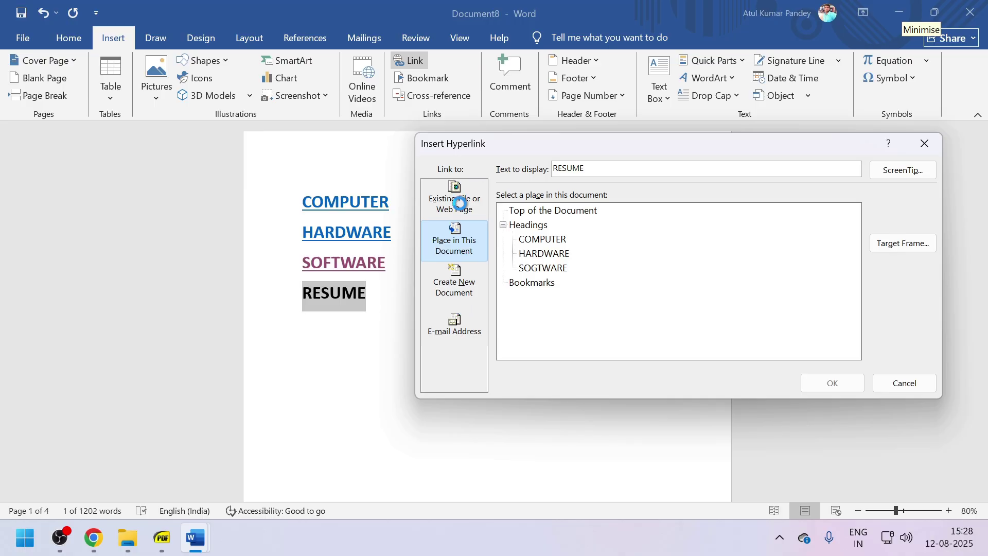
{"action": "left_click", "coordinate": [459, 195]}
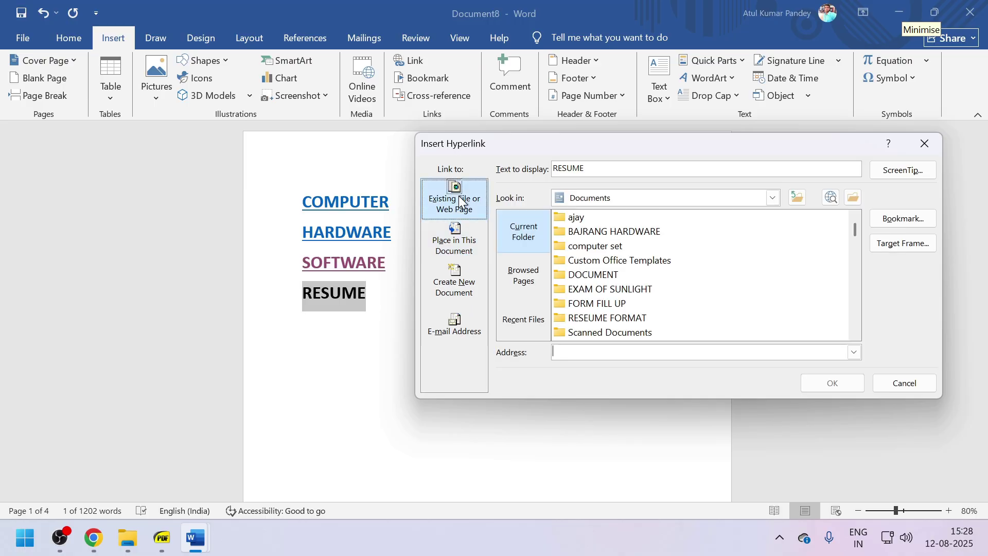
{"action": "scroll", "coordinate": [616, 288], "scroll_direction": "down", "scroll_amount": 5}
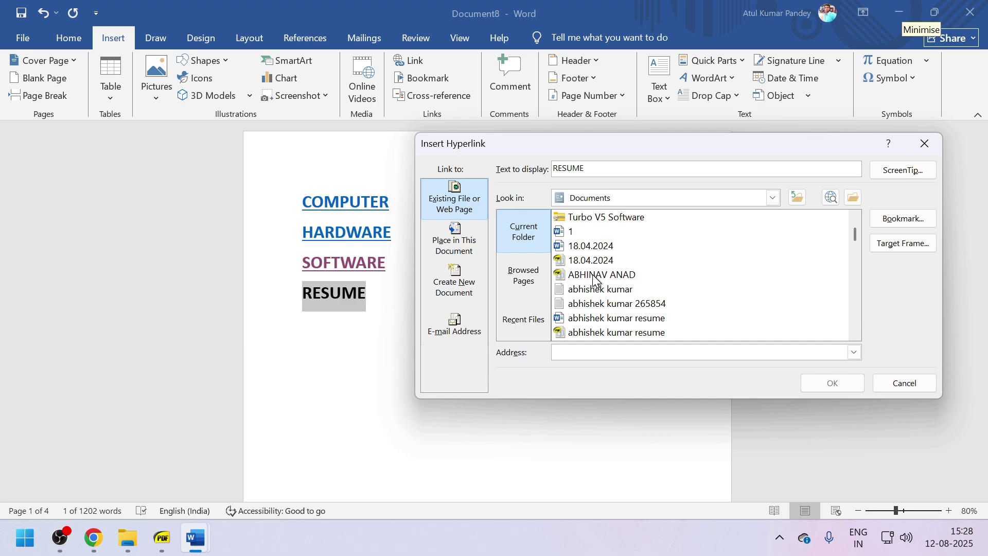
{"action": "left_click", "coordinate": [590, 317]}
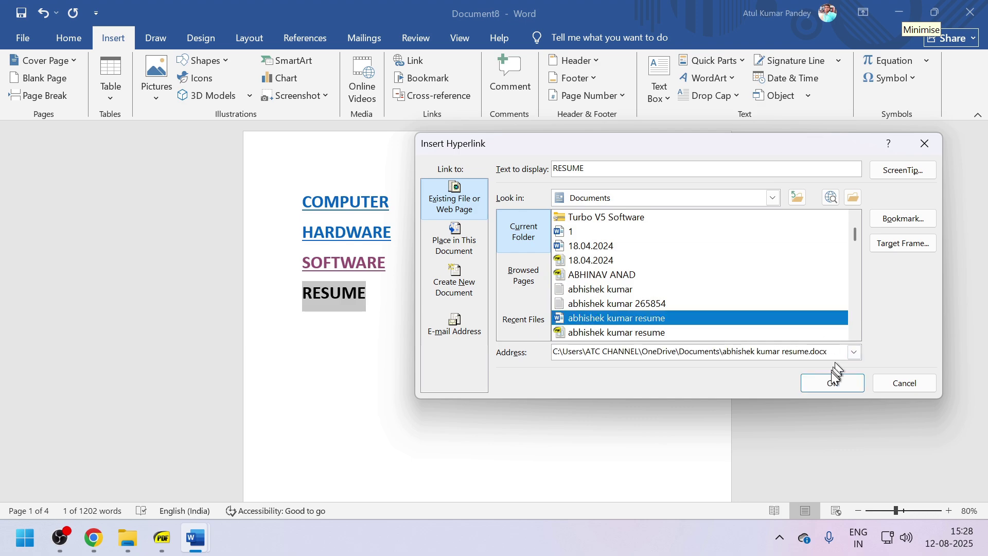
{"action": "left_click", "coordinate": [834, 367]}
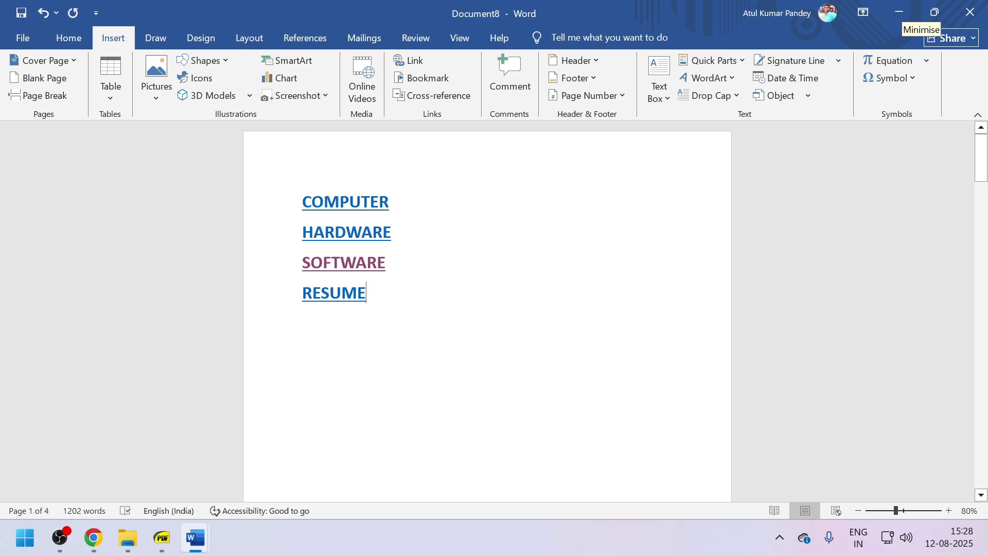
Test the RESUME link by opening its linked file, close that file, and return to the link list on page 1.
{"action": "left_click", "coordinate": [340, 294], "text": "ctrl"}
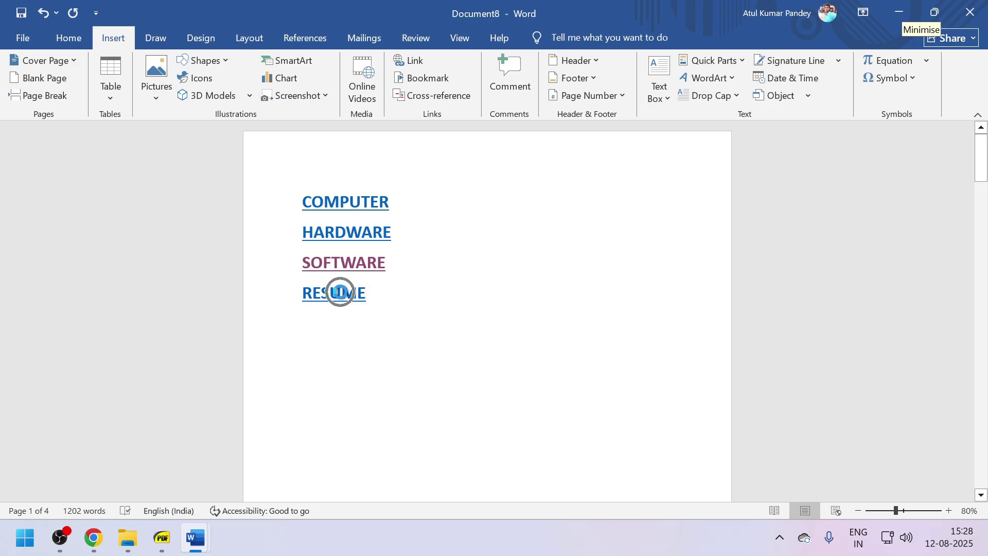
{"action": "left_click", "coordinate": [533, 346]}
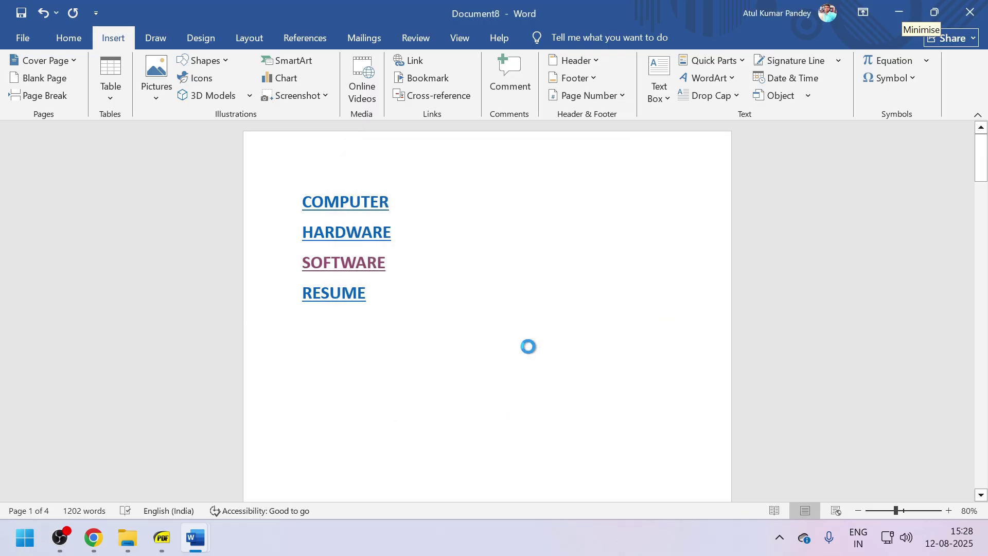
{"action": "scroll", "coordinate": [457, 277], "scroll_direction": "down", "scroll_amount": 3}
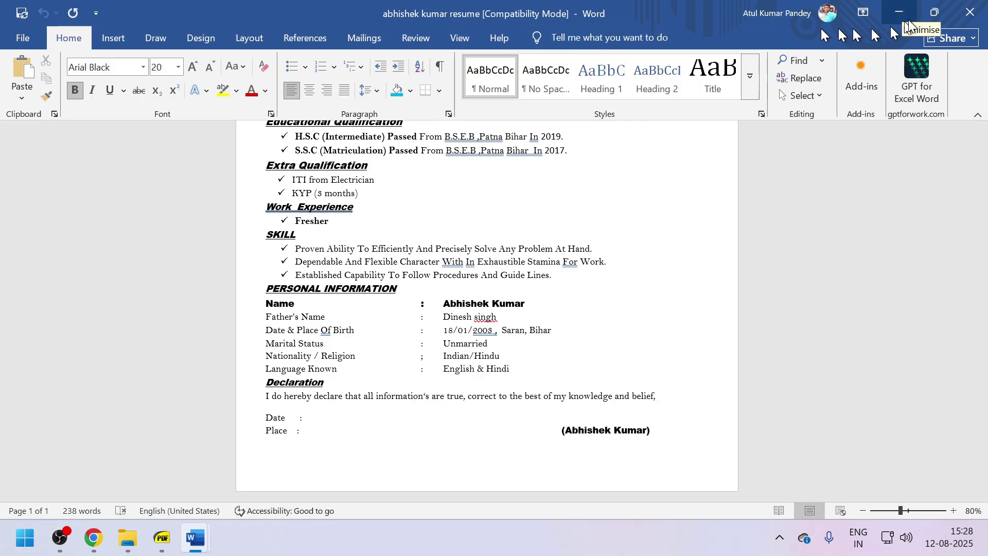
{"action": "left_click", "coordinate": [970, 12]}
{"action": "scroll", "coordinate": [412, 315], "scroll_direction": "down", "scroll_amount": 1}
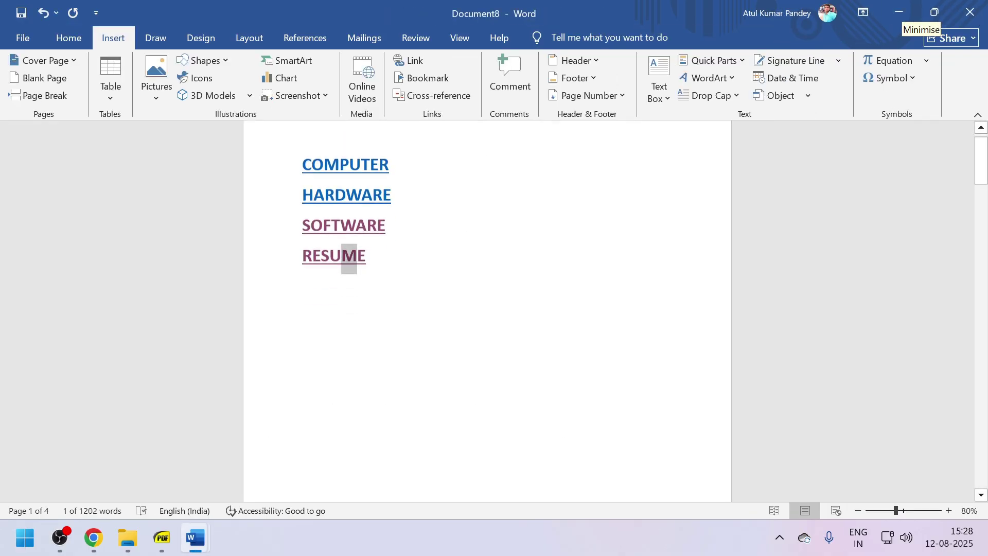
{"action": "scroll", "coordinate": [353, 253], "scroll_direction": "up", "scroll_amount": 1}
{"action": "left_click", "coordinate": [419, 263]}
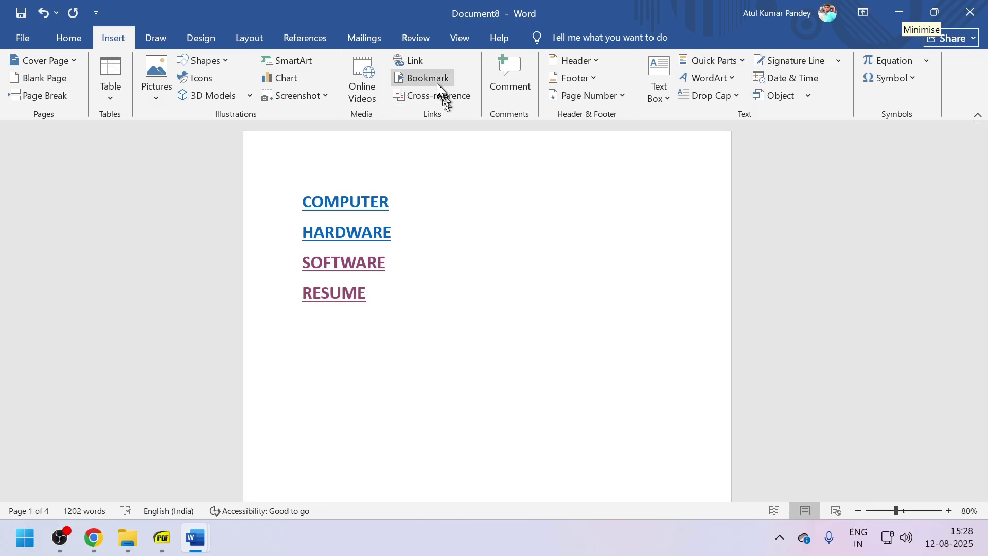
Add a bookmark named MARK1 at the word "choose" in the second paragraph under the COMPUTER heading.
{"action": "scroll", "coordinate": [434, 265], "scroll_direction": "down", "scroll_amount": 4}
{"action": "scroll", "coordinate": [434, 265], "scroll_direction": "down", "scroll_amount": 10}
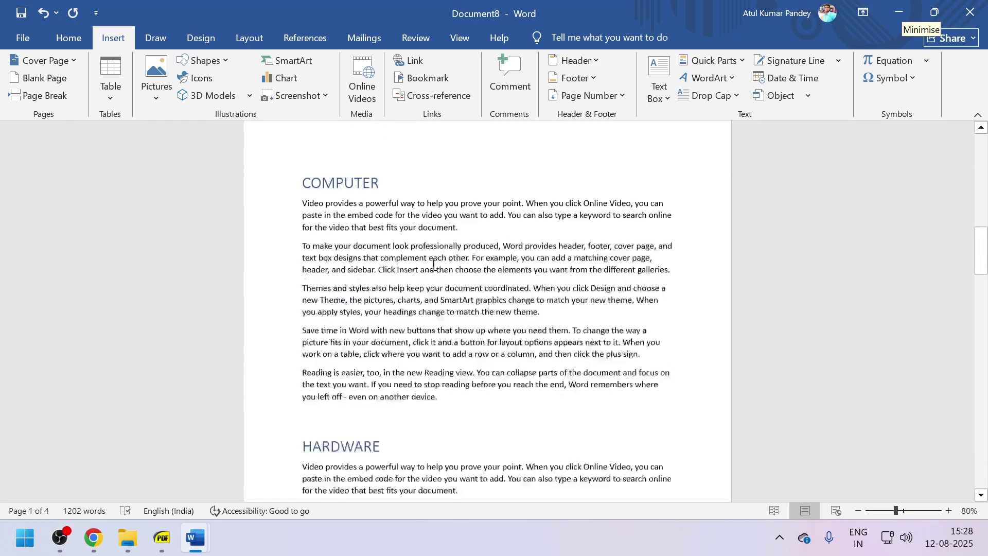
{"action": "scroll", "coordinate": [434, 265], "scroll_direction": "up", "scroll_amount": 1}
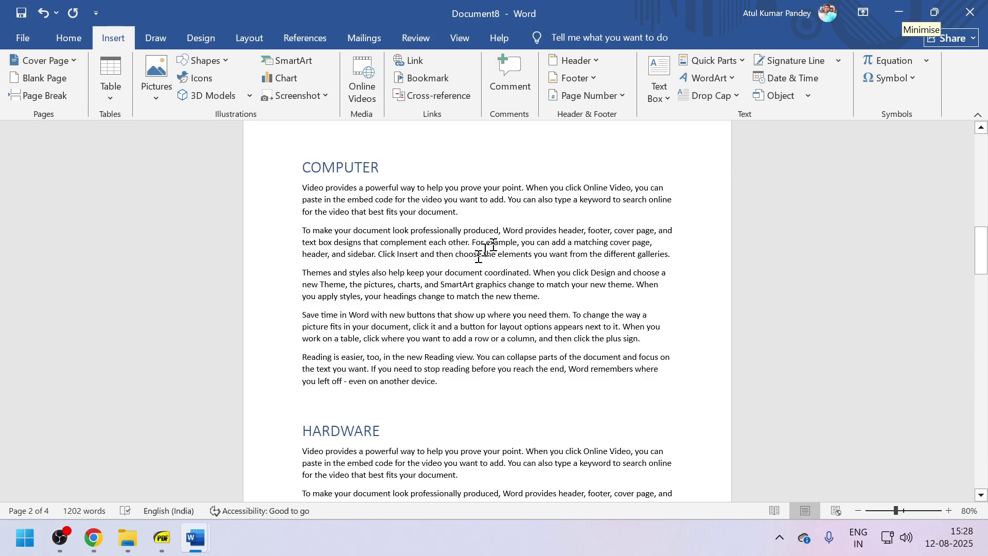
{"action": "left_click", "coordinate": [478, 254]}
{"action": "left_click", "coordinate": [437, 82]}
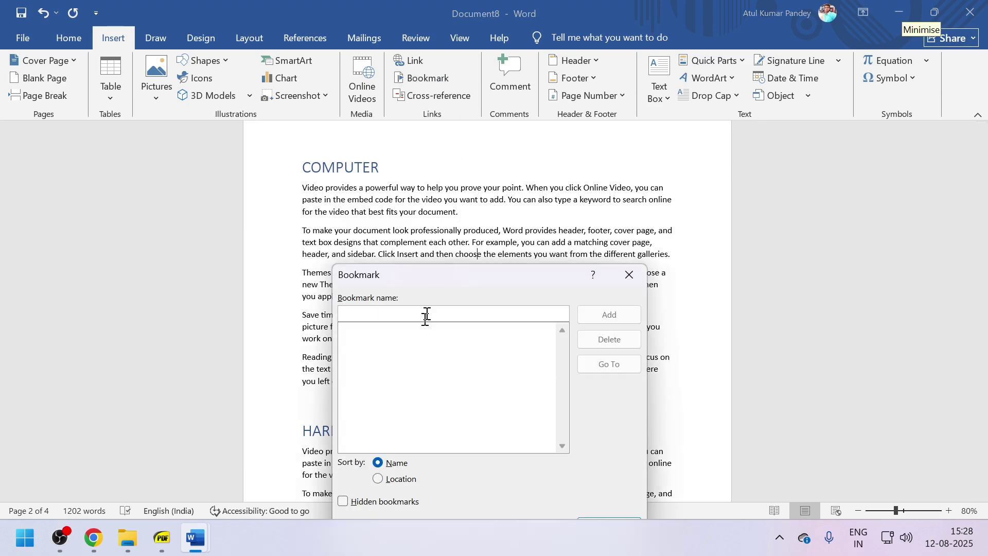
{"action": "type", "text": "MARK1"}
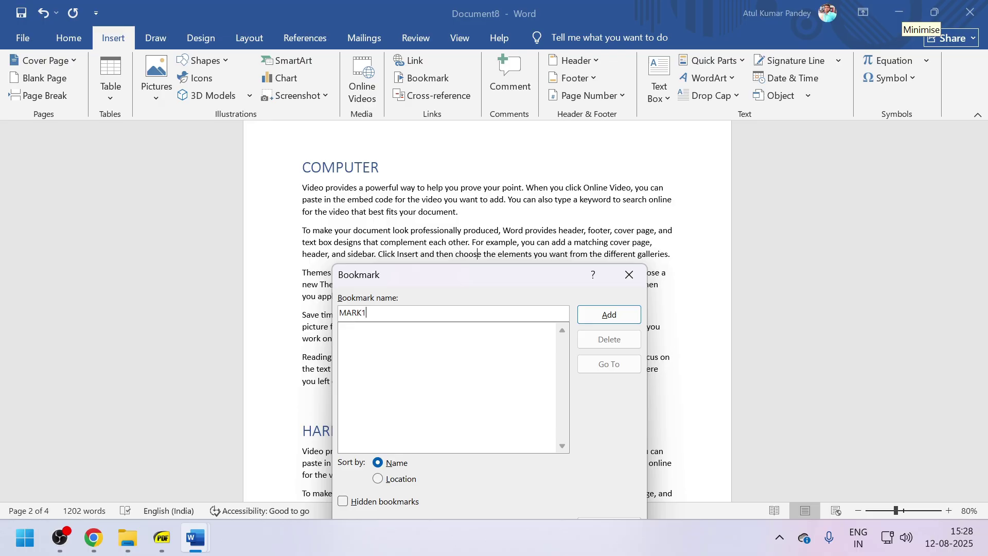
{"action": "left_click", "coordinate": [616, 316]}
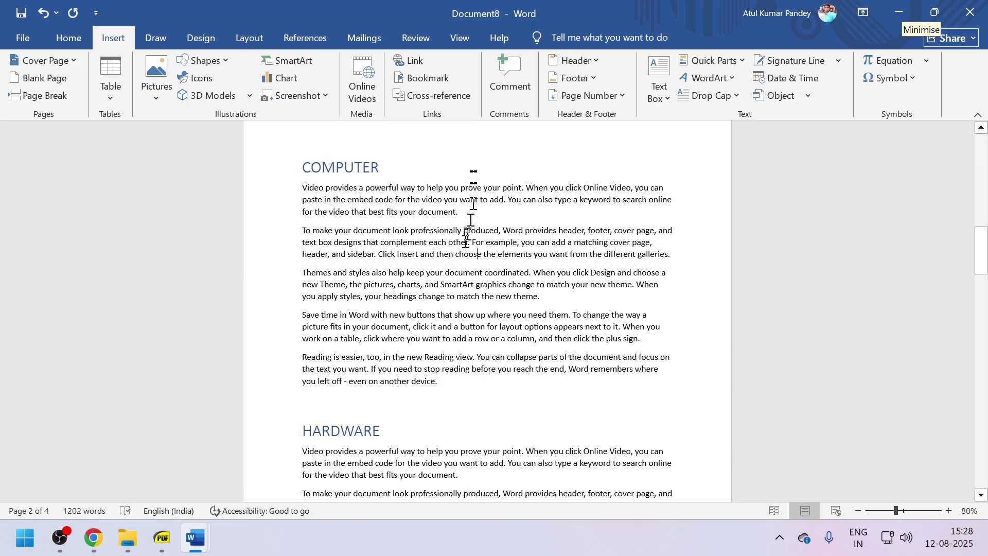
Test the MARK1 bookmark by jumping to it from page 1, and close the Bookmark dialog.
{"action": "scroll", "coordinate": [453, 281], "scroll_direction": "up", "scroll_amount": 5}
{"action": "scroll", "coordinate": [455, 281], "scroll_direction": "down", "scroll_amount": 6}
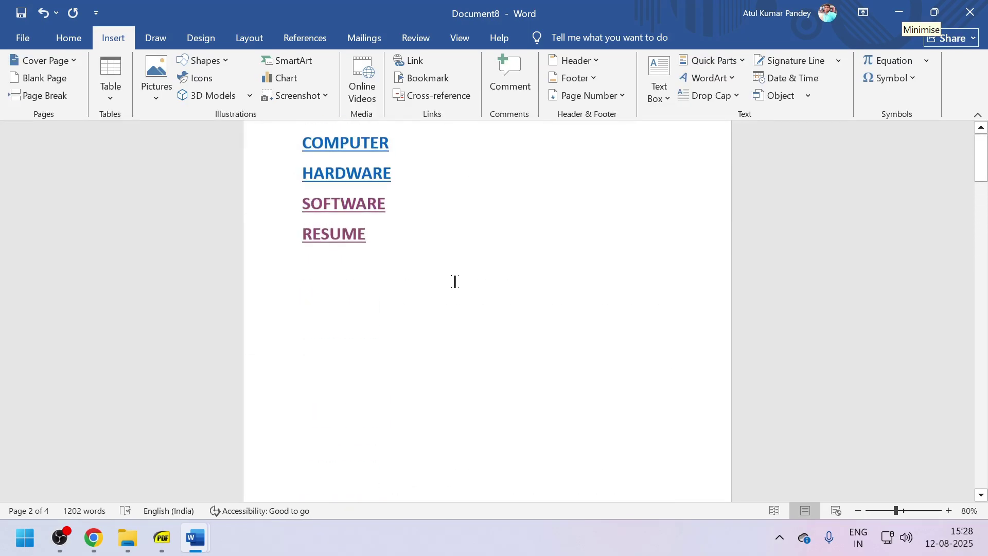
{"action": "scroll", "coordinate": [438, 242], "scroll_direction": "up", "scroll_amount": 1}
{"action": "left_click", "coordinate": [429, 78]}
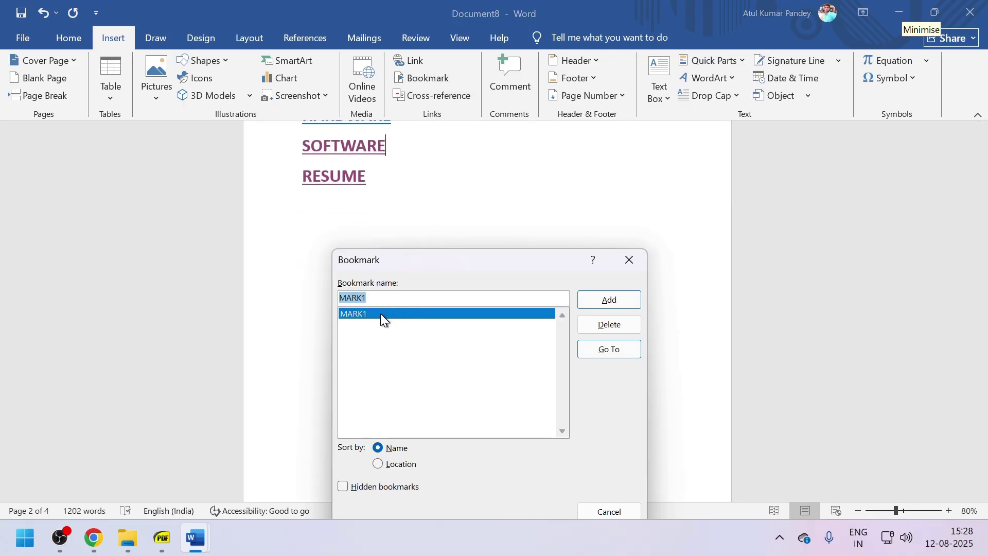
{"action": "left_click", "coordinate": [594, 353]}
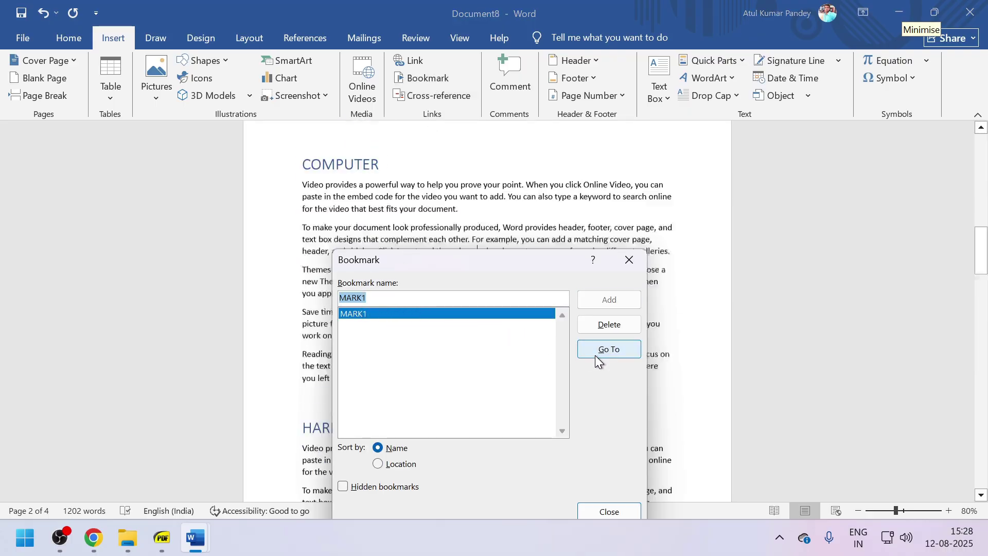
{"action": "left_click", "coordinate": [630, 261]}
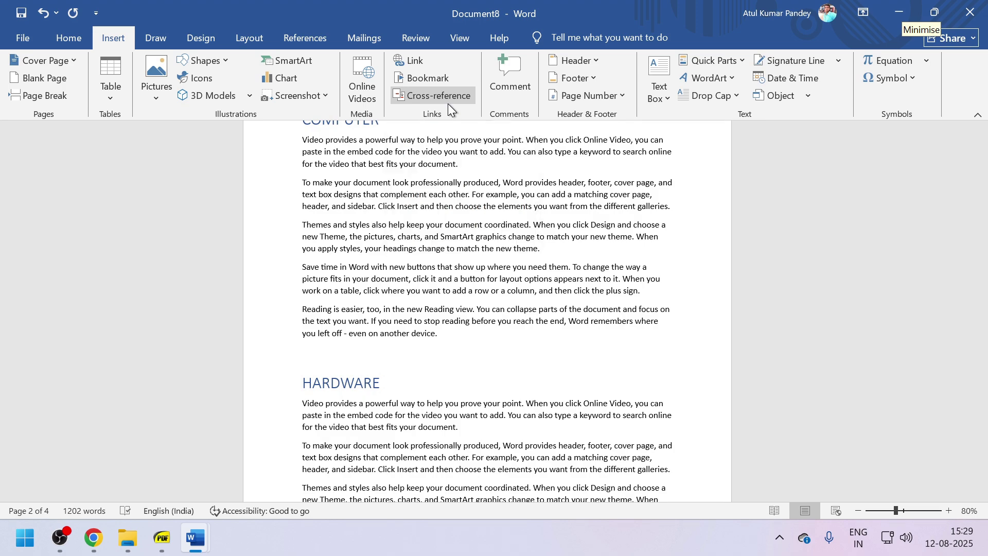
{"action": "key", "text": "ctrl+shift+s"}
{"action": "left_click", "coordinate": [446, 229]}
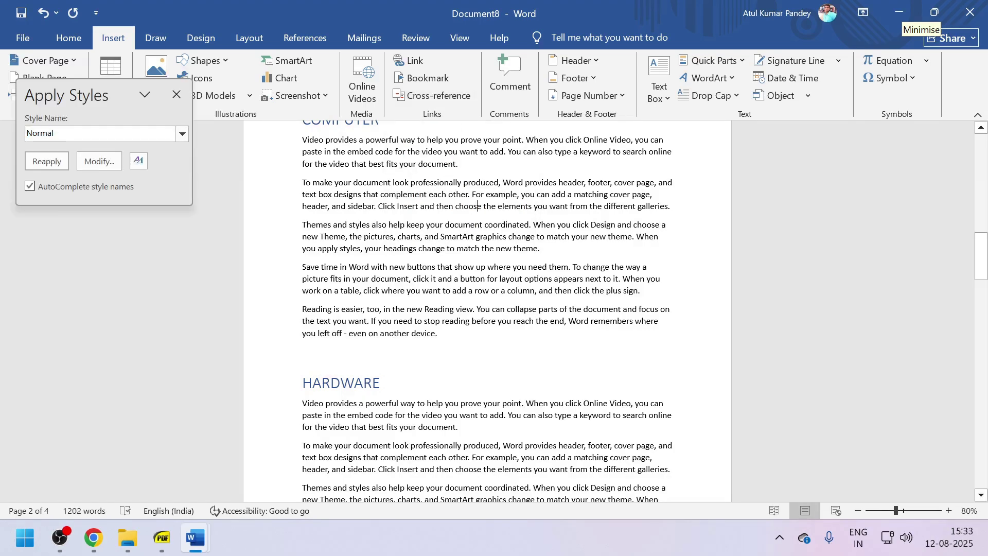
{"action": "scroll", "coordinate": [404, 154], "scroll_direction": "up", "scroll_amount": 10}
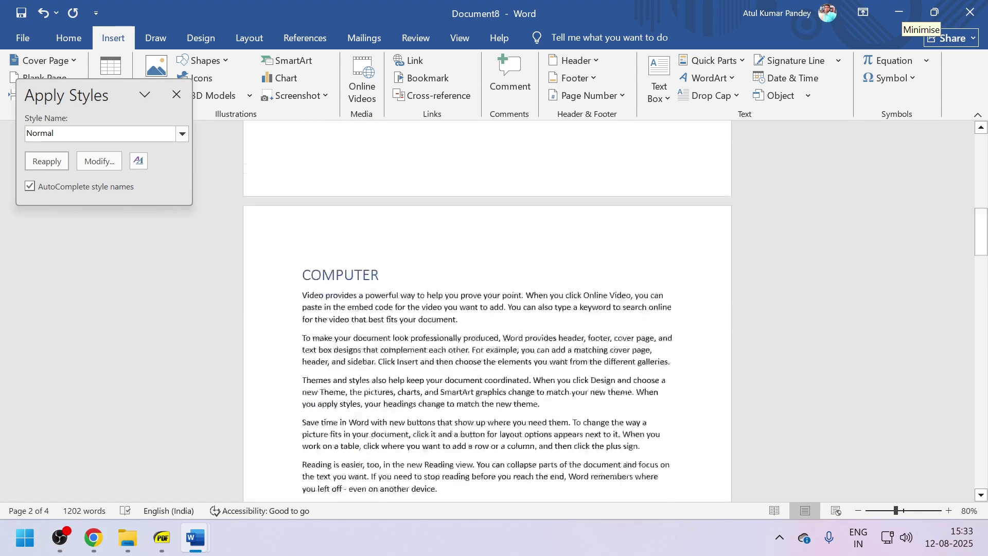
{"action": "scroll", "coordinate": [404, 183], "scroll_direction": "down", "scroll_amount": 20}
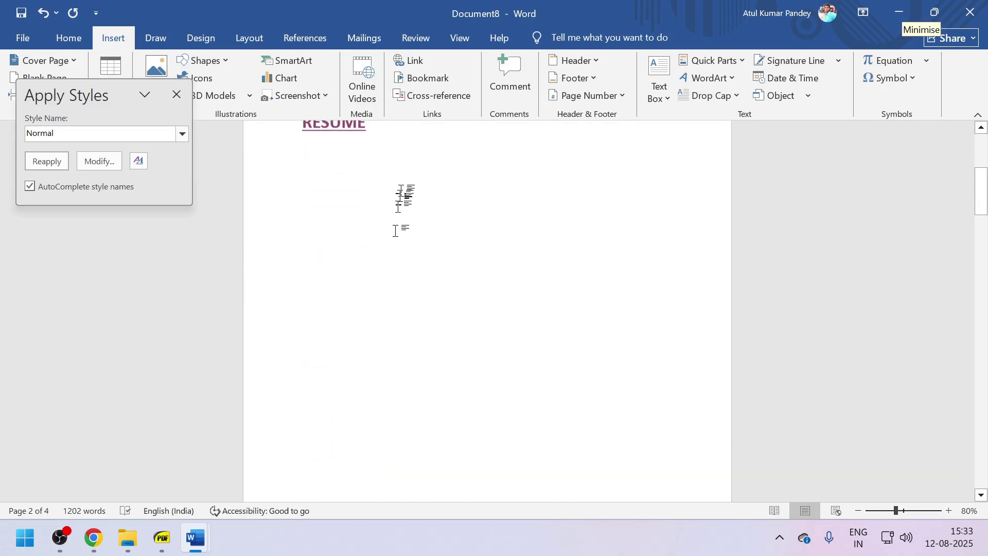
Close the Apply Styles pane and insert the logo000 picture on the blank line above the HARDWARE heading.
{"action": "left_click", "coordinate": [388, 253]}
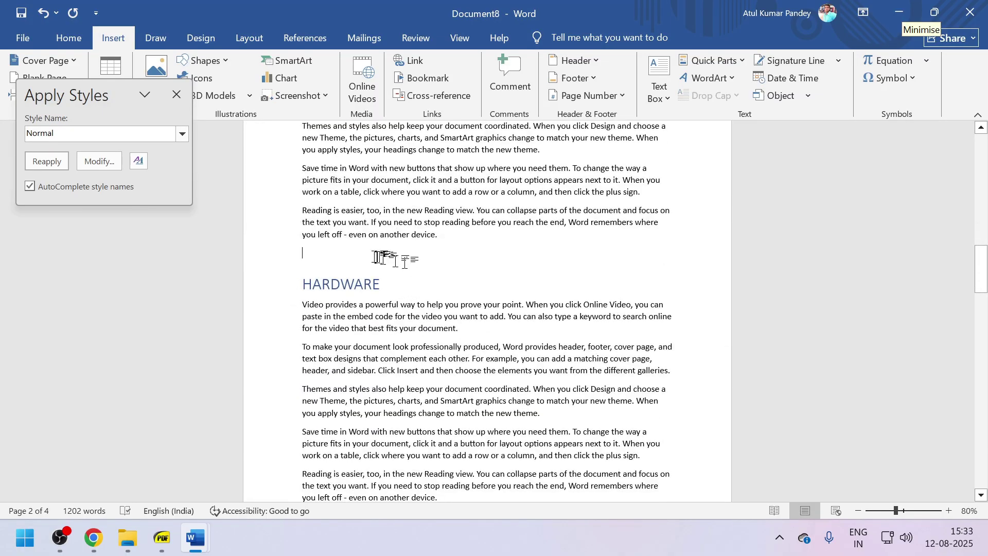
{"action": "left_click", "coordinate": [174, 97]}
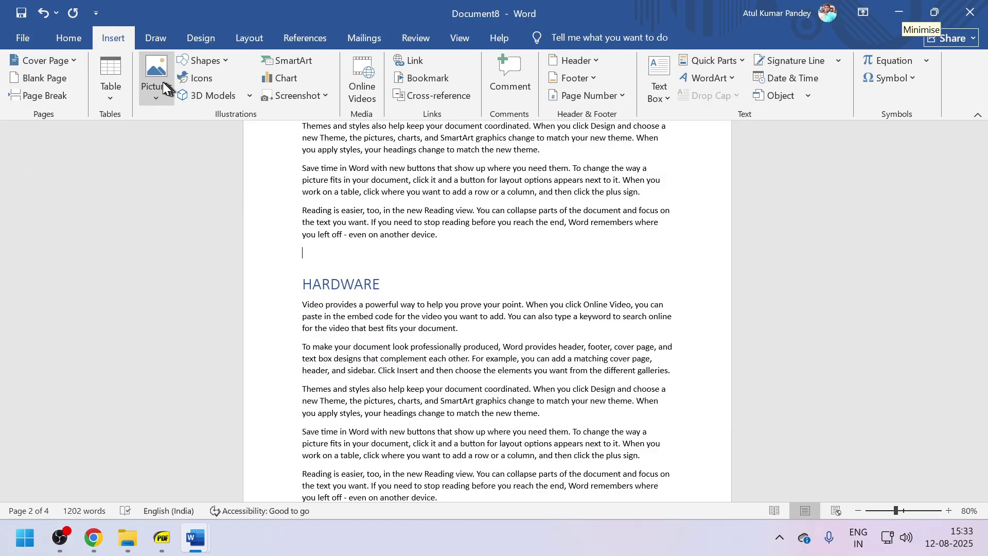
{"action": "left_click", "coordinate": [163, 82]}
{"action": "left_click", "coordinate": [187, 137]}
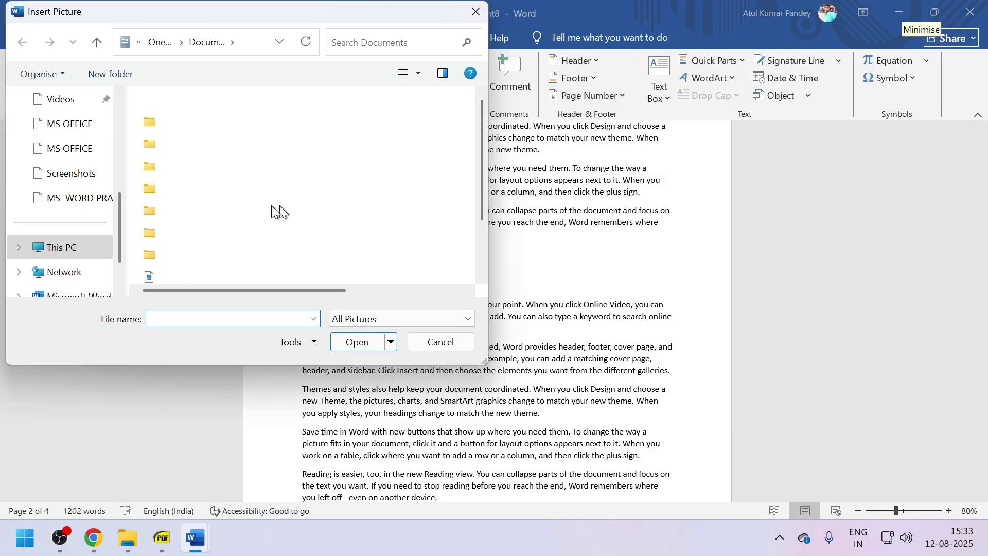
{"action": "scroll", "coordinate": [203, 224], "scroll_direction": "down", "scroll_amount": 1}
{"action": "scroll", "coordinate": [202, 225], "scroll_direction": "down", "scroll_amount": 2}
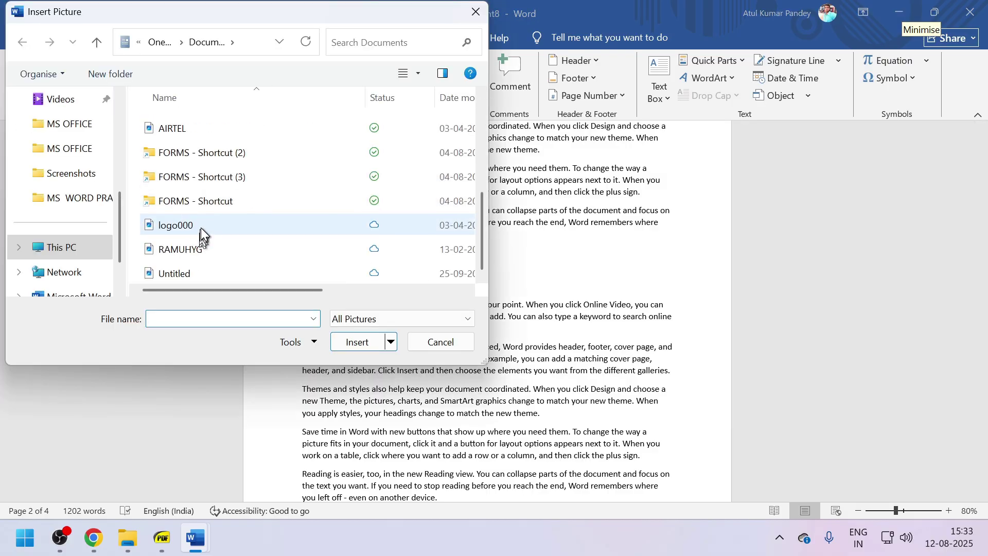
{"action": "left_click", "coordinate": [201, 227]}
{"action": "left_click", "coordinate": [350, 341]}
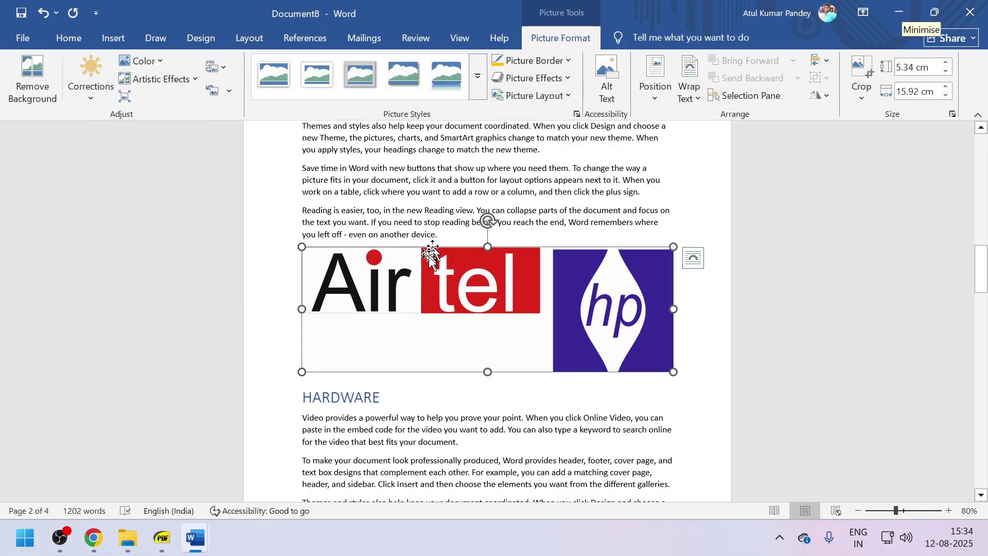
Add the caption "Figure 1" below the inserted logo picture.
{"action": "right_click", "coordinate": [442, 297]}
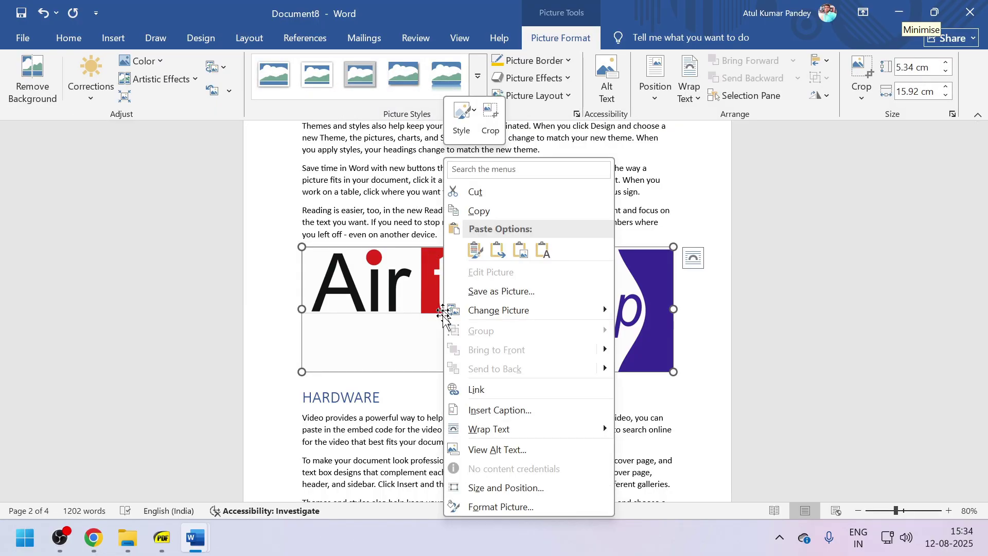
{"action": "left_click", "coordinate": [466, 409]}
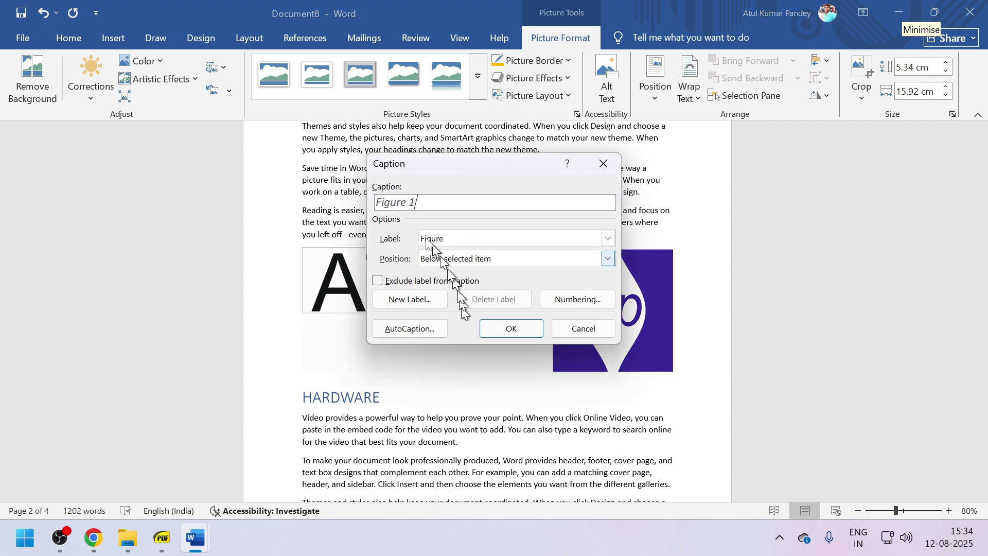
{"action": "left_click", "coordinate": [496, 333]}
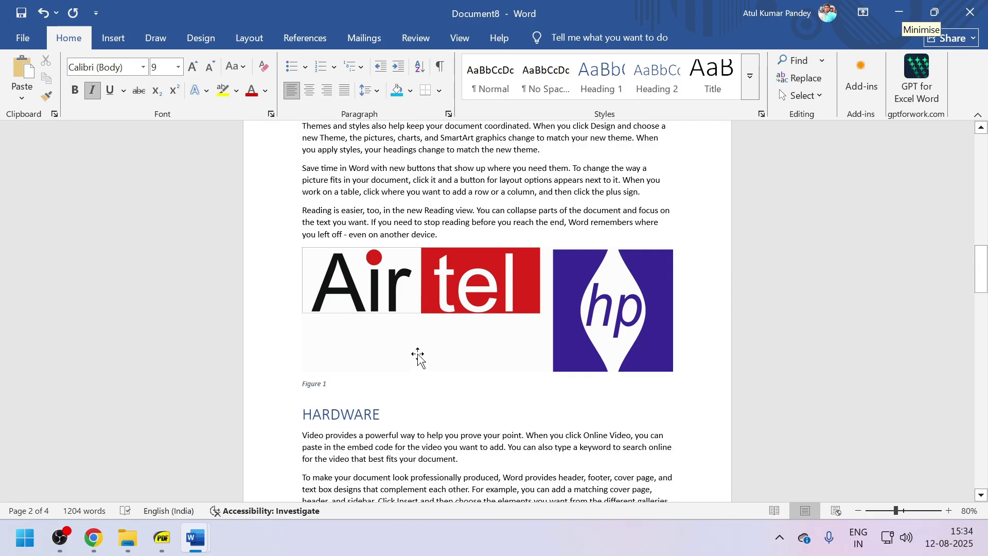
{"action": "left_click", "coordinate": [367, 305]}
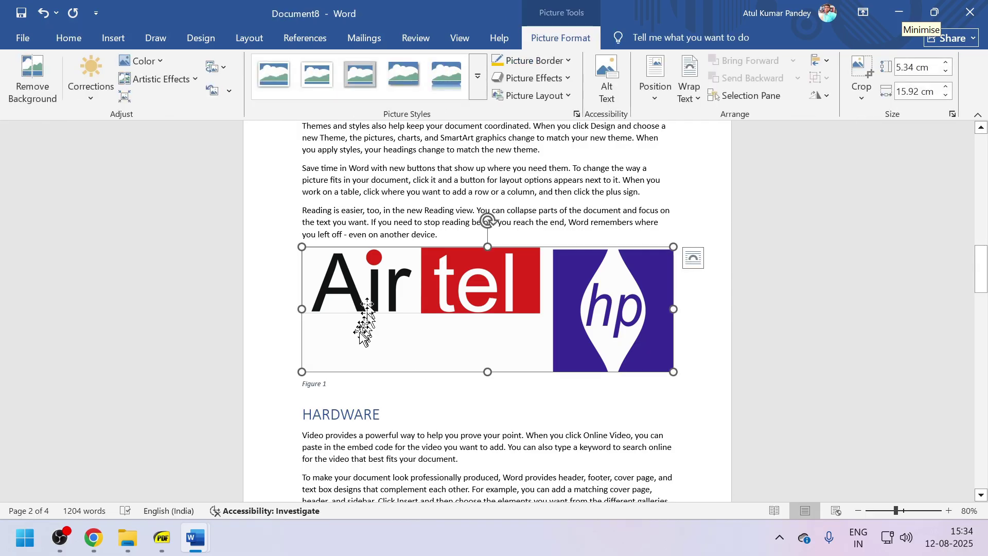
{"action": "left_click", "coordinate": [350, 406]}
{"action": "scroll", "coordinate": [374, 367], "scroll_direction": "up", "scroll_amount": 4, "text": "ctrl"}
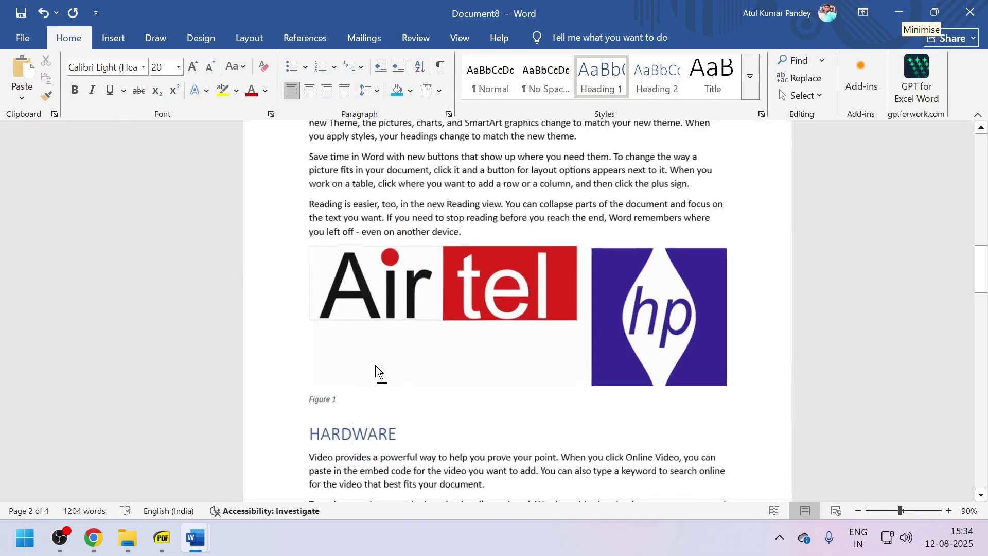
Insert a hyperlinked cross-reference to the entire Figure 1 caption on the blank line after the last paragraph on page 4.
{"action": "scroll", "coordinate": [374, 366], "scroll_direction": "down", "scroll_amount": 5}
{"action": "scroll", "coordinate": [374, 365], "scroll_direction": "down", "scroll_amount": 10}
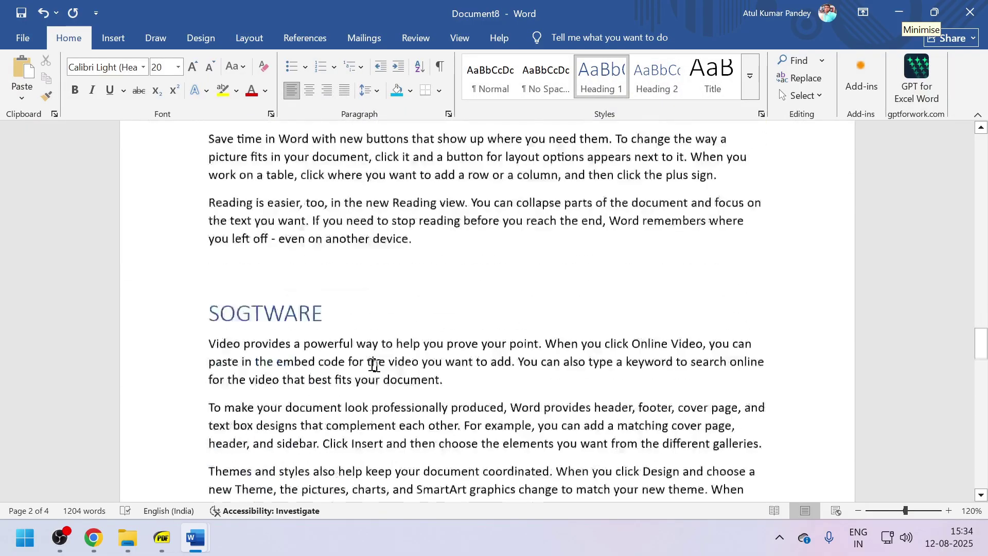
{"action": "scroll", "coordinate": [375, 365], "scroll_direction": "down", "scroll_amount": 5}
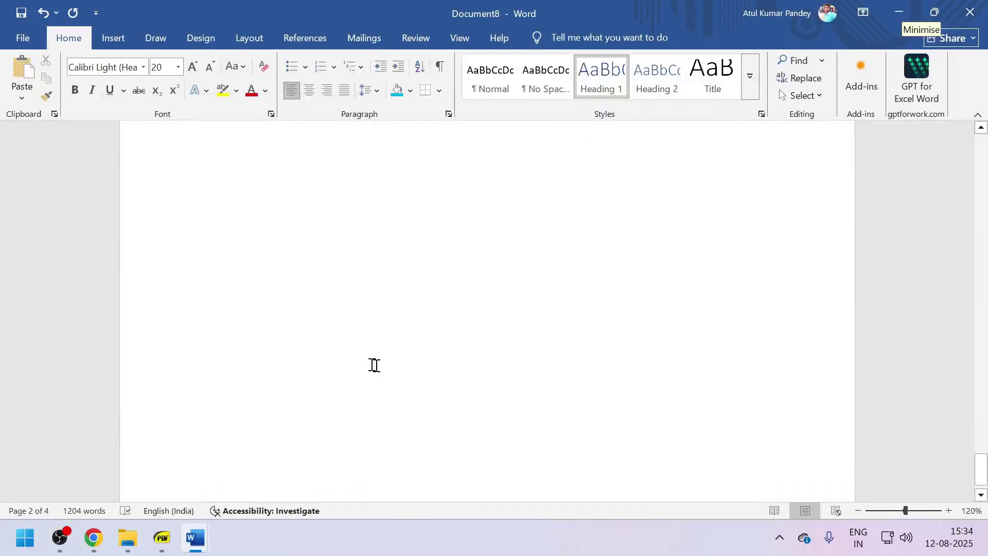
{"action": "scroll", "coordinate": [391, 365], "scroll_direction": "up", "scroll_amount": 5}
{"action": "scroll", "coordinate": [413, 388], "scroll_direction": "down", "scroll_amount": 3}
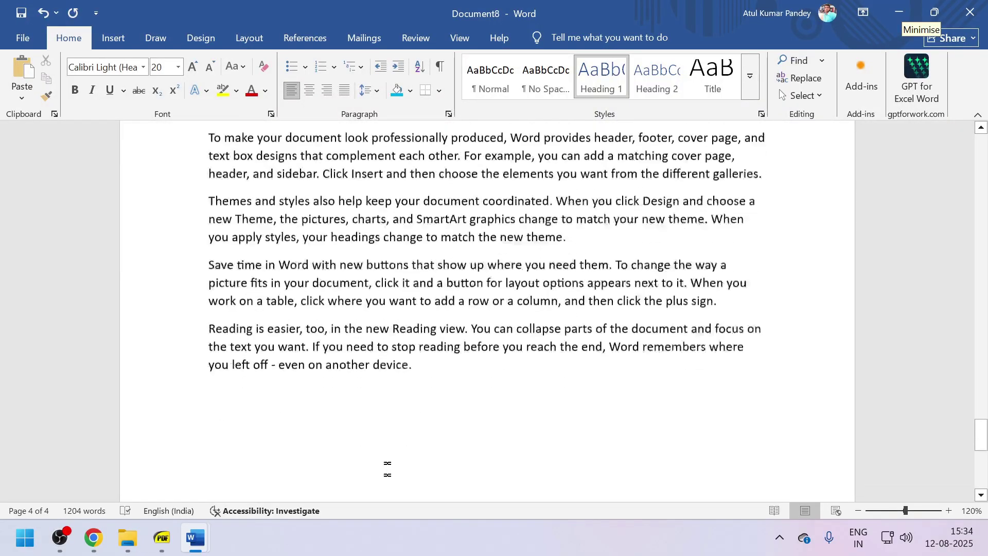
{"action": "left_click", "coordinate": [428, 326]}
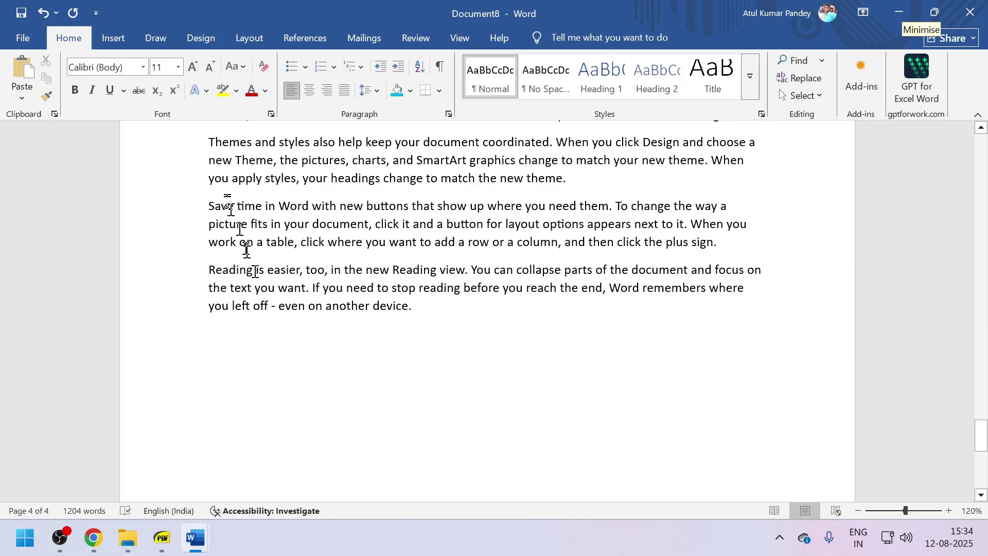
{"action": "left_click", "coordinate": [144, 40]}
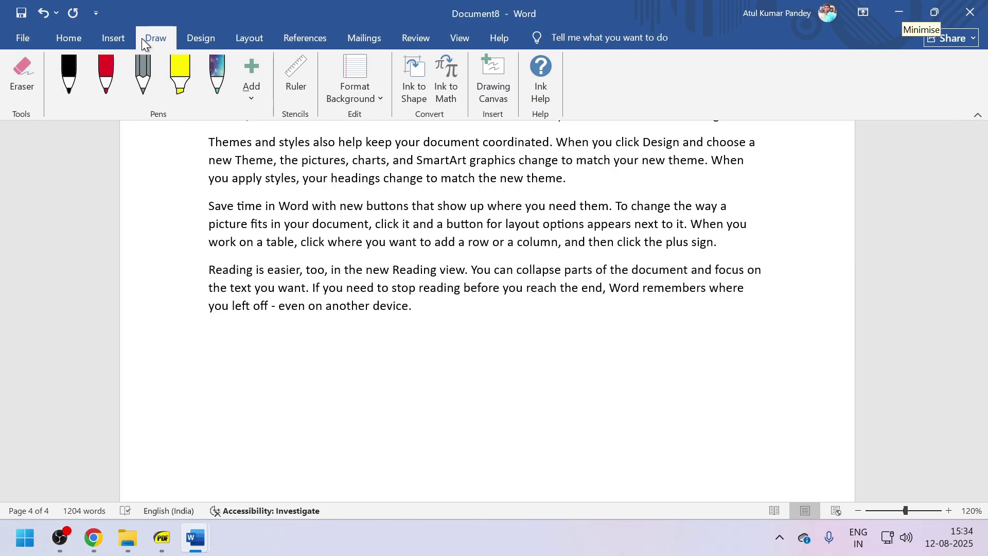
{"action": "left_click", "coordinate": [103, 37]}
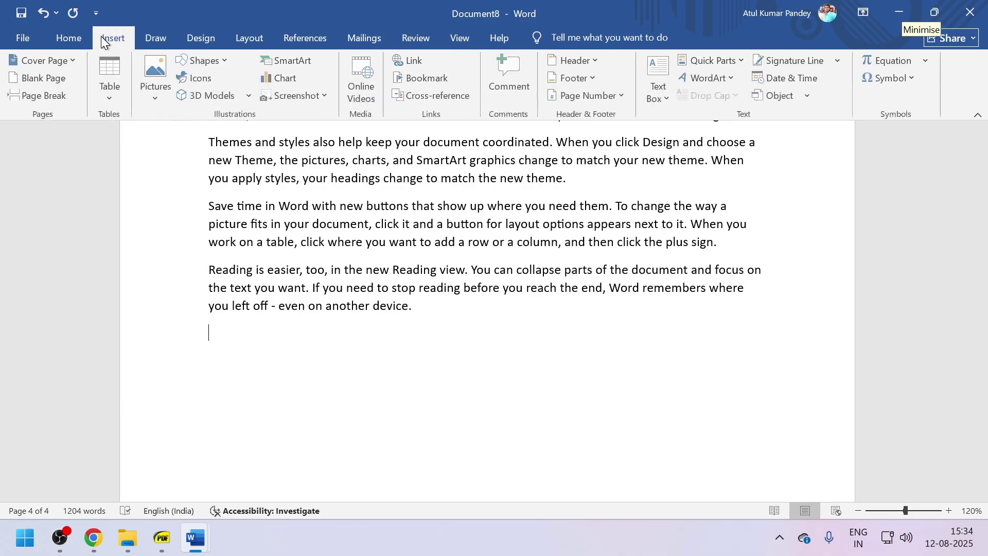
{"action": "left_click", "coordinate": [435, 96]}
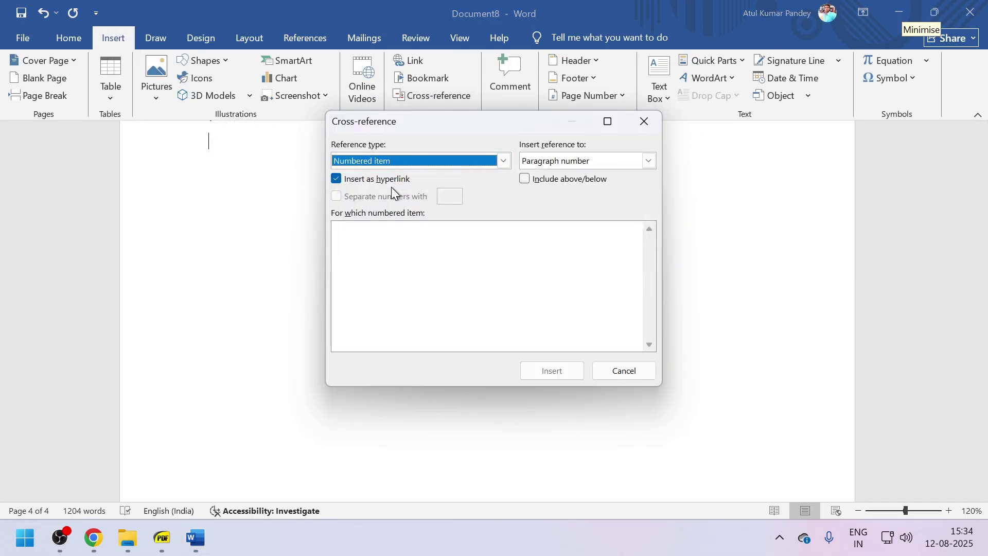
{"action": "left_click", "coordinate": [497, 162]}
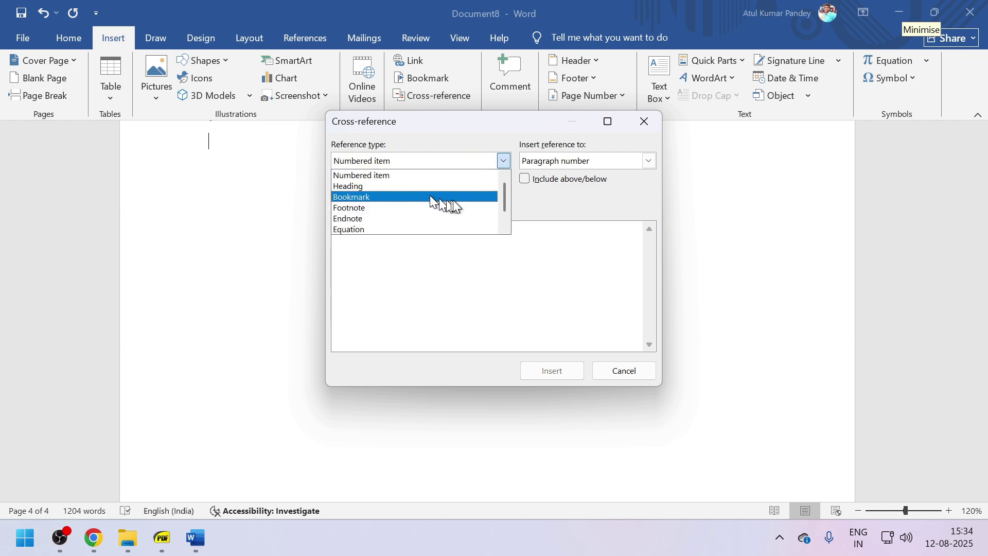
{"action": "scroll", "coordinate": [403, 189], "scroll_direction": "down", "scroll_amount": 1}
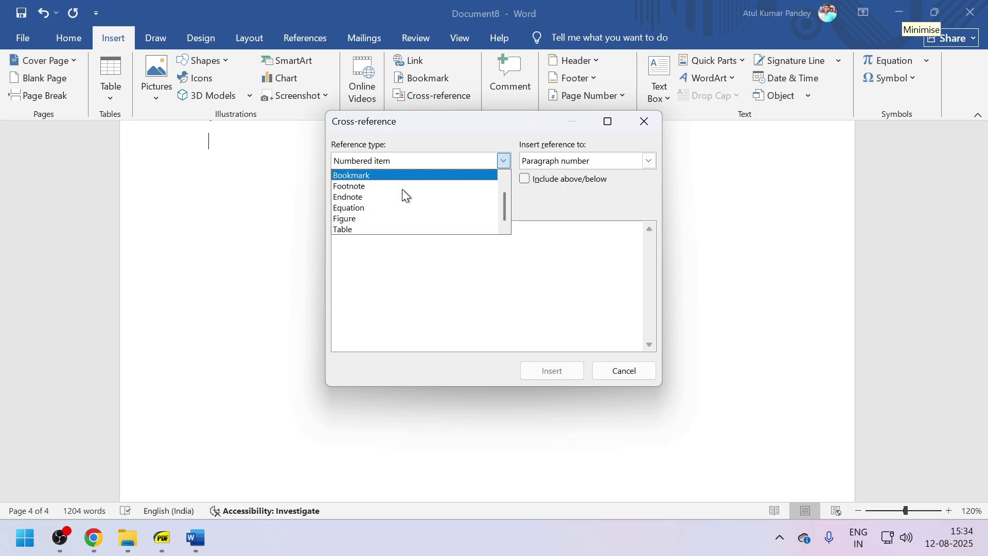
{"action": "left_click", "coordinate": [384, 218]}
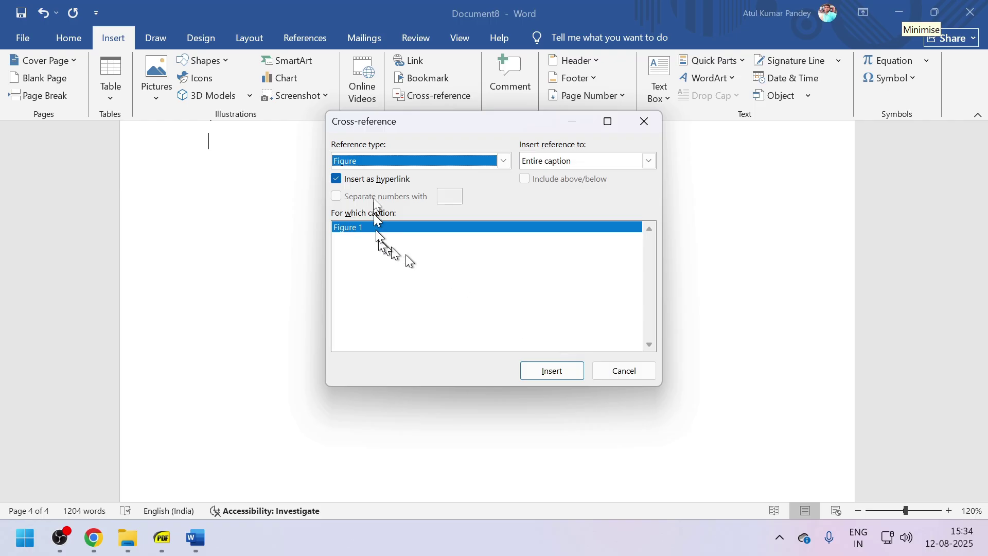
{"action": "left_click", "coordinate": [372, 227]}
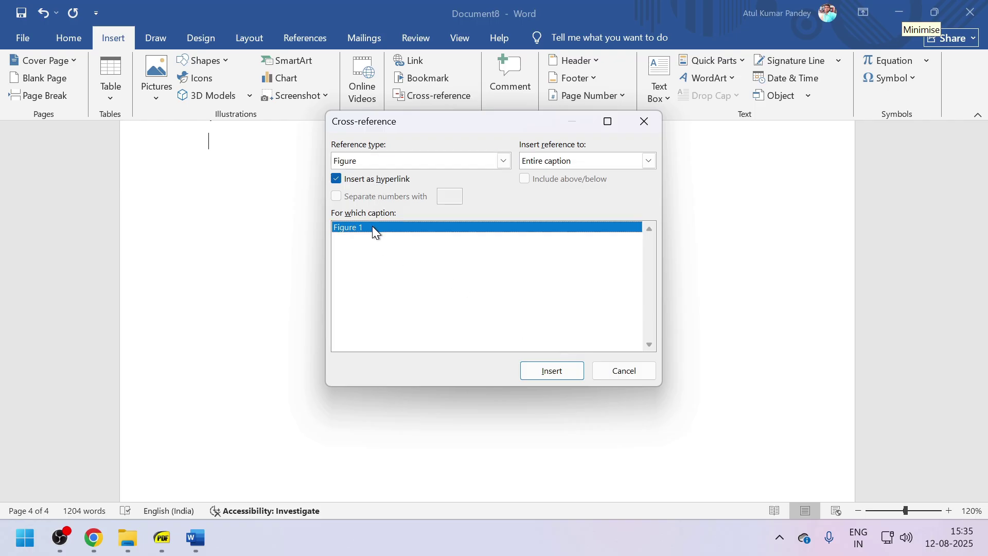
{"action": "left_click", "coordinate": [535, 368]}
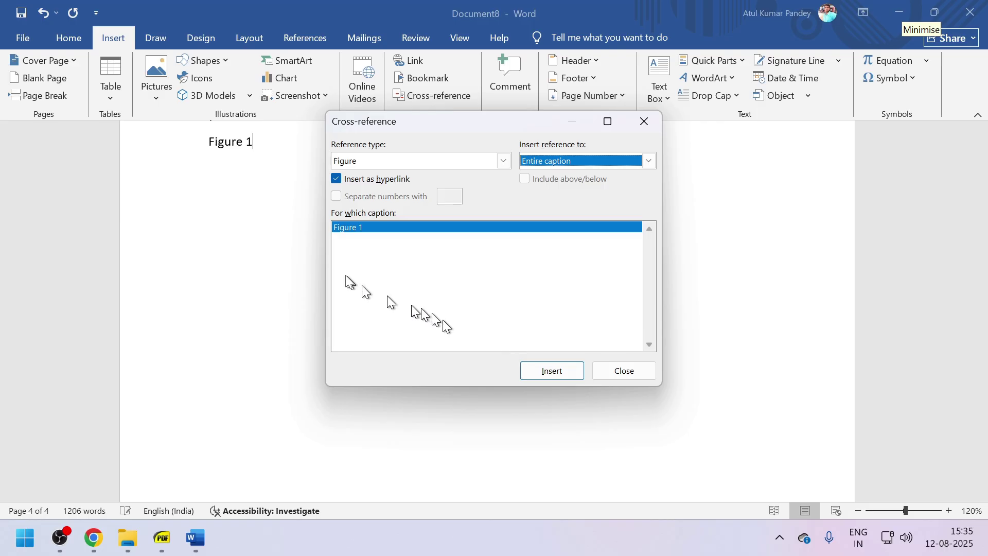
{"action": "left_click", "coordinate": [622, 372]}
Test the Figure 1 cross-reference by following it from page 4 to the captioned logo picture.
{"action": "scroll", "coordinate": [420, 296], "scroll_direction": "up", "scroll_amount": 3}
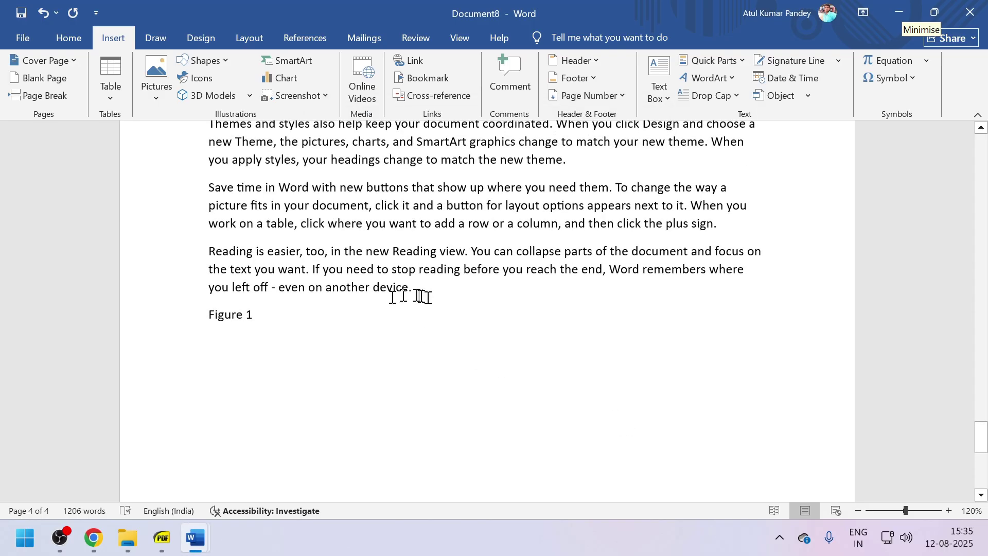
{"action": "left_click", "coordinate": [241, 322], "text": "ctrl"}
{"action": "scroll", "coordinate": [304, 223], "scroll_direction": "up", "scroll_amount": 5}
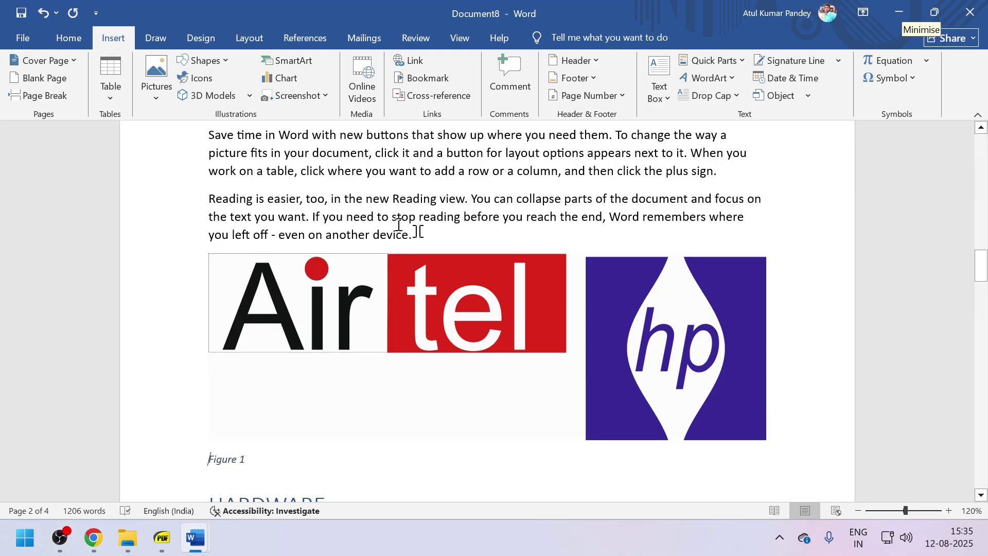
Add the comment "FDSERTGRE" to the word "Click" in the second paragraph under the COMPUTER heading.
{"action": "scroll", "coordinate": [399, 252], "scroll_direction": "up", "scroll_amount": 10}
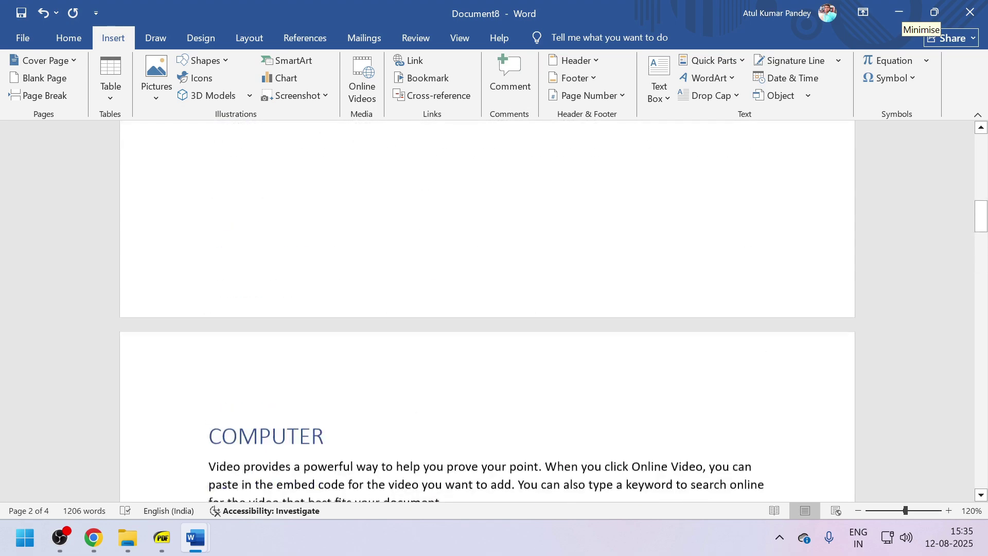
{"action": "scroll", "coordinate": [399, 251], "scroll_direction": "down", "scroll_amount": 7}
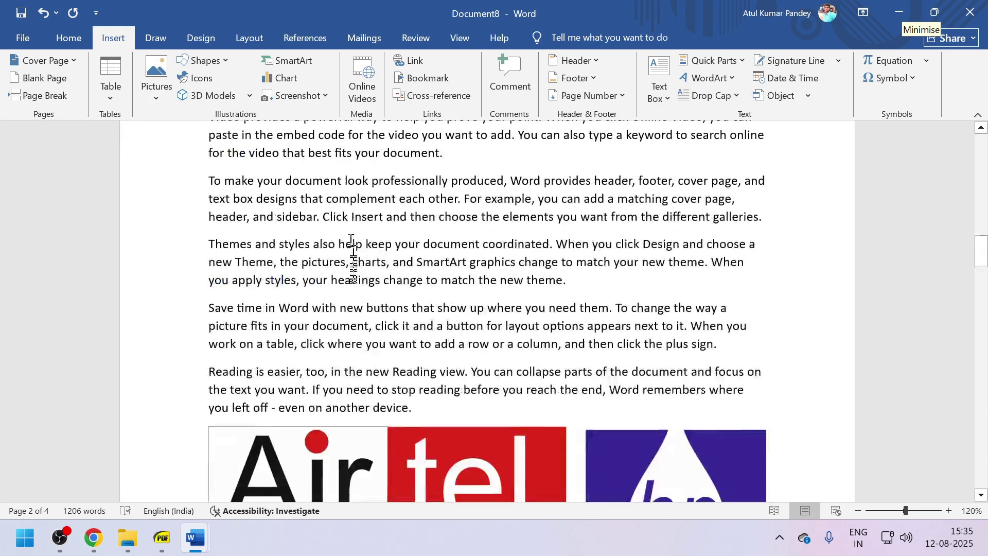
{"action": "double_click", "coordinate": [335, 219]}
{"action": "left_click", "coordinate": [509, 77]}
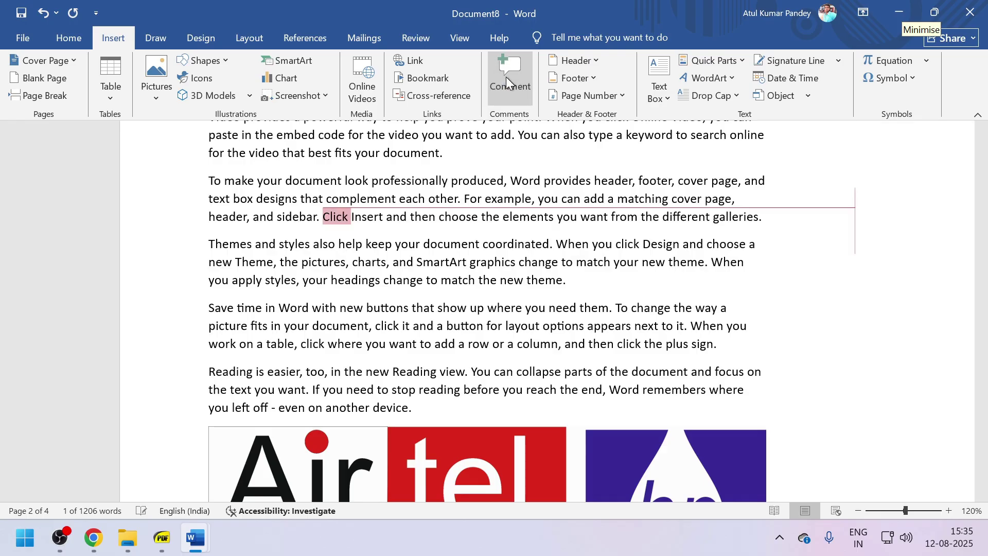
{"action": "type", "text": "FDSERTGRE"}
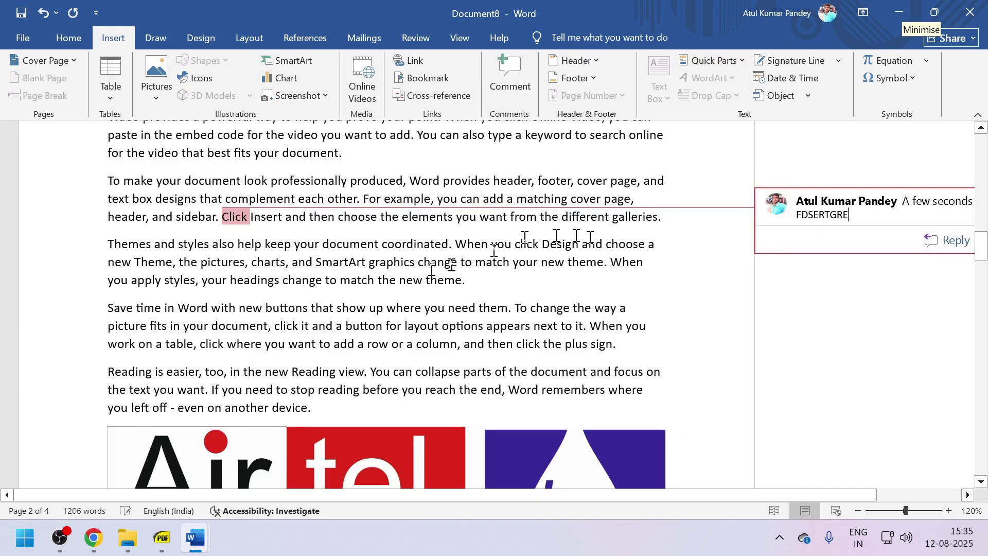
Replace the whole third paragraph under the COMPUTER heading with the text "FD".
{"action": "triple_click", "coordinate": [360, 280]}
{"action": "type", "text": "FD"}
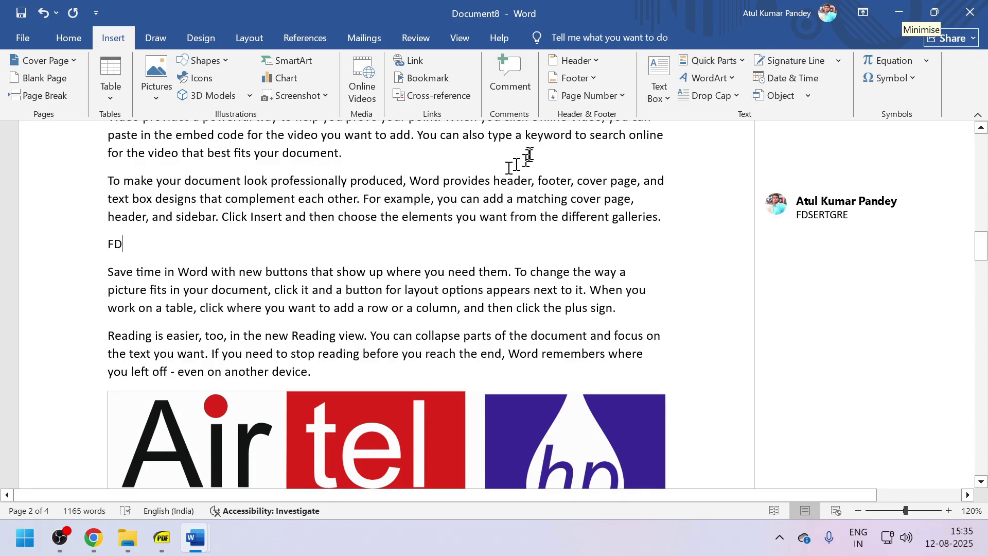
Add an empty comment to the word "document" at the end of the first paragraph under the COMPUTER heading.
{"action": "scroll", "coordinate": [719, 230], "scroll_direction": "up", "scroll_amount": 15}
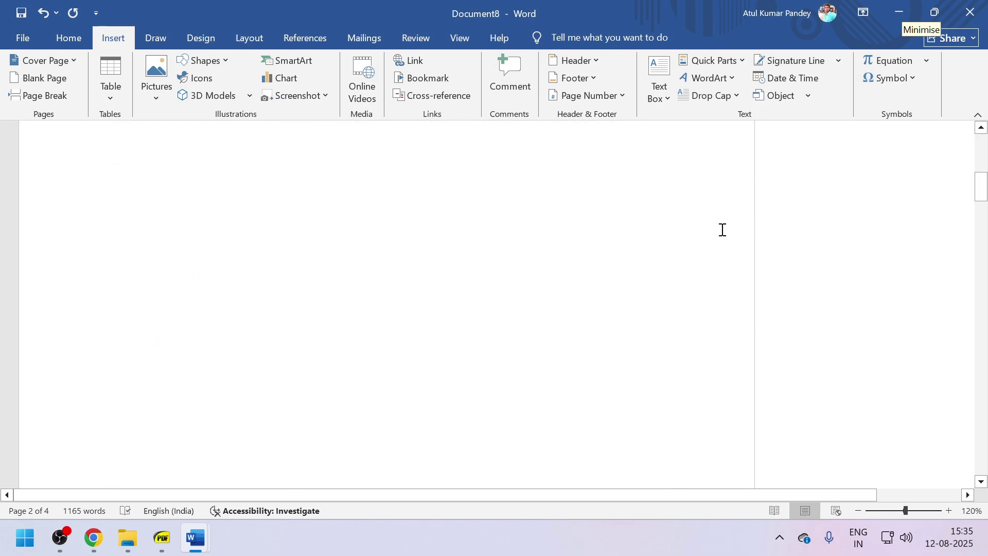
{"action": "scroll", "coordinate": [722, 229], "scroll_direction": "down", "scroll_amount": 10}
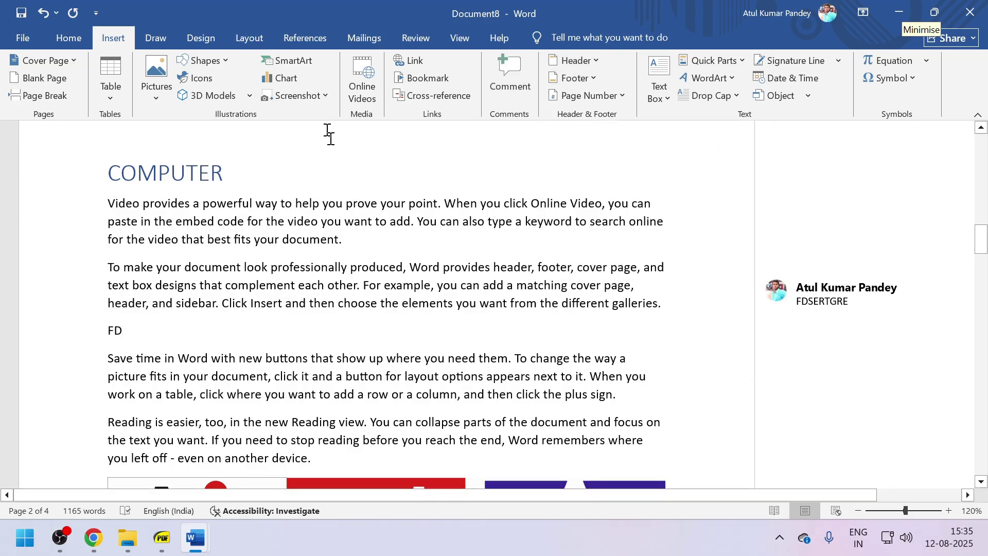
{"action": "right_click", "coordinate": [509, 75]}
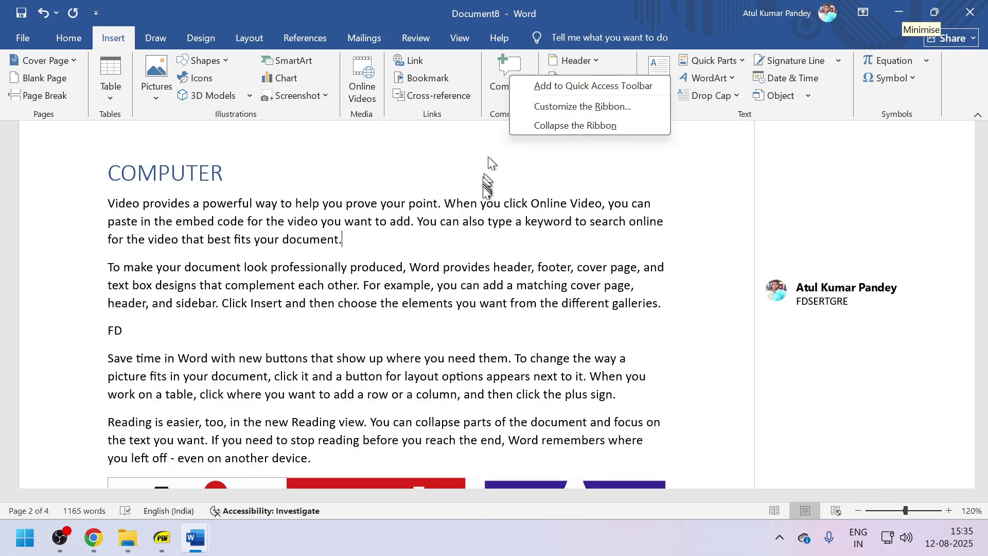
{"action": "key", "text": "Escape"}
{"action": "left_click", "coordinate": [509, 88]}
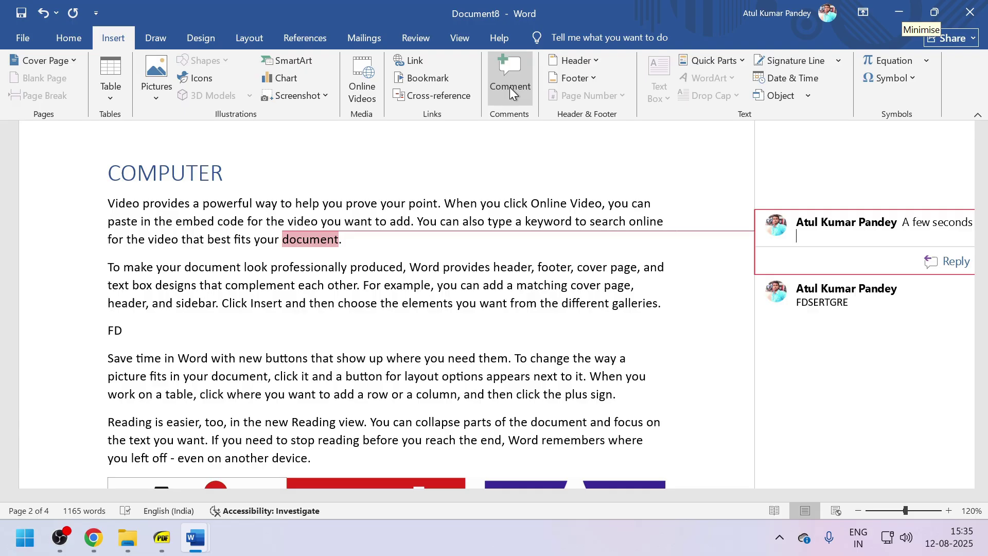
Delete all comments in the document at once.
{"action": "scroll", "coordinate": [530, 216], "scroll_direction": "up", "scroll_amount": 4}
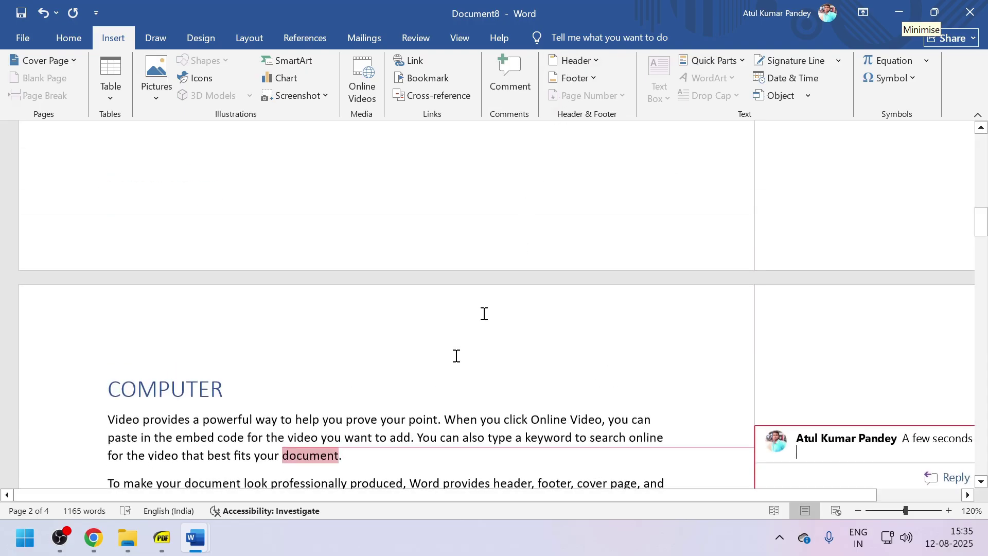
{"action": "scroll", "coordinate": [464, 350], "scroll_direction": "up", "scroll_amount": 5}
{"action": "scroll", "coordinate": [463, 338], "scroll_direction": "up", "scroll_amount": 5}
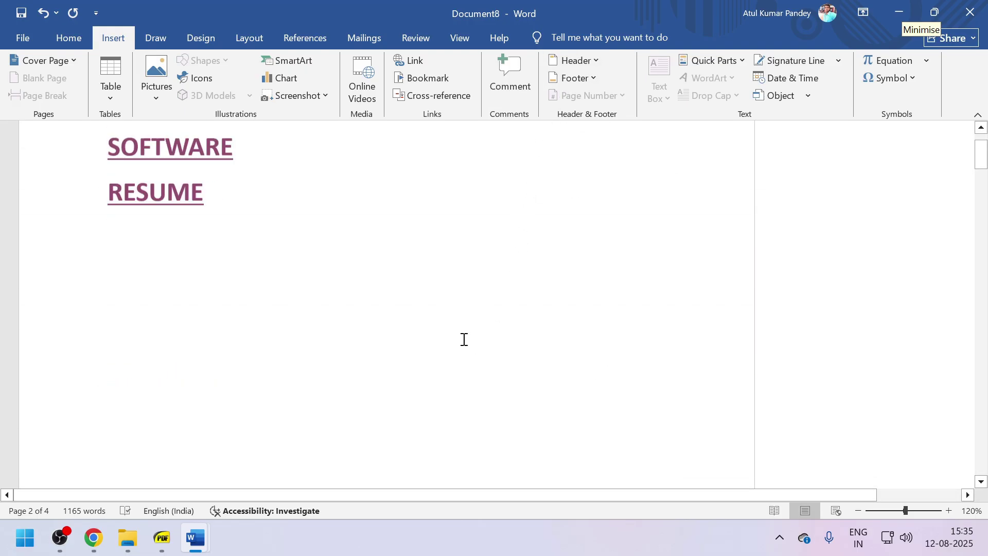
{"action": "scroll", "coordinate": [467, 337], "scroll_direction": "down", "scroll_amount": 6}
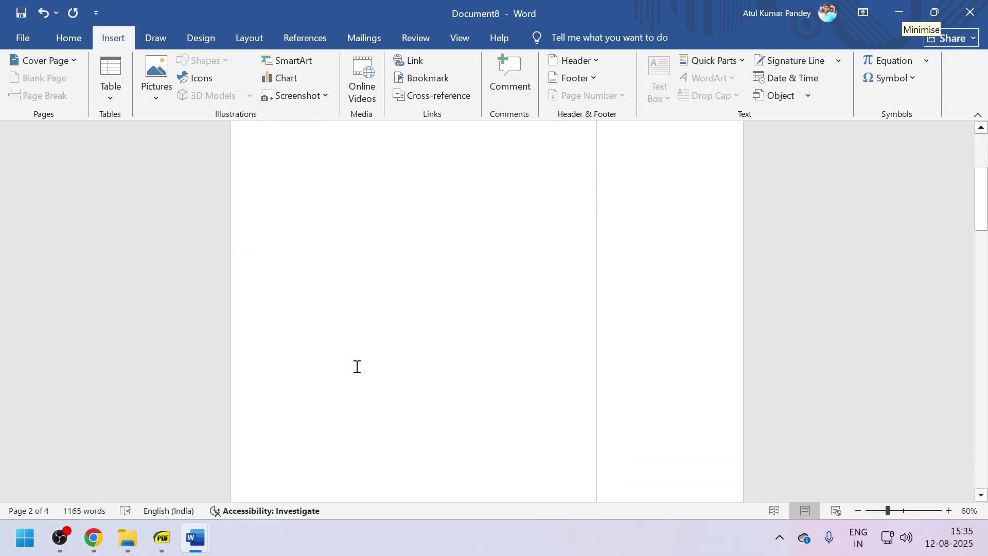
{"action": "scroll", "coordinate": [368, 313], "scroll_direction": "up", "scroll_amount": 3}
{"action": "left_click", "coordinate": [402, 40]}
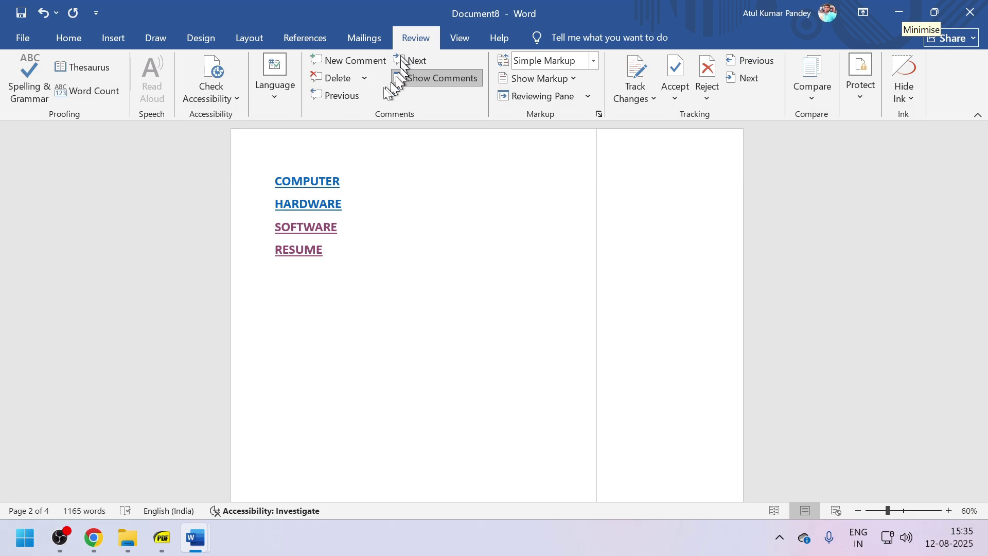
{"action": "left_click", "coordinate": [364, 79]}
{"action": "left_click", "coordinate": [365, 135]}
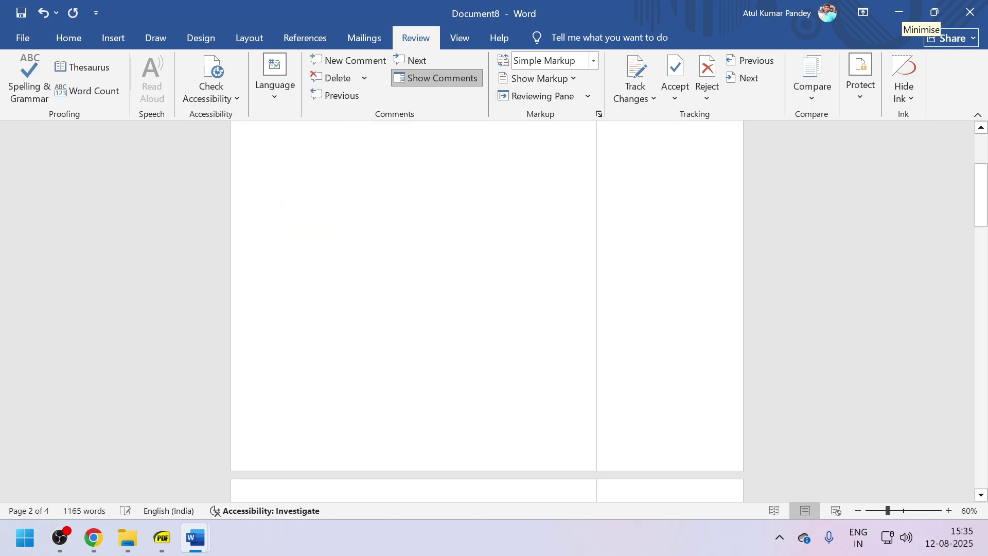
Set the document zoom to 100%.
{"action": "scroll", "coordinate": [356, 235], "scroll_direction": "up", "scroll_amount": 9}
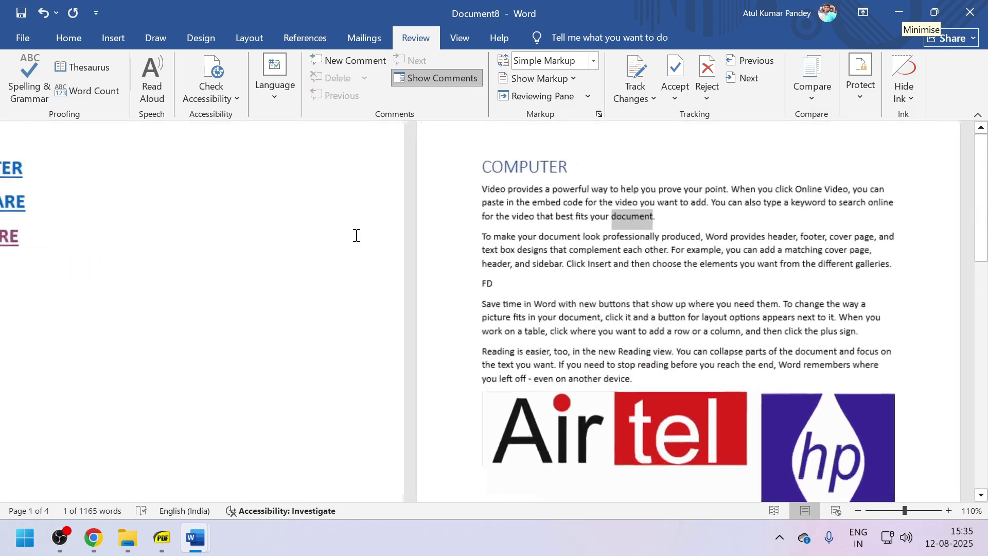
{"action": "scroll", "coordinate": [356, 236], "scroll_direction": "down", "scroll_amount": 8}
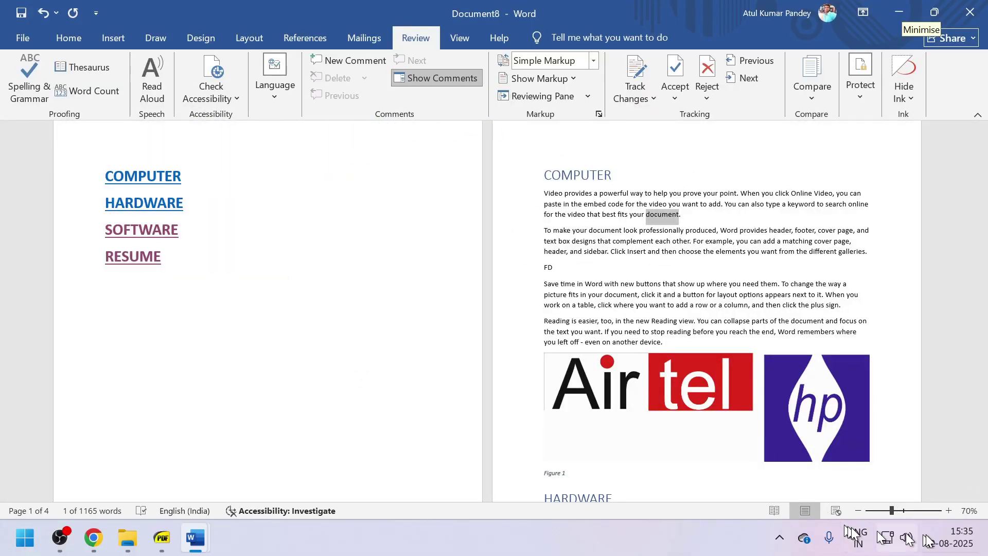
{"action": "left_click", "coordinate": [948, 511]}
{"action": "left_click", "coordinate": [949, 511]}
{"action": "left_click", "coordinate": [949, 511]}
{"action": "scroll", "coordinate": [513, 346], "scroll_direction": "up", "scroll_amount": 5}
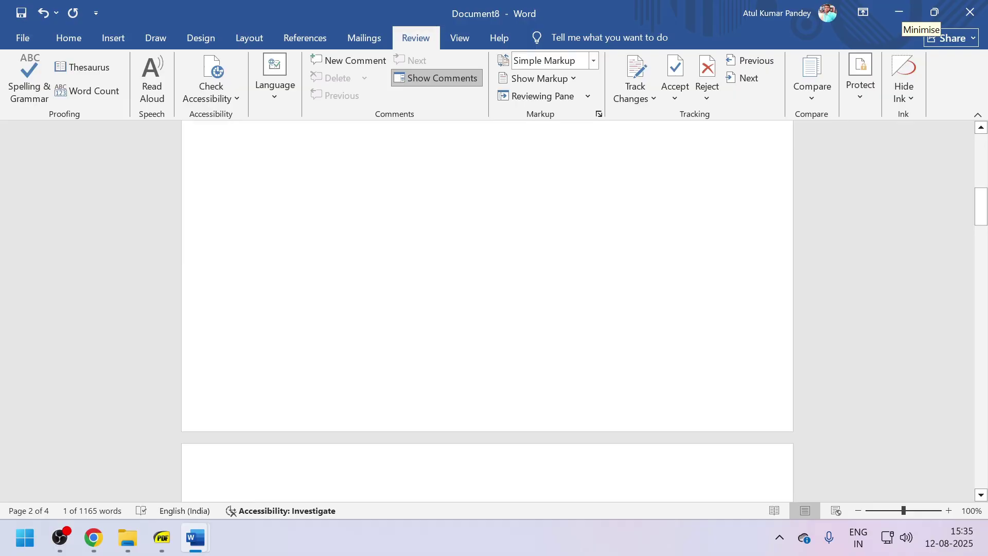
{"action": "scroll", "coordinate": [513, 346], "scroll_direction": "down", "scroll_amount": 6}
{"action": "scroll", "coordinate": [513, 346], "scroll_direction": "up", "scroll_amount": 7}
{"action": "scroll", "coordinate": [513, 346], "scroll_direction": "up", "scroll_amount": 4}
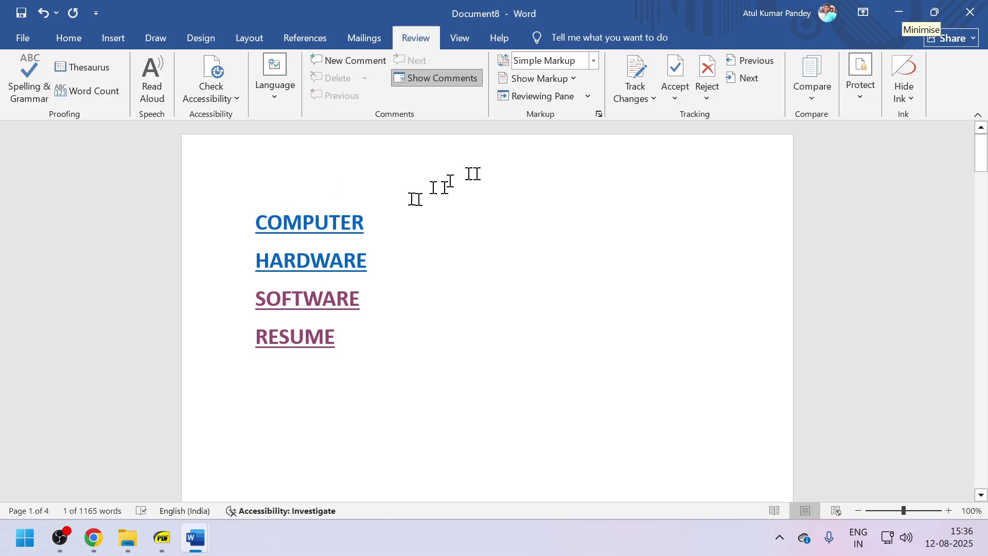
{"action": "scroll", "coordinate": [441, 172], "scroll_direction": "down", "scroll_amount": 1}
{"action": "scroll", "coordinate": [440, 176], "scroll_direction": "up", "scroll_amount": 1}
{"action": "scroll", "coordinate": [435, 174], "scroll_direction": "down", "scroll_amount": 2}
{"action": "scroll", "coordinate": [431, 181], "scroll_direction": "up", "scroll_amount": 2}
{"action": "scroll", "coordinate": [592, 189], "scroll_direction": "down", "scroll_amount": 15}
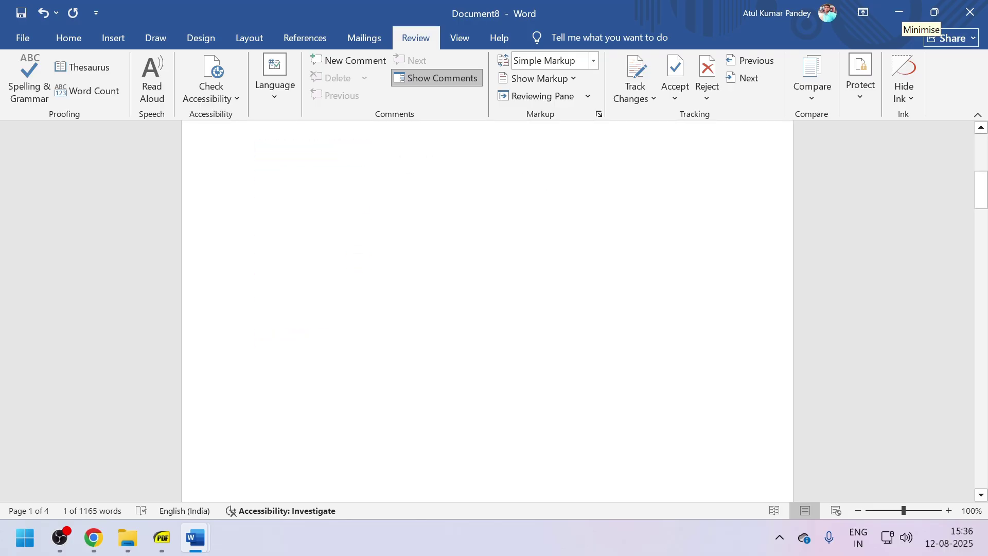
{"action": "scroll", "coordinate": [589, 199], "scroll_direction": "down", "scroll_amount": 5}
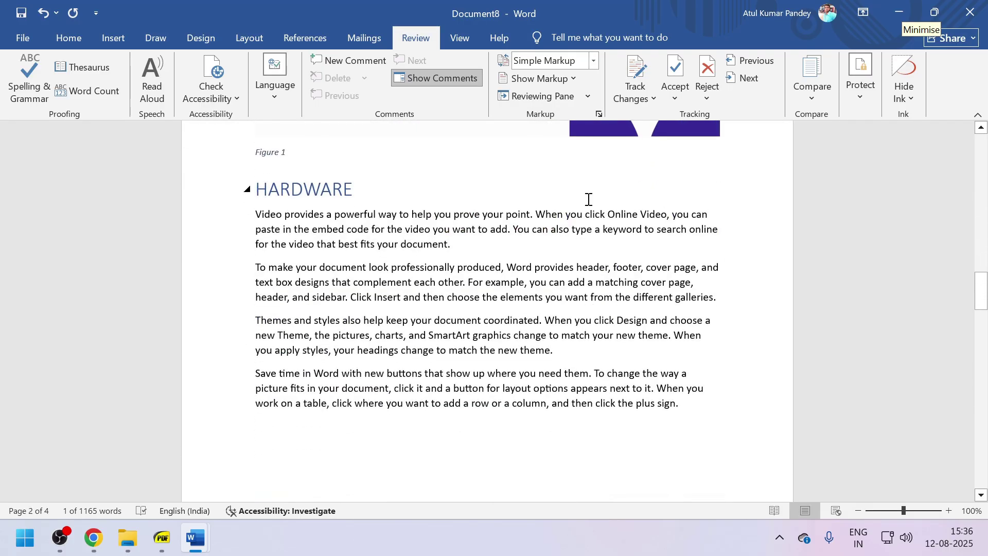
{"action": "scroll", "coordinate": [588, 198], "scroll_direction": "up", "scroll_amount": 10}
{"action": "scroll", "coordinate": [588, 198], "scroll_direction": "up", "scroll_amount": 3}
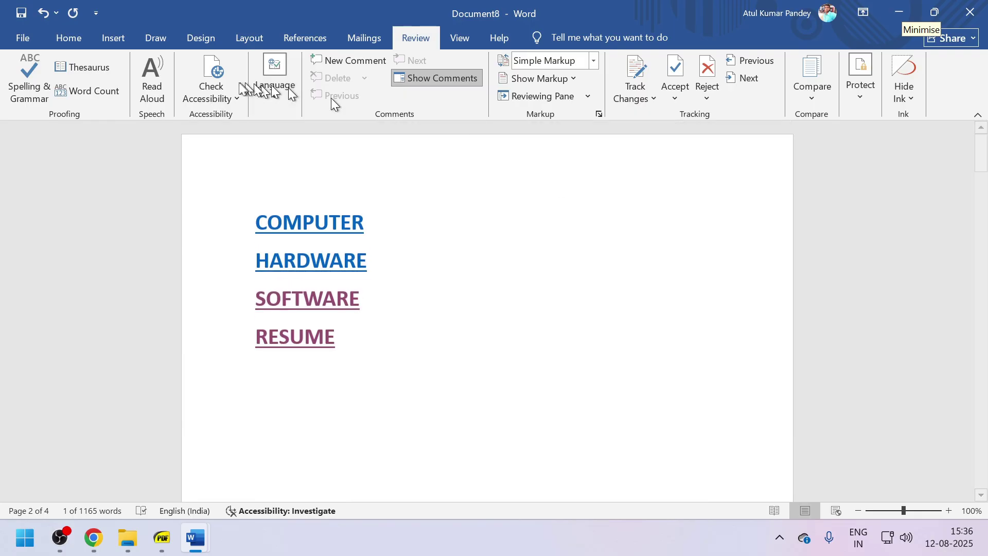
Insert the Banded header with the document title "ATC" and return to the body text.
{"action": "left_click", "coordinate": [108, 38]}
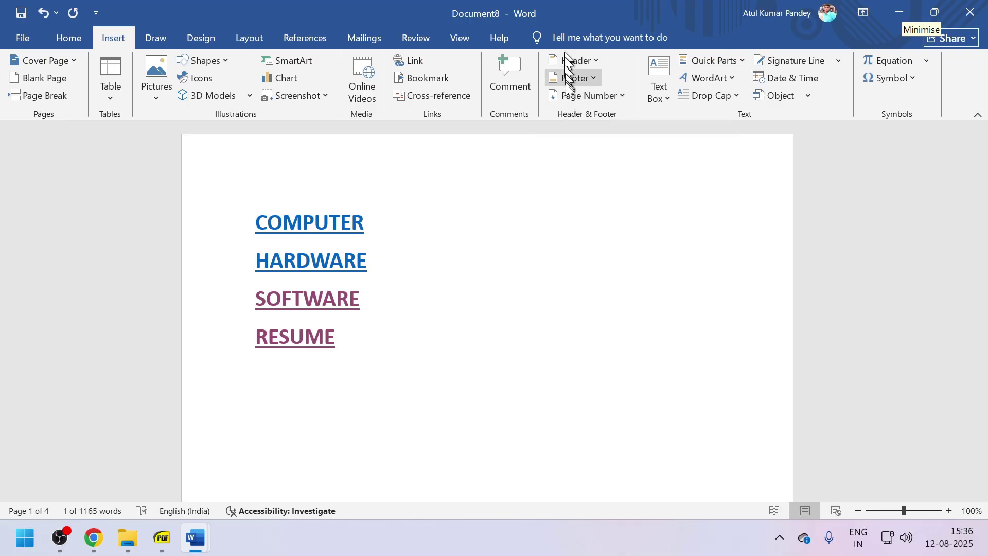
{"action": "left_click", "coordinate": [567, 63]}
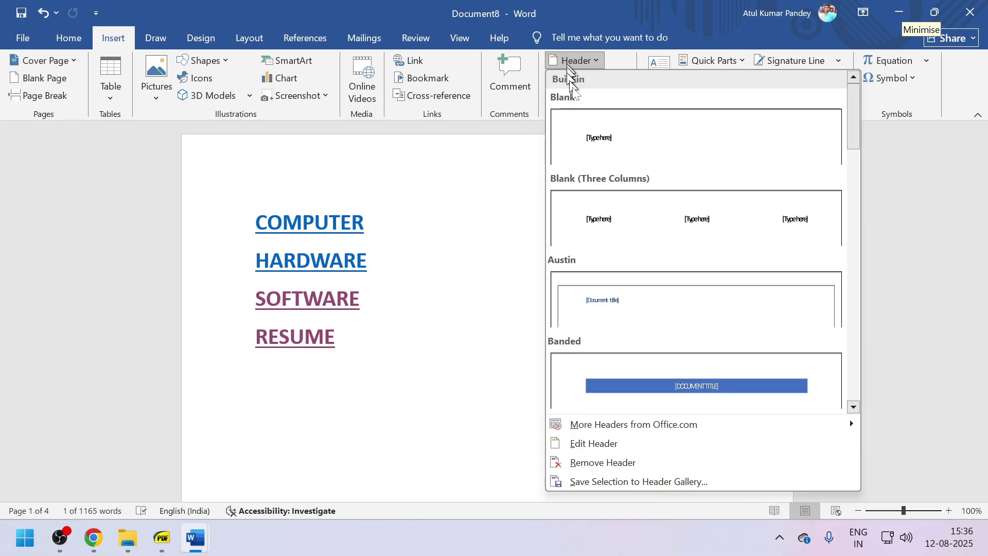
{"action": "left_click", "coordinate": [610, 370]}
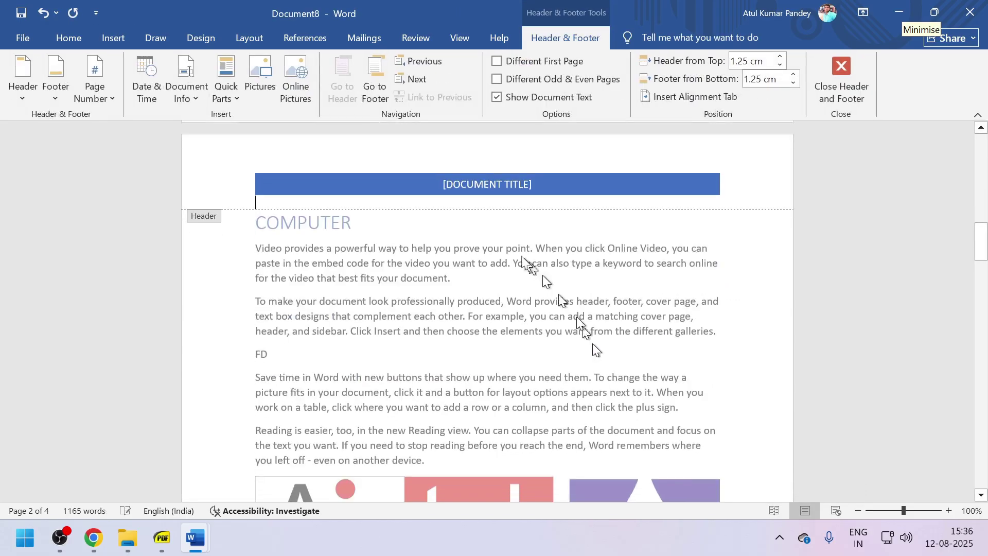
{"action": "left_click", "coordinate": [463, 183]}
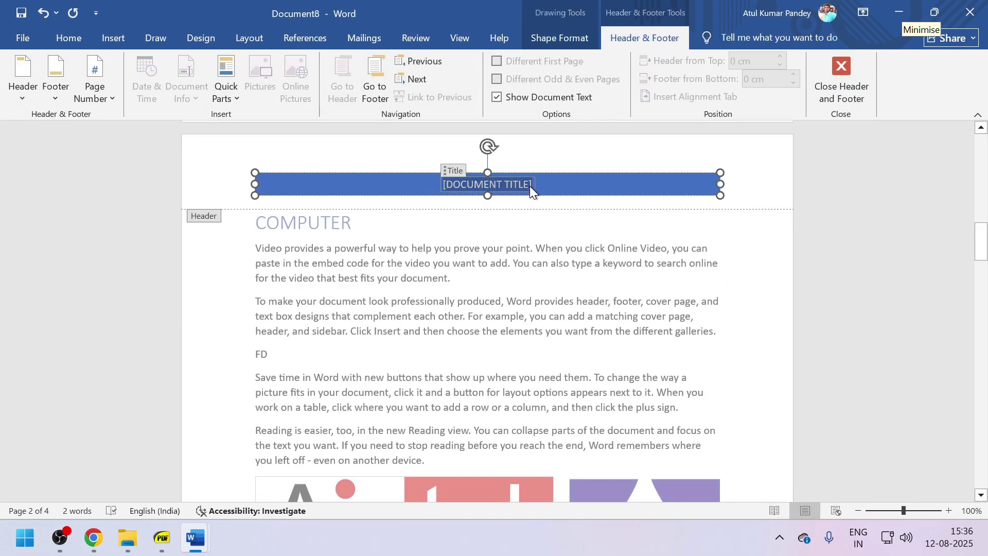
{"action": "type", "text": "ATC"}
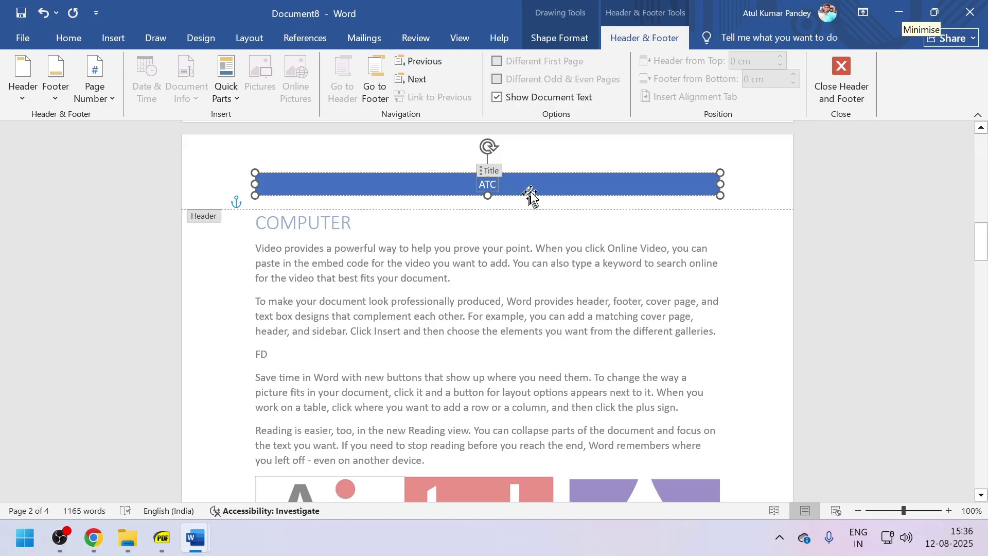
{"action": "left_click", "coordinate": [841, 83]}
{"action": "scroll", "coordinate": [516, 276], "scroll_direction": "down", "scroll_amount": 10}
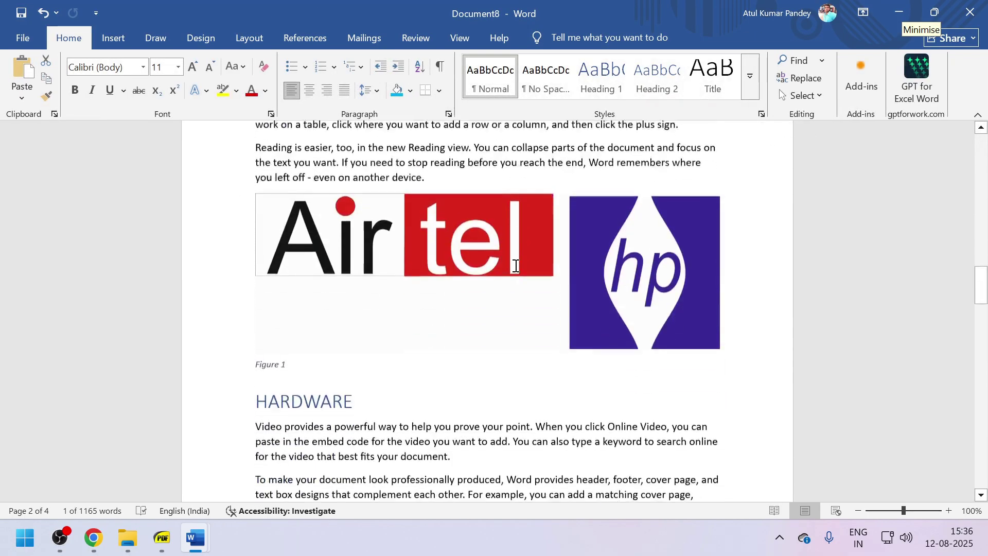
{"action": "scroll", "coordinate": [517, 277], "scroll_direction": "down", "scroll_amount": 15}
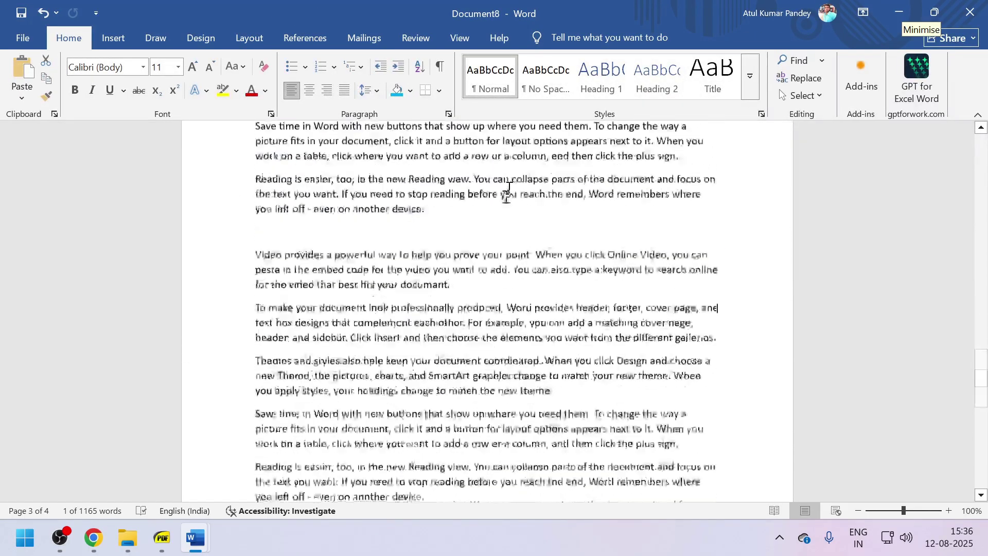
{"action": "scroll", "coordinate": [509, 204], "scroll_direction": "down", "scroll_amount": 15}
{"action": "scroll", "coordinate": [505, 199], "scroll_direction": "up", "scroll_amount": 10}
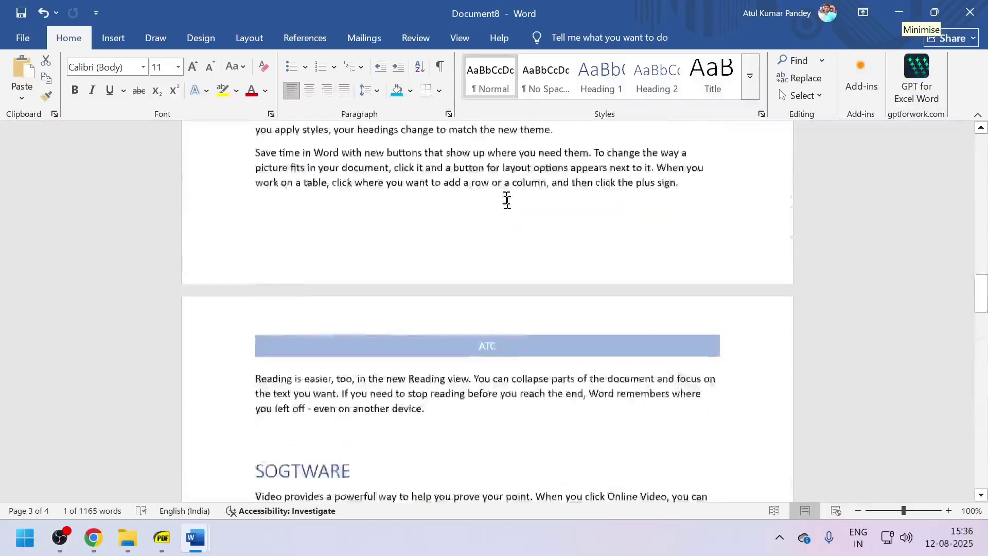
Insert the Austin footer and check its page number and border across the pages.
{"action": "left_click", "coordinate": [156, 38]}
{"action": "left_click", "coordinate": [113, 39]}
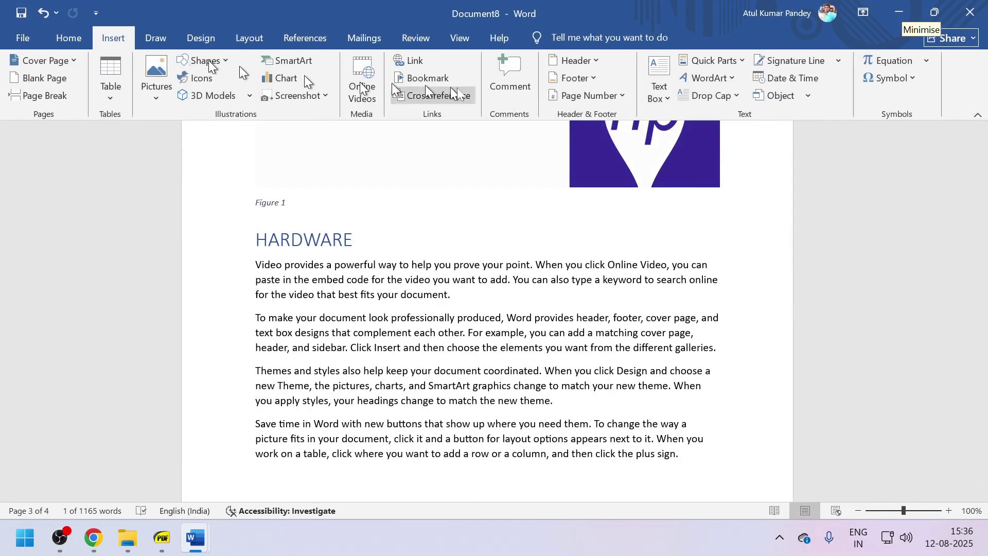
{"action": "left_click", "coordinate": [574, 78]}
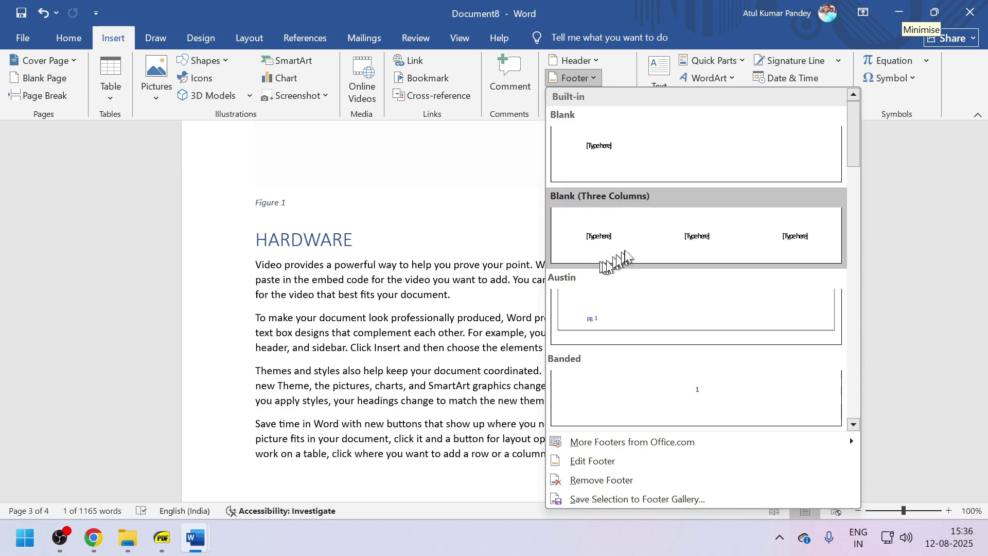
{"action": "left_click", "coordinate": [641, 298]}
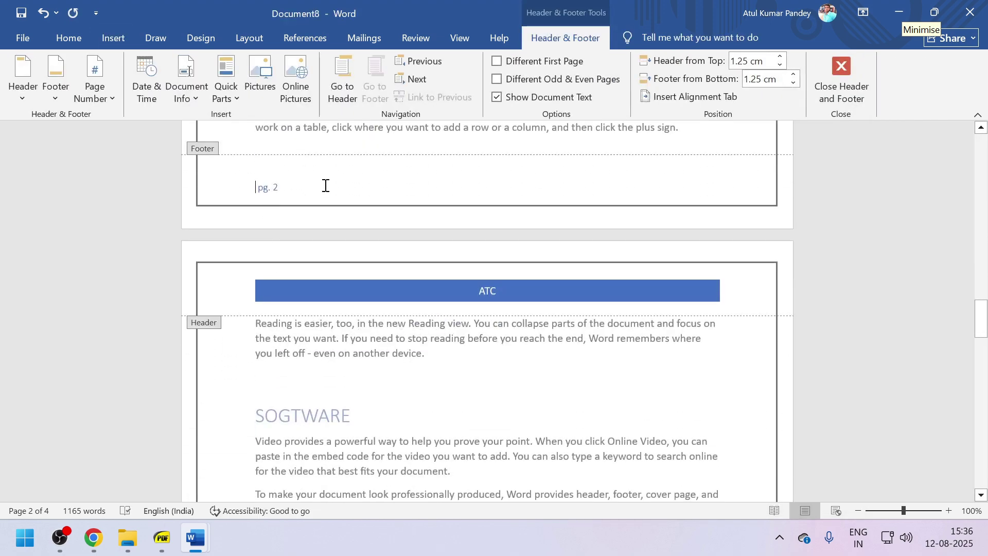
{"action": "scroll", "coordinate": [325, 185], "scroll_direction": "down", "scroll_amount": 2}
{"action": "scroll", "coordinate": [324, 194], "scroll_direction": "up", "scroll_amount": 3}
{"action": "scroll", "coordinate": [296, 268], "scroll_direction": "up", "scroll_amount": 20}
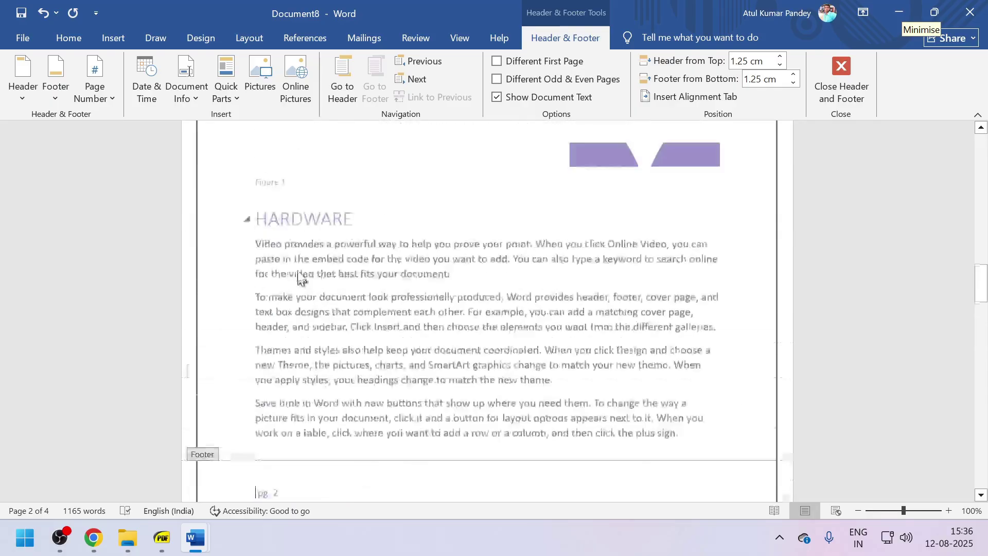
{"action": "scroll", "coordinate": [295, 262], "scroll_direction": "up", "scroll_amount": 1}
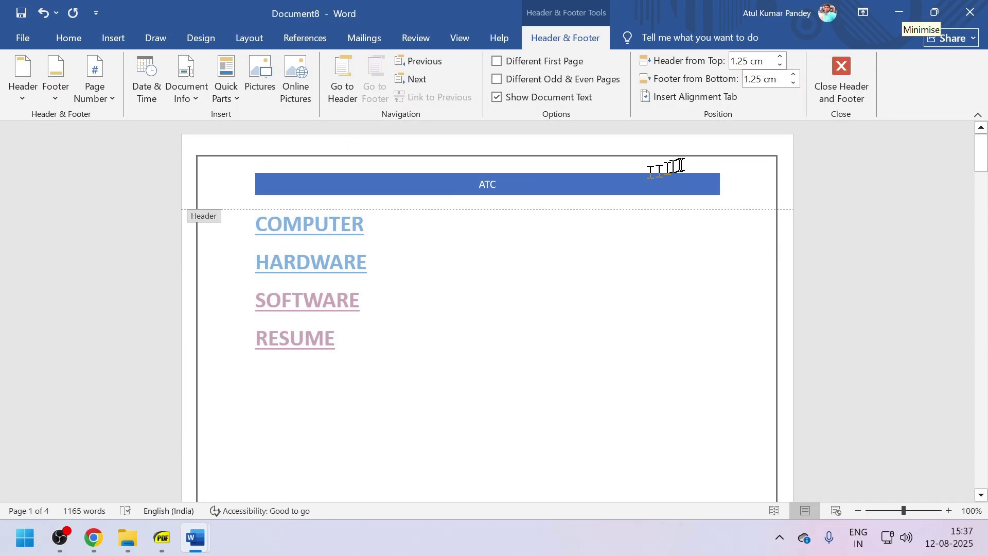
{"action": "scroll", "coordinate": [592, 227], "scroll_direction": "down", "scroll_amount": 9}
{"action": "scroll", "coordinate": [345, 222], "scroll_direction": "up", "scroll_amount": 2}
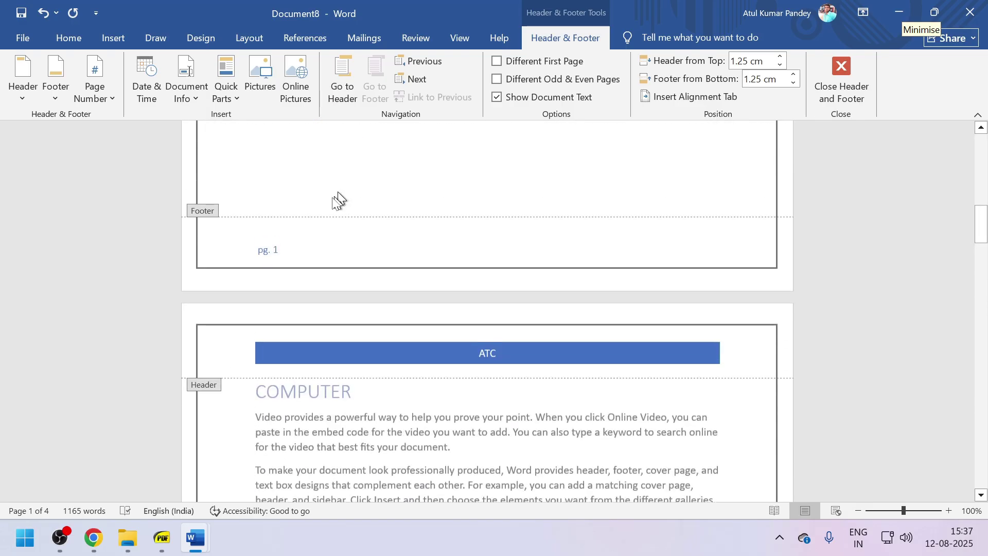
Add a Box Italics 2 page number at the bottom of the pages and leave footer editing.
{"action": "left_click", "coordinate": [112, 31]}
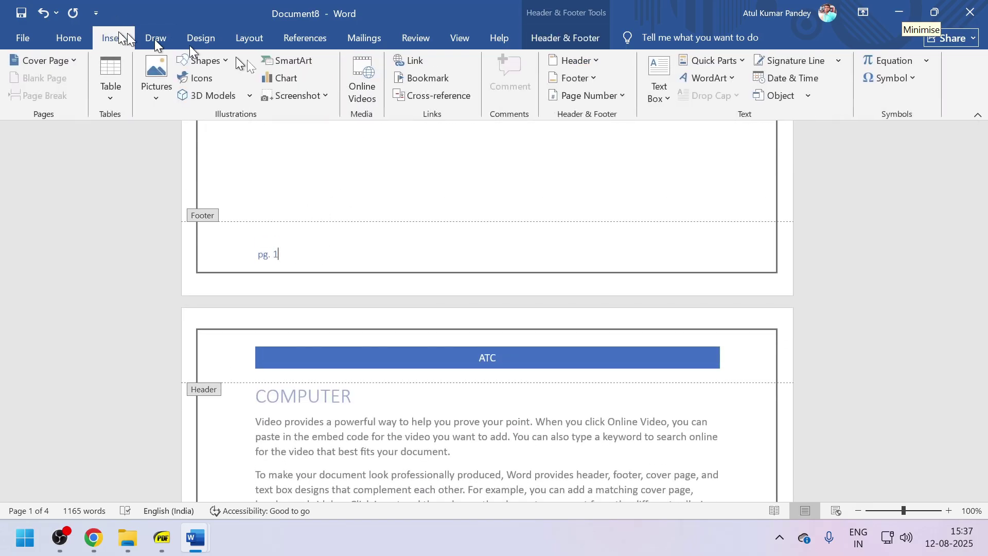
{"action": "left_click", "coordinate": [591, 83]}
{"action": "left_click", "coordinate": [591, 83]}
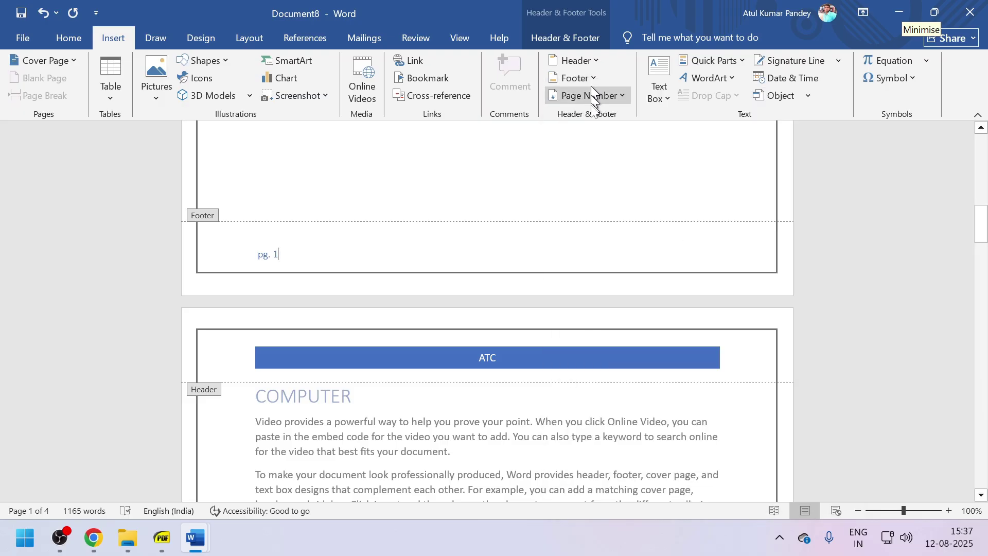
{"action": "left_click", "coordinate": [591, 100]}
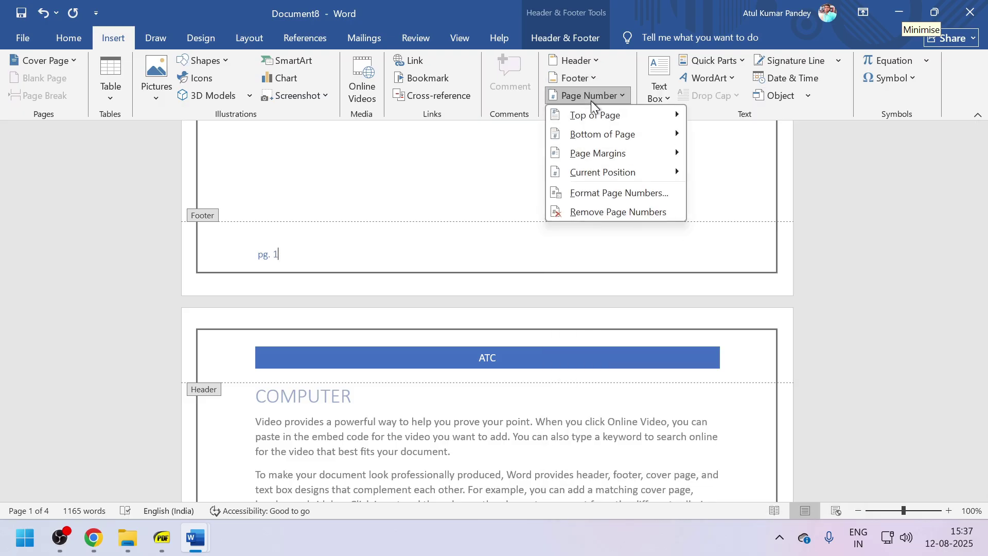
{"action": "mouse_move", "coordinate": [593, 113]}
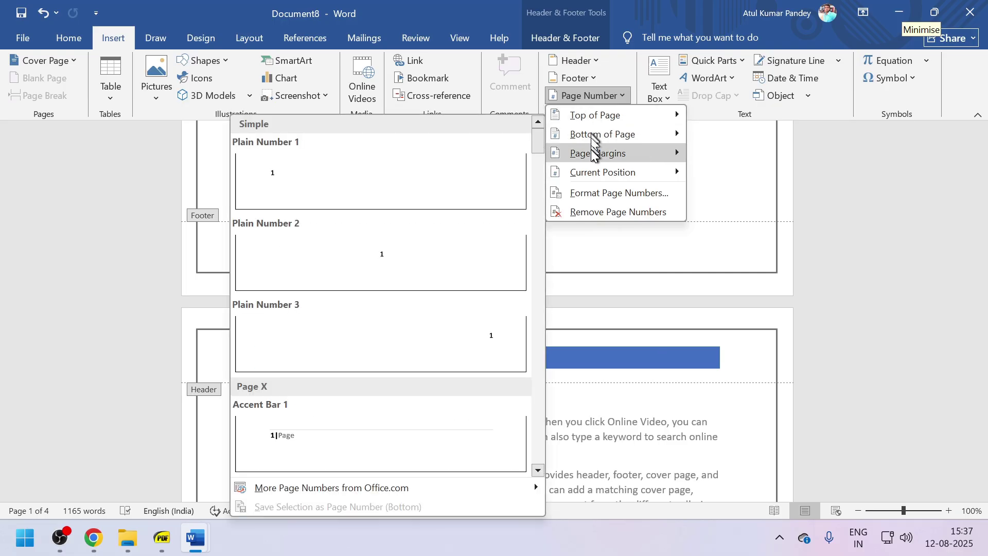
{"action": "mouse_move", "coordinate": [593, 152]}
{"action": "mouse_move", "coordinate": [595, 170]}
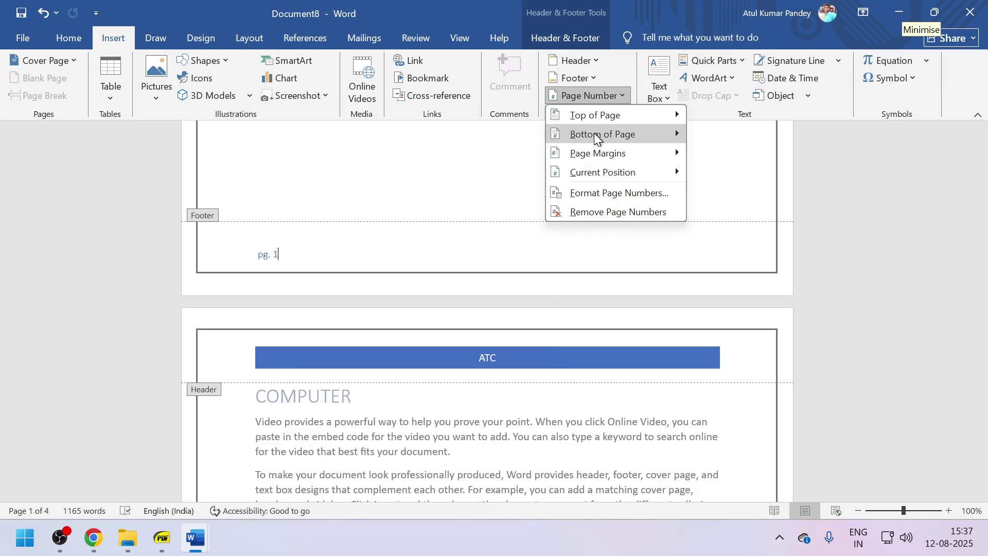
{"action": "scroll", "coordinate": [406, 296], "scroll_direction": "down", "scroll_amount": 10}
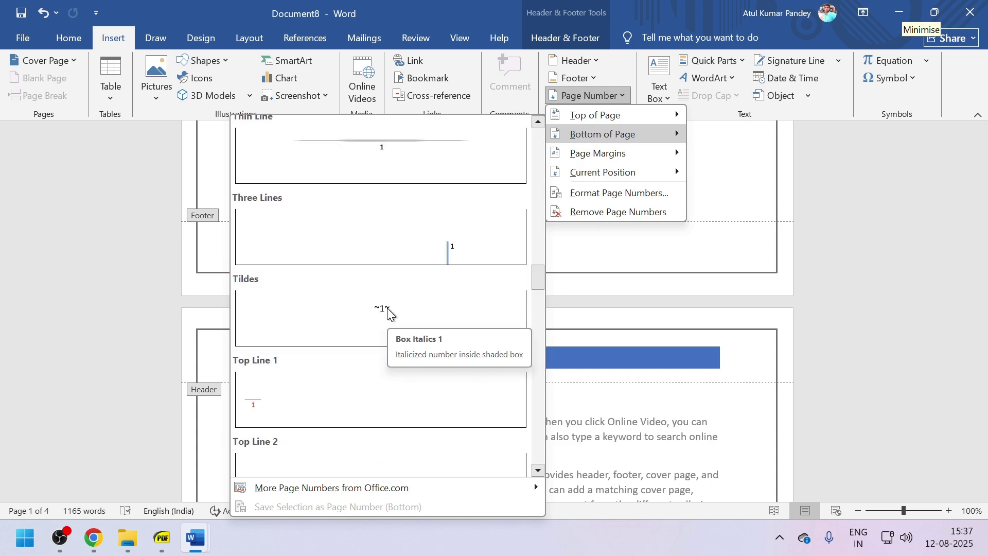
{"action": "scroll", "coordinate": [387, 308], "scroll_direction": "down", "scroll_amount": 10}
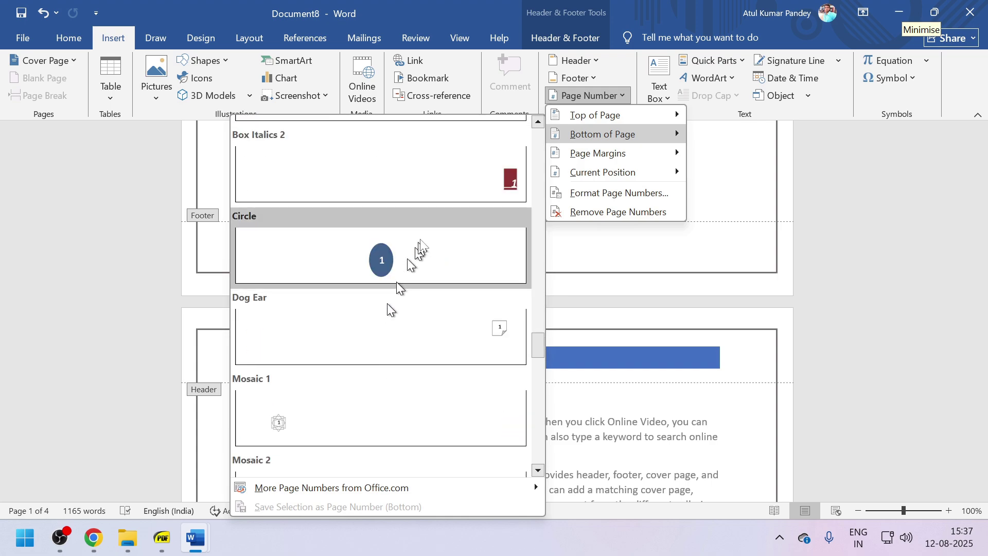
{"action": "left_click", "coordinate": [443, 176]}
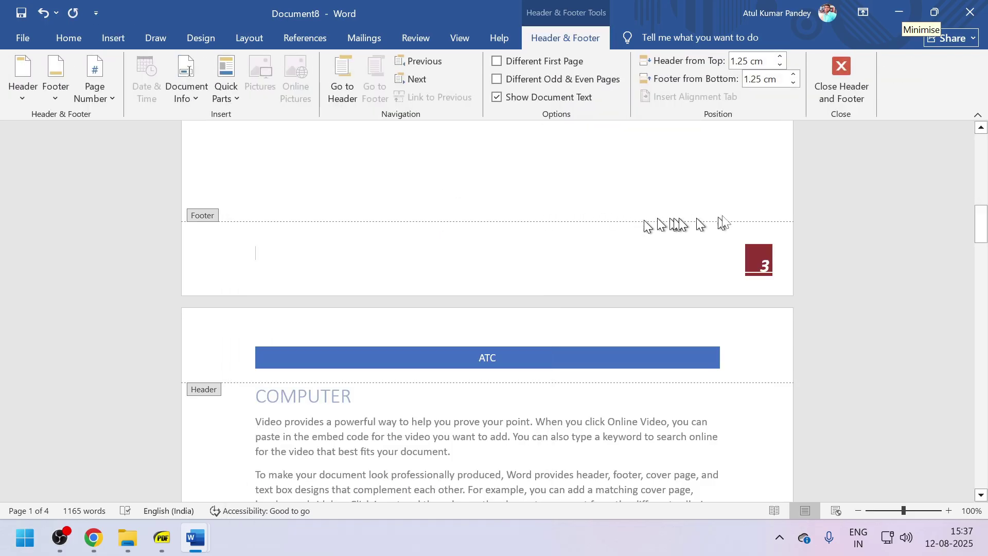
{"action": "left_click", "coordinate": [836, 91]}
Examine the header and page numbers on the pages throughout the document.
{"action": "scroll", "coordinate": [711, 254], "scroll_direction": "up", "scroll_amount": 4}
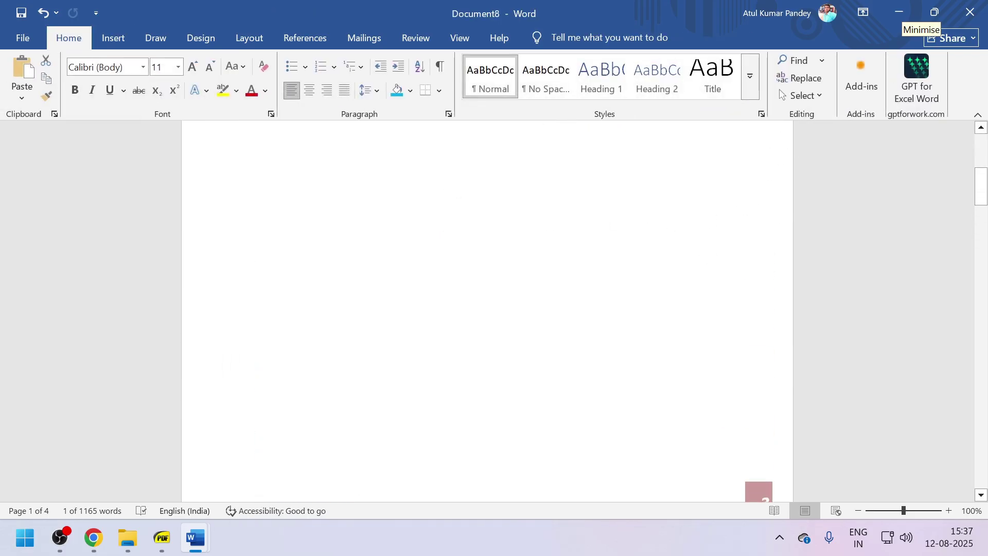
{"action": "scroll", "coordinate": [708, 250], "scroll_direction": "up", "scroll_amount": 4}
{"action": "scroll", "coordinate": [680, 231], "scroll_direction": "down", "scroll_amount": 5}
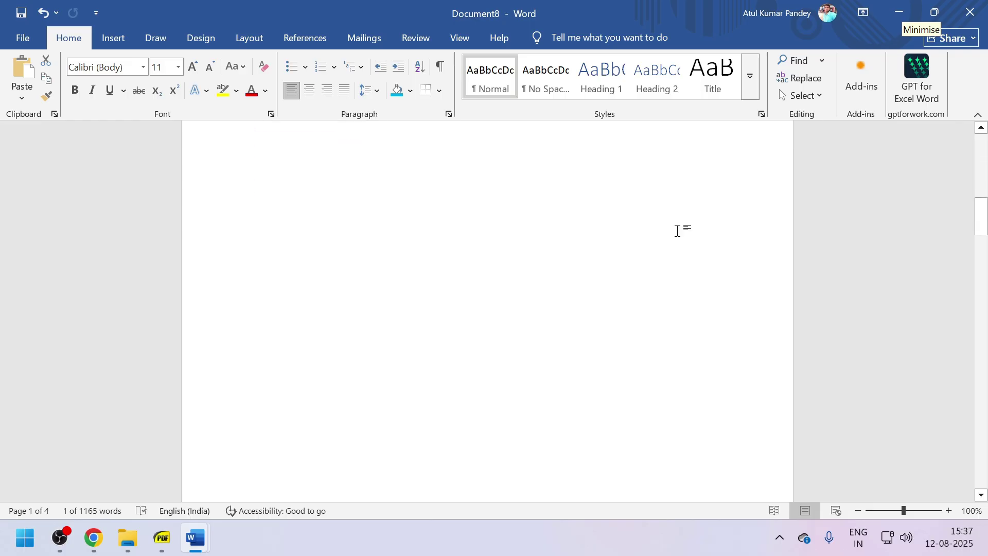
{"action": "scroll", "coordinate": [677, 237], "scroll_direction": "down", "scroll_amount": 6}
{"action": "scroll", "coordinate": [683, 265], "scroll_direction": "down", "scroll_amount": 15}
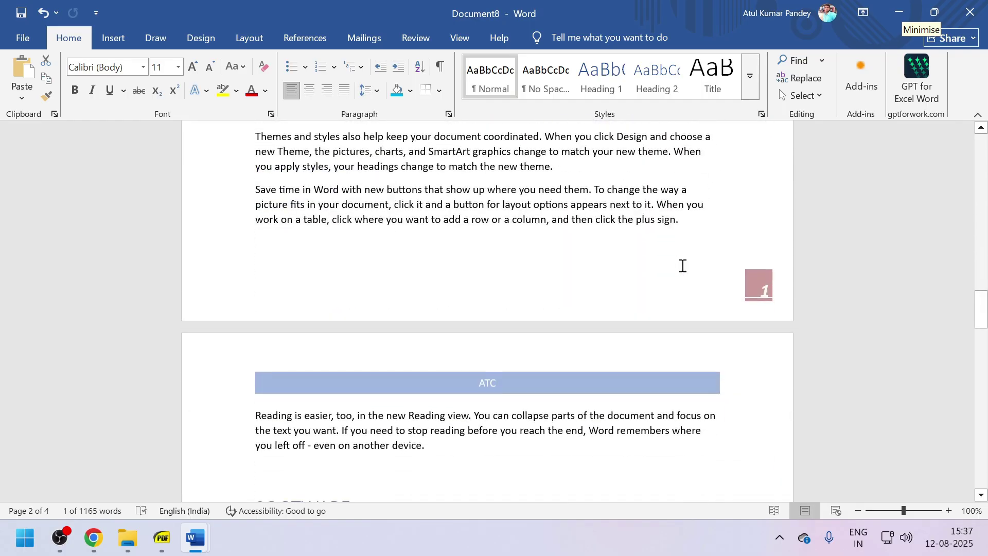
{"action": "scroll", "coordinate": [683, 266], "scroll_direction": "down", "scroll_amount": 10}
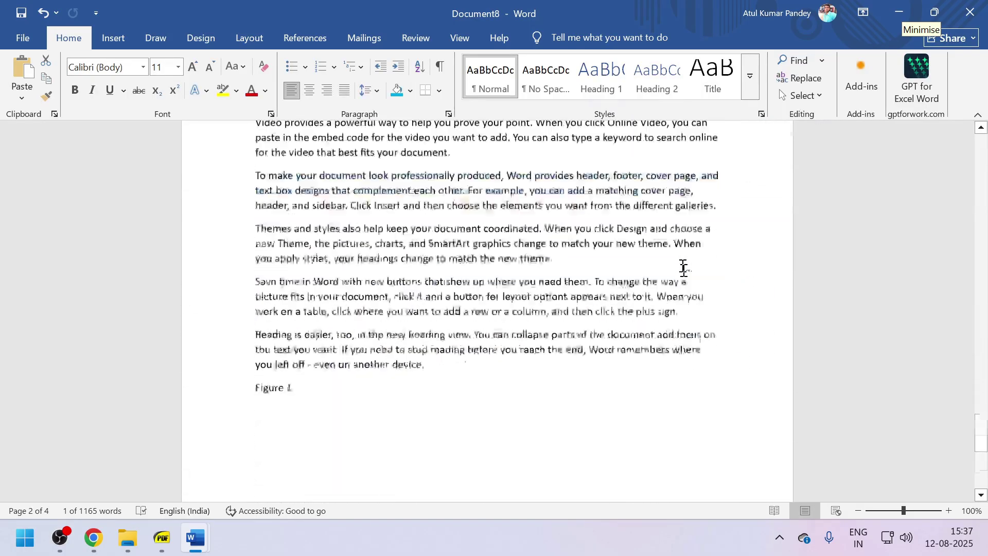
{"action": "scroll", "coordinate": [683, 268], "scroll_direction": "up", "scroll_amount": 15}
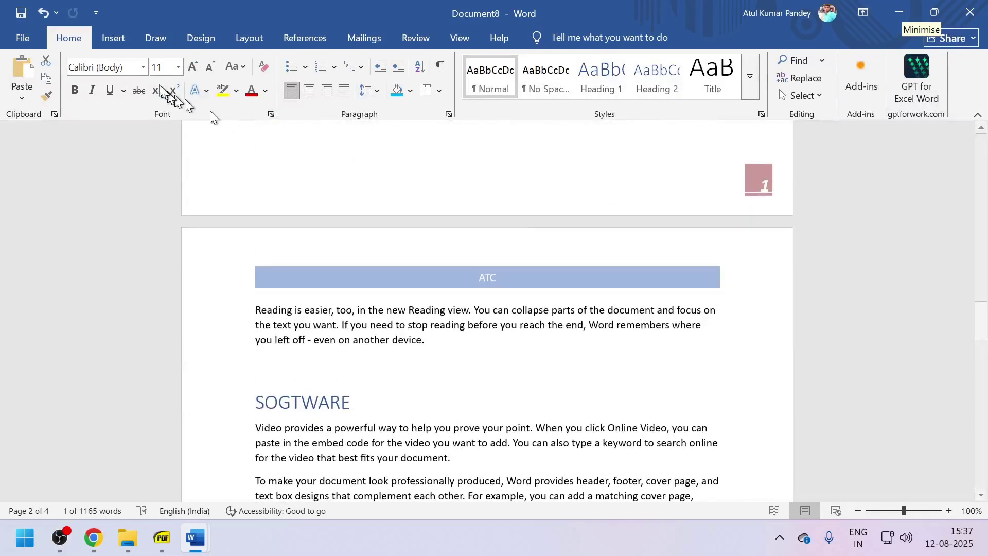
Insert a Banded Sidebar text box beside the text on the page with the SOGTWARE heading.
{"action": "left_click", "coordinate": [116, 40]}
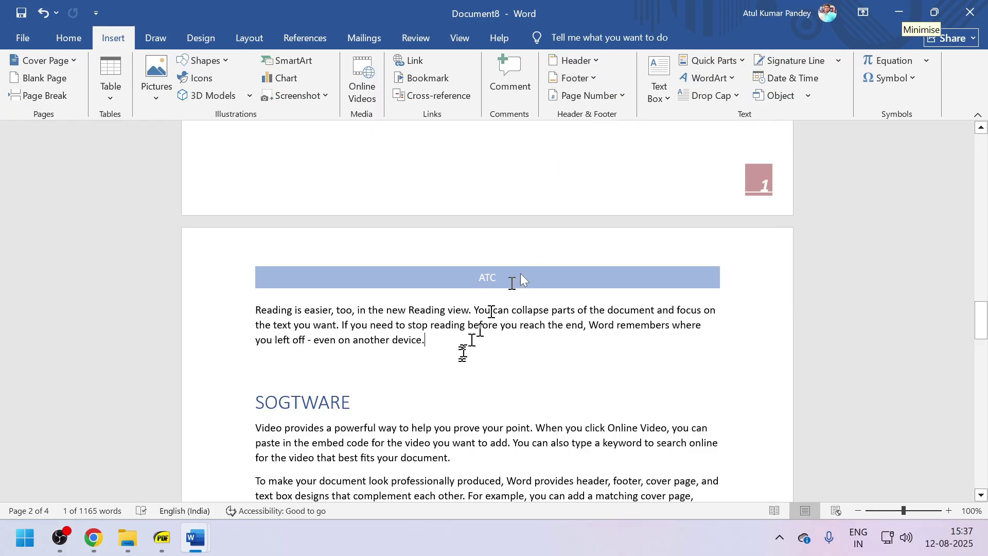
{"action": "left_click", "coordinate": [658, 95]}
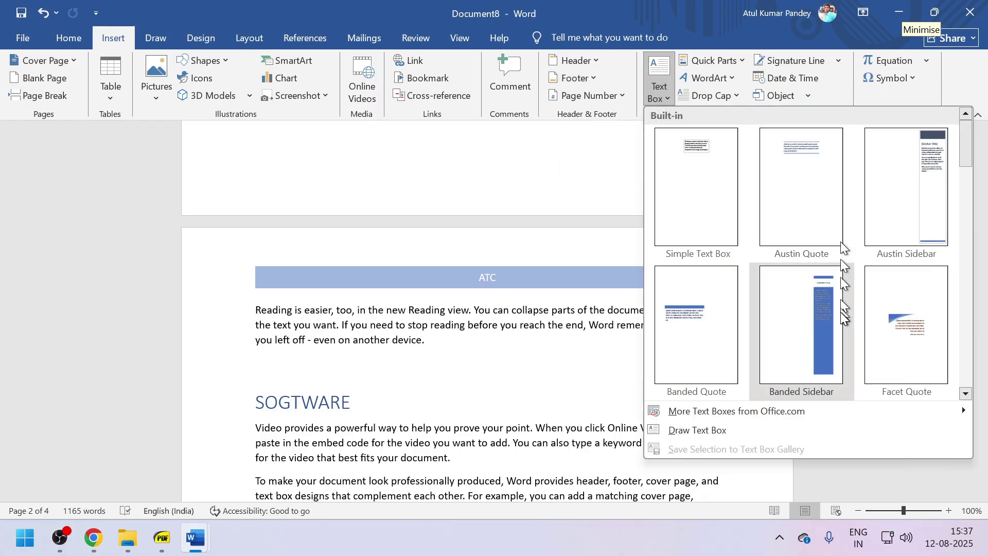
{"action": "left_click", "coordinate": [825, 318]}
{"action": "scroll", "coordinate": [587, 355], "scroll_direction": "down", "scroll_amount": 5}
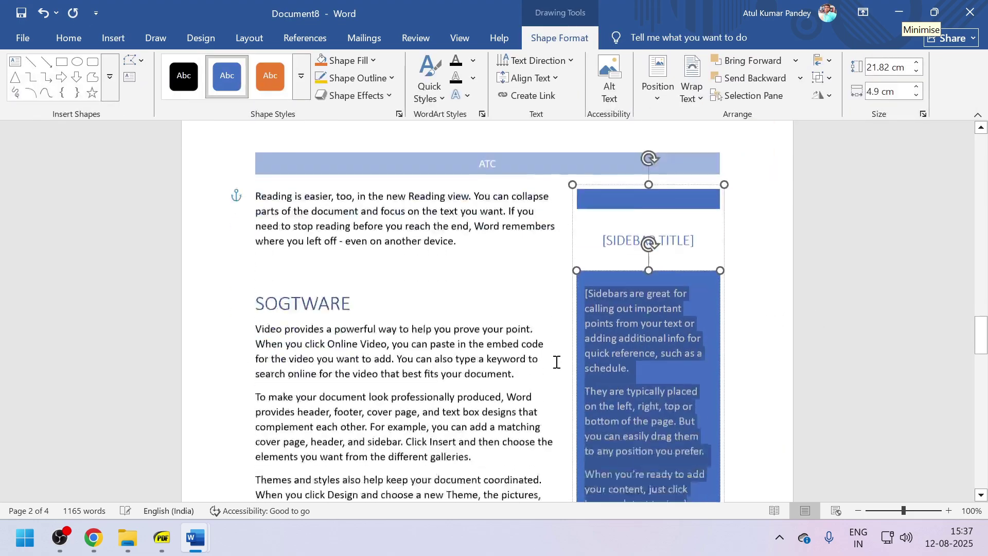
{"action": "scroll", "coordinate": [625, 350], "scroll_direction": "down", "scroll_amount": 3}
{"action": "scroll", "coordinate": [625, 350], "scroll_direction": "up", "scroll_amount": 6}
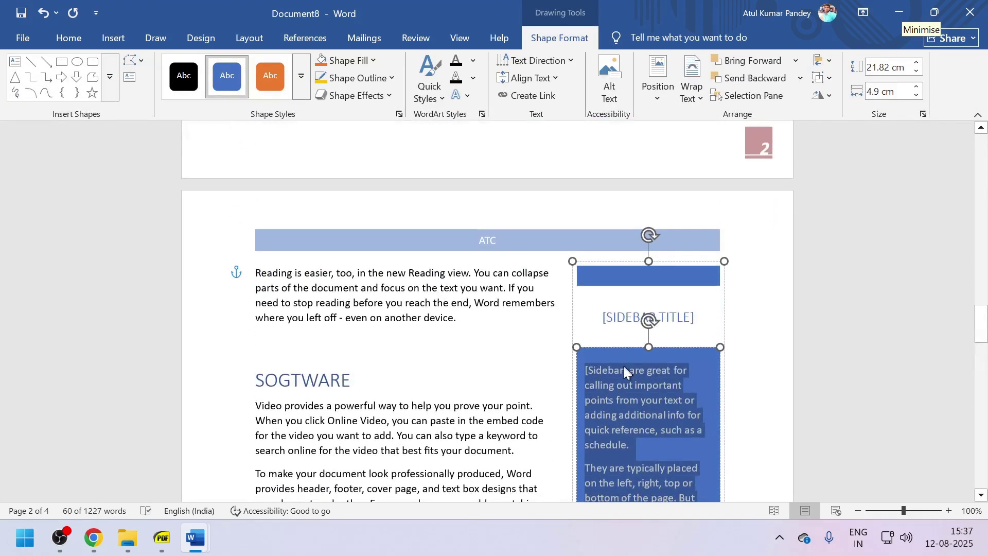
Fill the sidebar text box with the standard orange colour and give it a standard red outline.
{"action": "scroll", "coordinate": [632, 400], "scroll_direction": "down", "scroll_amount": 6}
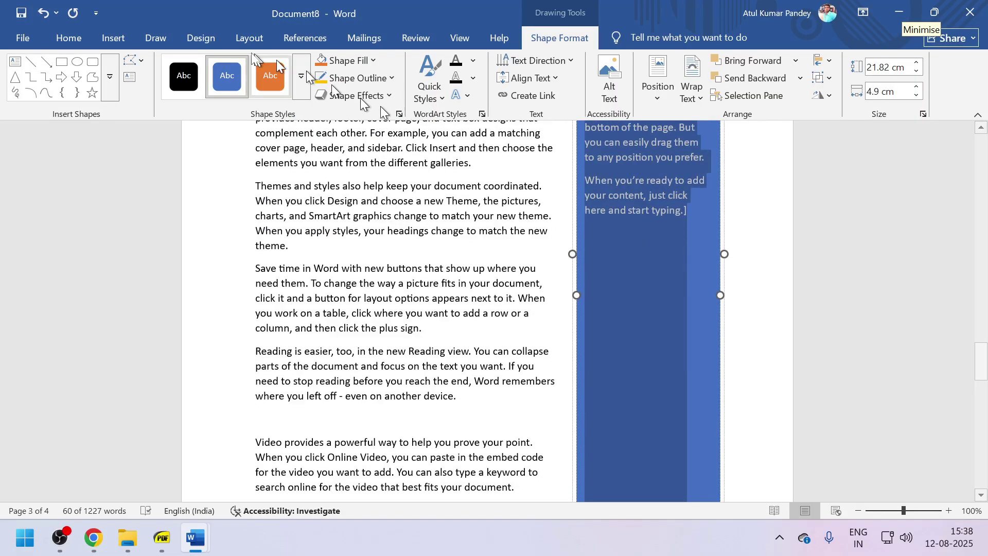
{"action": "left_click", "coordinate": [367, 63]}
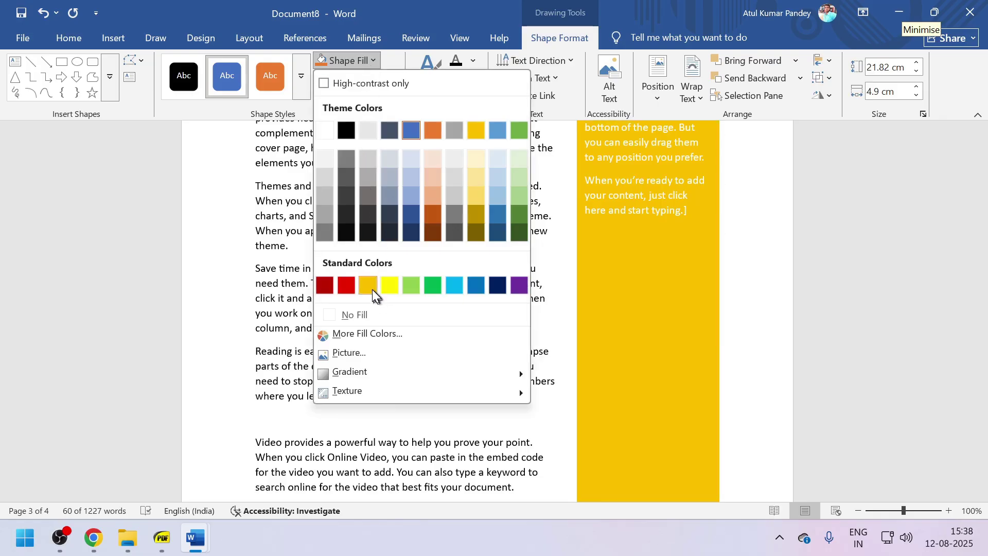
{"action": "left_click", "coordinate": [371, 288]}
{"action": "left_click", "coordinate": [374, 82]}
{"action": "left_click", "coordinate": [350, 302]}
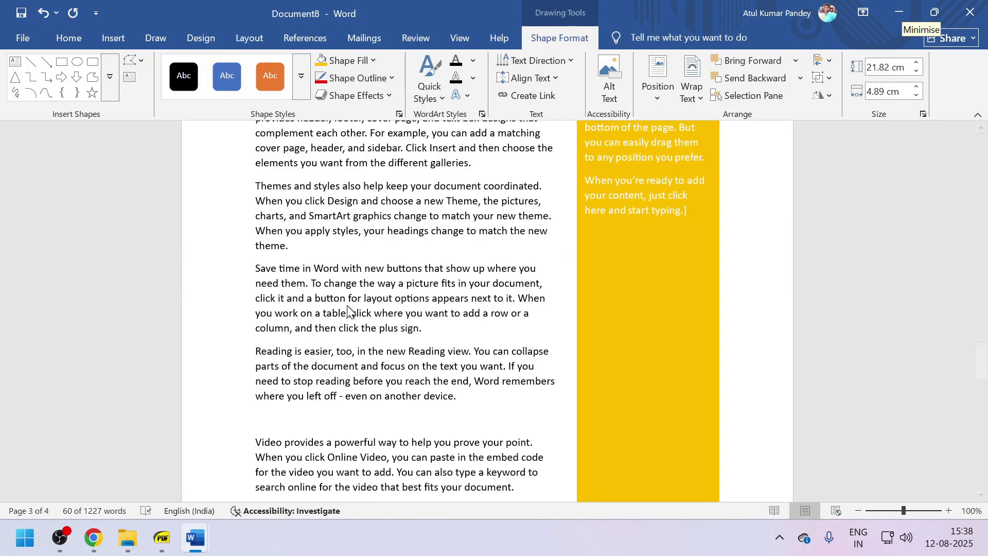
Set the sidebar text box's outline weight to 6 pt and deselect the box.
{"action": "left_click", "coordinate": [375, 79]}
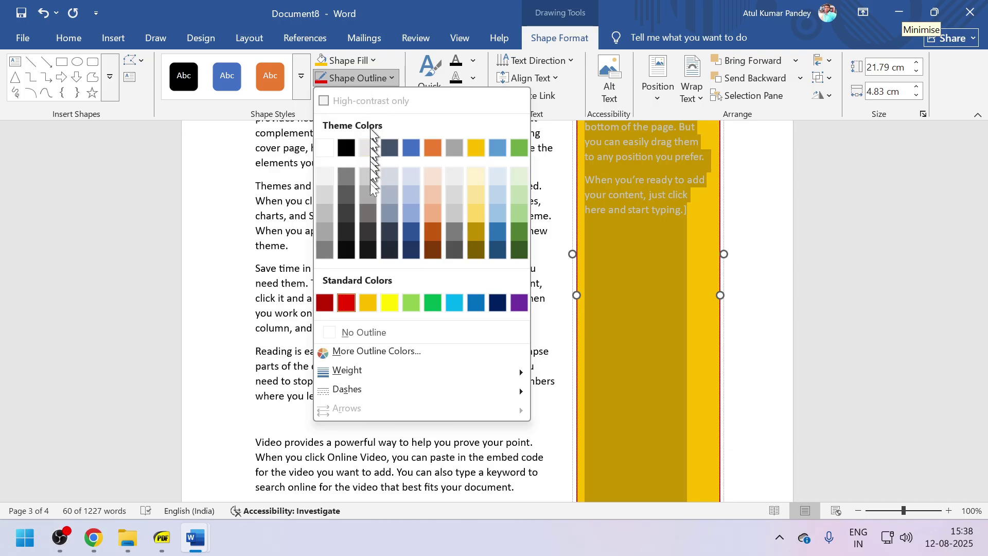
{"action": "mouse_move", "coordinate": [367, 373]}
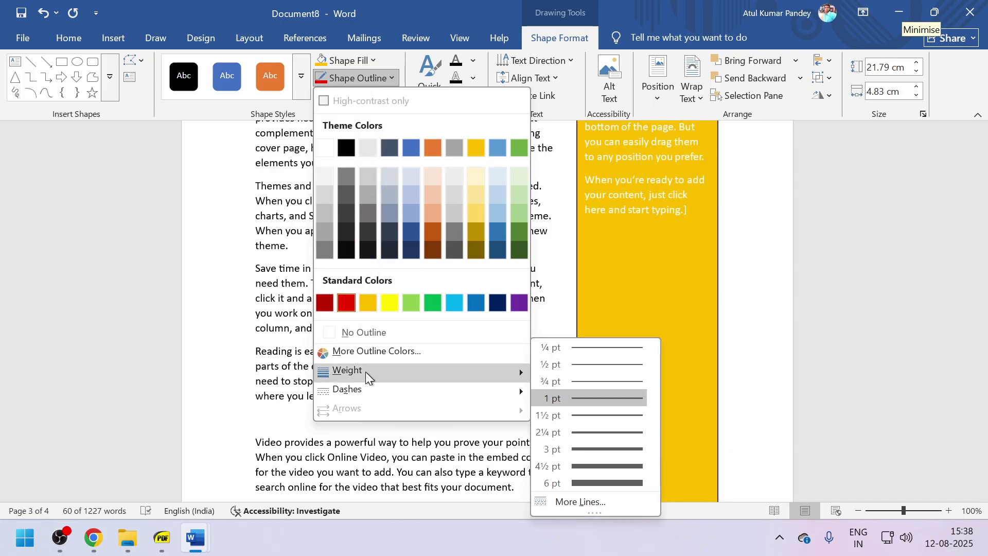
{"action": "left_click", "coordinate": [579, 481]}
{"action": "left_click", "coordinate": [448, 263]}
{"action": "scroll", "coordinate": [562, 280], "scroll_direction": "up", "scroll_amount": 6}
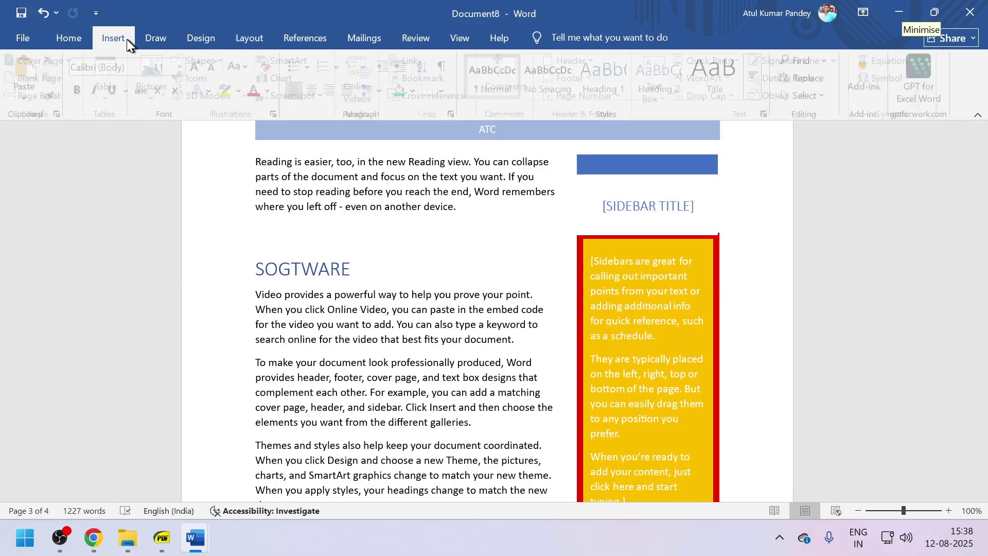
Draw a blank text box about 6.6 cm wide and 3.6 cm high over the SOGTWARE heading.
{"action": "left_click", "coordinate": [124, 39]}
{"action": "left_click", "coordinate": [662, 92]}
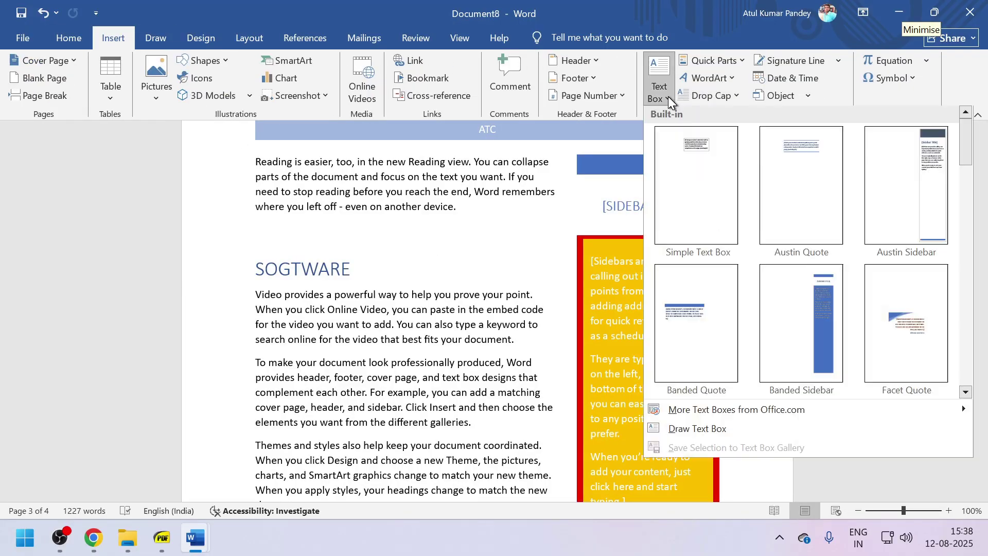
{"action": "left_click", "coordinate": [702, 436]}
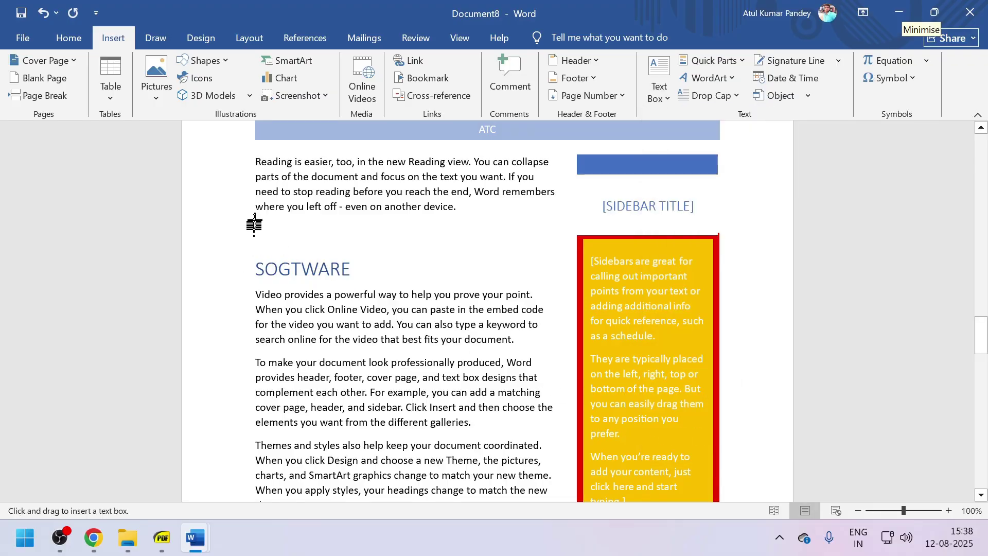
{"action": "left_click_drag", "start_coordinate": [255, 228], "coordinate": [449, 332]}
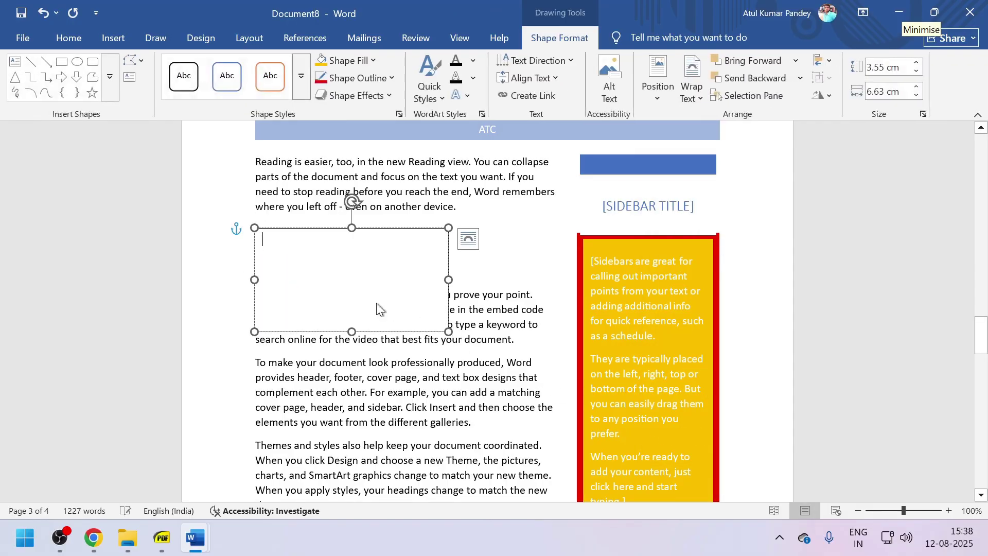
Delete the blank drawn text box and the whole sidebar text box beside the text.
{"action": "left_click", "coordinate": [328, 229]}
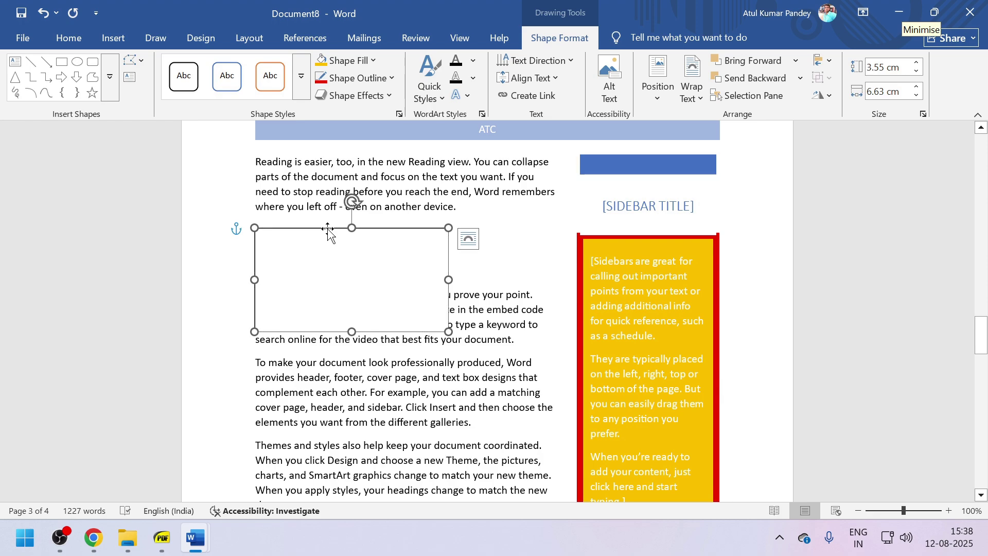
{"action": "key", "text": "Delete"}
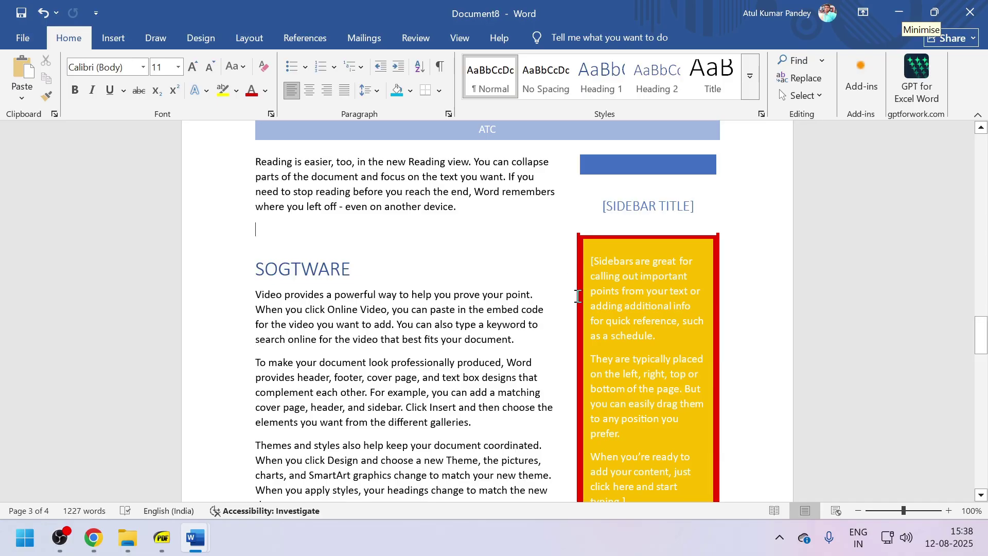
{"action": "left_click", "coordinate": [583, 303]}
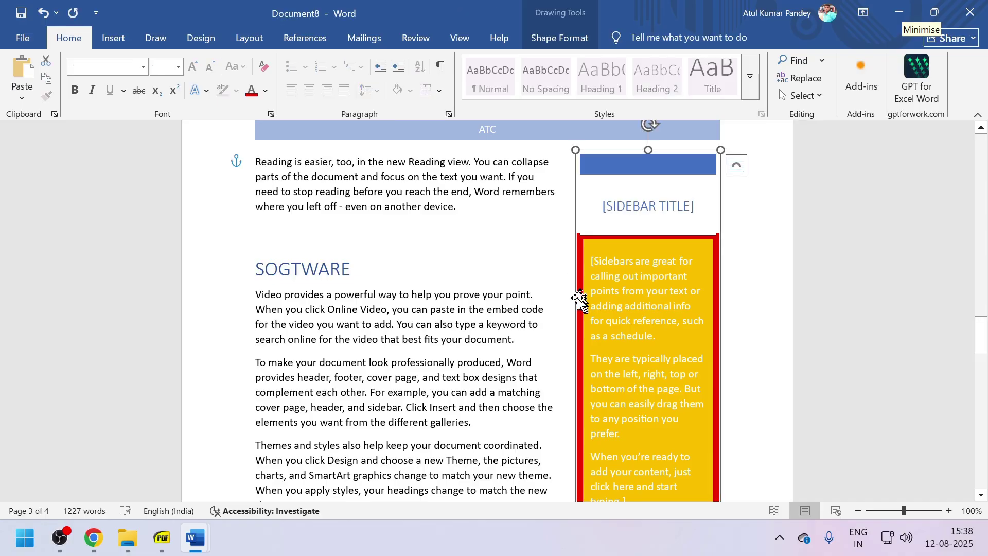
{"action": "key", "text": "Delete"}
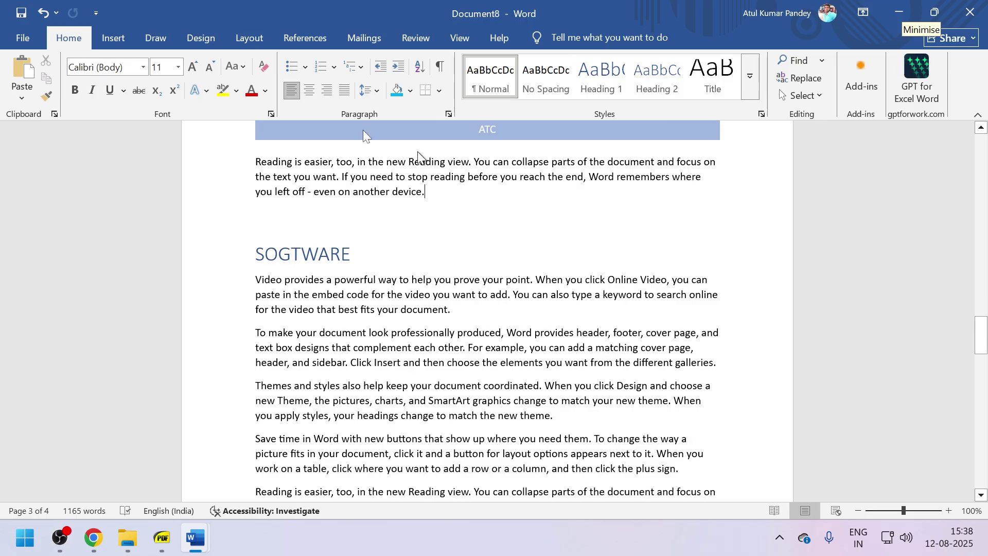
{"action": "left_click", "coordinate": [125, 39]}
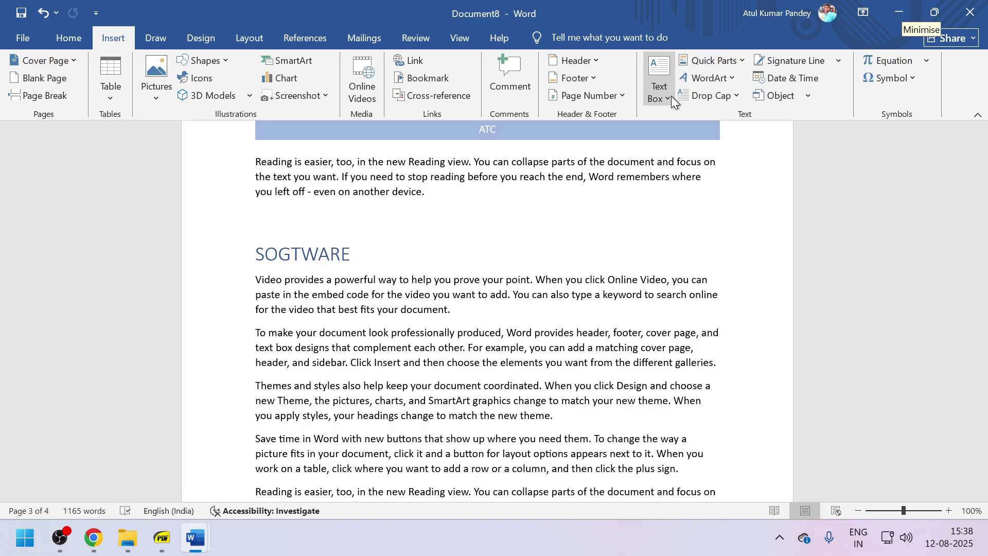
{"action": "left_click", "coordinate": [746, 63]}
{"action": "mouse_move", "coordinate": [746, 76]}
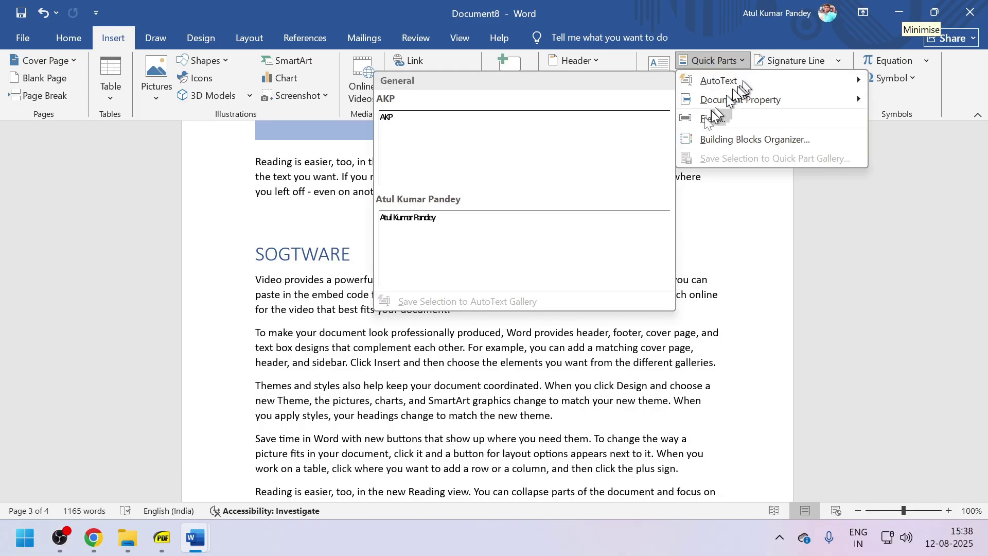
{"action": "scroll", "coordinate": [411, 315], "scroll_direction": "up", "scroll_amount": 3}
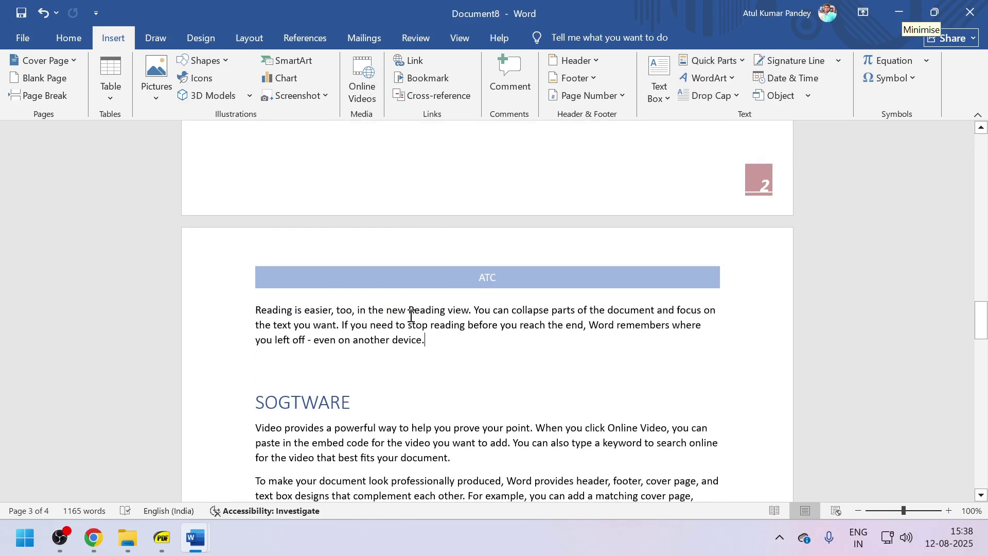
Create a new blank document and enter "ATC SCHOOL" as its first line.
{"action": "key", "text": "ctrl+n"}
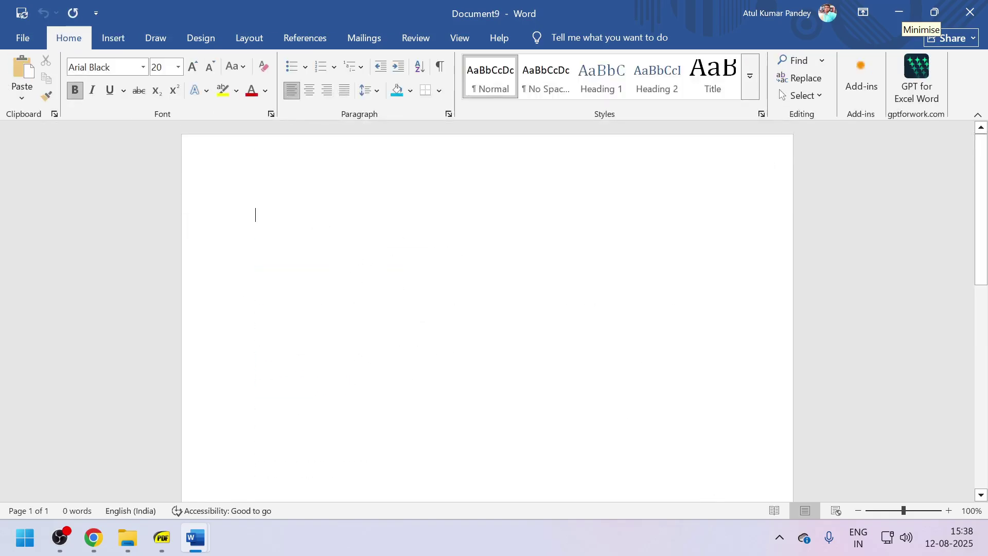
{"action": "type", "text": "ATC"}
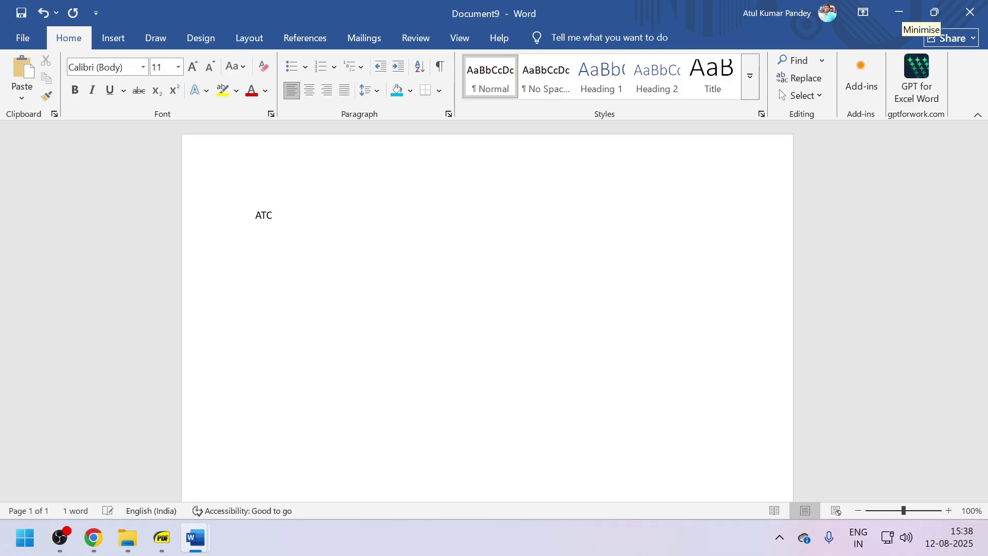
{"action": "type", "text": " SCHOOL"}
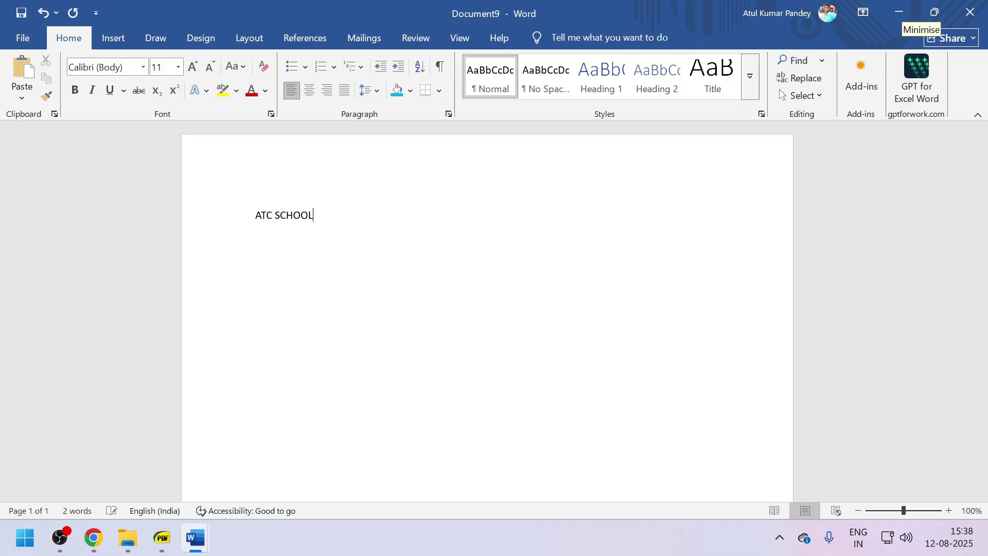
Centre the "ATC SCHOOL" line and enlarge its text to 48 pt.
{"action": "left_click_drag", "start_coordinate": [342, 211], "coordinate": [242, 217]}
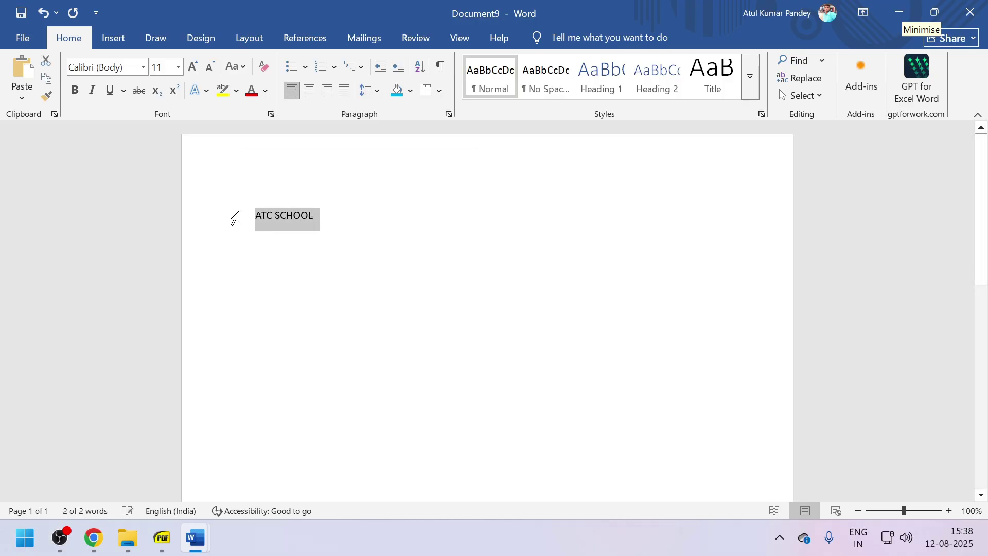
{"action": "key", "text": "ctrl+shift+period"}
{"action": "key", "text": "ctrl+shift+period"}
{"action": "key", "text": "ctrl+shift+period"}
{"action": "key", "text": "ctrl+shift+period"}
{"action": "key", "text": "ctrl+shift+period"}
{"action": "key", "text": "ctrl+shift+period"}
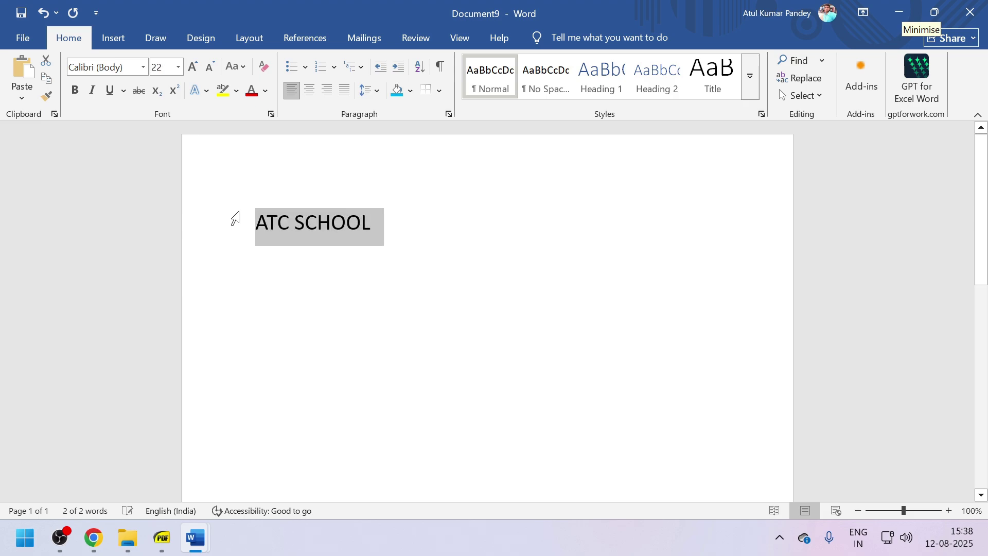
{"action": "key", "text": "ctrl+e"}
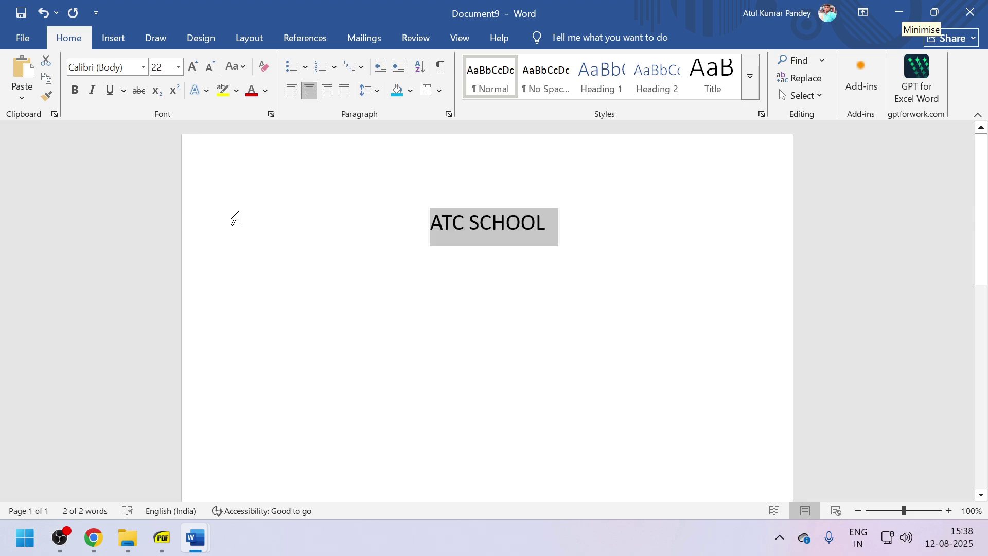
{"action": "key", "text": "ctrl+shift+period"}
{"action": "key", "text": "ctrl+shift+period"}
{"action": "key", "text": "ctrl+shift+period"}
{"action": "key", "text": "ctrl+shift+period"}
{"action": "key", "text": "ctrl+shift+period"}
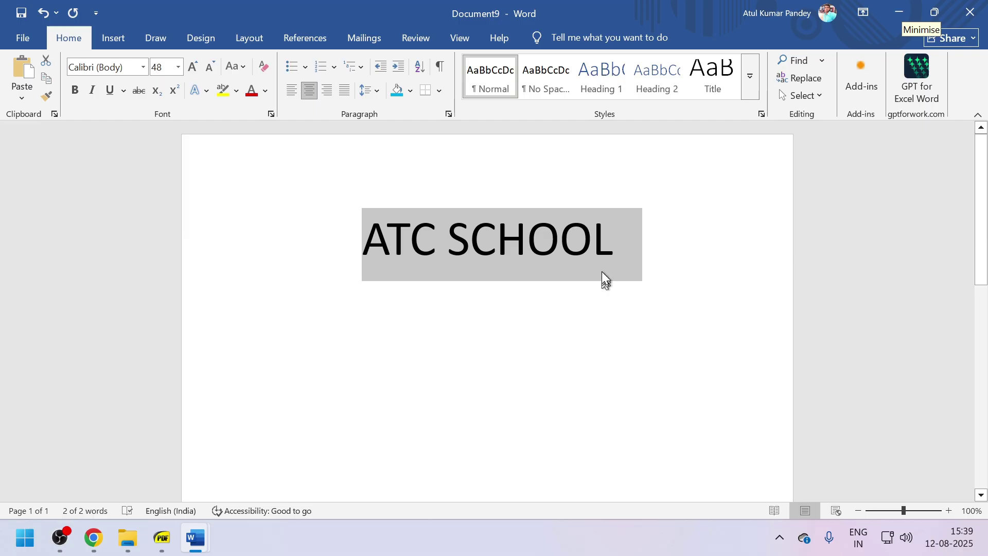
Add a second line reading "SARAN" below "ATC SCHOOL".
{"action": "left_click", "coordinate": [611, 246]}
{"action": "key", "text": "Return"}
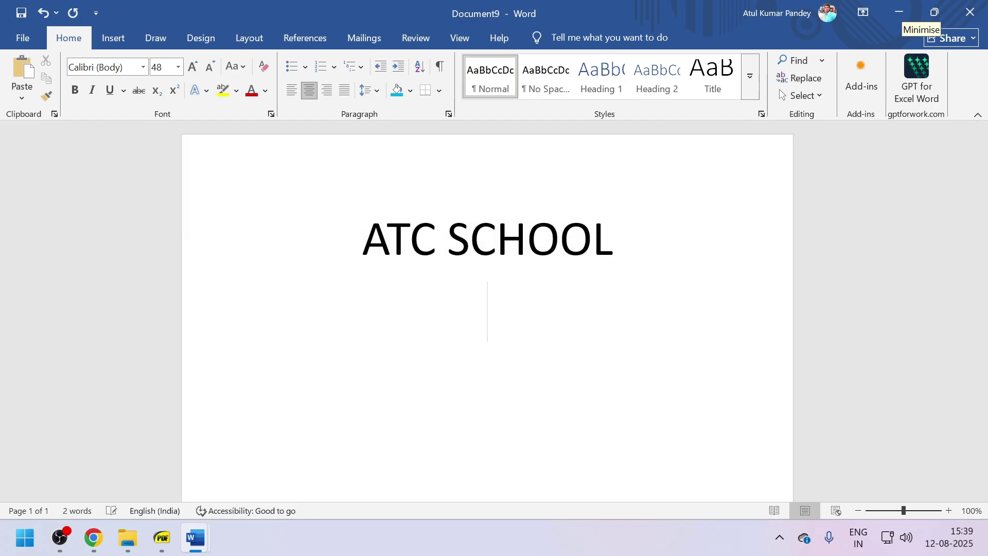
{"action": "type", "text": "SARAN"}
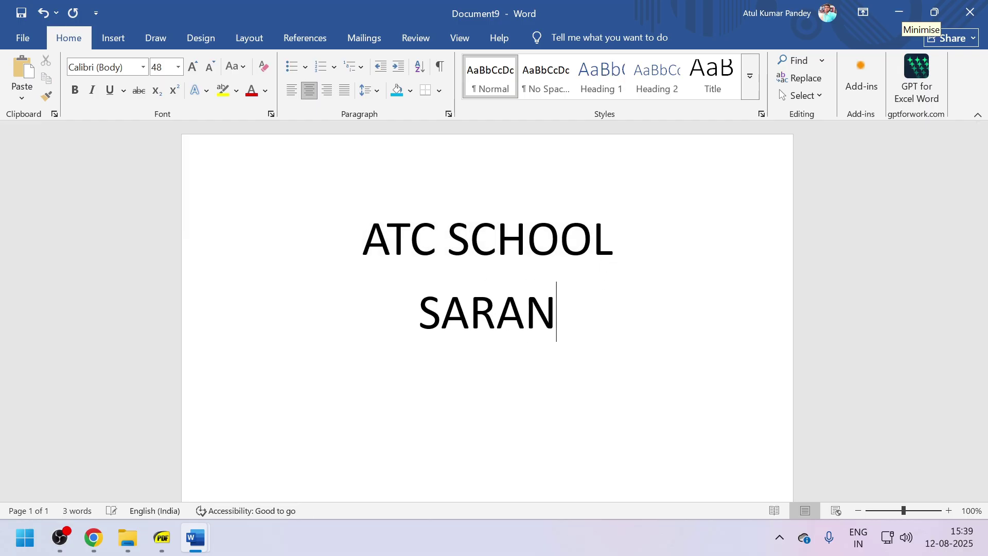
Save the "ATC SCHOOL" and "SARAN" lines together as an entry in the AutoText gallery.
{"action": "left_click_drag", "start_coordinate": [556, 317], "coordinate": [331, 236]}
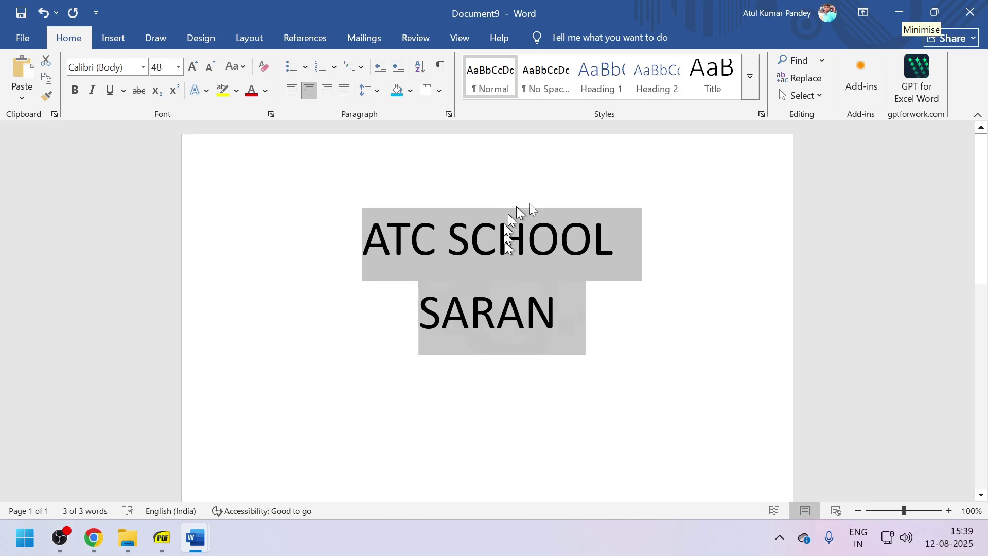
{"action": "left_click", "coordinate": [116, 46]}
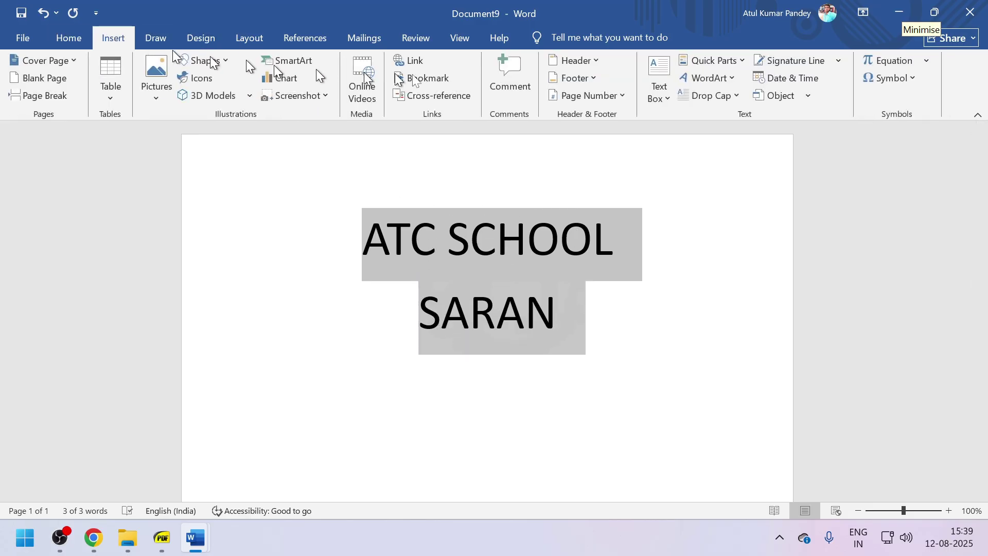
{"action": "left_click", "coordinate": [725, 63]}
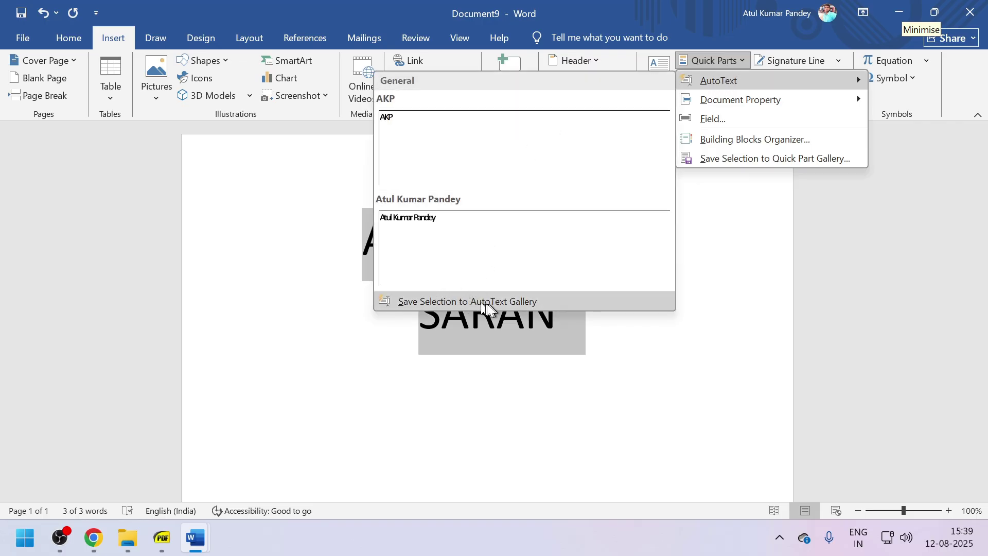
{"action": "left_click", "coordinate": [486, 304]}
{"action": "left_click", "coordinate": [501, 331]}
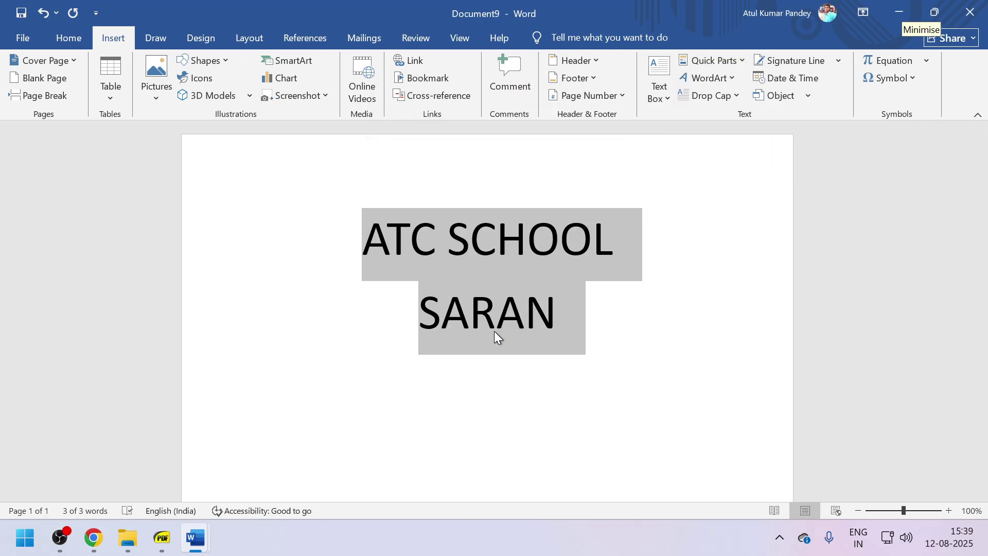
{"action": "left_click", "coordinate": [566, 328]}
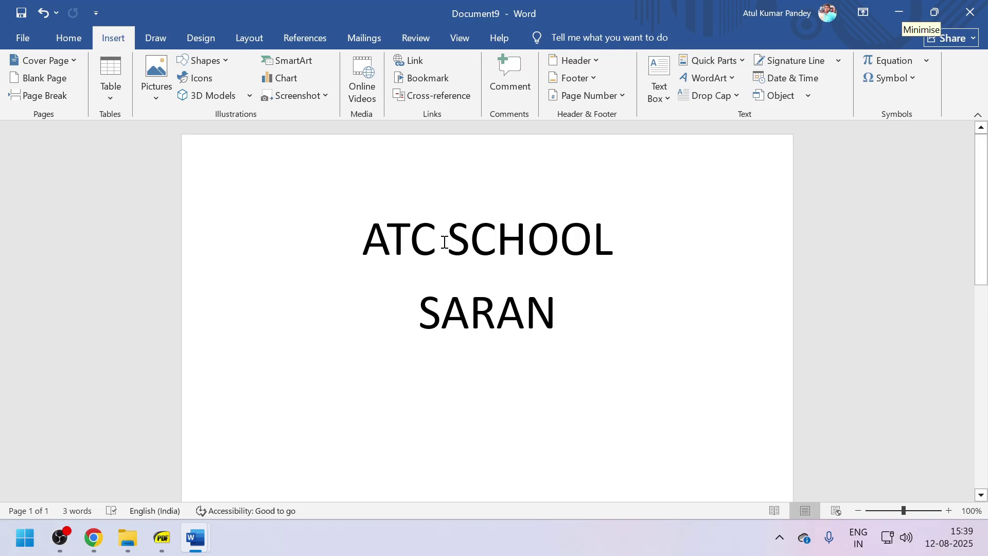
Create another blank document and insert the saved ATC SCHOOL AutoText entry.
{"action": "key", "text": "ctrl+n"}
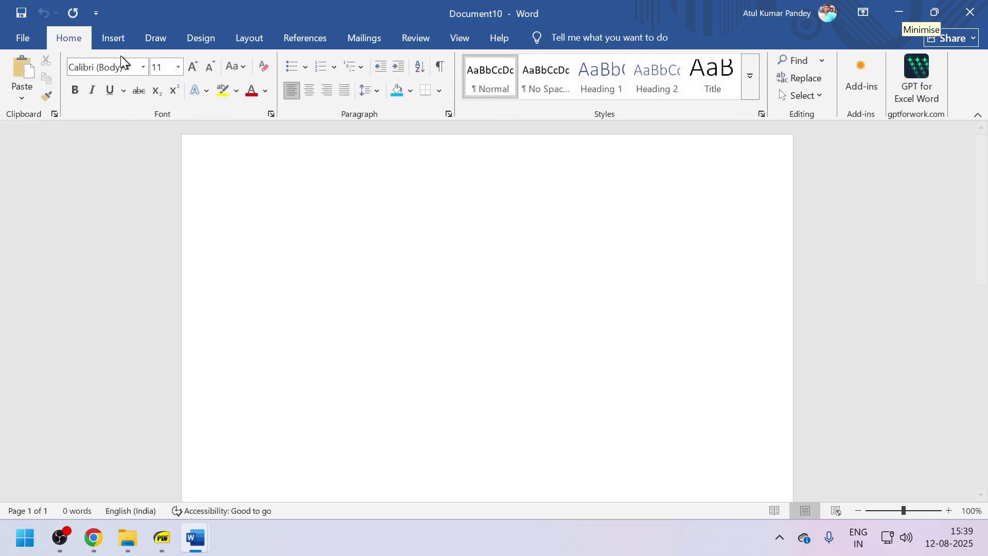
{"action": "left_click", "coordinate": [114, 37]}
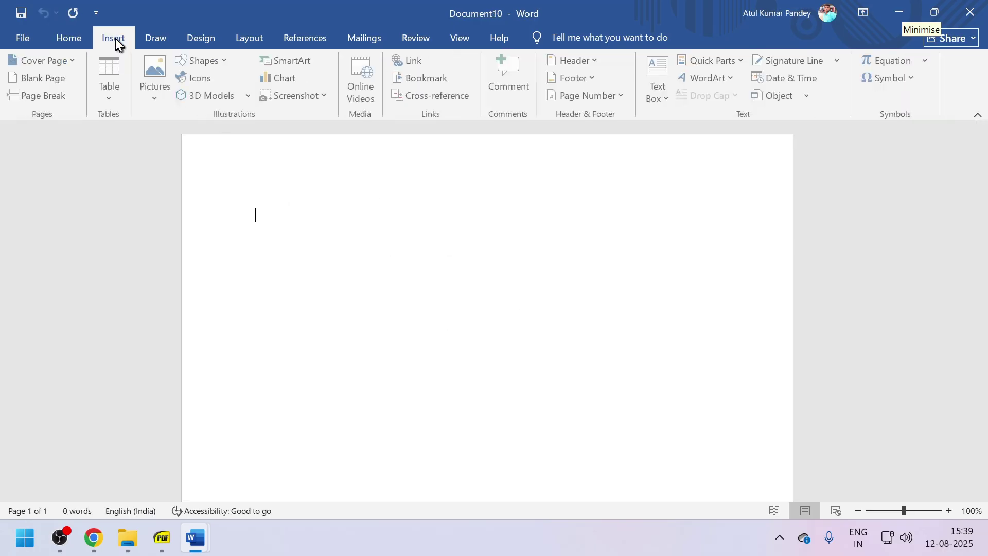
{"action": "left_click", "coordinate": [742, 60]}
{"action": "mouse_move", "coordinate": [739, 76]}
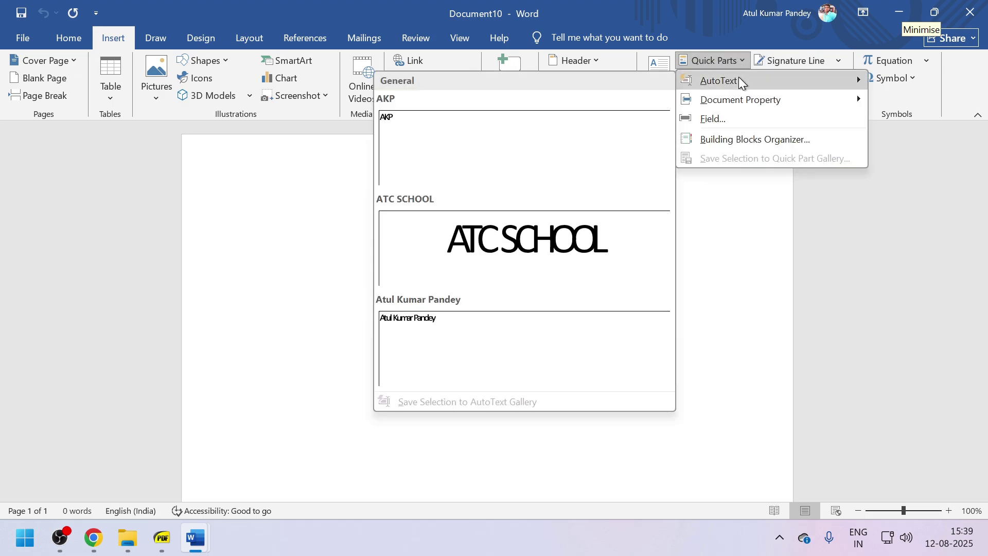
{"action": "left_click", "coordinate": [521, 253]}
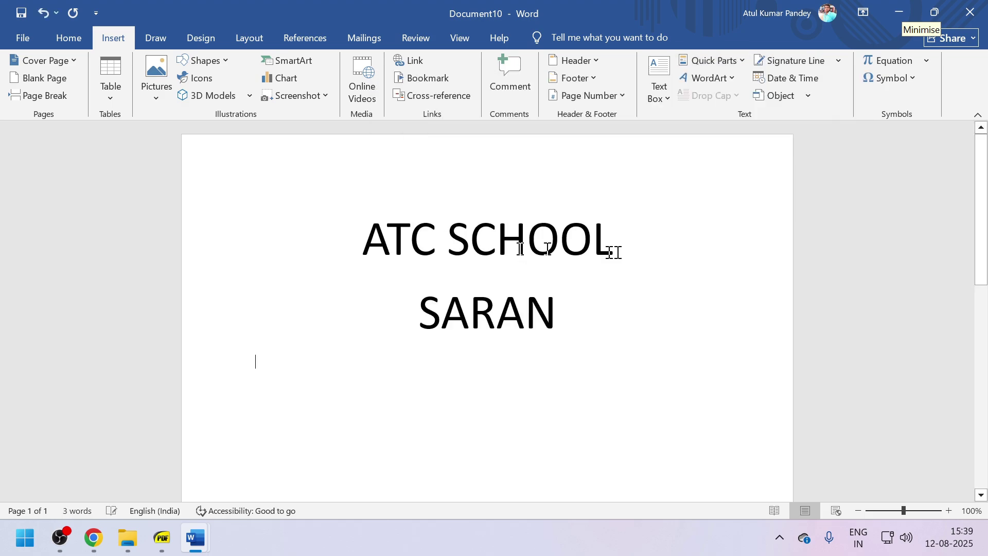
Generate sample paragraphs below the "SARAN" line with =RAND().
{"action": "left_click", "coordinate": [741, 60]}
{"action": "mouse_move", "coordinate": [748, 101]}
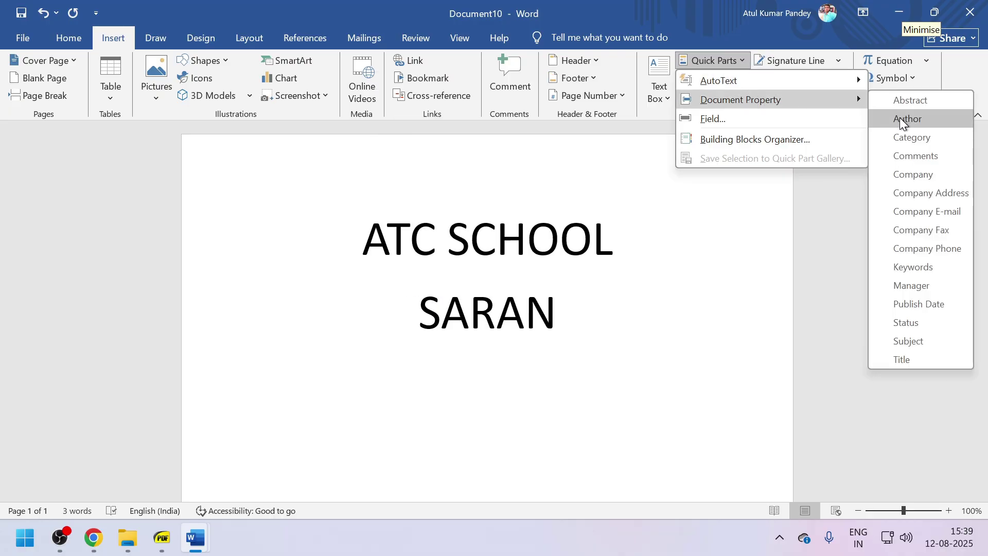
{"action": "scroll", "coordinate": [669, 334], "scroll_direction": "down", "scroll_amount": 3}
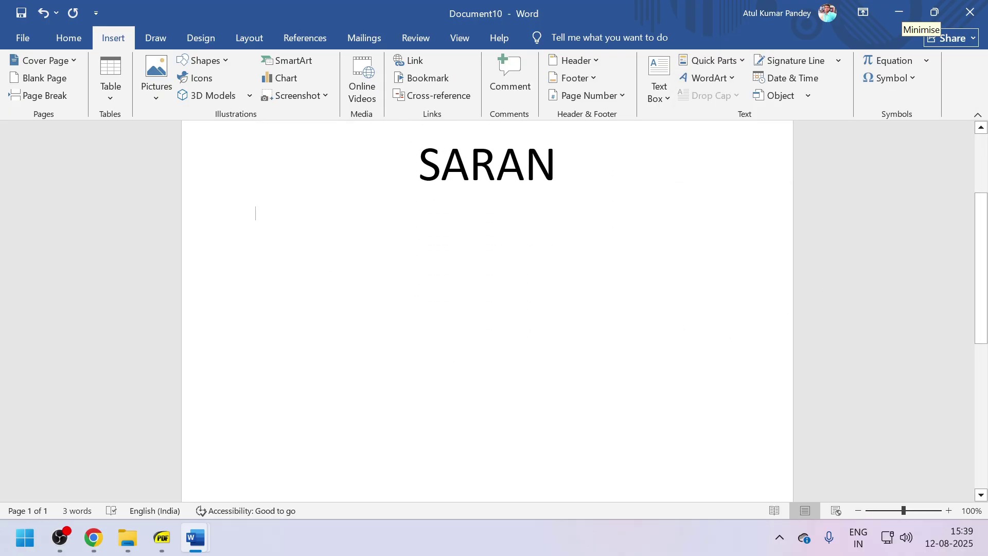
{"action": "type", "text": "=RAND"}
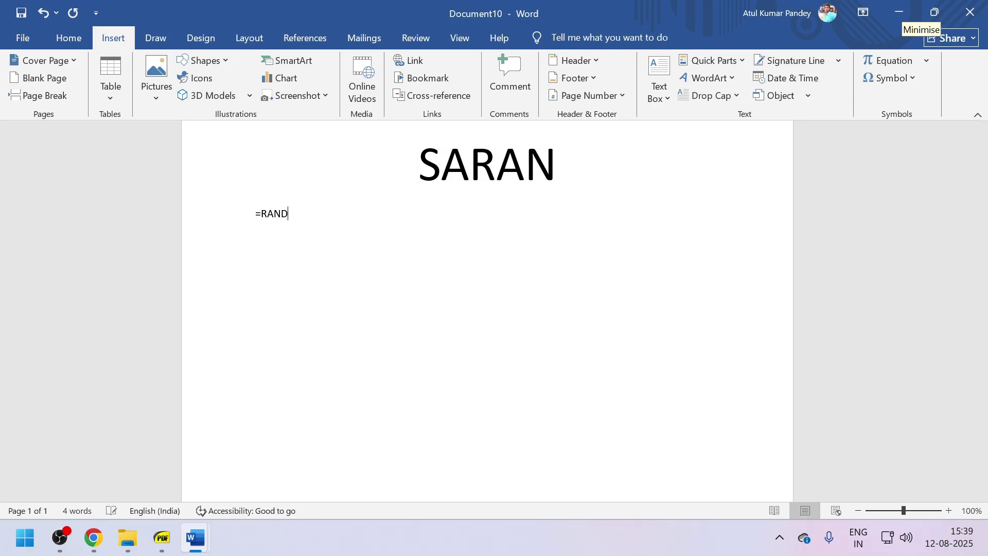
{"action": "type", "text": "()"}
{"action": "key", "text": "Return"}
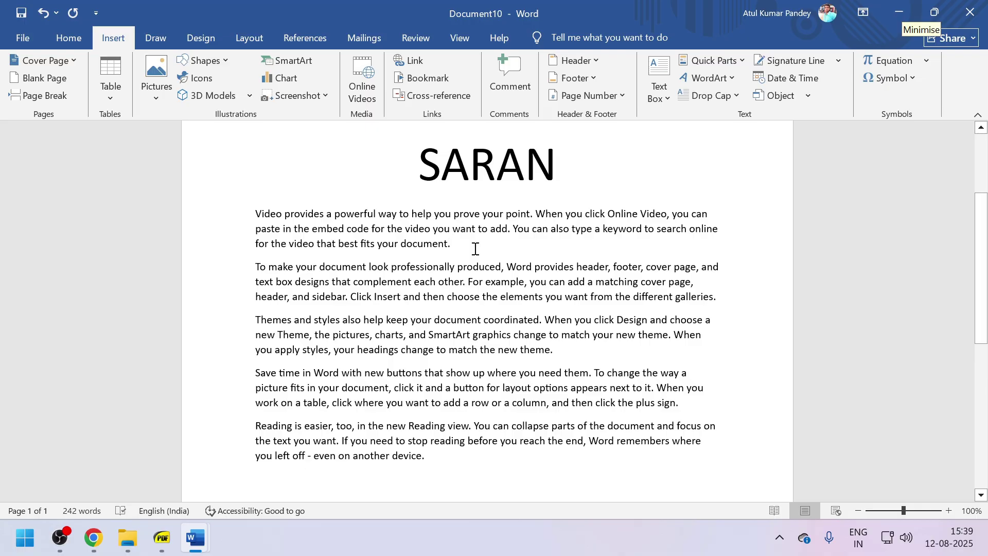
Insert the Company document property at the end of the first sample paragraph.
{"action": "left_click", "coordinate": [734, 59]}
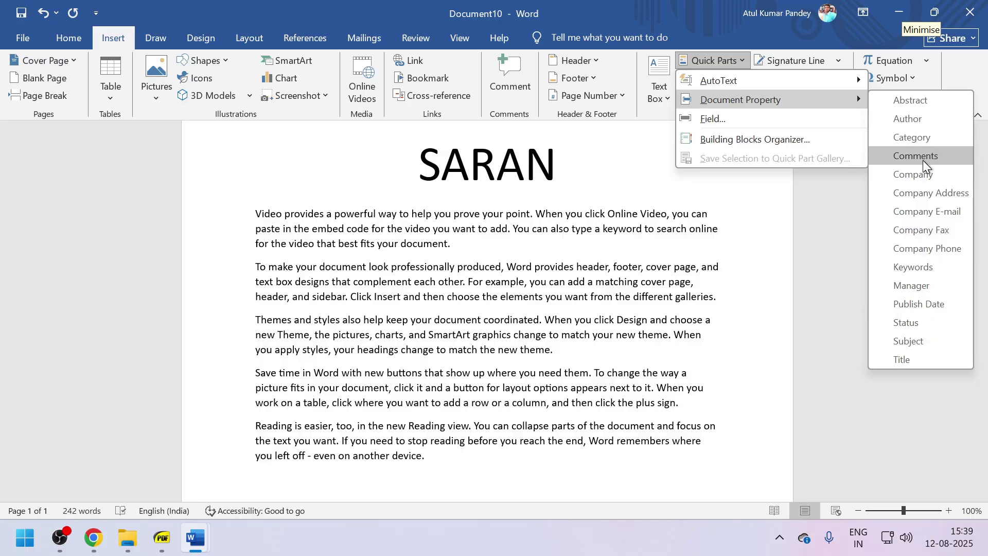
{"action": "left_click", "coordinate": [923, 175]}
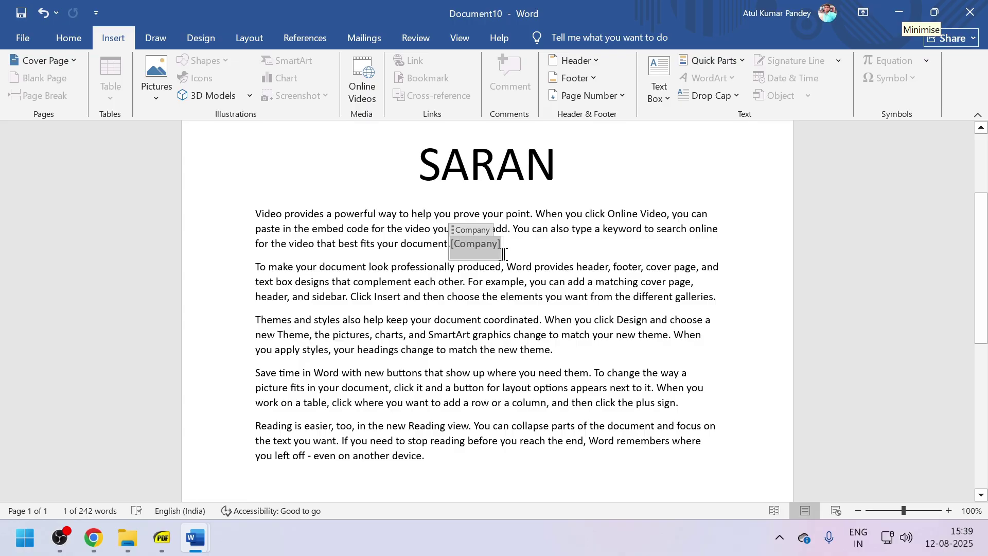
{"action": "left_click", "coordinate": [492, 334]}
{"action": "left_click", "coordinate": [586, 335]}
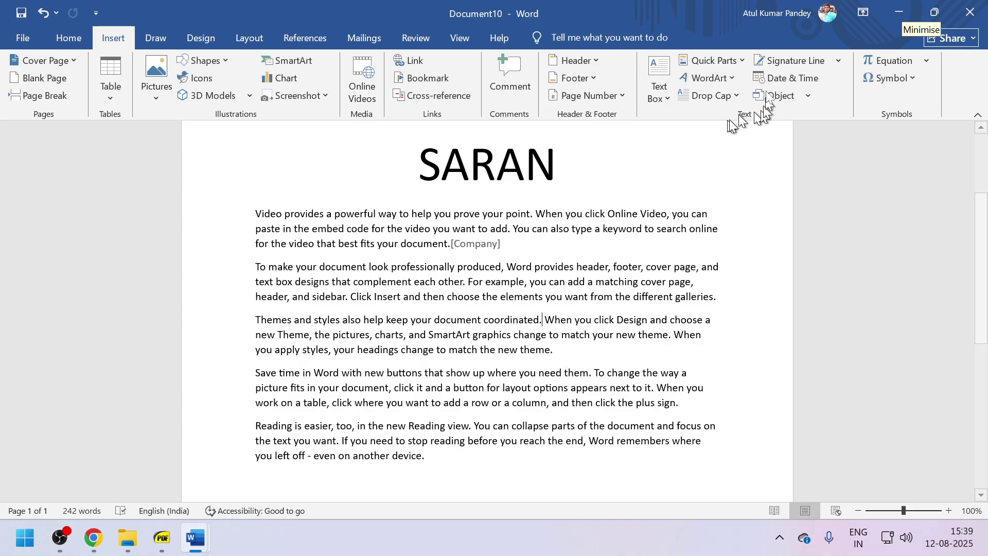
Examine the field names offered for insertion from Quick Parts, and cancel without inserting a field.
{"action": "left_click", "coordinate": [747, 66]}
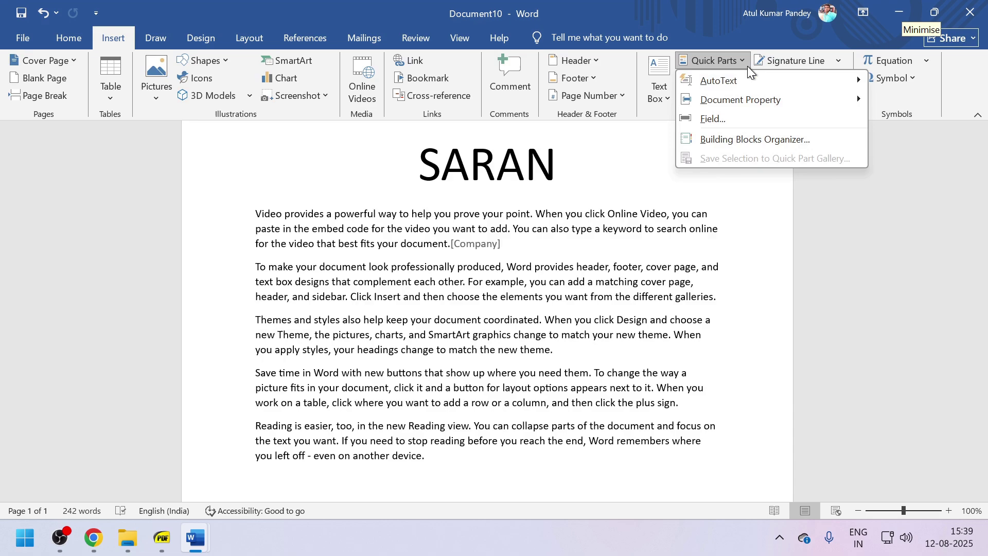
{"action": "left_click", "coordinate": [746, 124]}
{"action": "scroll", "coordinate": [294, 246], "scroll_direction": "down", "scroll_amount": 5}
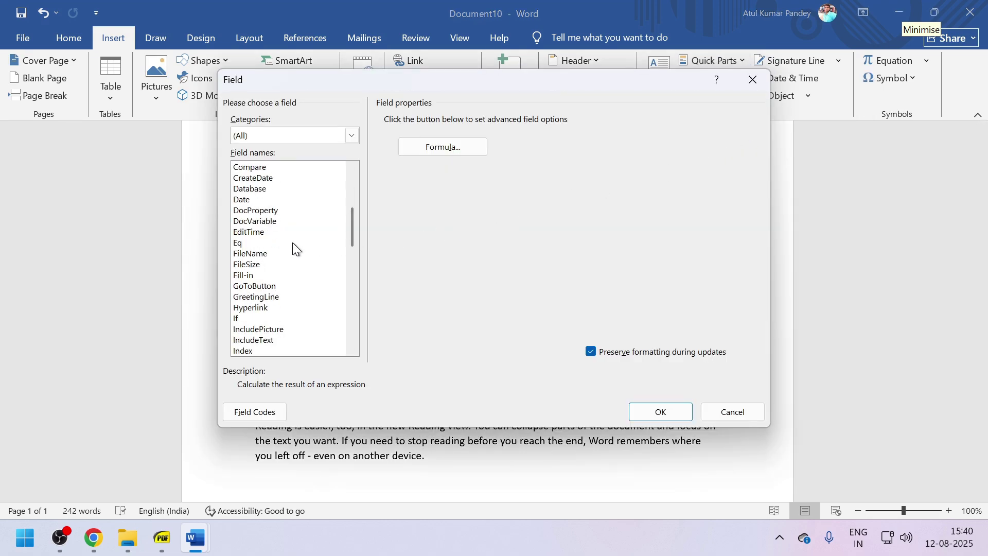
{"action": "scroll", "coordinate": [292, 246], "scroll_direction": "up", "scroll_amount": 5}
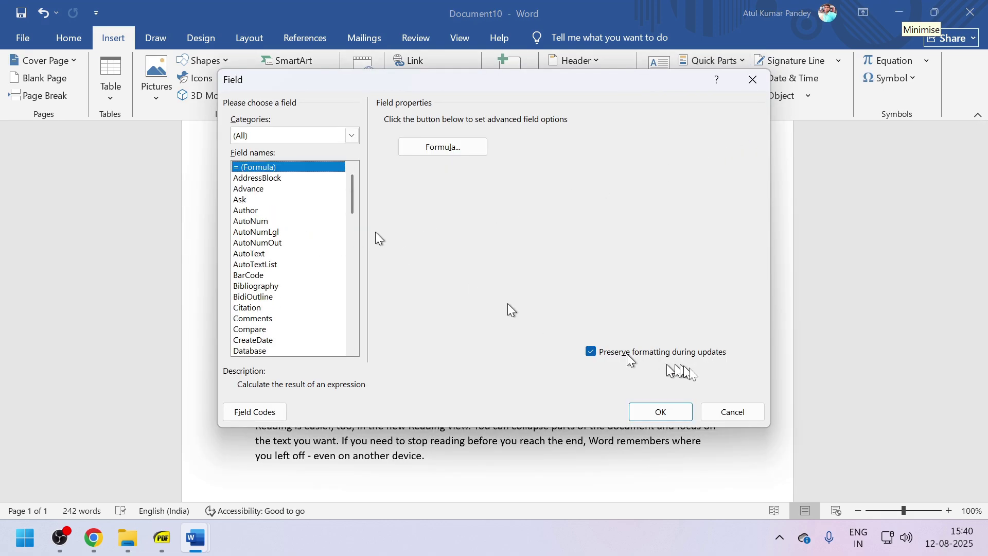
{"action": "left_click", "coordinate": [753, 414]}
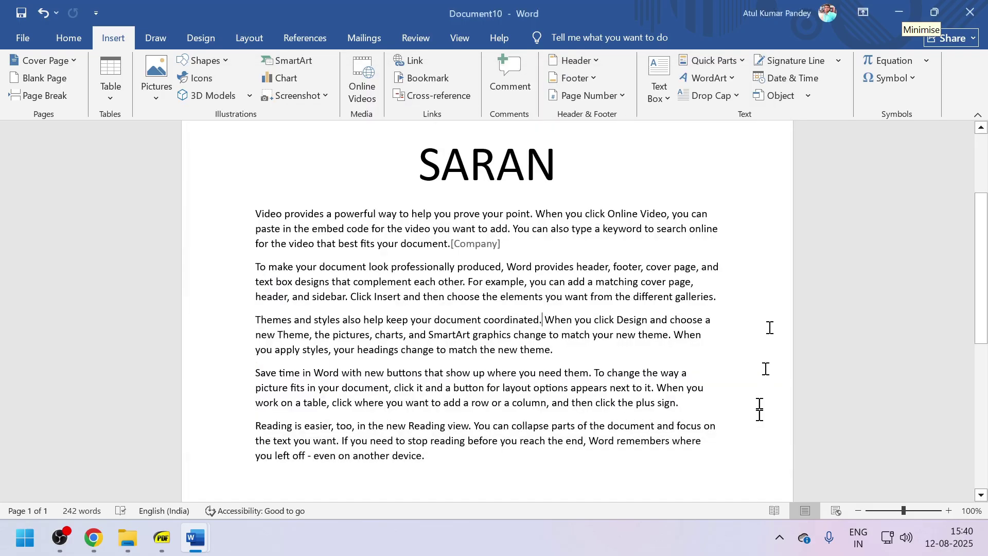
Preview the saved AutoText entries and several built-in bibliography and cover page designs in the Building Blocks Organizer.
{"action": "left_click", "coordinate": [744, 61]}
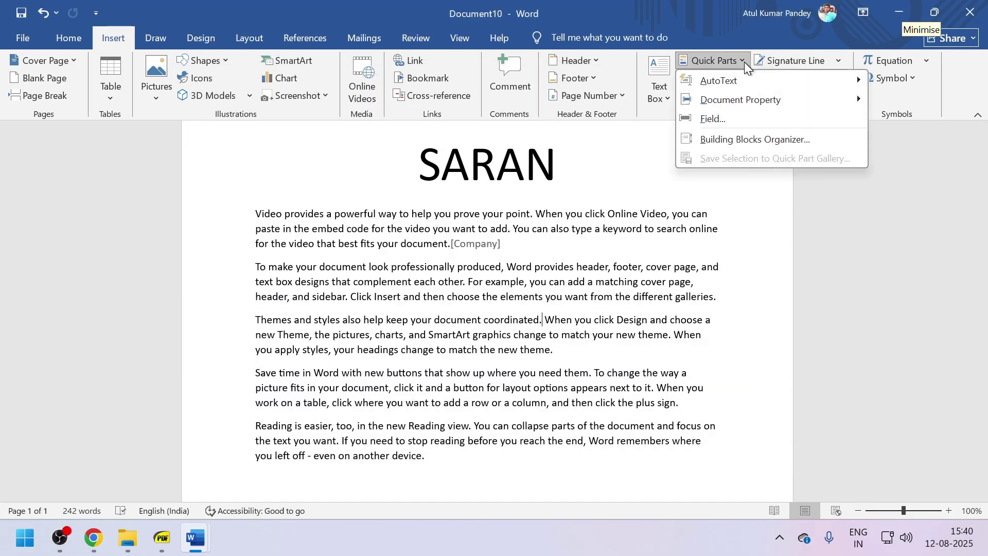
{"action": "left_click", "coordinate": [733, 137]}
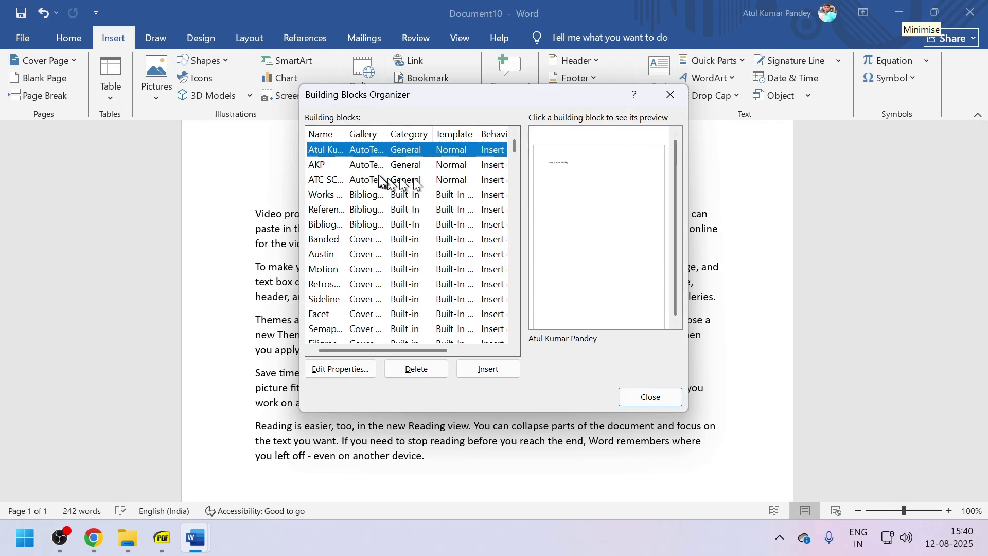
{"action": "left_click", "coordinate": [353, 164]}
{"action": "left_click", "coordinate": [348, 179]}
{"action": "left_click", "coordinate": [347, 195]}
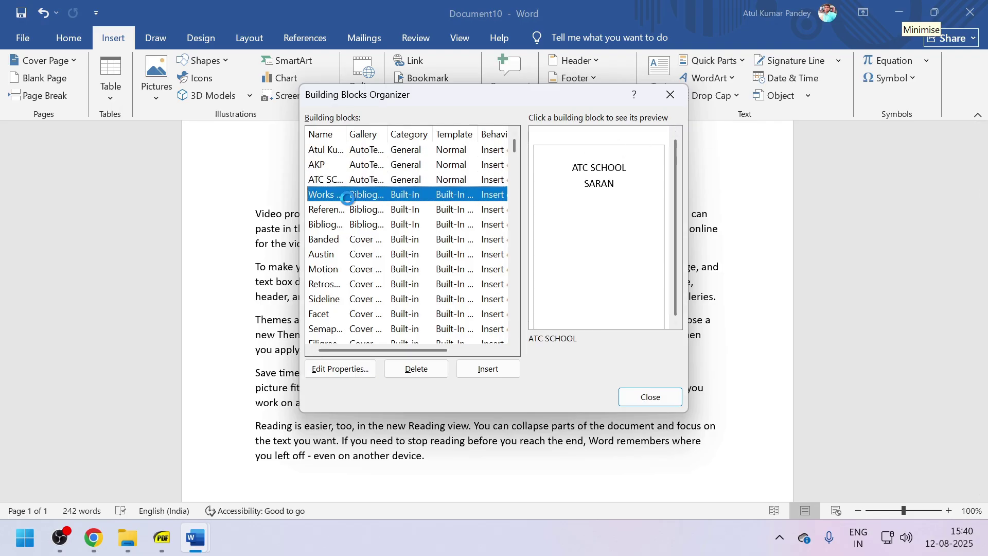
{"action": "left_click", "coordinate": [347, 240]}
{"action": "left_click", "coordinate": [345, 268]}
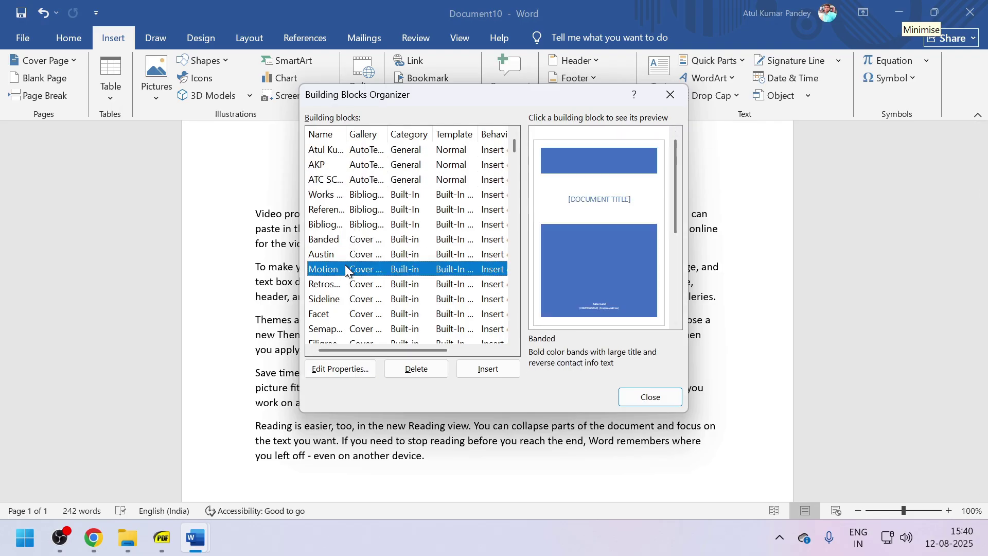
{"action": "left_click", "coordinate": [345, 299]}
Insert the Semaphore cover page from the building blocks and look over the resulting pages.
{"action": "left_click", "coordinate": [347, 328]}
{"action": "scroll", "coordinate": [347, 329], "scroll_direction": "down", "scroll_amount": 2}
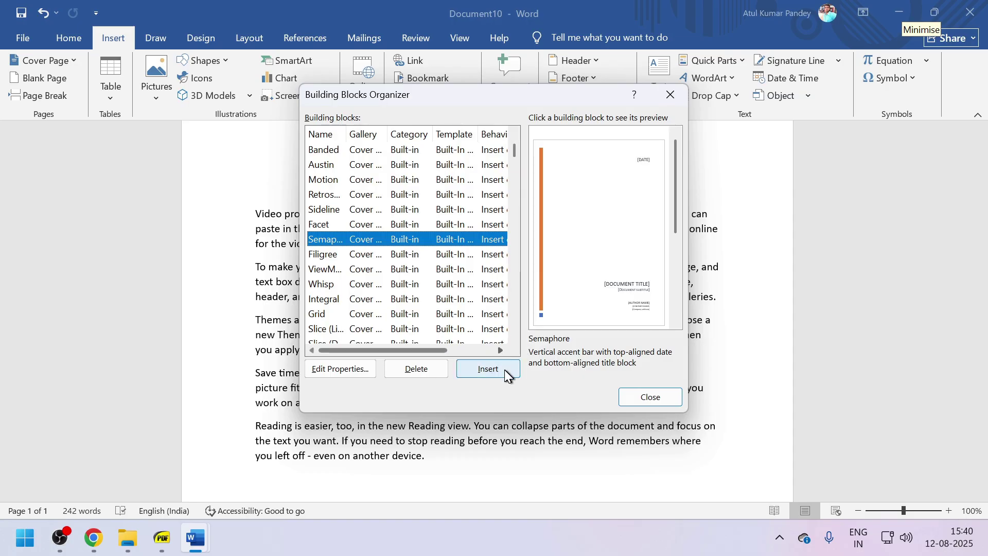
{"action": "left_click", "coordinate": [488, 369]}
{"action": "scroll", "coordinate": [485, 278], "scroll_direction": "up", "scroll_amount": 2}
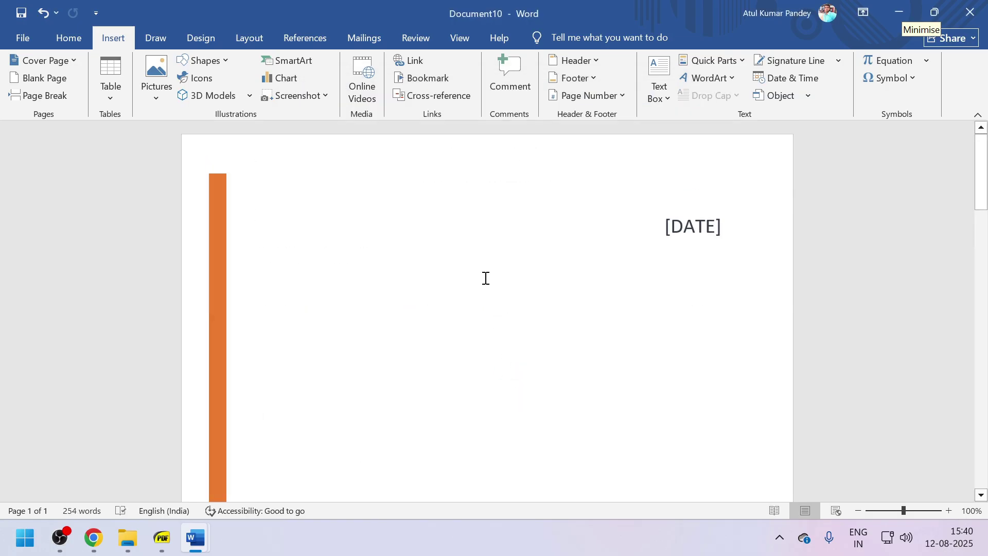
{"action": "scroll", "coordinate": [478, 284], "scroll_direction": "down", "scroll_amount": 5}
{"action": "scroll", "coordinate": [468, 273], "scroll_direction": "down", "scroll_amount": 4}
{"action": "scroll", "coordinate": [463, 265], "scroll_direction": "up", "scroll_amount": 5}
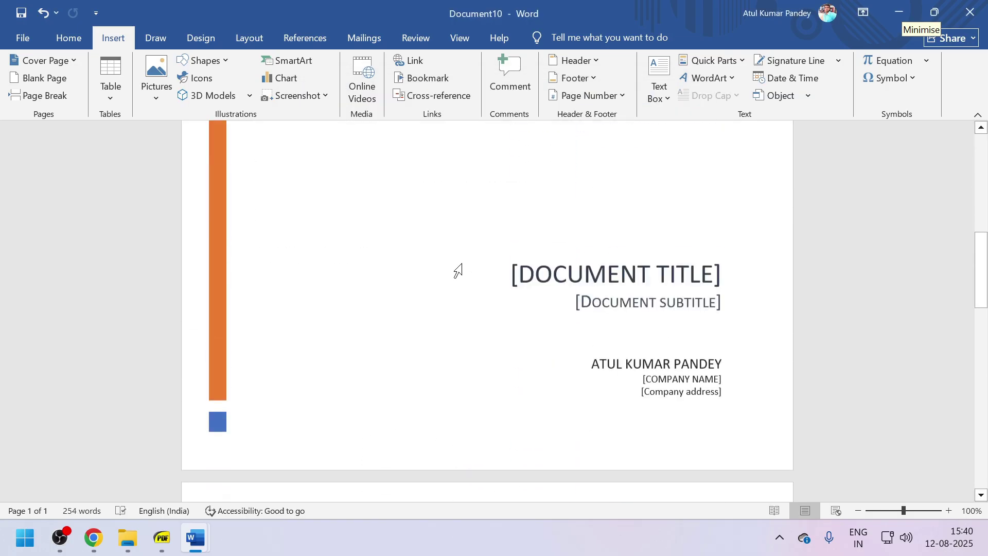
{"action": "scroll", "coordinate": [458, 268], "scroll_direction": "up", "scroll_amount": 3}
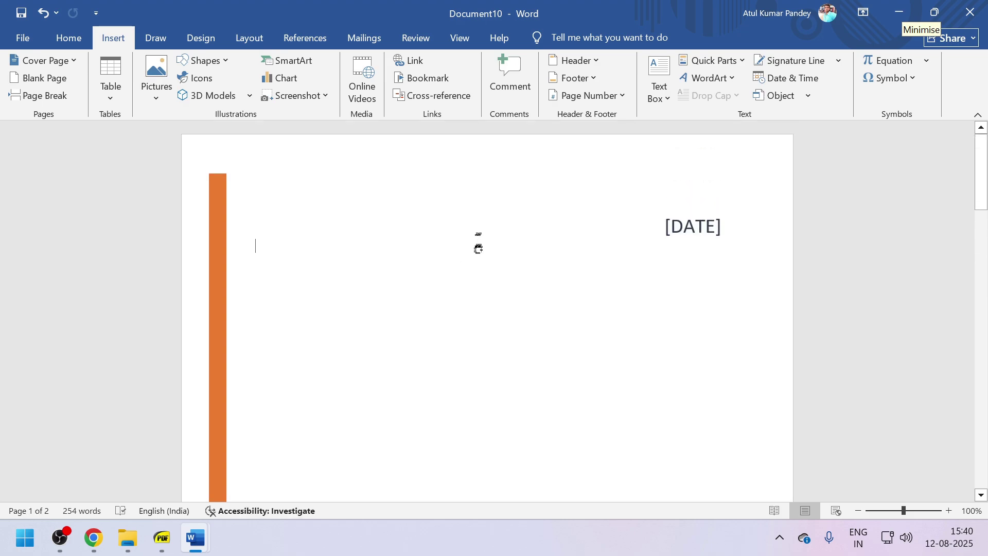
{"action": "scroll", "coordinate": [479, 242], "scroll_direction": "up", "scroll_amount": 1}
Add orange-filled WordArt reading "VGFRRTGRTTR" near the top of the cover page.
{"action": "left_click", "coordinate": [731, 78]}
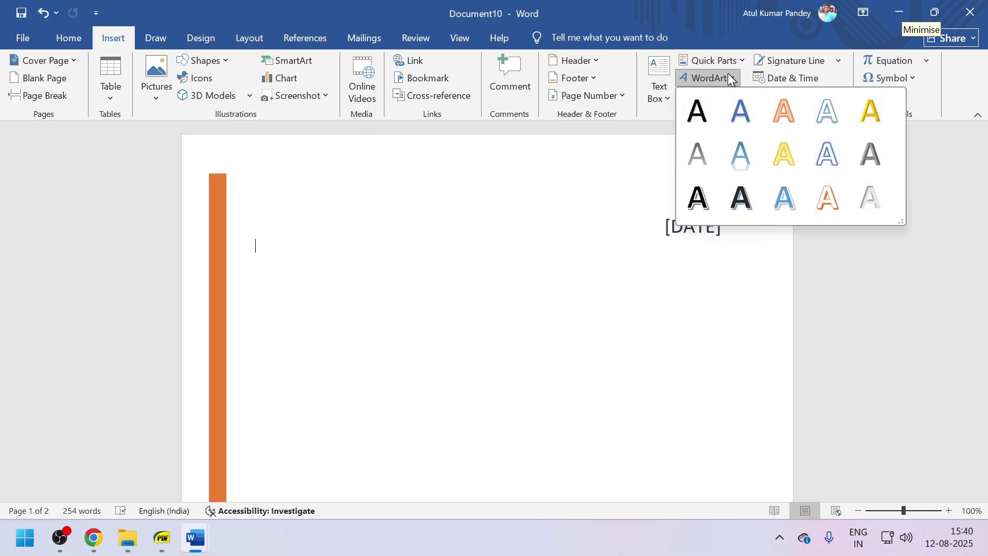
{"action": "left_click", "coordinate": [787, 115]}
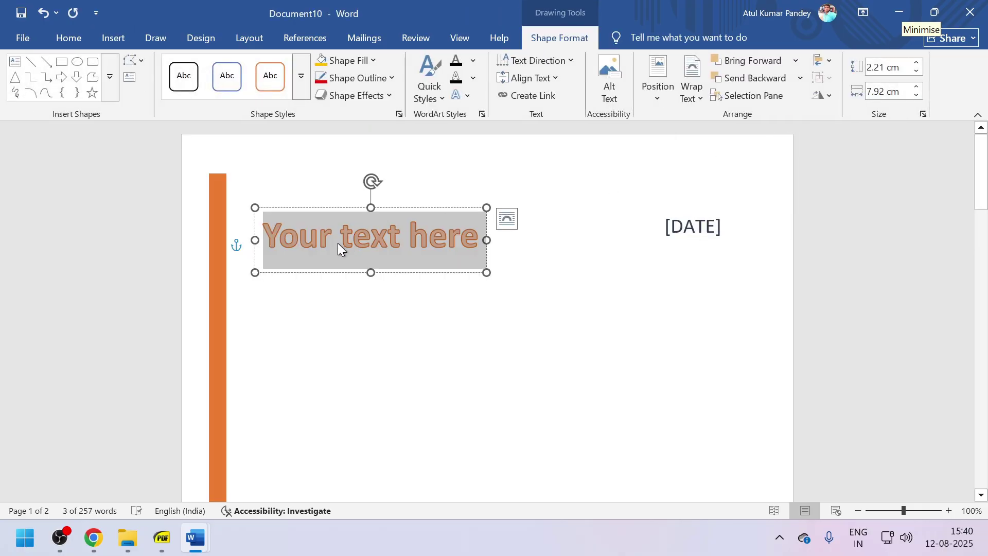
{"action": "type", "text": "VGFRRTGRTTR"}
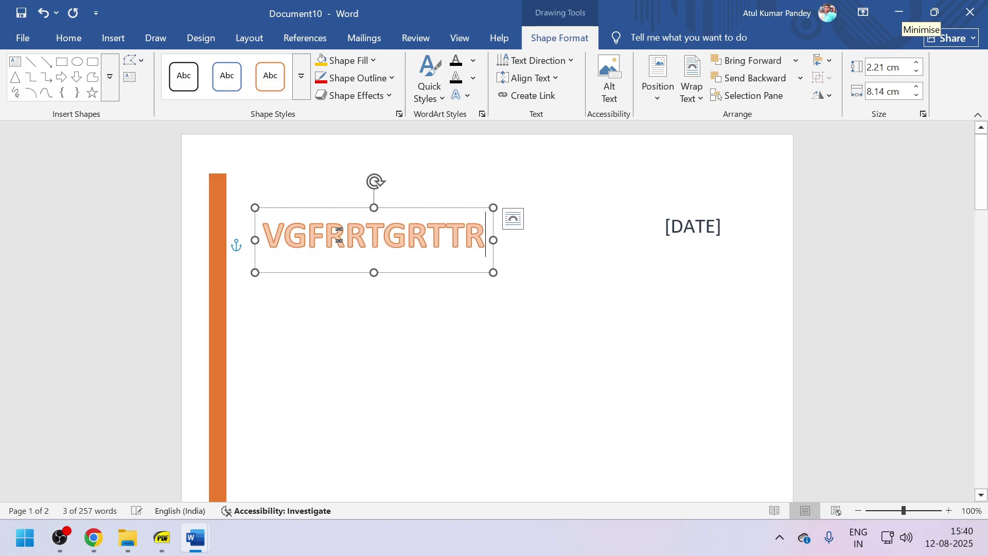
{"action": "left_click", "coordinate": [106, 34]}
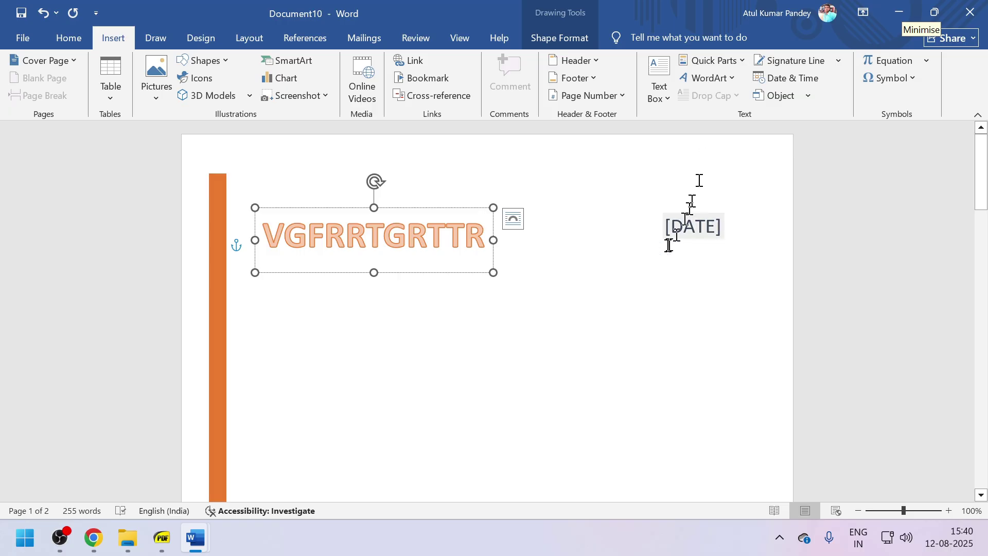
{"action": "left_click", "coordinate": [593, 279]}
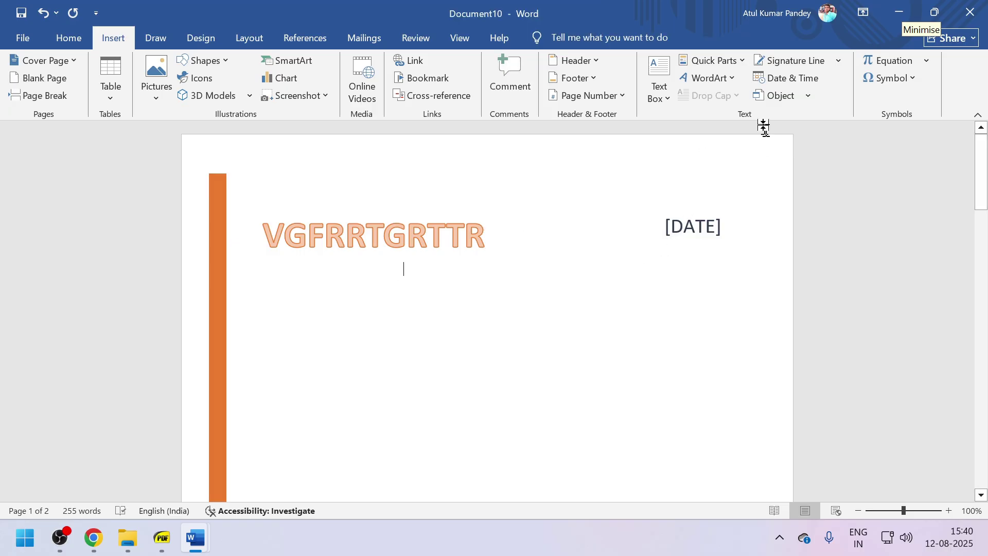
Apply a Dropped drop cap to the first sample paragraph below "SARAN".
{"action": "scroll", "coordinate": [379, 489], "scroll_direction": "down", "scroll_amount": 10}
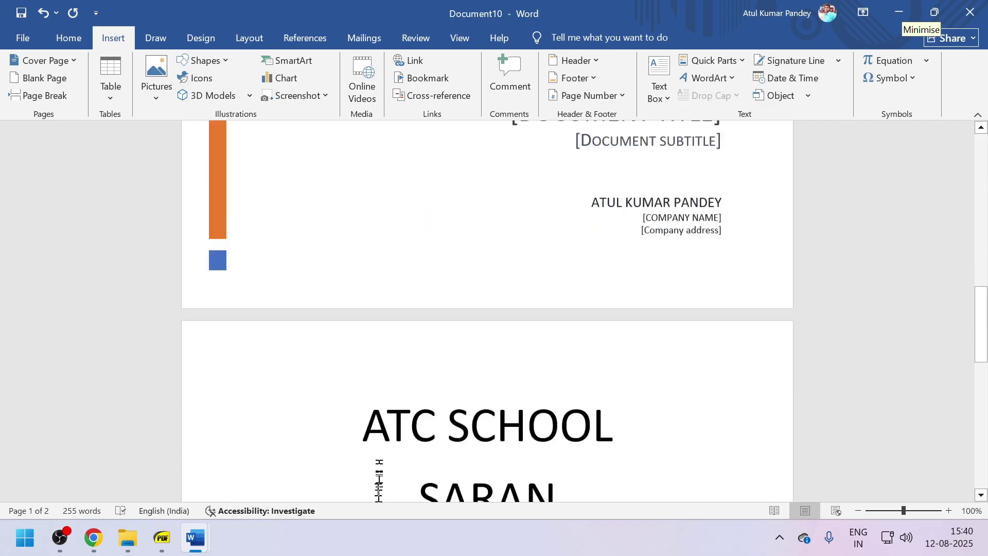
{"action": "scroll", "coordinate": [379, 489], "scroll_direction": "down", "scroll_amount": 6}
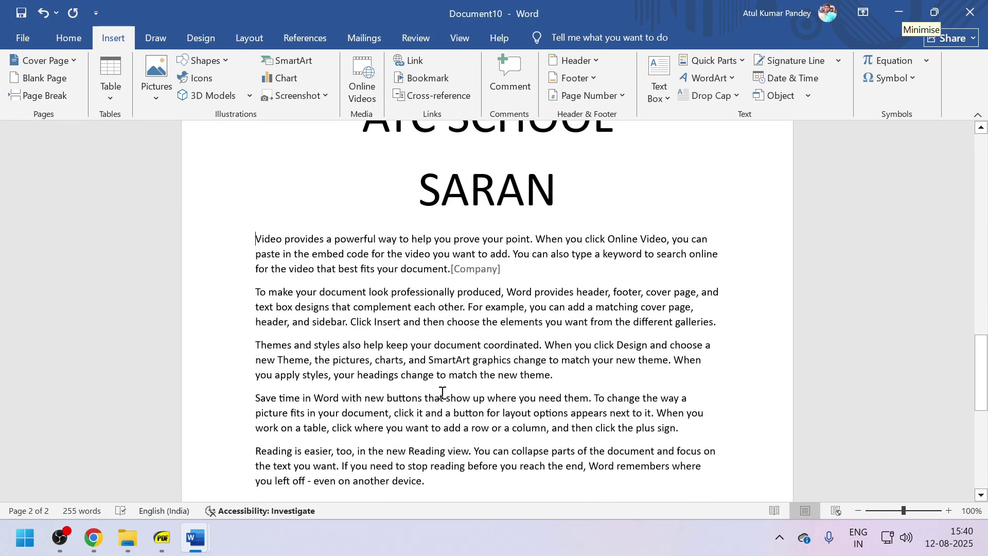
{"action": "left_click", "coordinate": [709, 97]}
{"action": "left_click", "coordinate": [717, 157]}
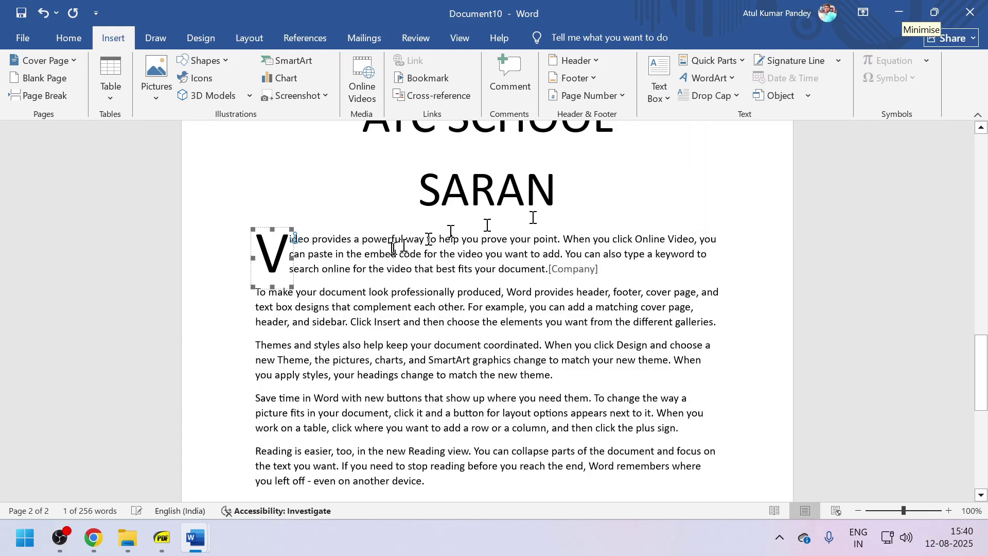
Set the first paragraph's drop cap to span 10 lines, keeping the Dropped position.
{"action": "left_click", "coordinate": [314, 278]}
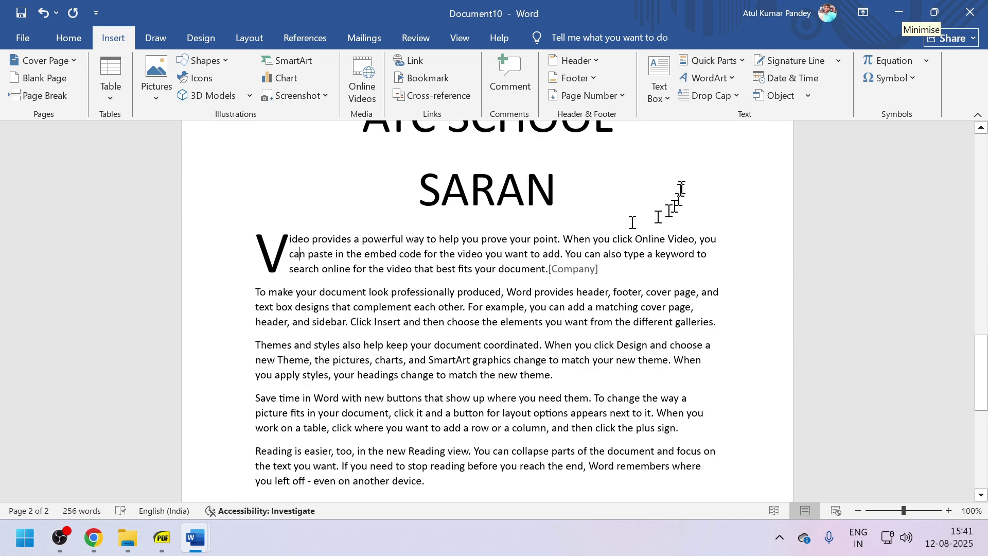
{"action": "left_click", "coordinate": [712, 98]}
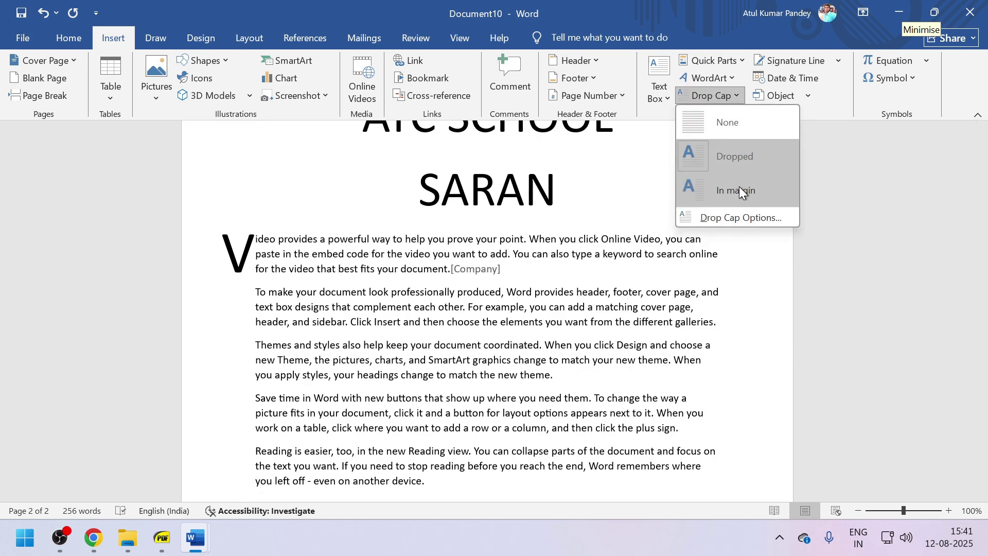
{"action": "left_click", "coordinate": [738, 218]}
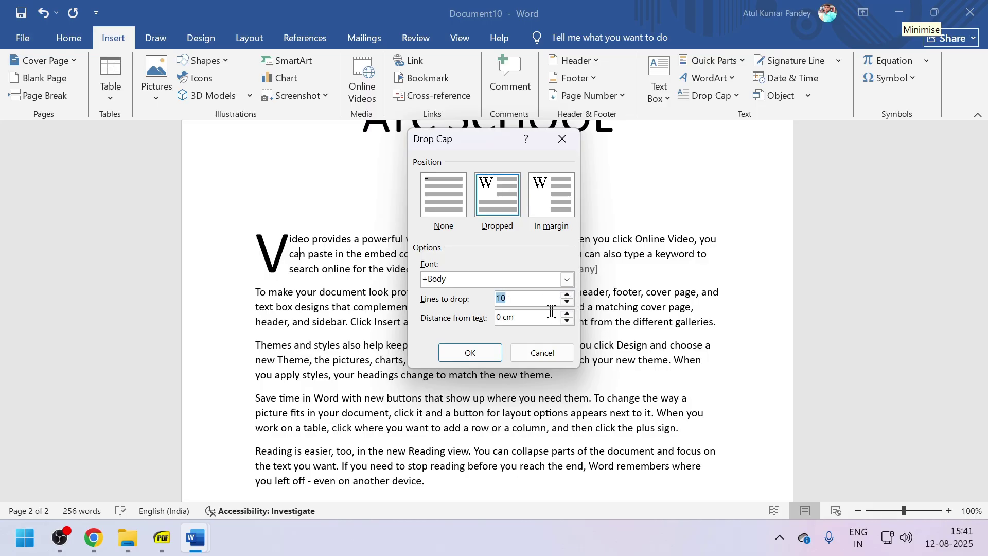
{"action": "left_click", "coordinate": [468, 353]}
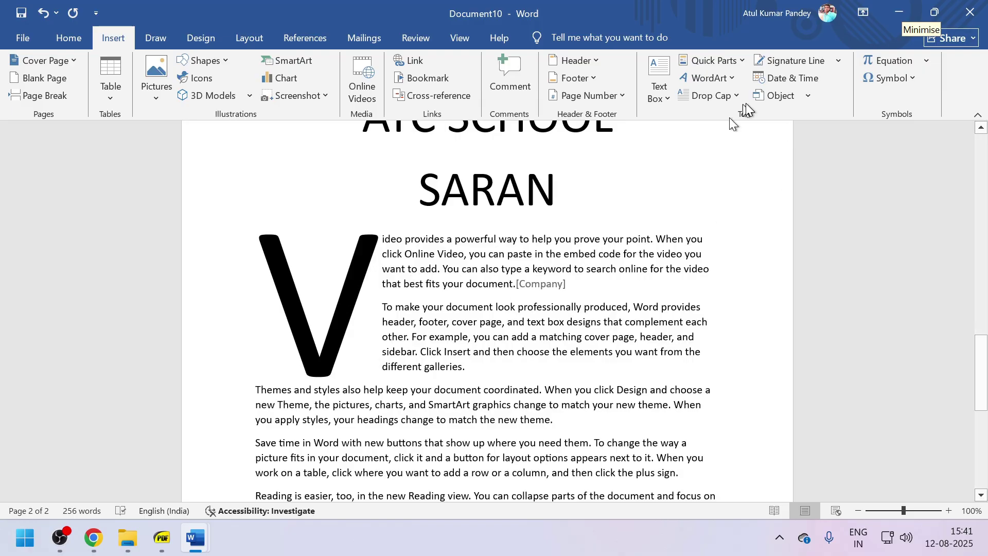
Insert a signature line in the first paragraph with the suggested signer's name and the title "CM", and select it.
{"action": "left_click", "coordinate": [786, 63]}
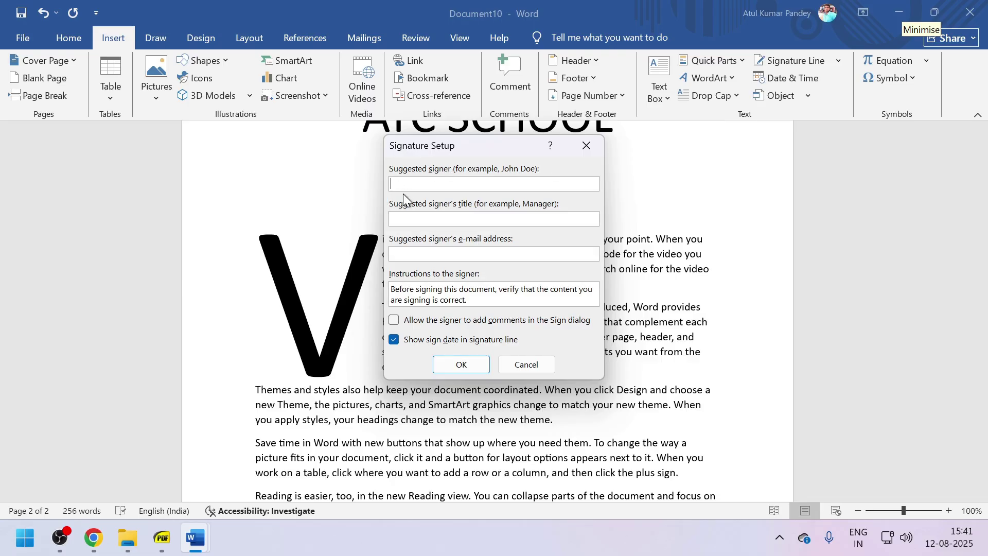
{"action": "type", "text": "NARENDRA"}
{"action": "left_click", "coordinate": [462, 364]}
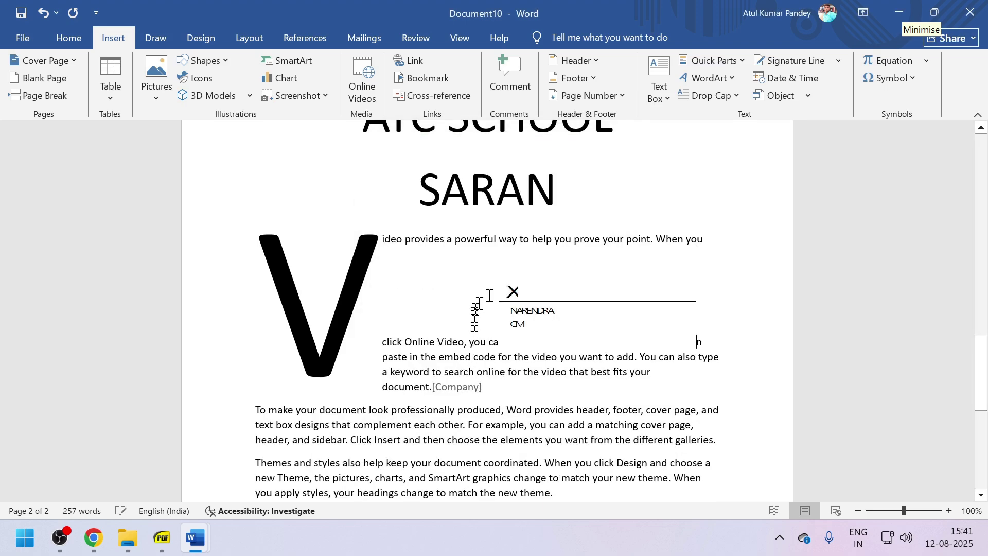
{"action": "left_click", "coordinate": [566, 308]}
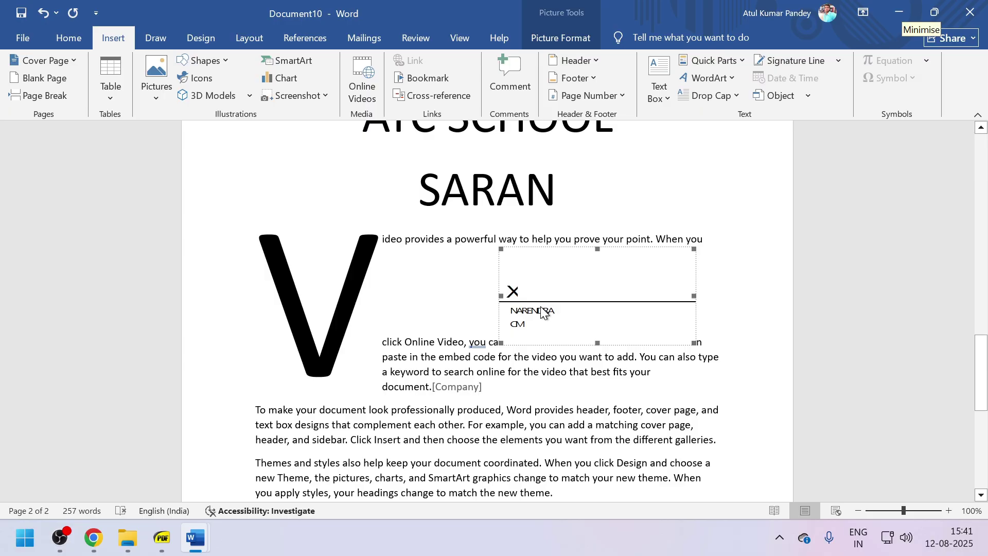
{"action": "left_click", "coordinate": [544, 308]}
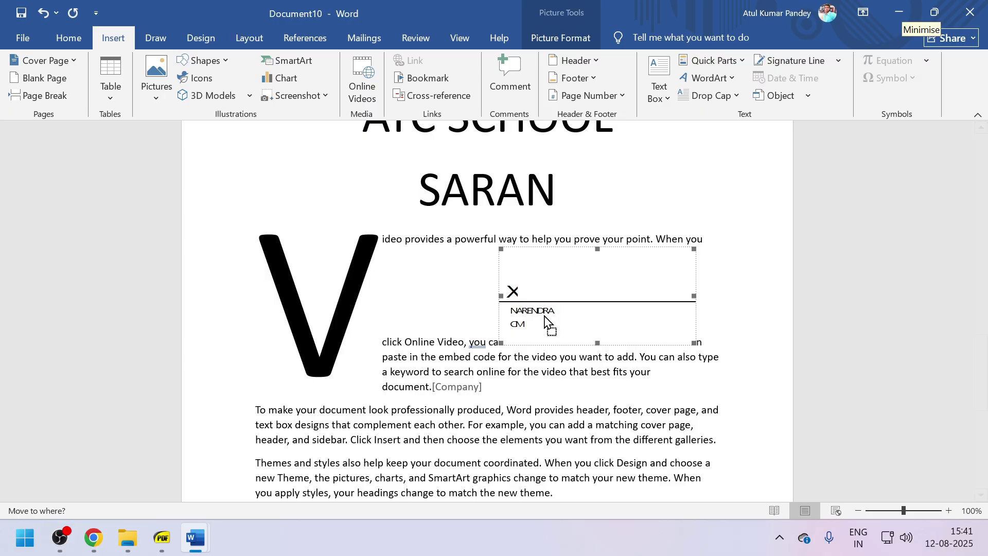
Insert the current time in the "3:41 PM" format before "the elements" in the second sample paragraph, and select it.
{"action": "scroll", "coordinate": [544, 303], "scroll_direction": "down", "scroll_amount": 4}
{"action": "scroll", "coordinate": [544, 299], "scroll_direction": "up", "scroll_amount": 3}
{"action": "left_click", "coordinate": [544, 308]}
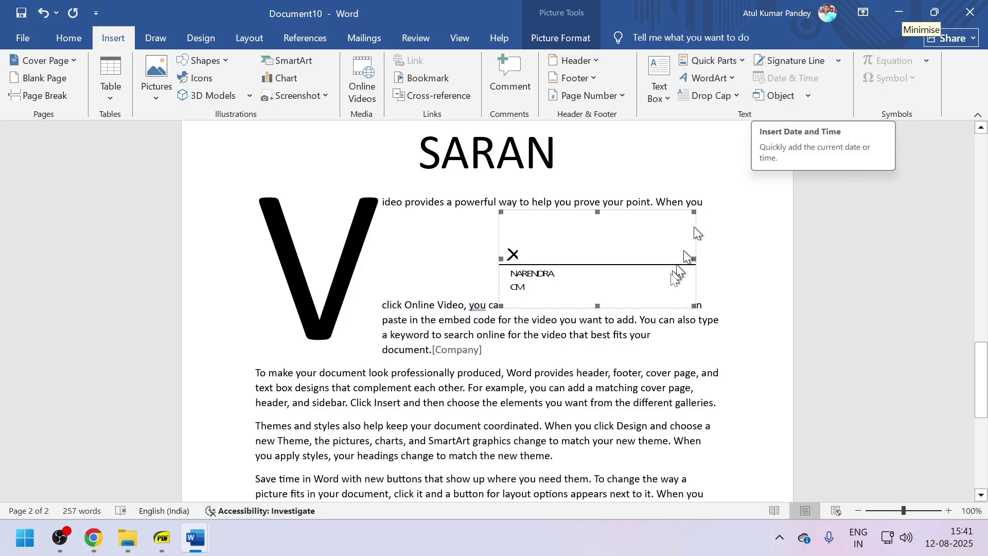
{"action": "left_click", "coordinate": [601, 367]}
{"action": "left_click", "coordinate": [514, 402]}
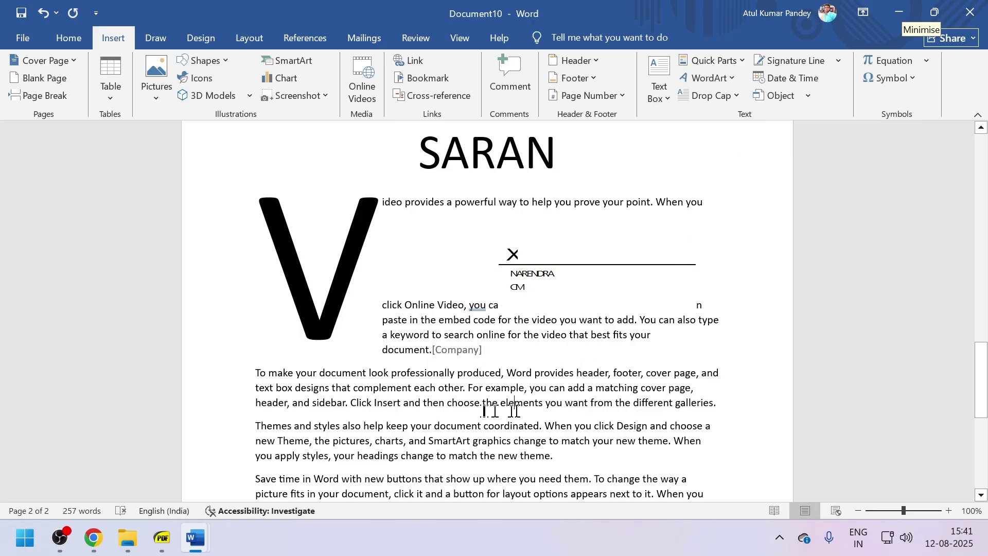
{"action": "left_click", "coordinate": [783, 78]}
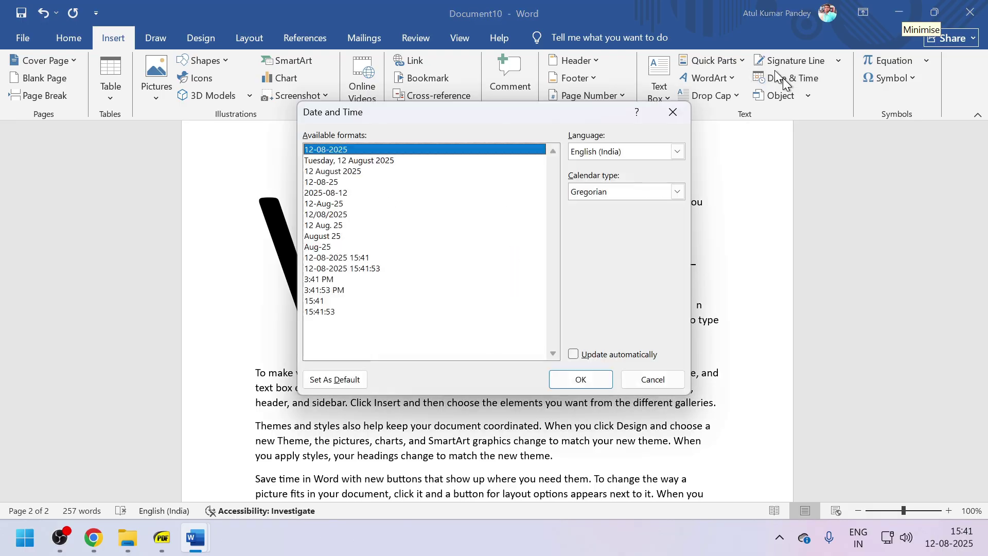
{"action": "left_click", "coordinate": [426, 269]}
{"action": "left_click", "coordinate": [361, 279]}
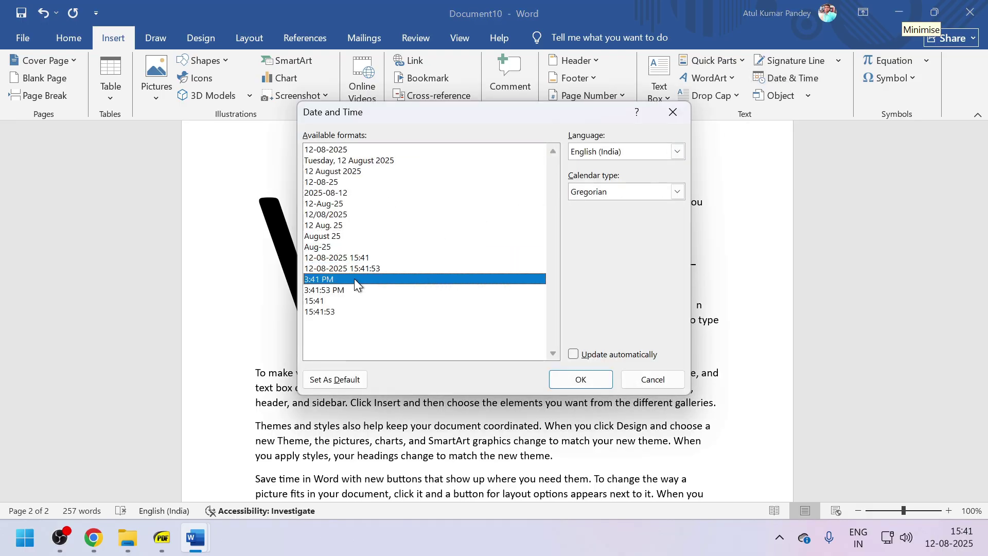
{"action": "left_click", "coordinate": [575, 380]}
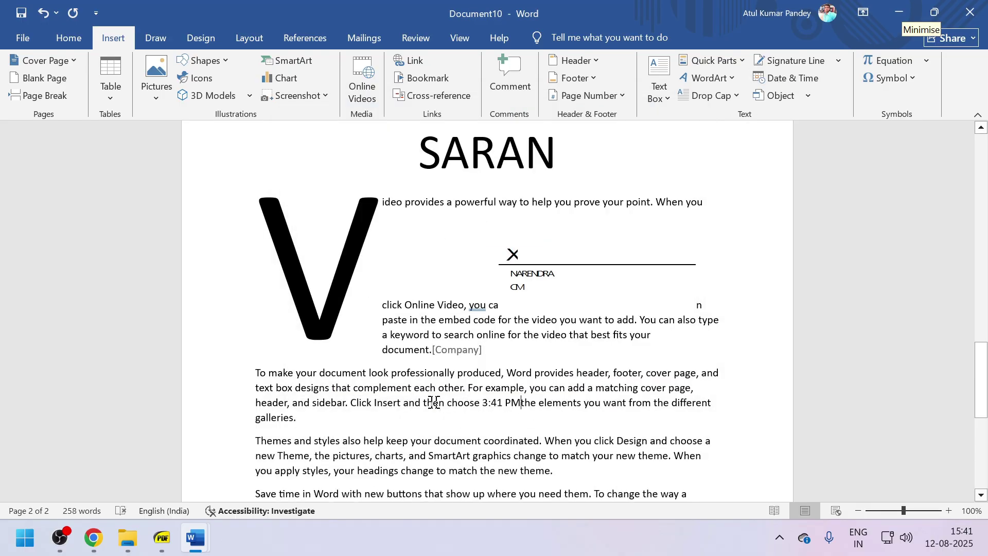
{"action": "left_click_drag", "start_coordinate": [474, 402], "coordinate": [520, 407]}
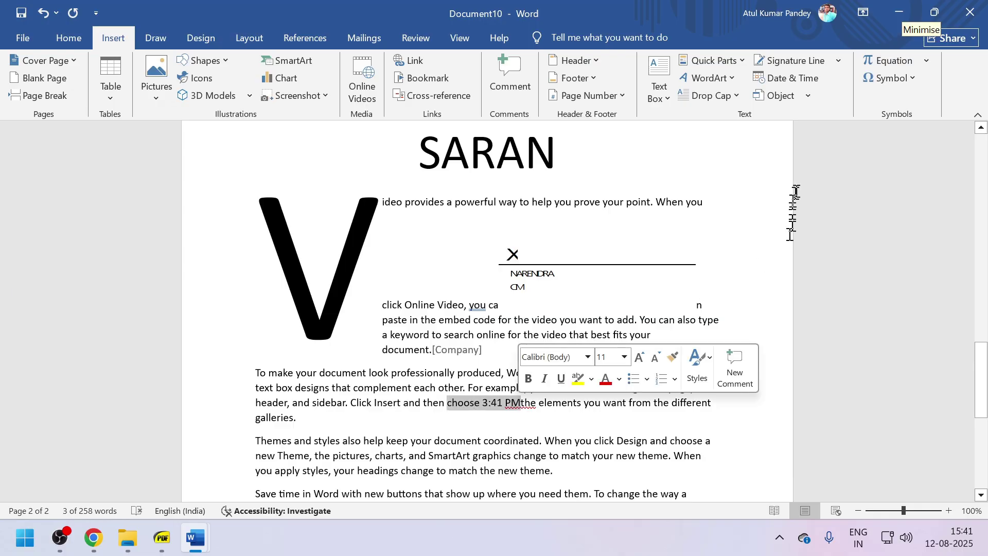
Insert a new Paintbrush Picture object just before the inserted time in the second paragraph.
{"action": "left_click", "coordinate": [807, 97]}
{"action": "key", "text": "Escape"}
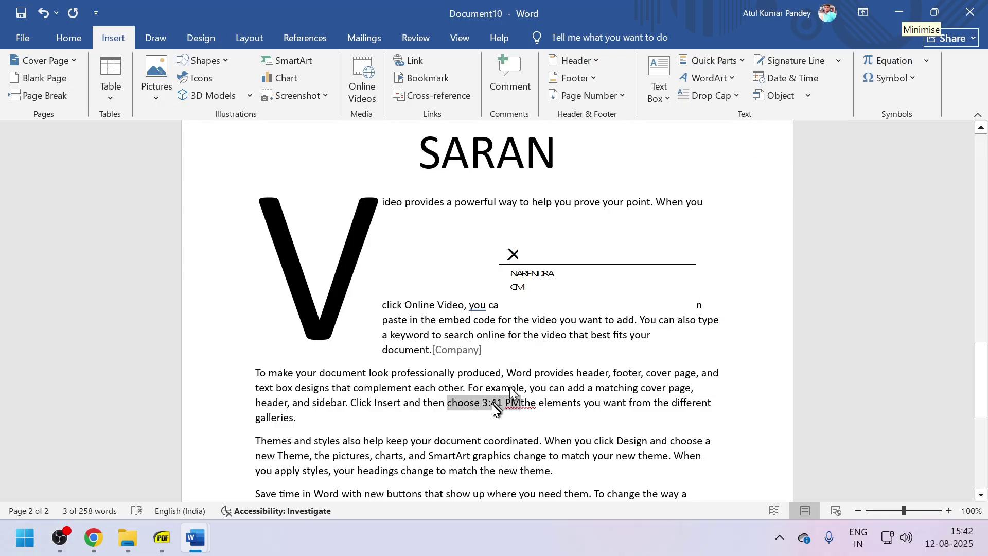
{"action": "left_click", "coordinate": [510, 301]}
{"action": "key", "text": "Left"}
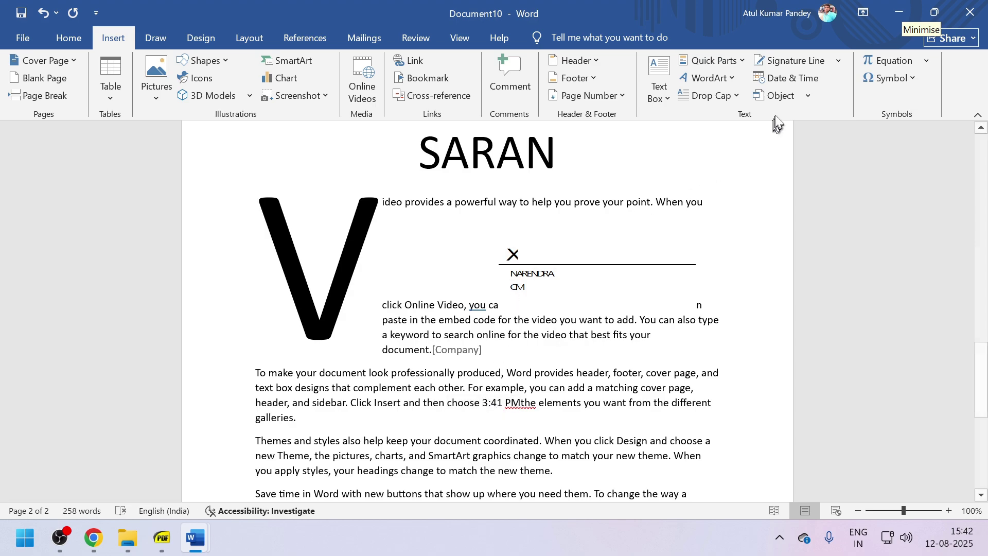
{"action": "left_click", "coordinate": [767, 96]}
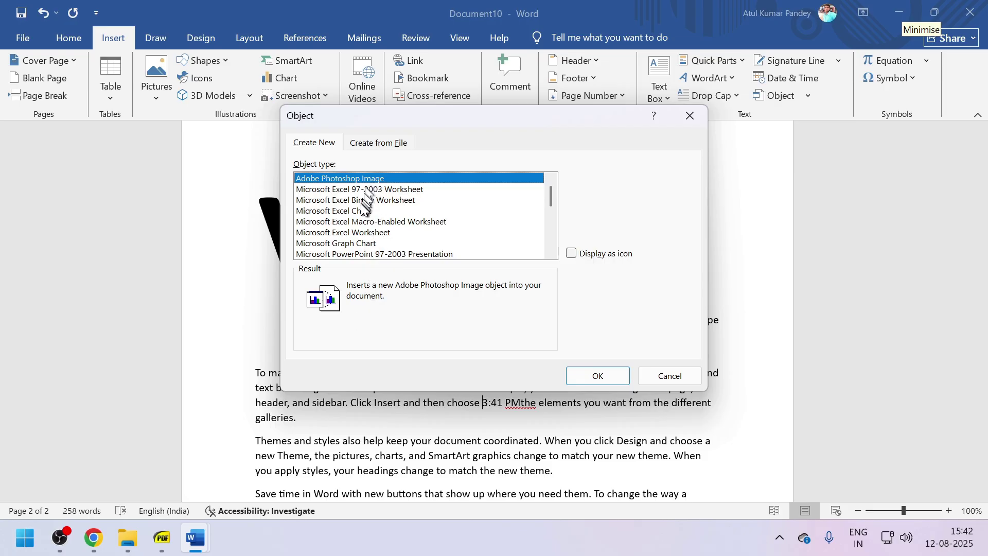
{"action": "scroll", "coordinate": [363, 210], "scroll_direction": "down", "scroll_amount": 5}
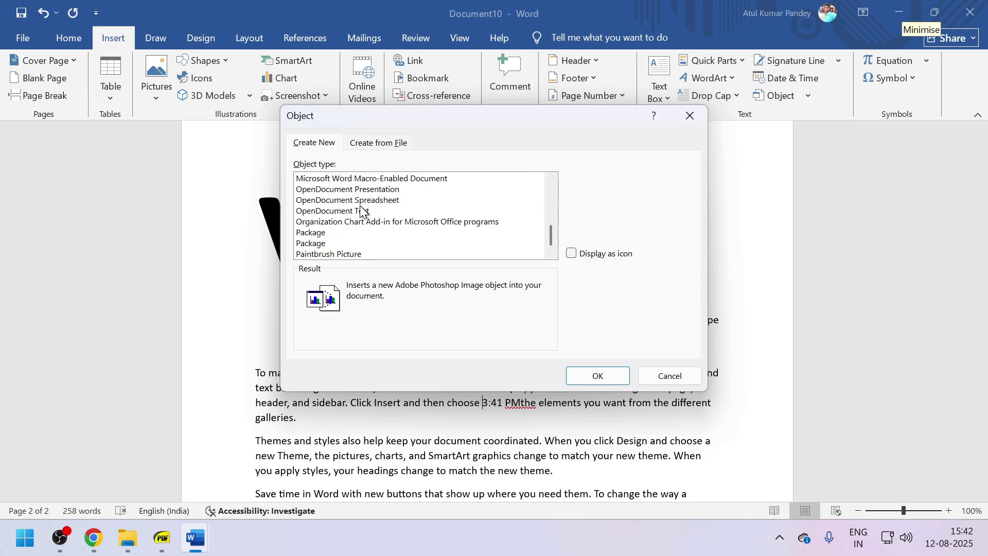
{"action": "left_click", "coordinate": [332, 255]}
{"action": "left_click", "coordinate": [595, 376]}
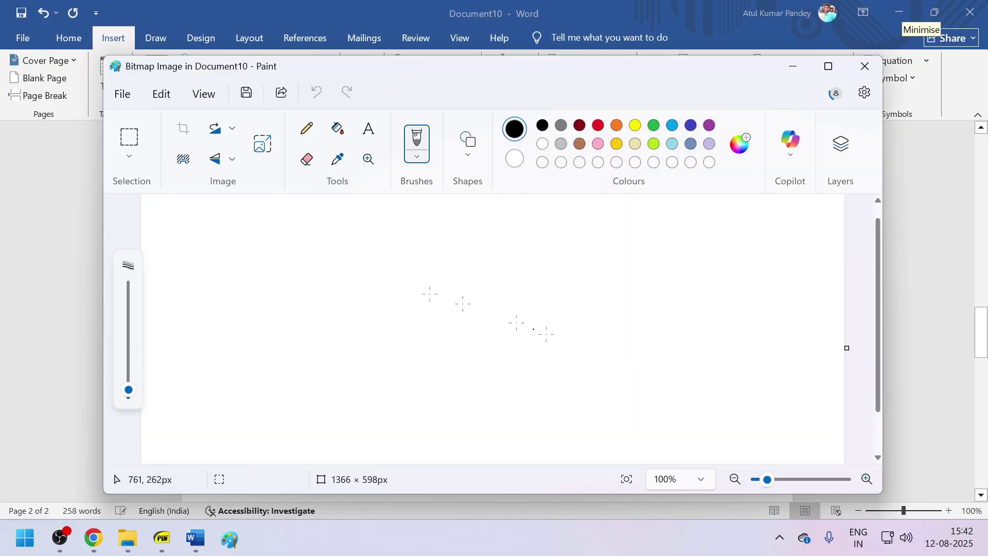
Draw overlapping black freehand loops in the Paint bitmap, return to Word and select the embedded drawing.
{"action": "mouse_move", "coordinate": [303, 283]}
{"action": "left_mouse_down"}
{"action": "mouse_move", "coordinate": [298, 362]}
{"action": "mouse_move", "coordinate": [410, 284]}
{"action": "left_mouse_up"}
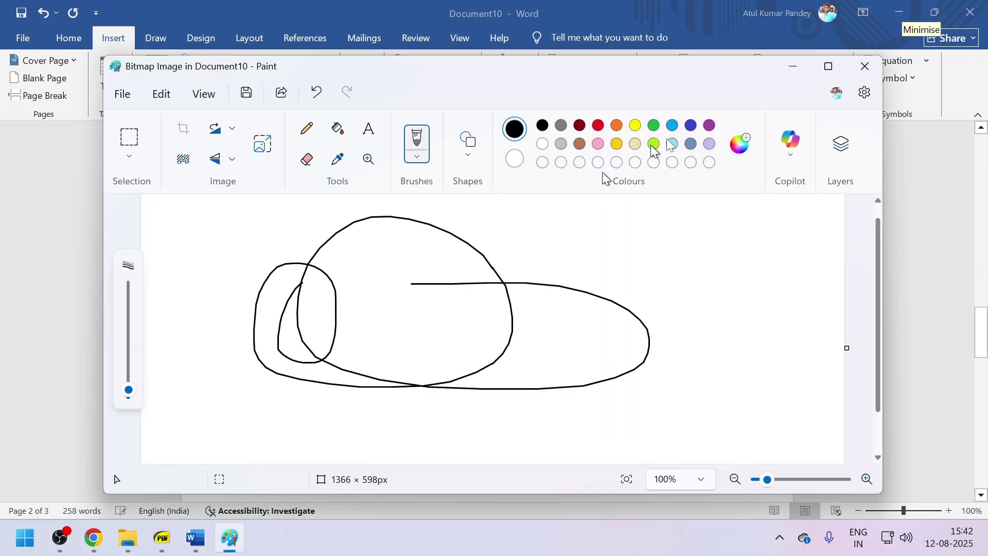
{"action": "left_click", "coordinate": [865, 70]}
{"action": "scroll", "coordinate": [484, 242], "scroll_direction": "down", "scroll_amount": 2}
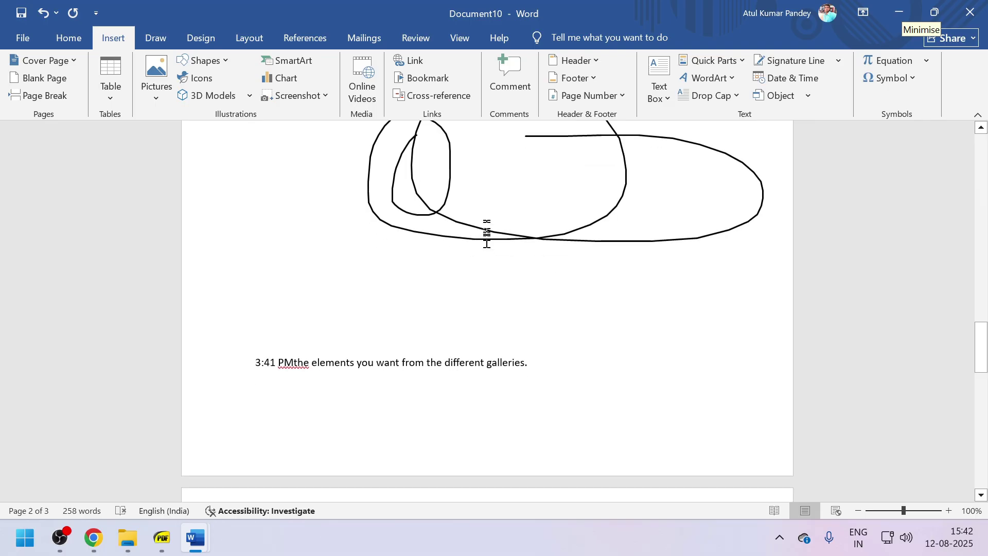
{"action": "left_click", "coordinate": [484, 219]}
{"action": "scroll", "coordinate": [484, 216], "scroll_direction": "up", "scroll_amount": 4}
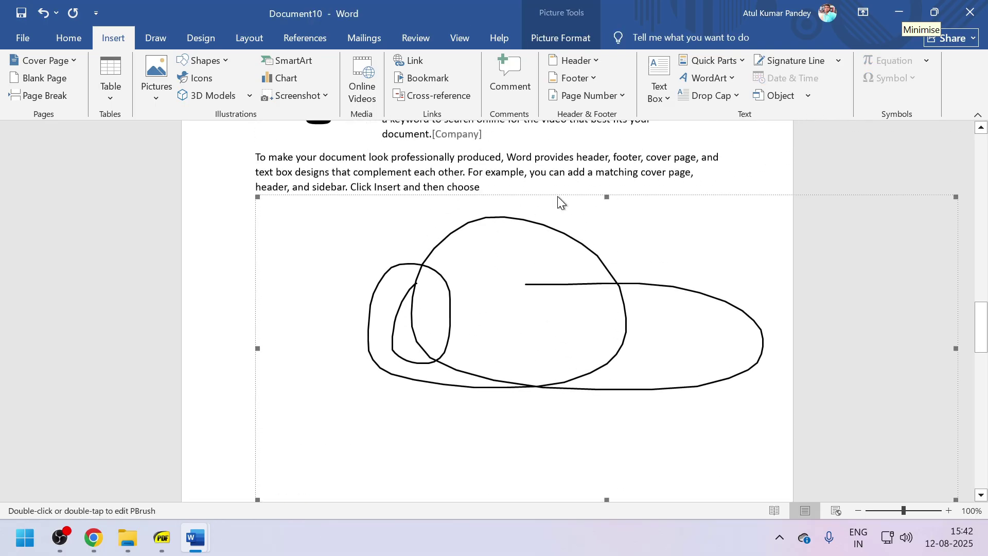
Insert a blank equation in the empty paragraph after the last sample text and browse its structure galleries.
{"action": "scroll", "coordinate": [549, 214], "scroll_direction": "down", "scroll_amount": 10}
{"action": "left_click", "coordinate": [419, 249]}
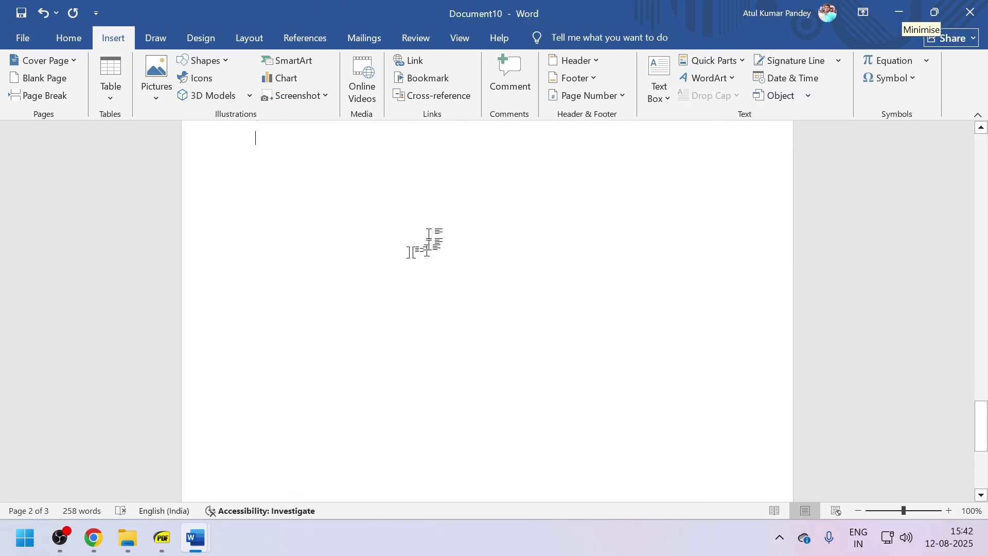
{"action": "left_click", "coordinate": [362, 237]}
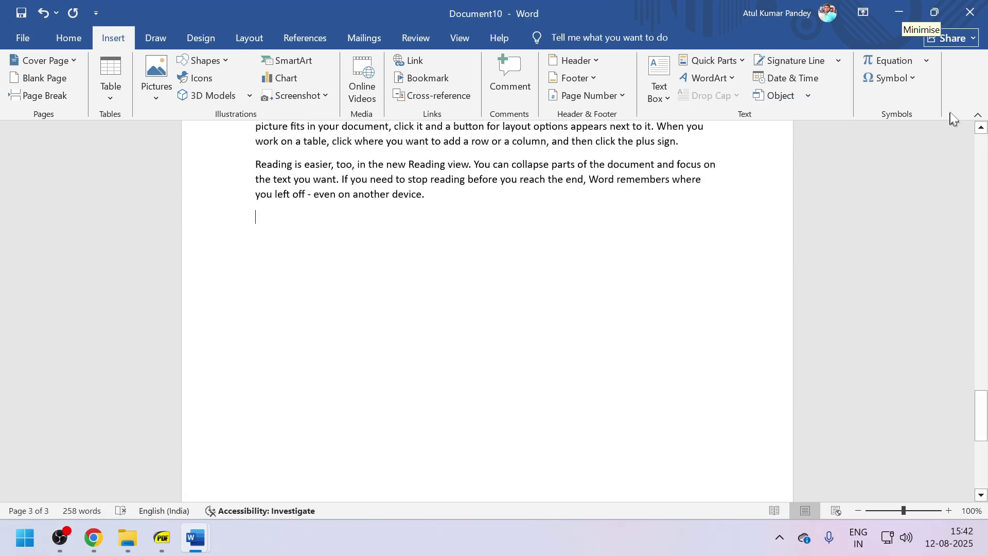
{"action": "left_click", "coordinate": [894, 61]}
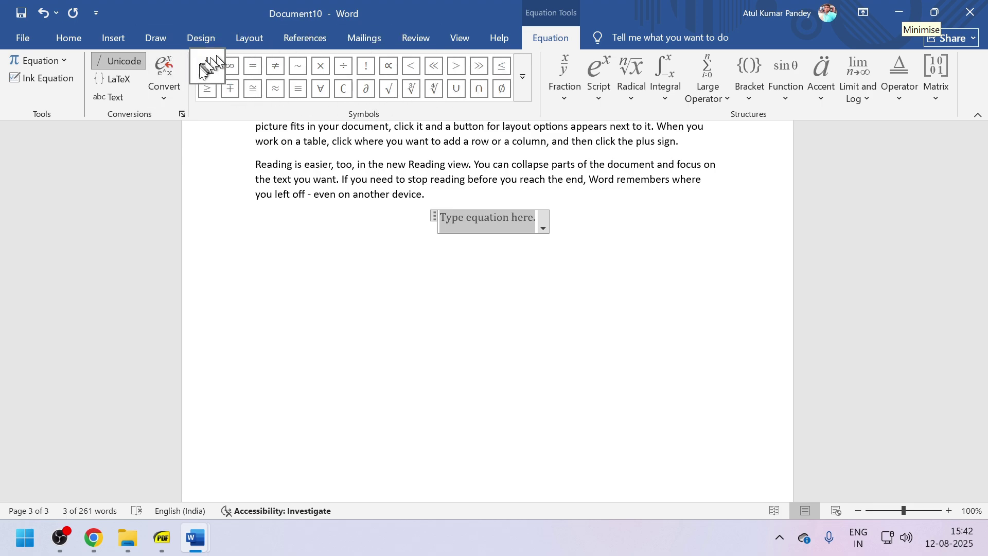
{"action": "left_click", "coordinate": [562, 99]}
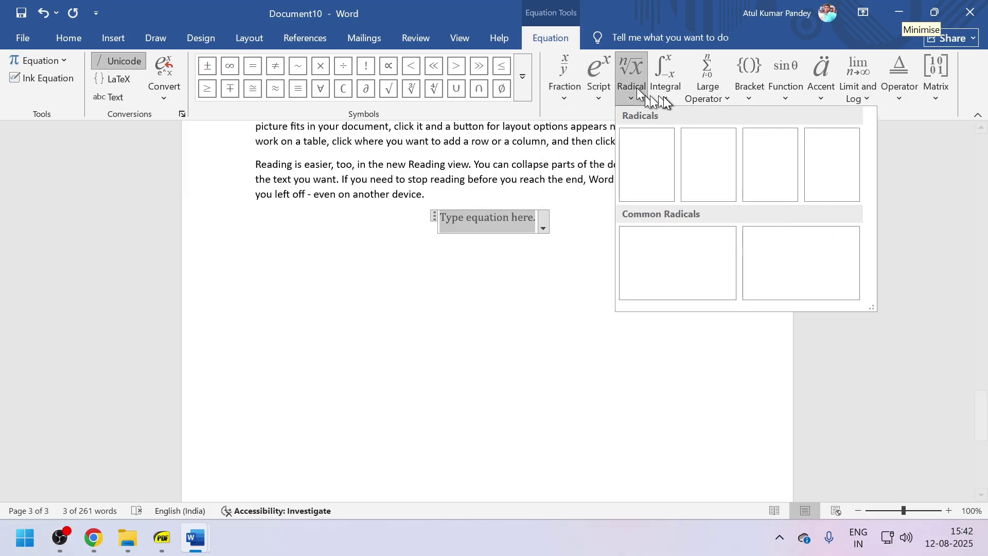
{"action": "mouse_move", "coordinate": [665, 94]}
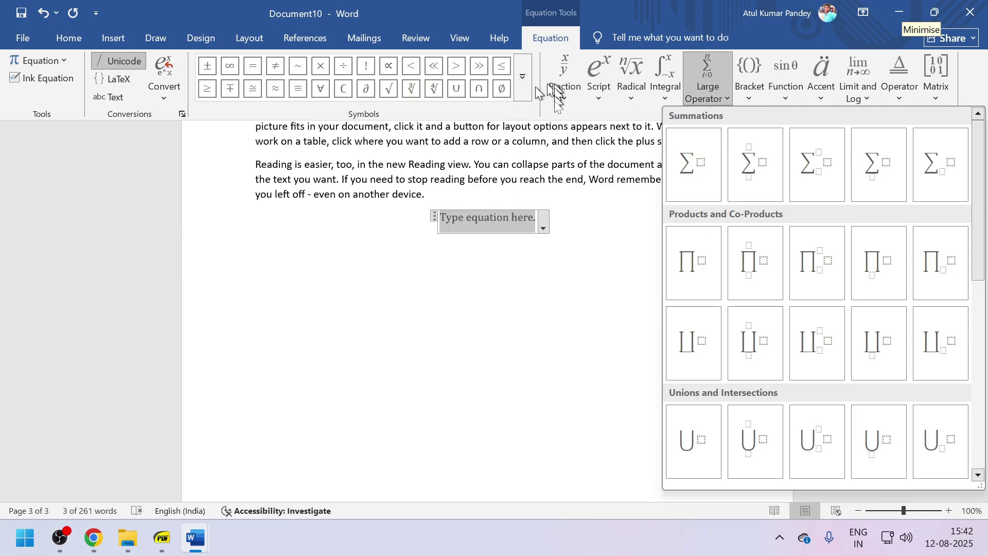
{"action": "left_click", "coordinate": [508, 217]}
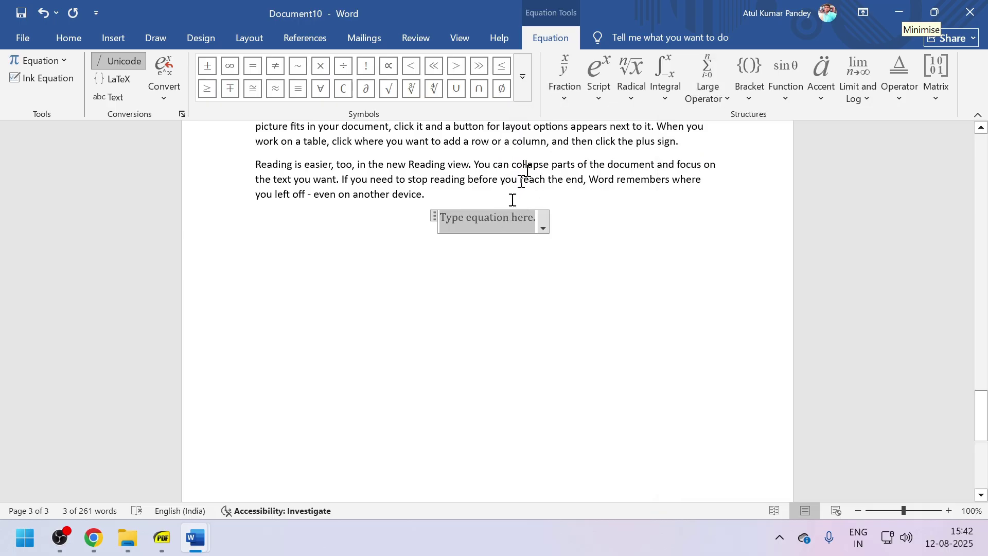
Add a stacked fraction to the equation with 3 as numerator and 6 as denominator.
{"action": "left_click", "coordinate": [565, 96]}
{"action": "left_click", "coordinate": [572, 165]}
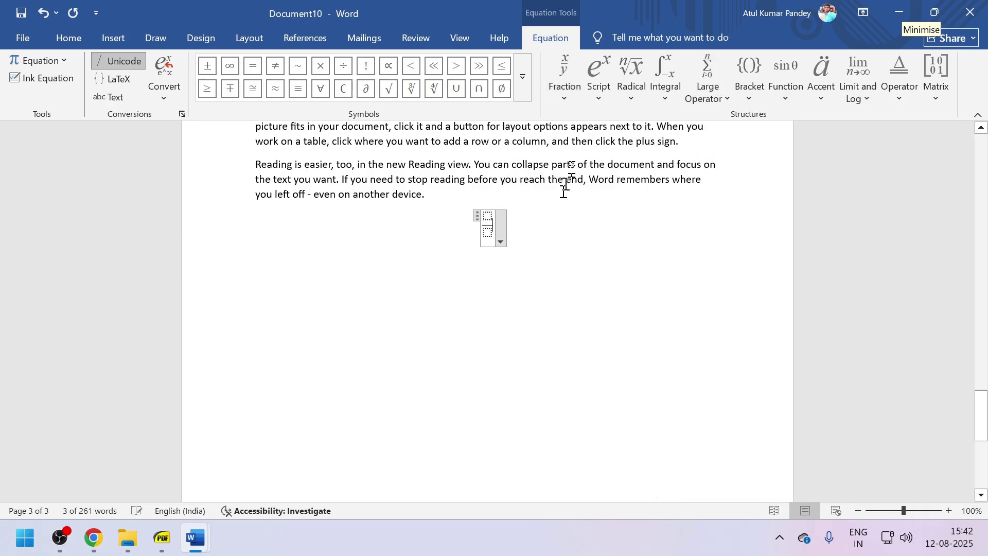
{"action": "scroll", "coordinate": [510, 202], "scroll_direction": "up", "scroll_amount": 19}
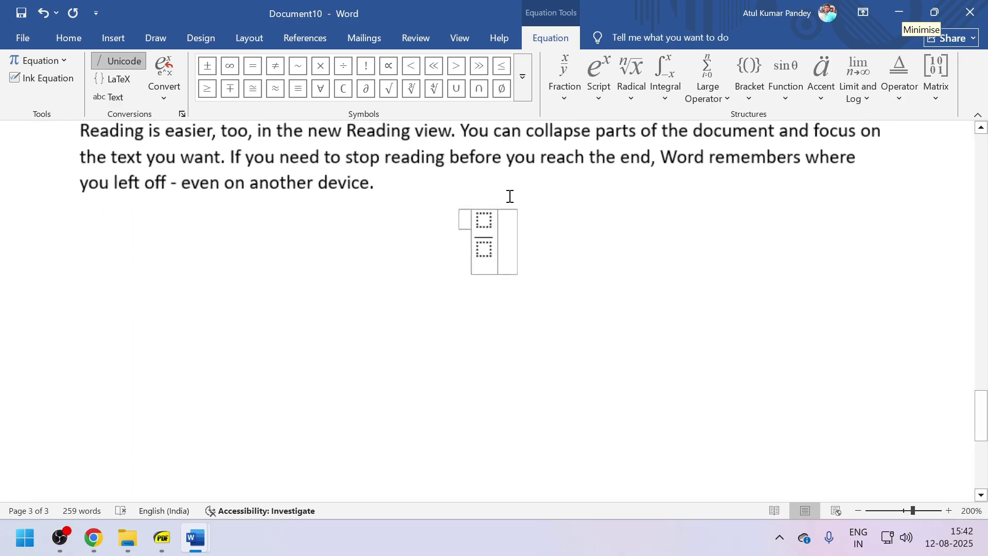
{"action": "left_click", "coordinate": [478, 228]}
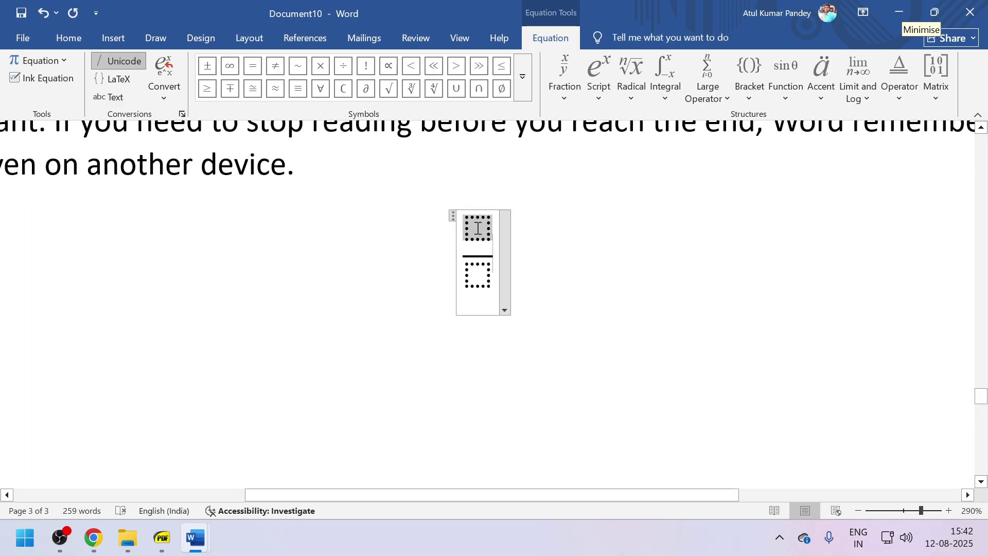
{"action": "type", "text": "3"}
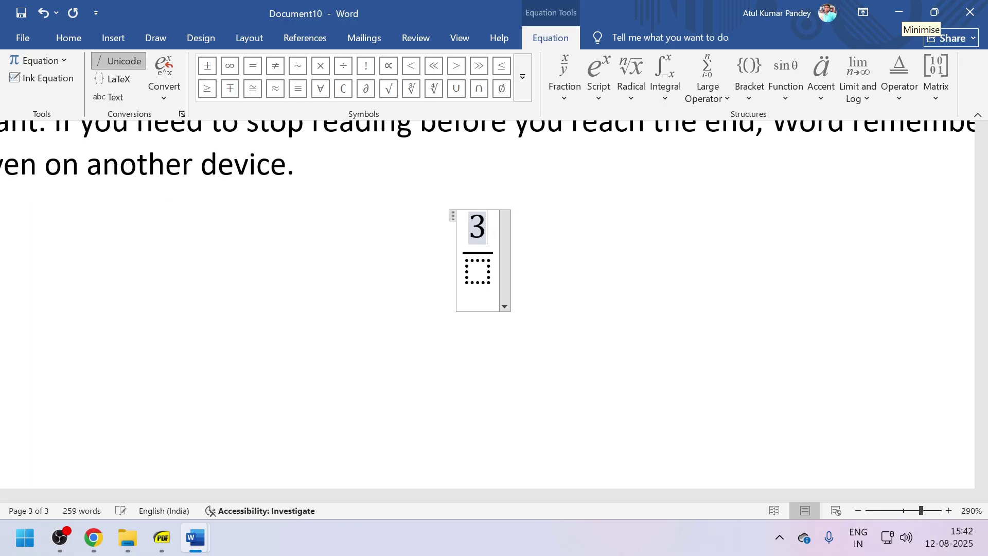
{"action": "key", "text": "Down"}
{"action": "type", "text": "6"}
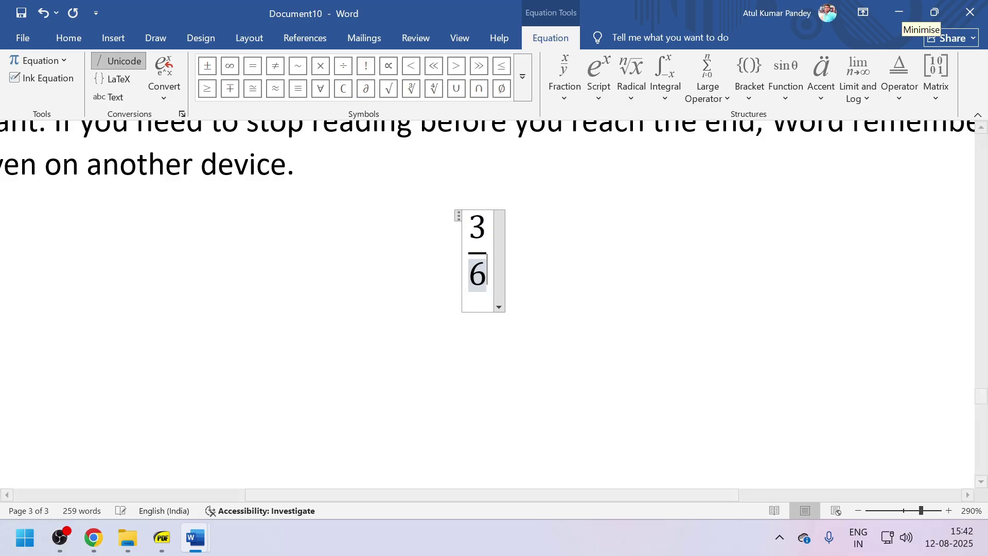
Extend the equation with two copies of the 3/6 fraction, joining all the fractions with plus signs.
{"action": "key", "text": "Right"}
{"action": "type", "text": "+"}
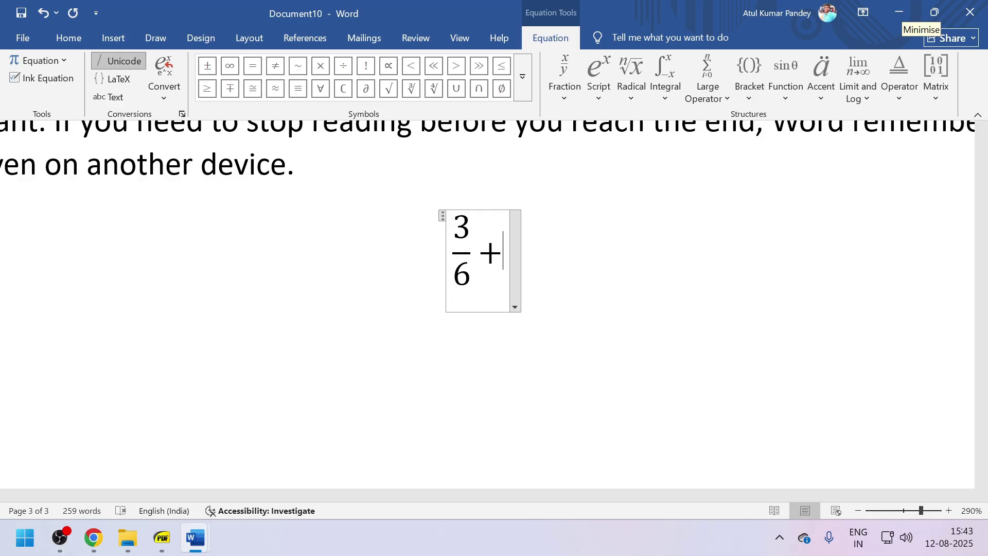
{"action": "left_click_drag", "start_coordinate": [472, 278], "coordinate": [461, 229]}
{"action": "key", "text": "ctrl+c"}
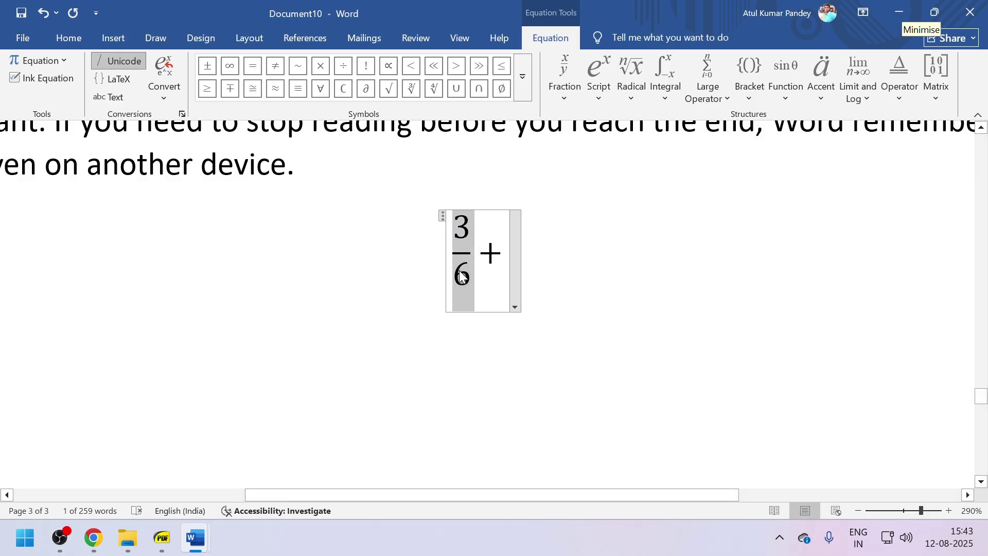
{"action": "left_click_drag", "start_coordinate": [462, 278], "coordinate": [504, 252]}
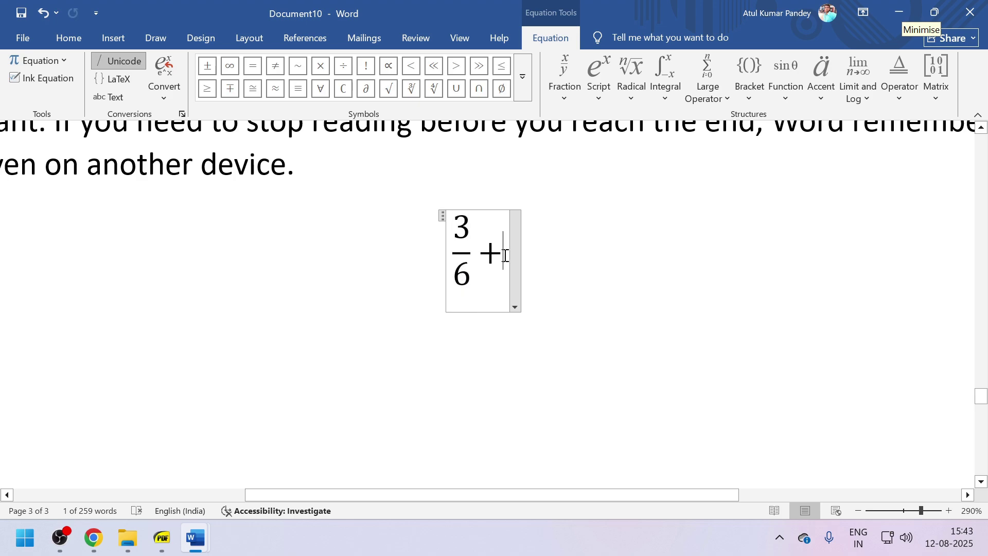
{"action": "key", "text": "ctrl"}
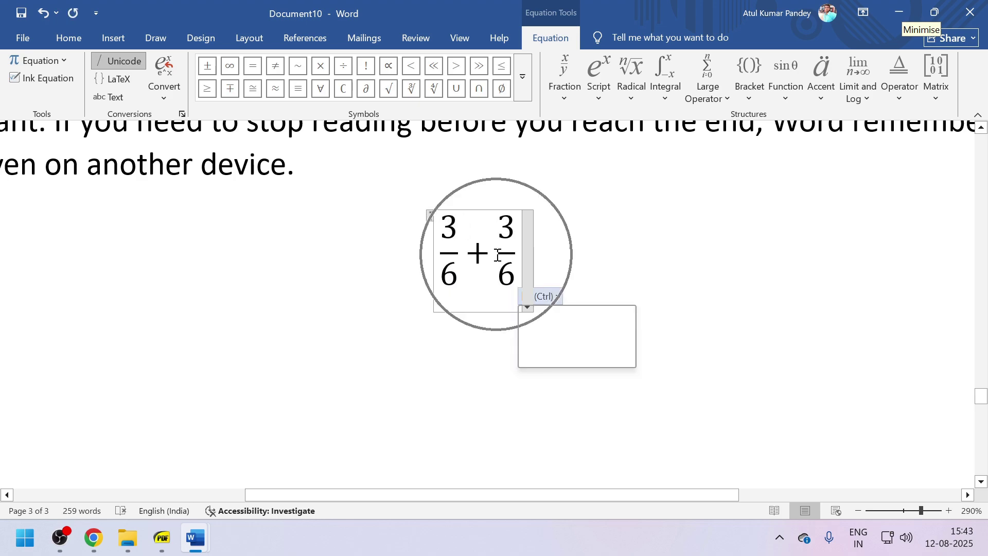
{"action": "key", "text": "Escape"}
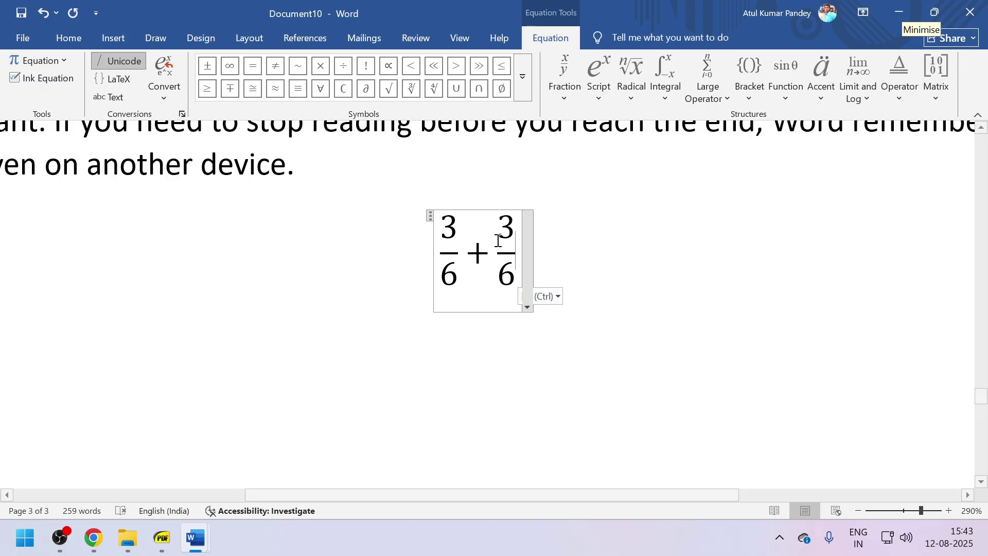
{"action": "type", "text": "+"}
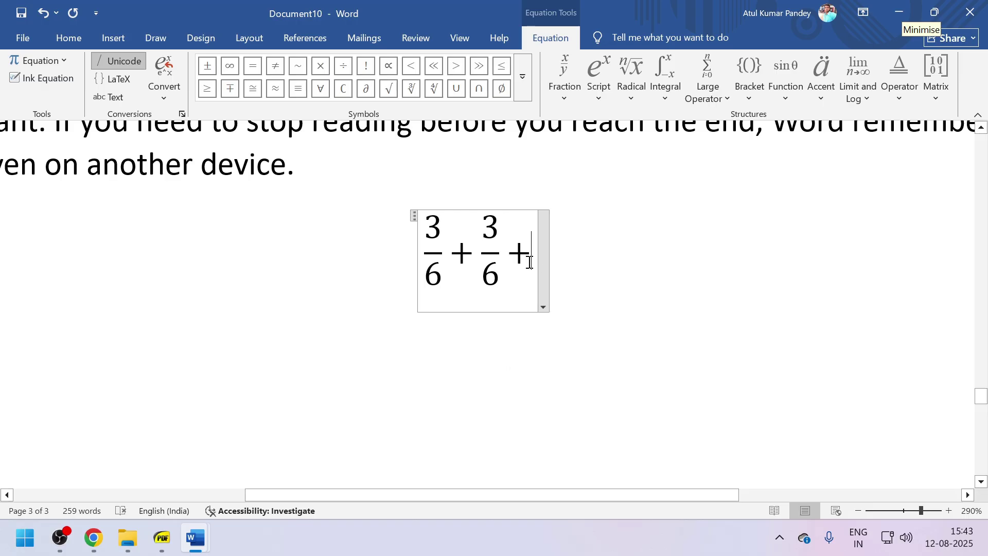
{"action": "key", "text": "ctrl+v"}
Change the second fraction's numerator to 4 and the third fraction's numerator to 9.
{"action": "left_click_drag", "start_coordinate": [477, 226], "coordinate": [483, 250]}
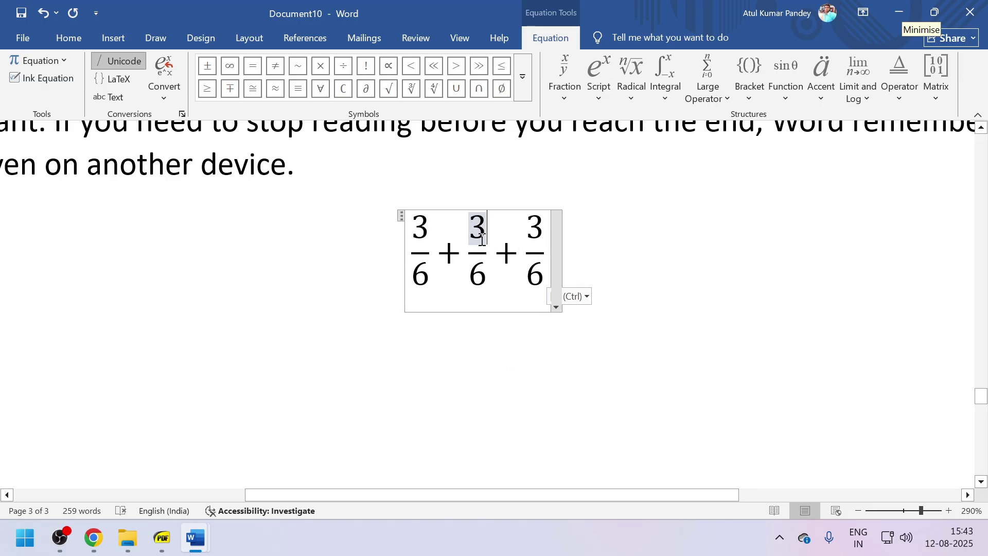
{"action": "key", "text": "BackSpace"}
{"action": "type", "text": "4"}
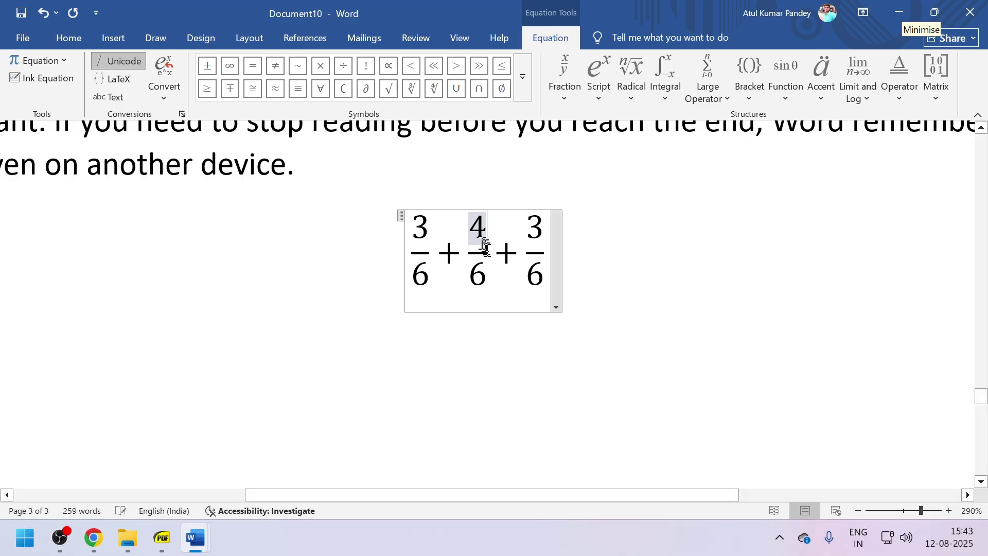
{"action": "left_click_drag", "start_coordinate": [524, 214], "coordinate": [543, 241]}
{"action": "key", "text": "BackSpace"}
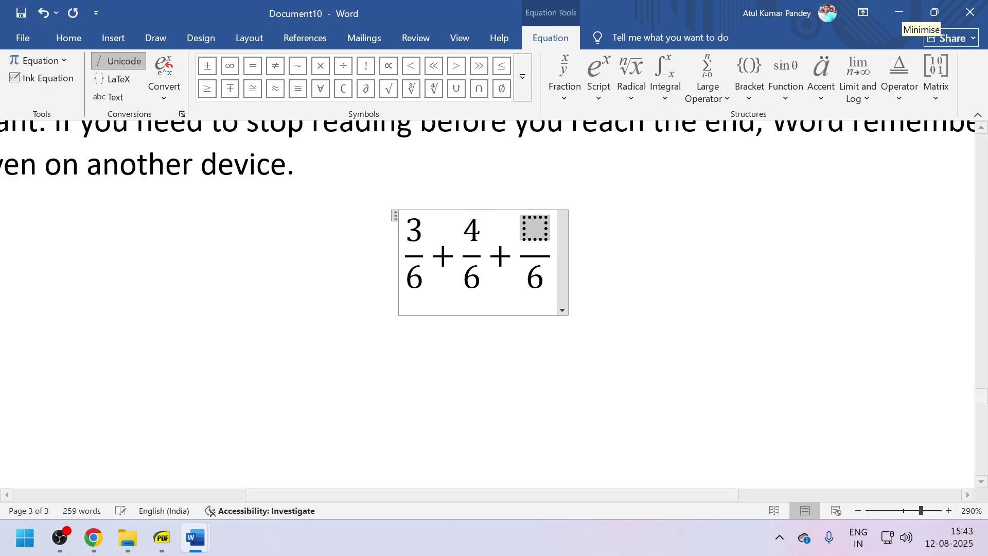
{"action": "type", "text": "9"}
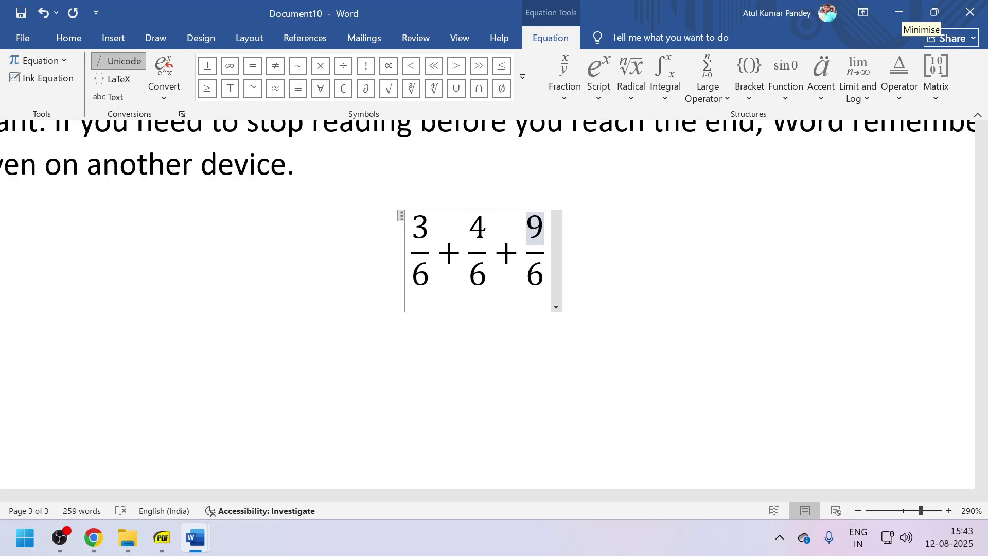
Leave the equation and insert a copyright symbol (©) after the sentence ending in "different galleries." on page 2.
{"action": "key", "text": "Left"}
{"action": "key", "text": "Left"}
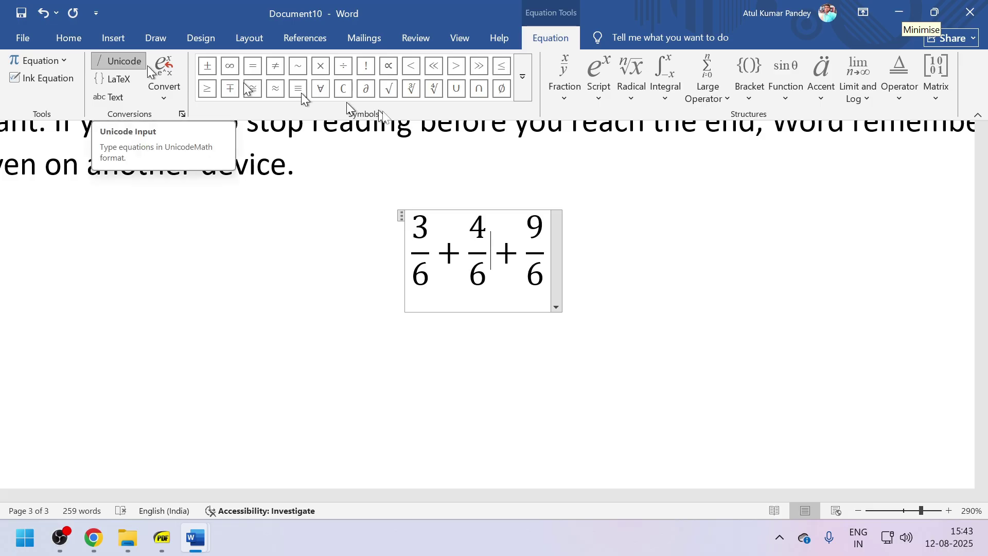
{"action": "left_click", "coordinate": [114, 38]}
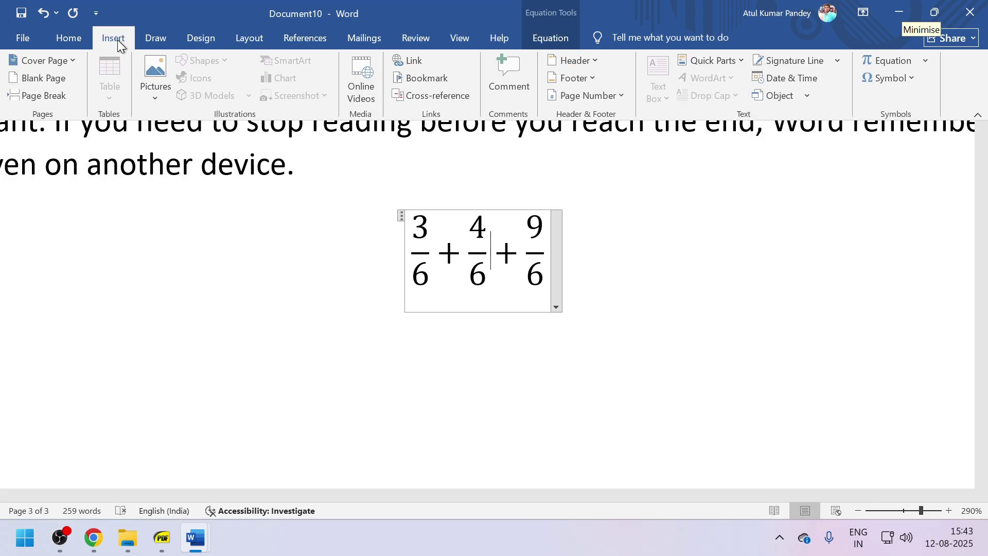
{"action": "left_click", "coordinate": [772, 263]}
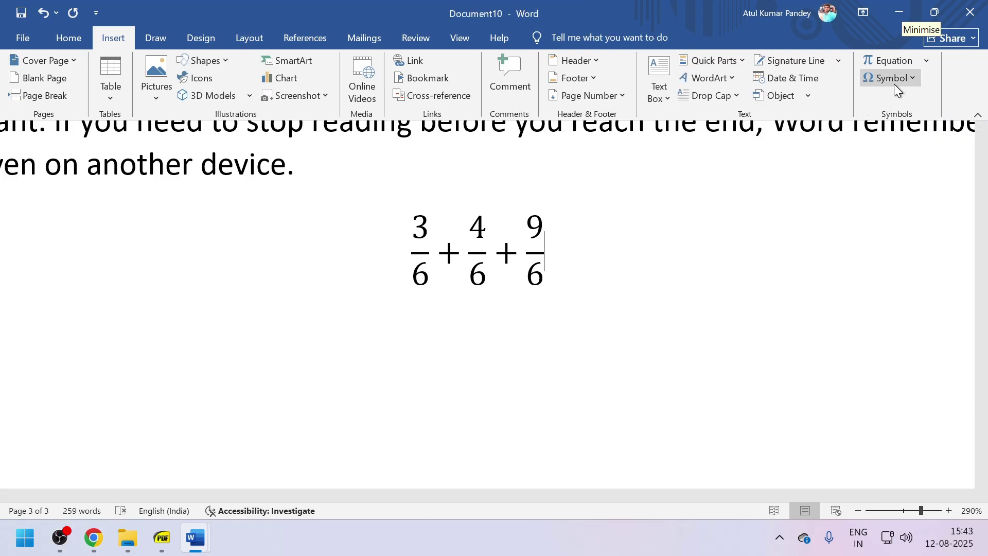
{"action": "scroll", "coordinate": [605, 199], "scroll_direction": "up", "scroll_amount": 8}
{"action": "scroll", "coordinate": [330, 214], "scroll_direction": "up", "scroll_amount": 4}
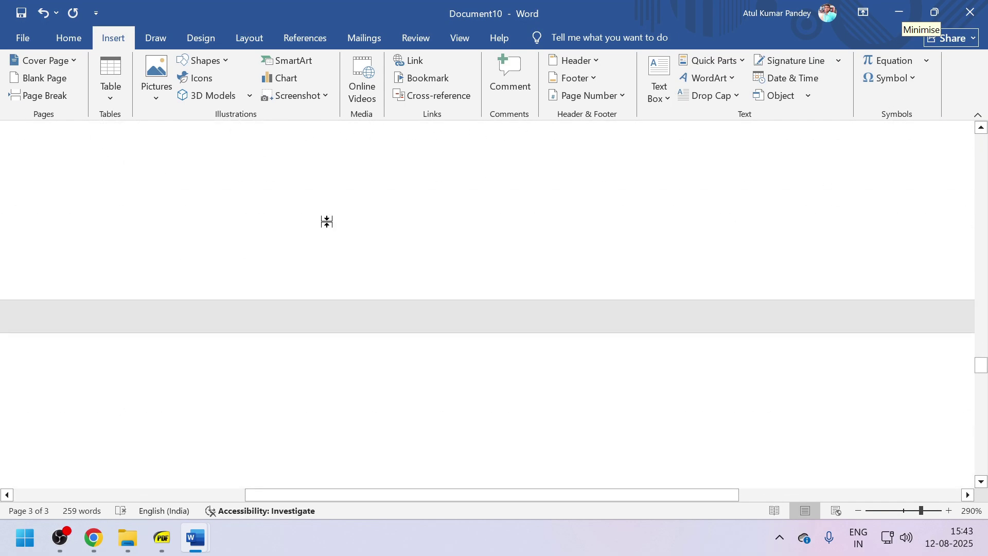
{"action": "left_click", "coordinate": [635, 194]}
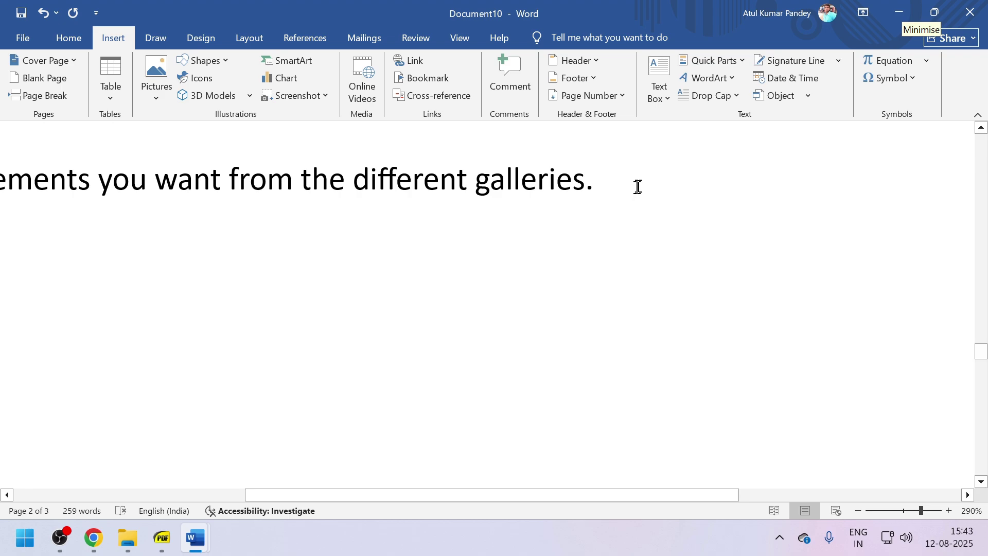
{"action": "left_click", "coordinate": [907, 82]}
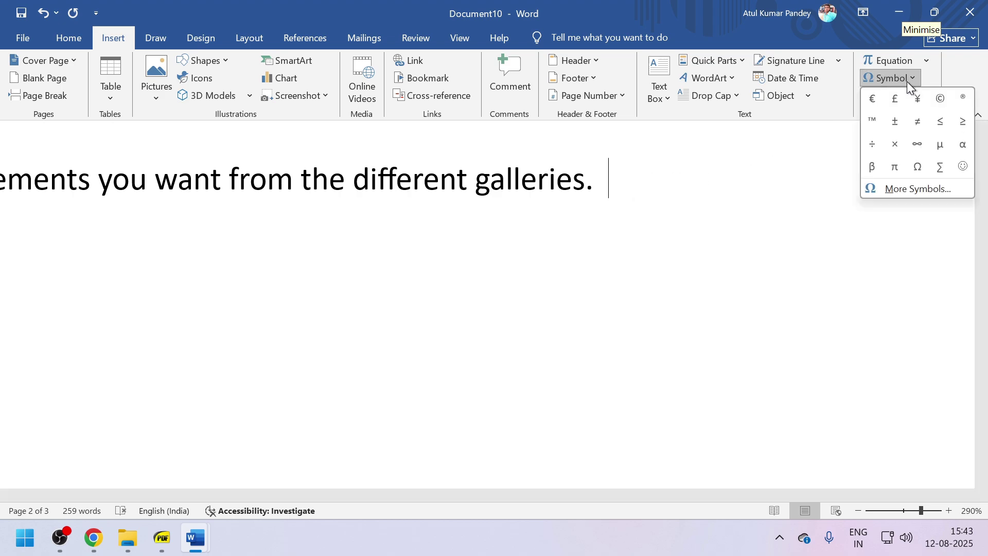
{"action": "left_click", "coordinate": [941, 104]}
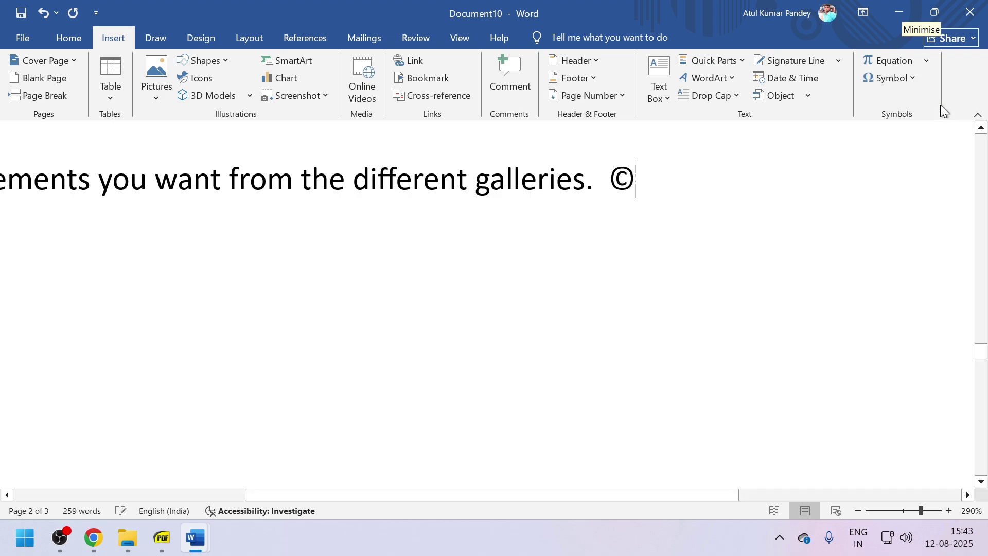
Insert the Webdings eye symbol, character code 78, after the copyright symbol and close the symbol dialog.
{"action": "left_click", "coordinate": [907, 81]}
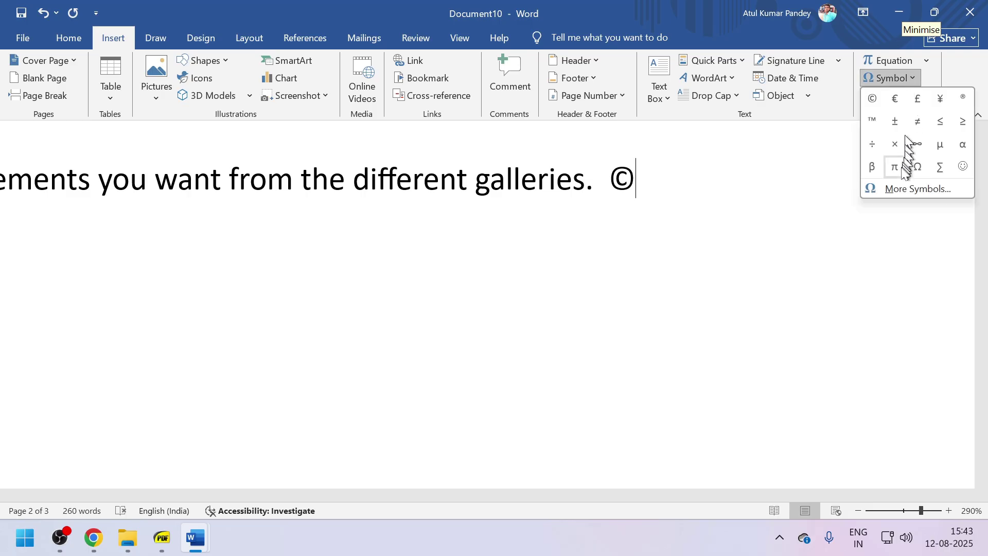
{"action": "left_click", "coordinate": [903, 187]}
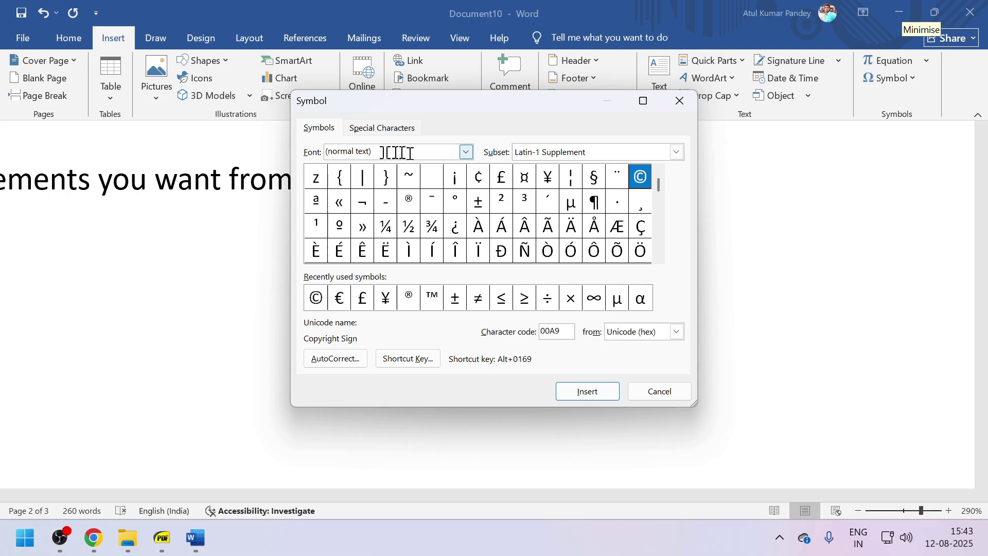
{"action": "left_click", "coordinate": [466, 152]}
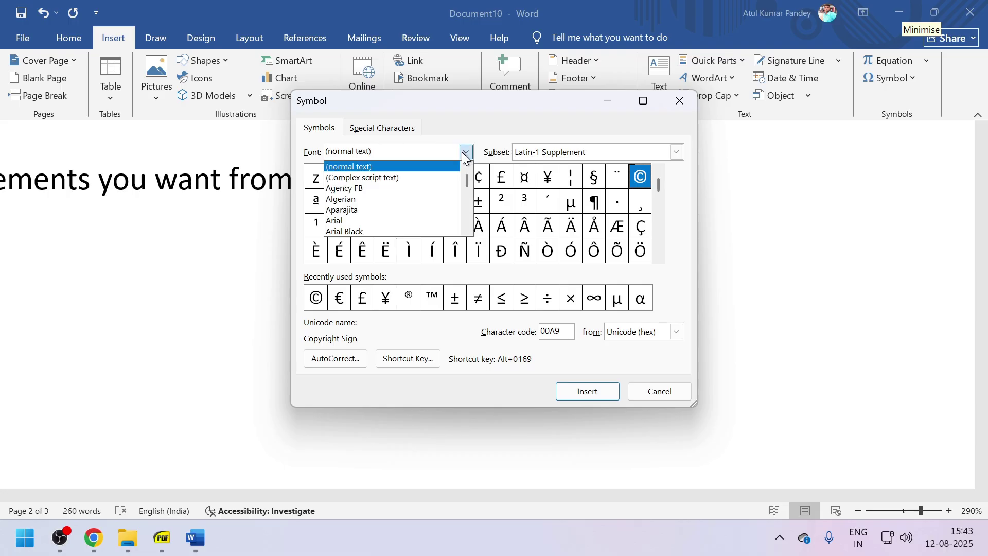
{"action": "type", "text": "W"}
{"action": "left_click_drag", "start_coordinate": [453, 155], "coordinate": [298, 149]}
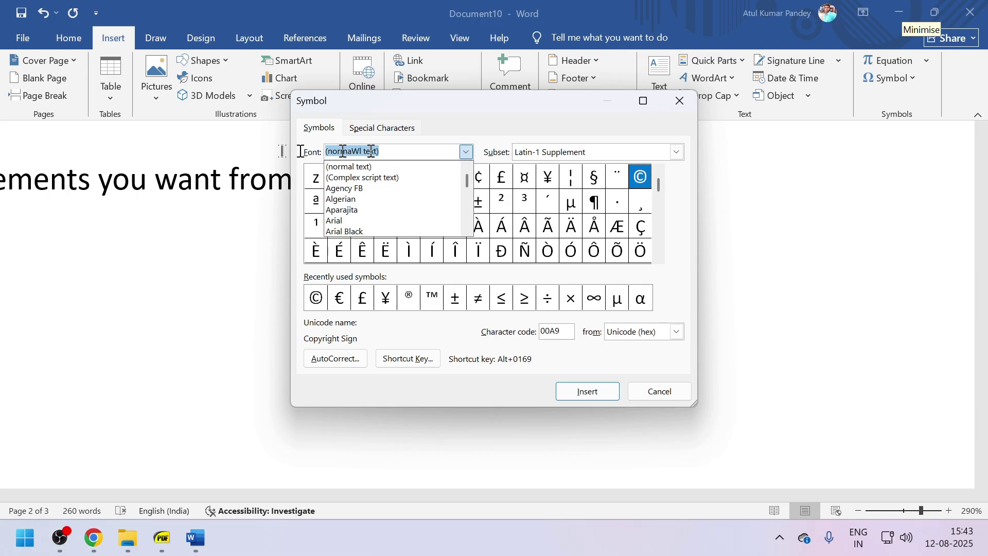
{"action": "left_click", "coordinate": [282, 151]}
{"action": "key", "text": "BackSpace"}
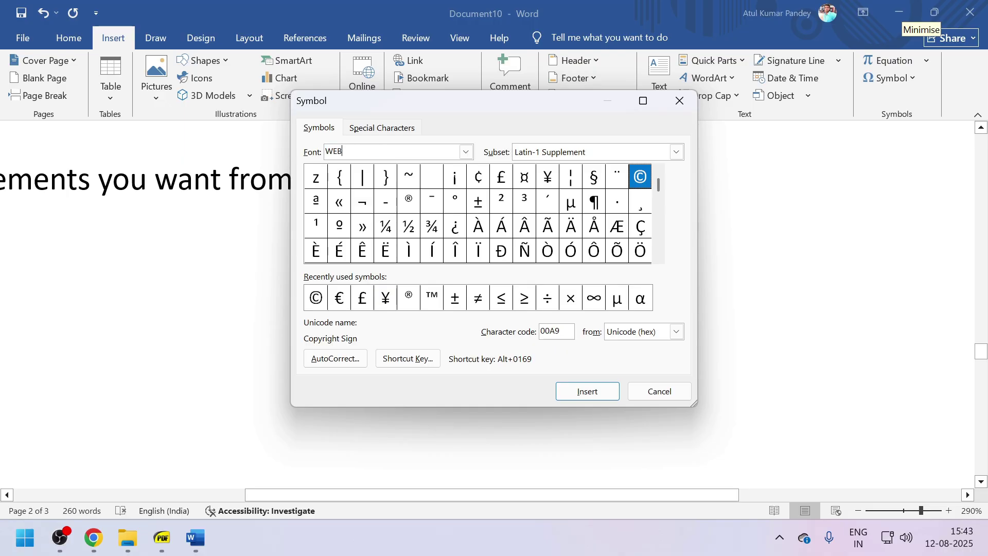
{"action": "type", "text": "WEBDI"}
{"action": "key", "text": "Return"}
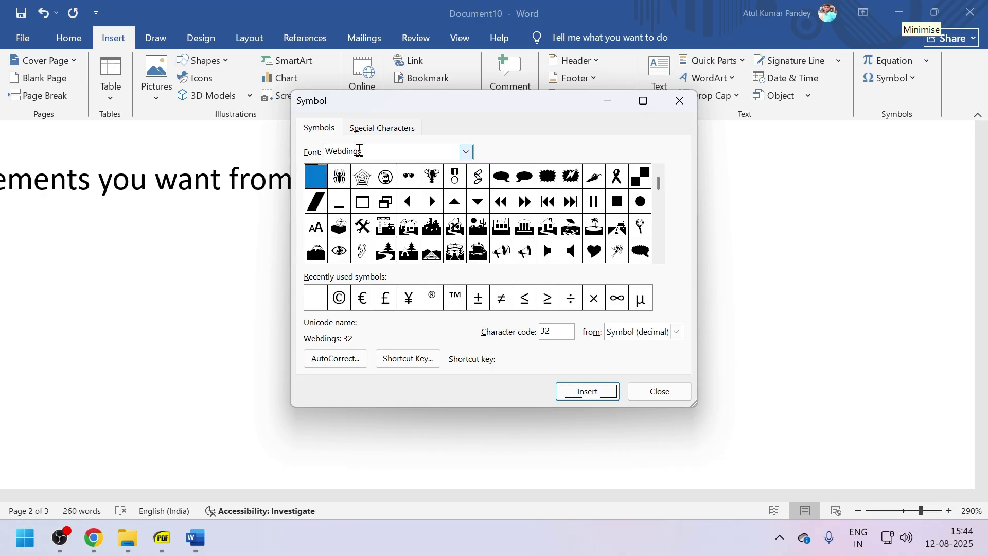
{"action": "left_click", "coordinate": [341, 252]}
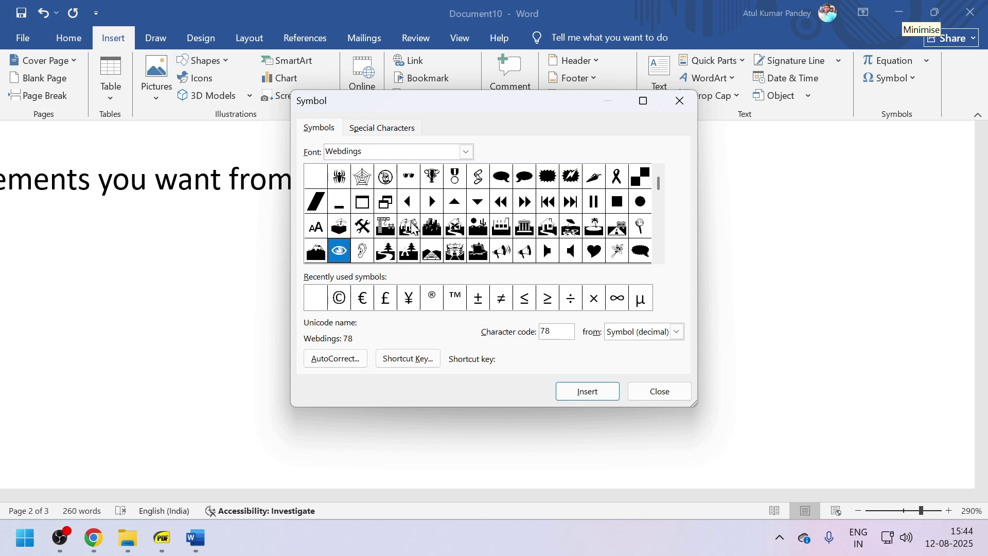
{"action": "left_click", "coordinate": [574, 392]}
{"action": "left_click", "coordinate": [664, 394]}
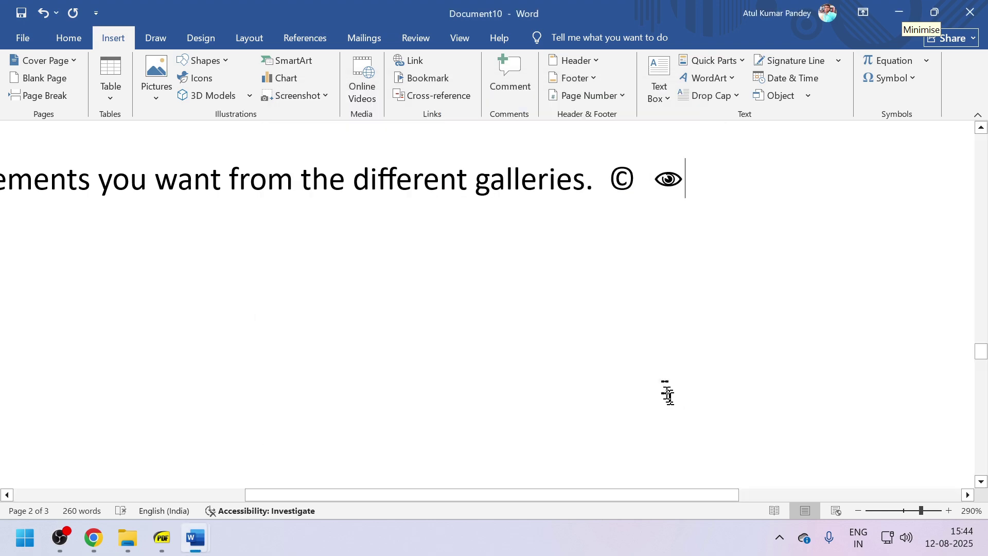
Highlight the inserted eye symbol in bright green.
{"action": "left_click_drag", "start_coordinate": [688, 178], "coordinate": [655, 180]}
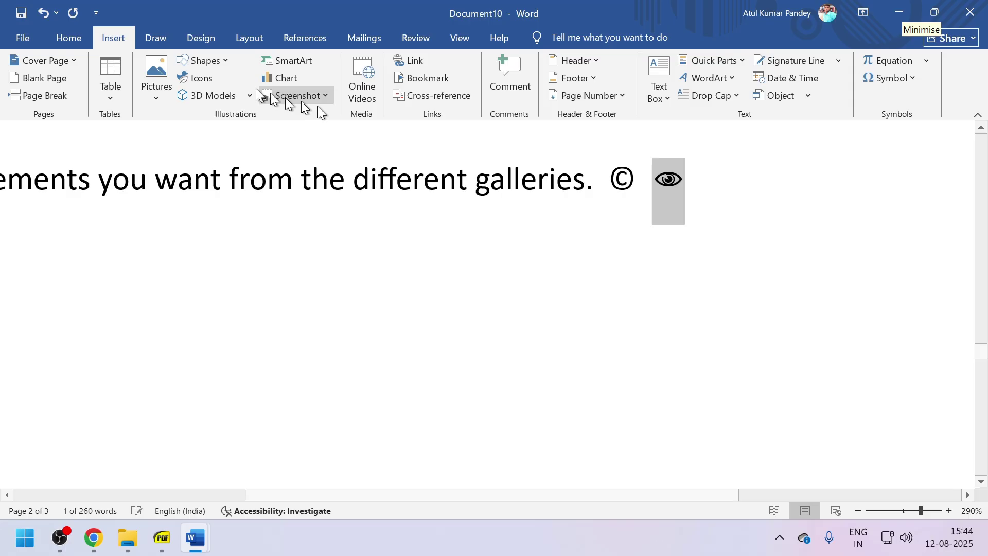
{"action": "left_click", "coordinate": [72, 37]}
{"action": "left_click", "coordinate": [236, 90]}
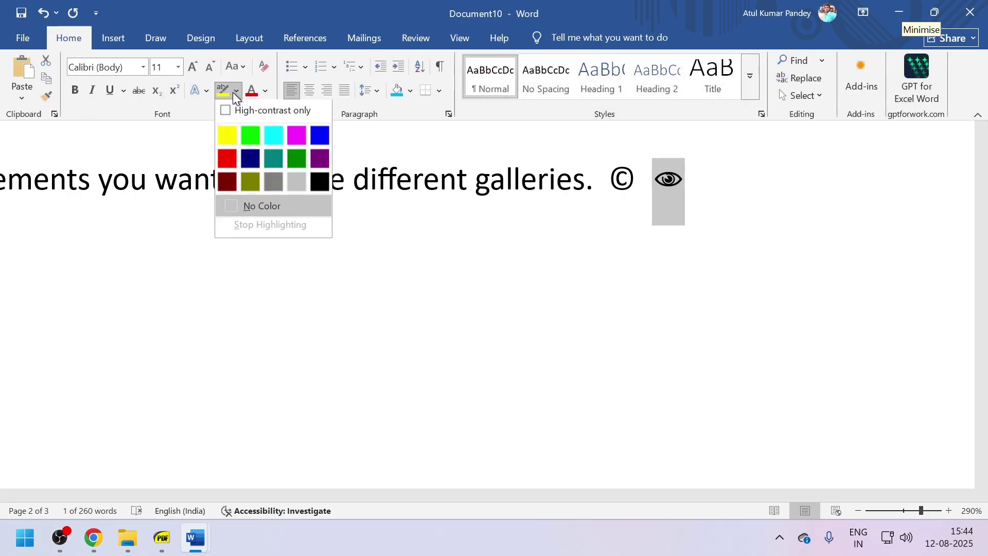
{"action": "left_click", "coordinate": [251, 138]}
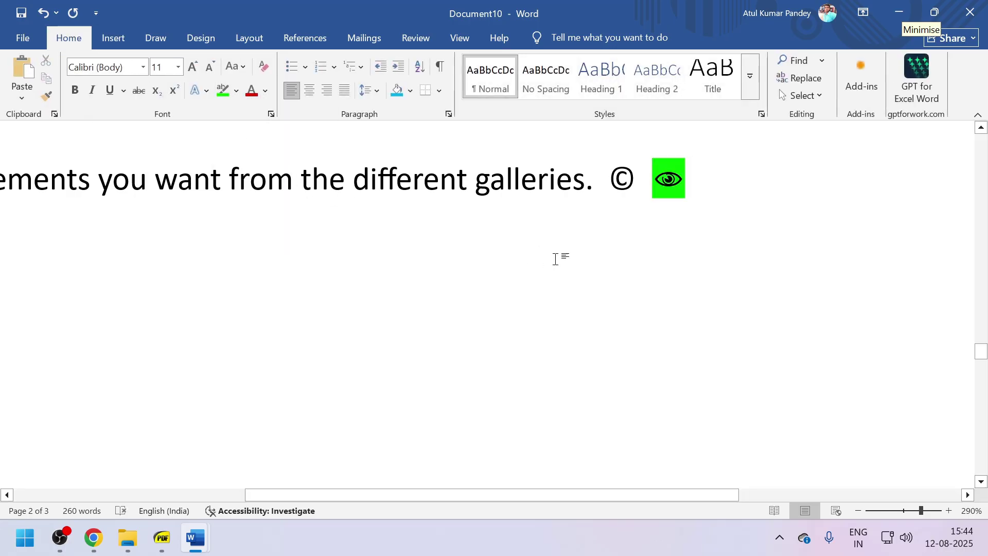
{"action": "scroll", "coordinate": [463, 183], "scroll_direction": "up", "scroll_amount": 10}
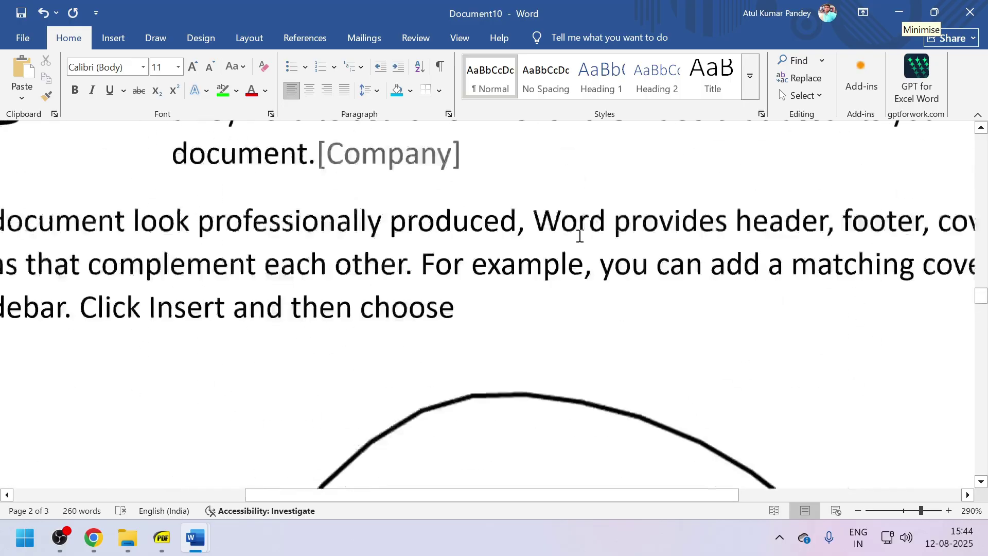
{"action": "scroll", "coordinate": [463, 184], "scroll_direction": "down", "scroll_amount": 15, "text": "ctrl"}
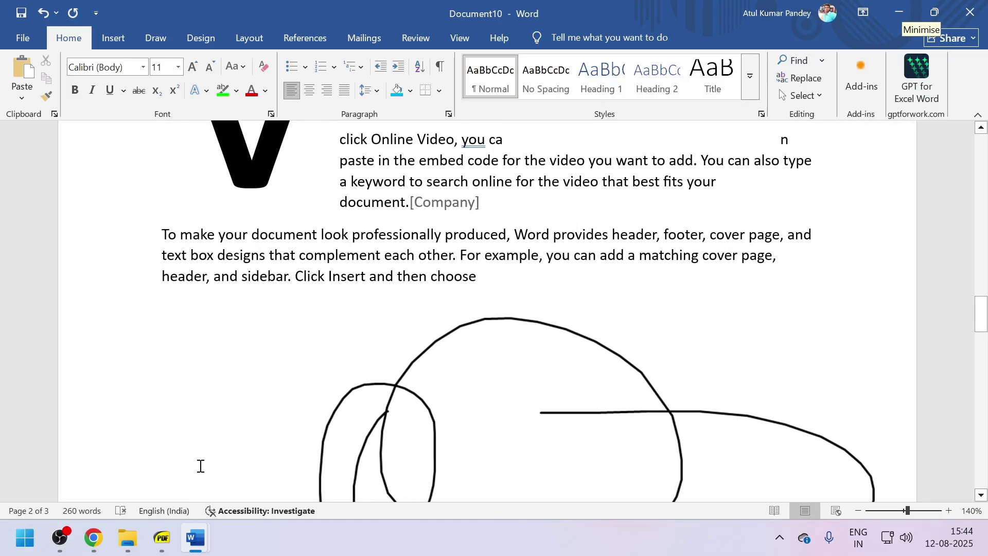
Switch to File Explorer and open the PRACTICE PDF from the MS WORD PRACTICE folder inside PRACTICE FILES.
{"action": "key", "text": "super+e"}
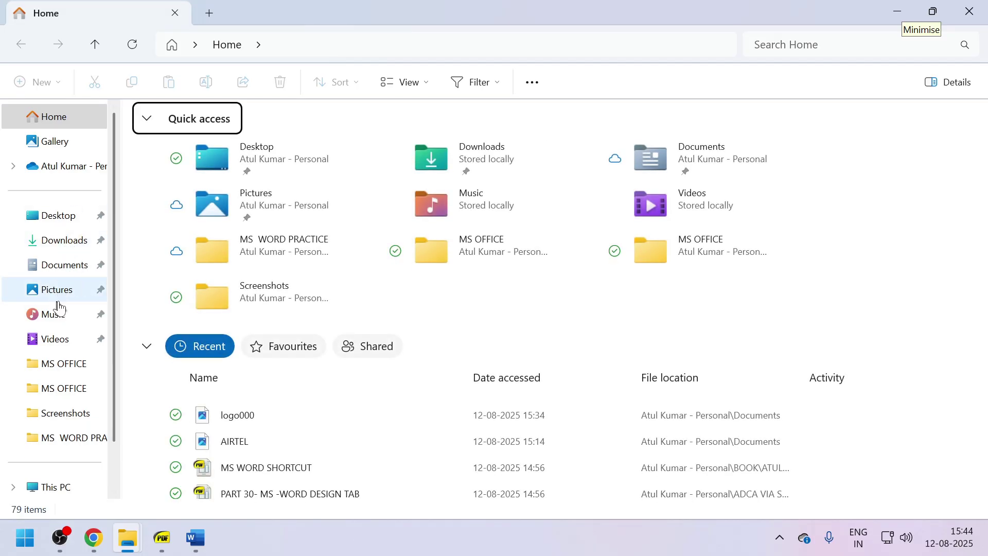
{"action": "double_click", "coordinate": [286, 249]}
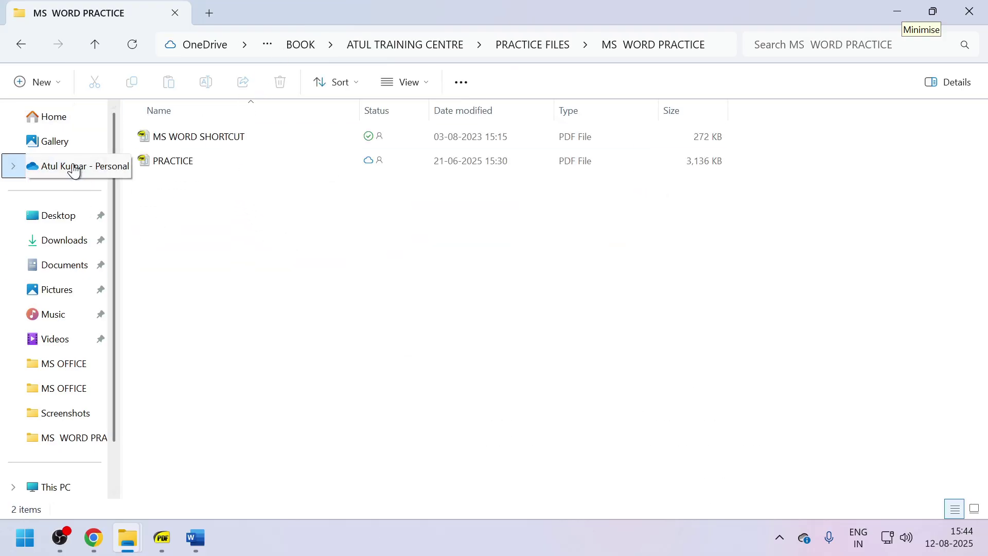
{"action": "left_click", "coordinate": [20, 168]}
{"action": "double_click", "coordinate": [203, 139]}
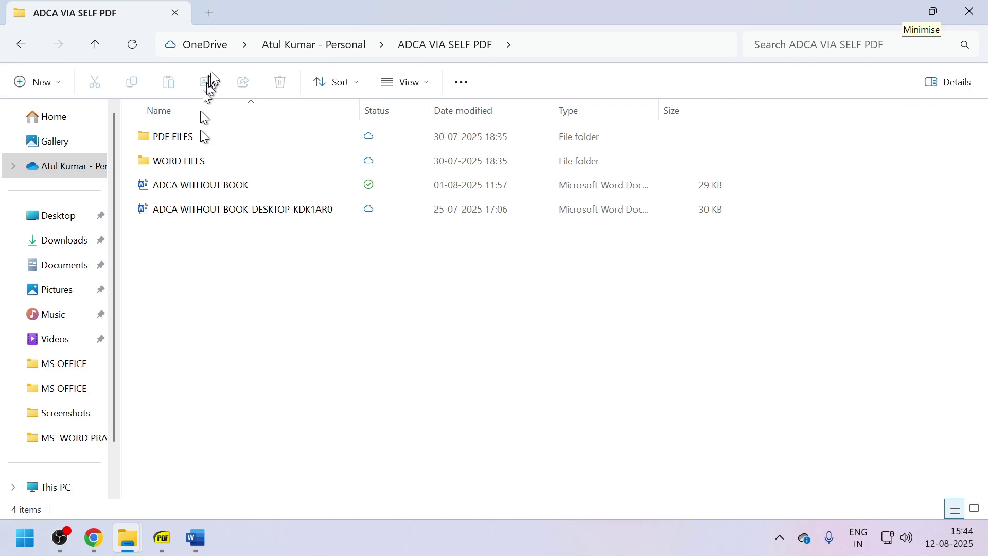
{"action": "left_click", "coordinate": [288, 44]}
{"action": "double_click", "coordinate": [200, 188]}
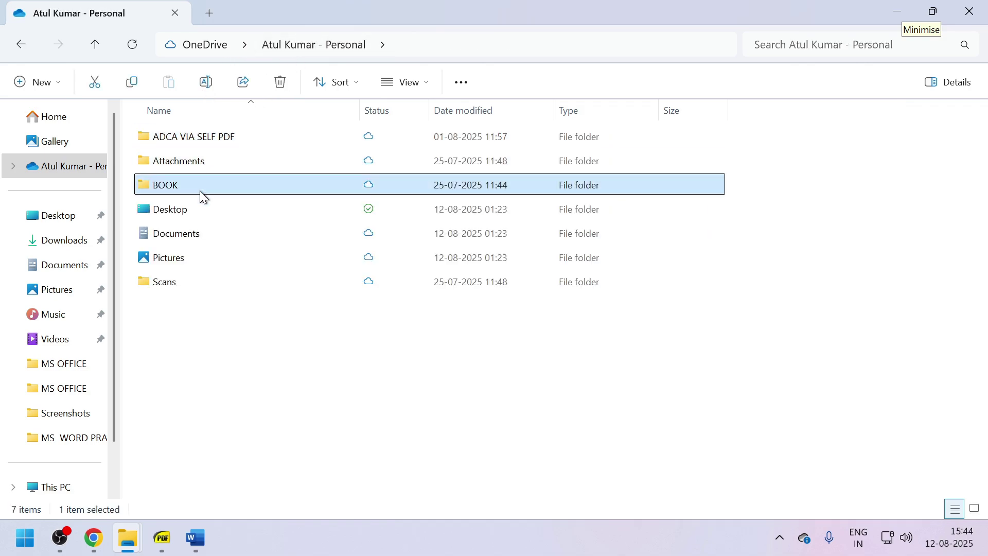
{"action": "left_click", "coordinate": [202, 143]}
{"action": "double_click", "coordinate": [201, 142]}
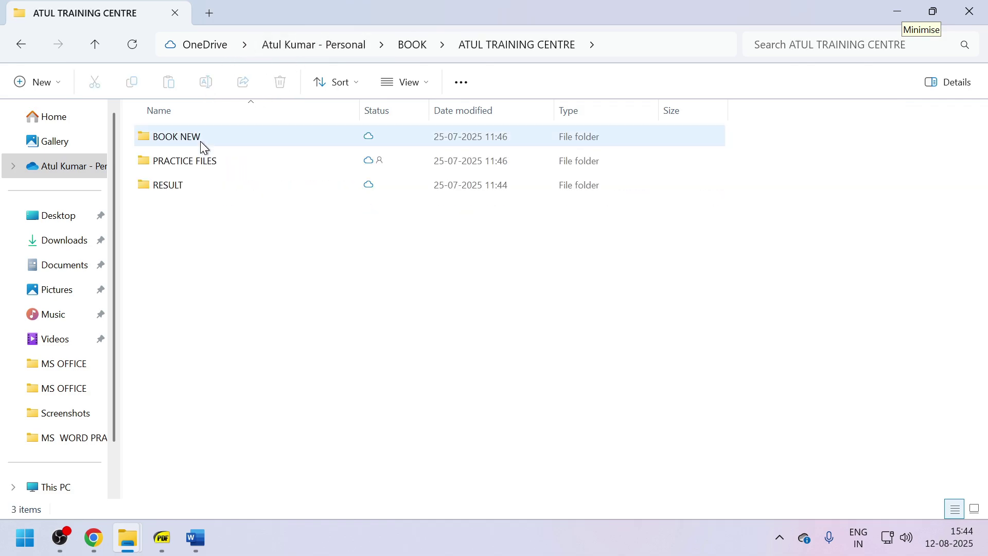
{"action": "double_click", "coordinate": [200, 167]}
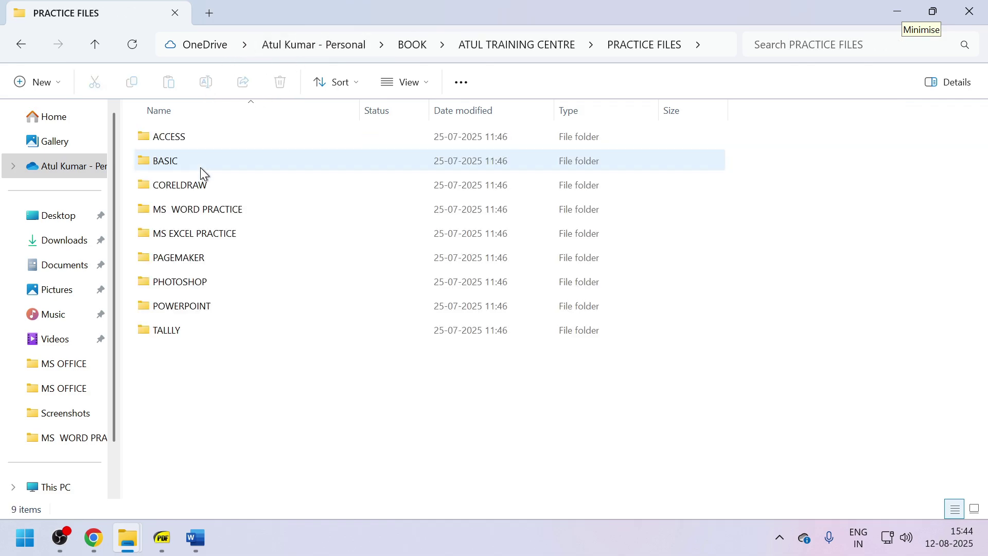
{"action": "double_click", "coordinate": [203, 212]}
{"action": "left_click", "coordinate": [203, 136]}
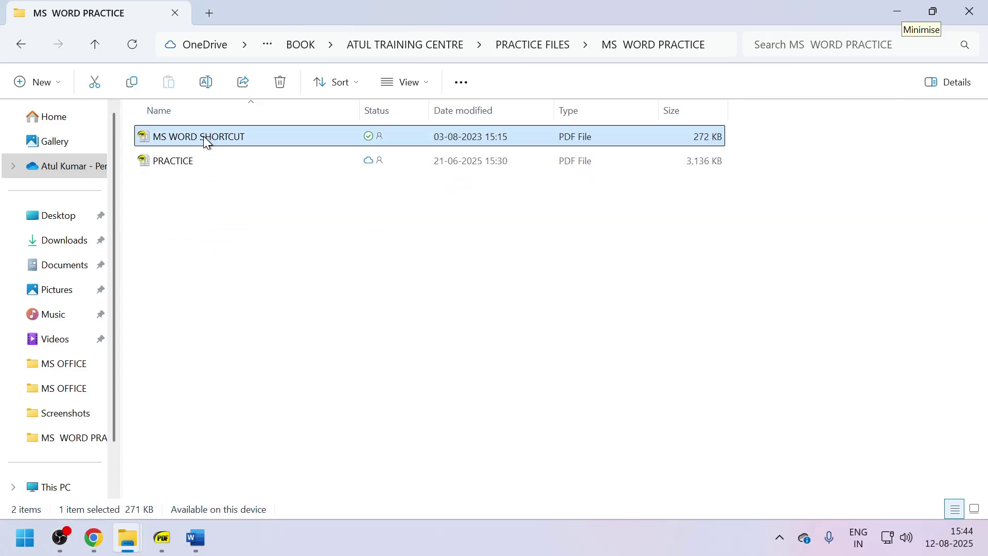
{"action": "left_click", "coordinate": [204, 165]}
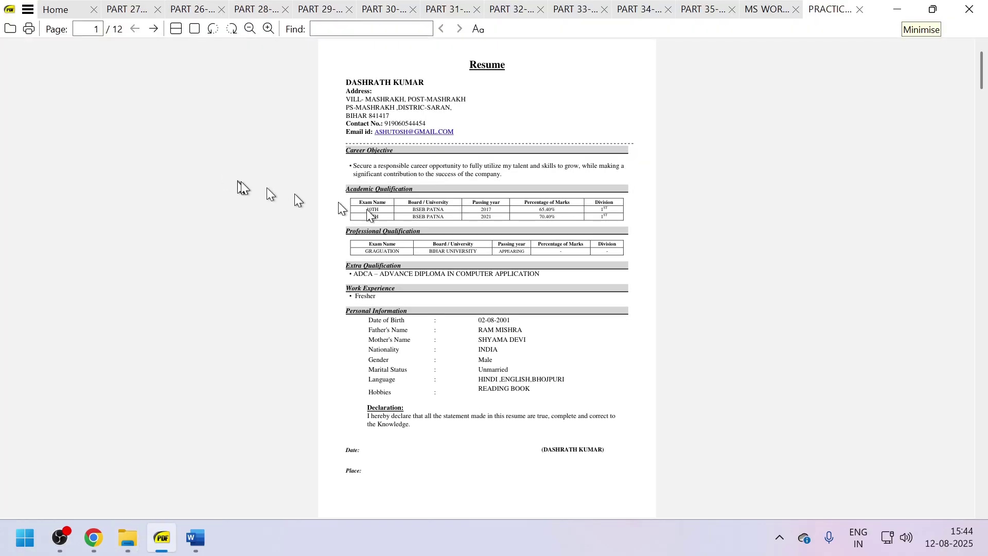
Look through the practice PDF's sample exercises, from the resumes and coloured tables to the salary sheet and assignment cover page.
{"action": "scroll", "coordinate": [462, 180], "scroll_direction": "up", "scroll_amount": 3}
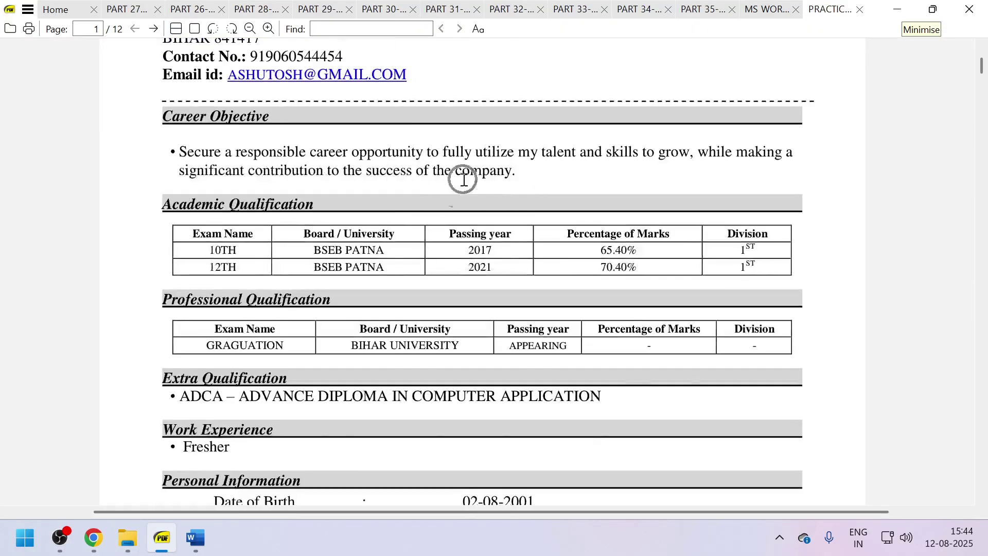
{"action": "scroll", "coordinate": [462, 179], "scroll_direction": "down", "scroll_amount": 1}
{"action": "scroll", "coordinate": [463, 180], "scroll_direction": "down", "scroll_amount": 15}
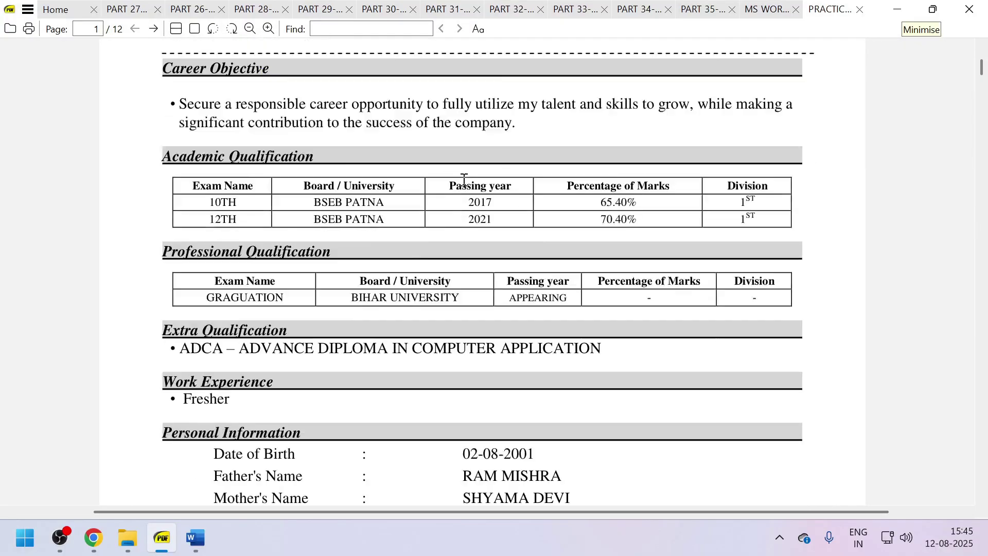
{"action": "scroll", "coordinate": [464, 180], "scroll_direction": "down", "scroll_amount": 15}
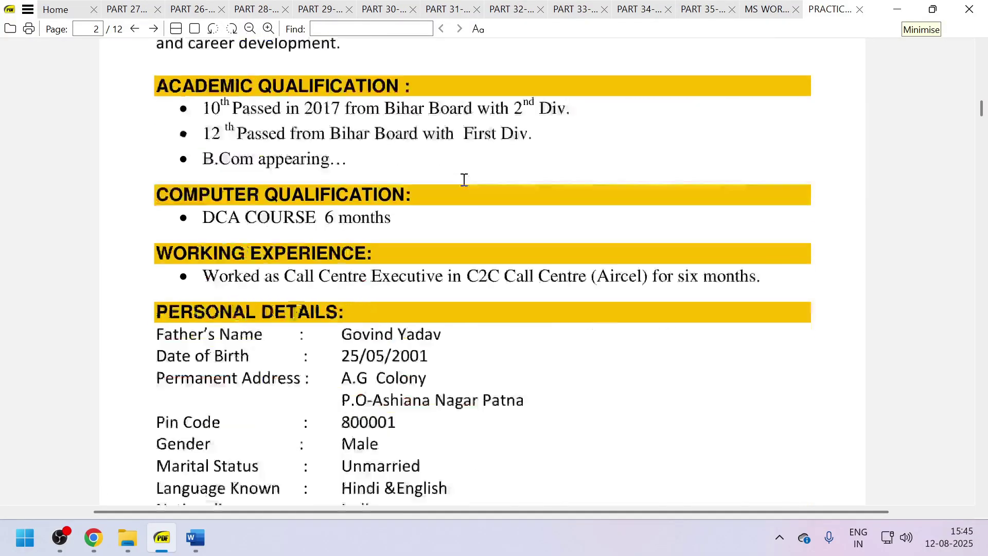
{"action": "scroll", "coordinate": [464, 180], "scroll_direction": "down", "scroll_amount": 10}
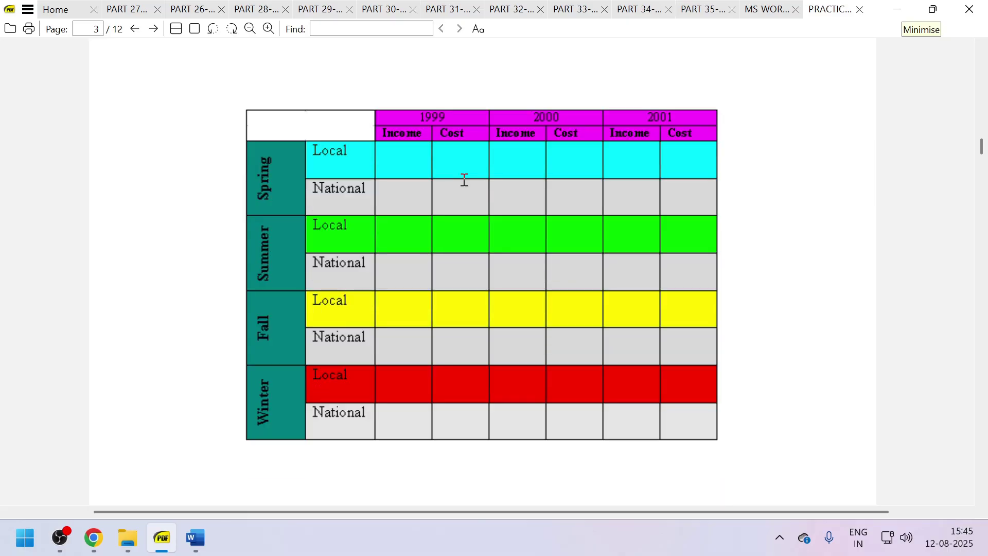
{"action": "scroll", "coordinate": [464, 180], "scroll_direction": "down", "scroll_amount": 15}
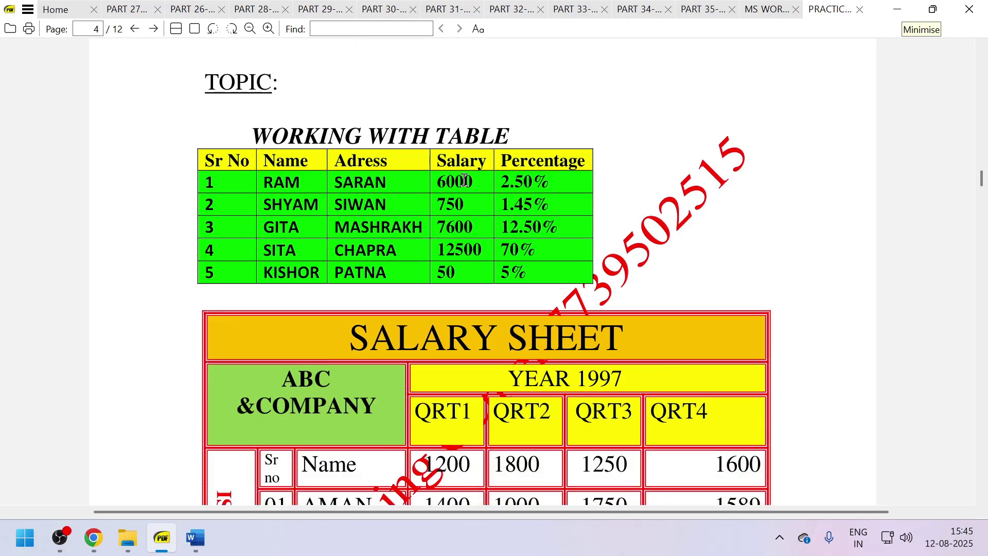
{"action": "scroll", "coordinate": [464, 179], "scroll_direction": "down", "scroll_amount": 3, "text": "ctrl"}
{"action": "scroll", "coordinate": [464, 179], "scroll_direction": "down", "scroll_amount": 1}
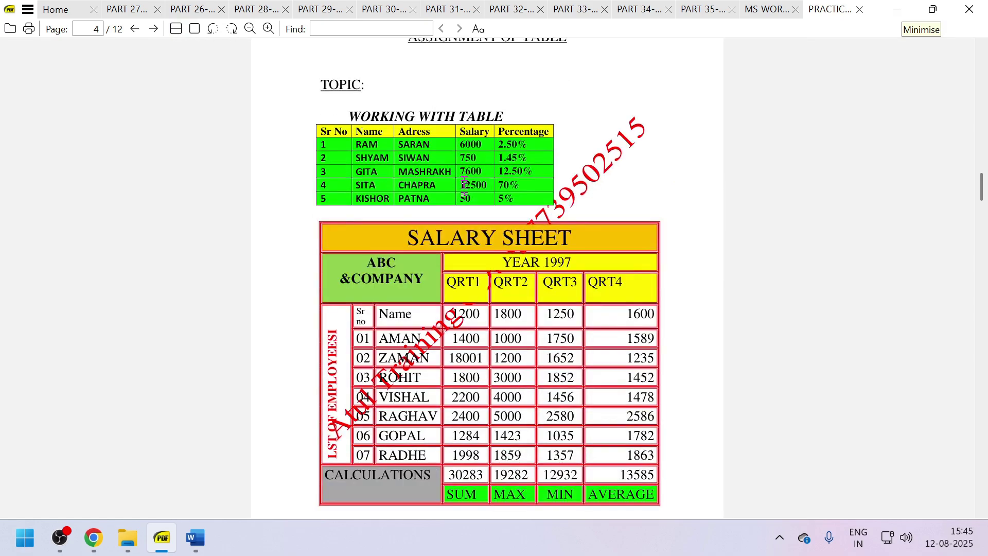
{"action": "scroll", "coordinate": [464, 188], "scroll_direction": "down", "scroll_amount": 10}
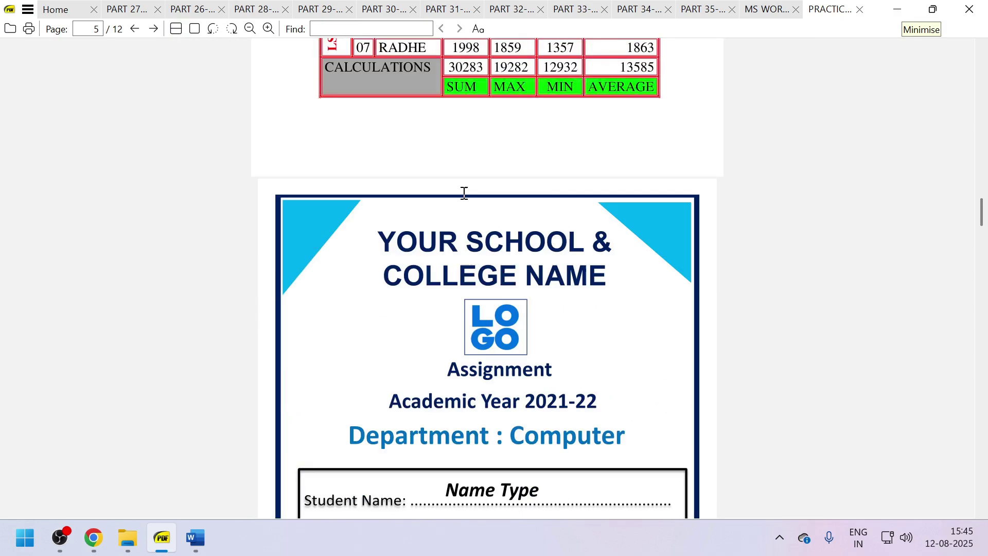